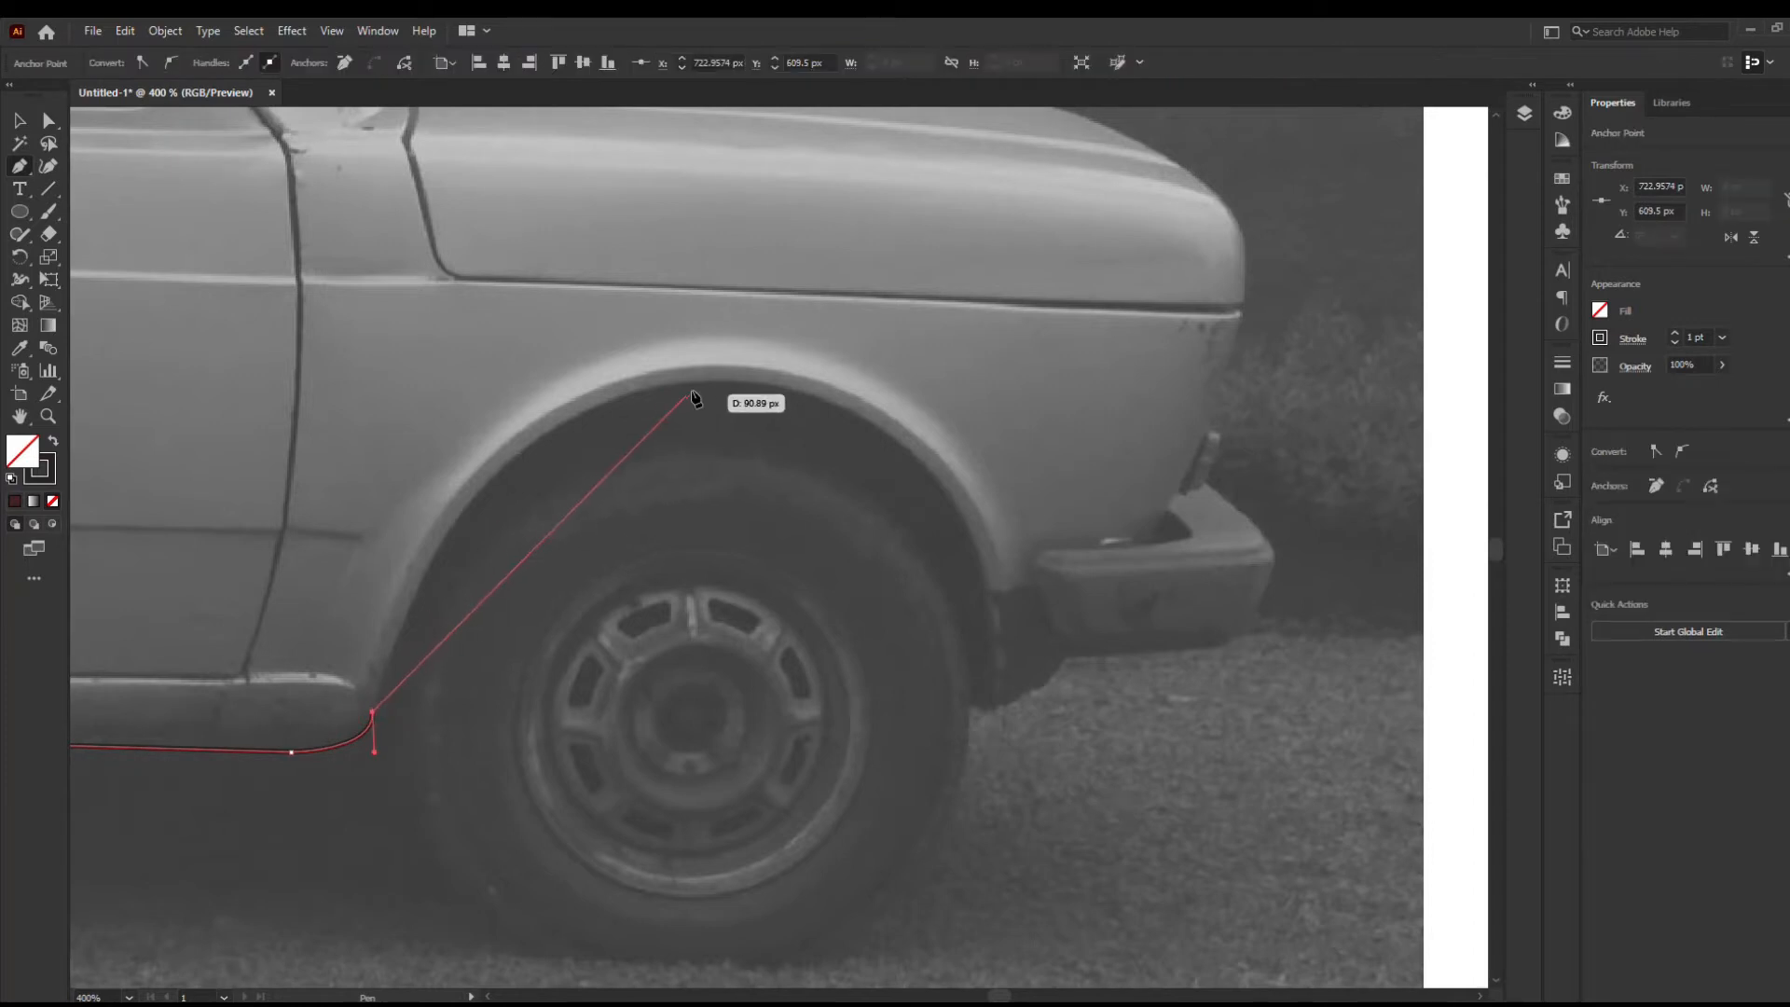
Trace the front wheel arch and front bumper with the Pen tool, continuing the car's body outline
{"action": "left_click_drag", "start_coordinate": [692, 385], "coordinate": [1018, 385]}
{"action": "left_click", "coordinate": [993, 701]}
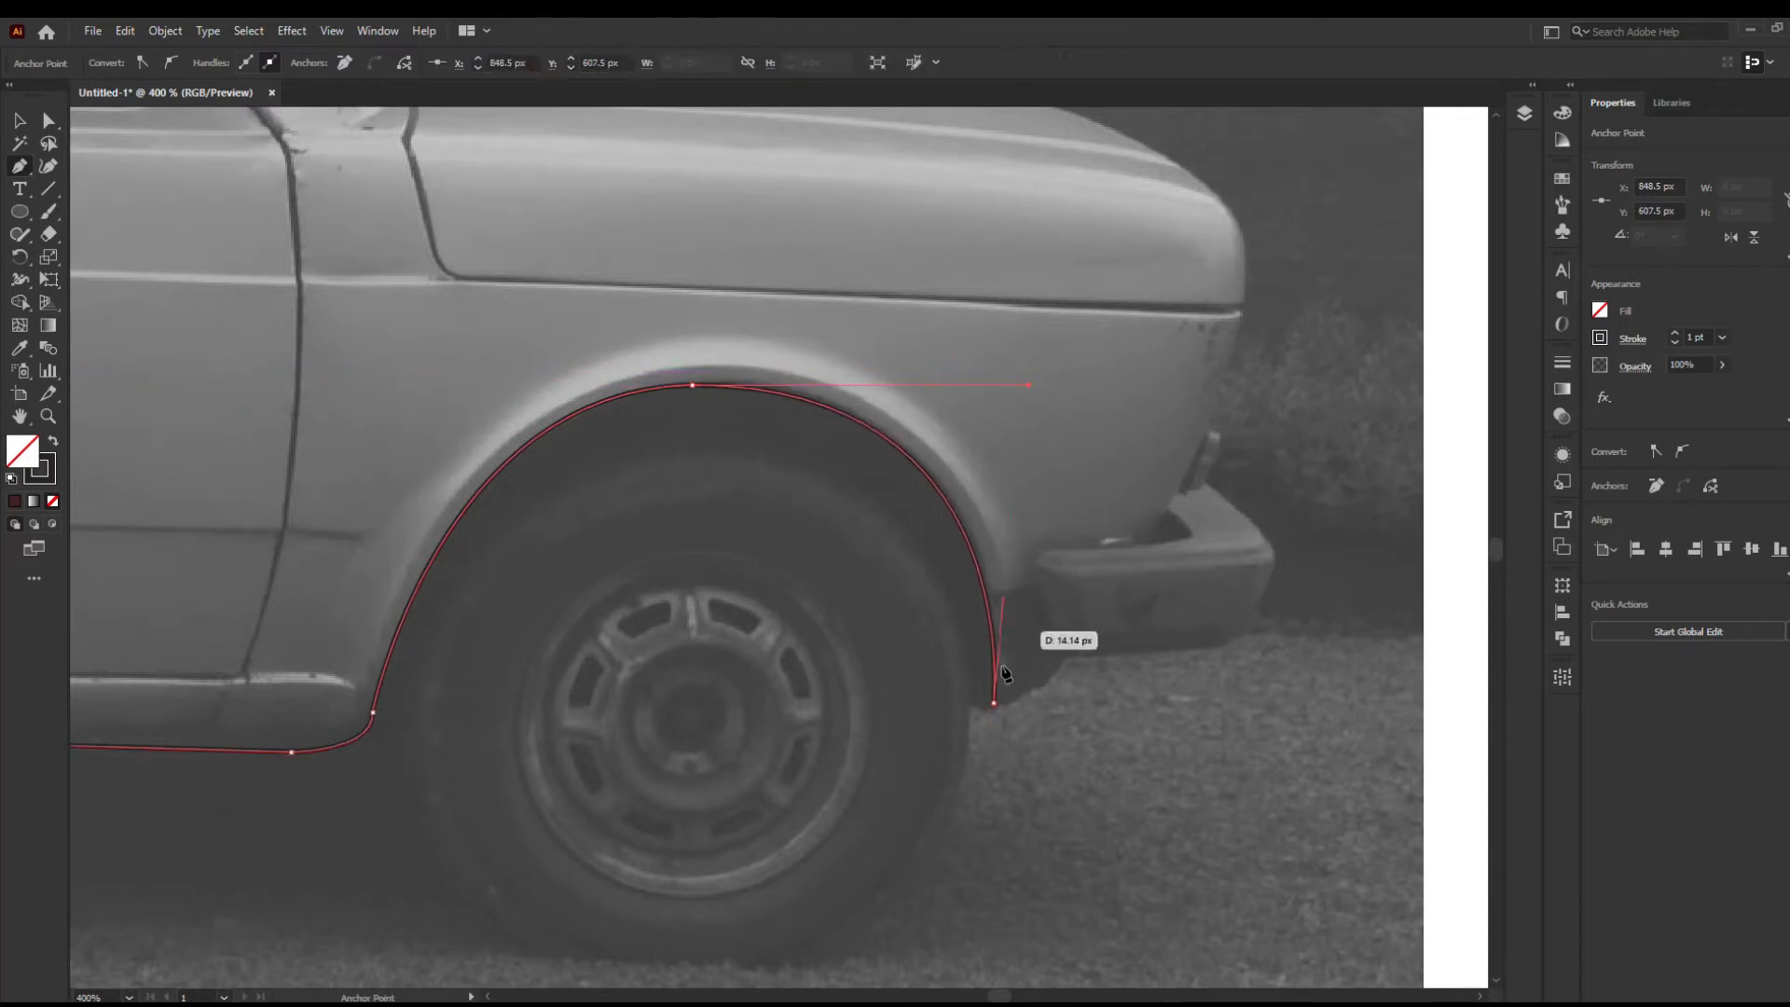
{"action": "left_click_drag", "start_coordinate": [1062, 663], "coordinate": [1093, 632]}
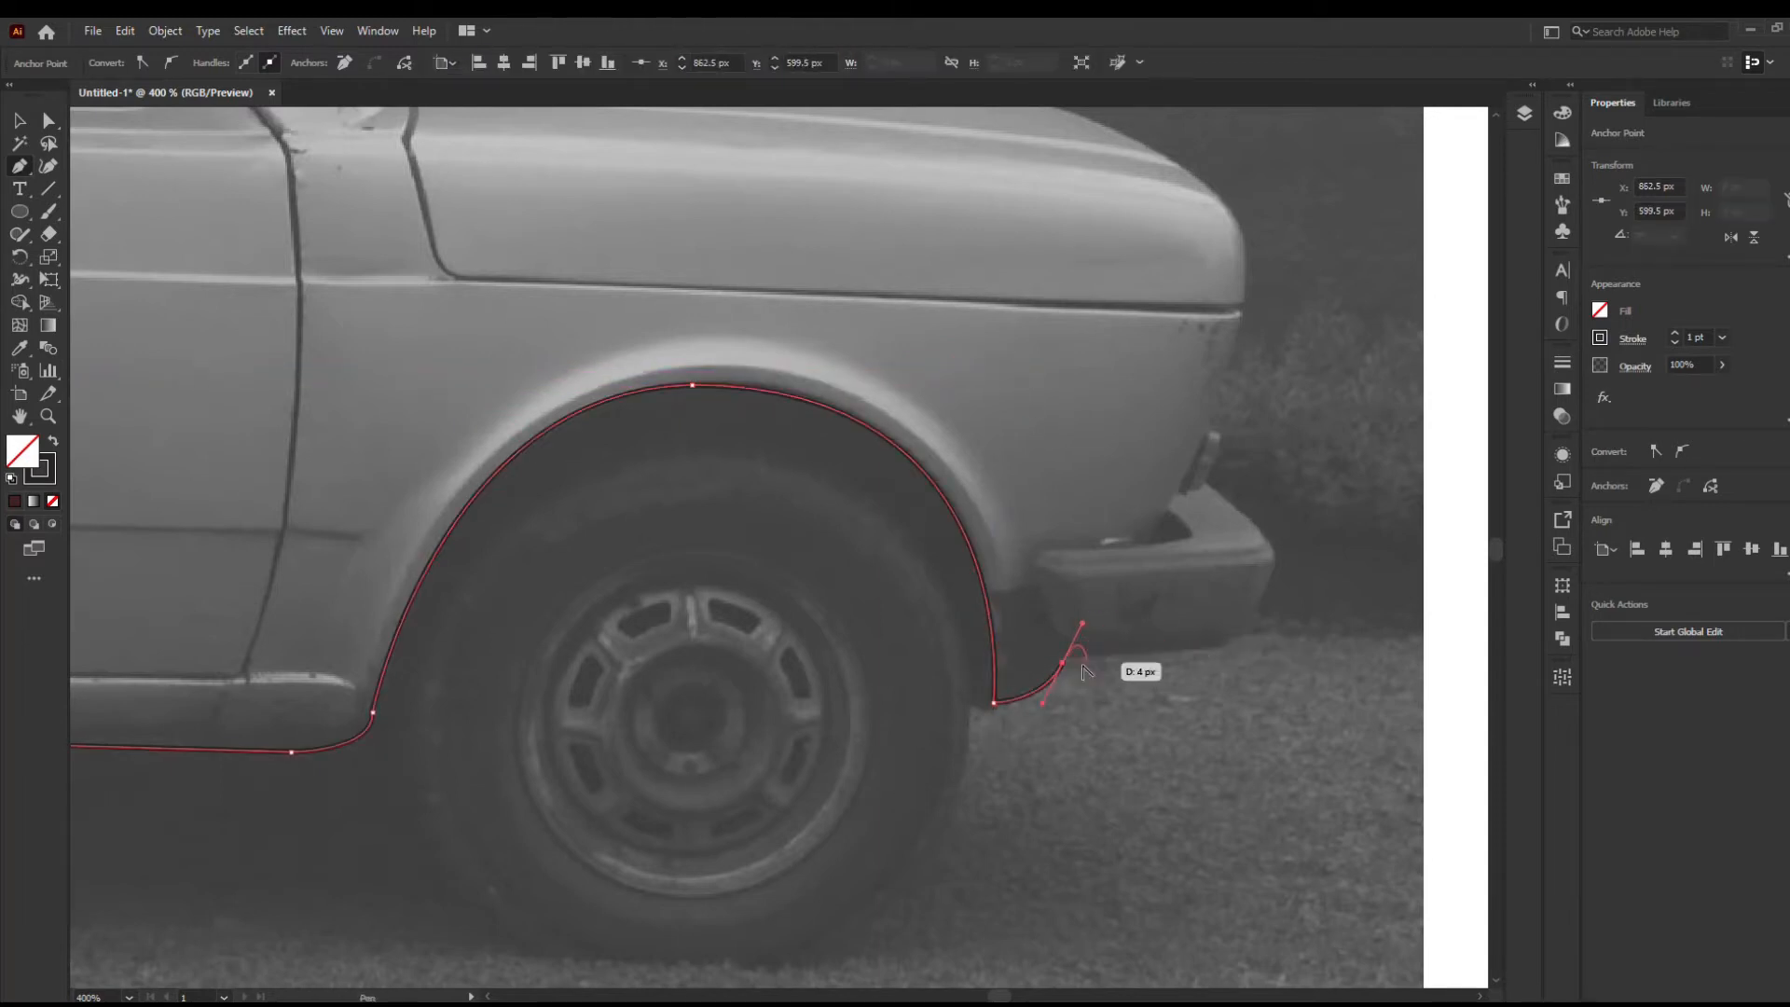
{"action": "left_click", "coordinate": [1229, 644]}
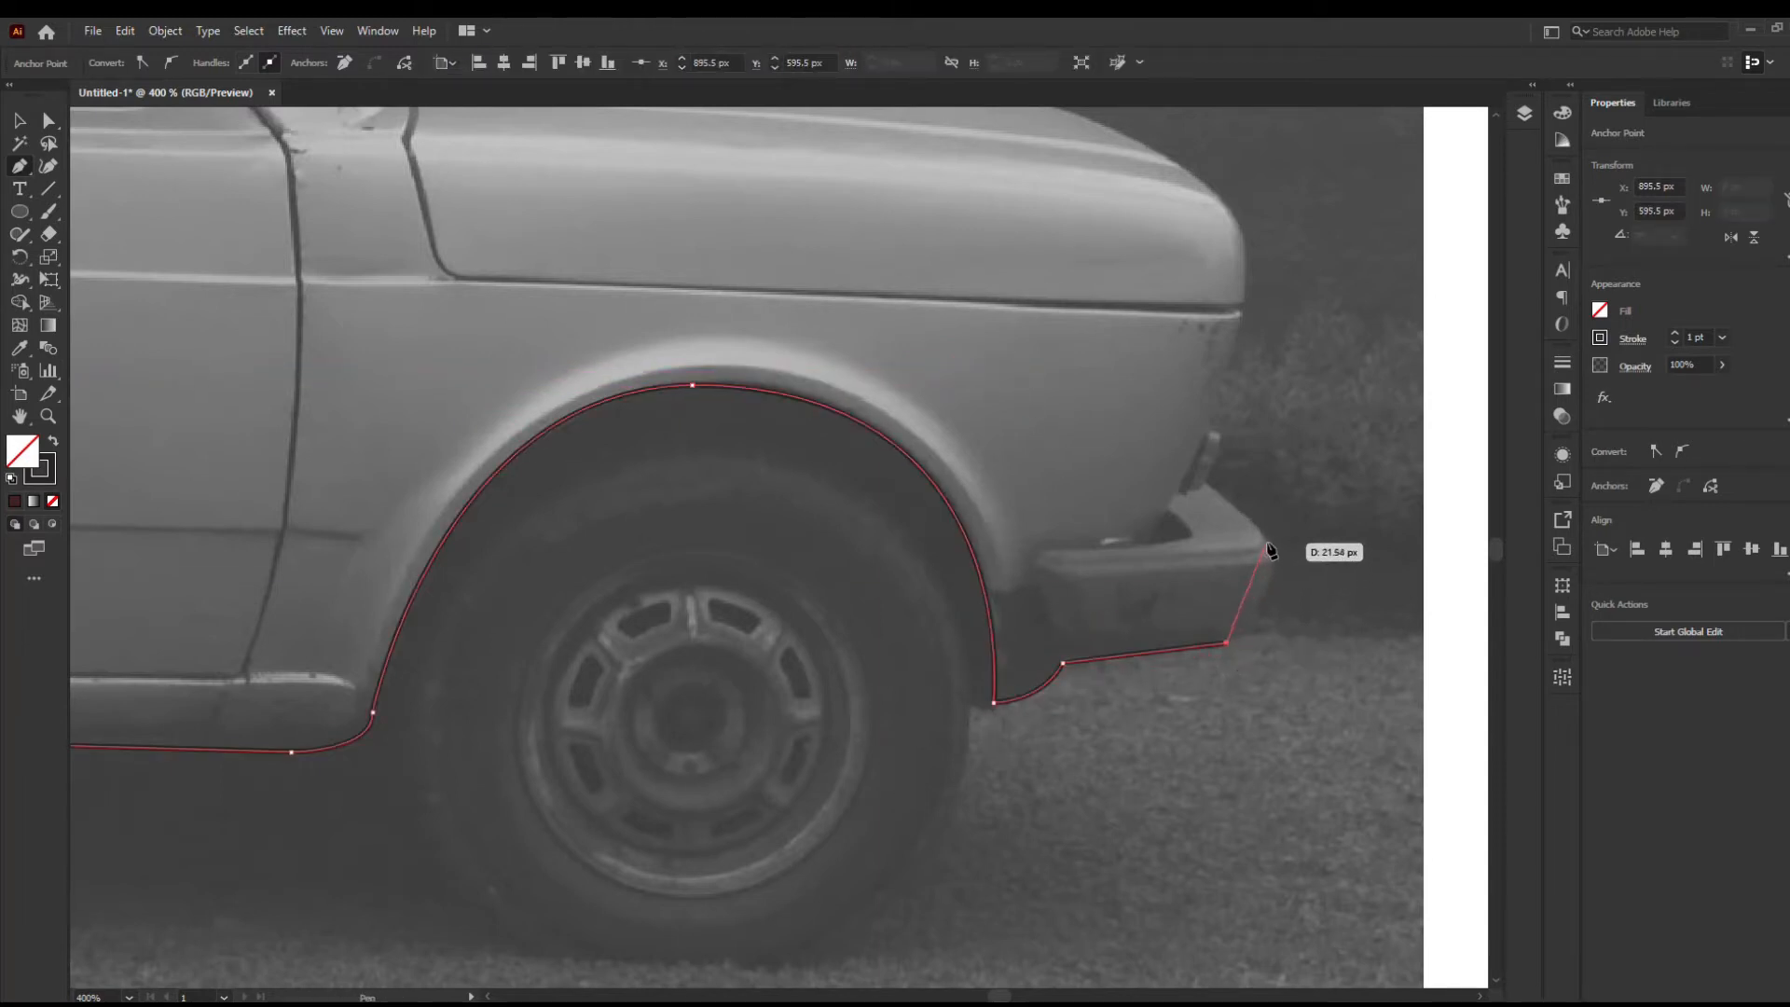
{"action": "left_click_drag", "start_coordinate": [1267, 538], "coordinate": [1220, 505]}
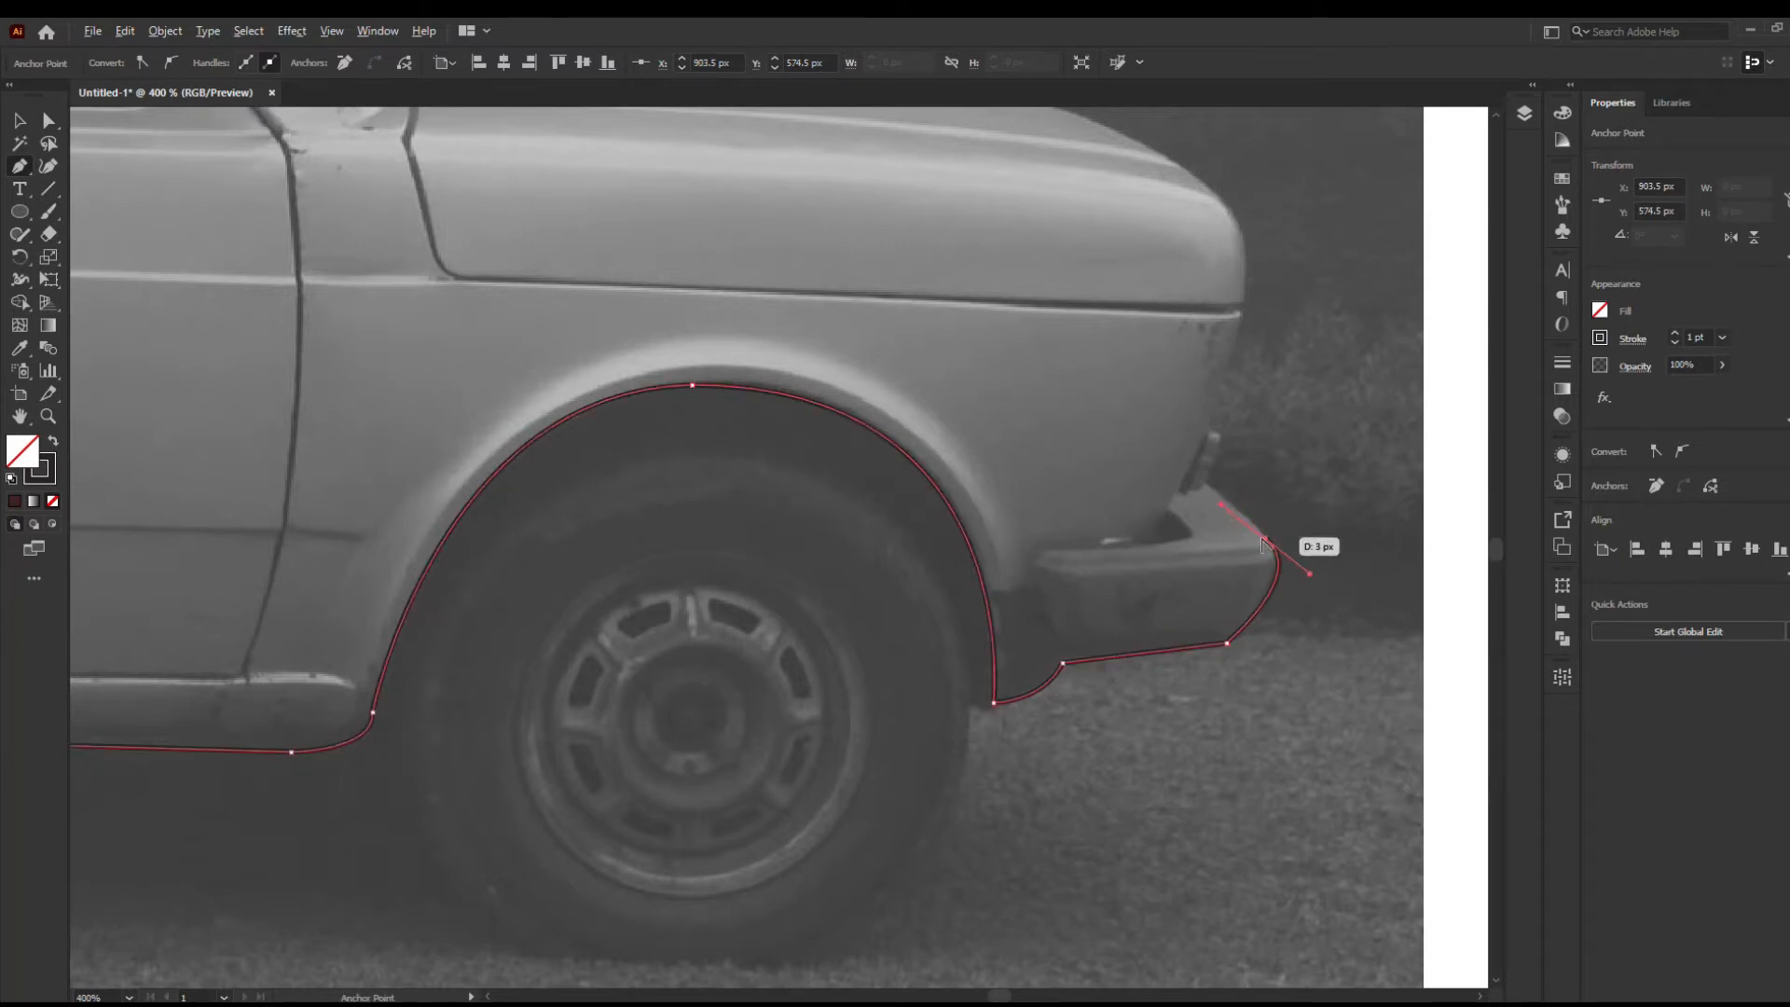
{"action": "left_click", "coordinate": [1207, 484]}
{"action": "left_click_drag", "start_coordinate": [1193, 437], "coordinate": [1128, 608]}
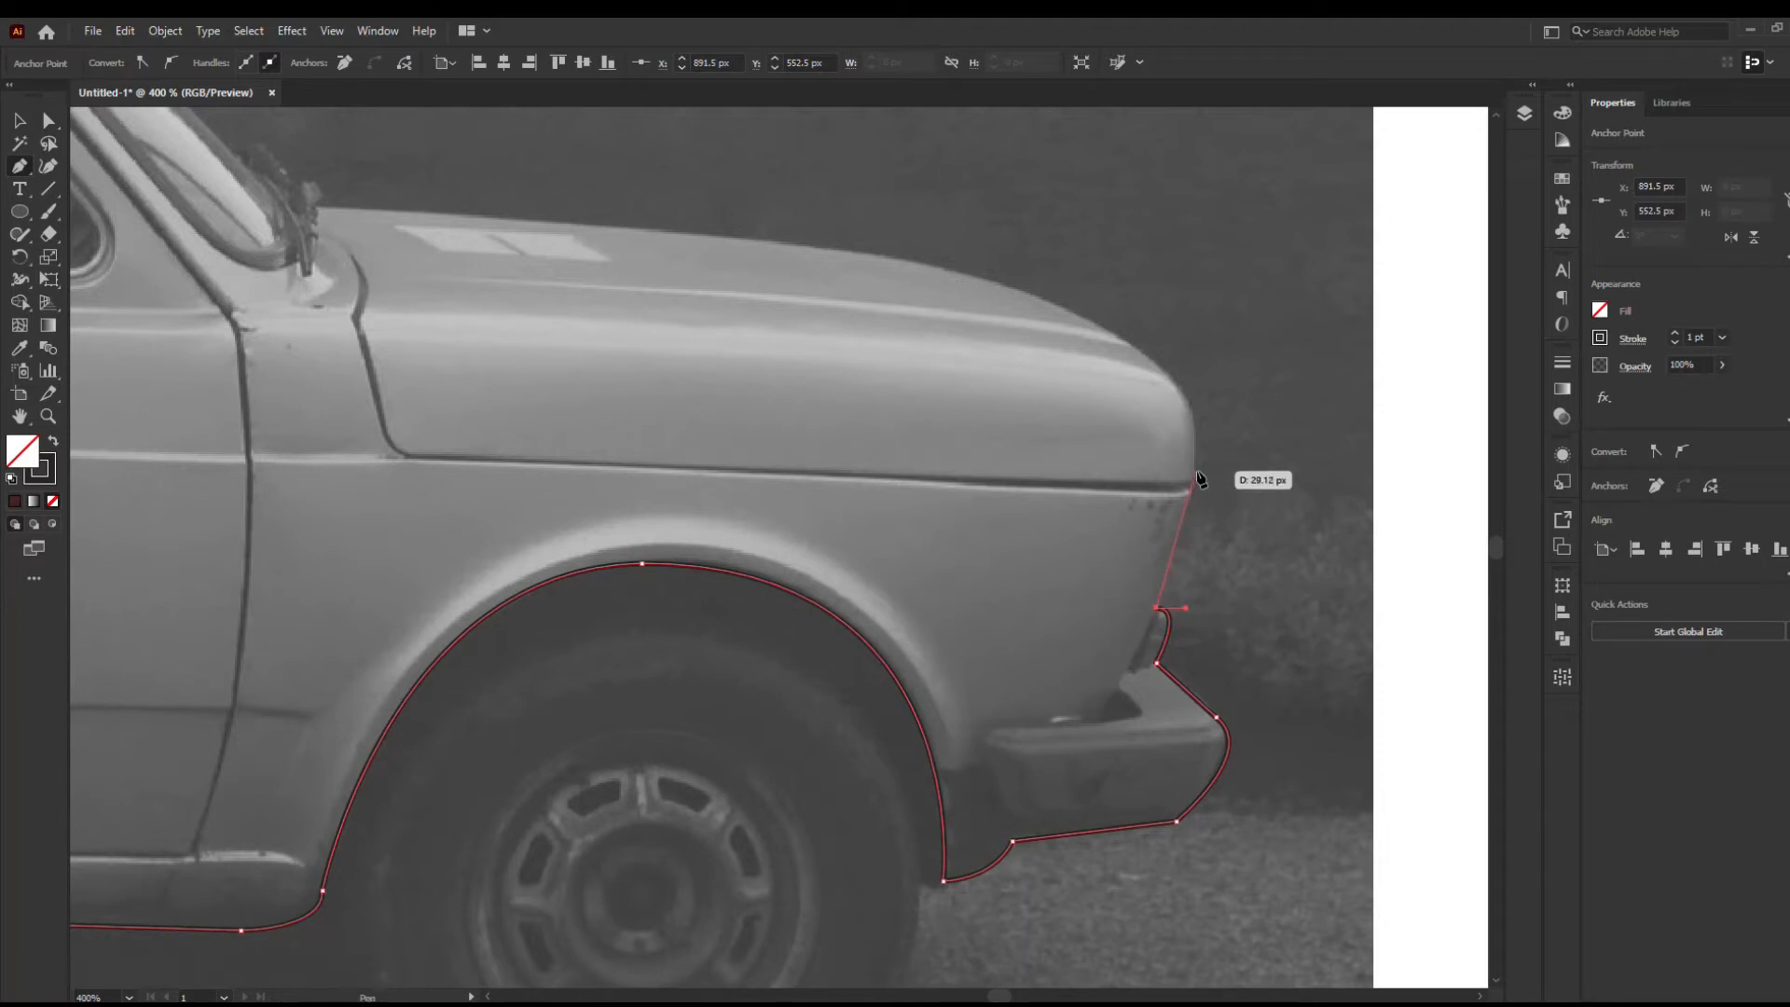
Continue the outline around the car's nose and along the hood to the base of the windshield
{"action": "left_click_drag", "start_coordinate": [1182, 392], "coordinate": [1181, 393]}
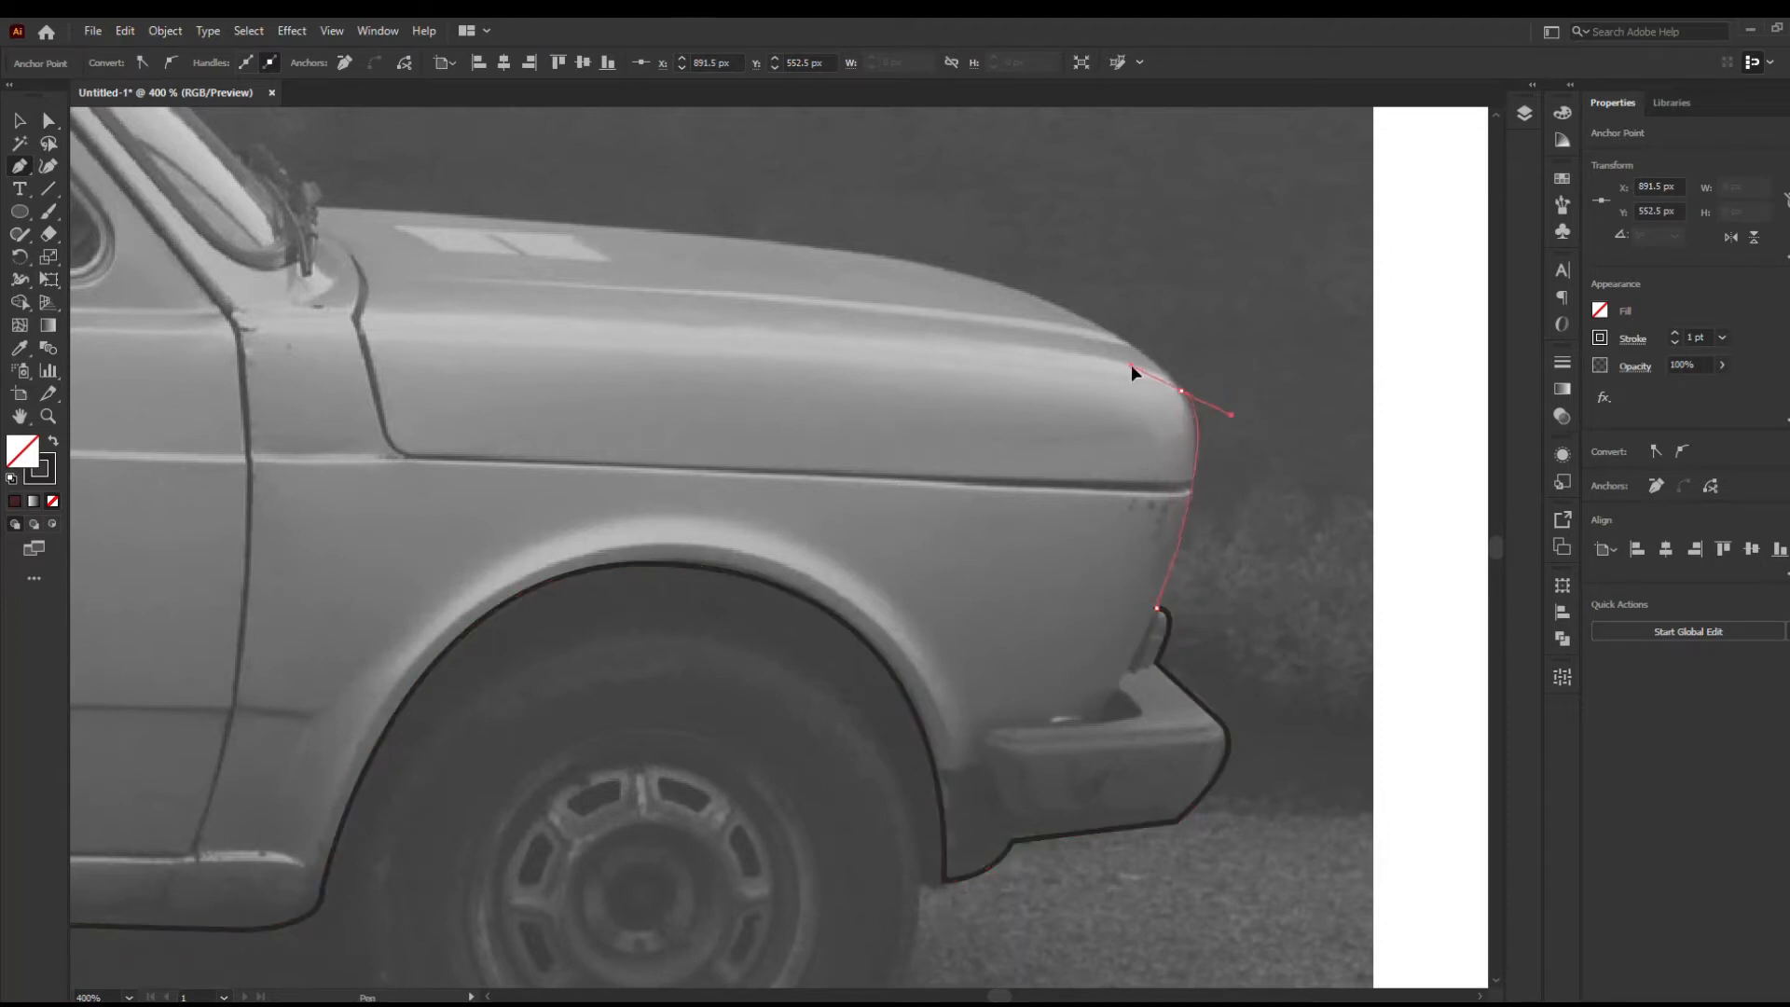
{"action": "left_click_drag", "start_coordinate": [452, 252], "coordinate": [620, 390]}
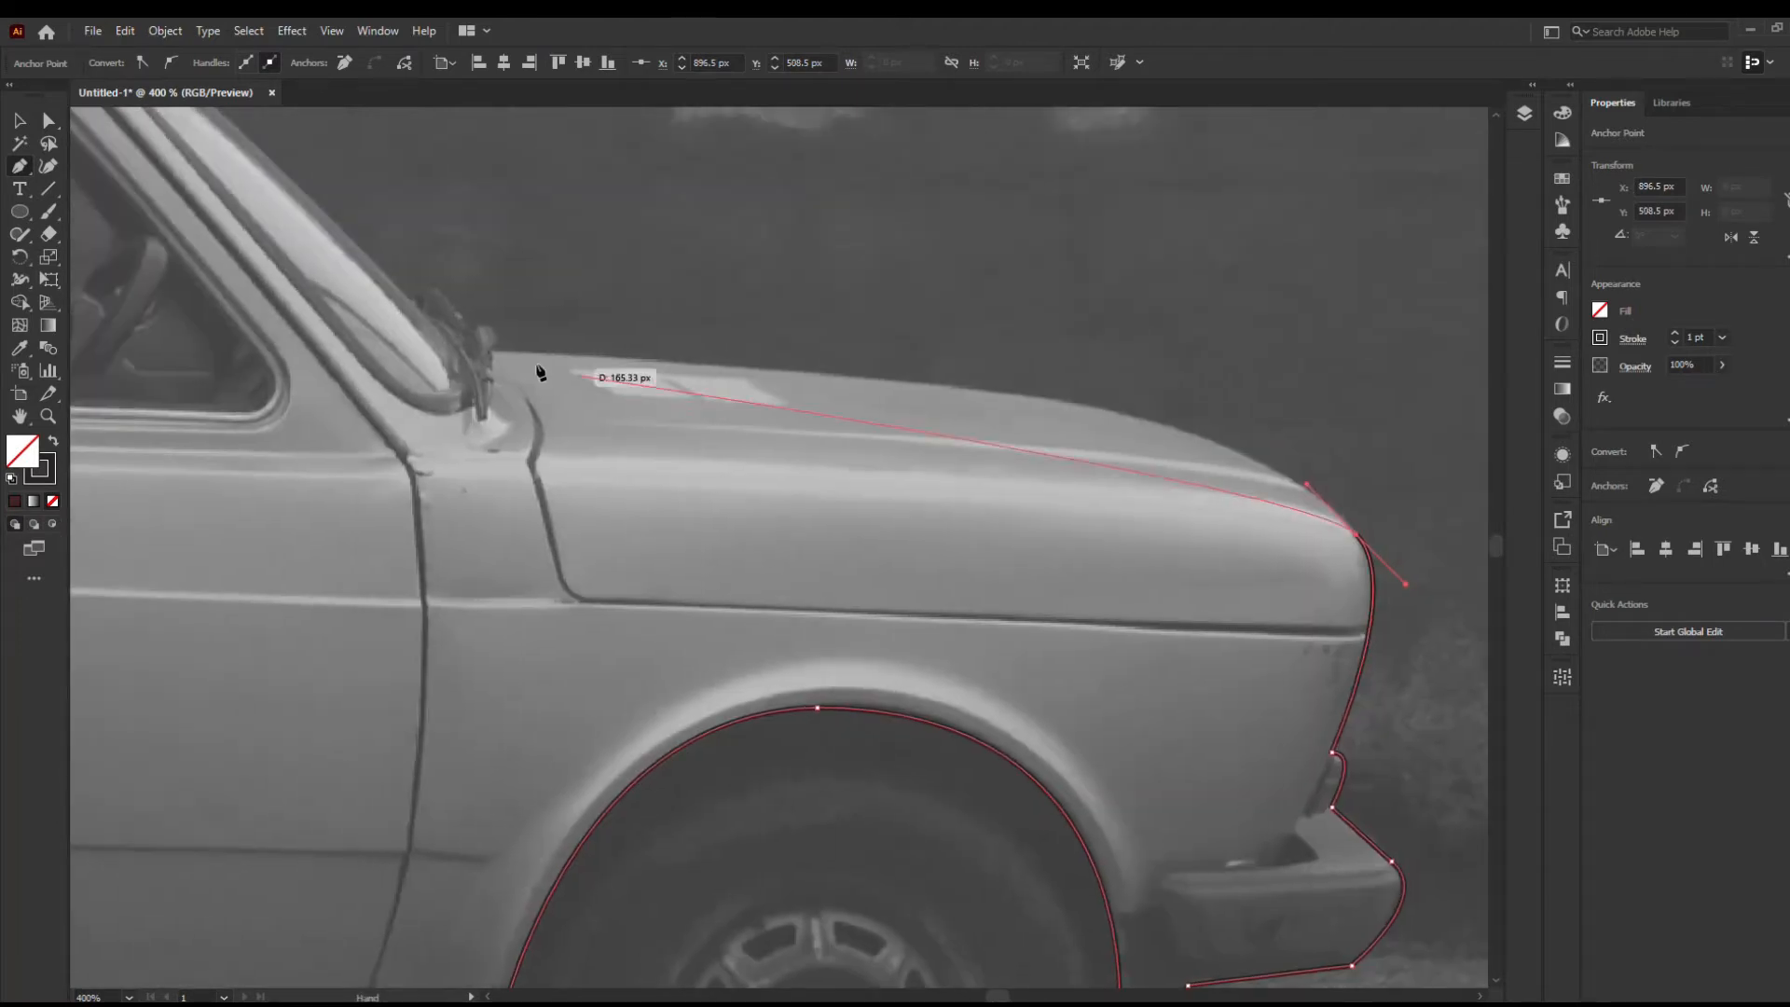
{"action": "left_click_drag", "start_coordinate": [495, 354], "coordinate": [1236, 381]}
{"action": "left_click_drag", "start_coordinate": [549, 425], "coordinate": [1014, 711]}
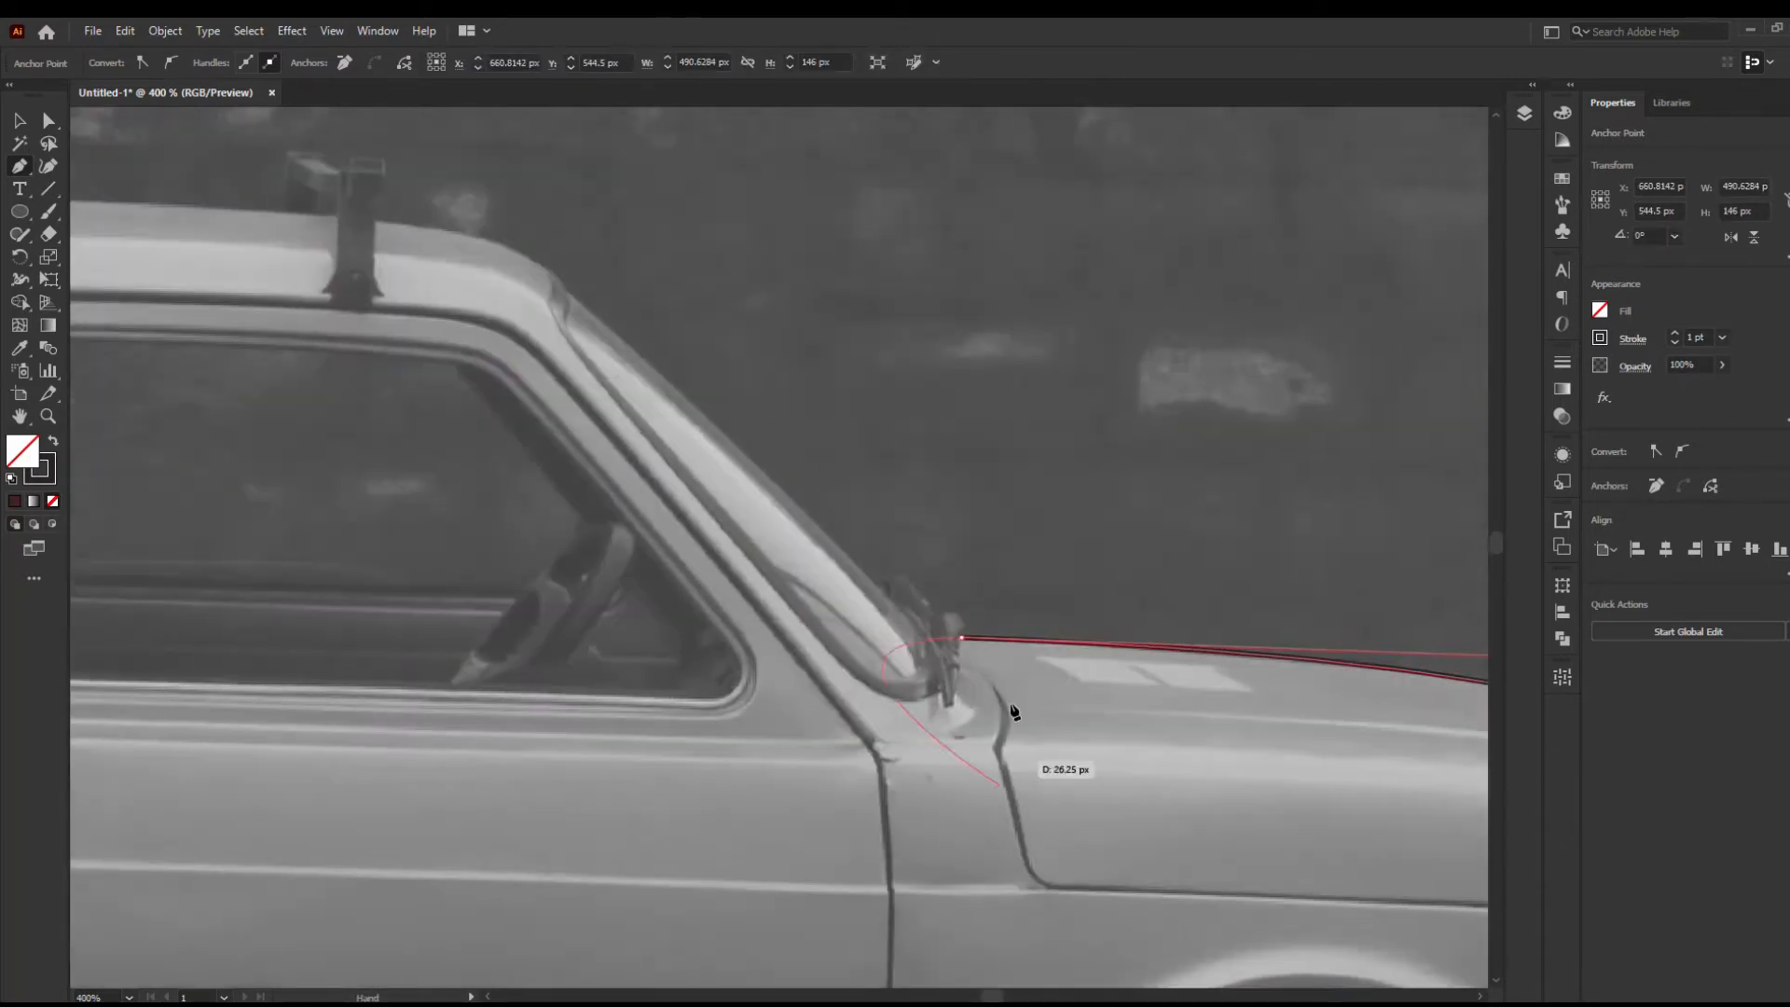
{"action": "left_click", "coordinate": [962, 638]}
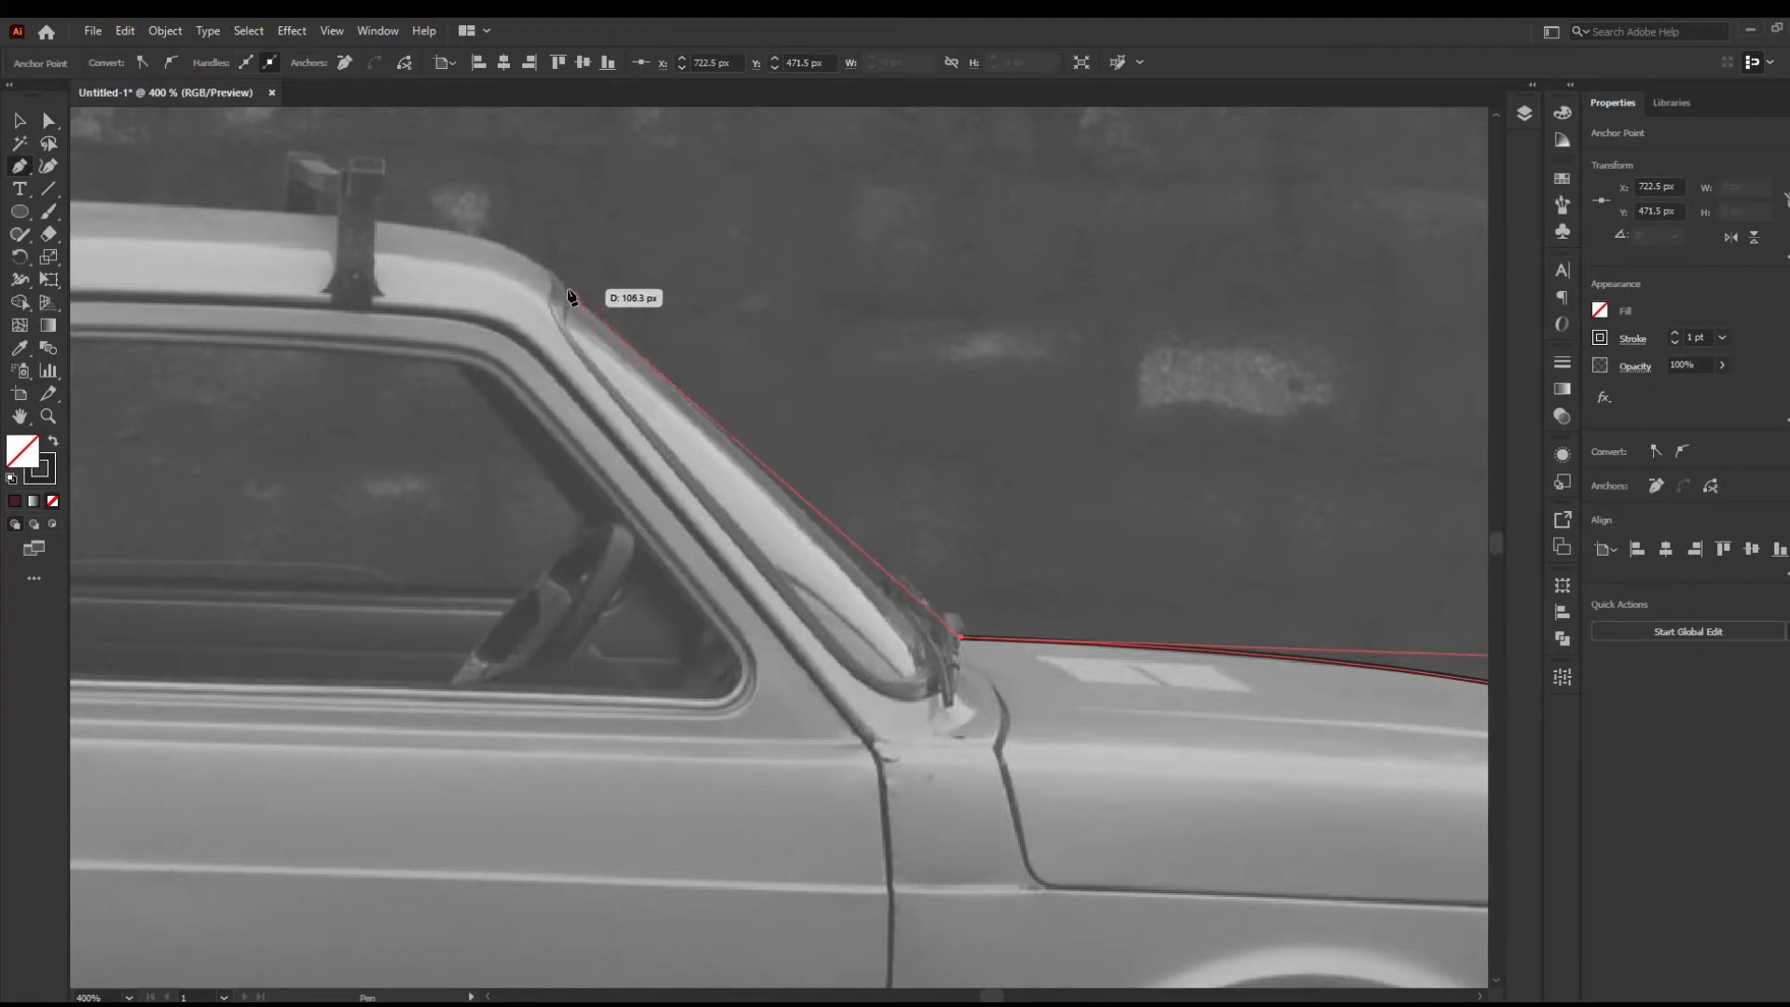
{"action": "left_click", "coordinate": [932, 637]}
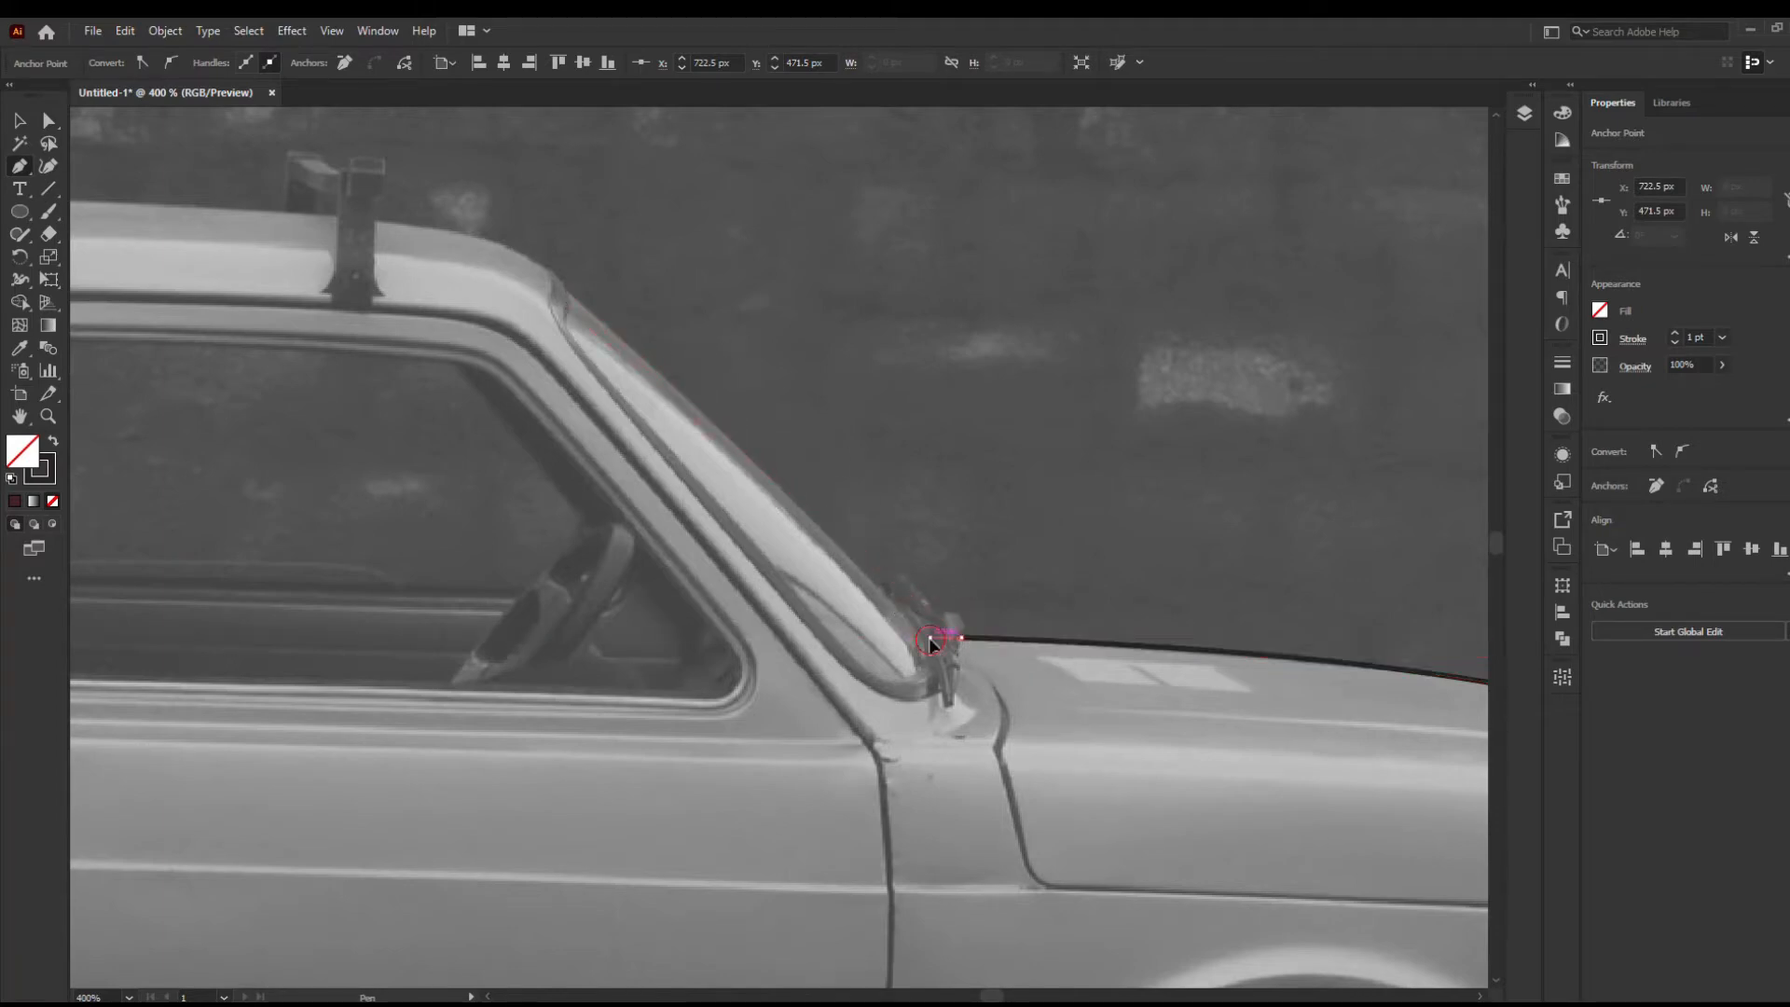
Extend the outline up the windshield and along the roof to its rear corner
{"action": "left_click", "coordinate": [568, 294]}
{"action": "left_click_drag", "start_coordinate": [485, 241], "coordinate": [1607, 702]}
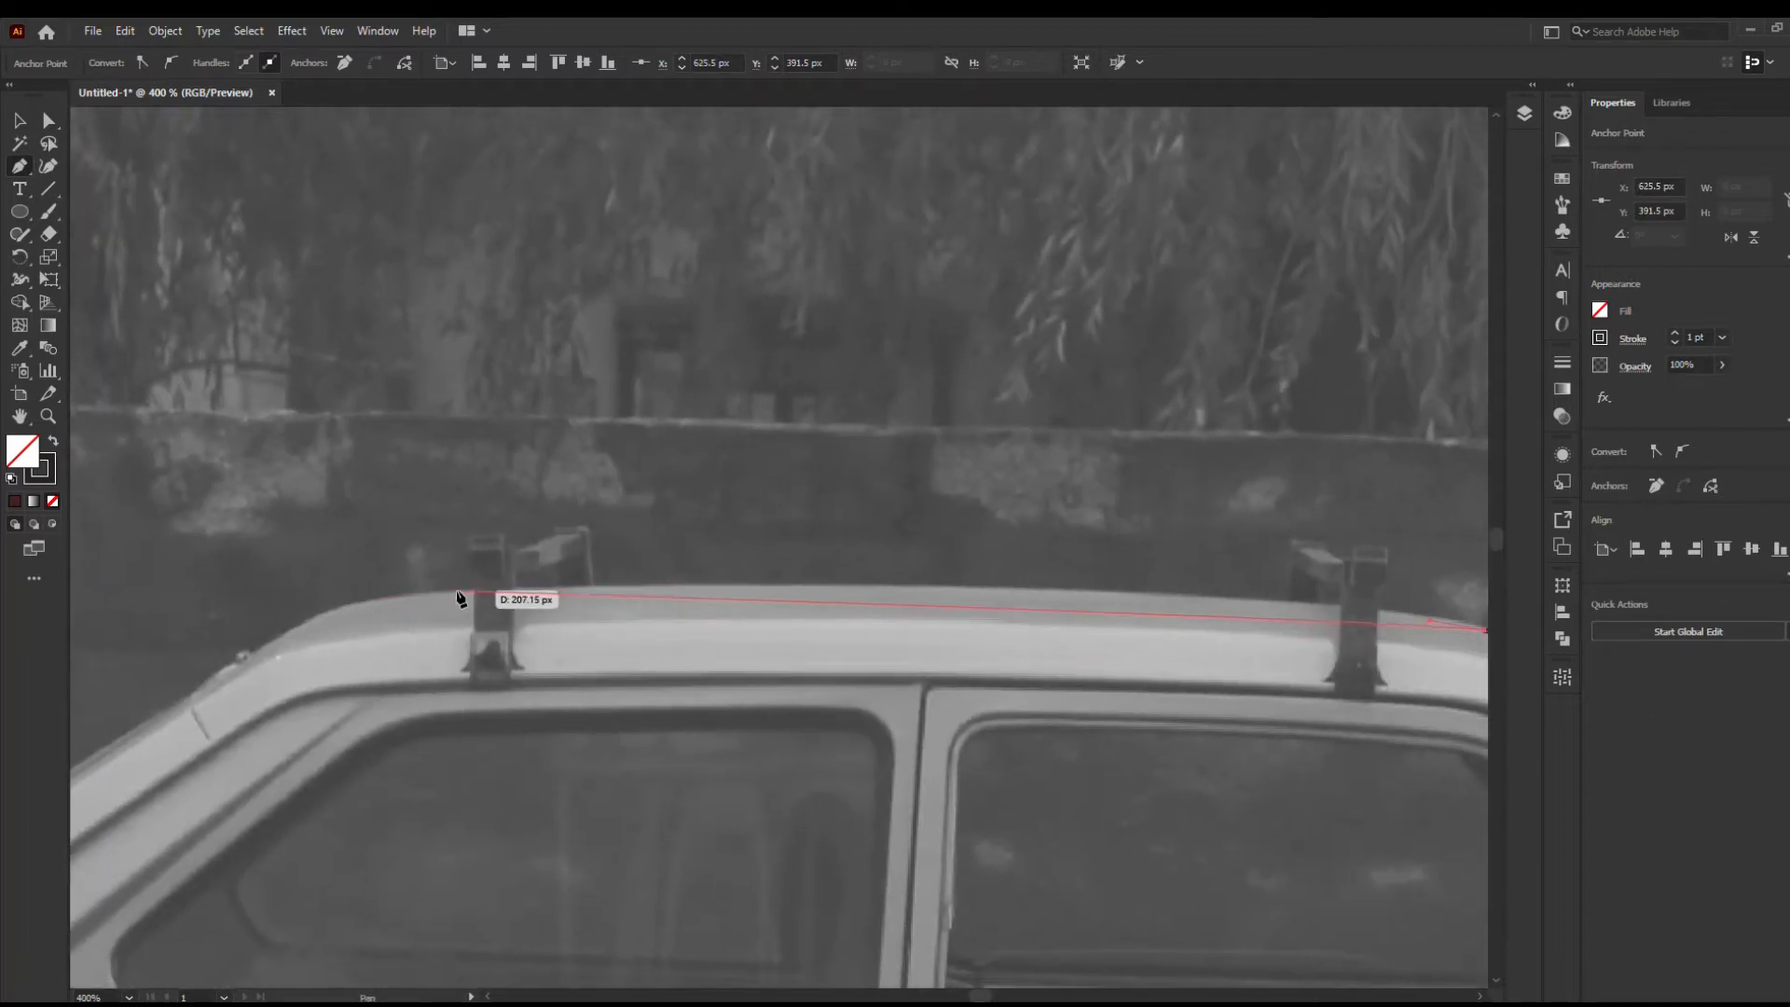
{"action": "left_click", "coordinate": [407, 591]}
{"action": "left_click_drag", "start_coordinate": [188, 730], "coordinate": [187, 730]}
{"action": "left_click_drag", "start_coordinate": [201, 728], "coordinate": [1145, 502]}
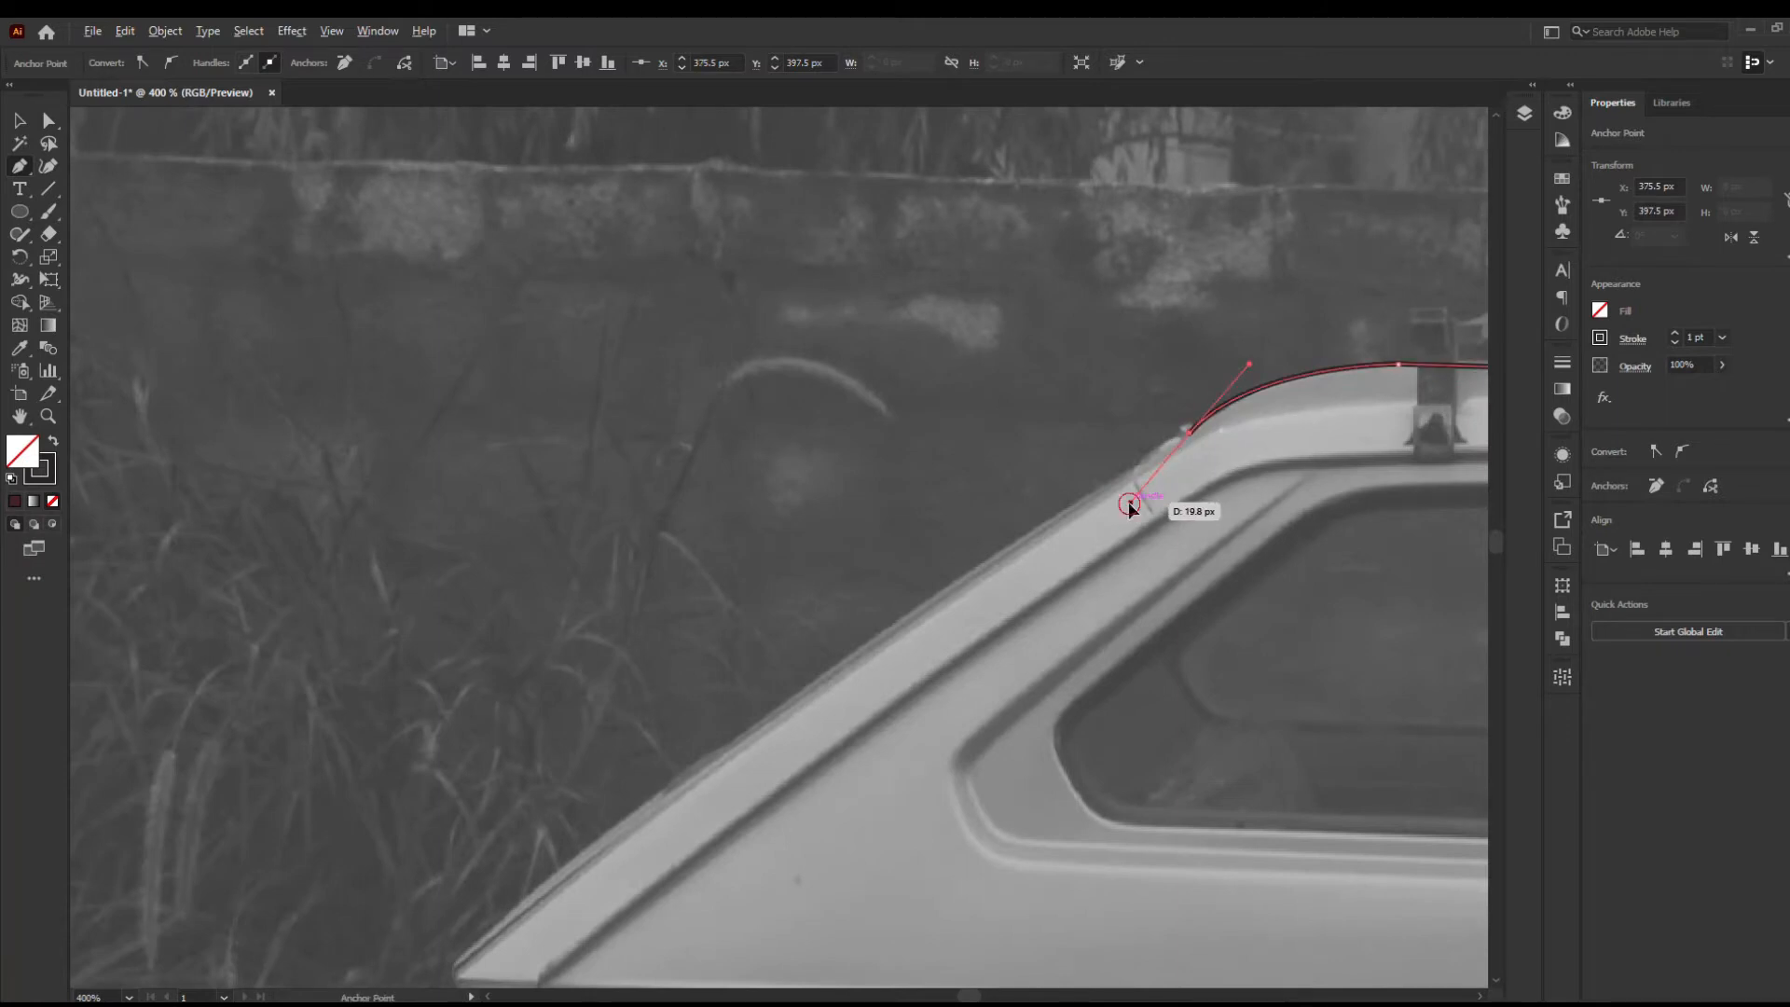
Trace the sloping rear of the car and the edge of the tail light down to the rear bumper
{"action": "scroll", "coordinate": [905, 616], "scroll_direction": "down", "scroll_amount": 5}
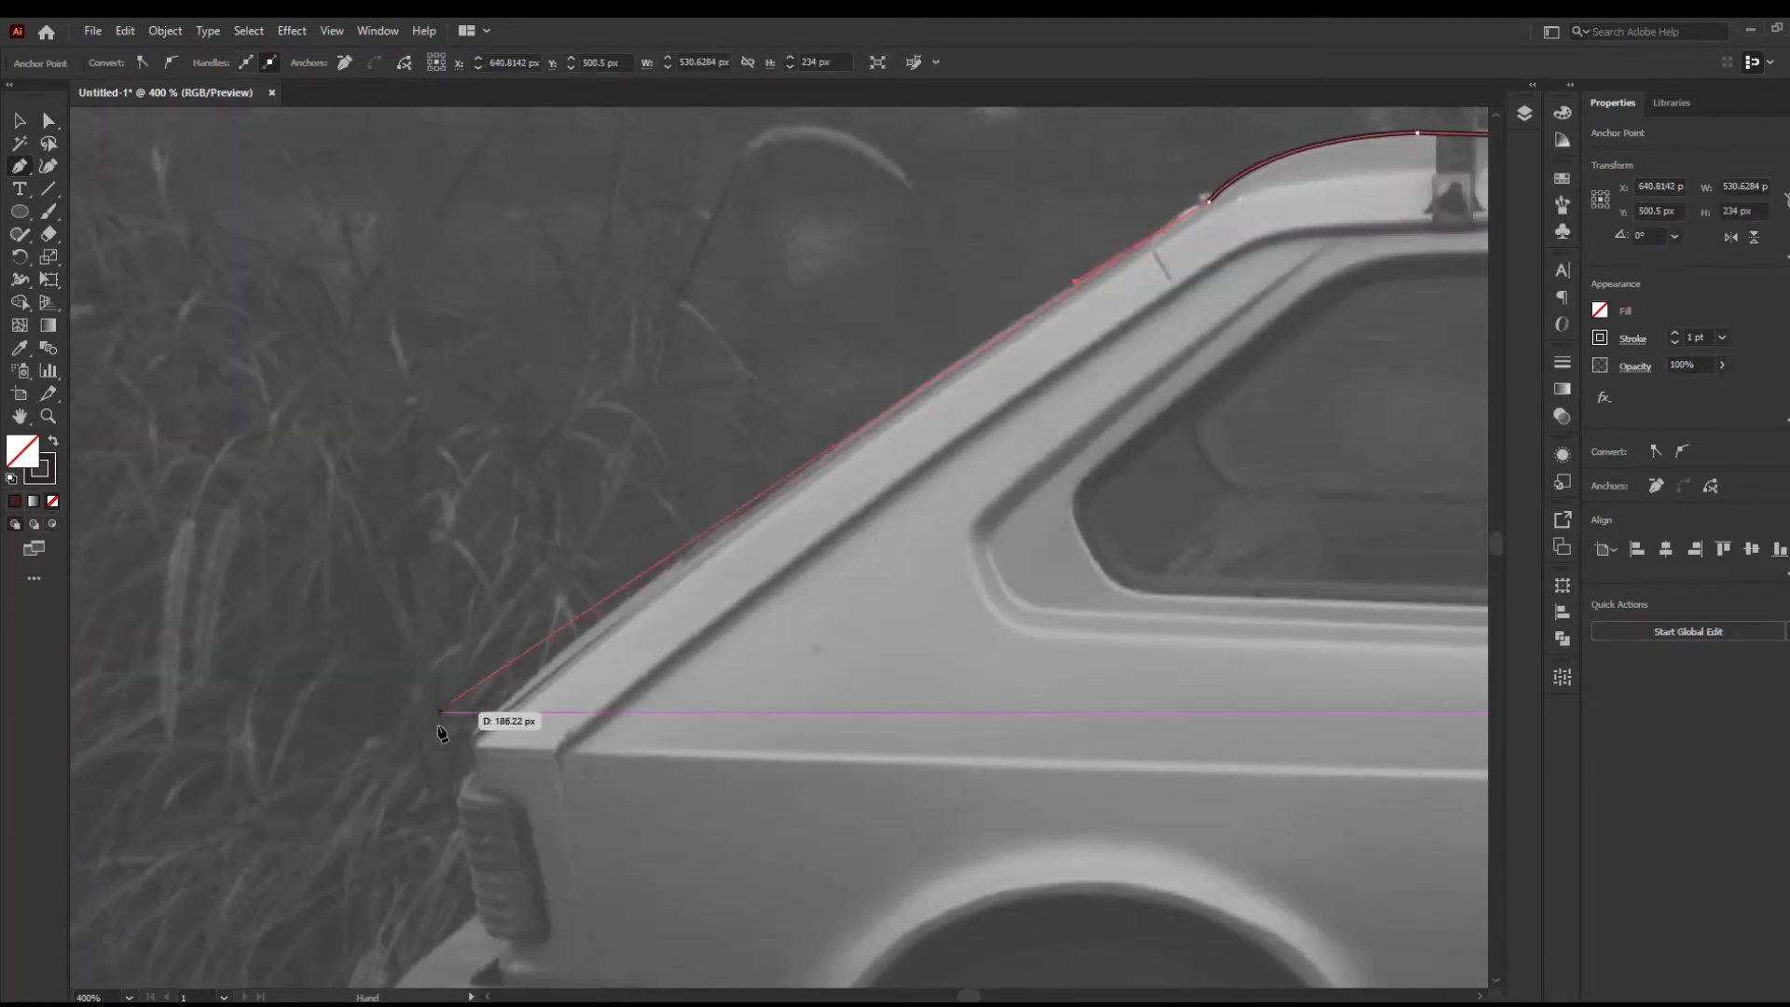
{"action": "left_click_drag", "start_coordinate": [426, 823], "coordinate": [472, 768]}
{"action": "left_click", "coordinate": [472, 737]}
{"action": "left_click", "coordinate": [472, 767]}
{"action": "left_click", "coordinate": [456, 796]}
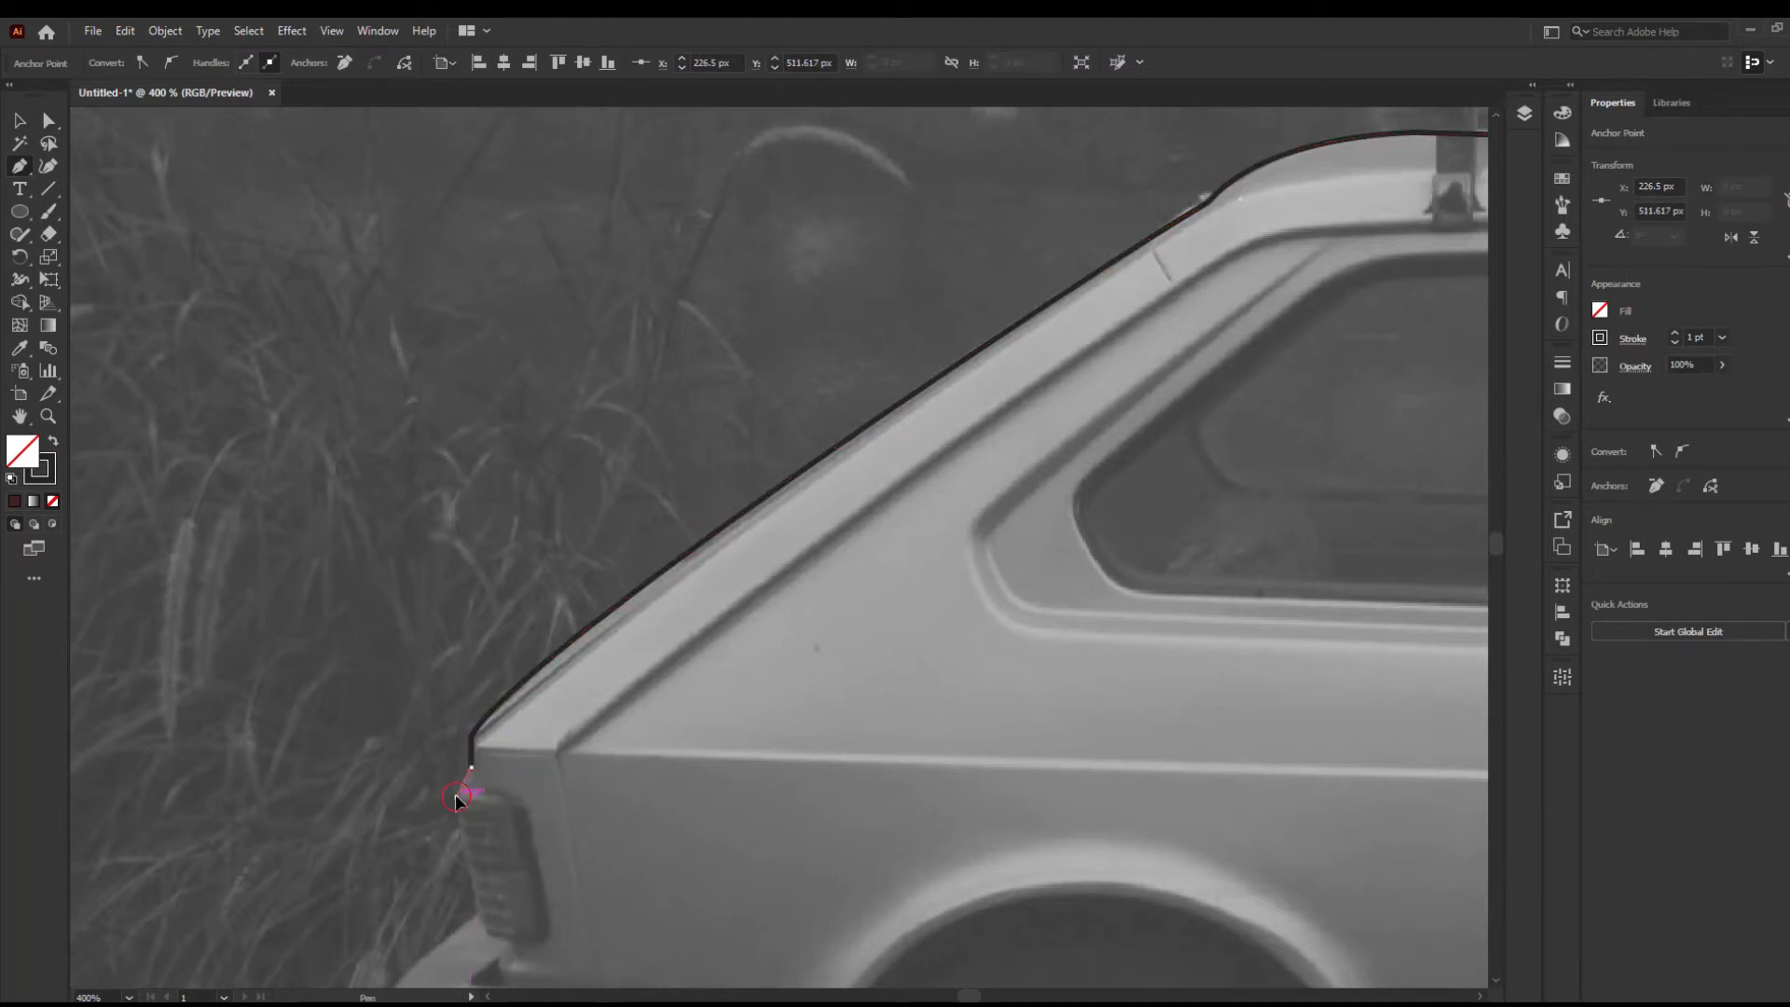
{"action": "left_click", "coordinate": [476, 912]}
Trace around the rear bumper and down to the underbody behind the rear wheel
{"action": "scroll", "coordinate": [476, 912], "scroll_direction": "down", "scroll_amount": 5}
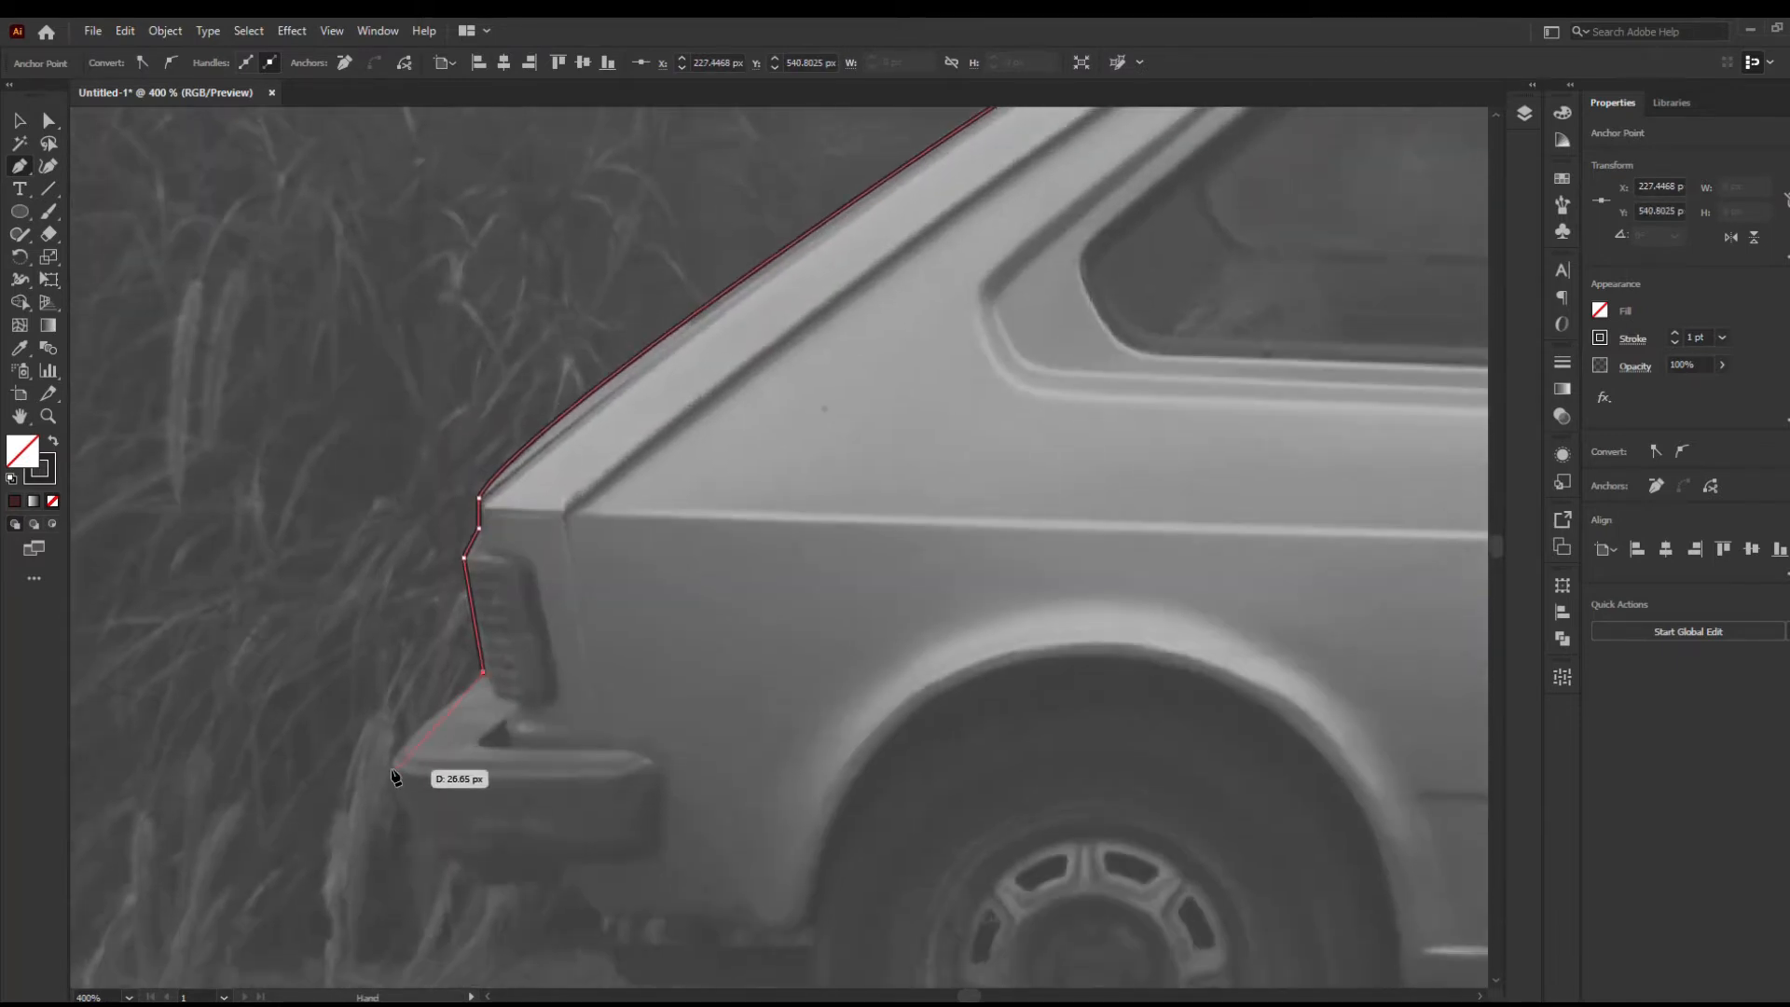
{"action": "left_click", "coordinate": [395, 737]}
{"action": "left_click", "coordinate": [614, 779]}
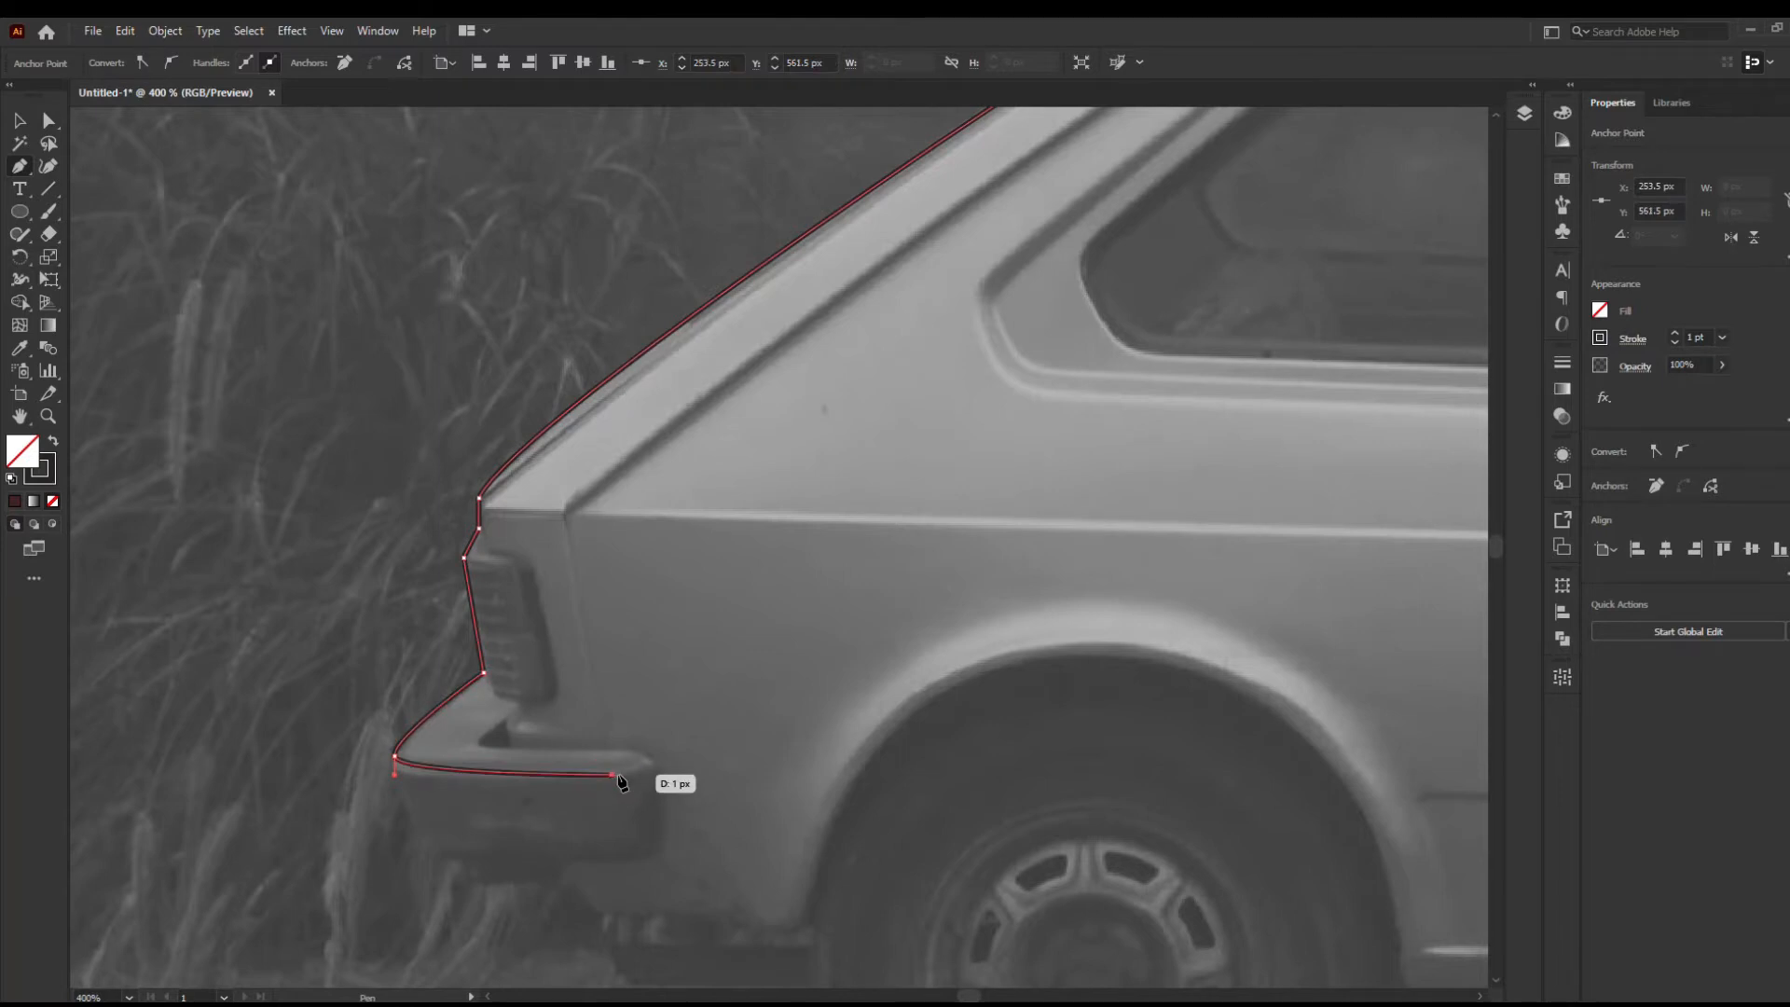
{"action": "key", "text": "ctrl+z"}
{"action": "left_click_drag", "start_coordinate": [428, 854], "coordinate": [454, 881]}
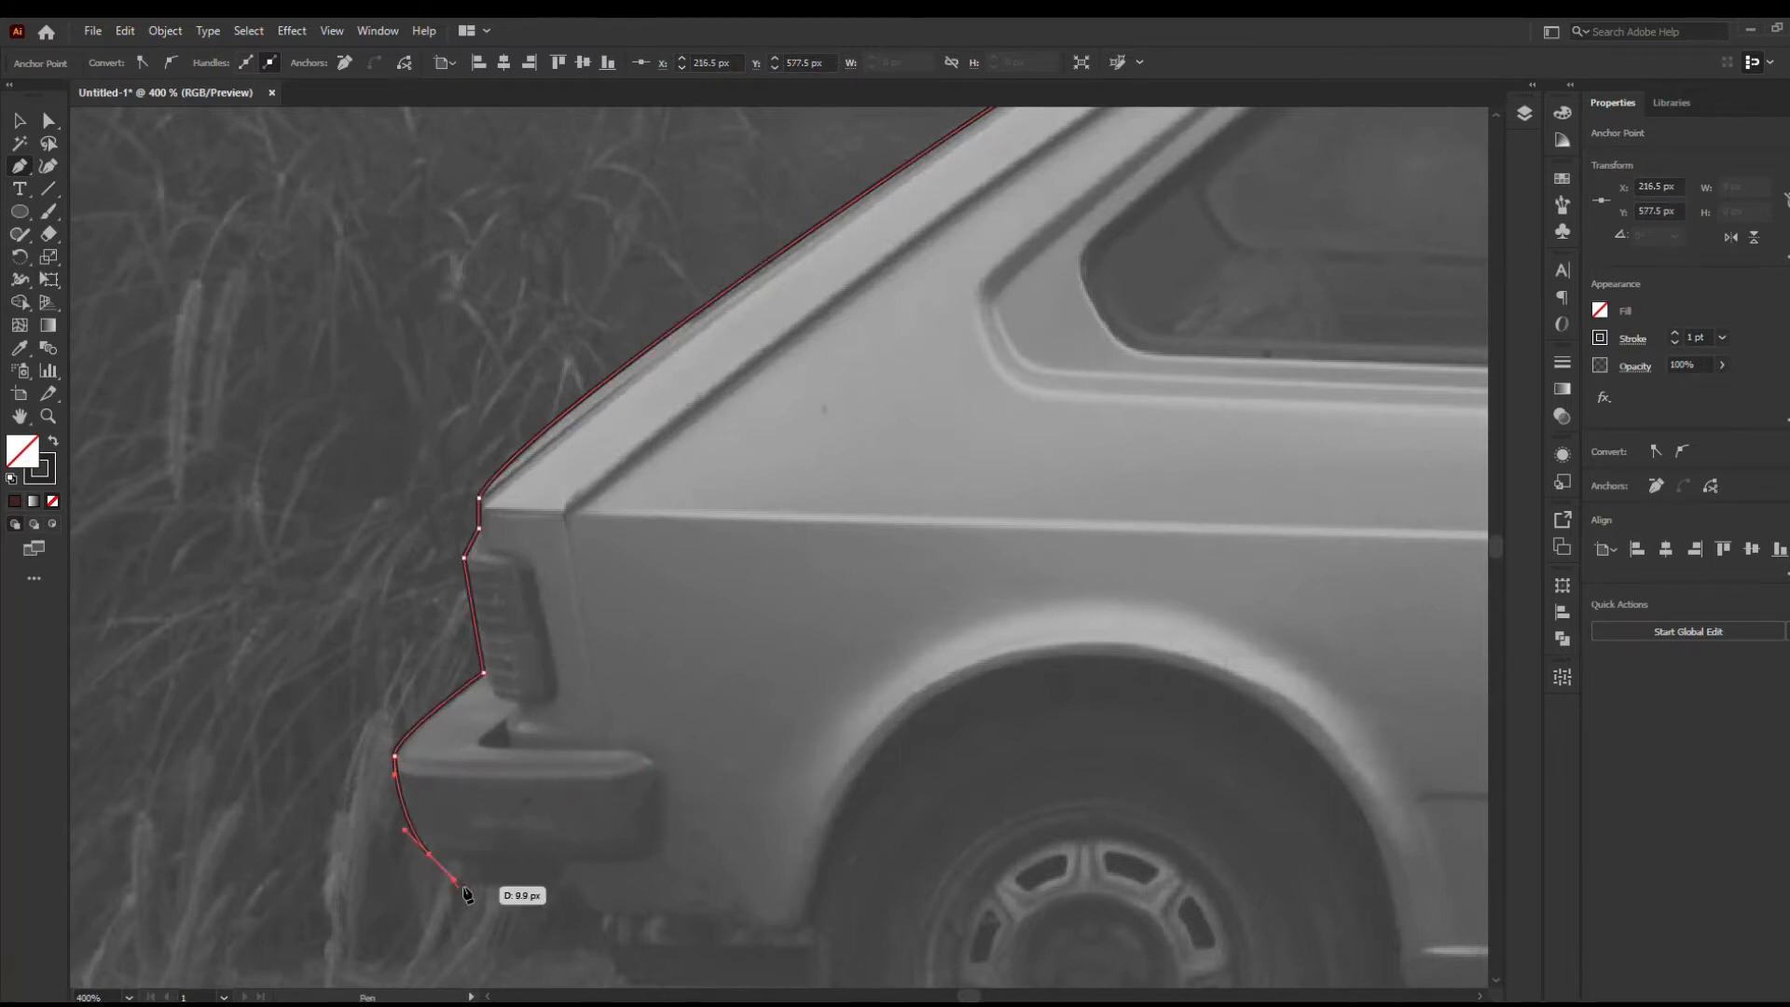
{"action": "left_click", "coordinate": [559, 884]}
{"action": "left_click_drag", "start_coordinate": [606, 922], "coordinate": [566, 764]}
{"action": "left_click_drag", "start_coordinate": [591, 830], "coordinate": [607, 830]}
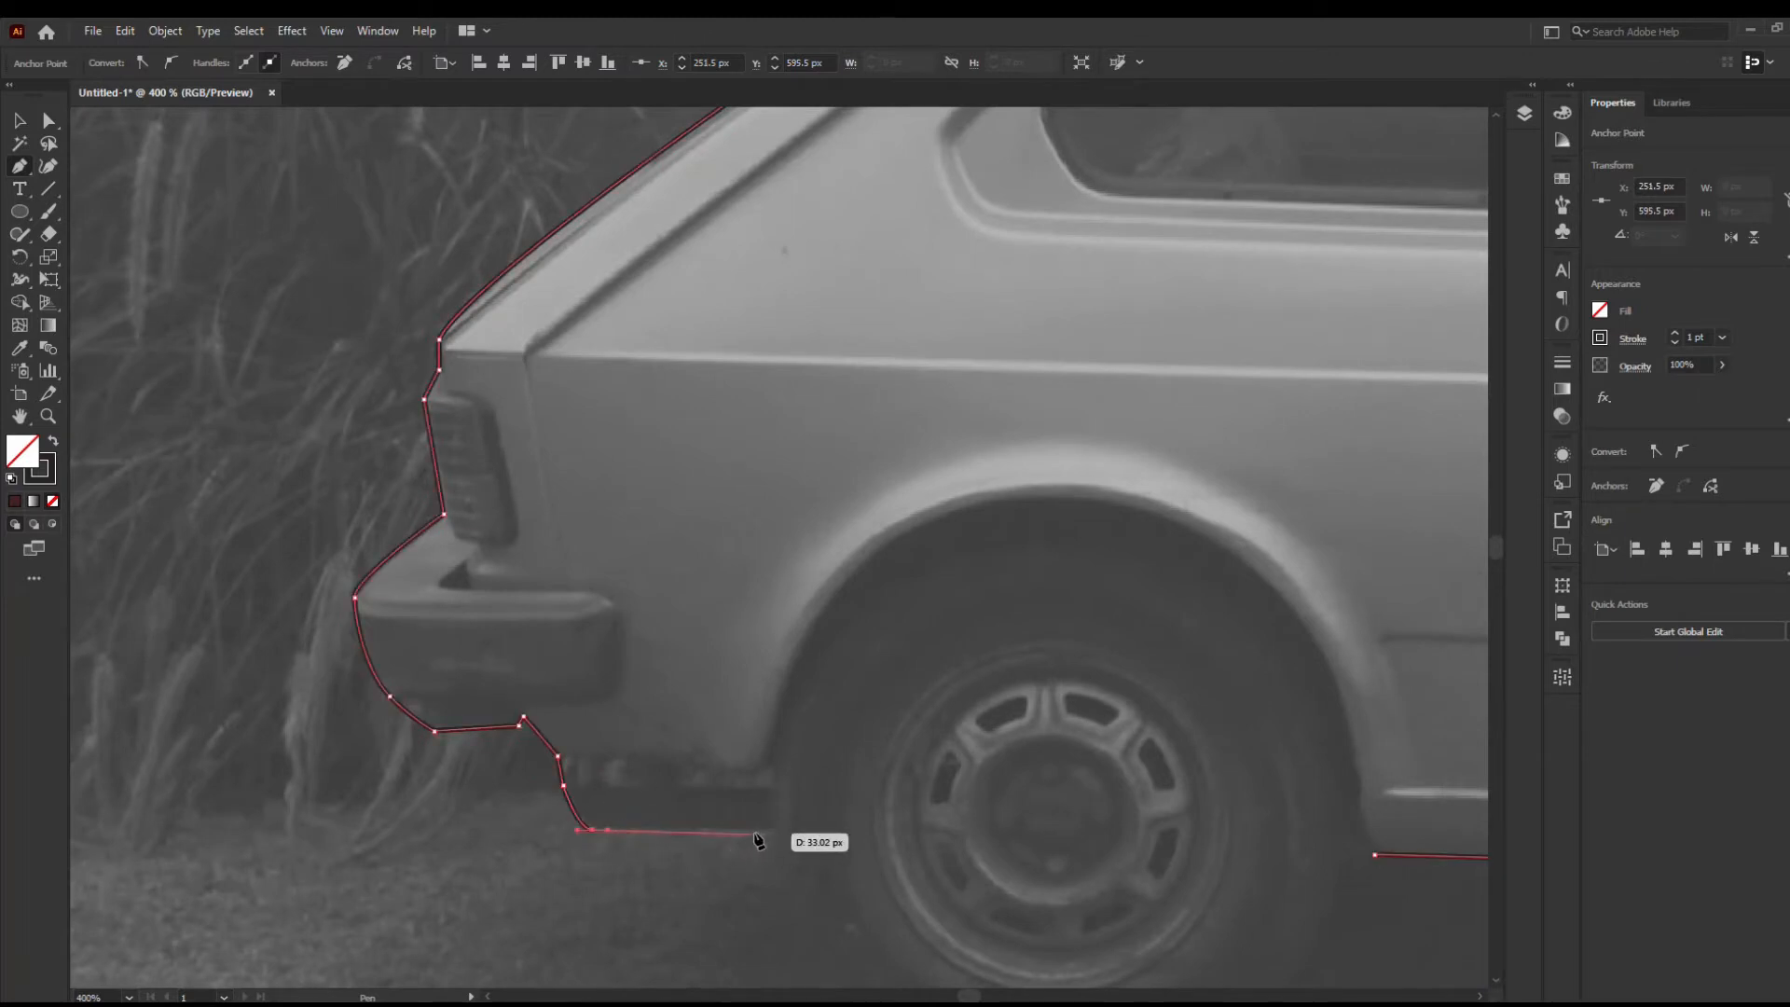
Trace the underbody edge and rear wheel arch, closing the body outline at its starting anchor
{"action": "left_click", "coordinate": [775, 772]}
{"action": "mouse_move", "coordinate": [1059, 498]}
{"action": "left_mouse_down"}
{"action": "mouse_move", "coordinate": [1250, 497]}
{"action": "mouse_move", "coordinate": [1307, 524]}
{"action": "mouse_move", "coordinate": [1355, 478]}
{"action": "left_mouse_up"}
{"action": "left_click", "coordinate": [1374, 853]}
Adjust both direction handles of the rear wheel arch's top anchor so the curve follows the photo
{"action": "key", "text": "a"}
{"action": "left_click", "coordinate": [1059, 499]}
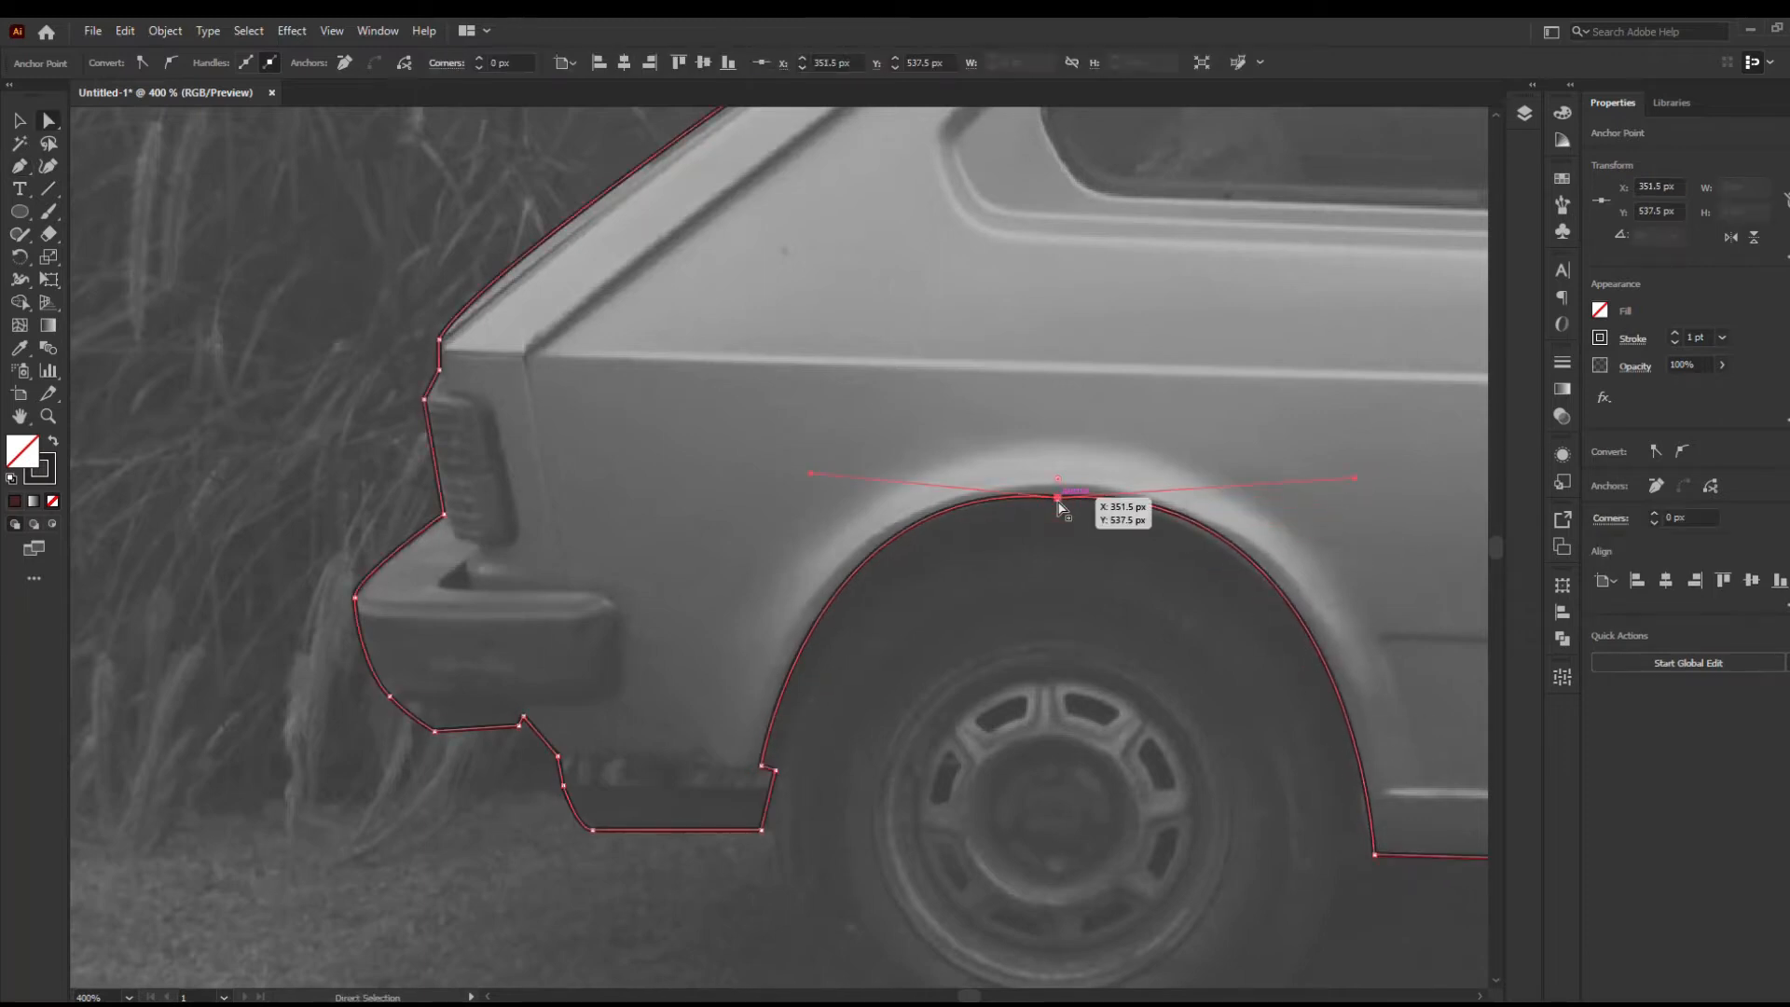
{"action": "left_click_drag", "start_coordinate": [1058, 410], "coordinate": [1072, 331]}
{"action": "key", "text": "ctrl+z"}
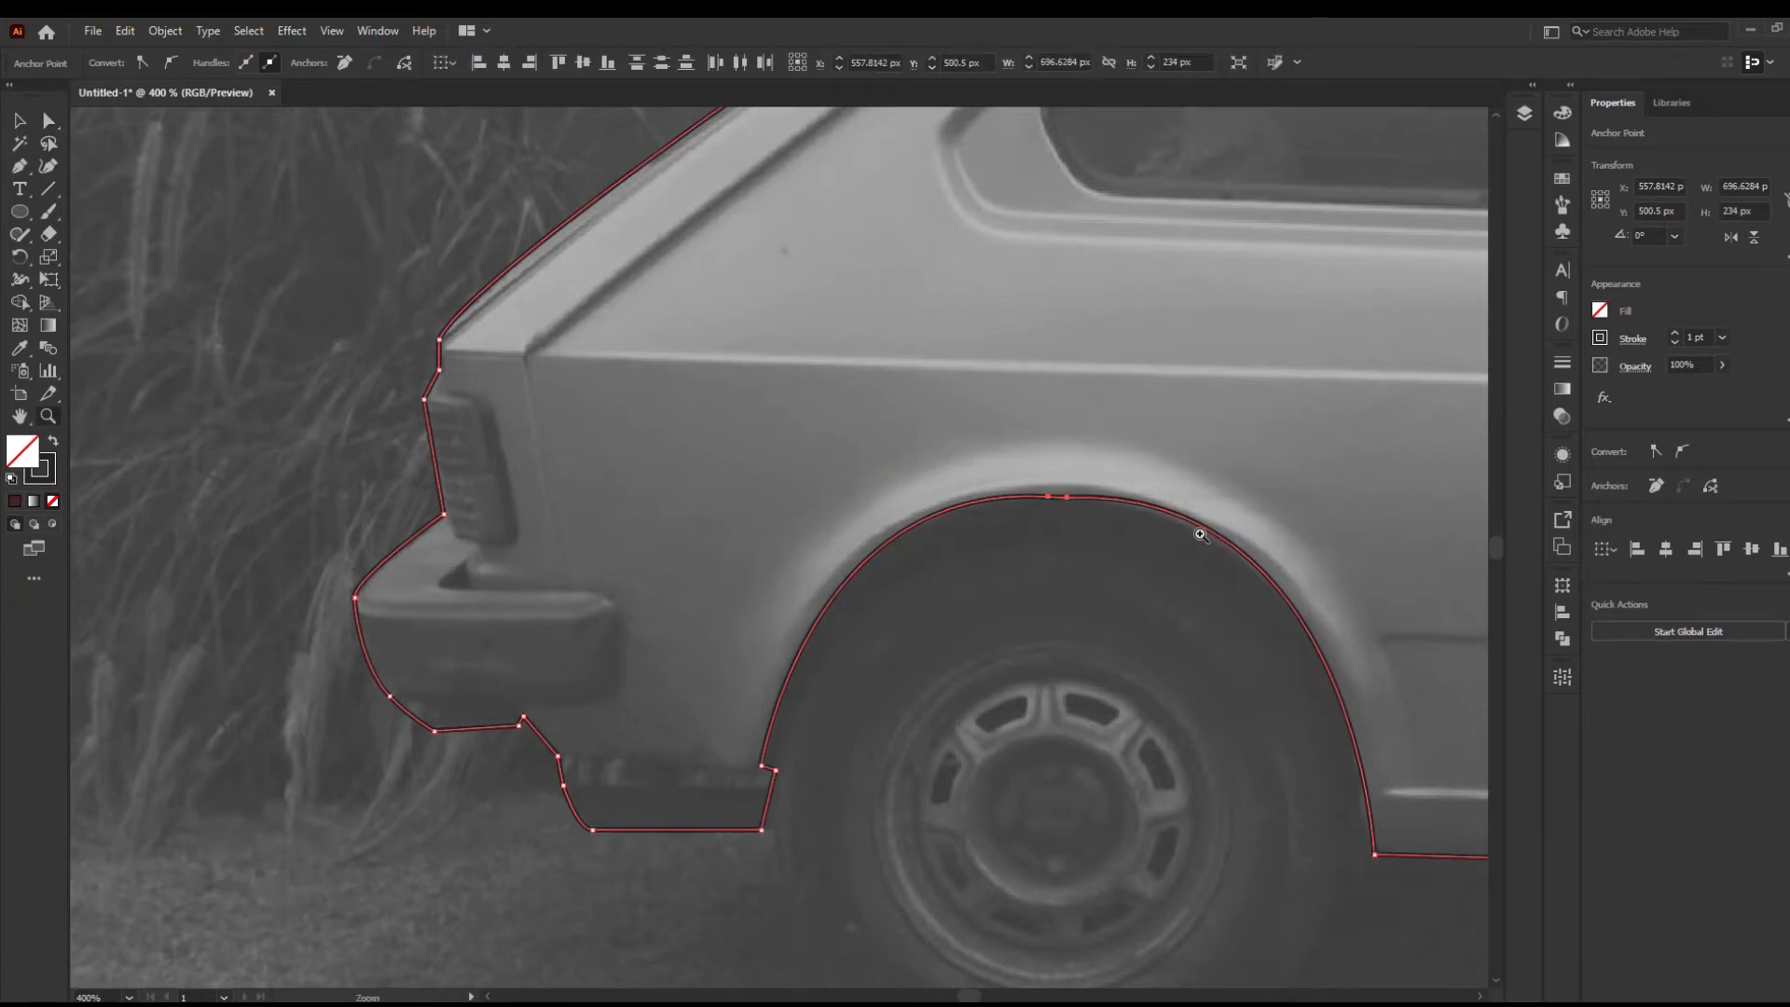
{"action": "key", "text": "z"}
{"action": "key", "text": "a"}
{"action": "left_click_drag", "start_coordinate": [1352, 479], "coordinate": [1380, 523]}
{"action": "left_click_drag", "start_coordinate": [812, 474], "coordinate": [790, 497]}
Trace the rear side window as a closed five-point path with the Pen tool and curve its short rear edge
{"action": "key", "text": "z"}
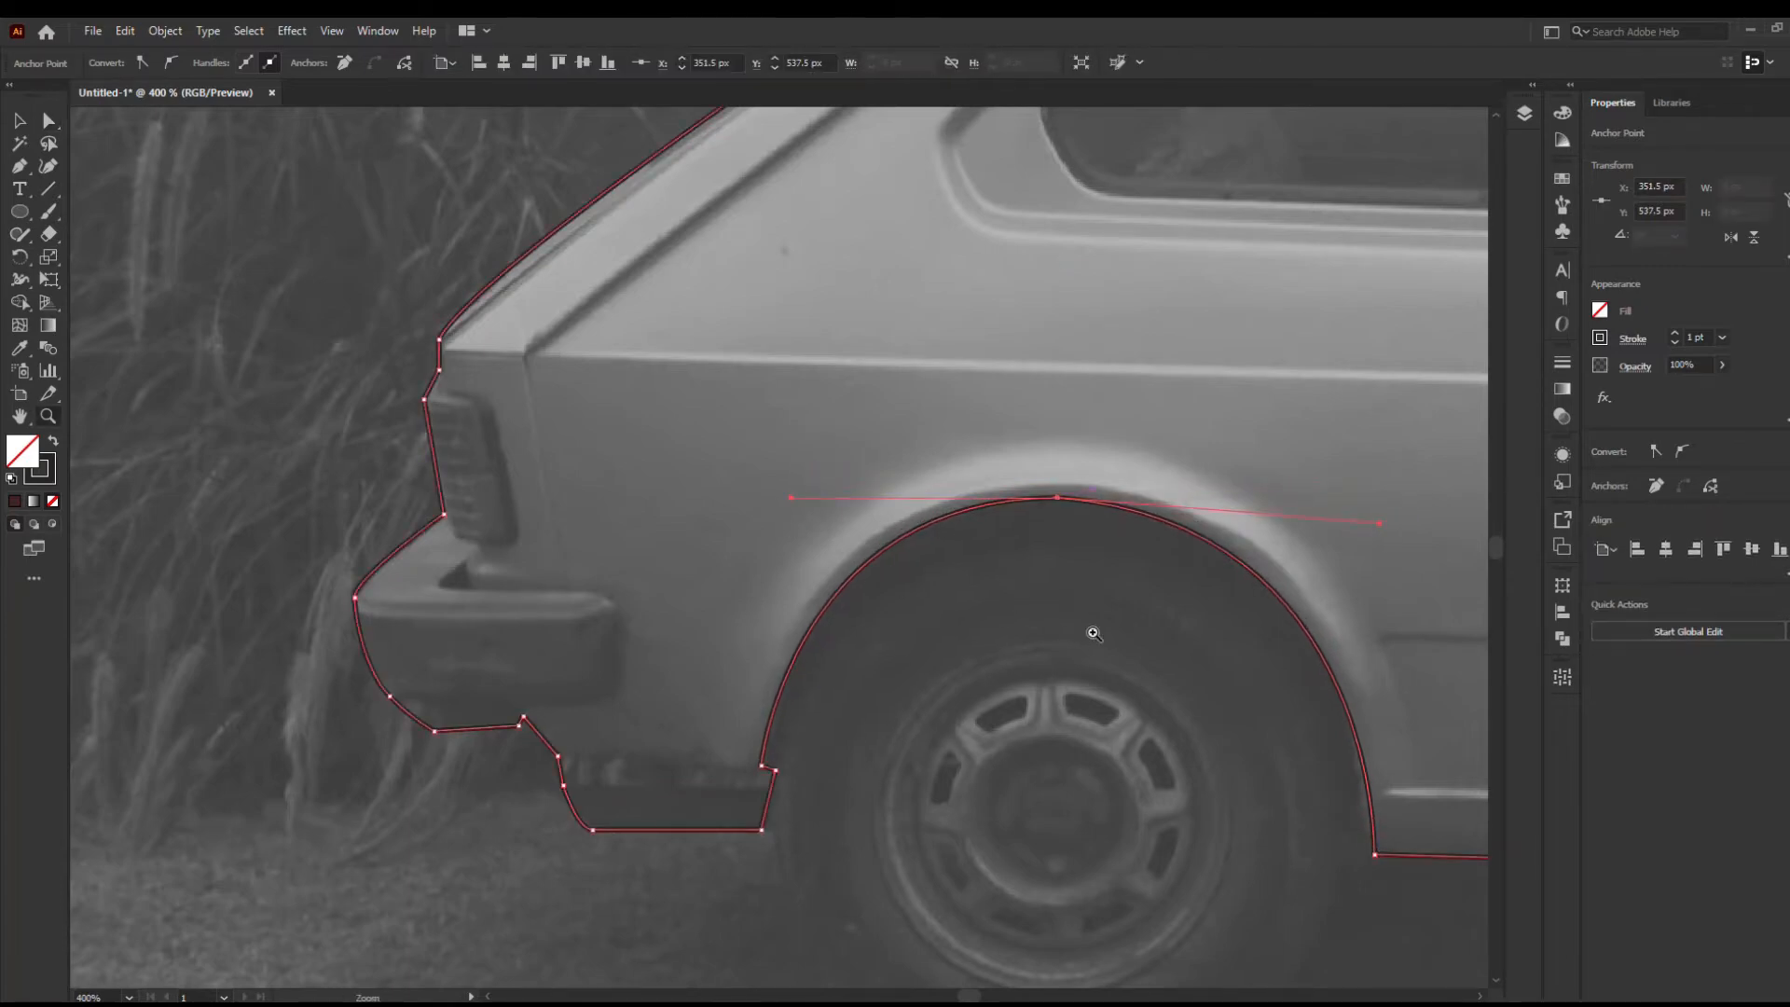
{"action": "left_click_drag", "start_coordinate": [1096, 630], "coordinate": [1021, 634]}
{"action": "left_click_drag", "start_coordinate": [1190, 663], "coordinate": [540, 697]}
{"action": "scroll", "coordinate": [540, 697], "scroll_direction": "down", "scroll_amount": 3}
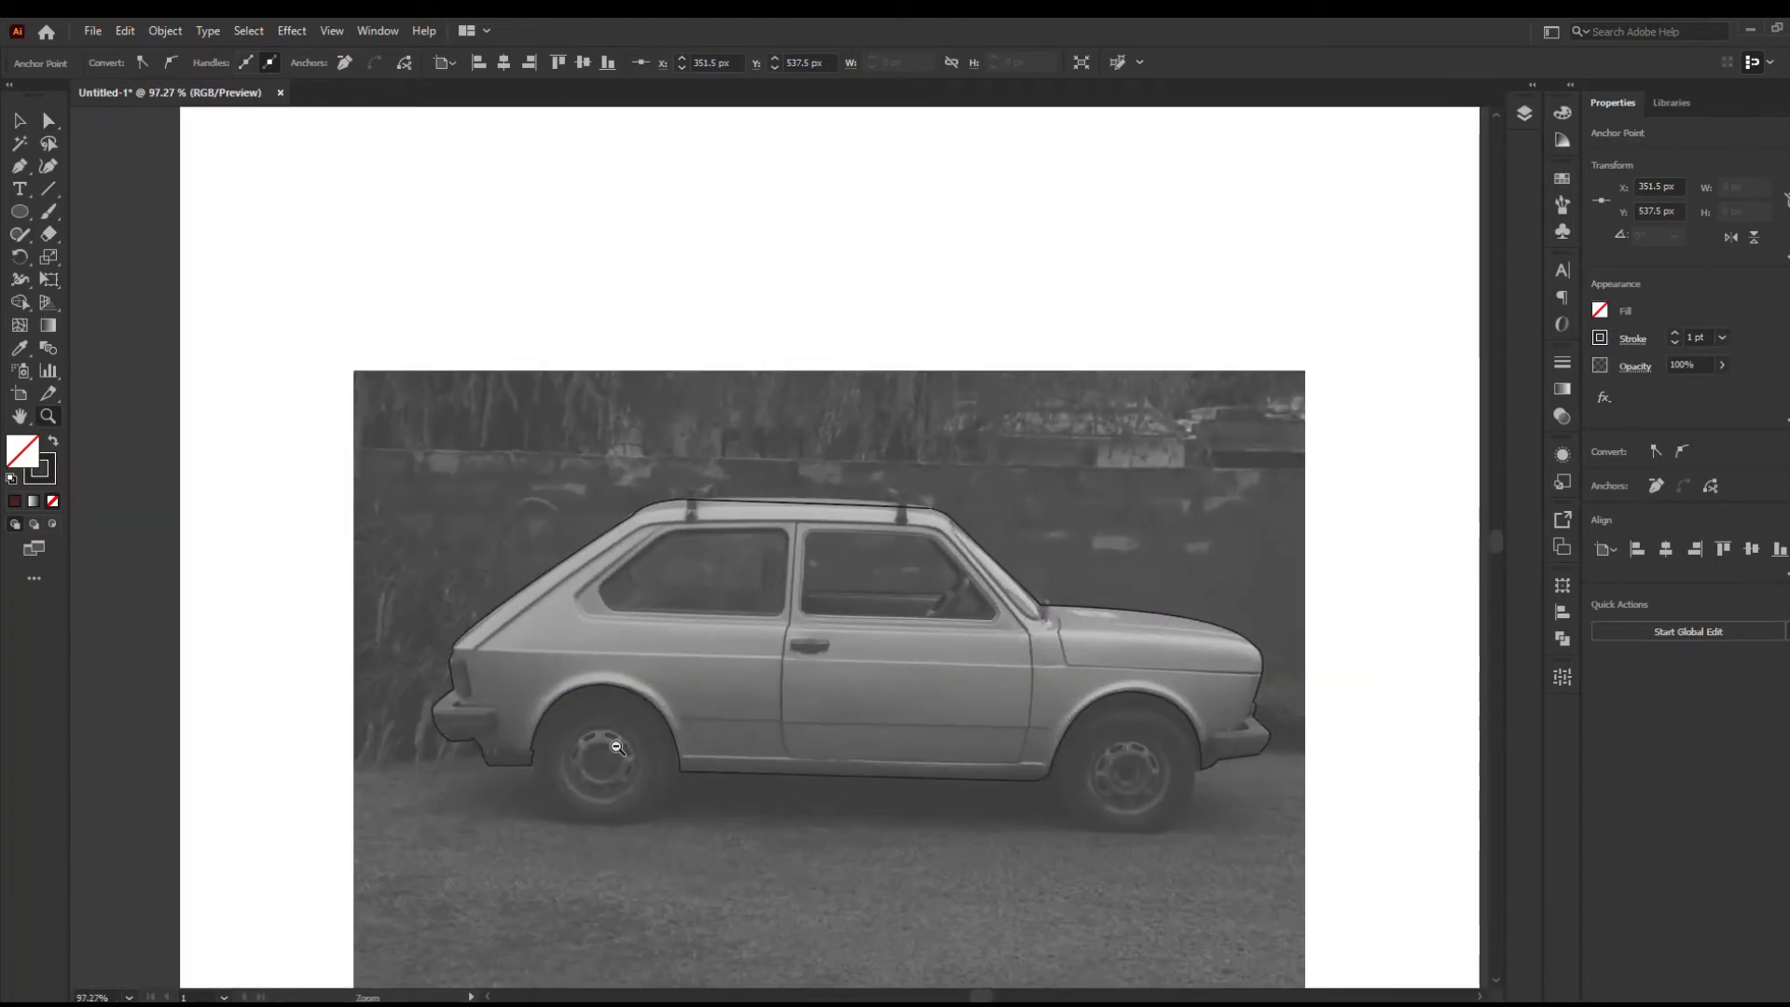
{"action": "scroll", "coordinate": [790, 736], "scroll_direction": "up", "scroll_amount": 4}
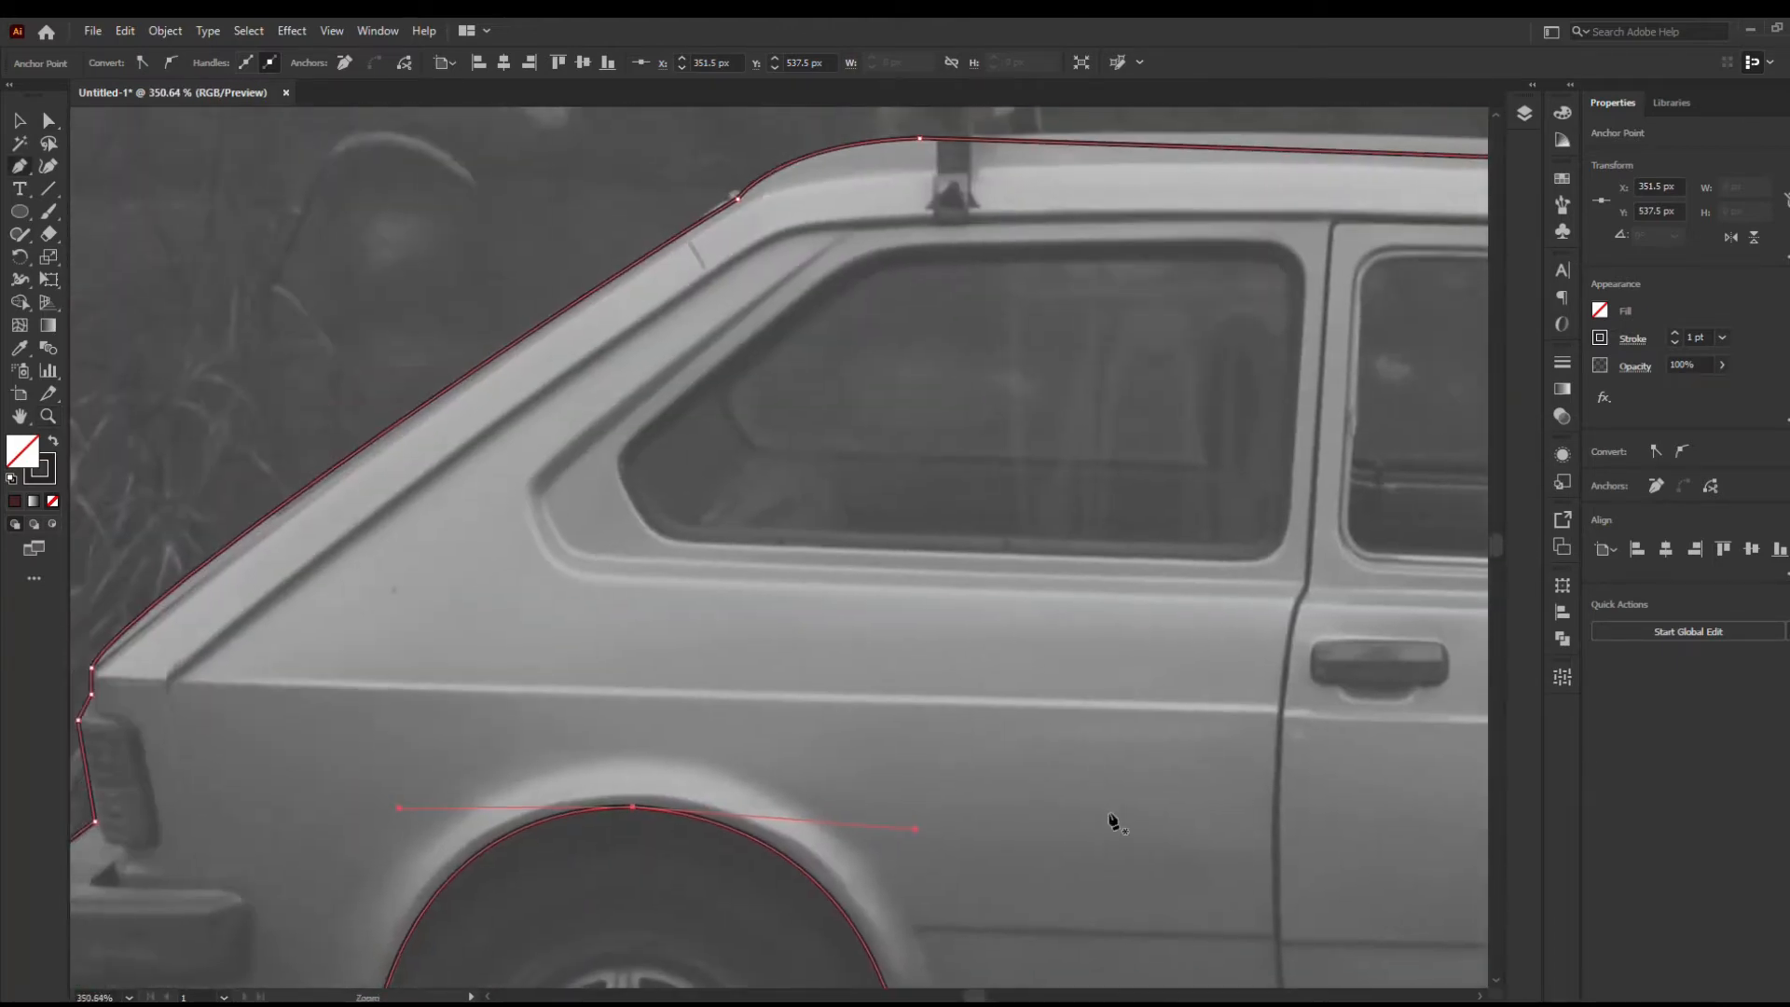
{"action": "left_click_drag", "start_coordinate": [666, 463], "coordinate": [473, 679]}
{"action": "left_click", "coordinate": [356, 709]}
{"action": "key", "text": "ctrl+z"}
{"action": "left_click", "coordinate": [431, 674]}
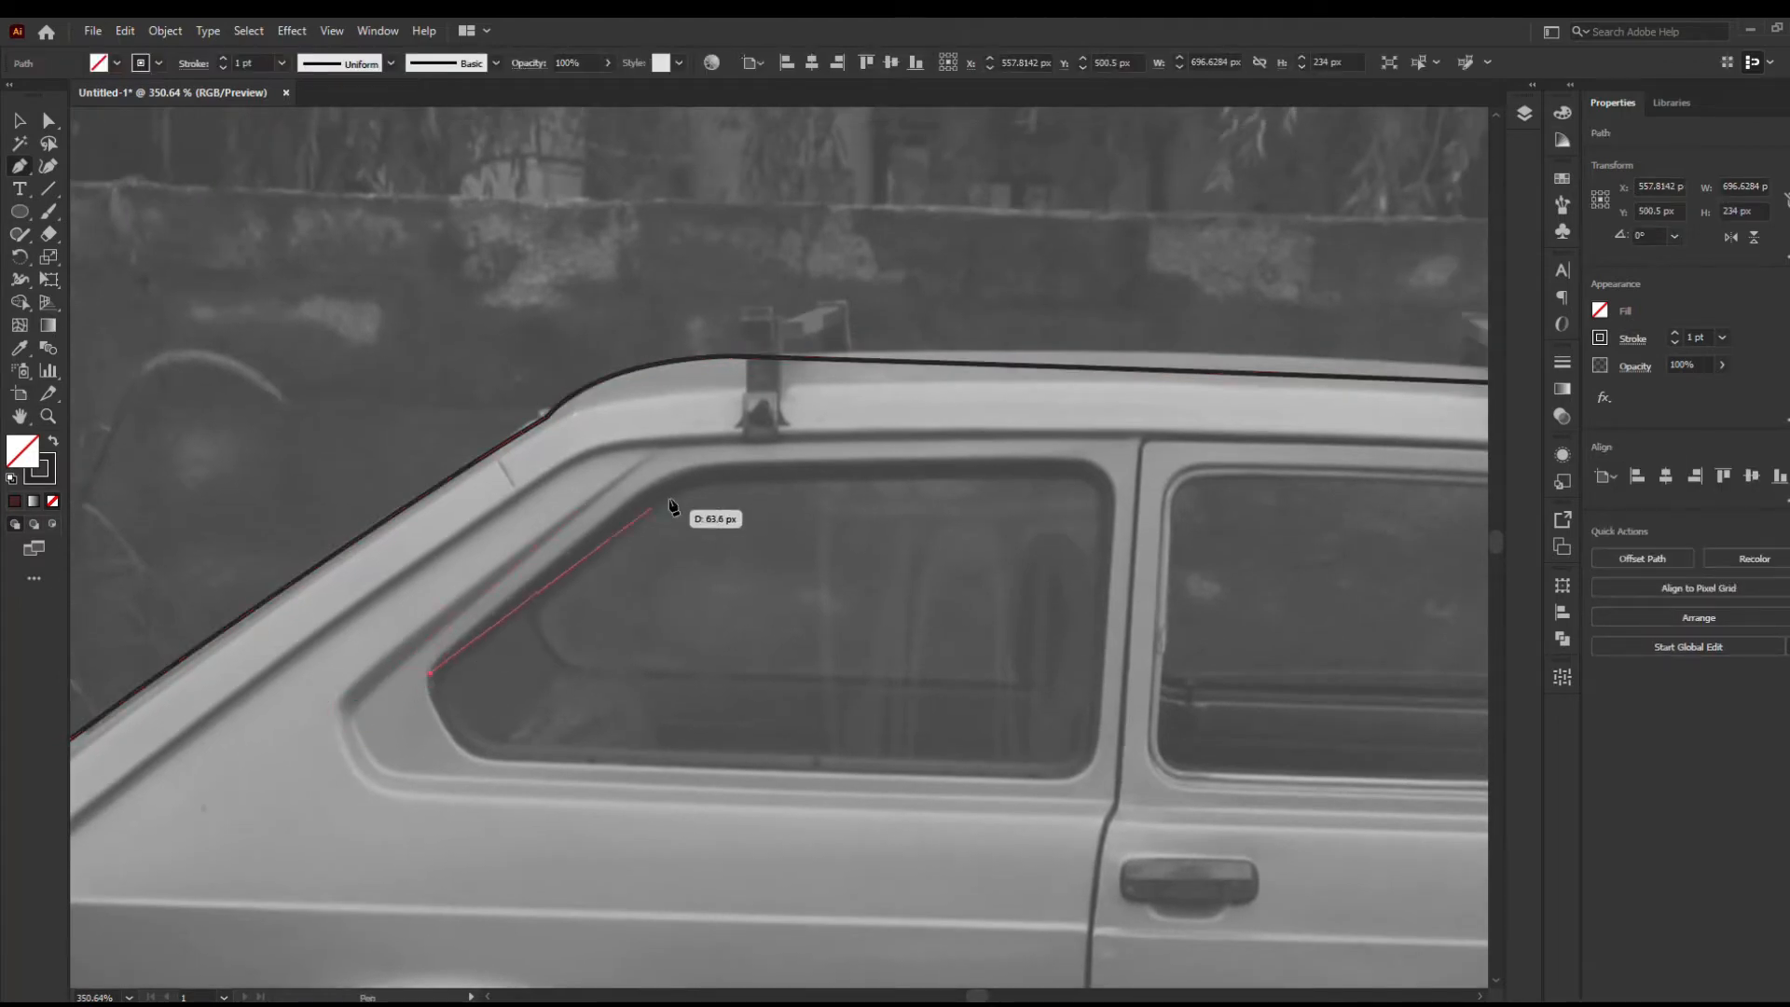
{"action": "left_click", "coordinate": [682, 474]}
{"action": "left_click", "coordinate": [1104, 474]}
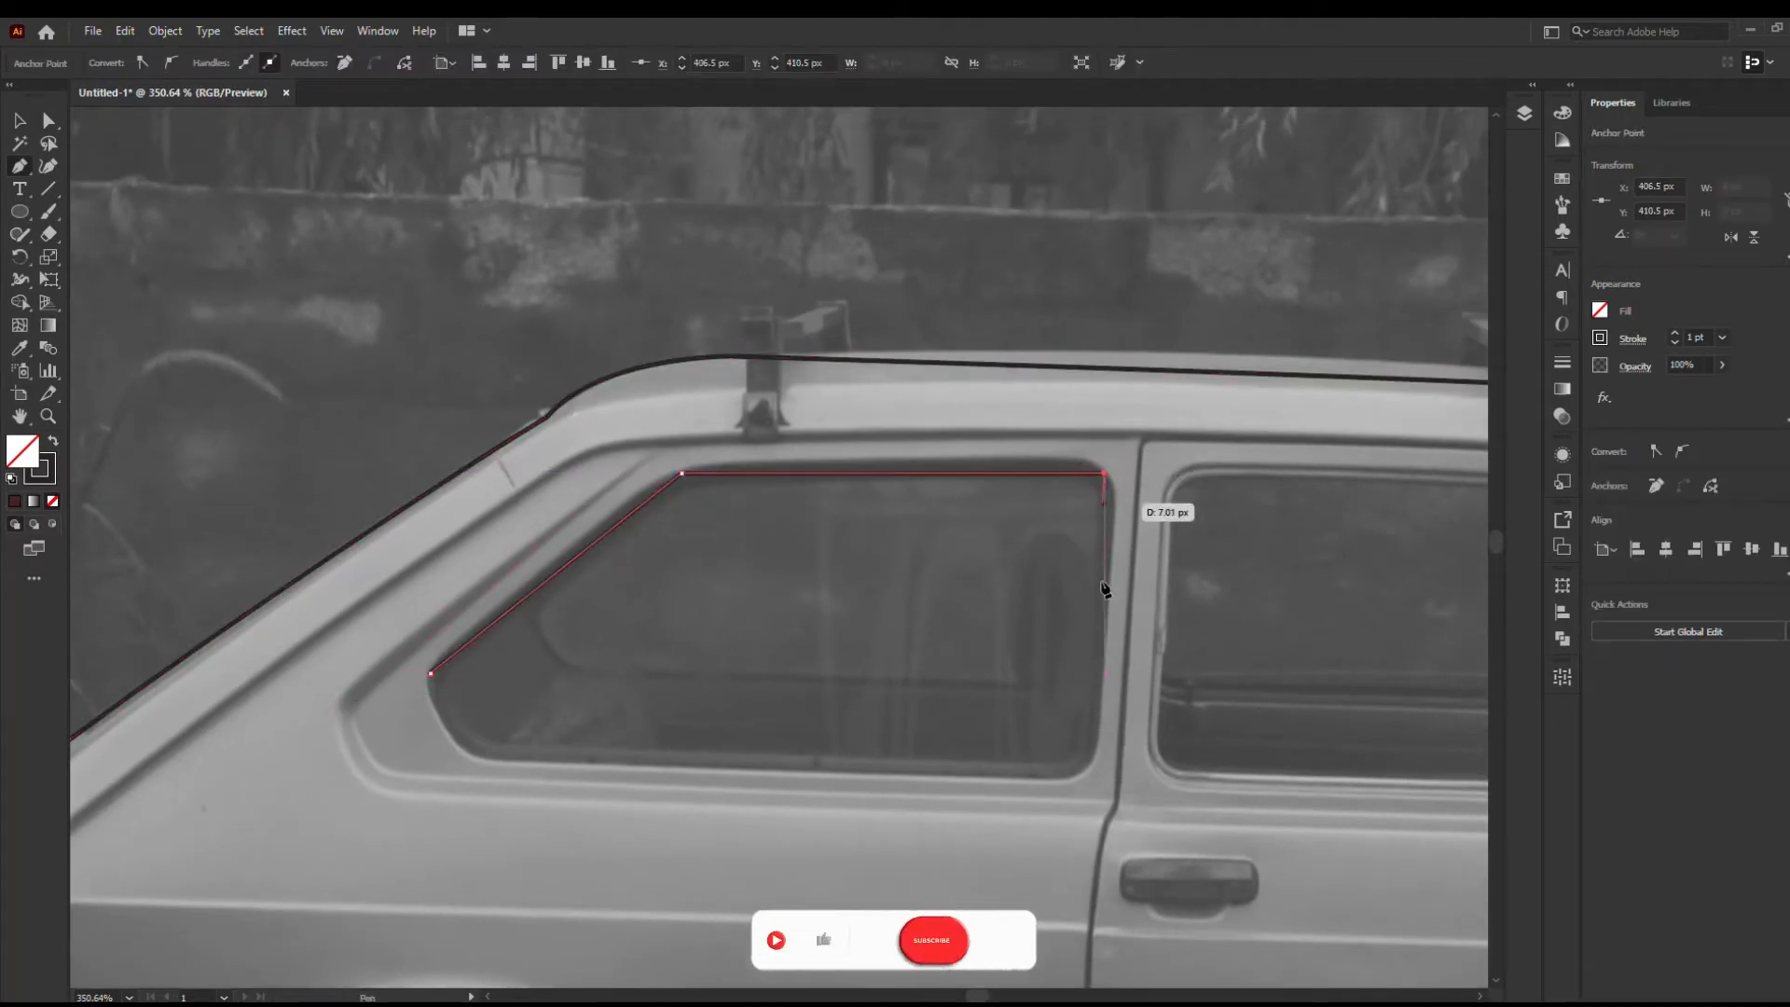
{"action": "left_click", "coordinate": [1082, 777]}
{"action": "left_click", "coordinate": [461, 752]}
{"action": "left_click", "coordinate": [431, 673]}
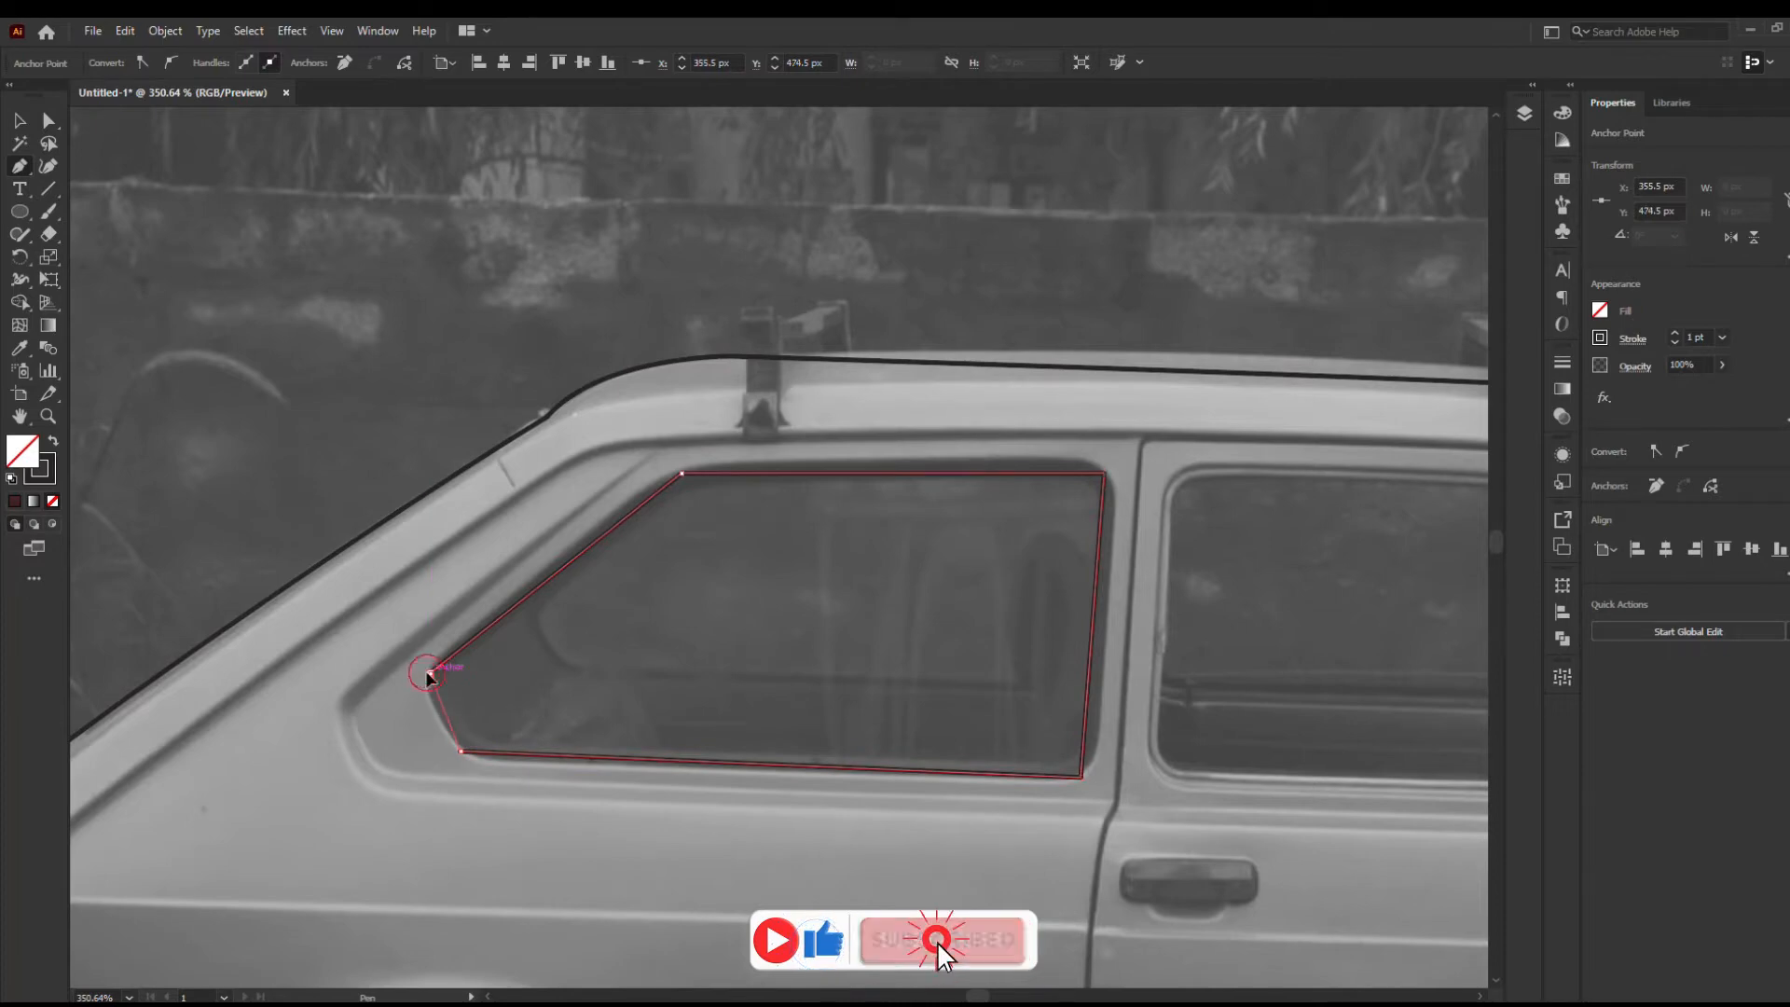
{"action": "key", "text": "z"}
{"action": "left_click", "coordinate": [440, 698]}
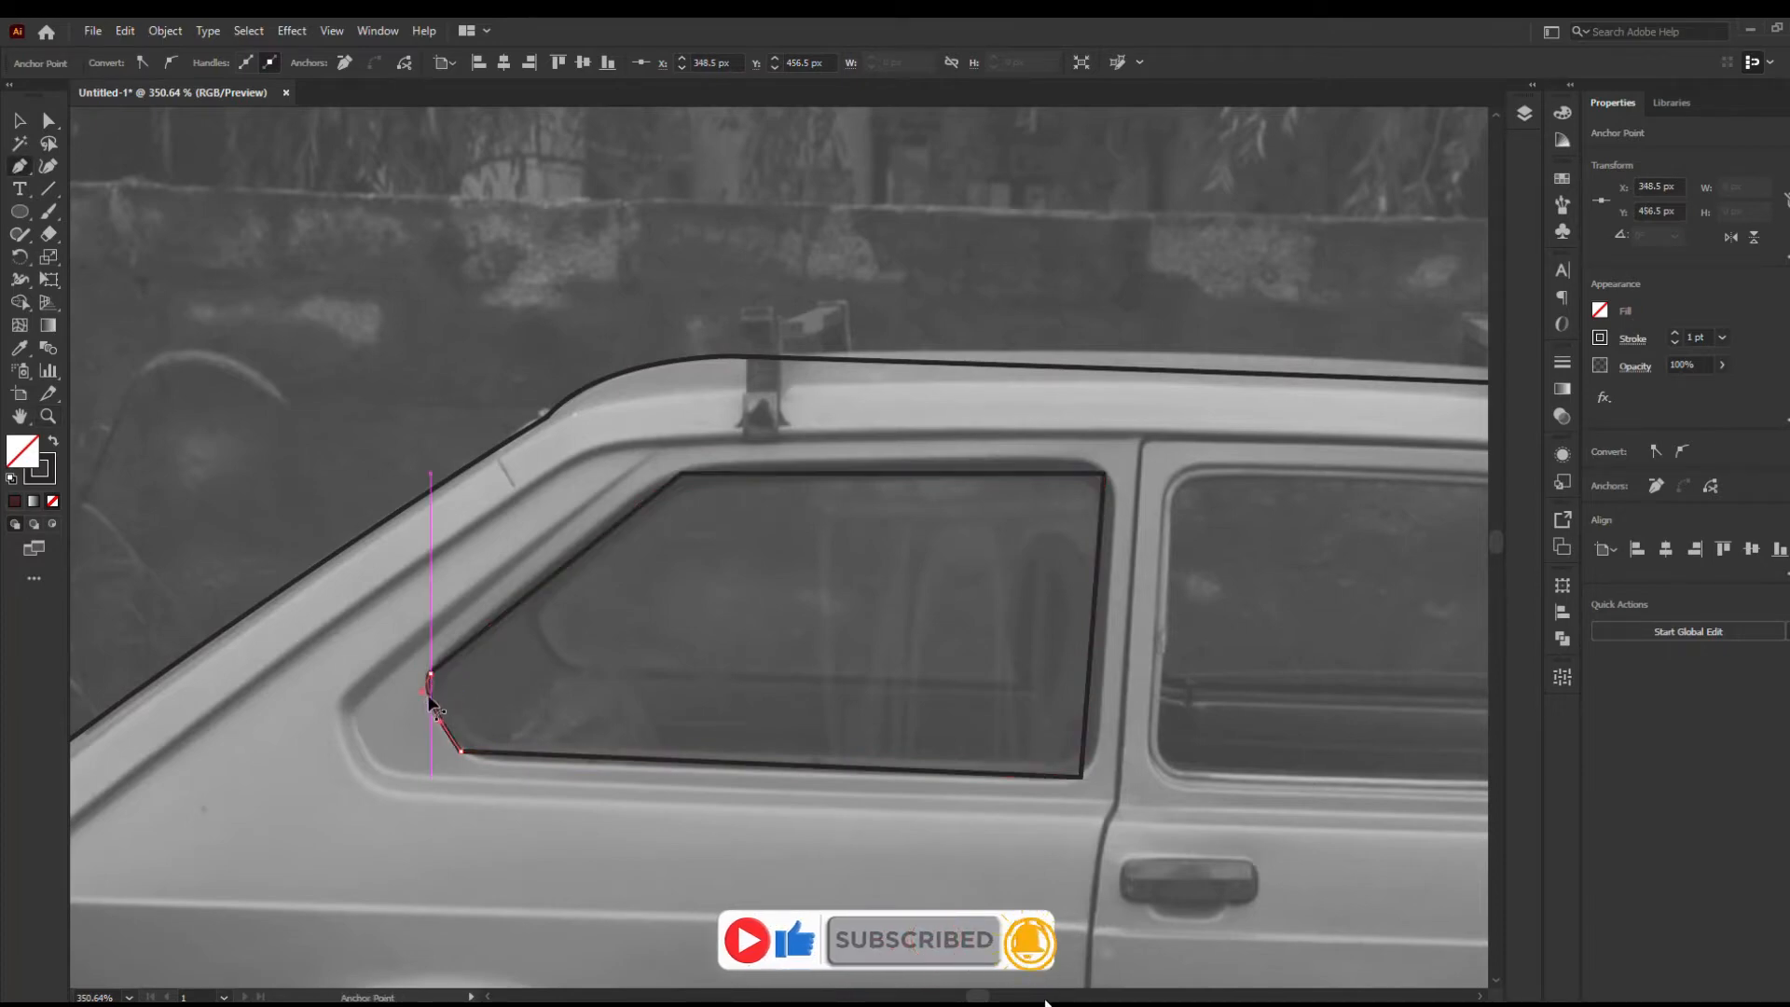
Round the rear side window's two upper corners, giving the rear one a radius of about 17.7 px
{"action": "key", "text": "a"}
{"action": "left_click", "coordinate": [681, 474]}
{"action": "left_click_drag", "start_coordinate": [688, 489], "coordinate": [710, 547]}
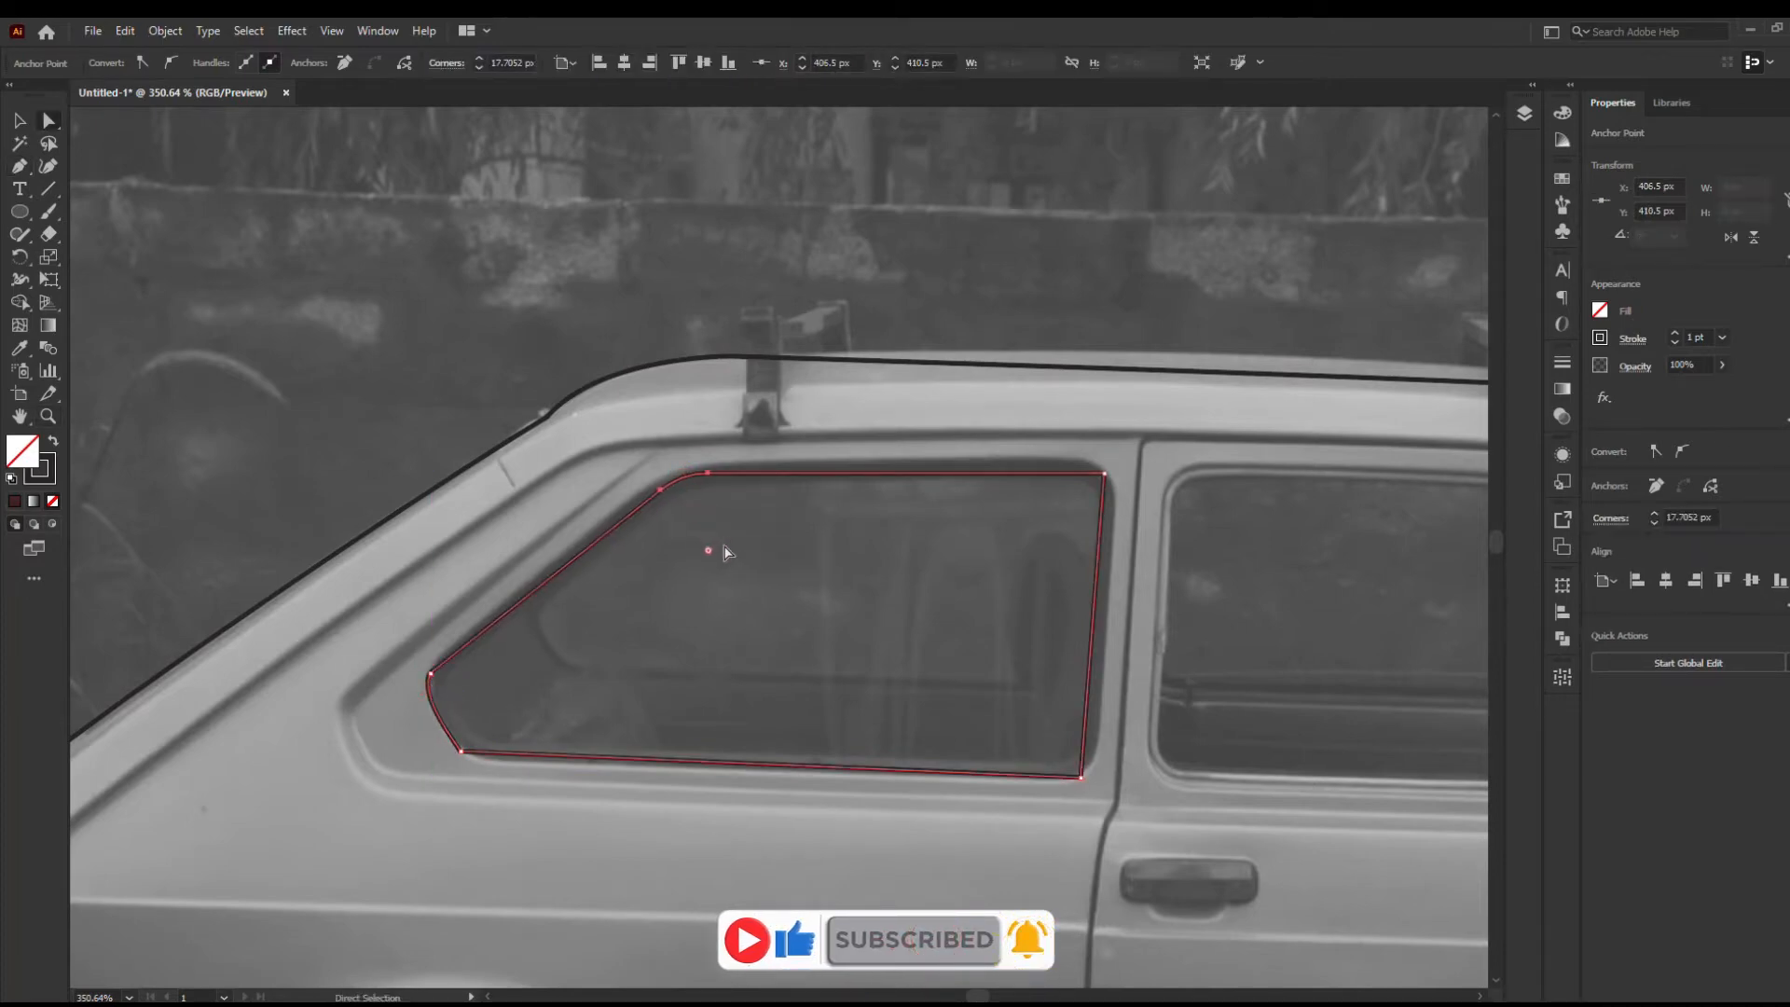
{"action": "left_click", "coordinate": [1105, 474]}
{"action": "mouse_move", "coordinate": [1090, 487]}
{"action": "left_mouse_down"}
{"action": "mouse_move", "coordinate": [1068, 513]}
{"action": "mouse_move", "coordinate": [1107, 481]}
{"action": "left_mouse_up"}
Round the rear side window's lower front corner and shift it to fit the glass edge
{"action": "left_click", "coordinate": [1083, 738]}
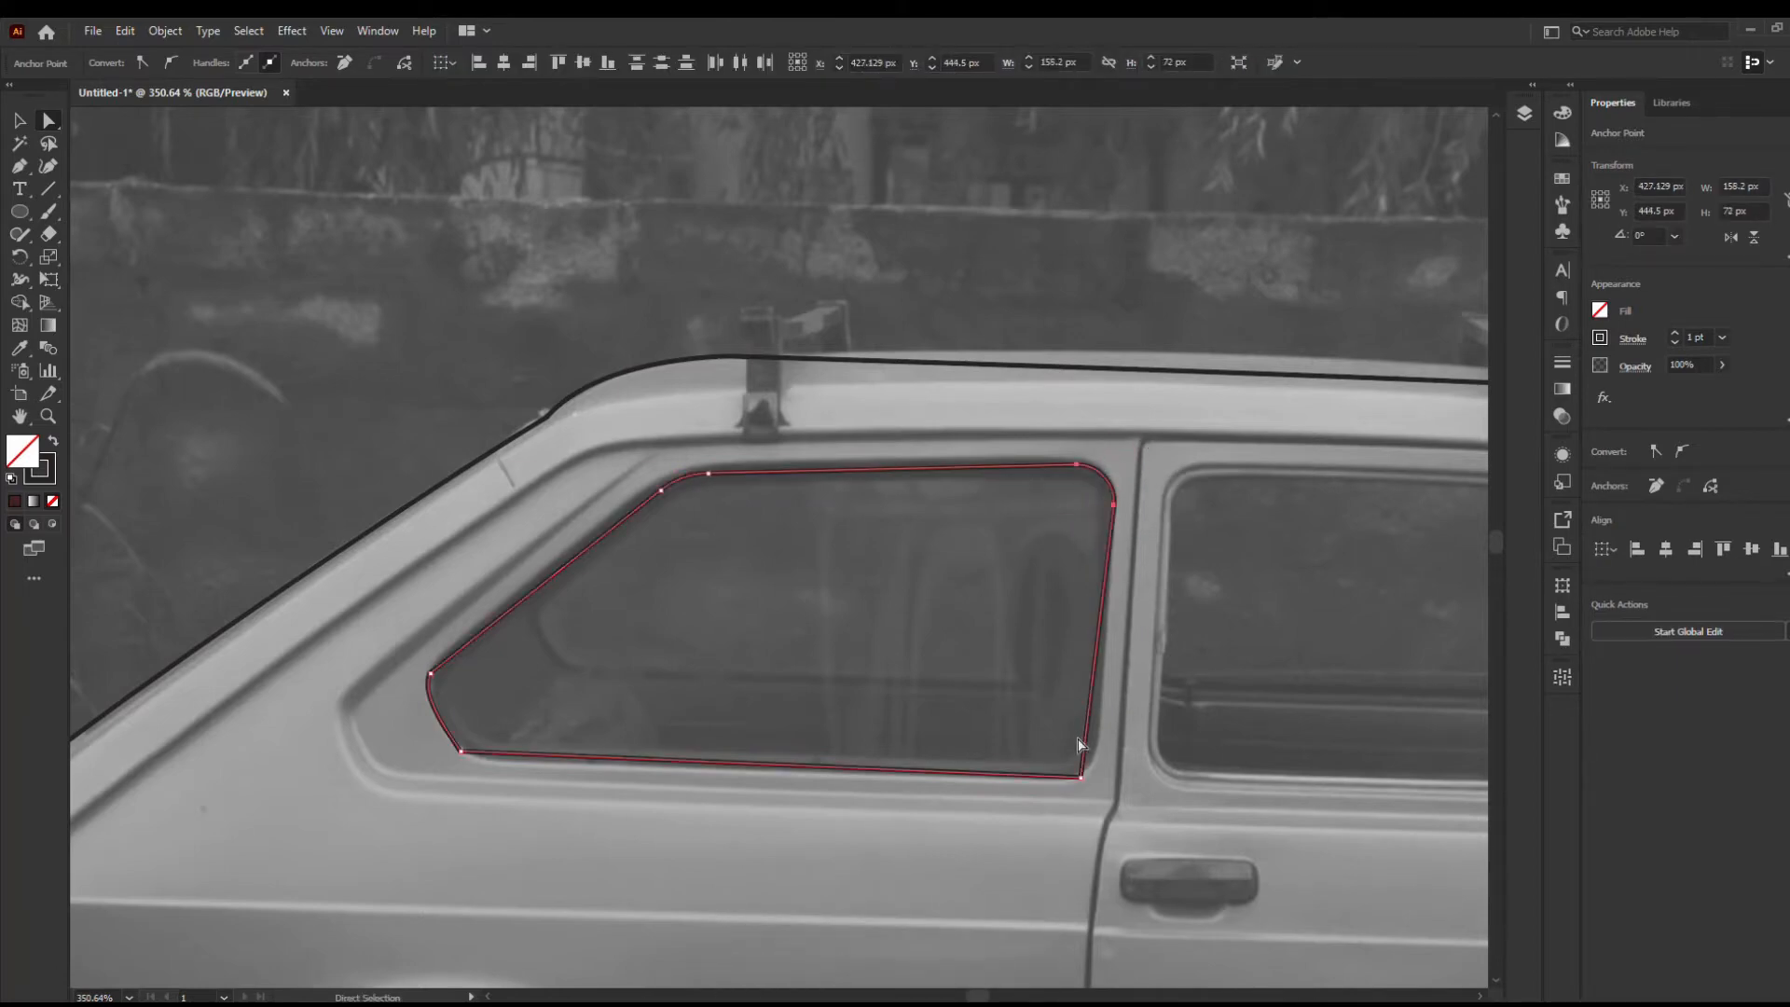
{"action": "left_click", "coordinate": [1081, 776]}
{"action": "mouse_move", "coordinate": [1069, 764]}
{"action": "left_mouse_down"}
{"action": "mouse_move", "coordinate": [1046, 734]}
{"action": "mouse_move", "coordinate": [1077, 772]}
{"action": "left_mouse_up"}
{"action": "left_click", "coordinate": [1064, 754]}
{"action": "left_click", "coordinate": [1072, 769]}
Round the rear side window's lower rear corner and its rearmost point, the latter to about 7.9 px, and deselect the path
{"action": "left_click", "coordinate": [460, 751]}
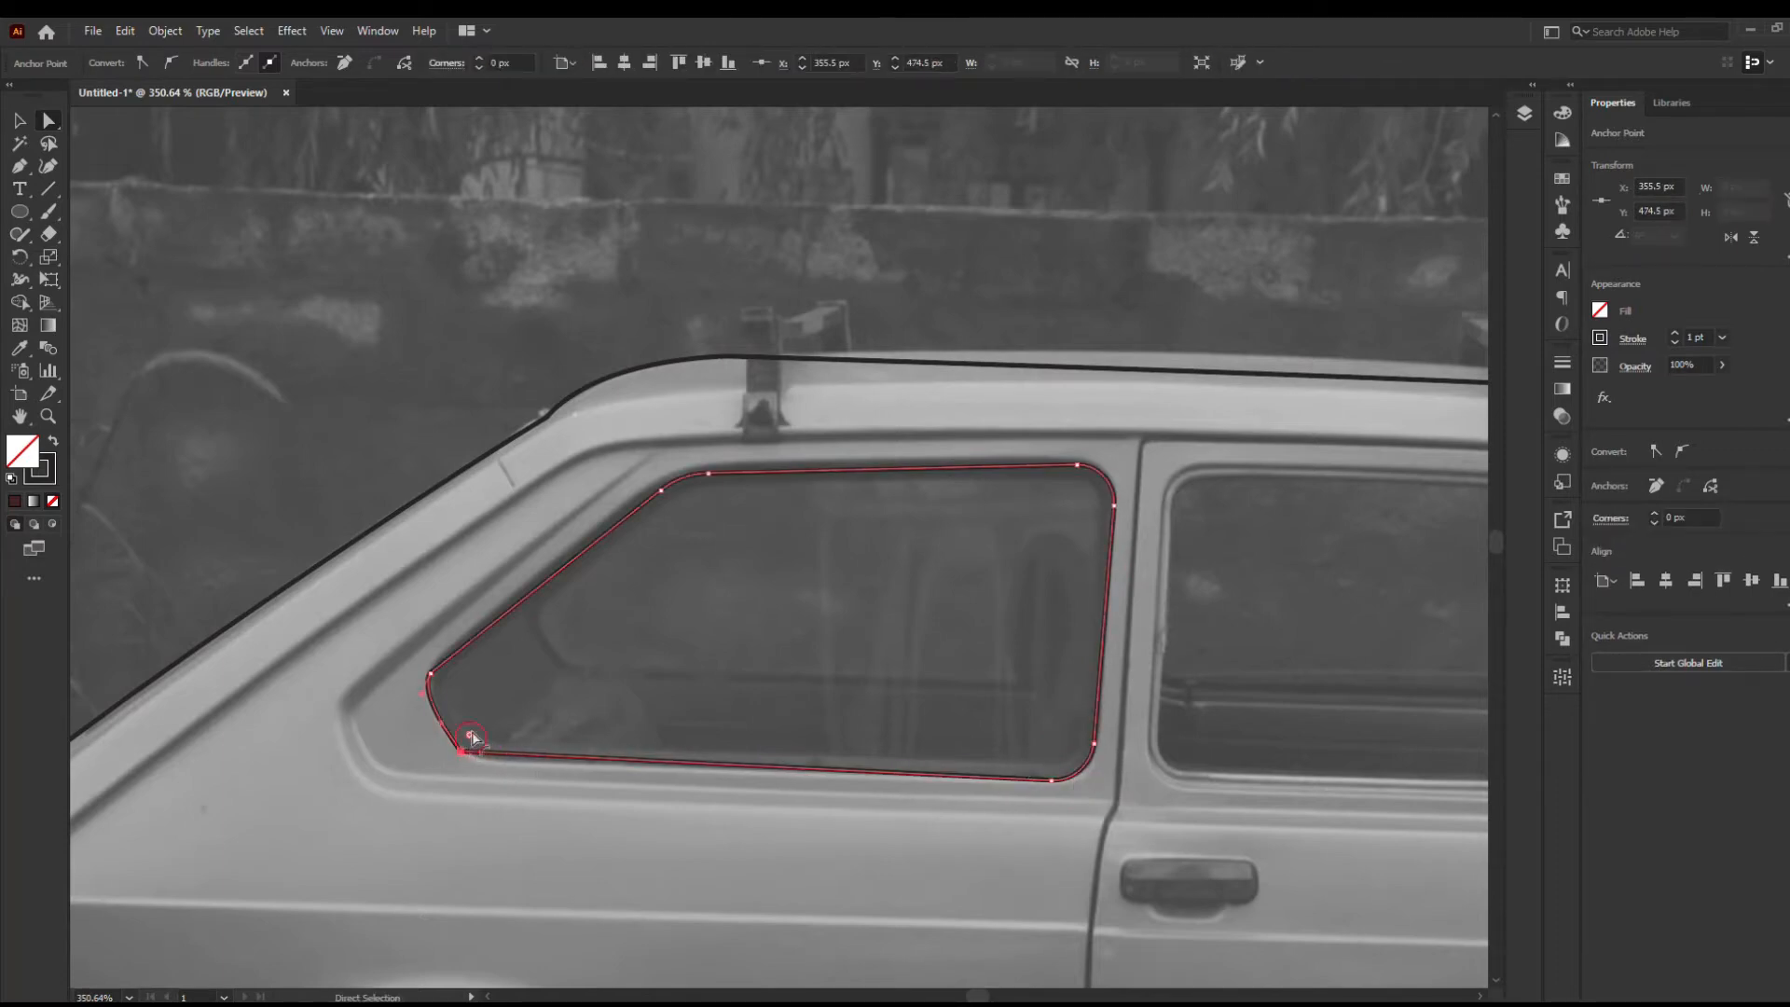
{"action": "mouse_move", "coordinate": [470, 736]}
{"action": "left_mouse_down"}
{"action": "mouse_move", "coordinate": [486, 706]}
{"action": "mouse_move", "coordinate": [476, 754]}
{"action": "left_mouse_up"}
{"action": "left_click", "coordinate": [416, 727]}
{"action": "left_click", "coordinate": [468, 749]}
{"action": "left_click", "coordinate": [431, 675]}
{"action": "left_click_drag", "start_coordinate": [450, 687], "coordinate": [465, 693]}
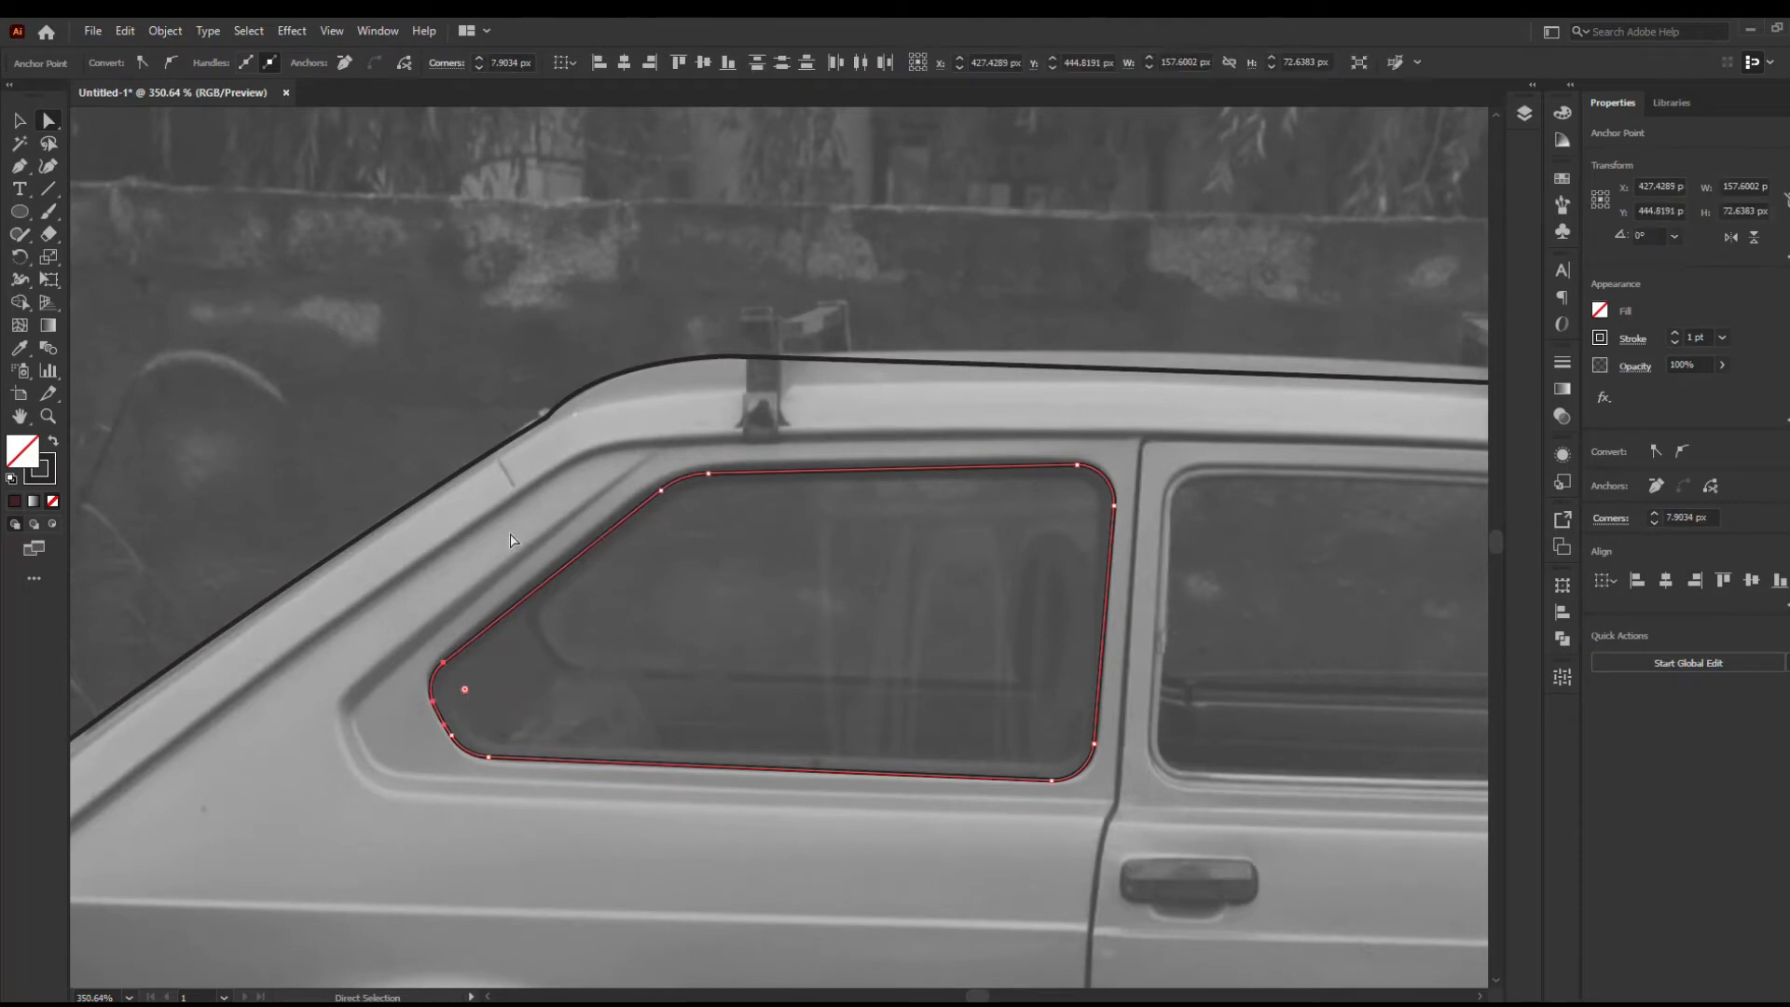
{"action": "left_click", "coordinate": [510, 533]}
Trace the front side window as a closed four-point path with the Pen tool
{"action": "key", "text": "space"}
{"action": "left_click_drag", "start_coordinate": [859, 657], "coordinate": [404, 695]}
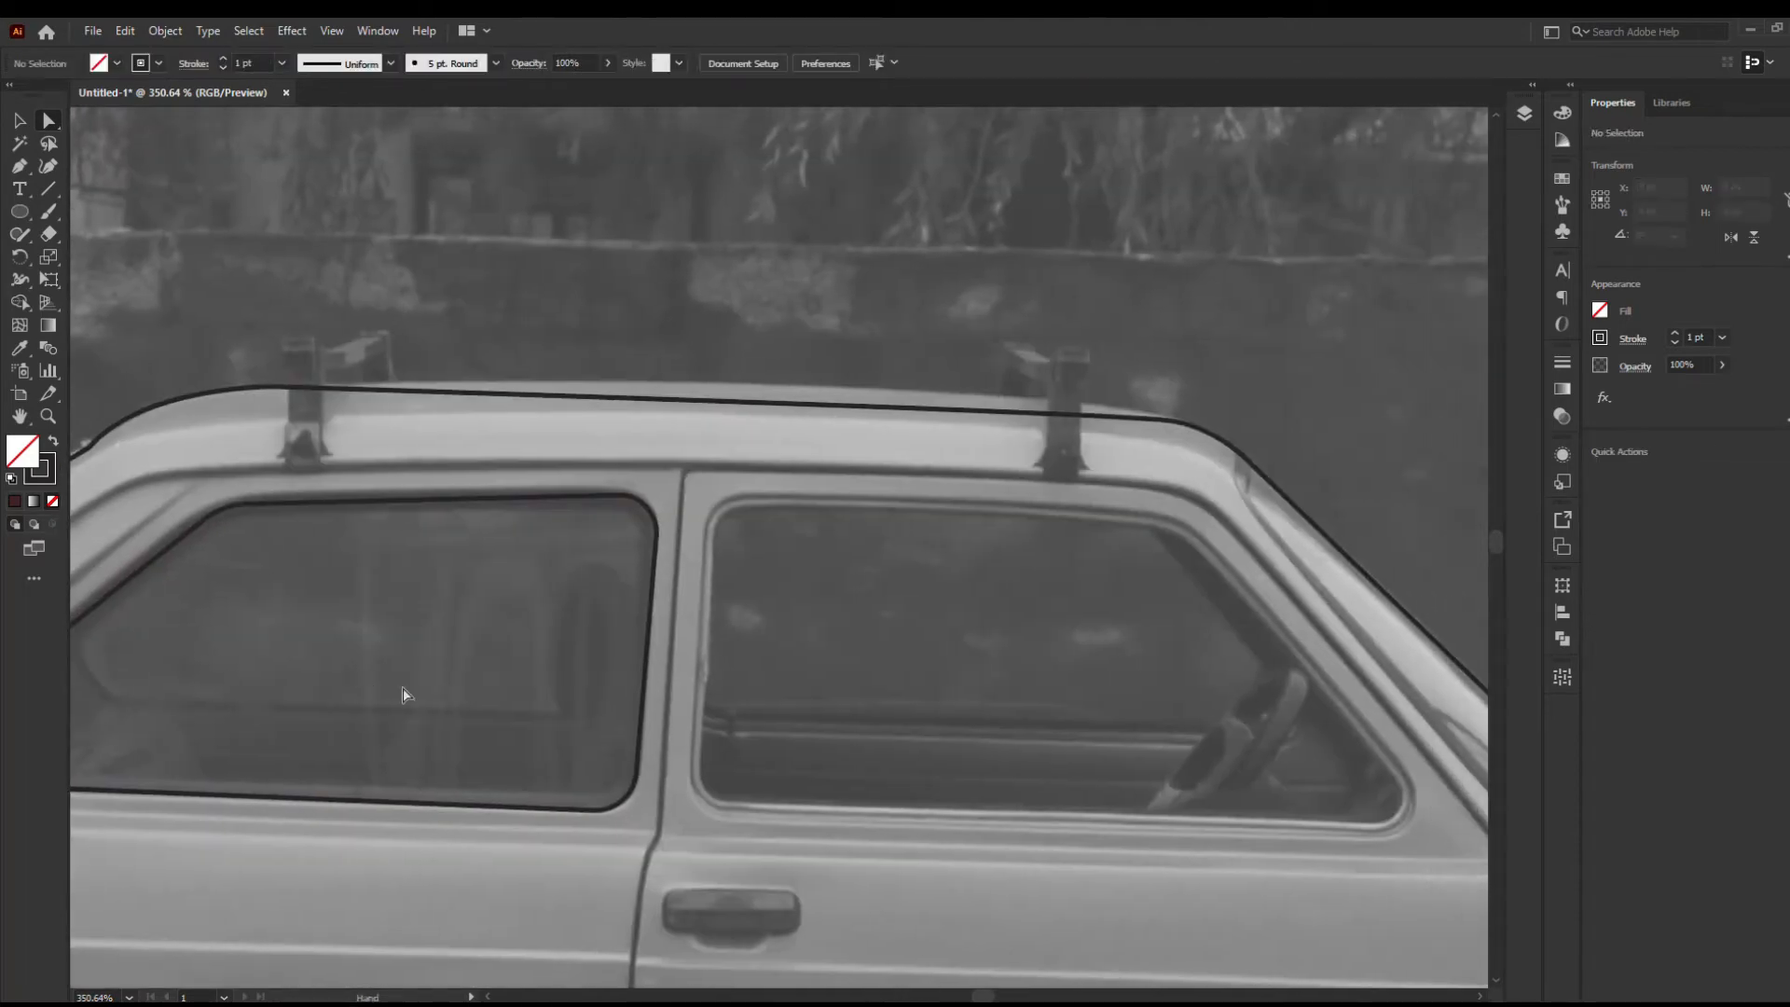
{"action": "left_click", "coordinate": [721, 516]}
{"action": "left_click", "coordinate": [1170, 530]}
{"action": "left_click", "coordinate": [1398, 802]}
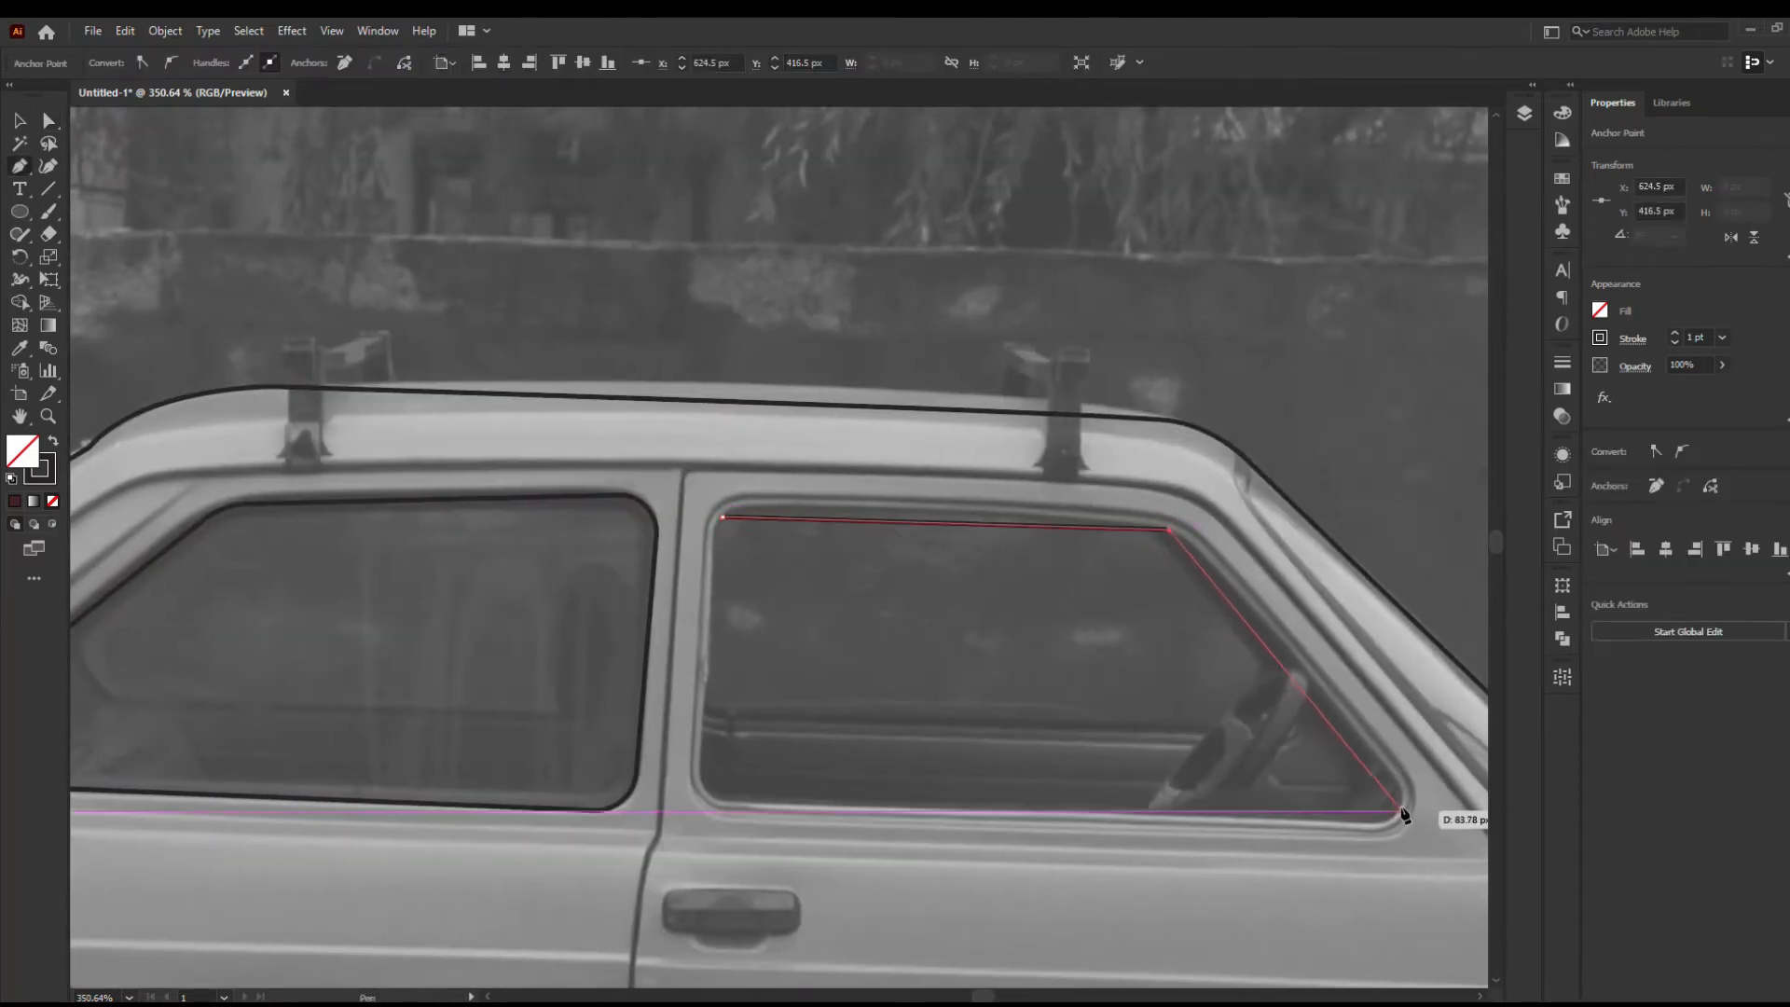
{"action": "left_click", "coordinate": [706, 792]}
{"action": "left_click", "coordinate": [723, 518]}
Round the front side window's two upper corners, giving the front one a radius of about 6.5 px
{"action": "key", "text": "a"}
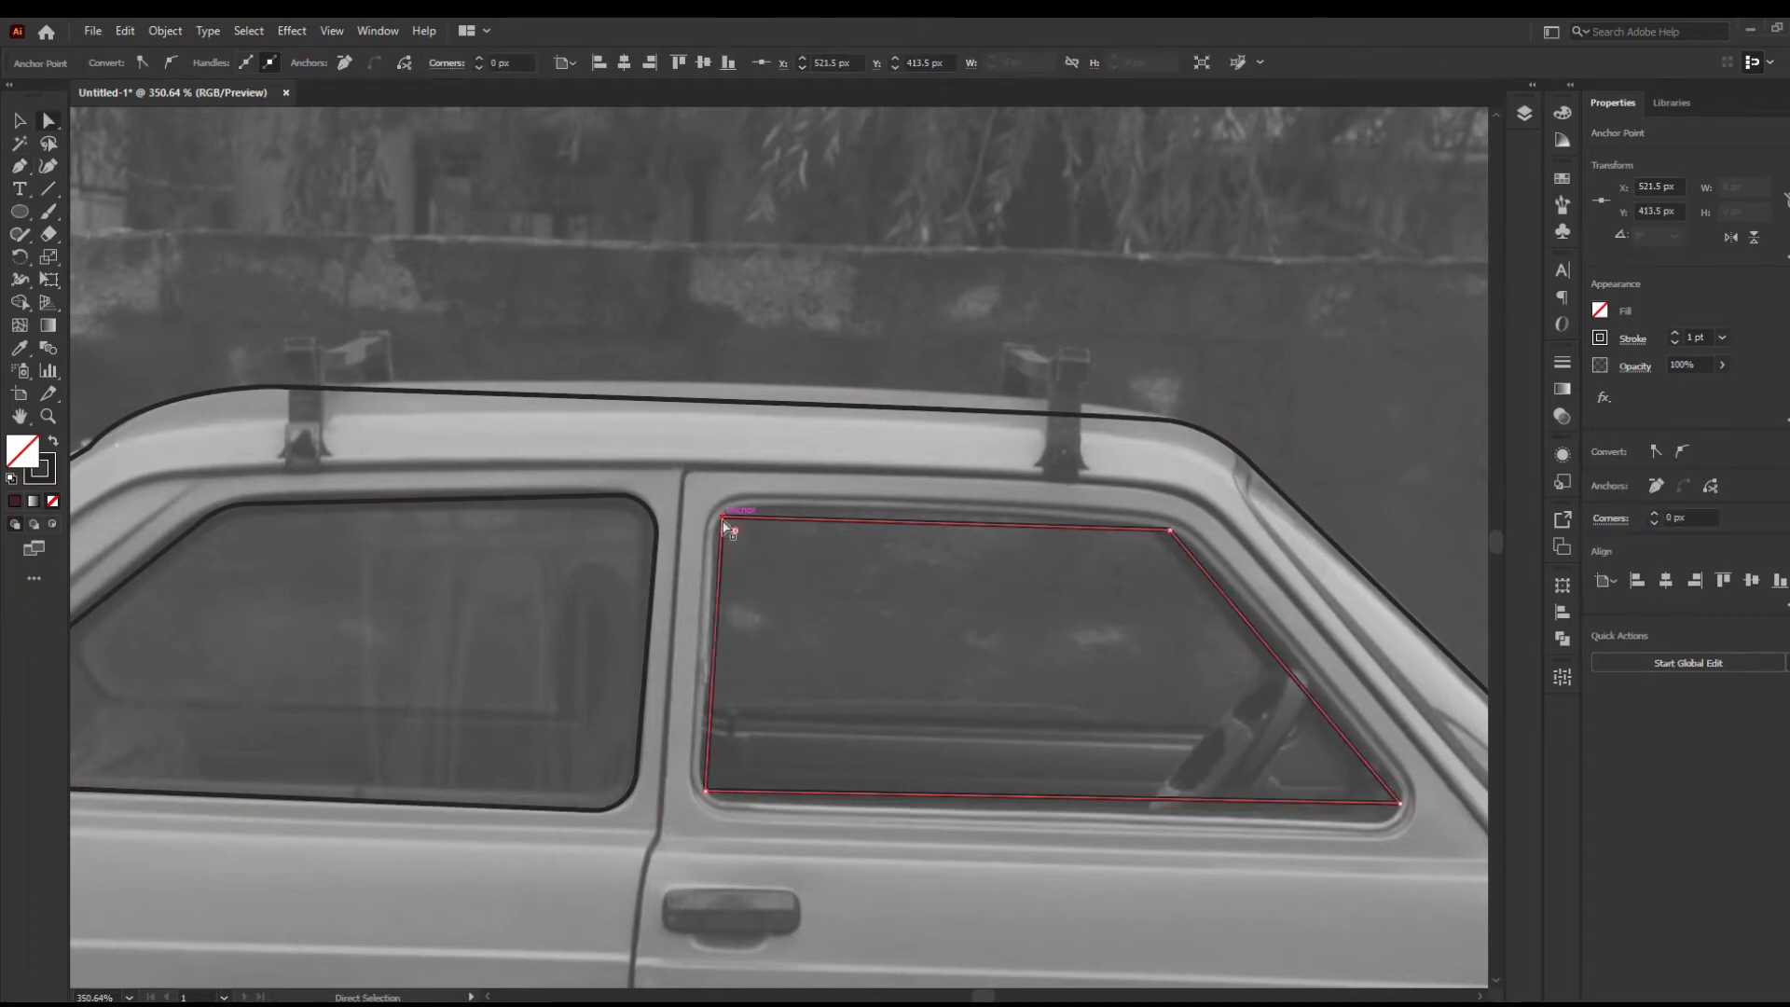
{"action": "left_click_drag", "start_coordinate": [737, 536], "coordinate": [724, 520]}
{"action": "left_click", "coordinate": [1170, 530]}
{"action": "left_click_drag", "start_coordinate": [1162, 549], "coordinate": [1157, 561]}
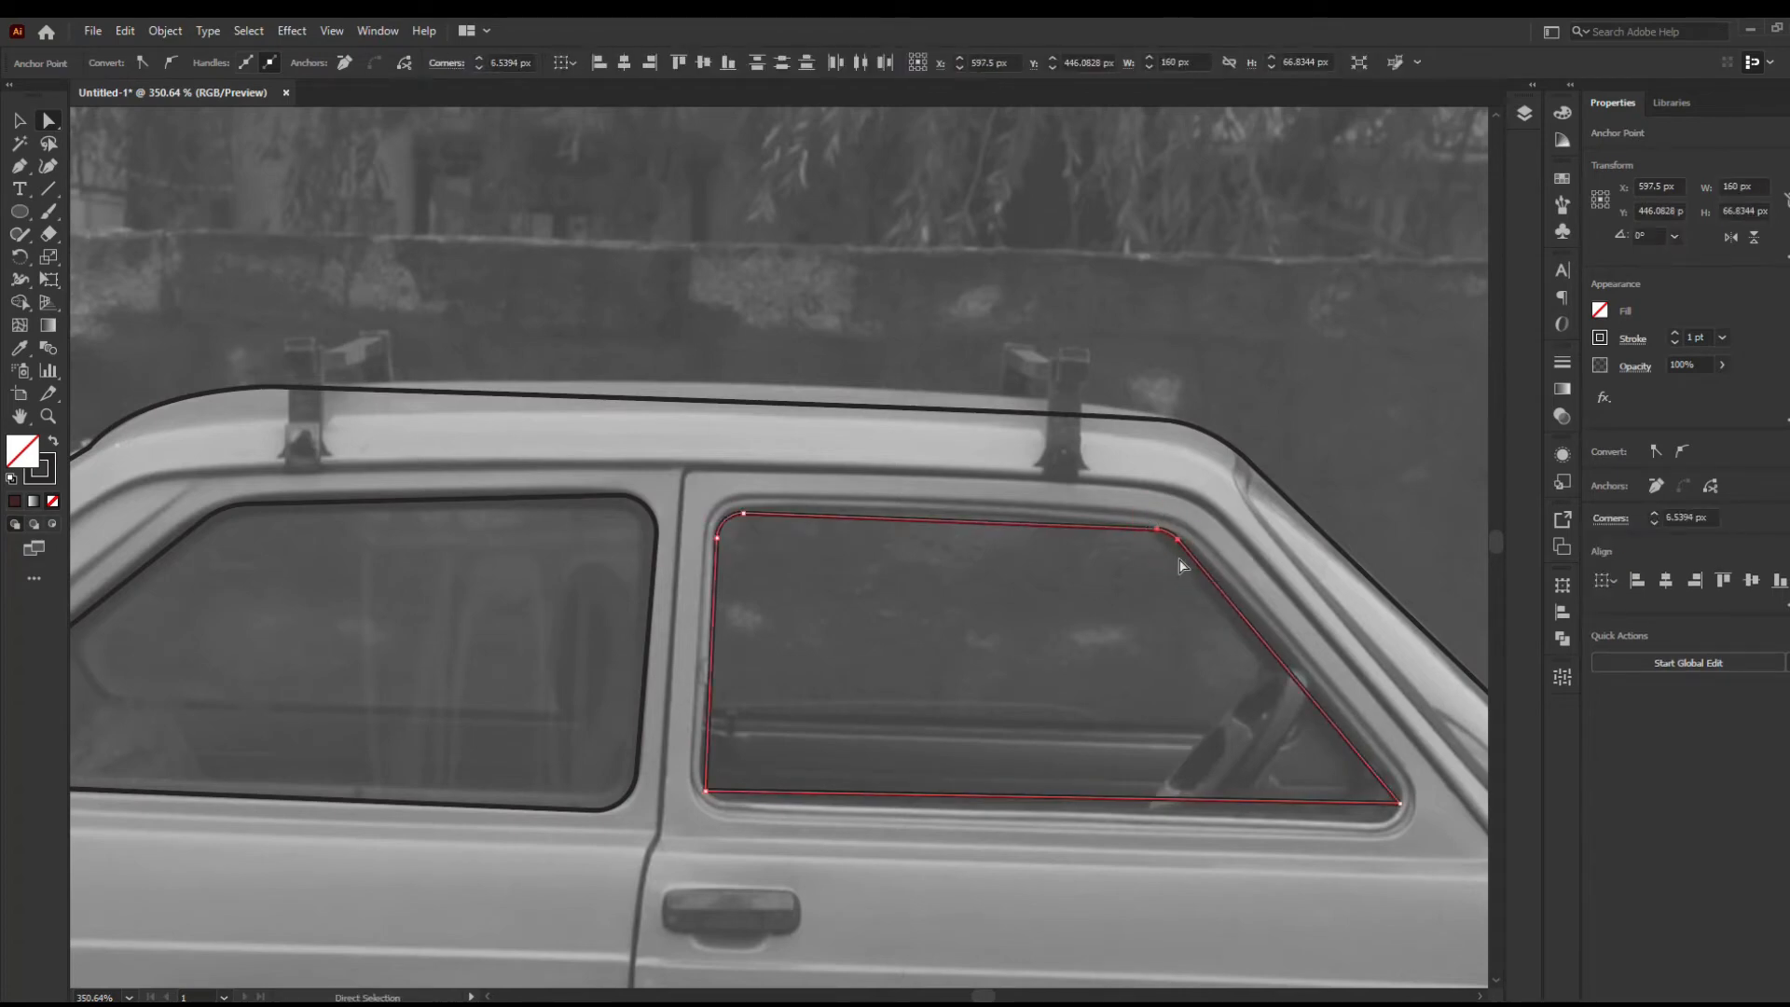
Round the front side window's lower front corner and adjust its curve to follow the glass edge
{"action": "left_click", "coordinate": [1400, 804]}
{"action": "mouse_move", "coordinate": [1385, 790]}
{"action": "left_mouse_down"}
{"action": "mouse_move", "coordinate": [1388, 772]}
{"action": "mouse_move", "coordinate": [1396, 818]}
{"action": "left_mouse_up"}
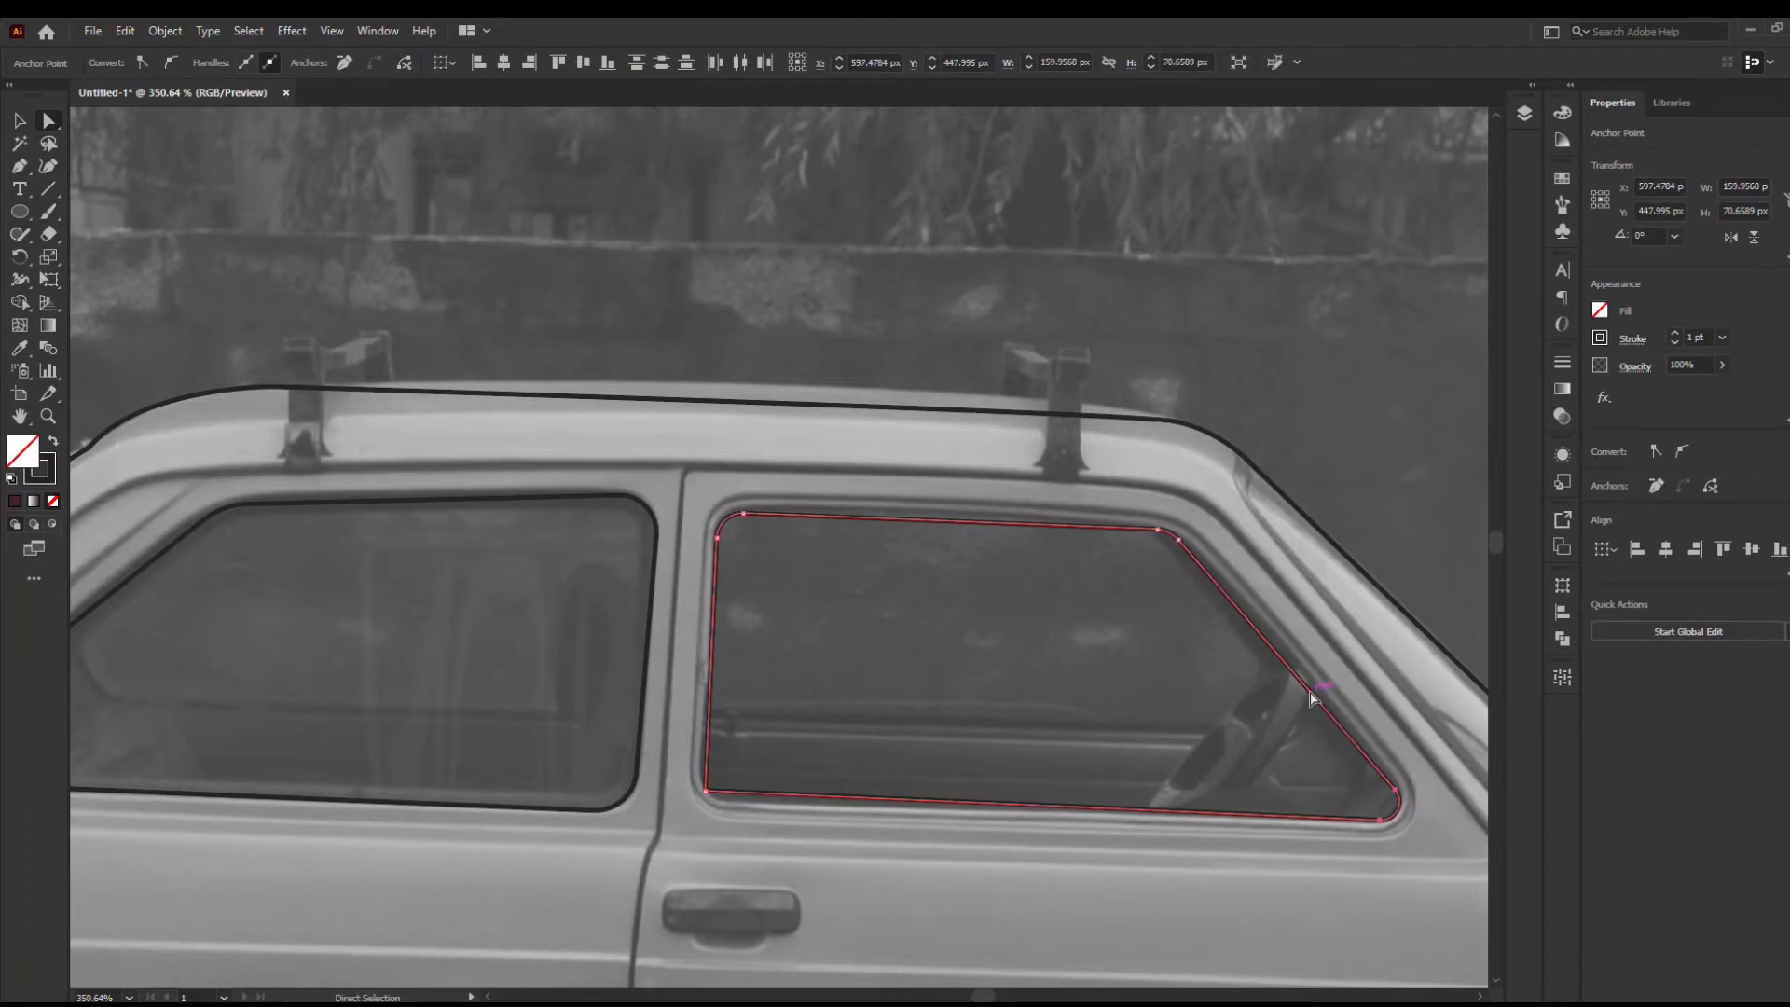
{"action": "left_click_drag", "start_coordinate": [1303, 686], "coordinate": [1305, 677]}
{"action": "key", "text": "ctrl+z"}
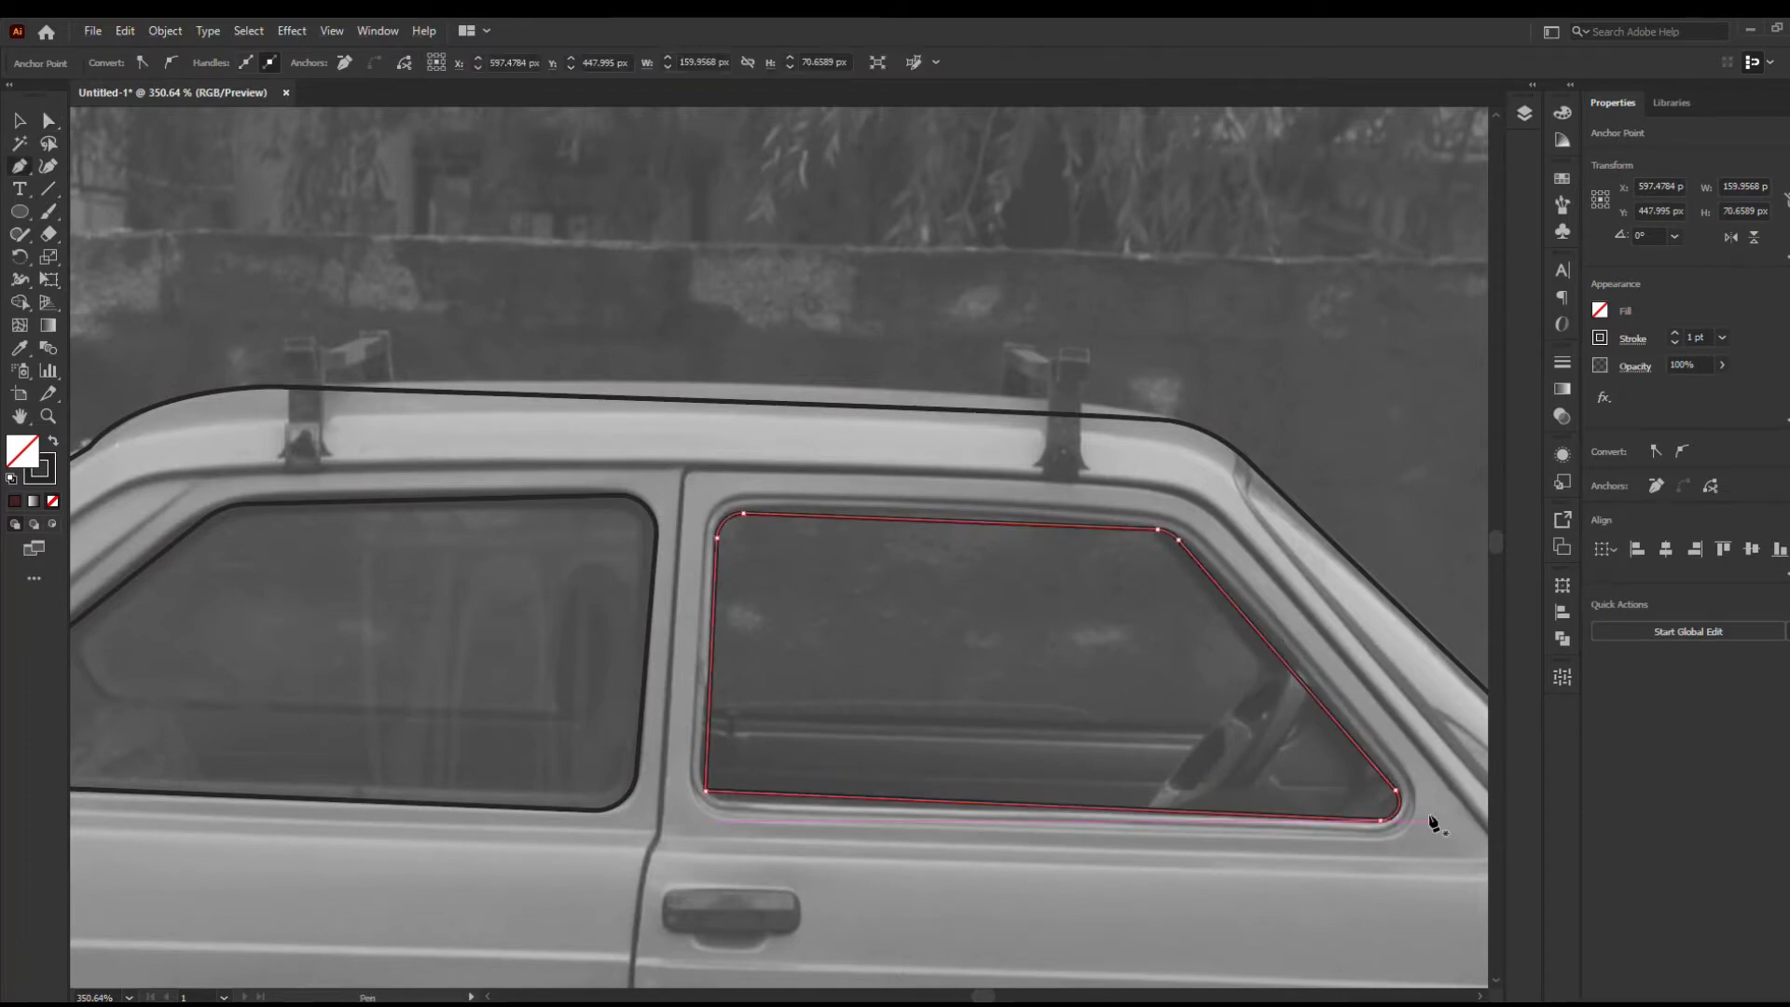
{"action": "left_click_drag", "start_coordinate": [1399, 799], "coordinate": [1402, 789]}
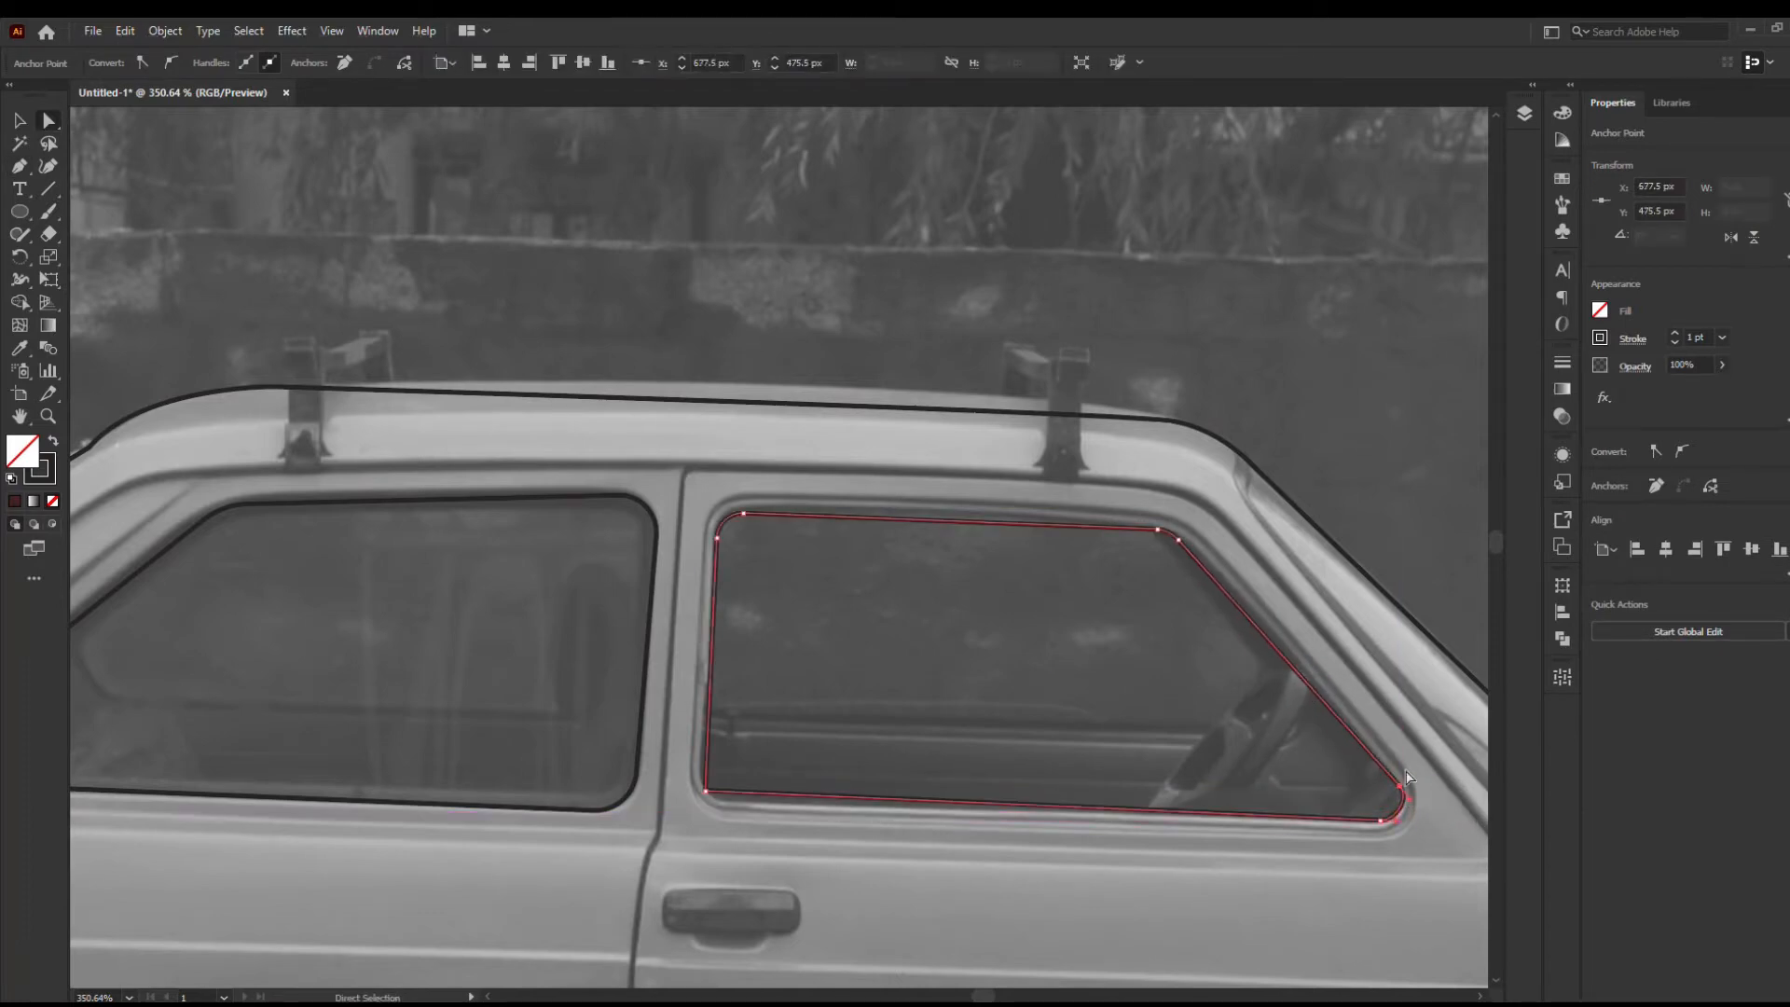
Round the front side window's lower rear corner, nudge it slightly downward to fit the glass, and deselect the path
{"action": "left_click", "coordinate": [705, 792]}
{"action": "left_click_drag", "start_coordinate": [719, 780], "coordinate": [664, 813]}
{"action": "left_click", "coordinate": [774, 758]}
{"action": "key", "text": "Down"}
{"action": "key", "text": "Down"}
{"action": "left_click", "coordinate": [784, 823]}
Trace the door from its top rear corner down the rear edge, around the lower bend and along the bottom edge with the Pen tool
{"action": "key", "text": "z"}
{"action": "left_click_drag", "start_coordinate": [712, 912], "coordinate": [679, 705]}
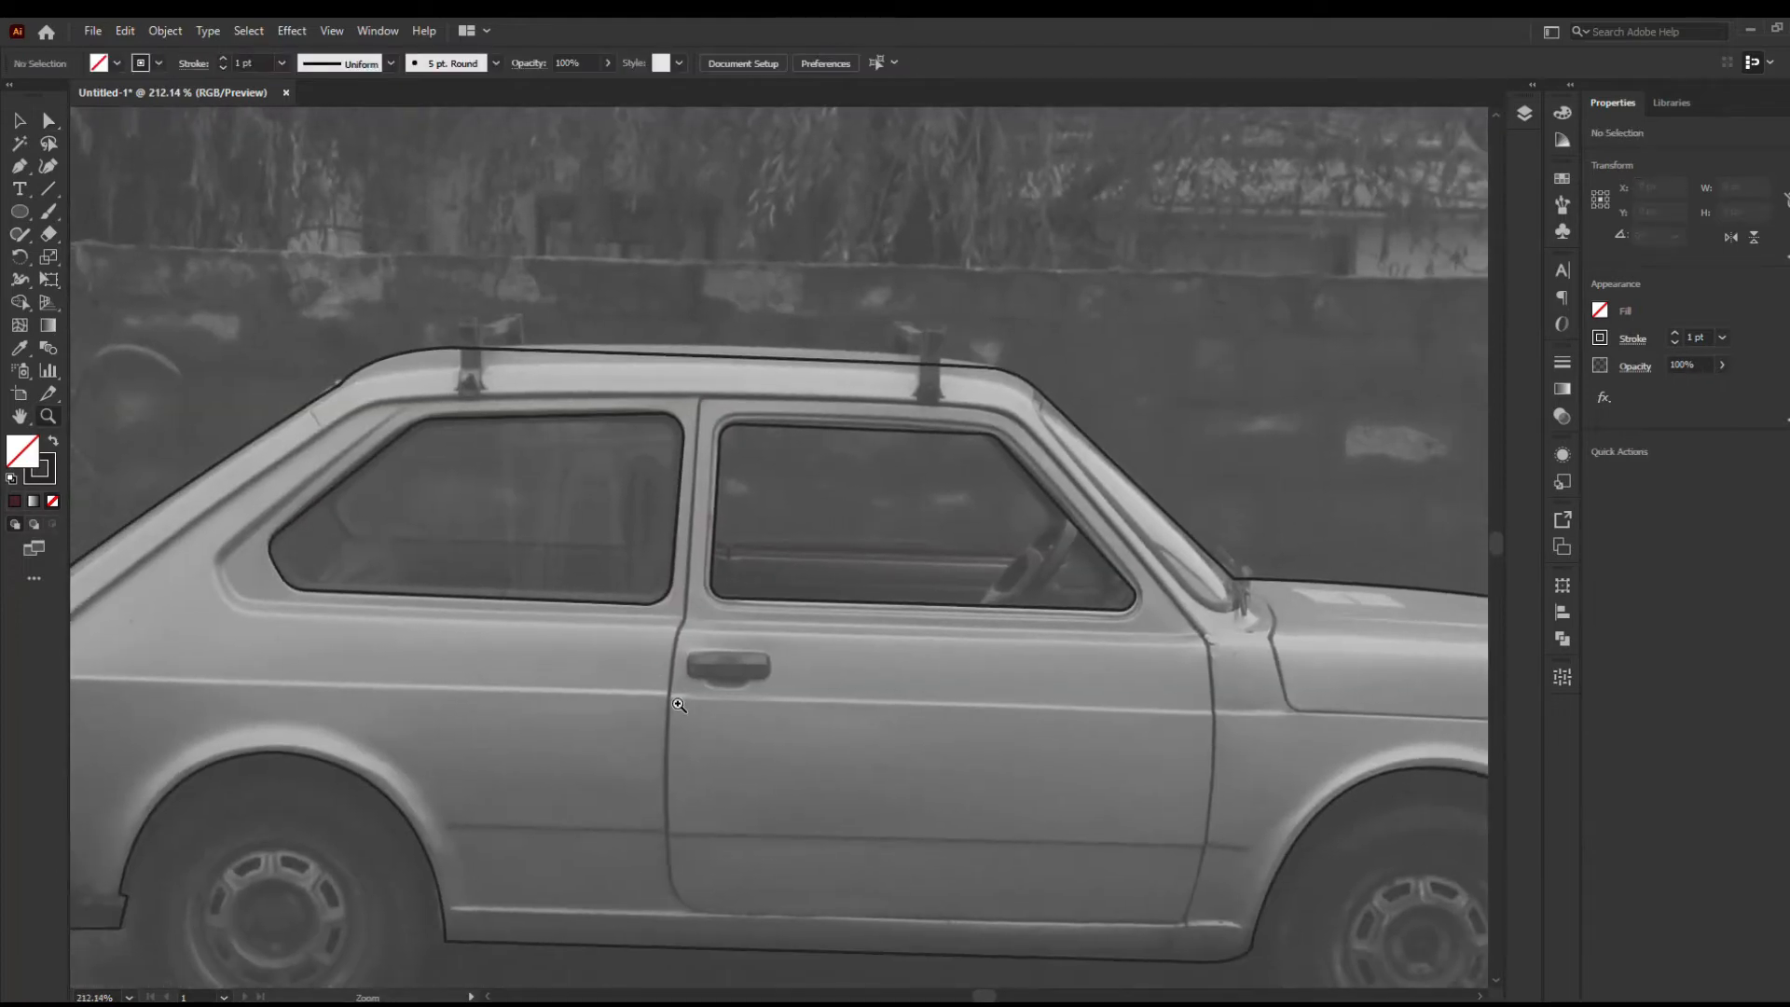
{"action": "left_click", "coordinate": [704, 399]}
{"action": "left_click", "coordinate": [684, 665]}
{"action": "left_click_drag", "start_coordinate": [685, 756], "coordinate": [644, 480]}
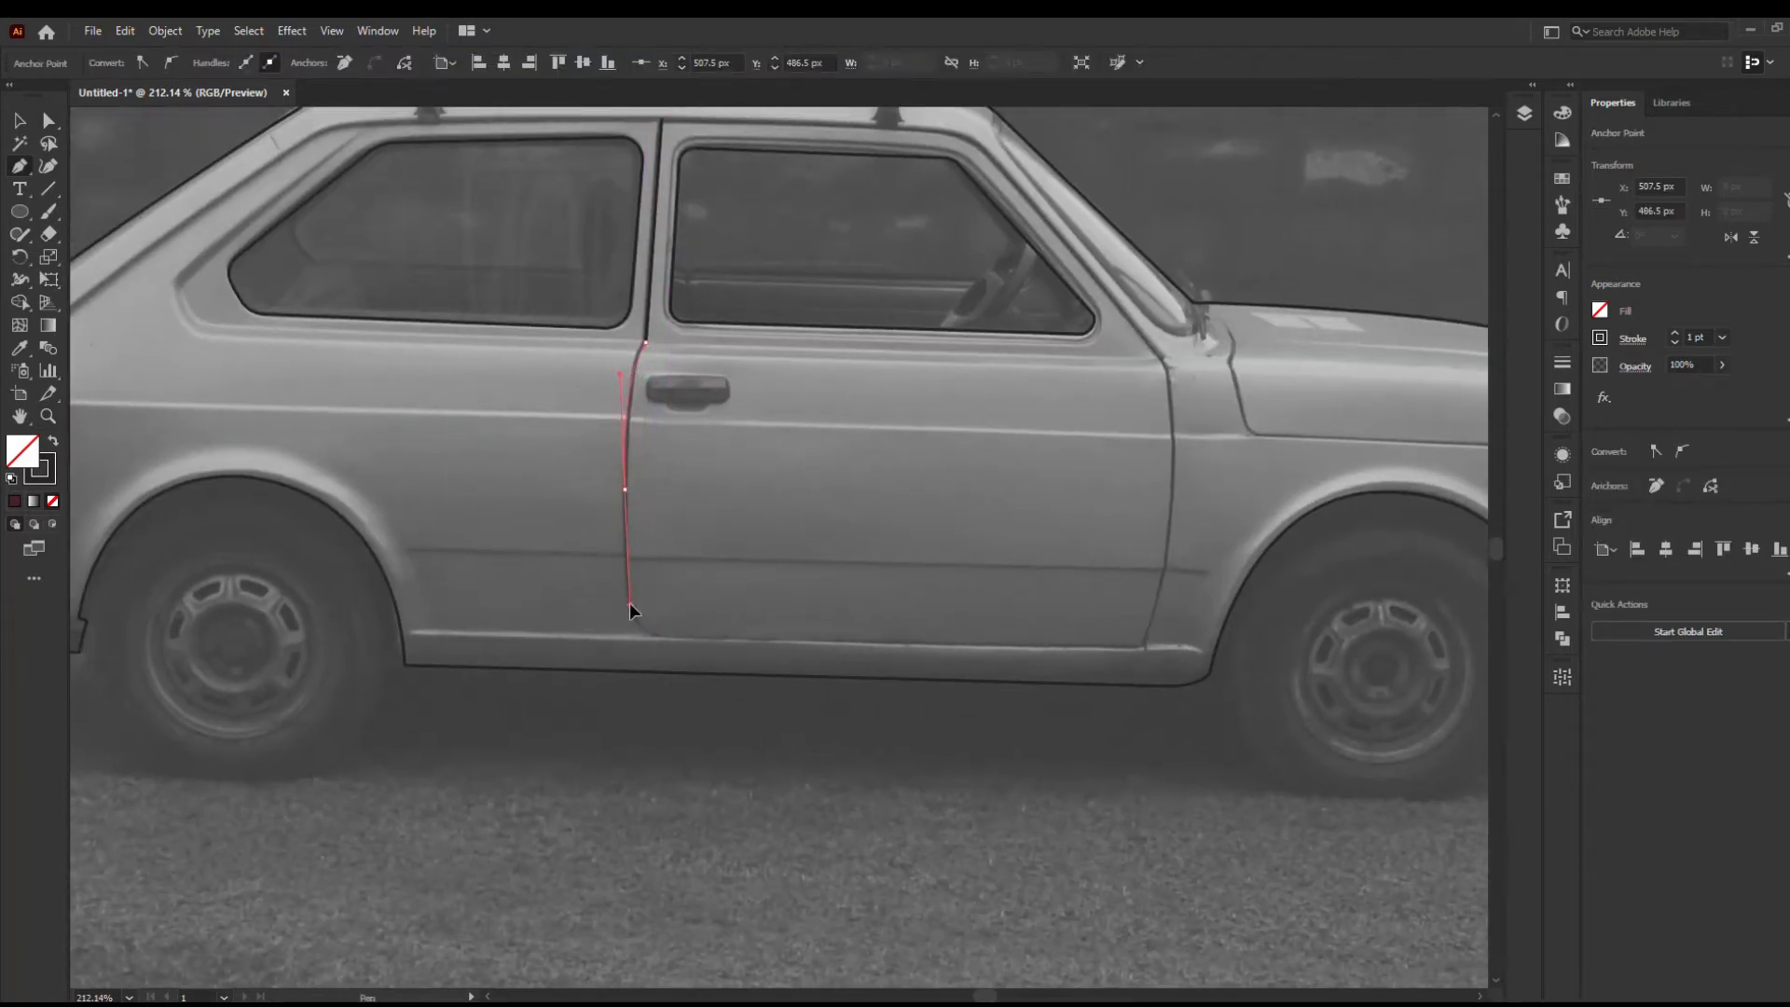
{"action": "left_click", "coordinate": [629, 606]}
{"action": "left_click_drag", "start_coordinate": [702, 650], "coordinate": [703, 652]}
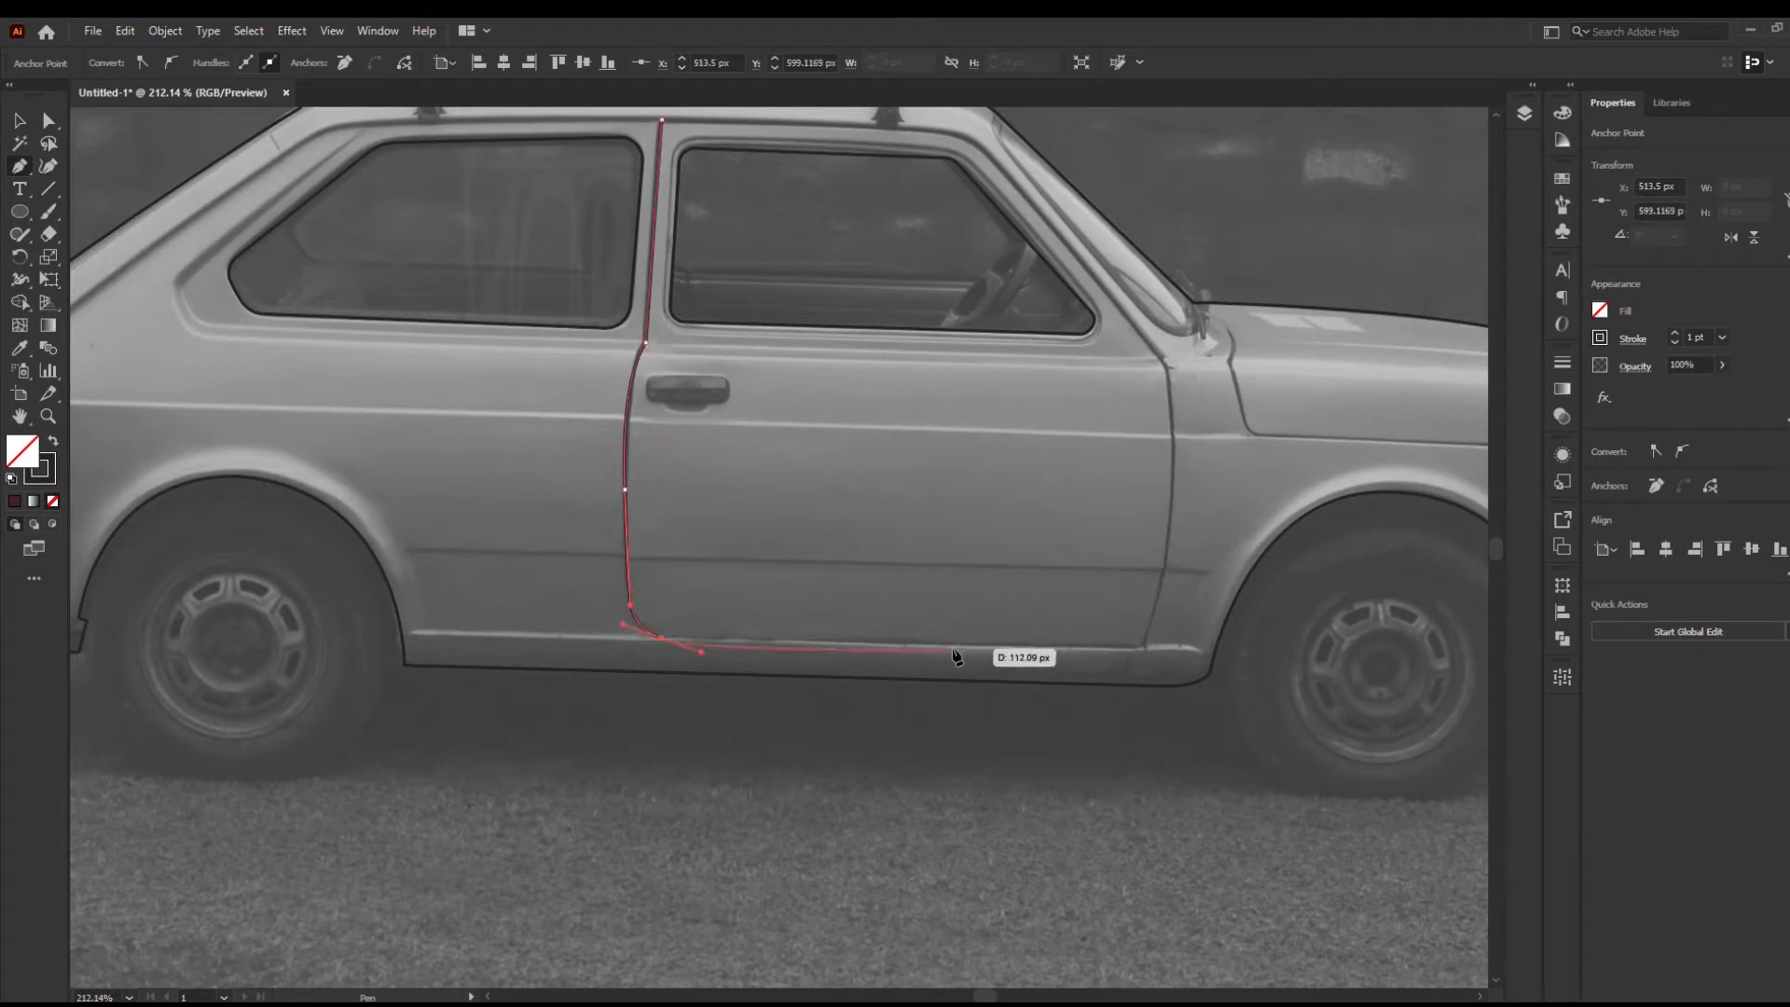
{"action": "left_click", "coordinate": [1143, 650]}
Continue the door path up its curved front edge and along the window frame, closing it at the top rear corner
{"action": "left_click_drag", "start_coordinate": [1164, 359], "coordinate": [1129, 207]}
{"action": "left_click_drag", "start_coordinate": [1128, 319], "coordinate": [1123, 488]}
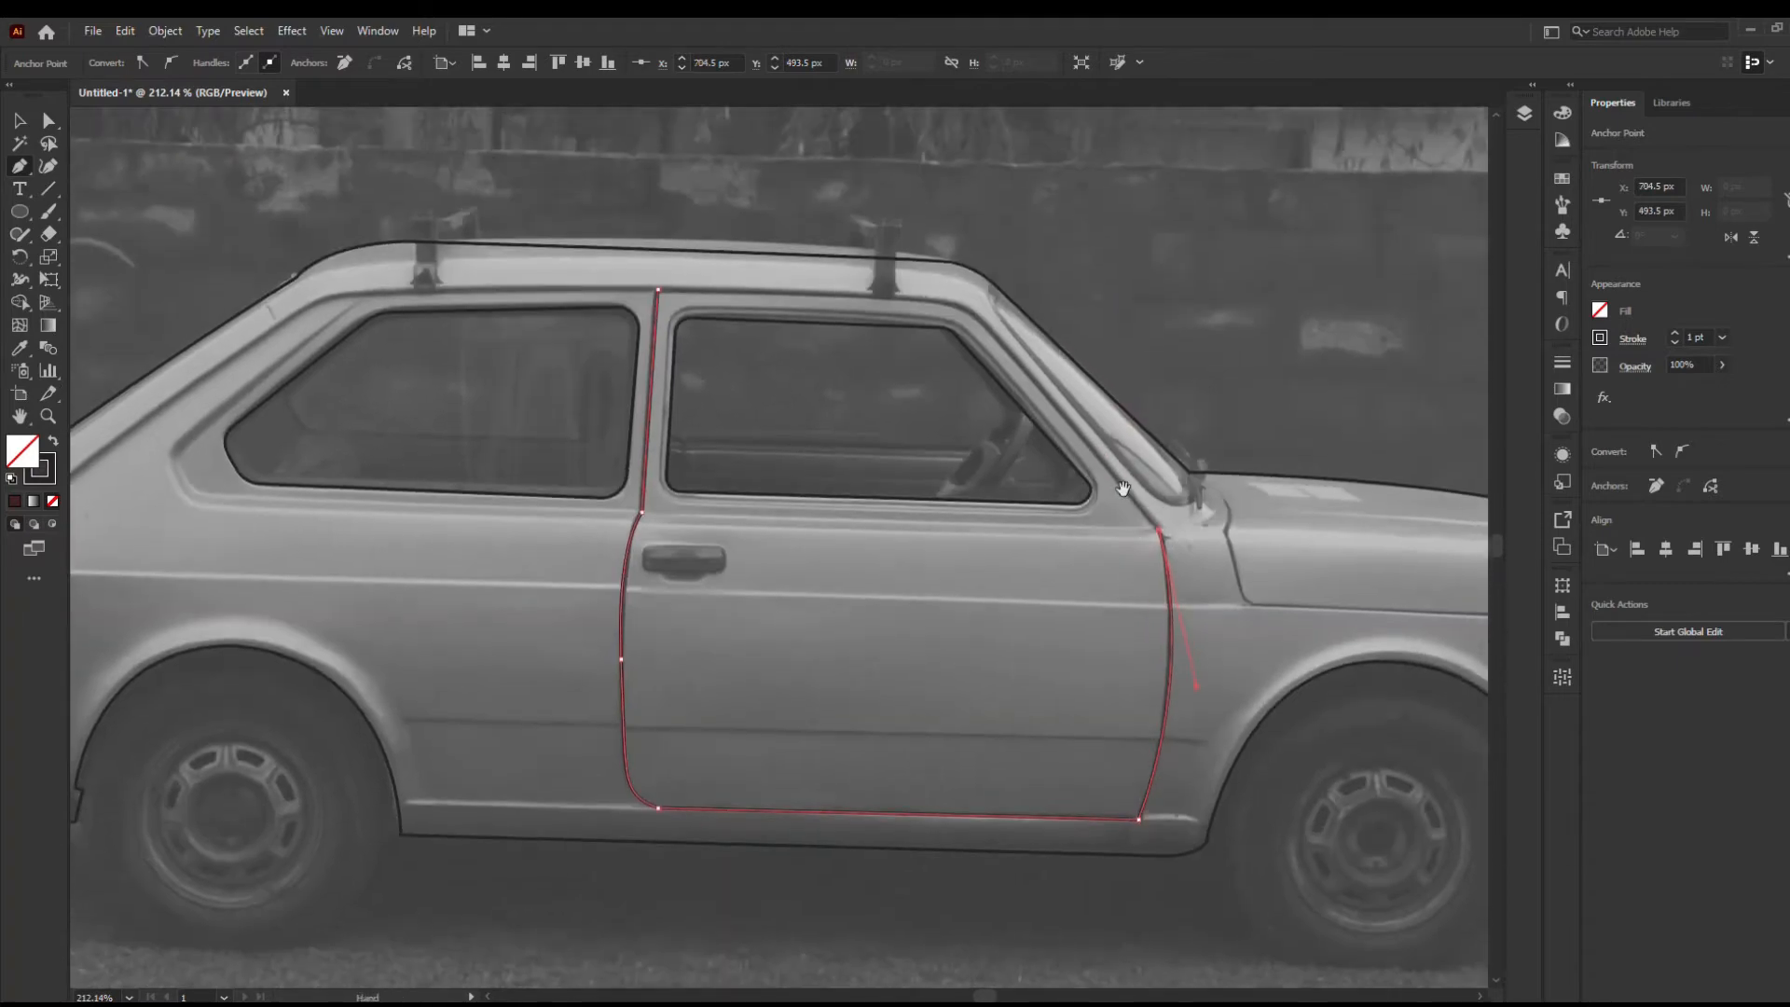
{"action": "left_click_drag", "start_coordinate": [970, 313], "coordinate": [931, 297]}
{"action": "left_click", "coordinate": [659, 292]}
Trace an open path from the car's tail up the rear pillar and along the roof edge to the door's top rear corner
{"action": "left_click_drag", "start_coordinate": [779, 341], "coordinate": [1026, 359]}
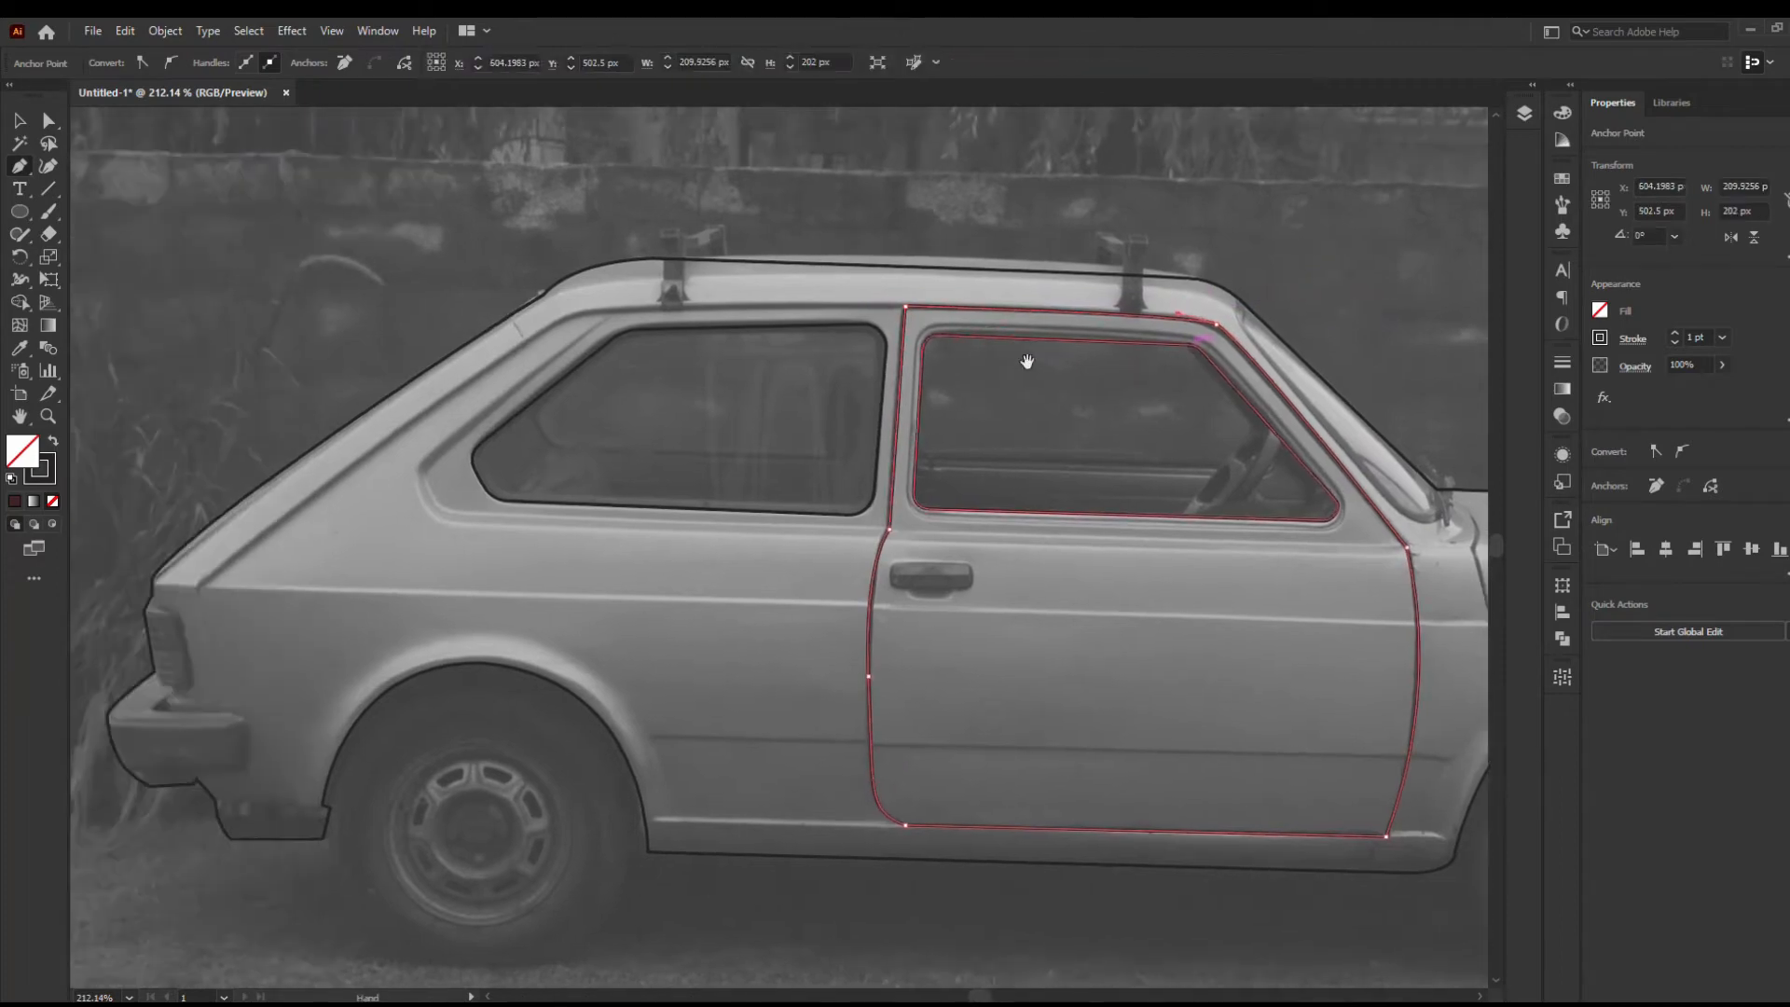
{"action": "left_click", "coordinate": [202, 590]}
{"action": "left_click", "coordinate": [566, 319]}
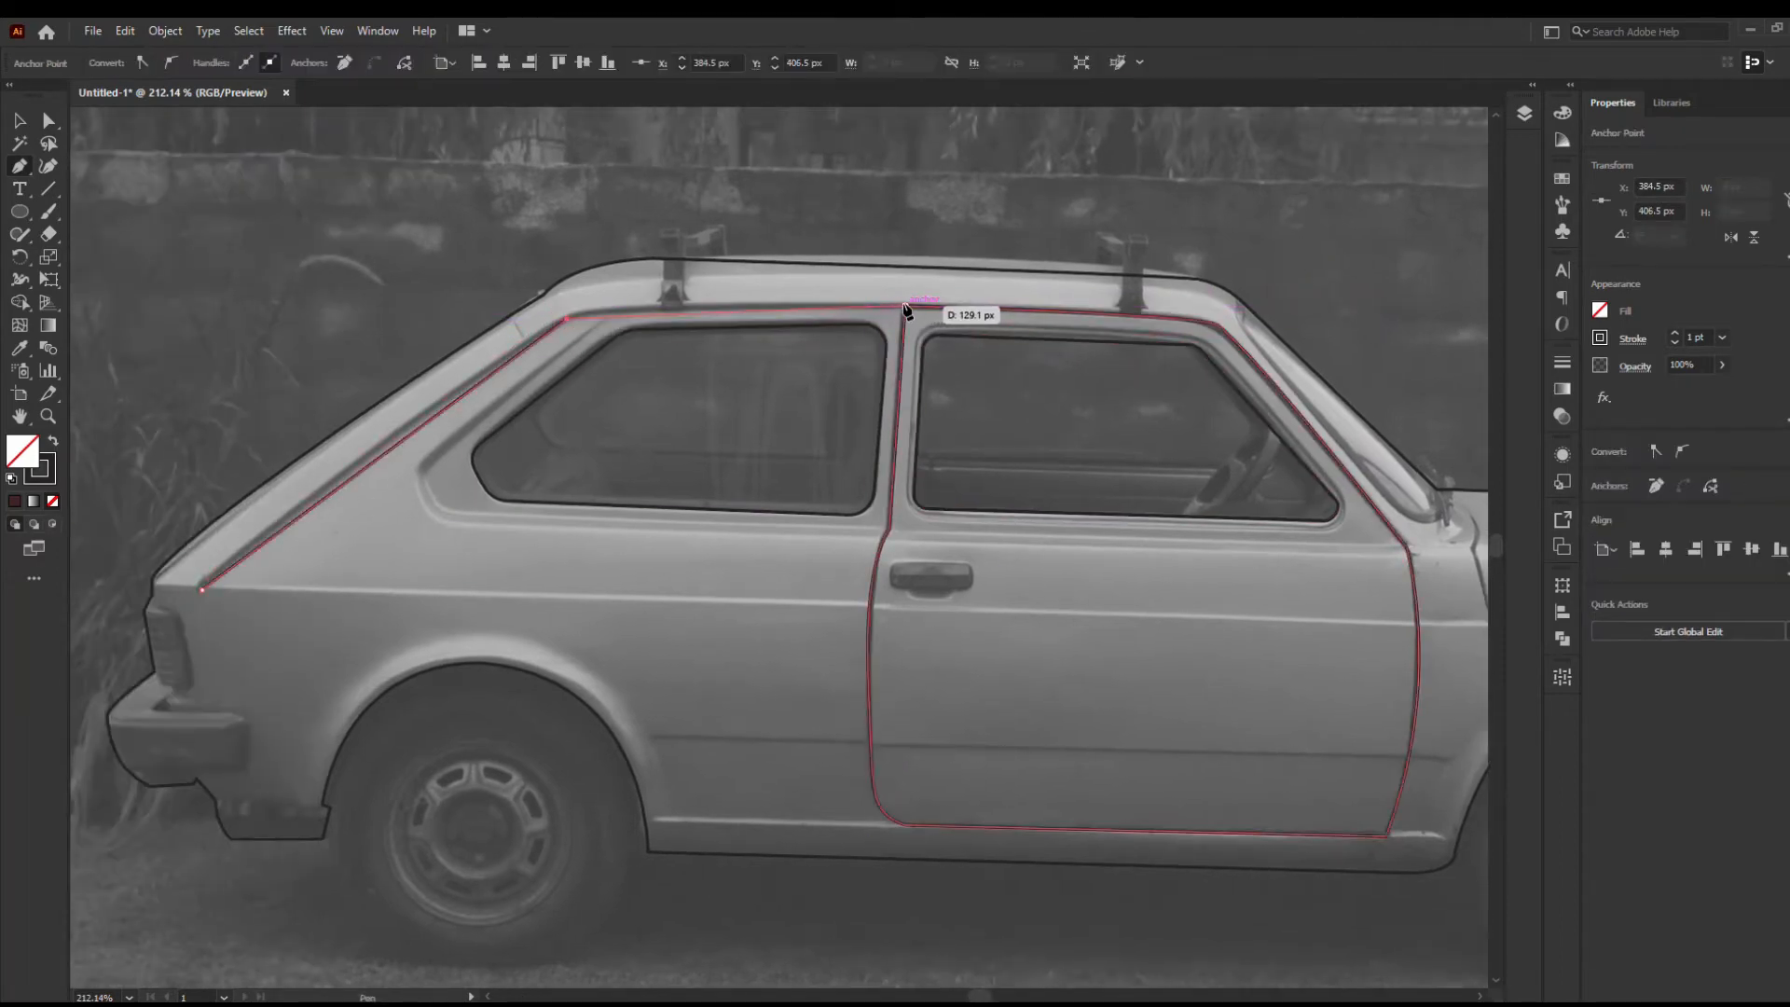
{"action": "left_click", "coordinate": [904, 306]}
{"action": "left_click", "coordinate": [886, 523]}
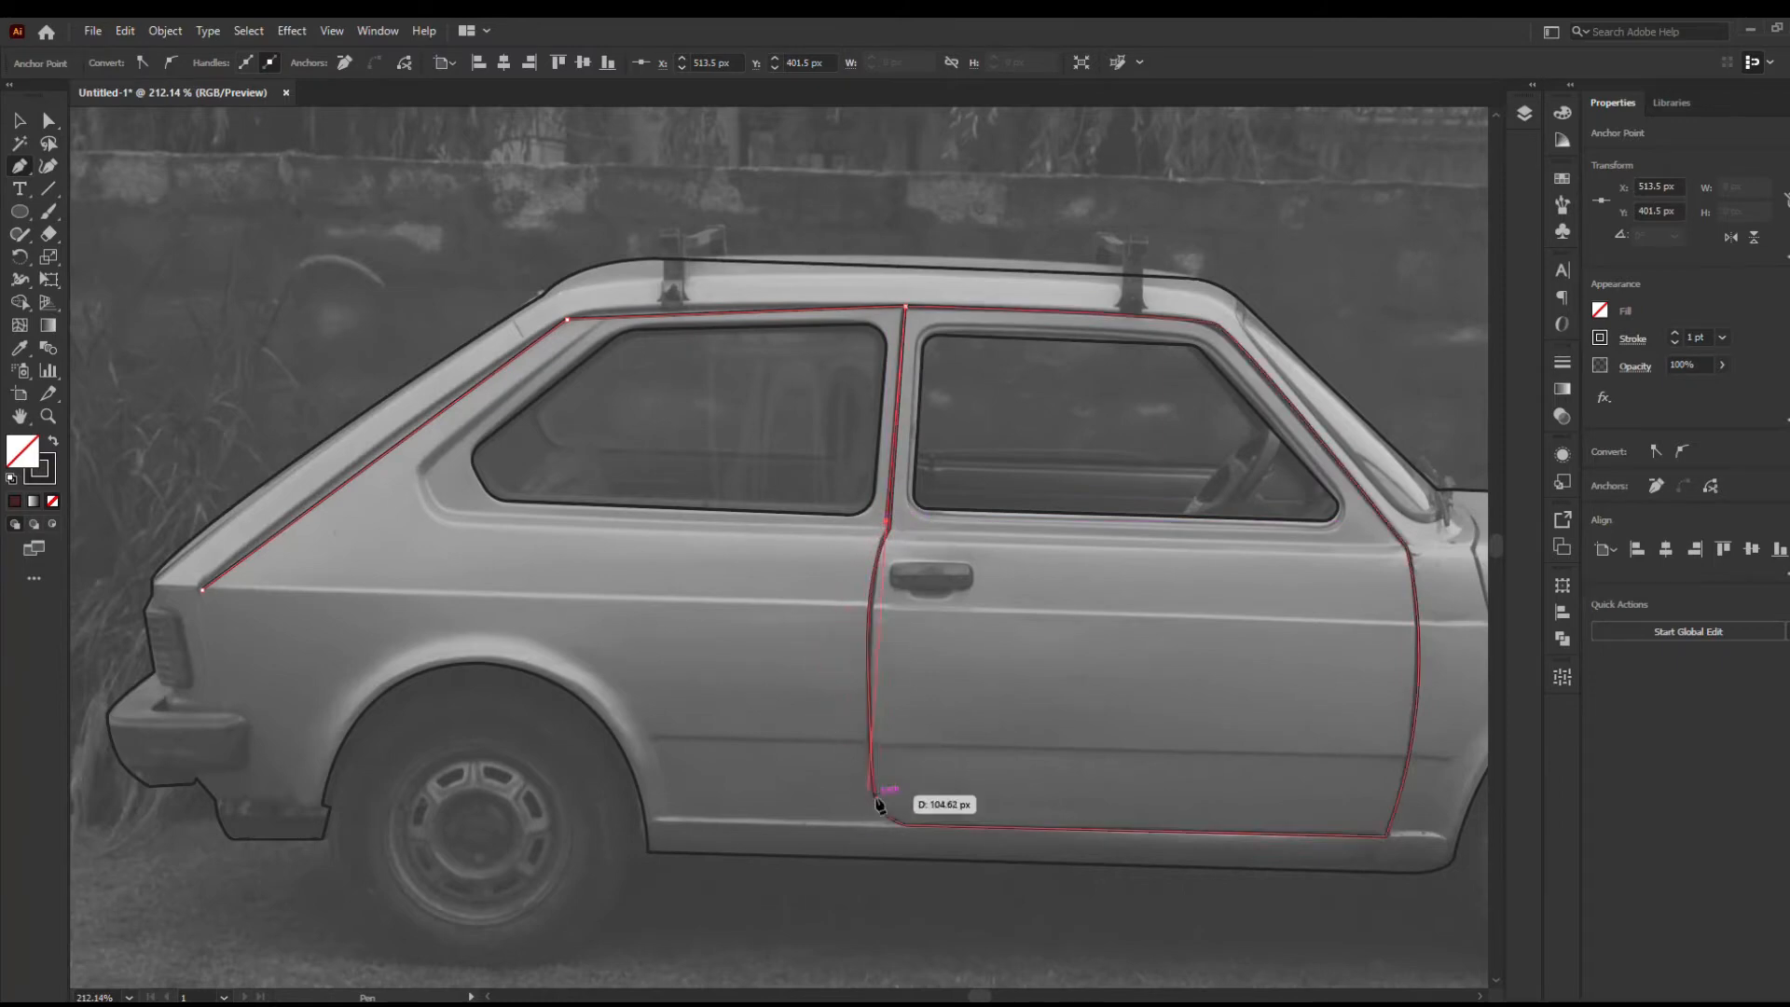
{"action": "key", "text": "ctrl+z"}
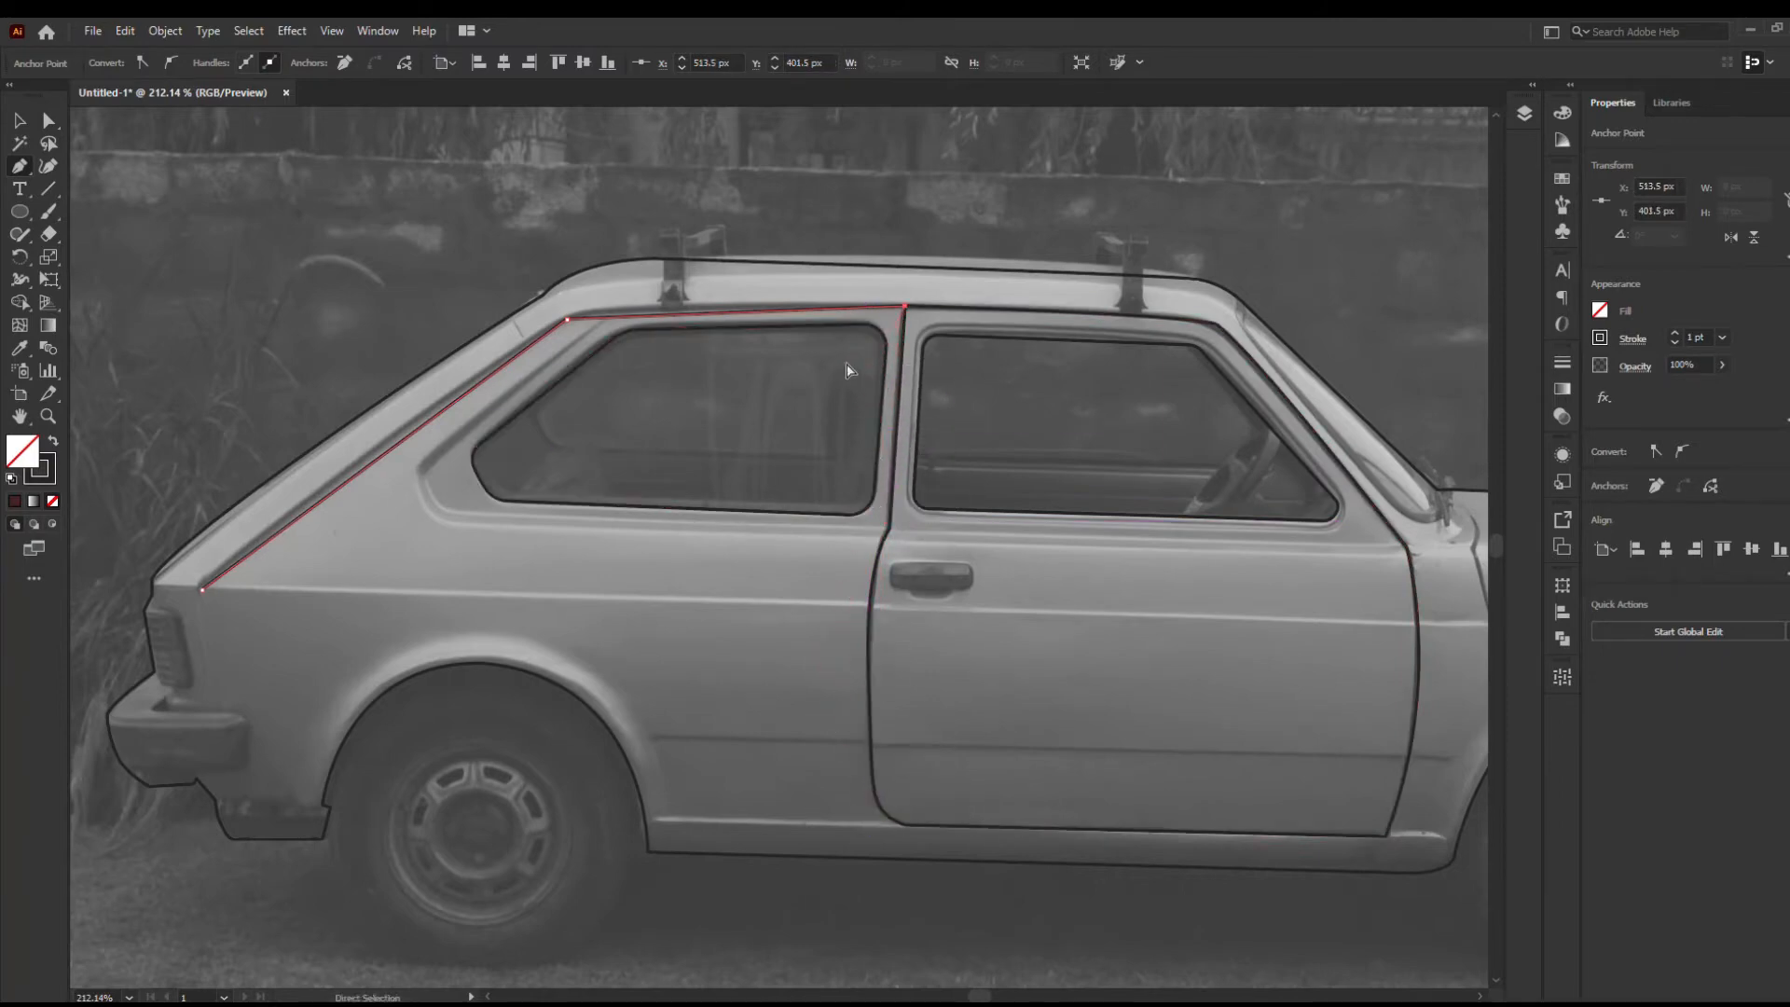
{"action": "key", "text": "Escape"}
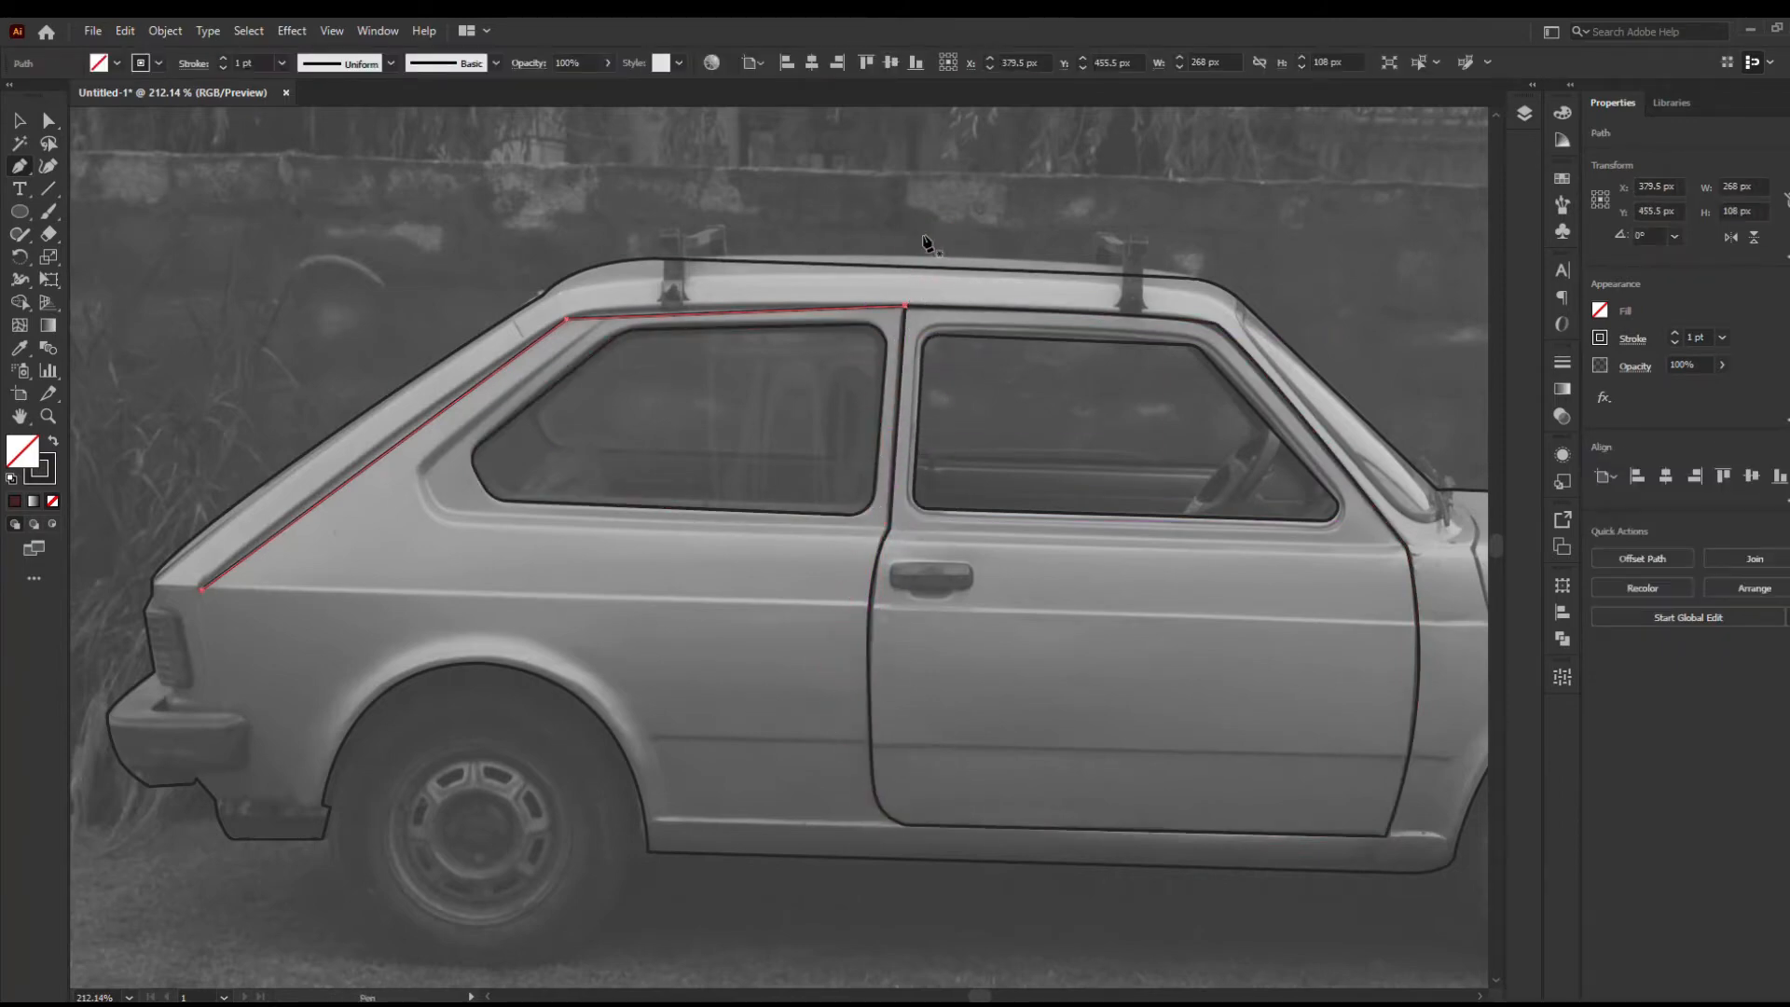
Round the corner where the rear pillar line meets the roof edge line, and deselect the path
{"action": "key", "text": "a"}
{"action": "left_click", "coordinate": [567, 319]}
{"action": "left_click_drag", "start_coordinate": [573, 335], "coordinate": [588, 259]}
{"action": "left_click", "coordinate": [495, 248]}
{"action": "left_click", "coordinate": [543, 296]}
{"action": "left_click", "coordinate": [593, 243]}
Extend the rear pillar line from its lower end down to the bumper, round the new corner and deselect the path
{"action": "left_click_drag", "start_coordinate": [623, 403], "coordinate": [648, 330]}
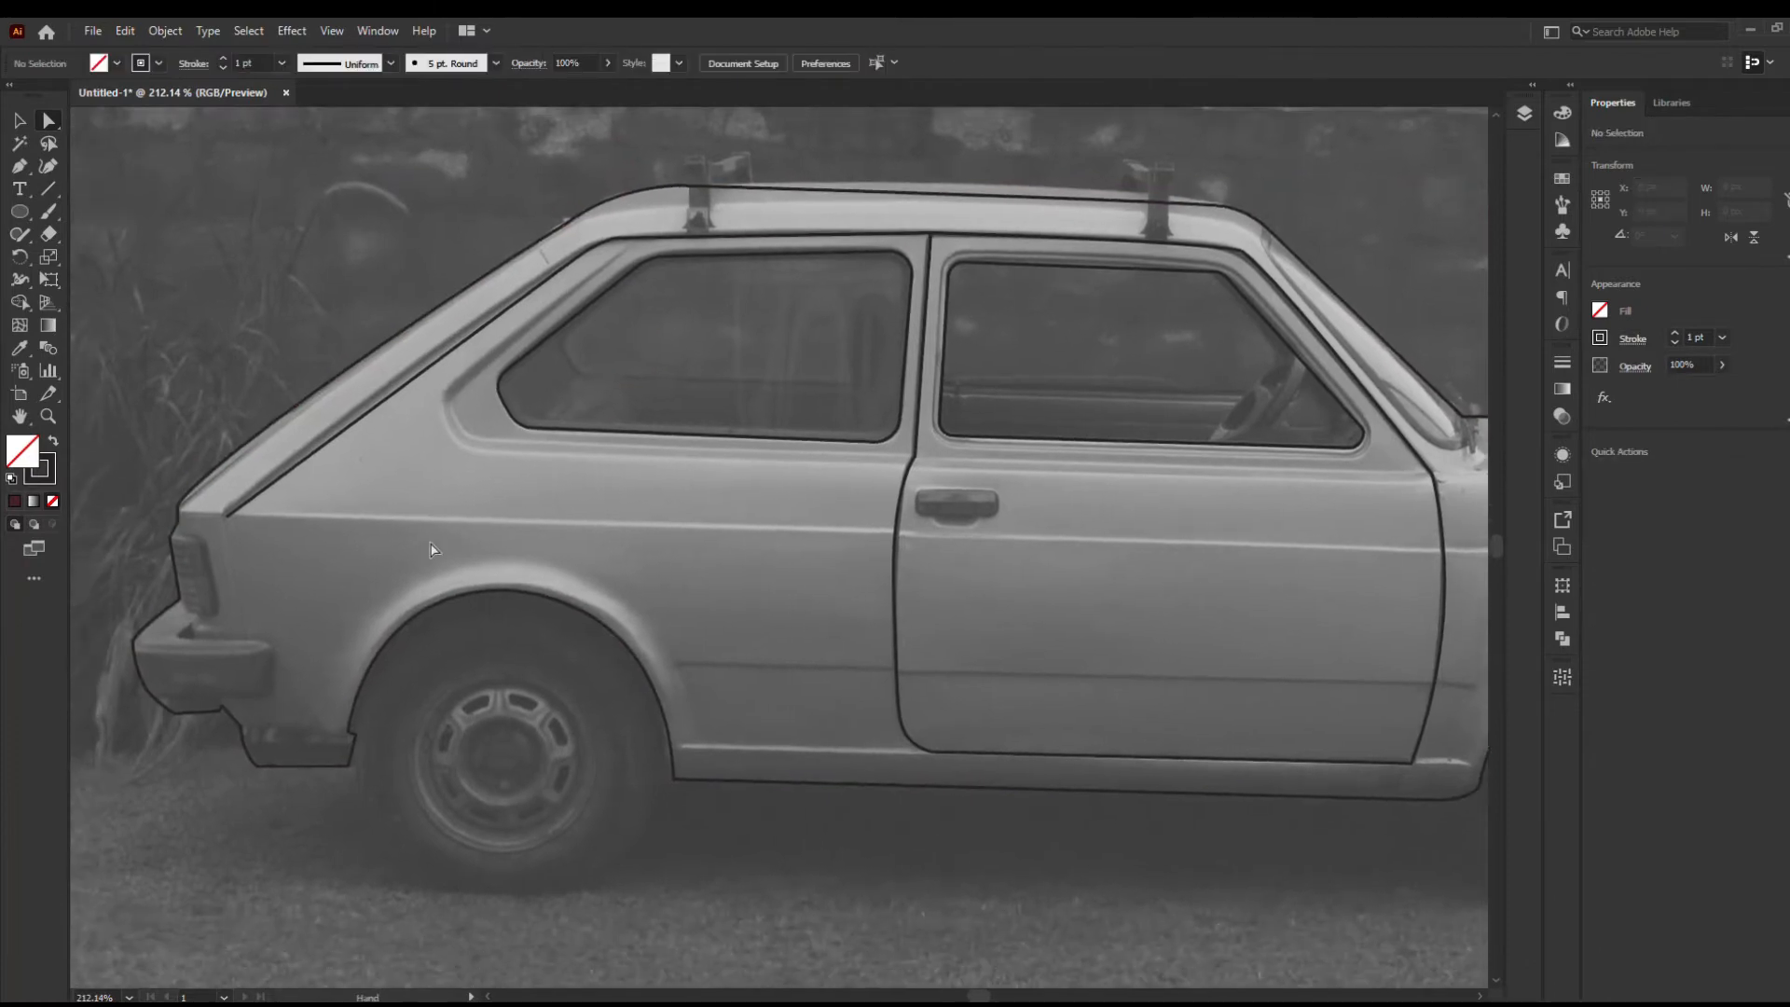
{"action": "left_click", "coordinate": [227, 515]}
{"action": "left_click", "coordinate": [245, 634]}
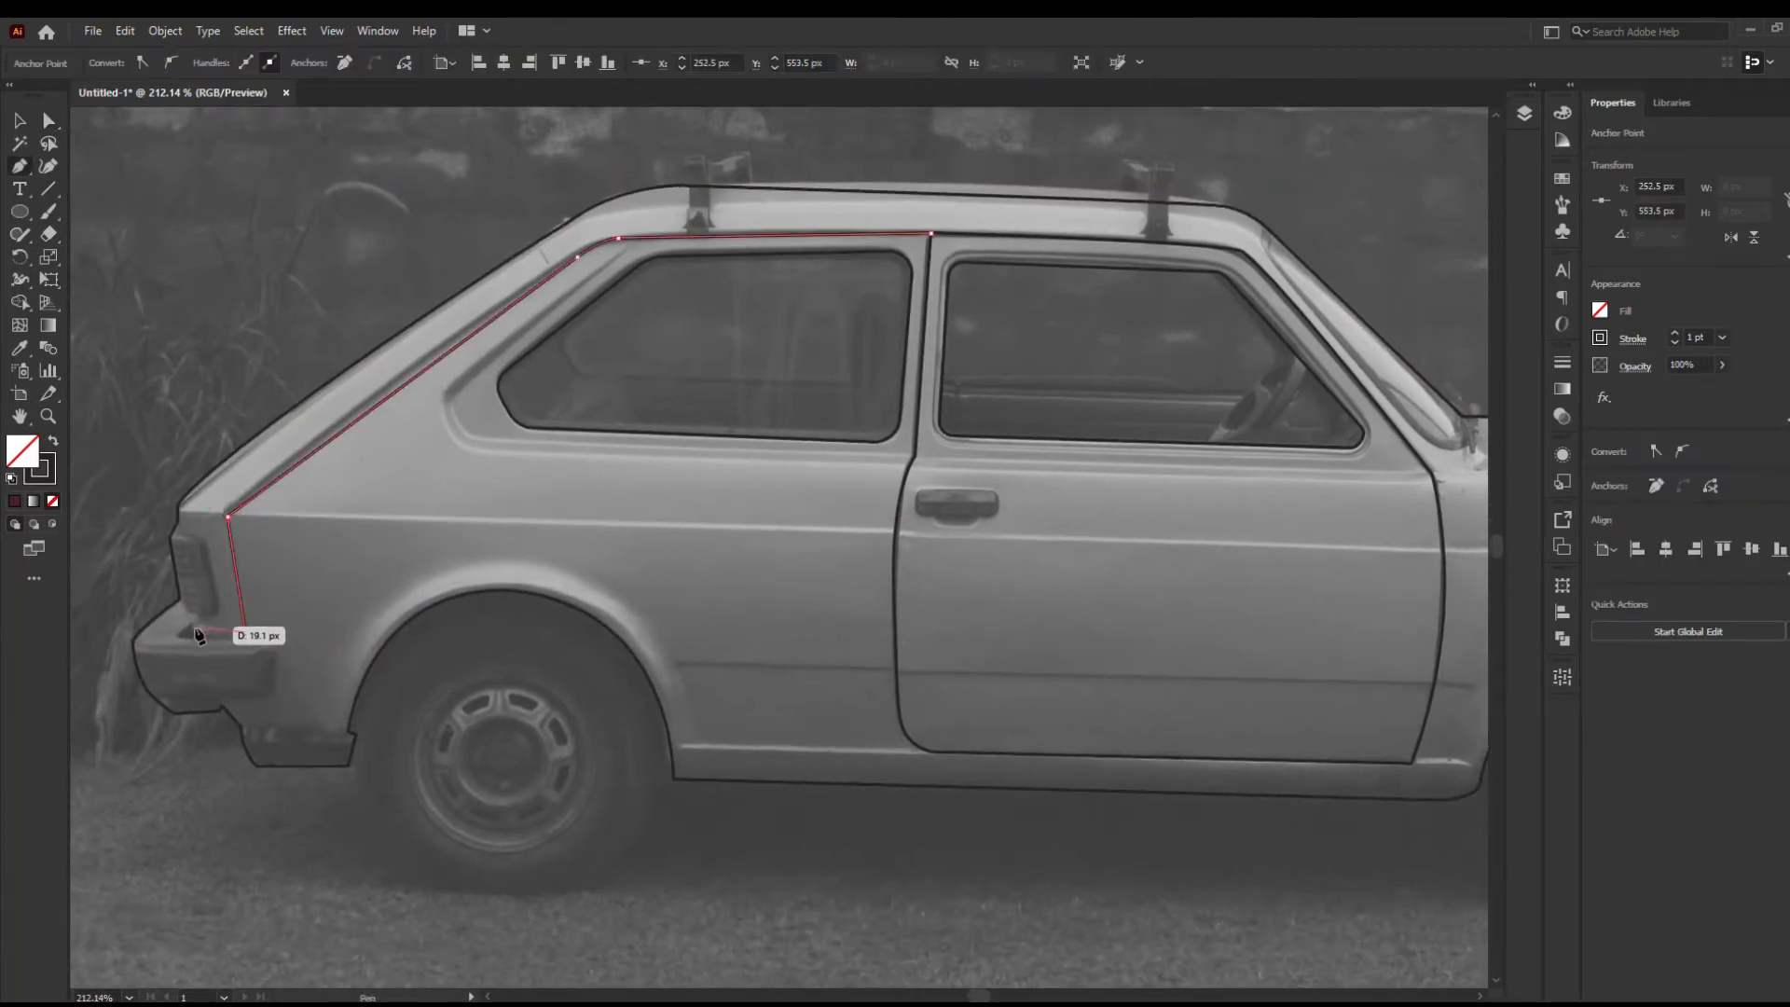
{"action": "key", "text": "a"}
{"action": "left_click_drag", "start_coordinate": [235, 520], "coordinate": [255, 532]}
{"action": "key", "text": "Left"}
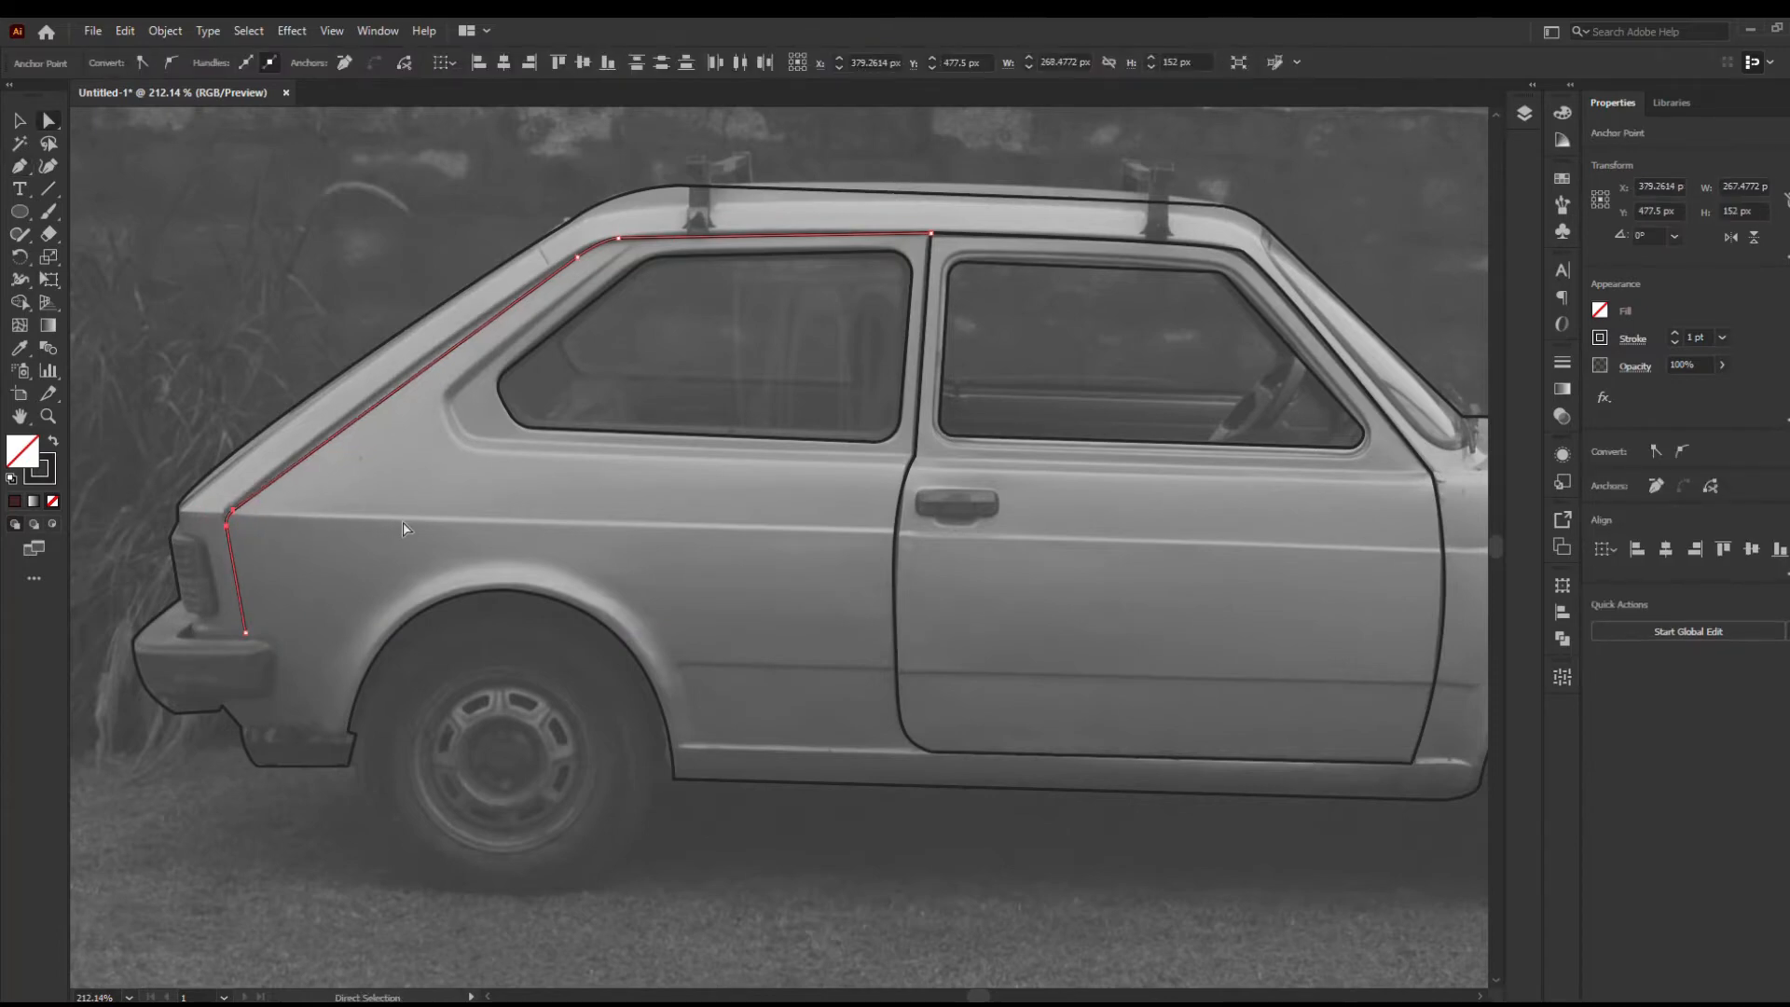
{"action": "left_click", "coordinate": [227, 444]}
Draw a rectangle about 22 by 31 px over the taillight and move its corners to match the lamp's slanted outline
{"action": "key", "text": "p"}
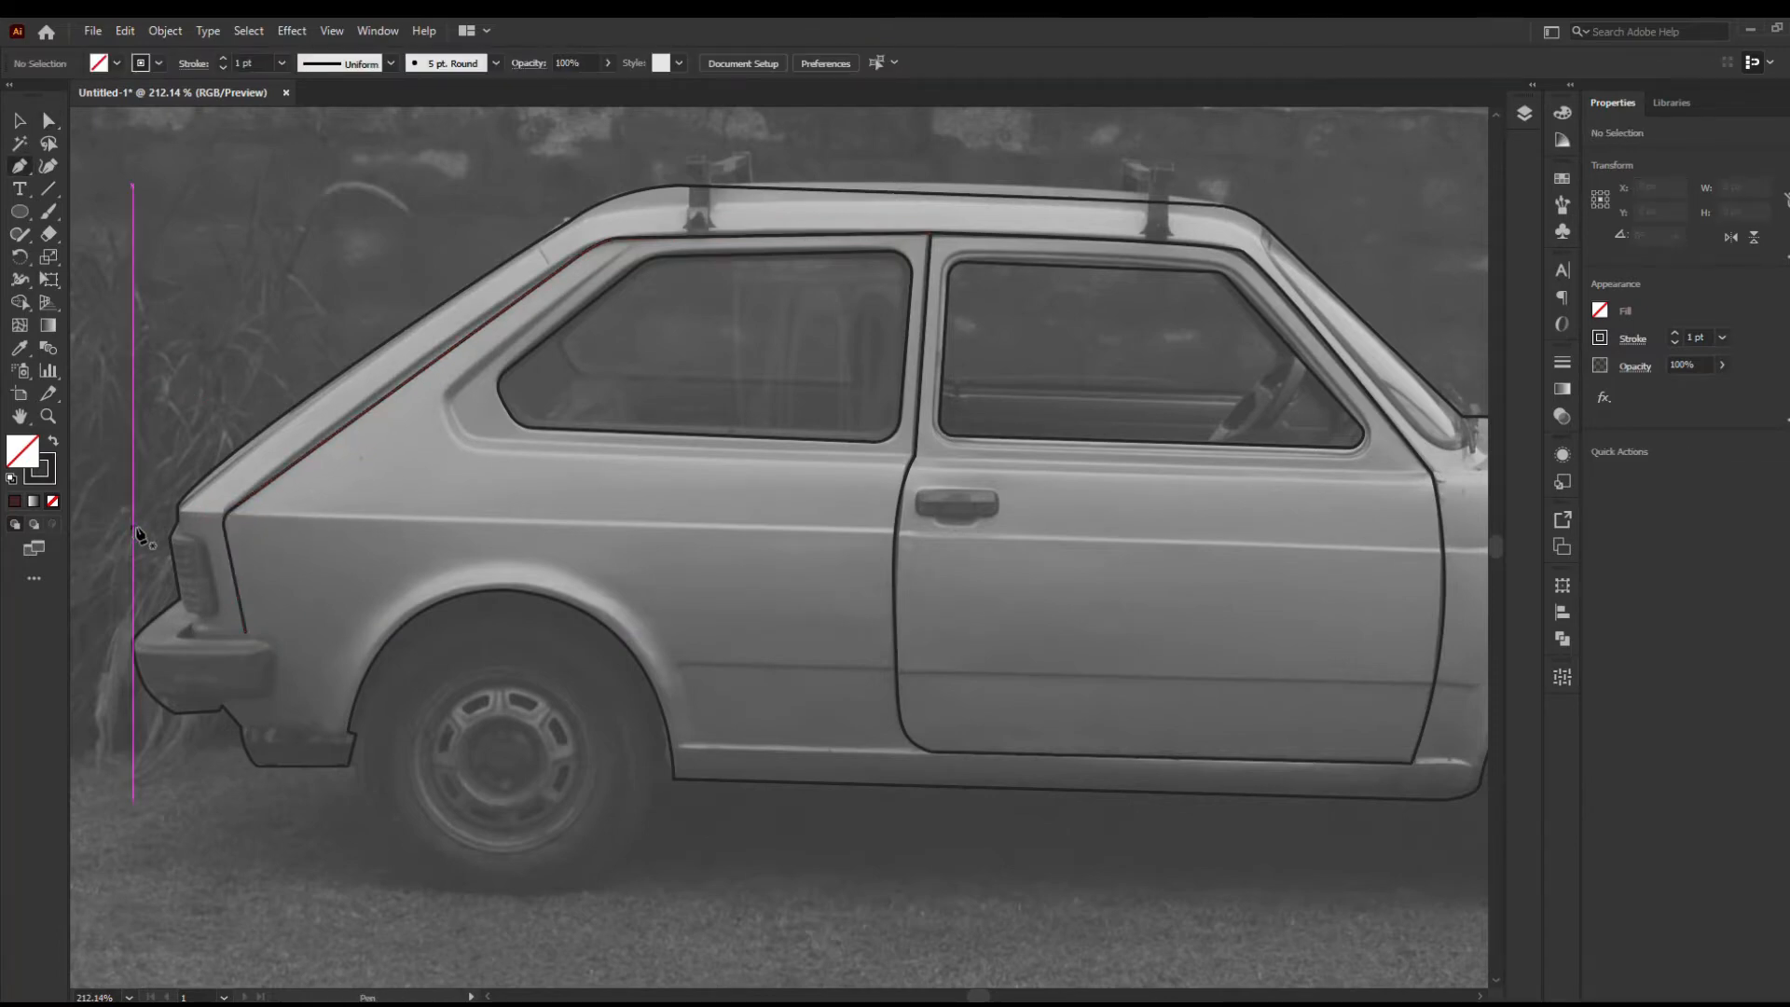
{"action": "left_click_drag", "start_coordinate": [160, 533], "coordinate": [219, 614]}
{"action": "key", "text": "z"}
{"action": "left_click_drag", "start_coordinate": [194, 549], "coordinate": [584, 587]}
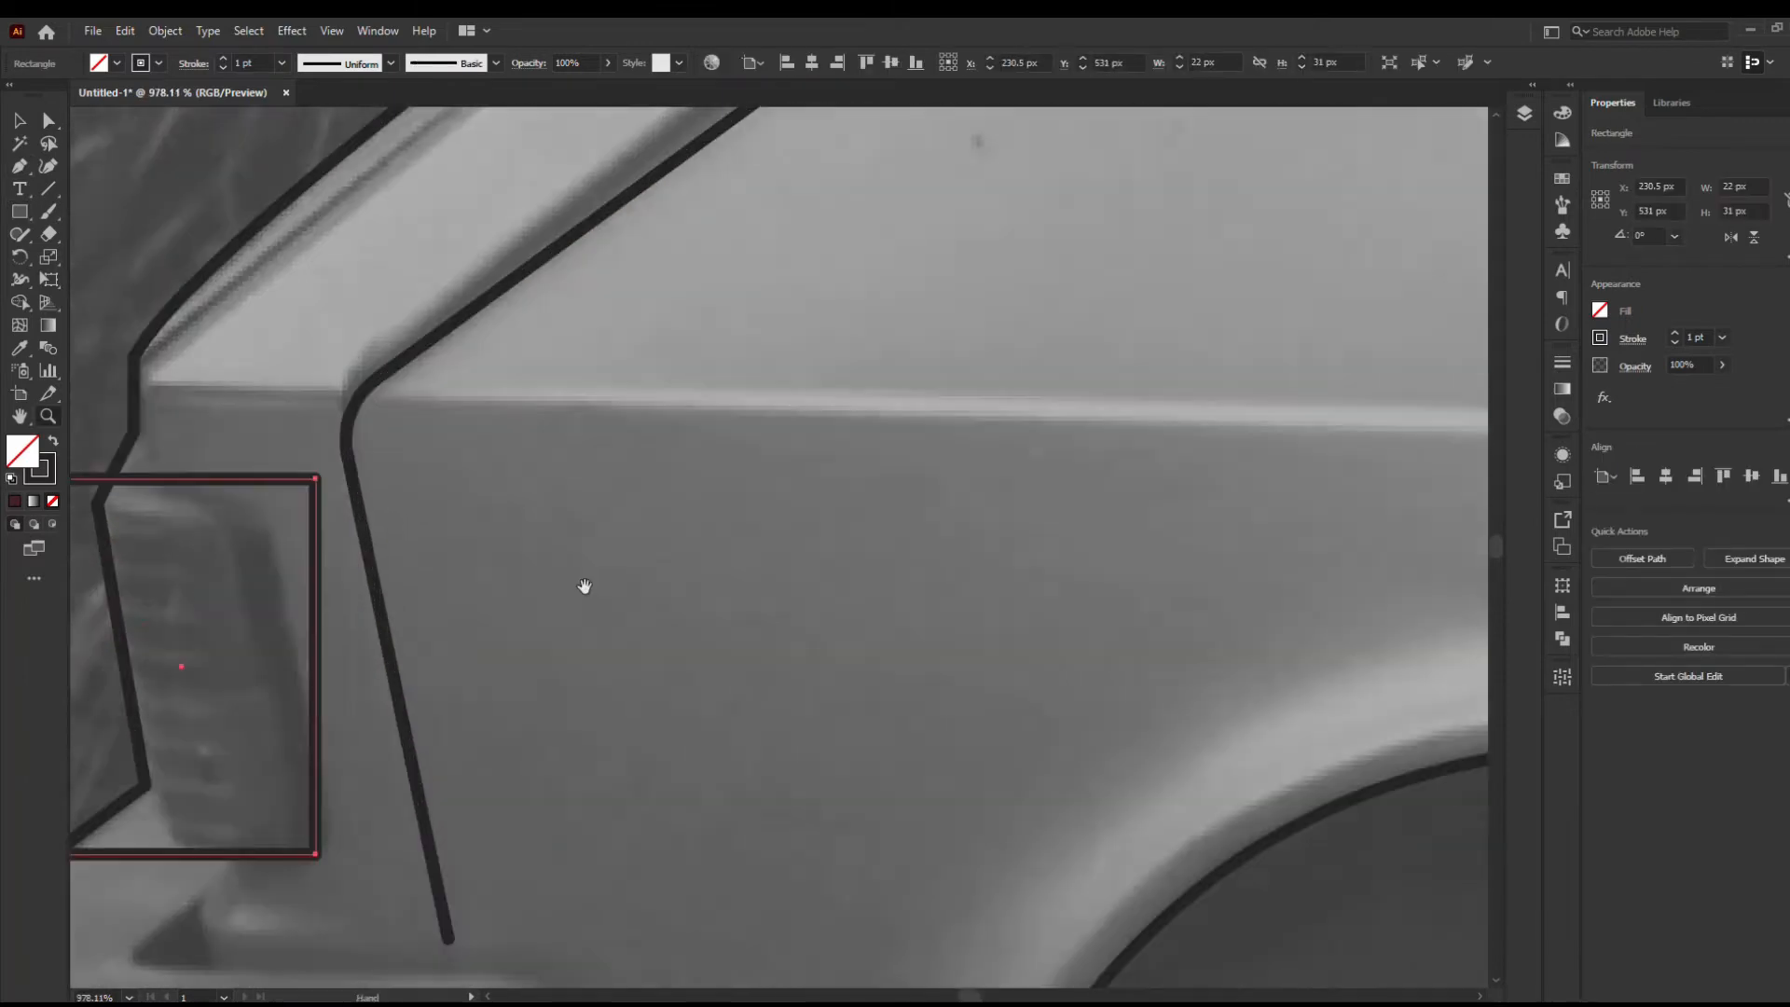
{"action": "key", "text": "a"}
{"action": "mouse_move", "coordinate": [289, 529]}
{"action": "left_mouse_down"}
{"action": "mouse_move", "coordinate": [739, 532]}
{"action": "mouse_move", "coordinate": [762, 481]}
{"action": "mouse_move", "coordinate": [740, 501]}
{"action": "mouse_move", "coordinate": [690, 491]}
{"action": "left_mouse_up"}
{"action": "left_click_drag", "start_coordinate": [497, 855], "coordinate": [617, 855]}
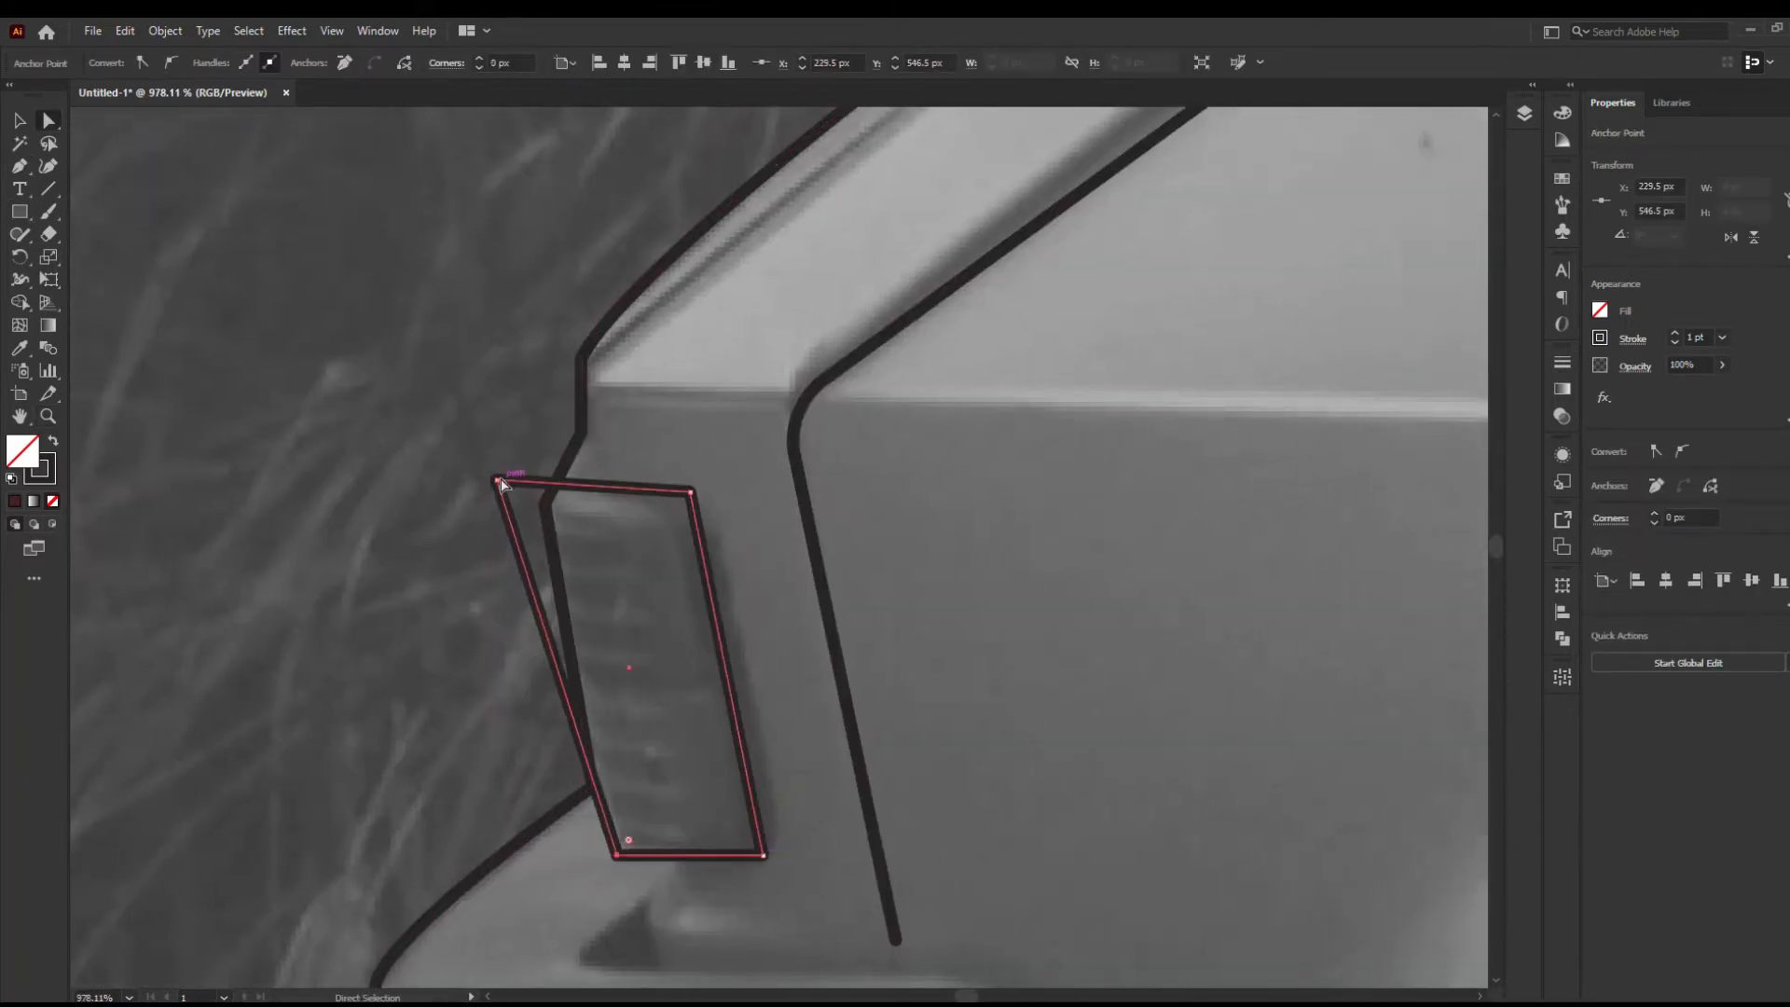
{"action": "left_click_drag", "start_coordinate": [498, 480], "coordinate": [668, 523]}
Round the taillight's remaining corners, giving the lower front one a radius of about 2.8 px, and deselect the shape
{"action": "left_click", "coordinate": [690, 493]}
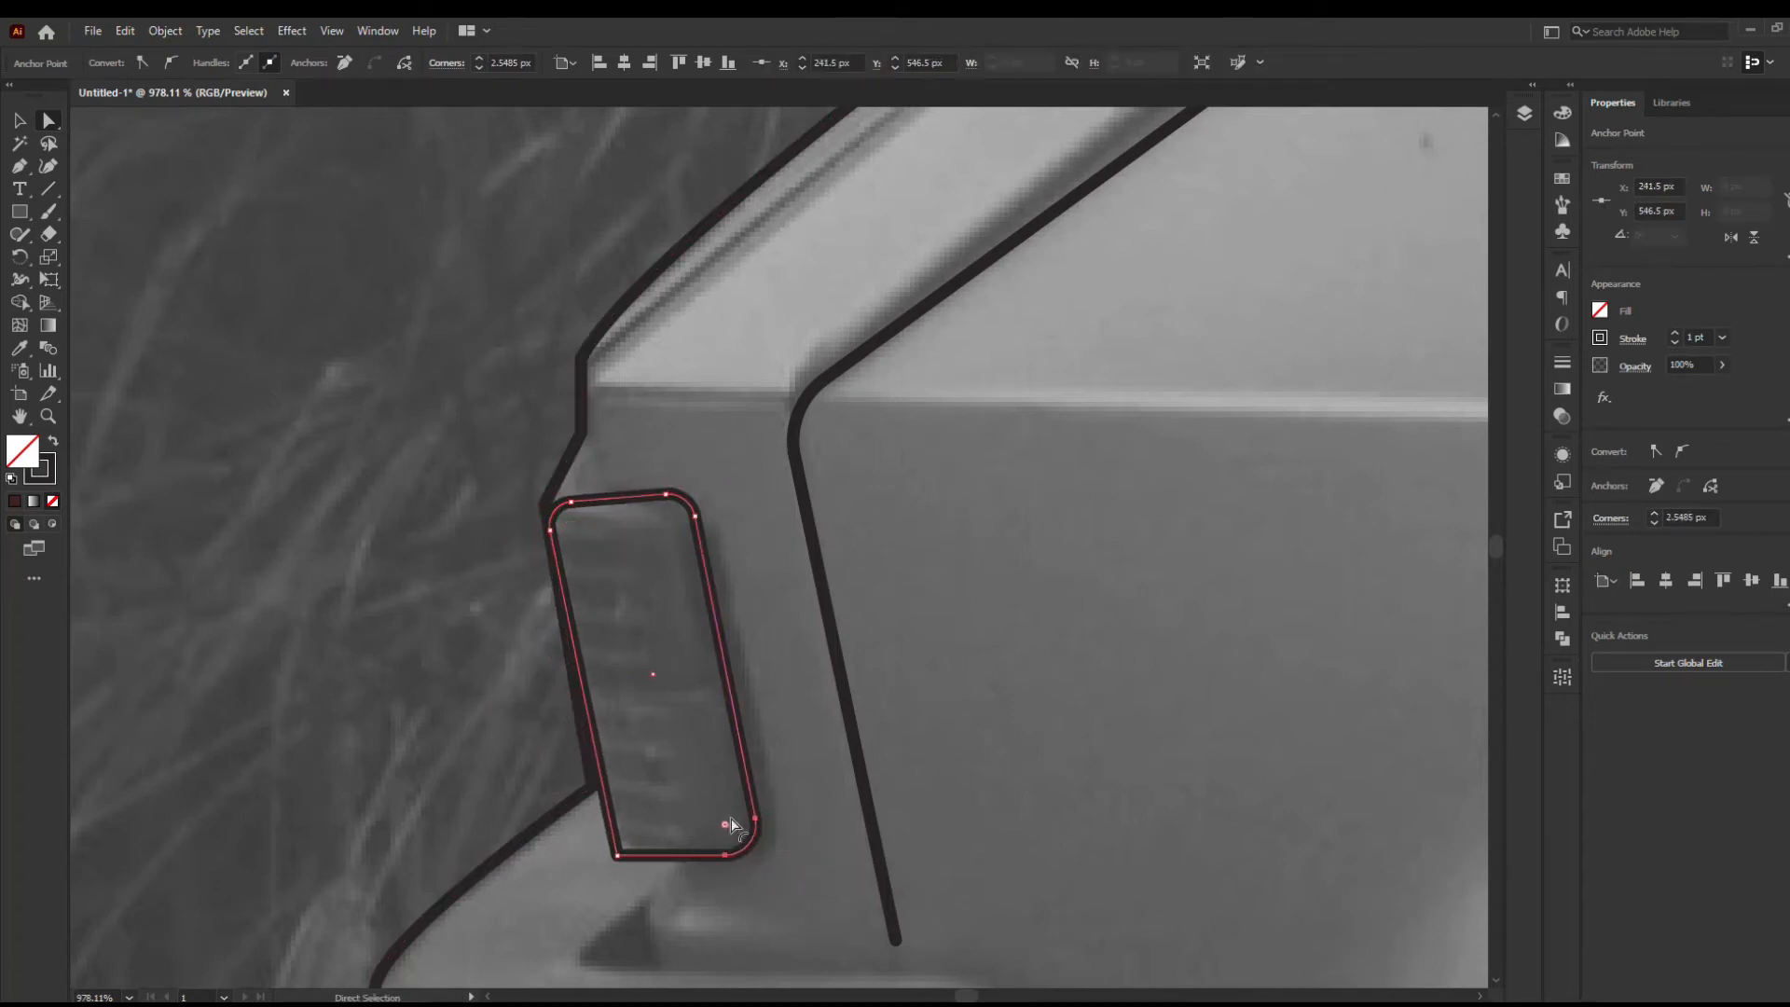
{"action": "left_click", "coordinate": [732, 825]}
{"action": "left_click", "coordinate": [814, 856]}
{"action": "left_click", "coordinate": [617, 855]}
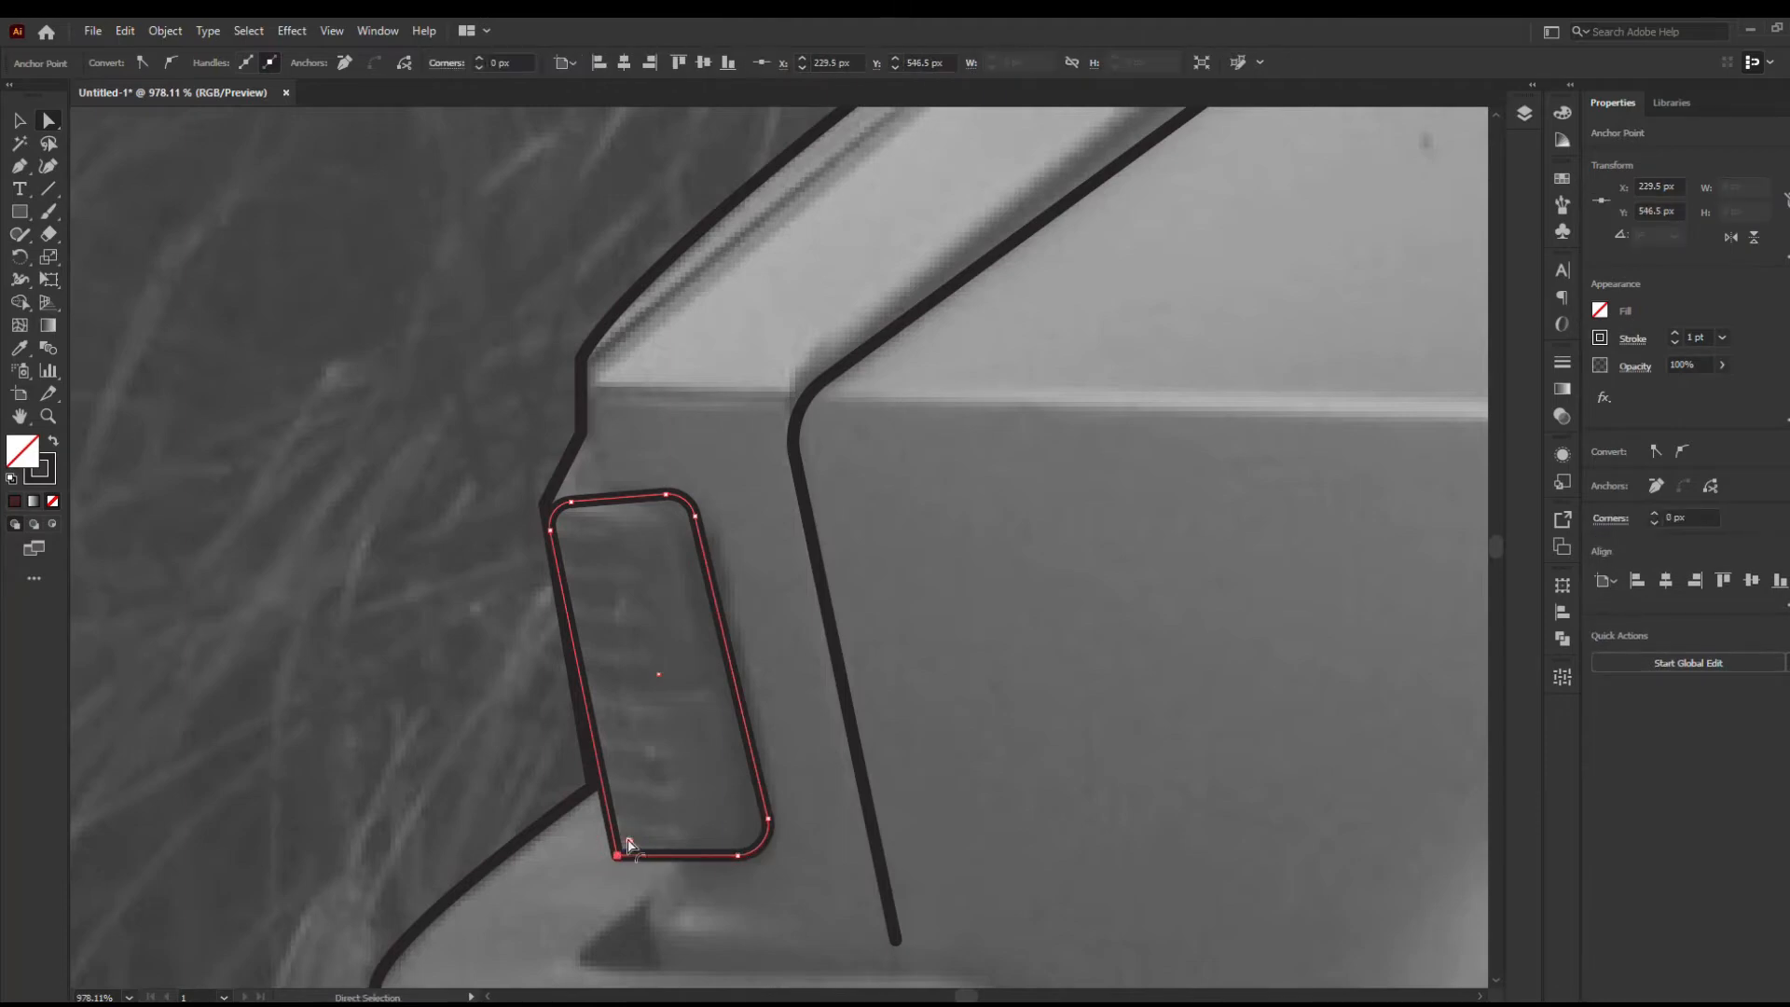
{"action": "left_click_drag", "start_coordinate": [629, 841], "coordinate": [647, 818]}
{"action": "left_click", "coordinate": [782, 689]}
Trace the rear bumper's upper, front and lower edges as an open Pen path ending on the body outline beneath it
{"action": "key", "text": "z"}
{"action": "left_click_drag", "start_coordinate": [763, 688], "coordinate": [667, 688]}
{"action": "left_click_drag", "start_coordinate": [1007, 688], "coordinate": [657, 463]}
{"action": "key", "text": "p"}
{"action": "left_click", "coordinate": [367, 538]}
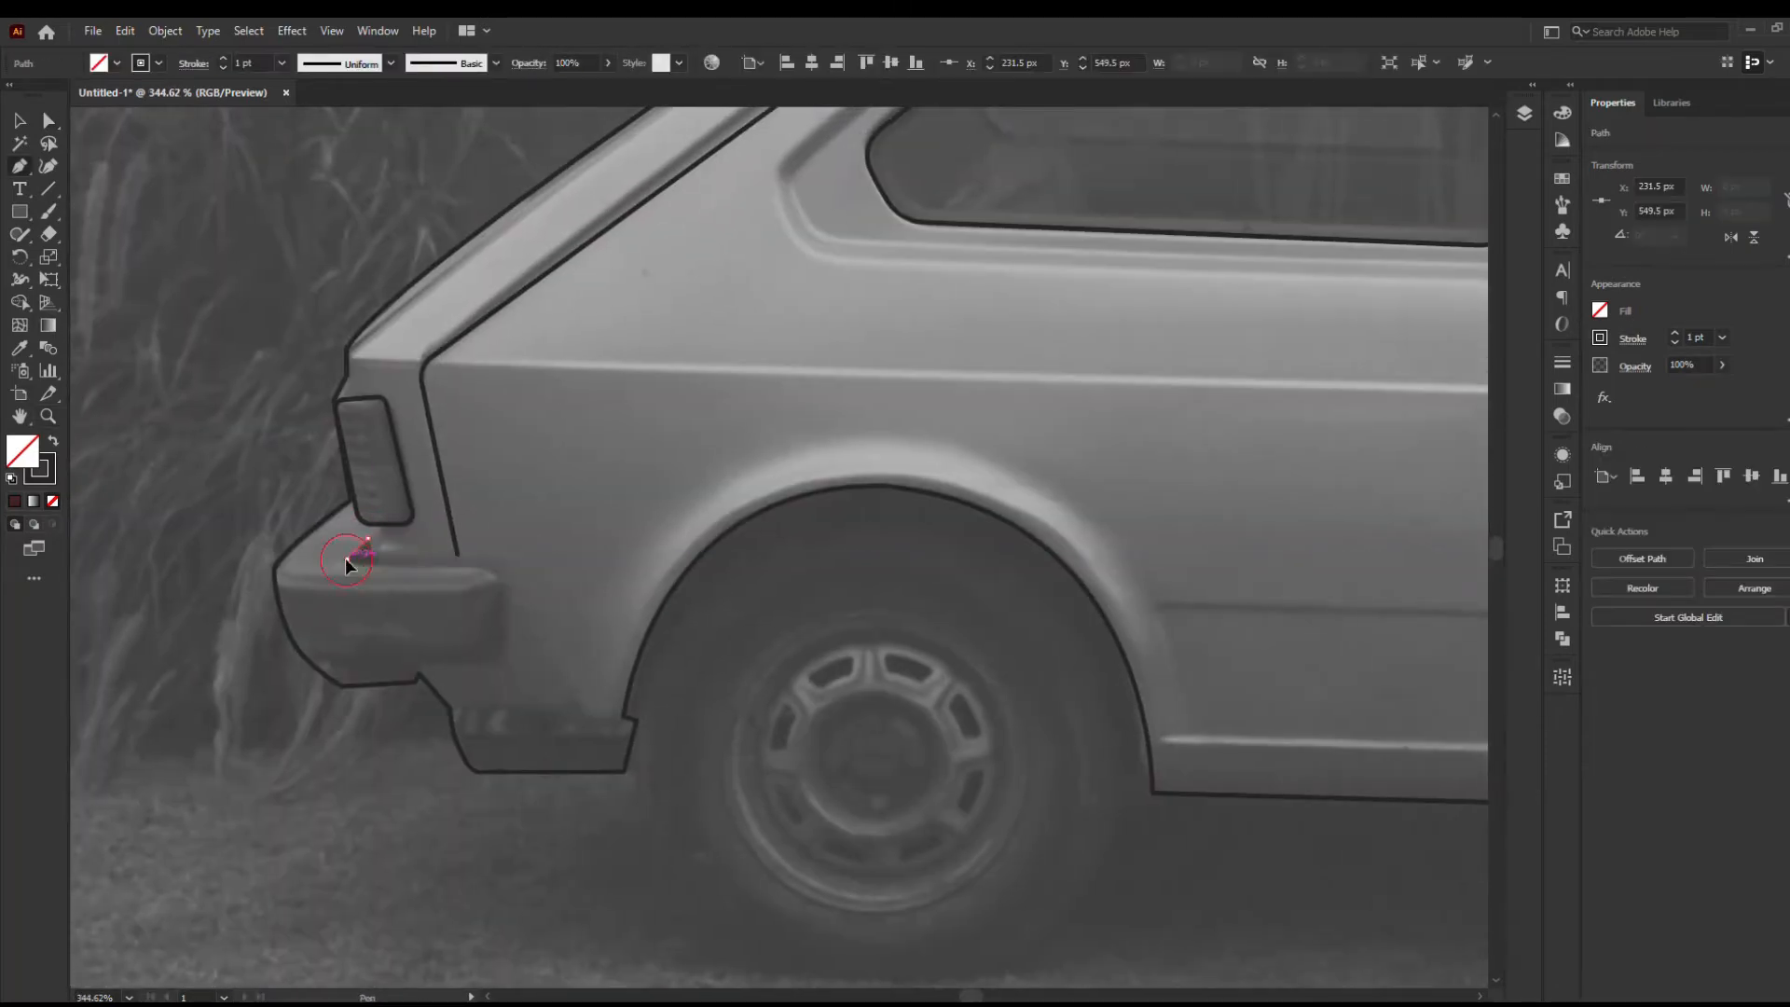
{"action": "left_click", "coordinate": [347, 558]}
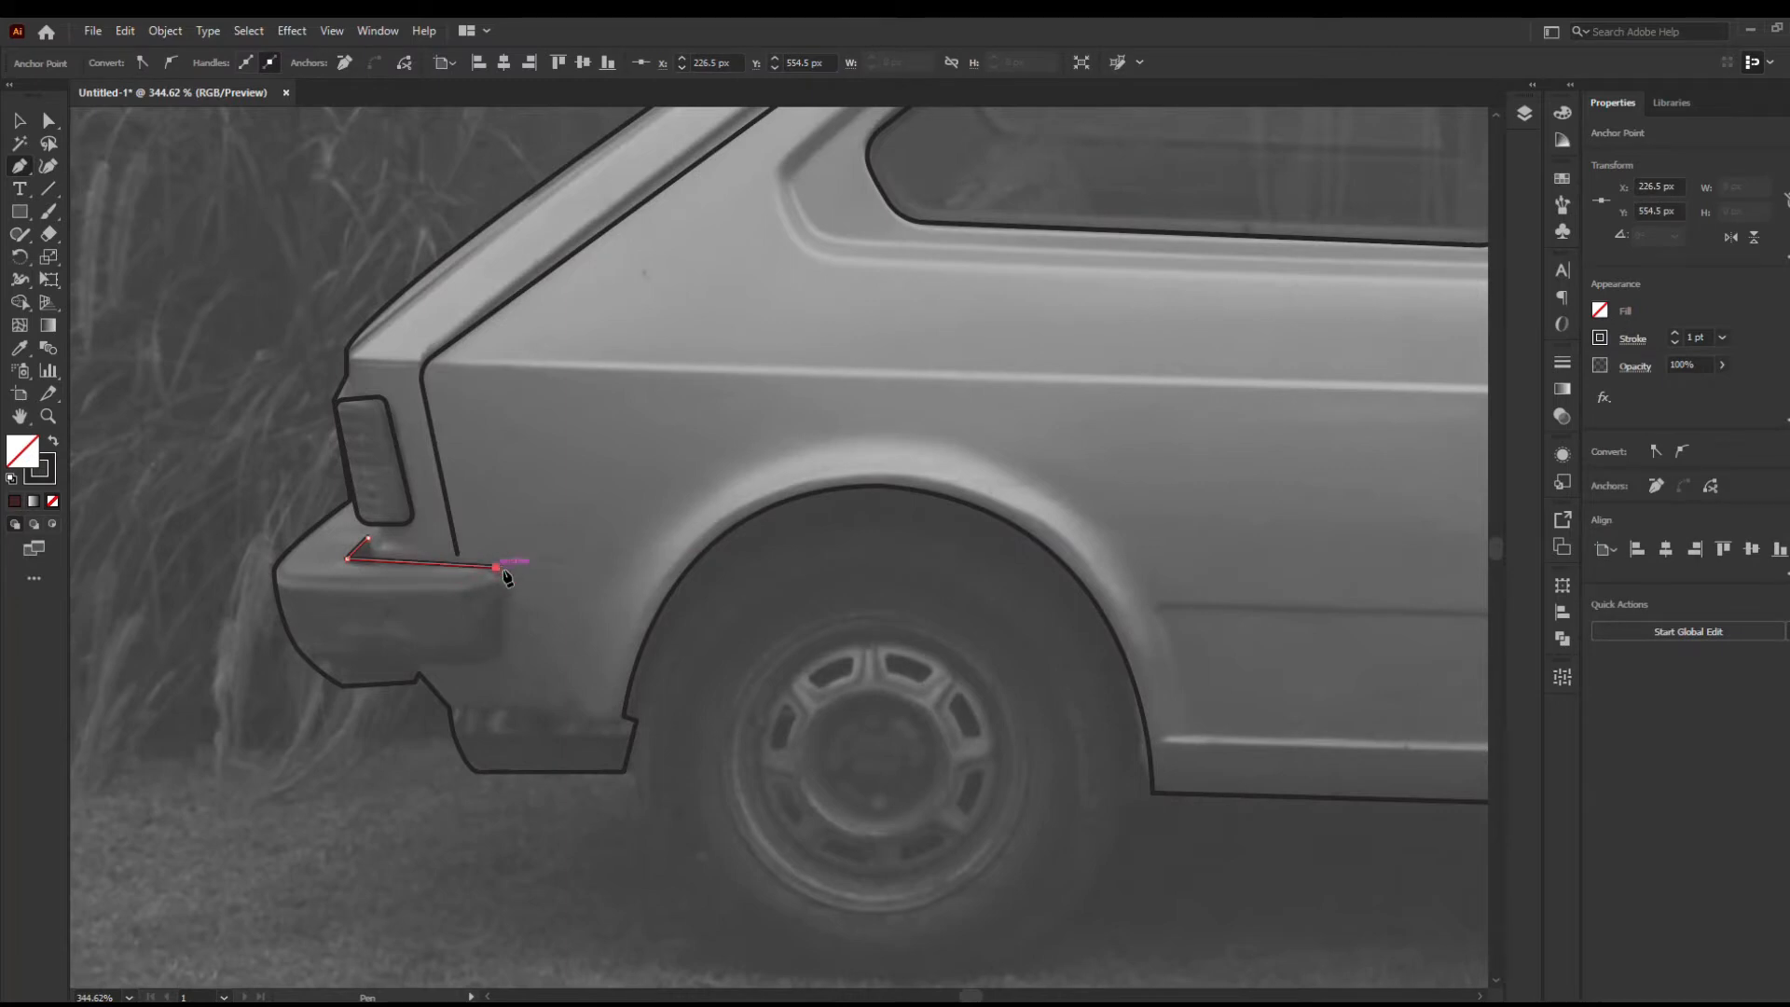
{"action": "left_click", "coordinate": [505, 653]}
{"action": "left_click", "coordinate": [422, 662]}
{"action": "left_click", "coordinate": [420, 673]}
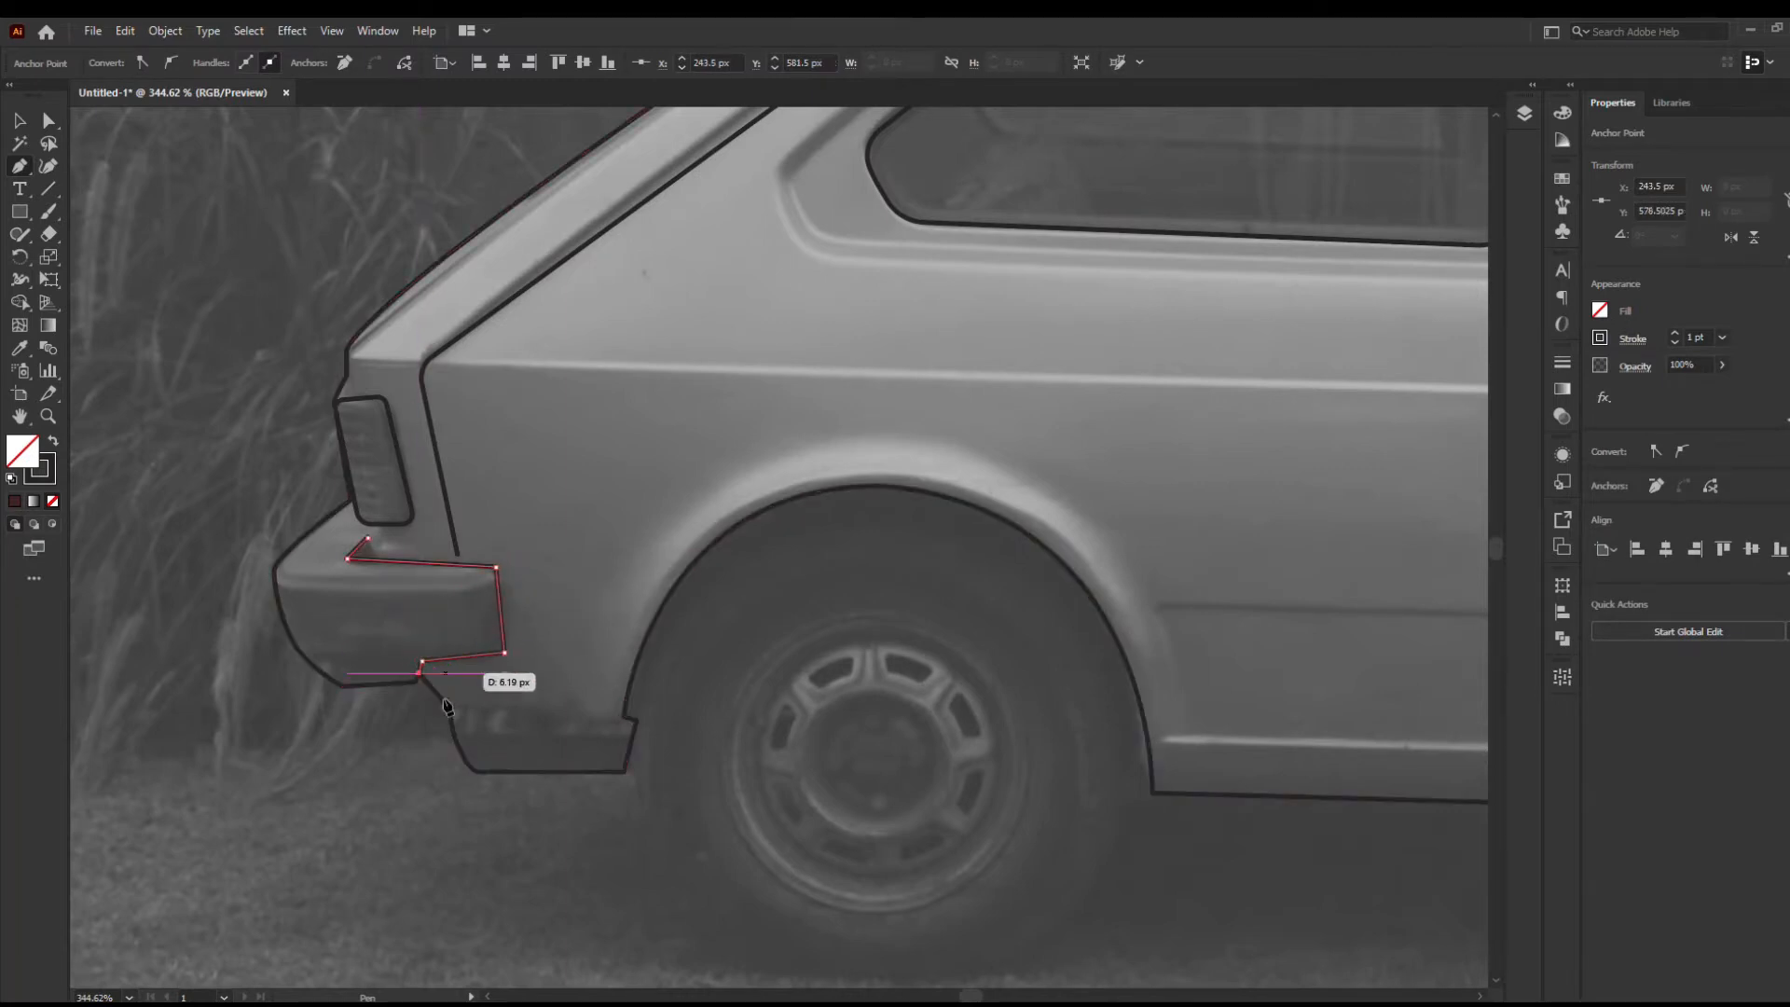
{"action": "left_click", "coordinate": [413, 723]}
{"action": "key", "text": "ctrl+z"}
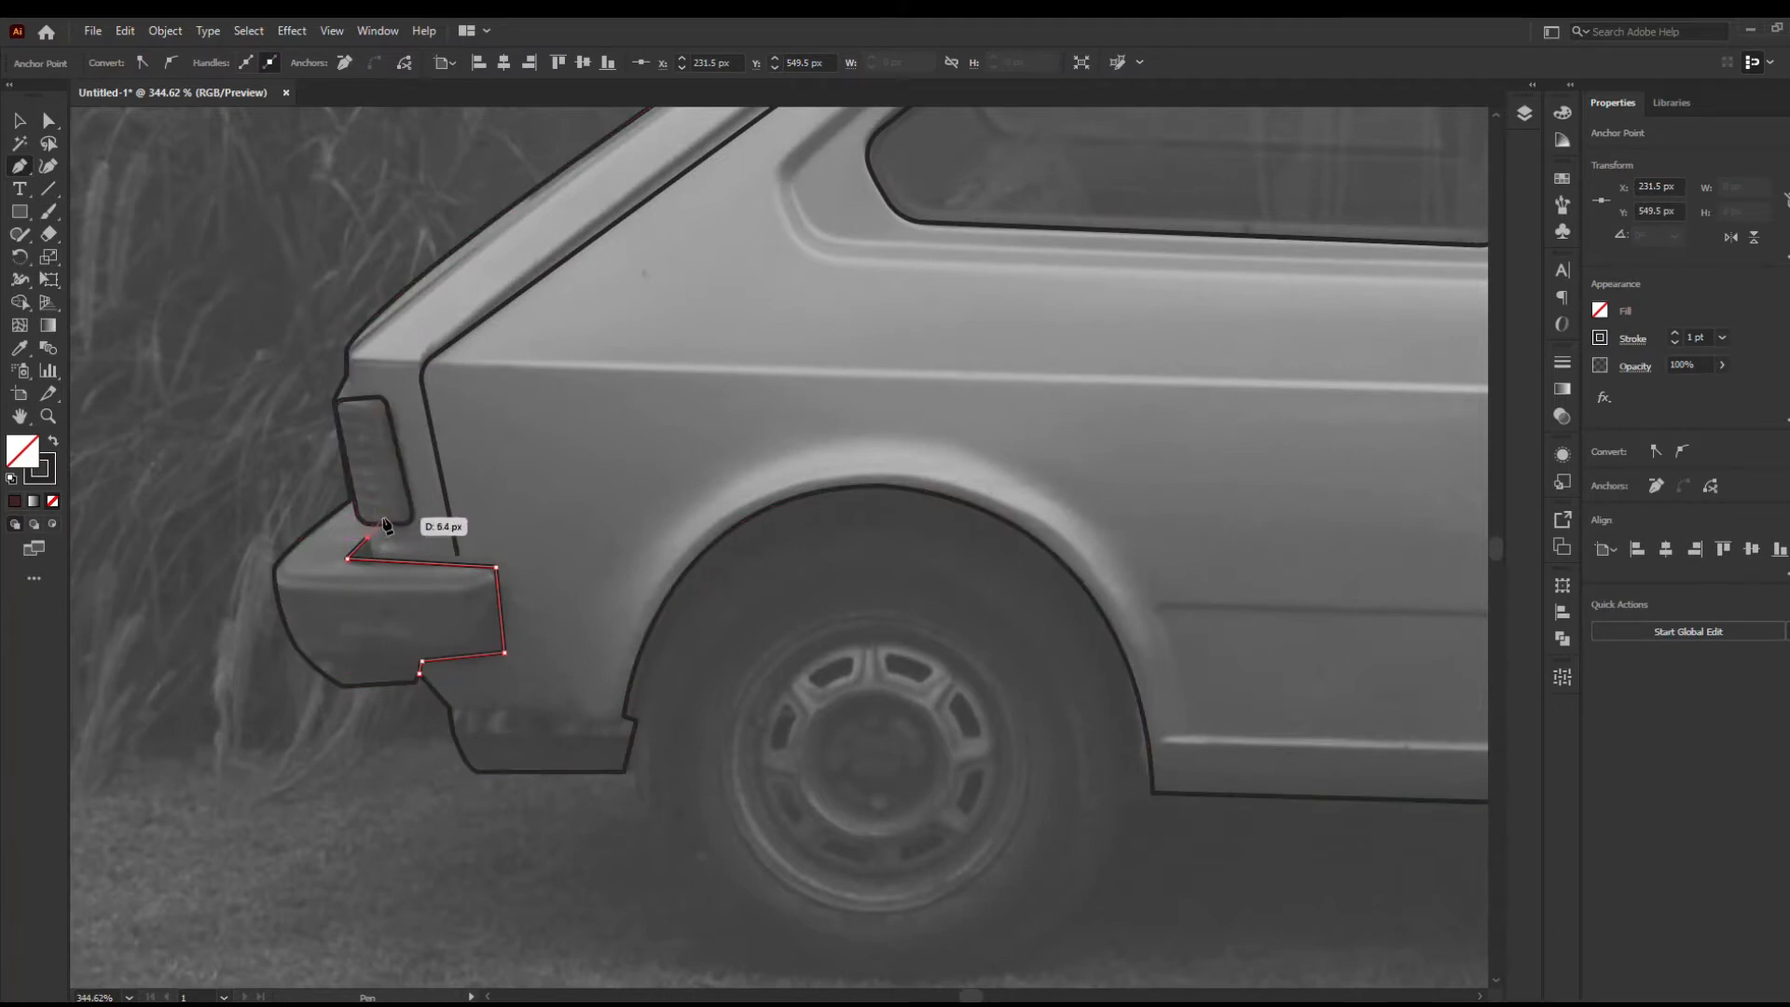
Extend the bumper path's upper end along the taillight's lower edge to the body outline and end the path
{"action": "left_click", "coordinate": [385, 515]}
{"action": "left_click", "coordinate": [349, 499]}
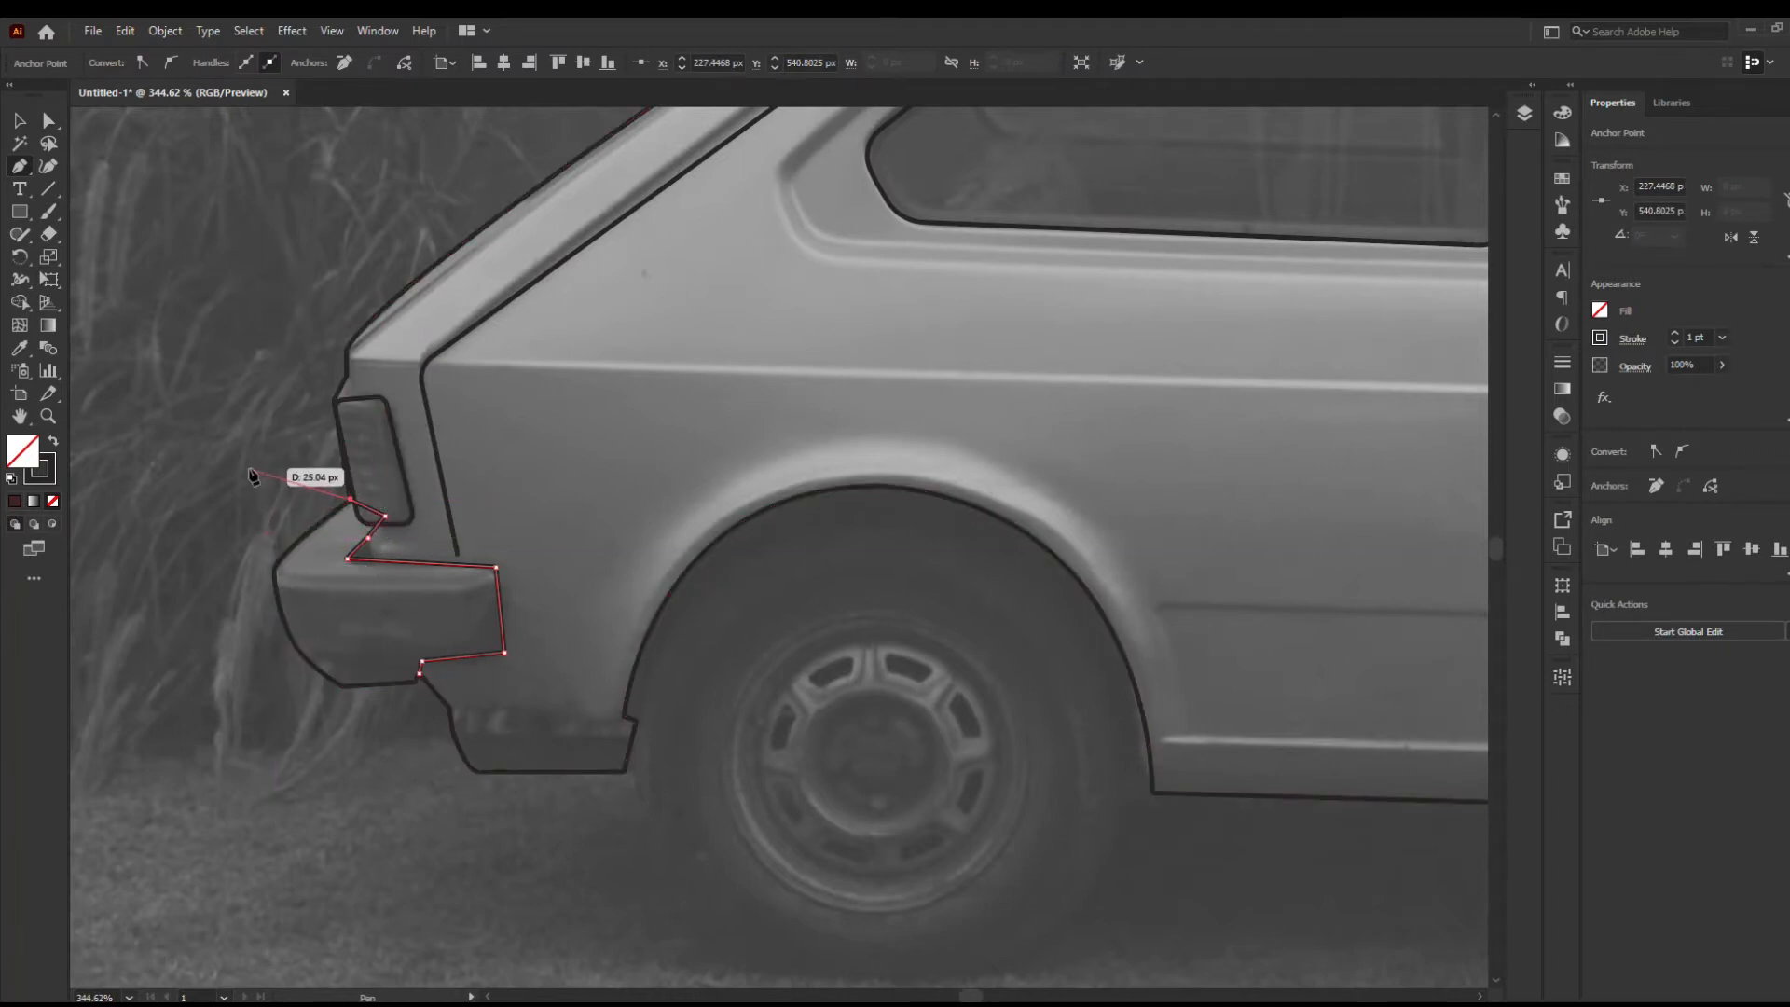
{"action": "key", "text": "Escape"}
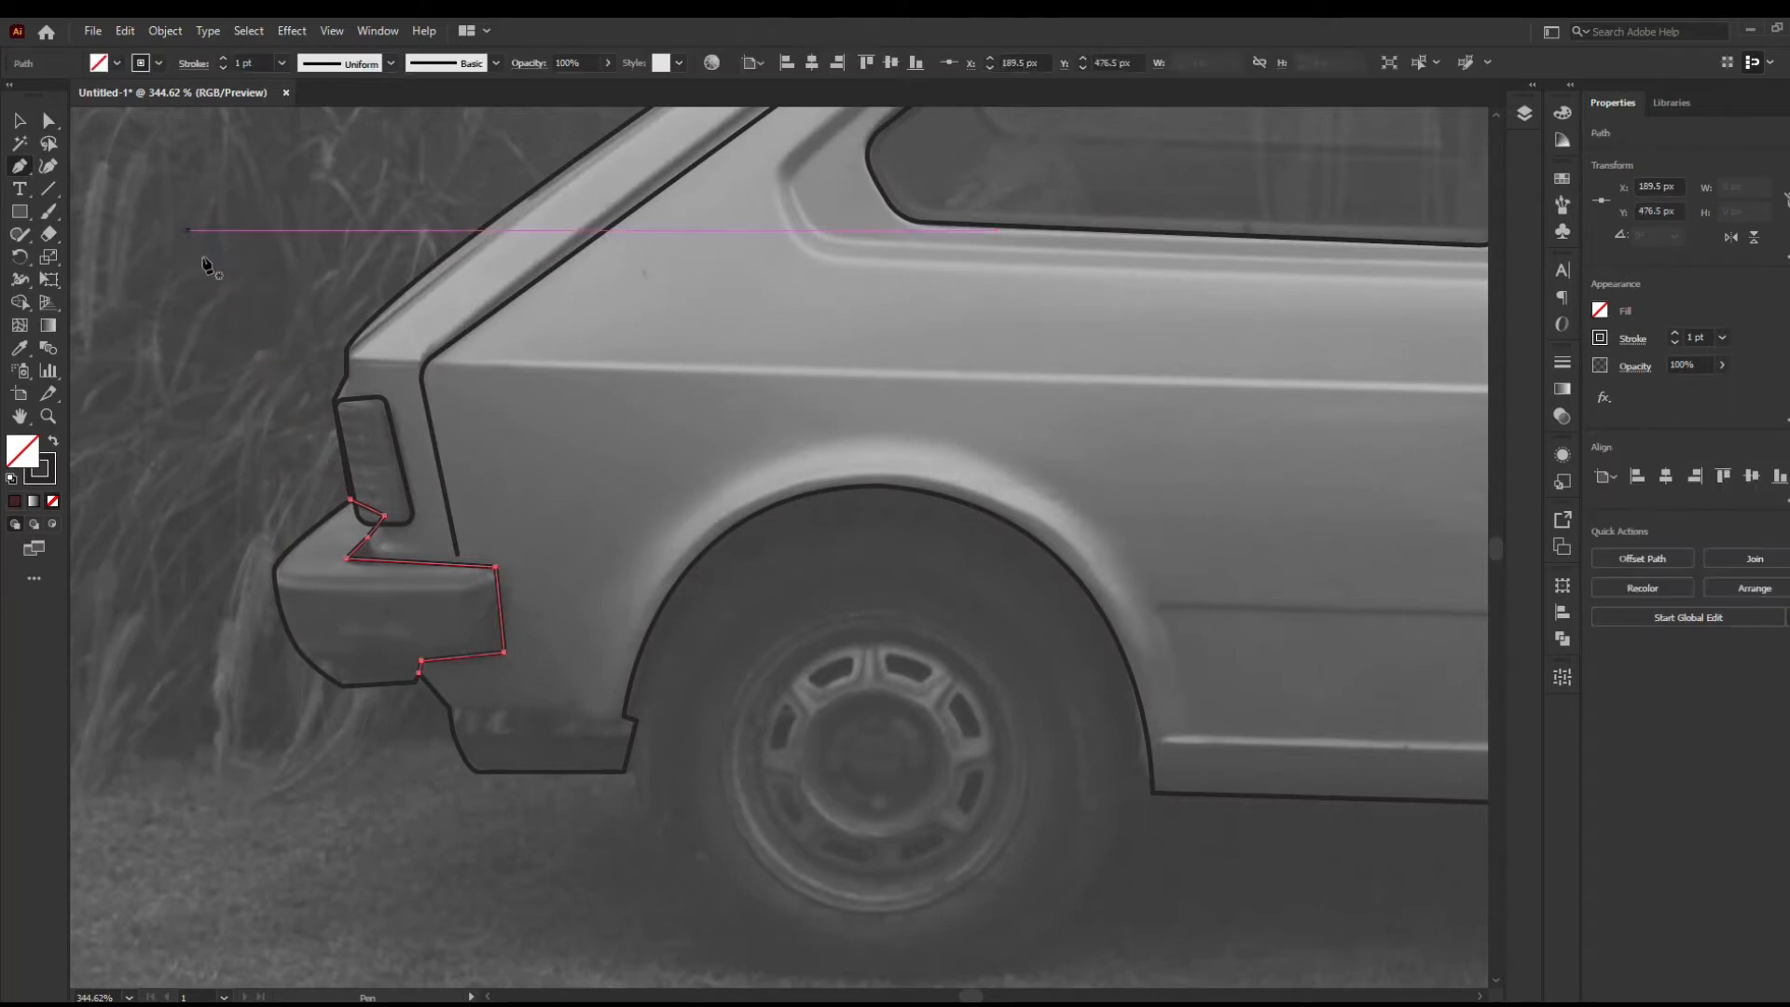
Delete the stray anchor point behind the car and leave nothing selected
{"action": "key", "text": "v"}
{"action": "left_click", "coordinate": [141, 256]}
{"action": "left_click", "coordinate": [343, 407]}
{"action": "right_click", "coordinate": [347, 402]}
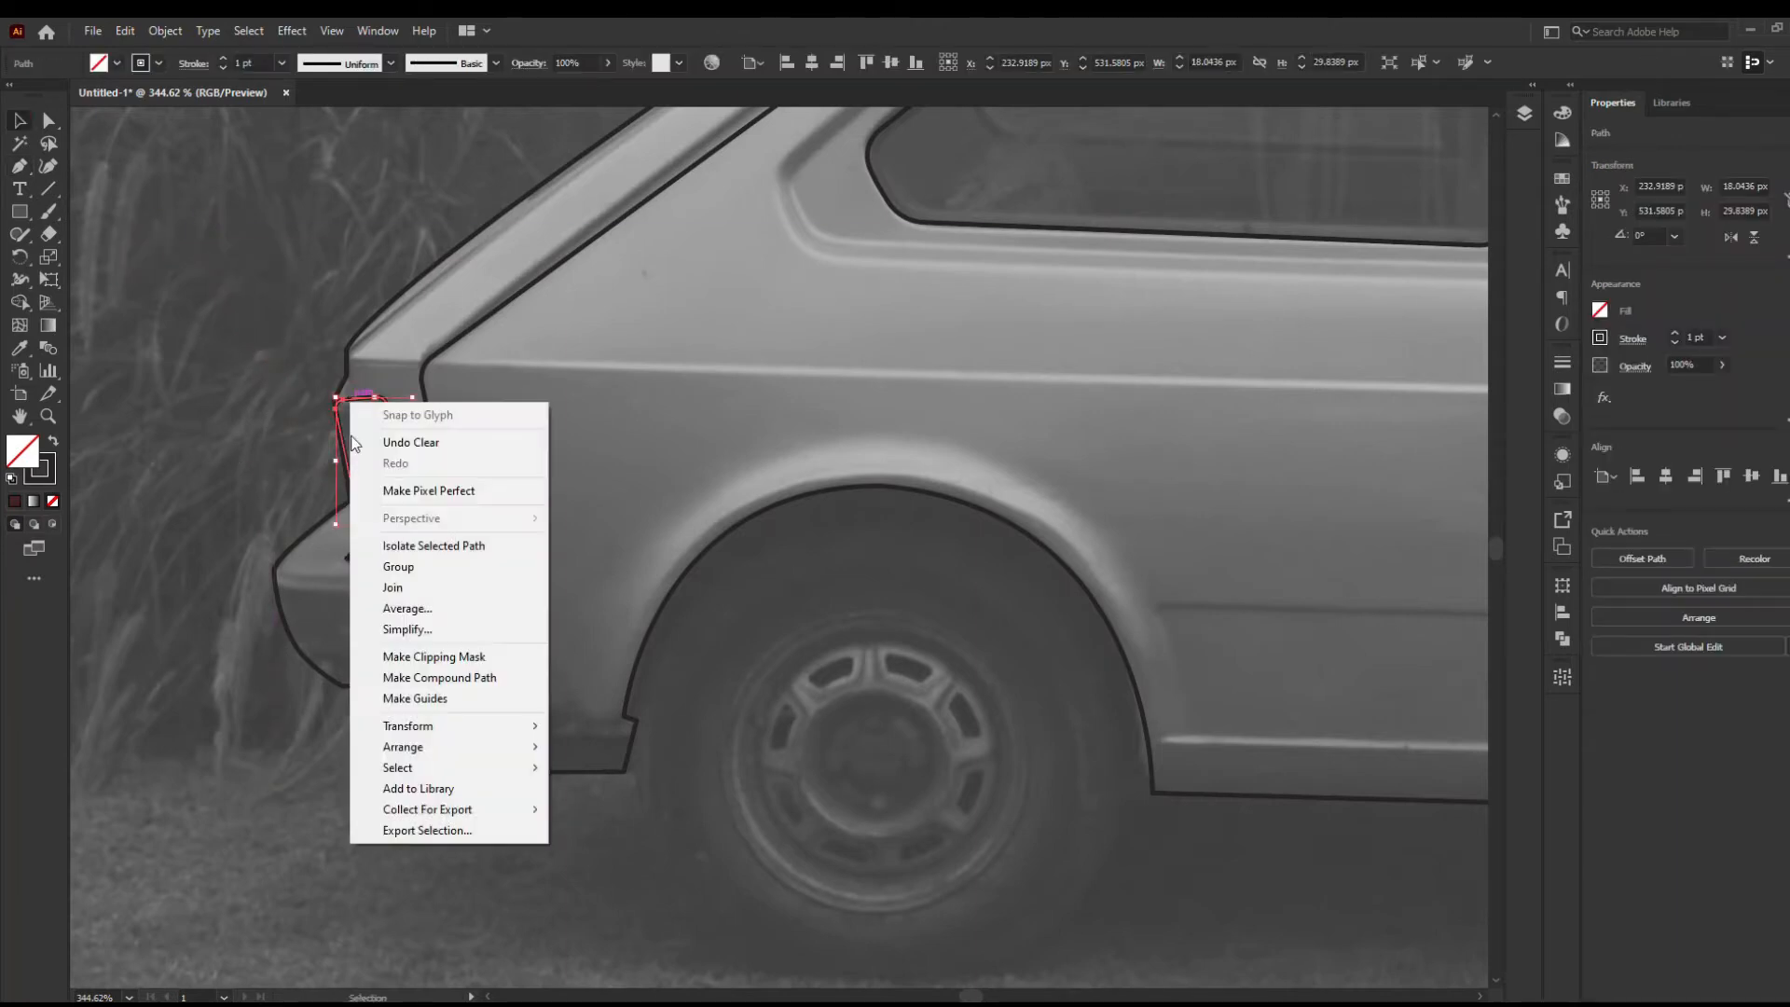
{"action": "left_click", "coordinate": [270, 601]}
{"action": "left_click", "coordinate": [218, 545]}
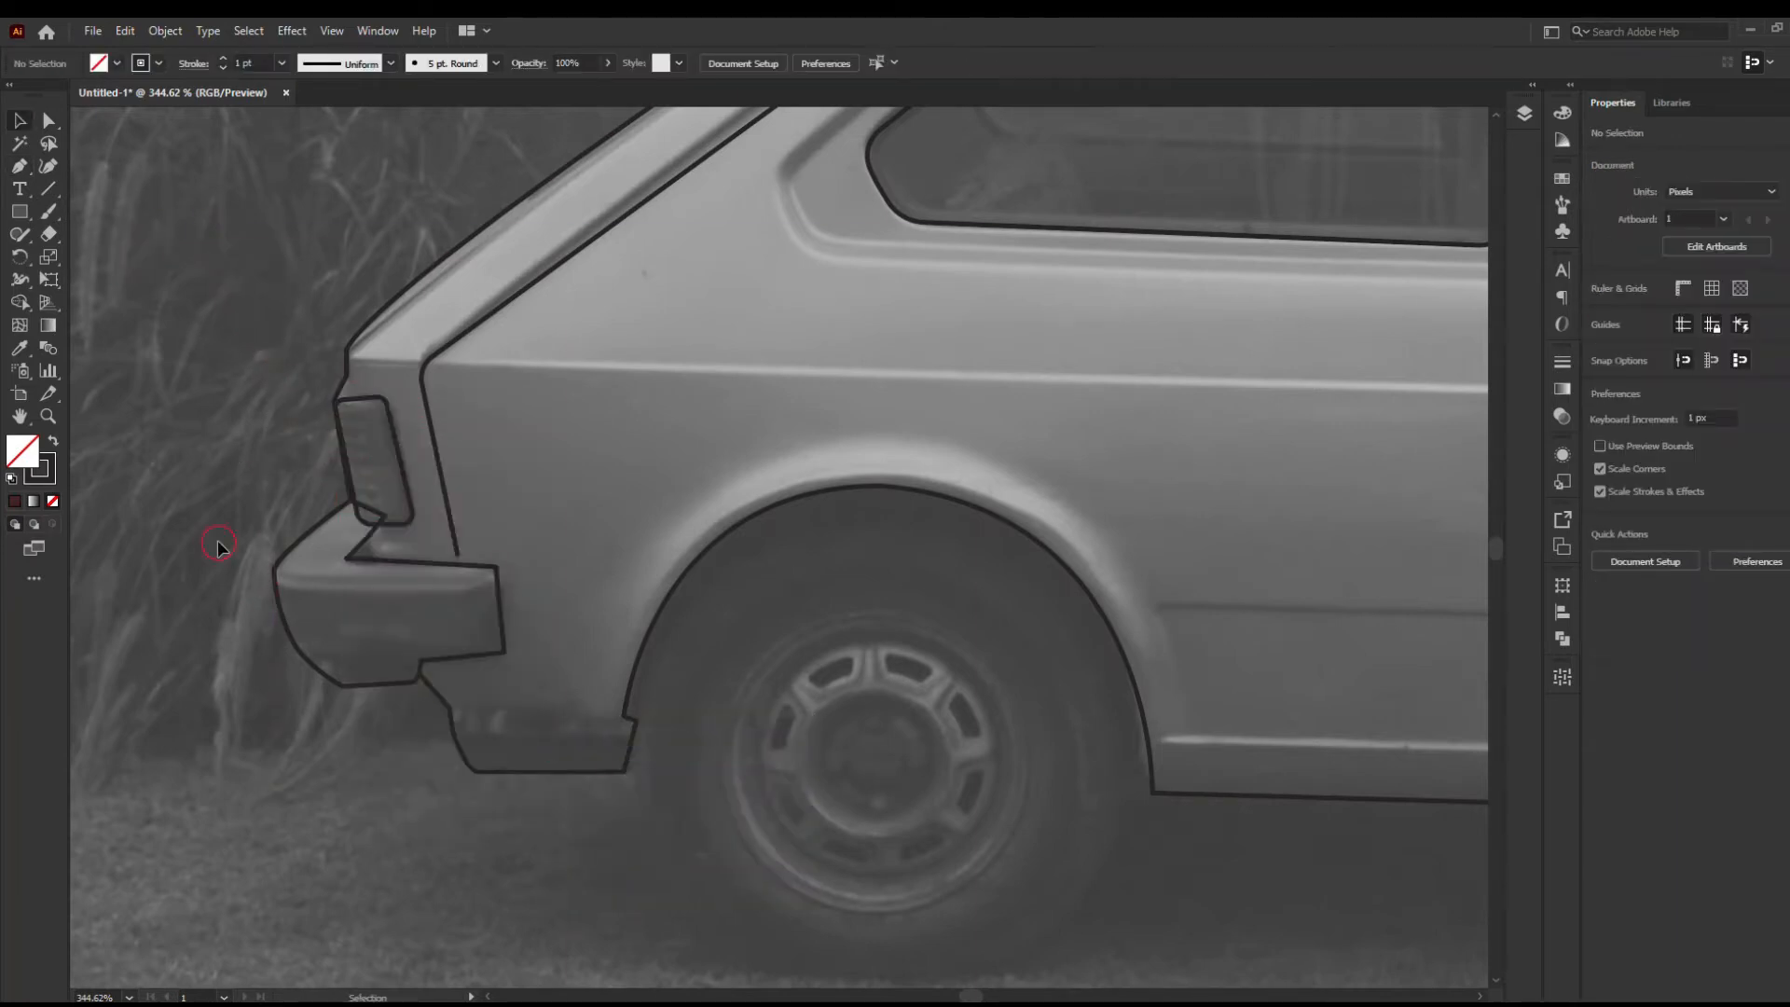
Trace the hood's seam from the windshield base, curving down and running forward to the car's nose, as an open Pen path
{"action": "key", "text": "z"}
{"action": "left_click_drag", "start_coordinate": [718, 548], "coordinate": [606, 546]}
{"action": "left_click_drag", "start_coordinate": [815, 572], "coordinate": [460, 607]}
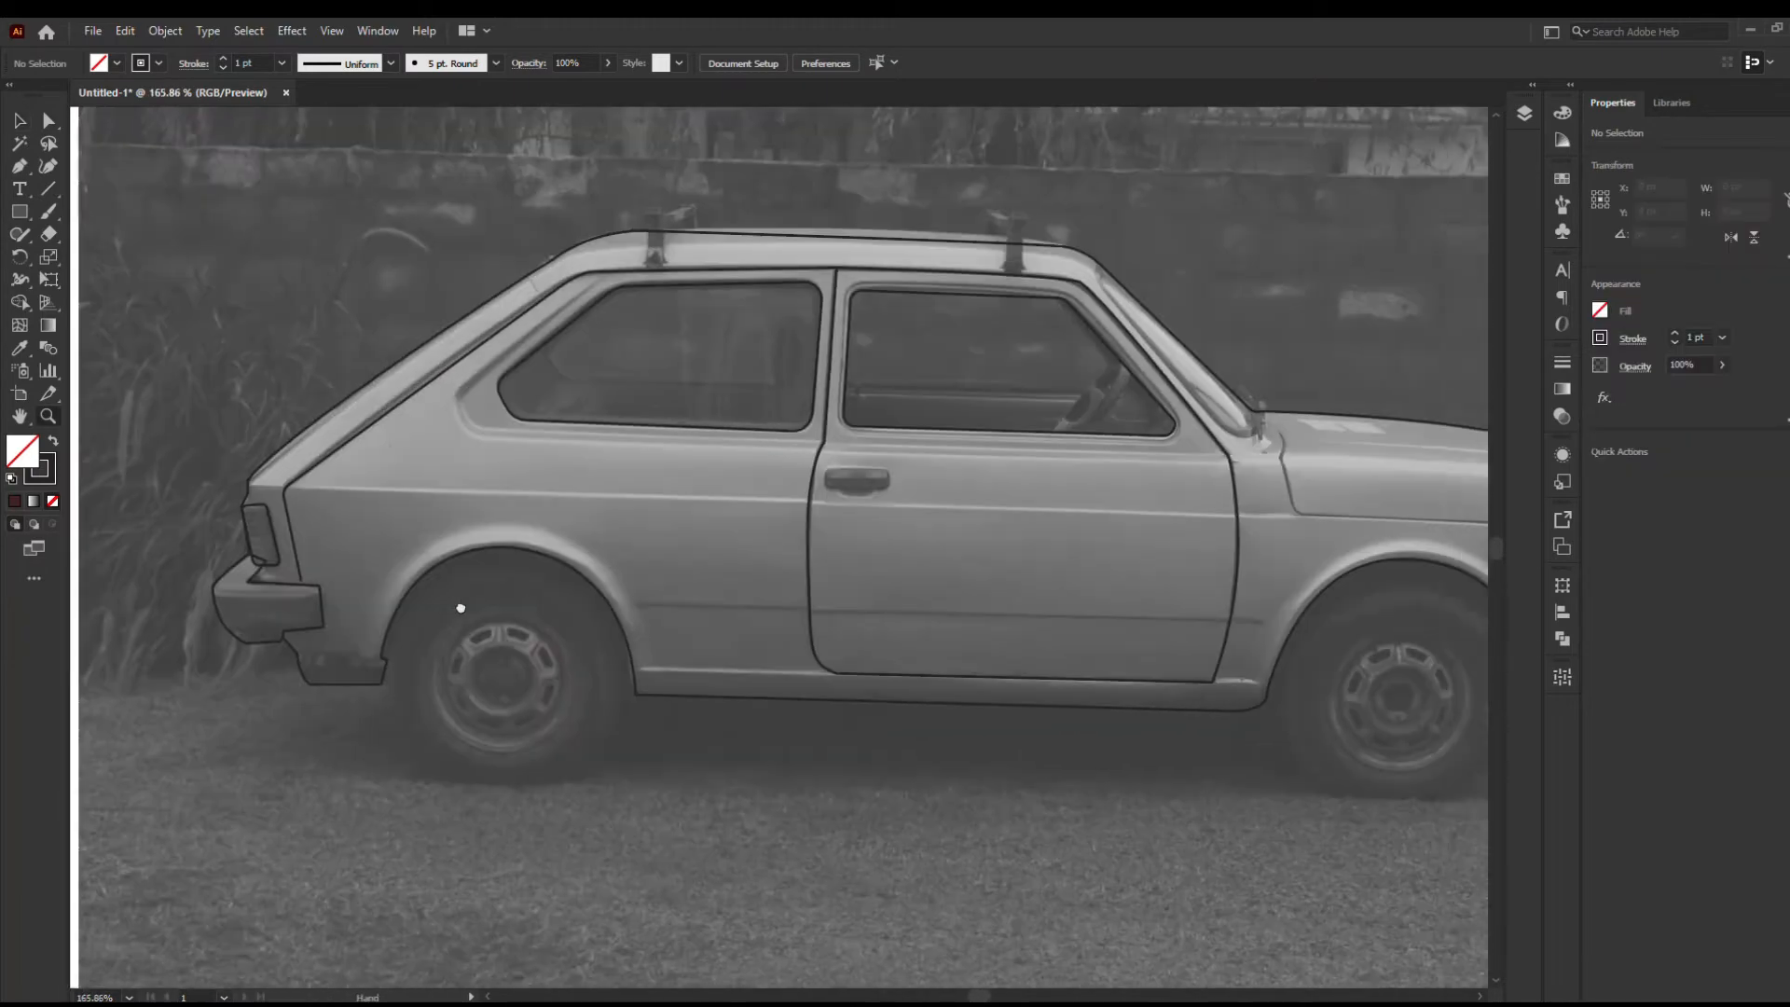
{"action": "left_click_drag", "start_coordinate": [1192, 543], "coordinate": [765, 571]}
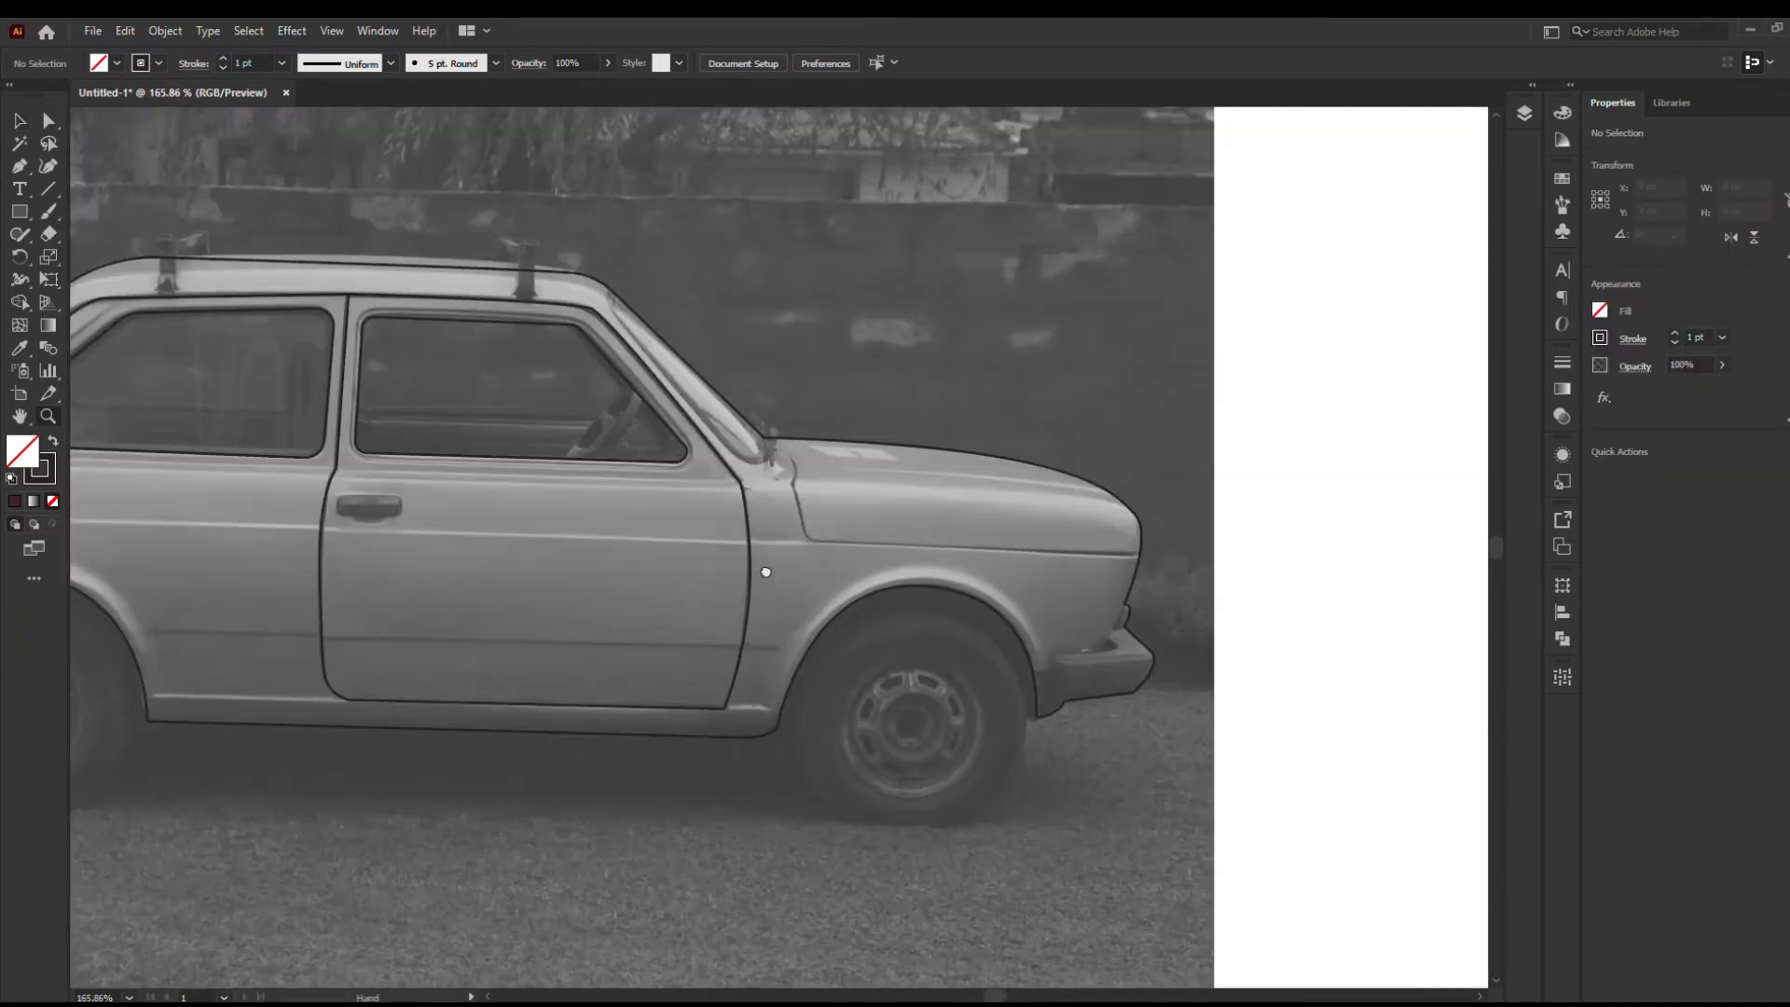
{"action": "key", "text": "p"}
{"action": "left_click", "coordinate": [771, 438]}
{"action": "left_click_drag", "start_coordinate": [794, 487], "coordinate": [820, 539]}
{"action": "left_click", "coordinate": [794, 487]}
{"action": "left_click", "coordinate": [1079, 553]}
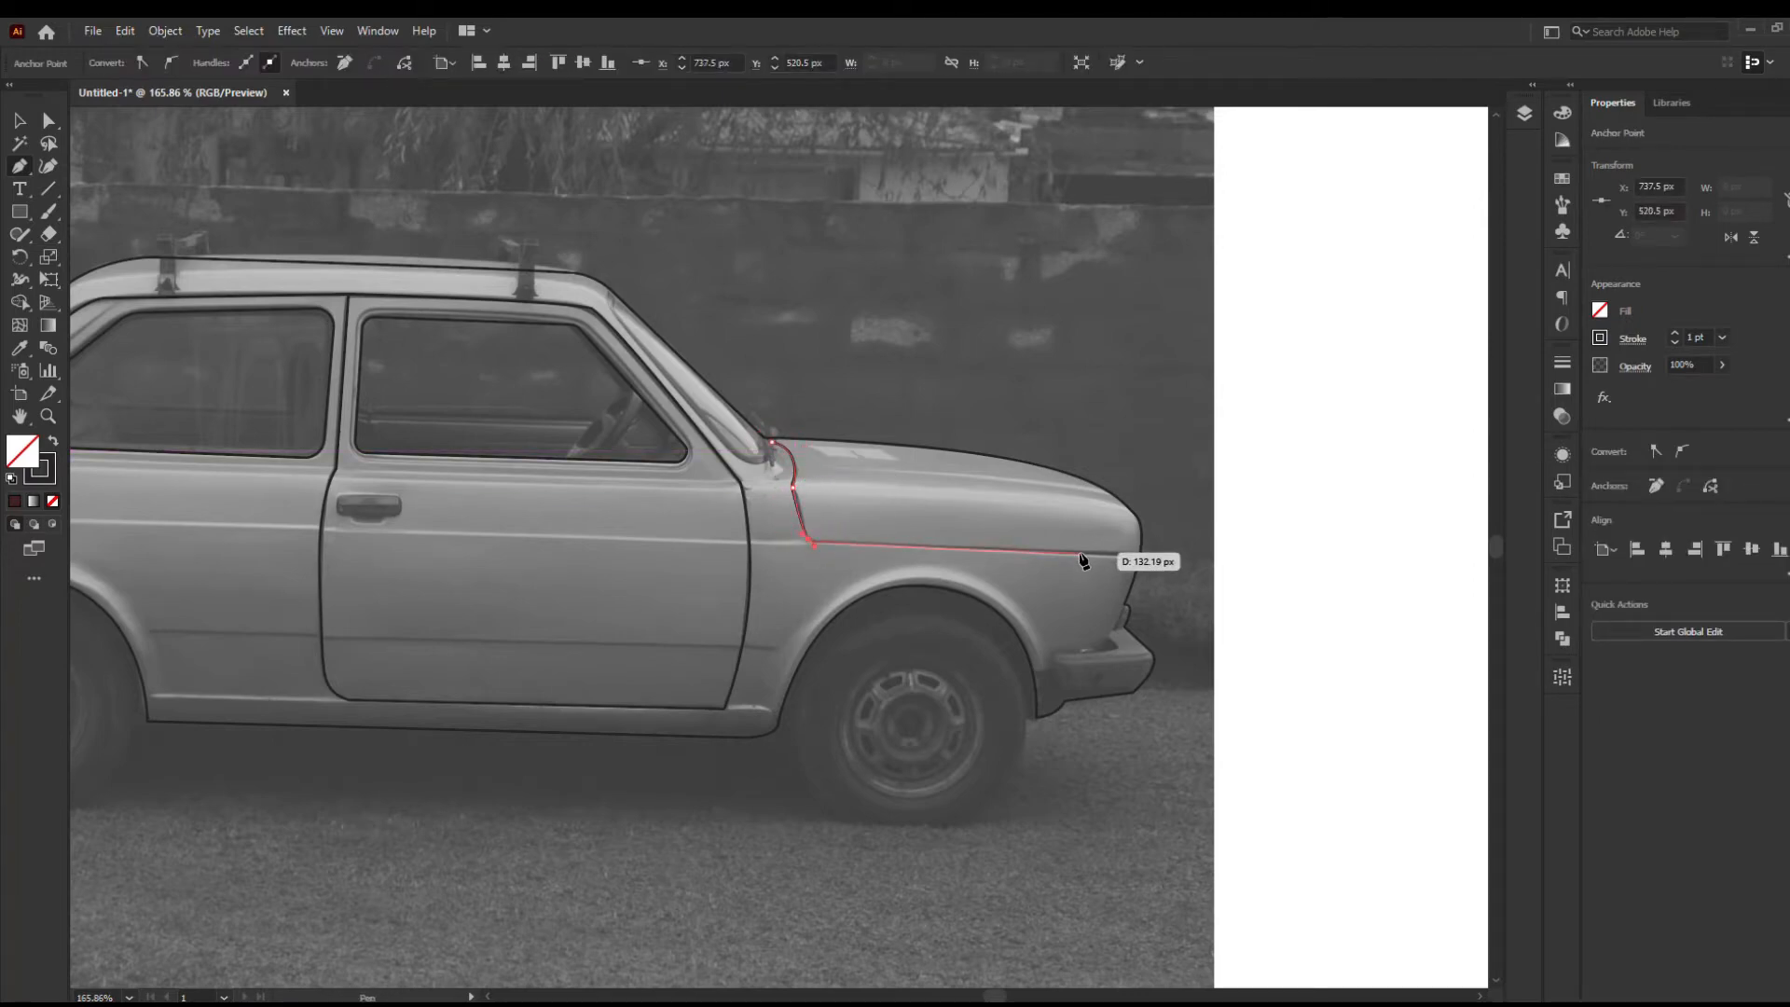
{"action": "left_click", "coordinate": [1139, 553]}
{"action": "key", "text": "Escape"}
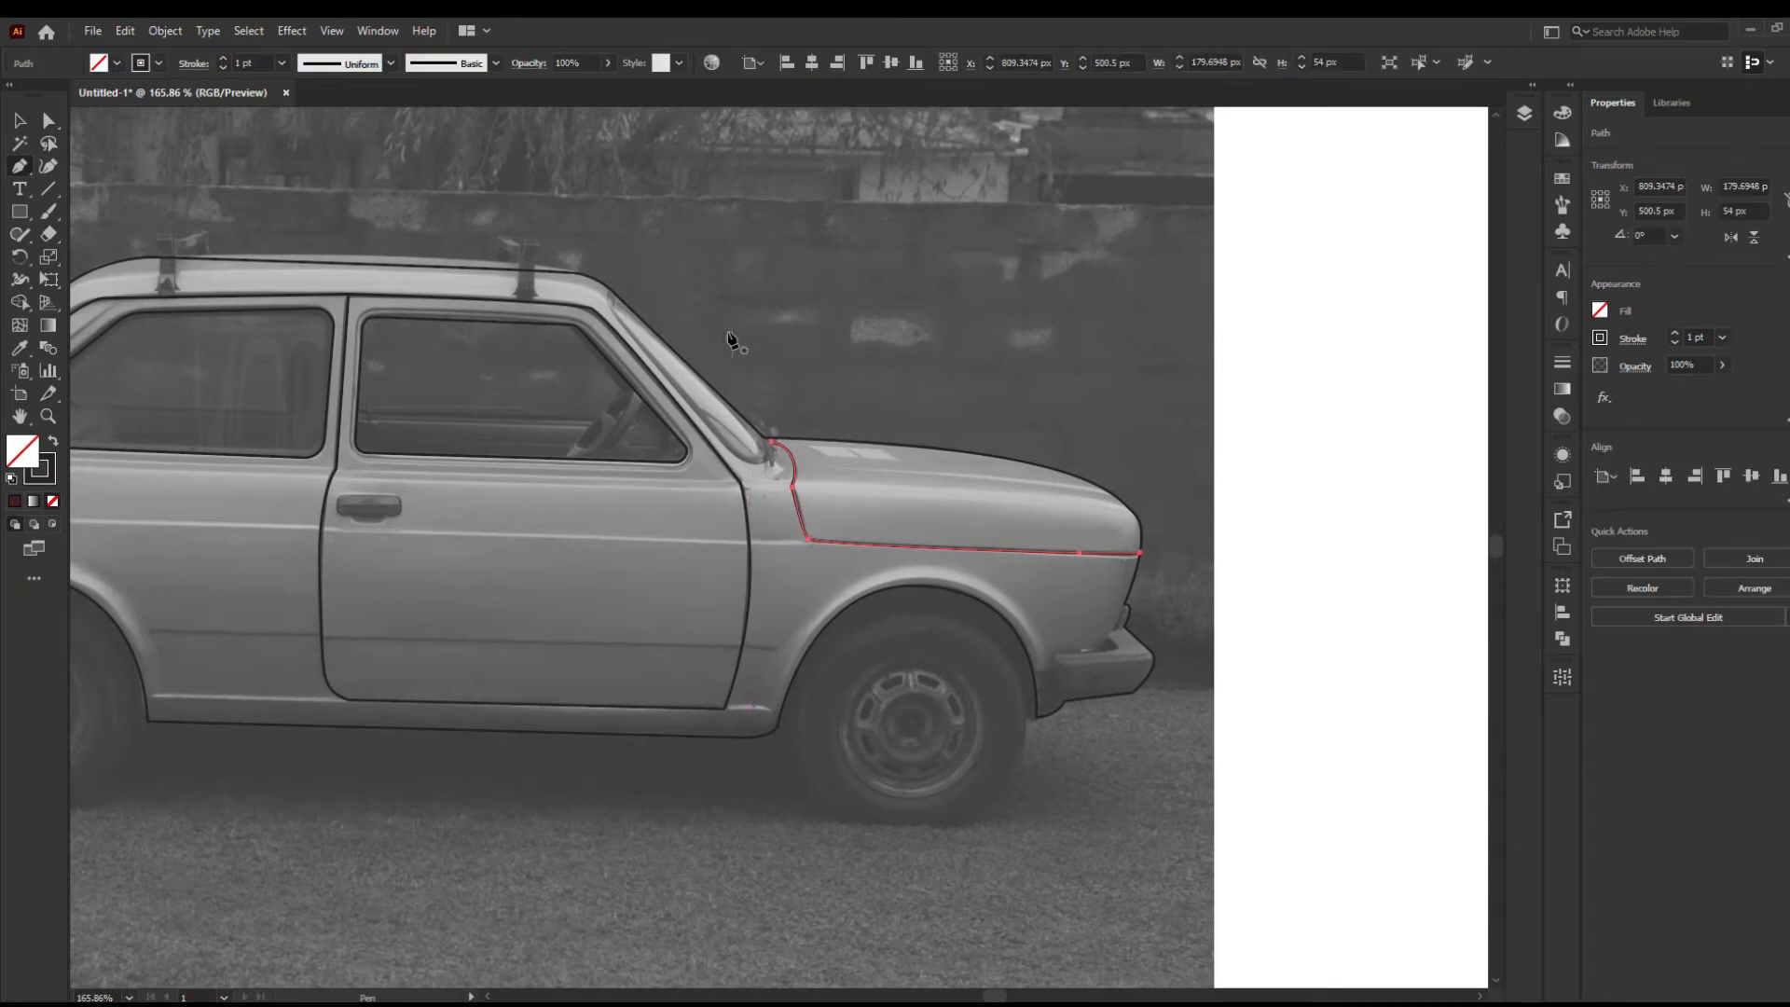
Draw a circle about 112 px in diameter over the rear tire with the Ellipse tool
{"action": "mouse_move", "coordinate": [731, 340]}
{"action": "left_mouse_down"}
{"action": "mouse_move", "coordinate": [912, 401]}
{"action": "mouse_move", "coordinate": [1028, 310]}
{"action": "mouse_move", "coordinate": [1064, 308]}
{"action": "left_mouse_up"}
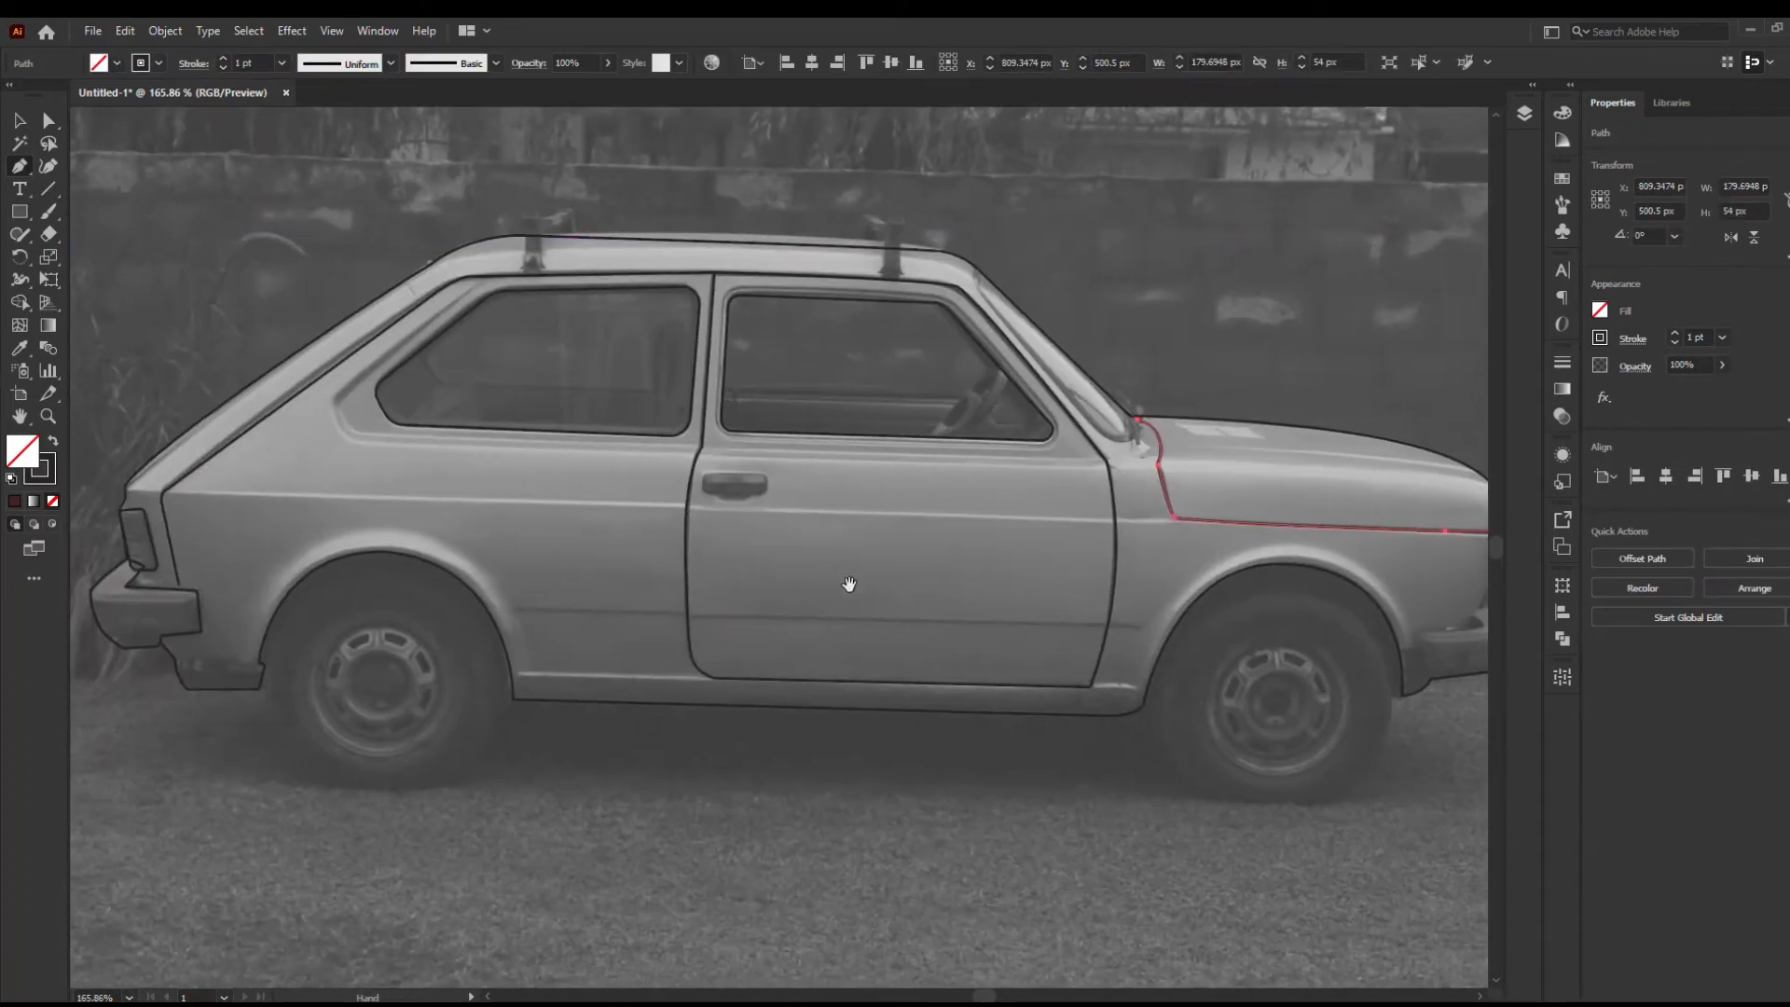
{"action": "left_click", "coordinate": [19, 211]}
{"action": "left_click", "coordinate": [102, 255]}
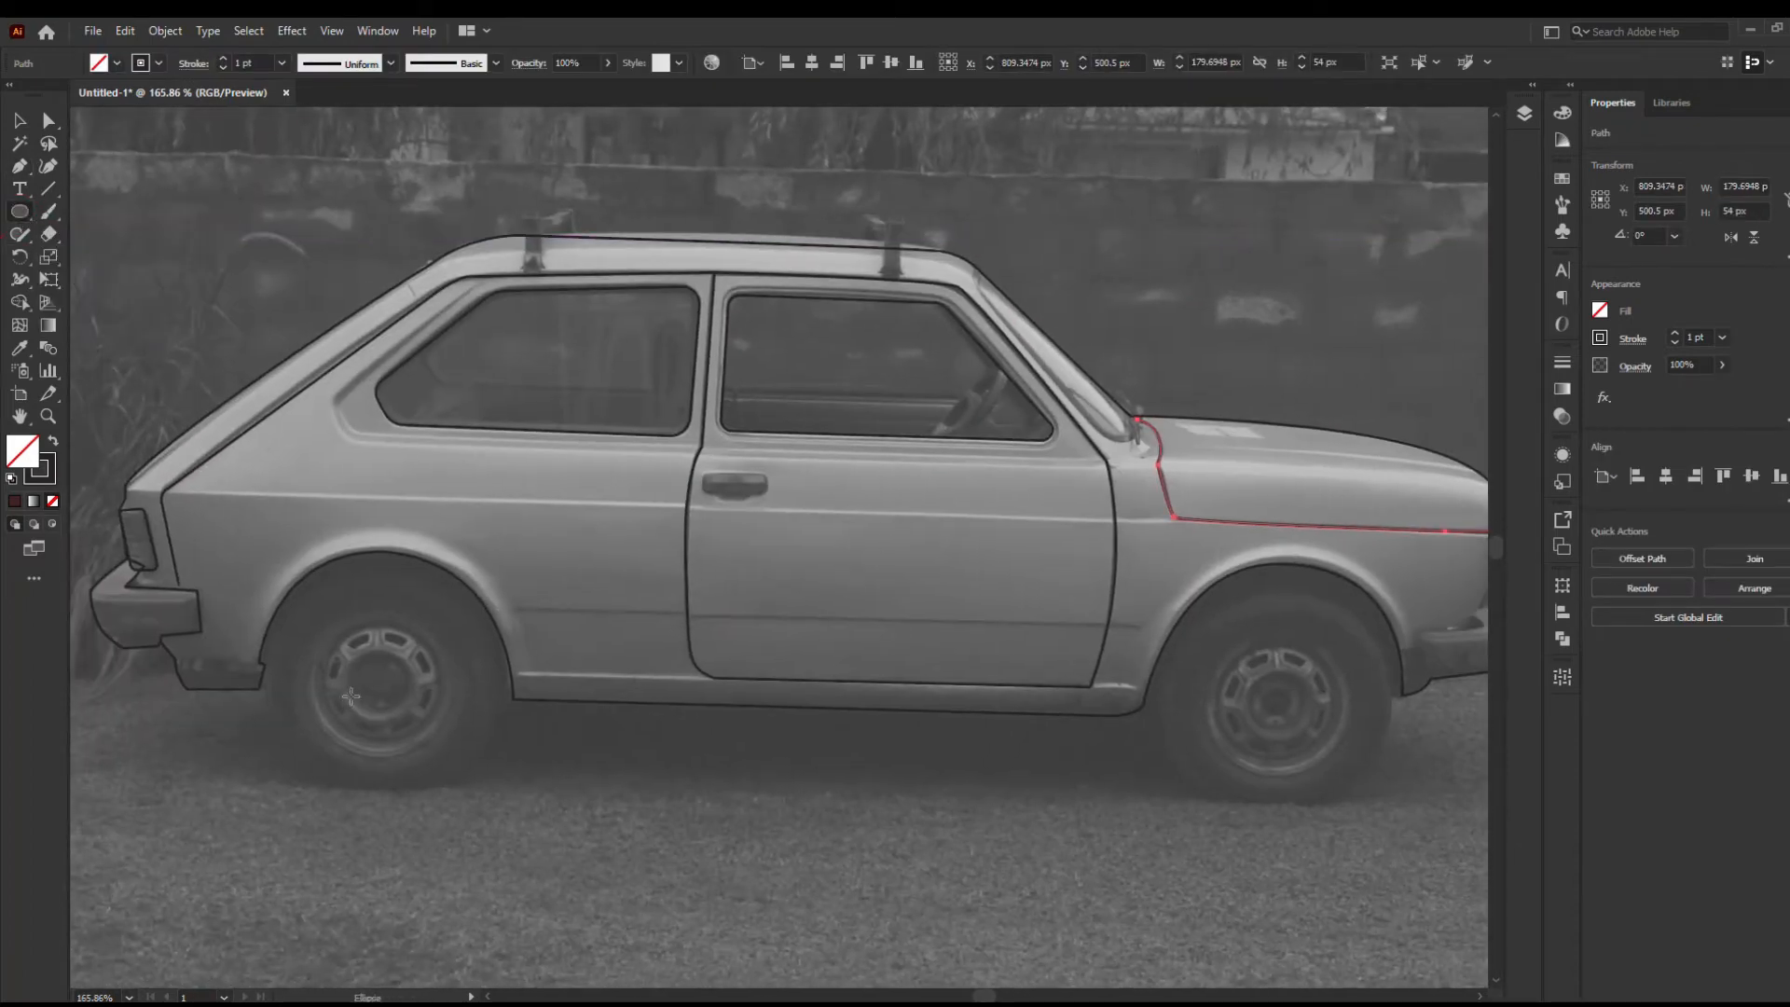
{"action": "left_click", "coordinate": [504, 797]}
{"action": "left_click", "coordinate": [955, 557]}
{"action": "left_click_drag", "start_coordinate": [318, 591], "coordinate": [495, 797]}
{"action": "key", "text": "v"}
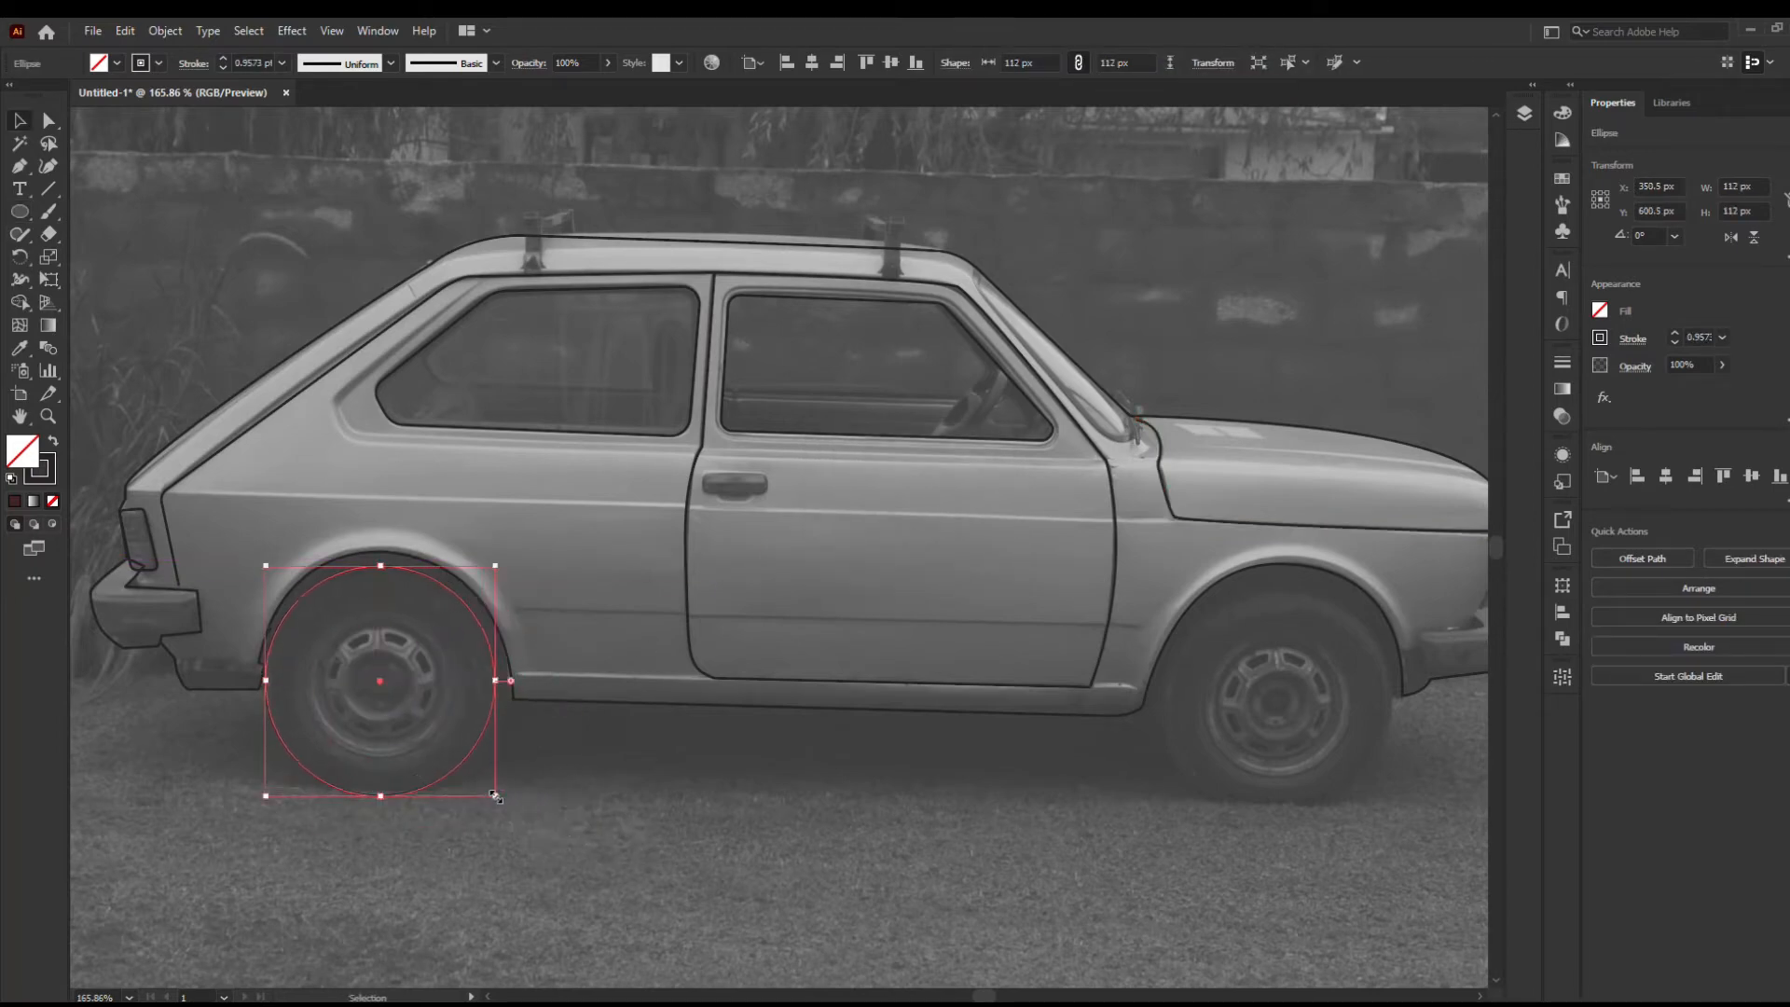
Place a copy of the rear tire's circle over the front tire
{"action": "left_click", "coordinate": [684, 804]}
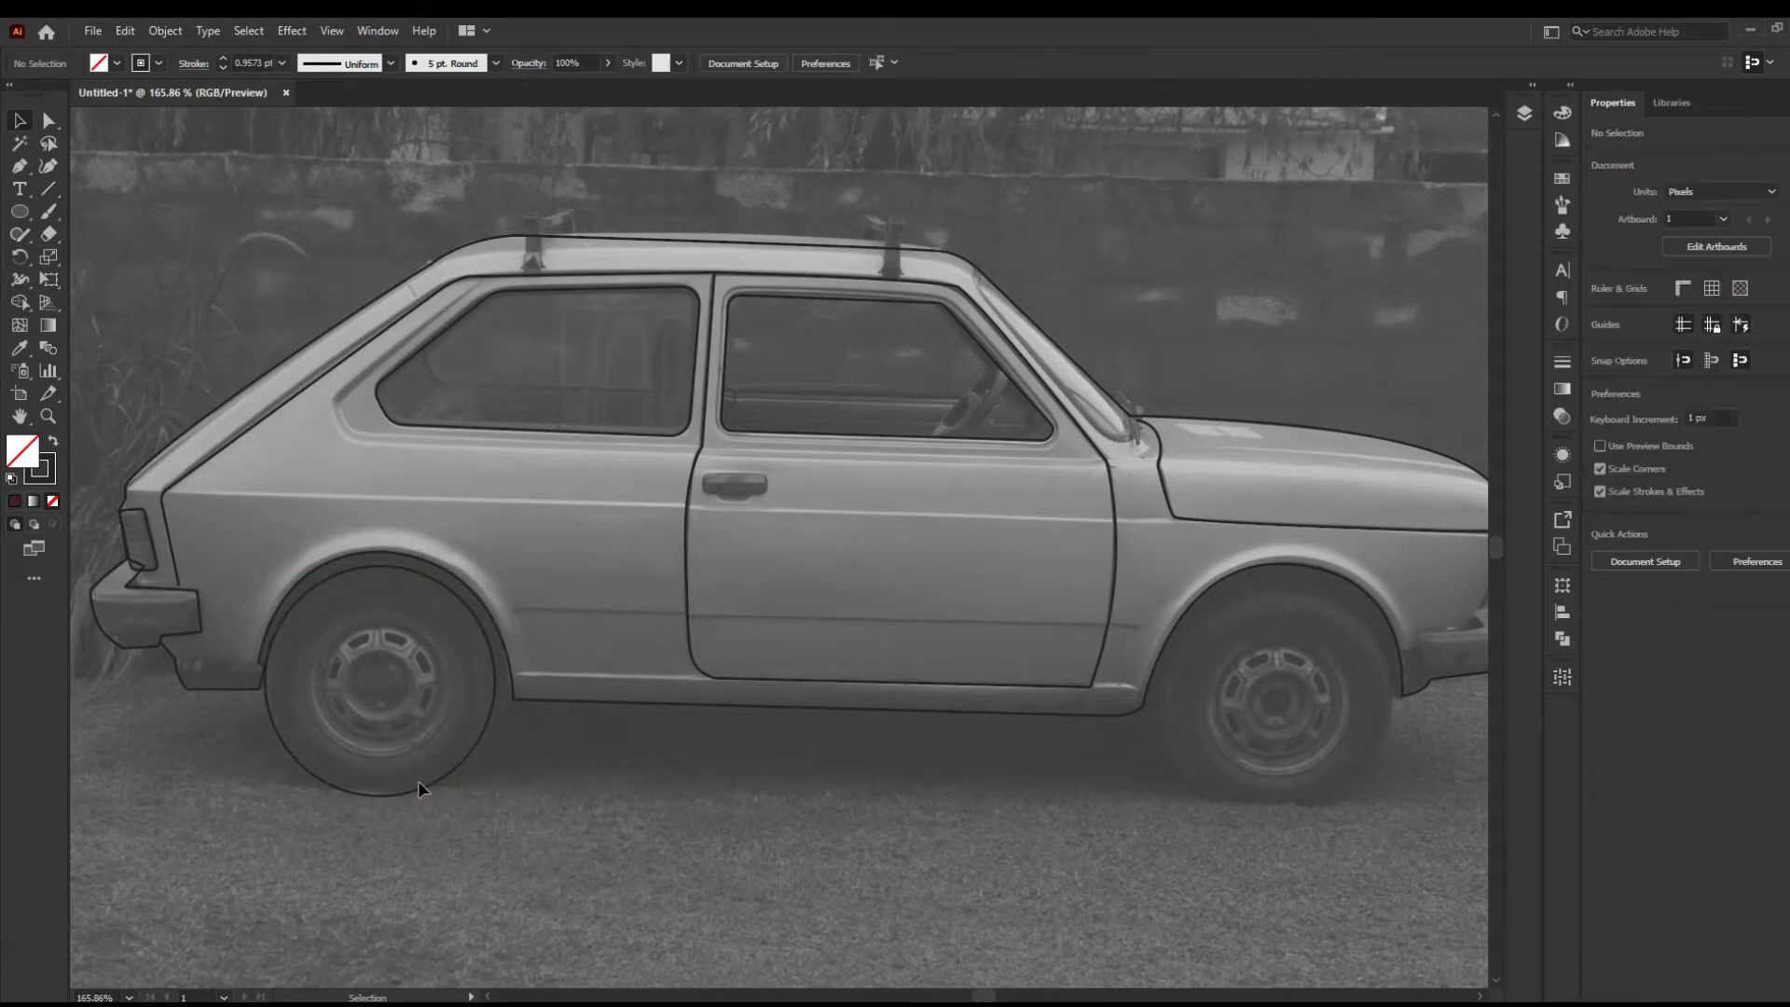
{"action": "left_click", "coordinate": [410, 789]}
{"action": "left_click_drag", "start_coordinate": [417, 794], "coordinate": [1308, 811]}
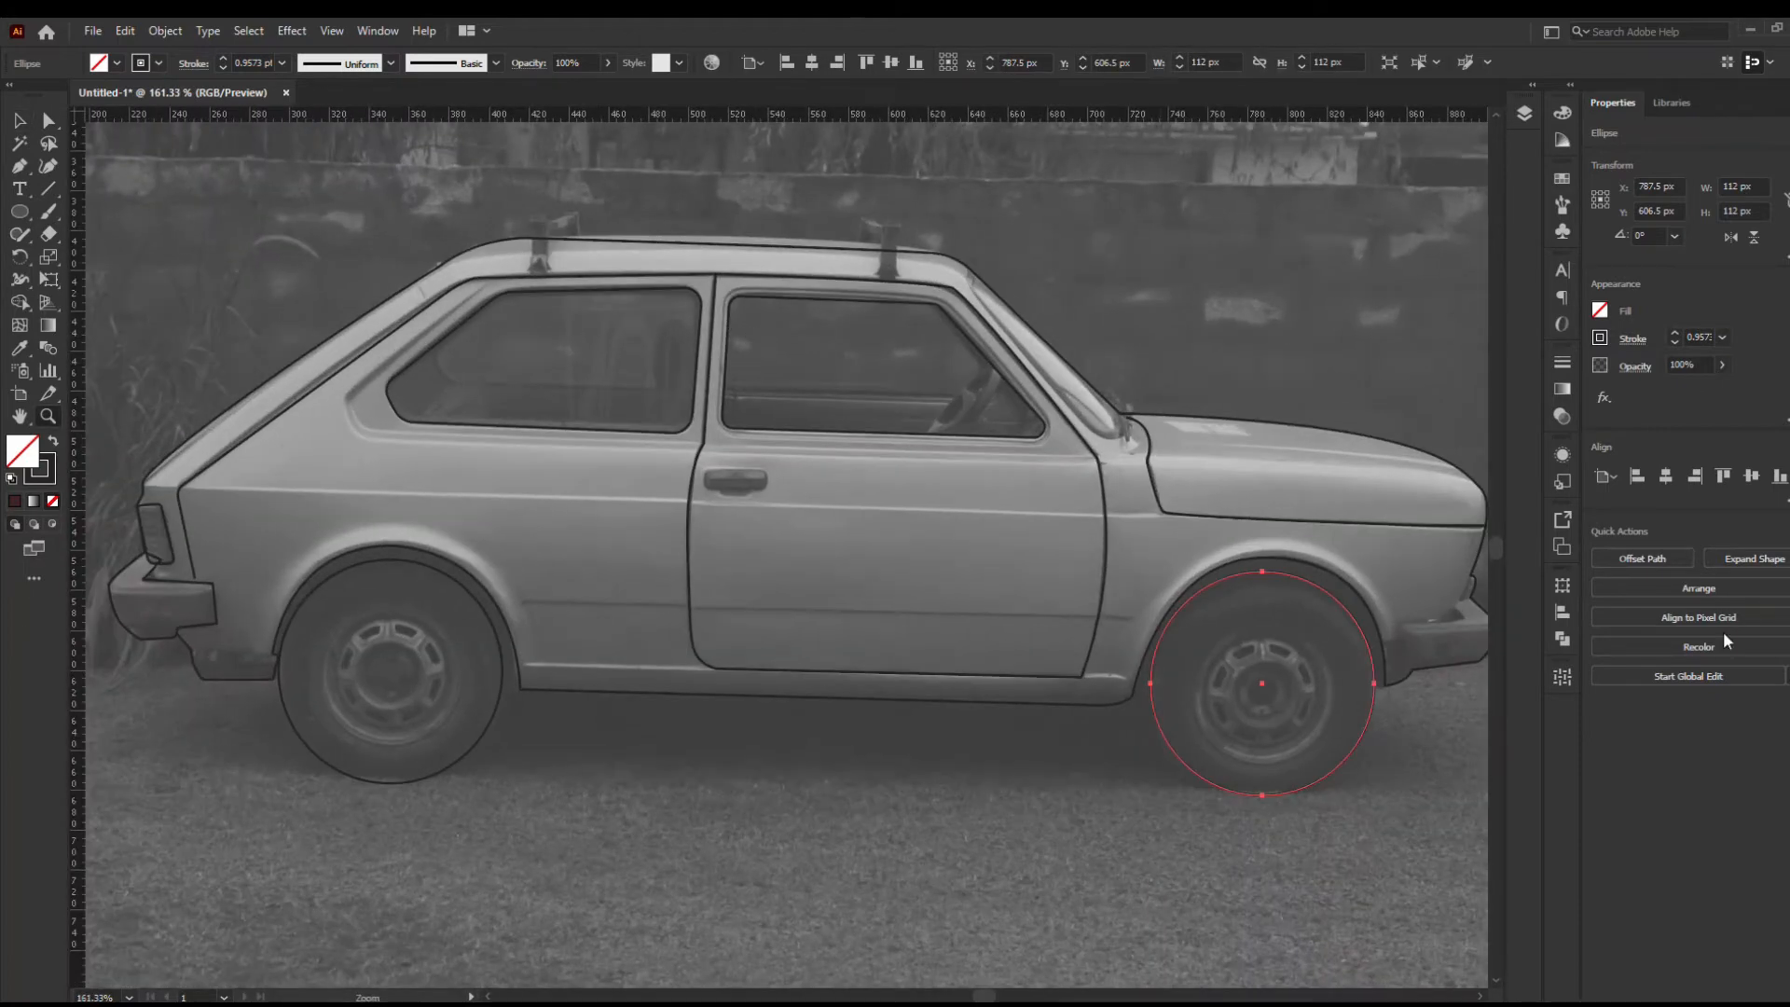
Check the traced line art by briefly hiding and showing Layer 1
{"action": "left_click", "coordinate": [1525, 113]}
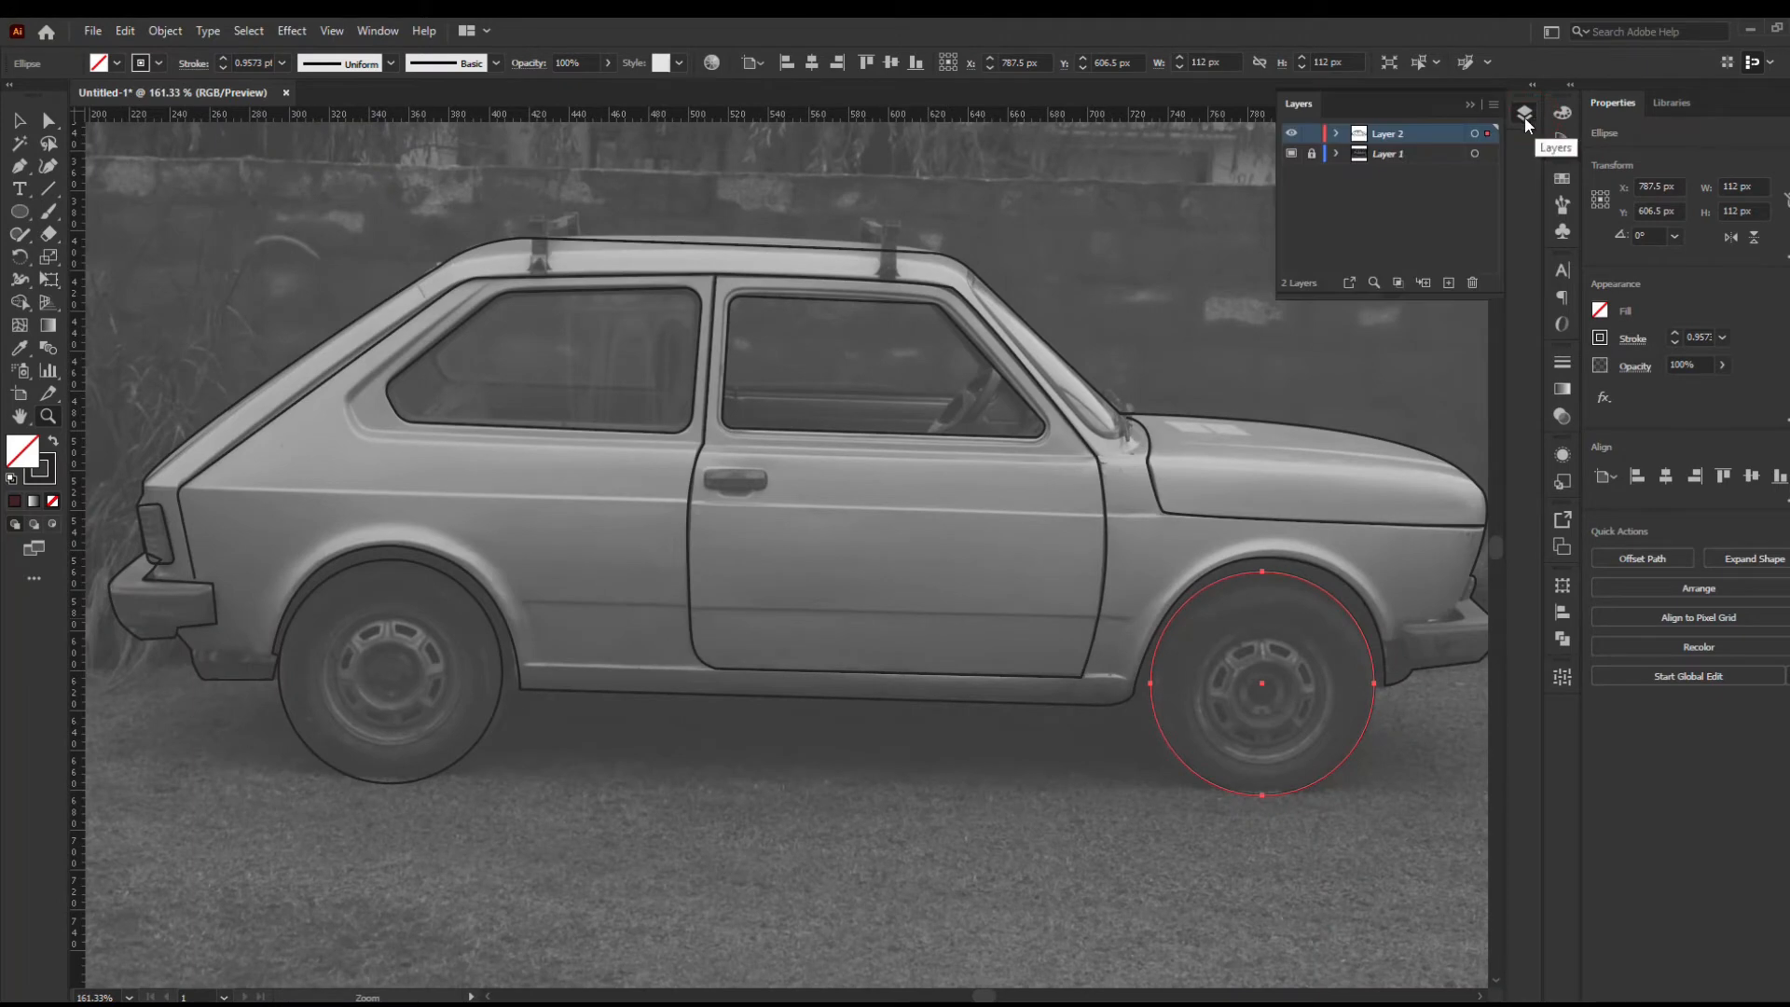
{"action": "left_click", "coordinate": [1292, 154]}
{"action": "left_click", "coordinate": [1291, 154]}
Nudge the rear tire's circle slightly so it fits the photographed tire
{"action": "left_click_drag", "start_coordinate": [353, 611], "coordinate": [509, 576]}
{"action": "key", "text": "ctrl+shift+w"}
{"action": "key", "text": "ctrl+shift+w"}
{"action": "key", "text": "v"}
{"action": "left_click_drag", "start_coordinate": [729, 714], "coordinate": [735, 712]}
{"action": "left_click", "coordinate": [811, 731]}
{"action": "key", "text": "m"}
{"action": "left_click_drag", "start_coordinate": [593, 604], "coordinate": [695, 722]}
{"action": "key", "text": "ctrl+z"}
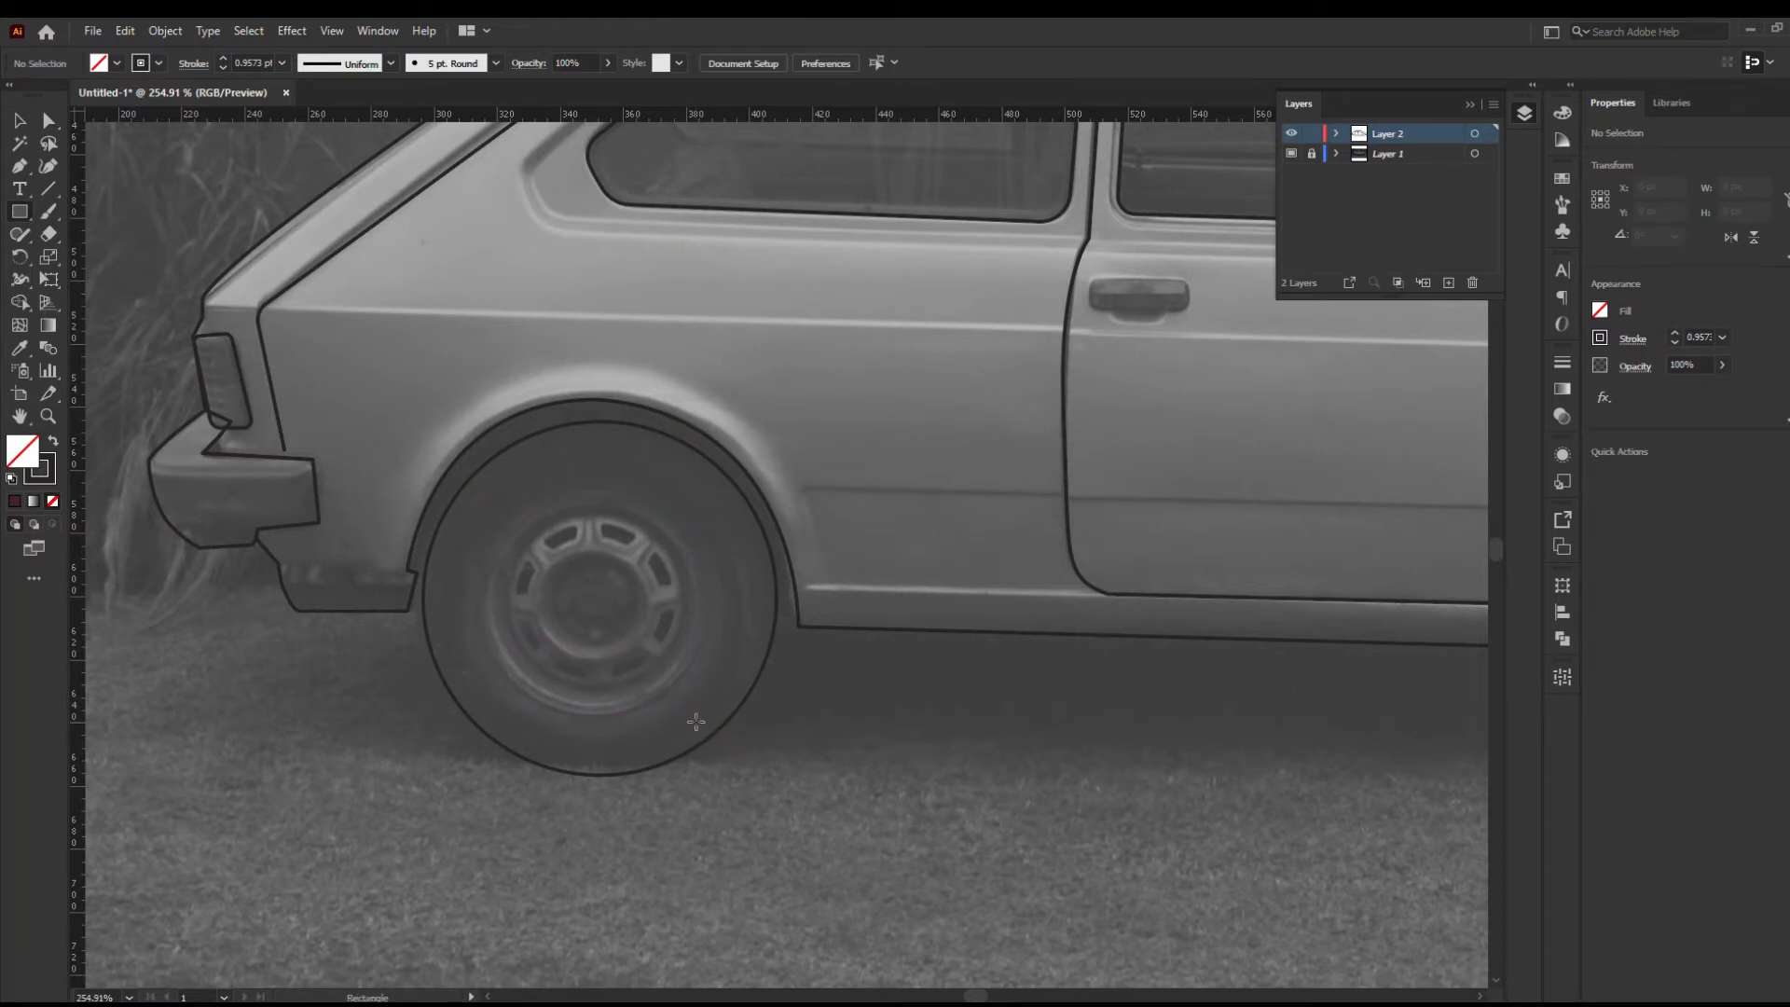
Draw a circle about 60 px in diameter over the rear wheel's rim and center-align it horizontally and vertically with the tire circle
{"action": "key", "text": "l"}
{"action": "left_click_drag", "start_coordinate": [512, 495], "coordinate": [700, 683]}
{"action": "key", "text": "v"}
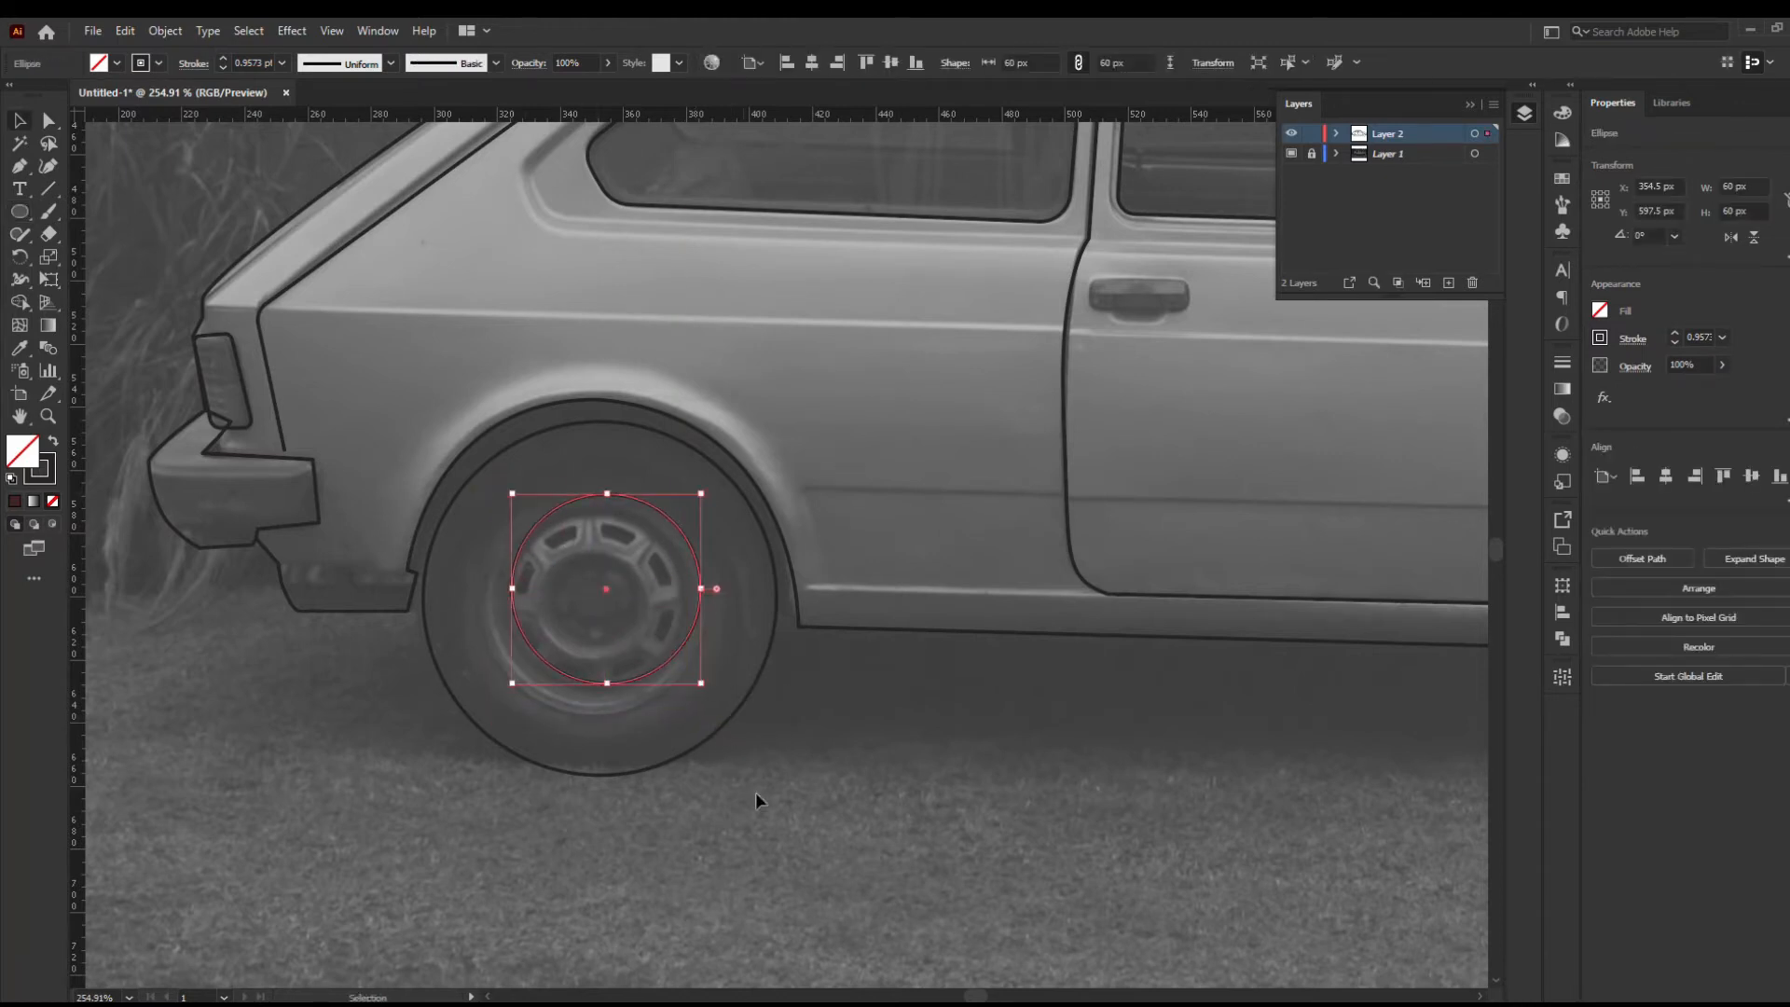
{"action": "left_click_drag", "start_coordinate": [755, 792], "coordinate": [601, 587]}
{"action": "left_click", "coordinate": [812, 63]}
{"action": "left_click", "coordinate": [890, 62]}
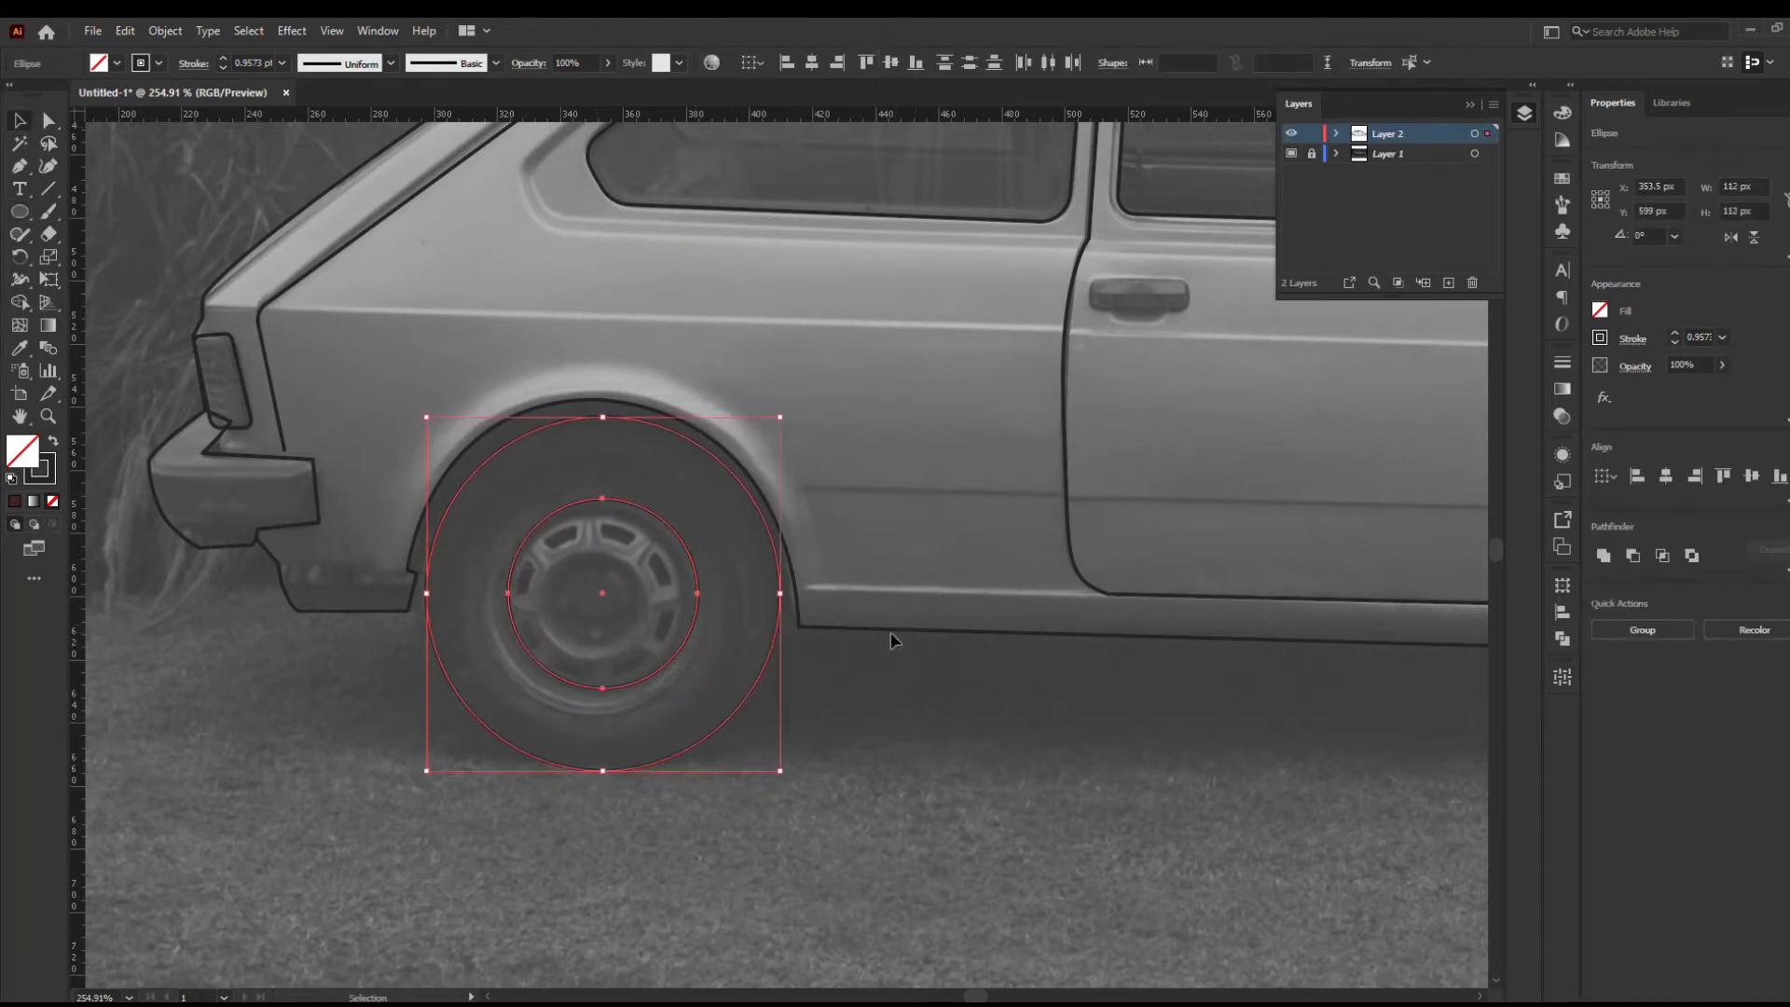
Scale both rear wheel circles down to an outer diameter of about 105.5 px, then enlarge the inner one to about 70.5 px
{"action": "left_click_drag", "start_coordinate": [780, 417], "coordinate": [759, 437]}
{"action": "left_click", "coordinate": [827, 720]}
{"action": "left_click", "coordinate": [652, 671]}
{"action": "mouse_move", "coordinate": [681, 693]}
{"action": "left_mouse_down"}
{"action": "mouse_move", "coordinate": [748, 729]}
{"action": "mouse_move", "coordinate": [709, 717]}
{"action": "left_mouse_up"}
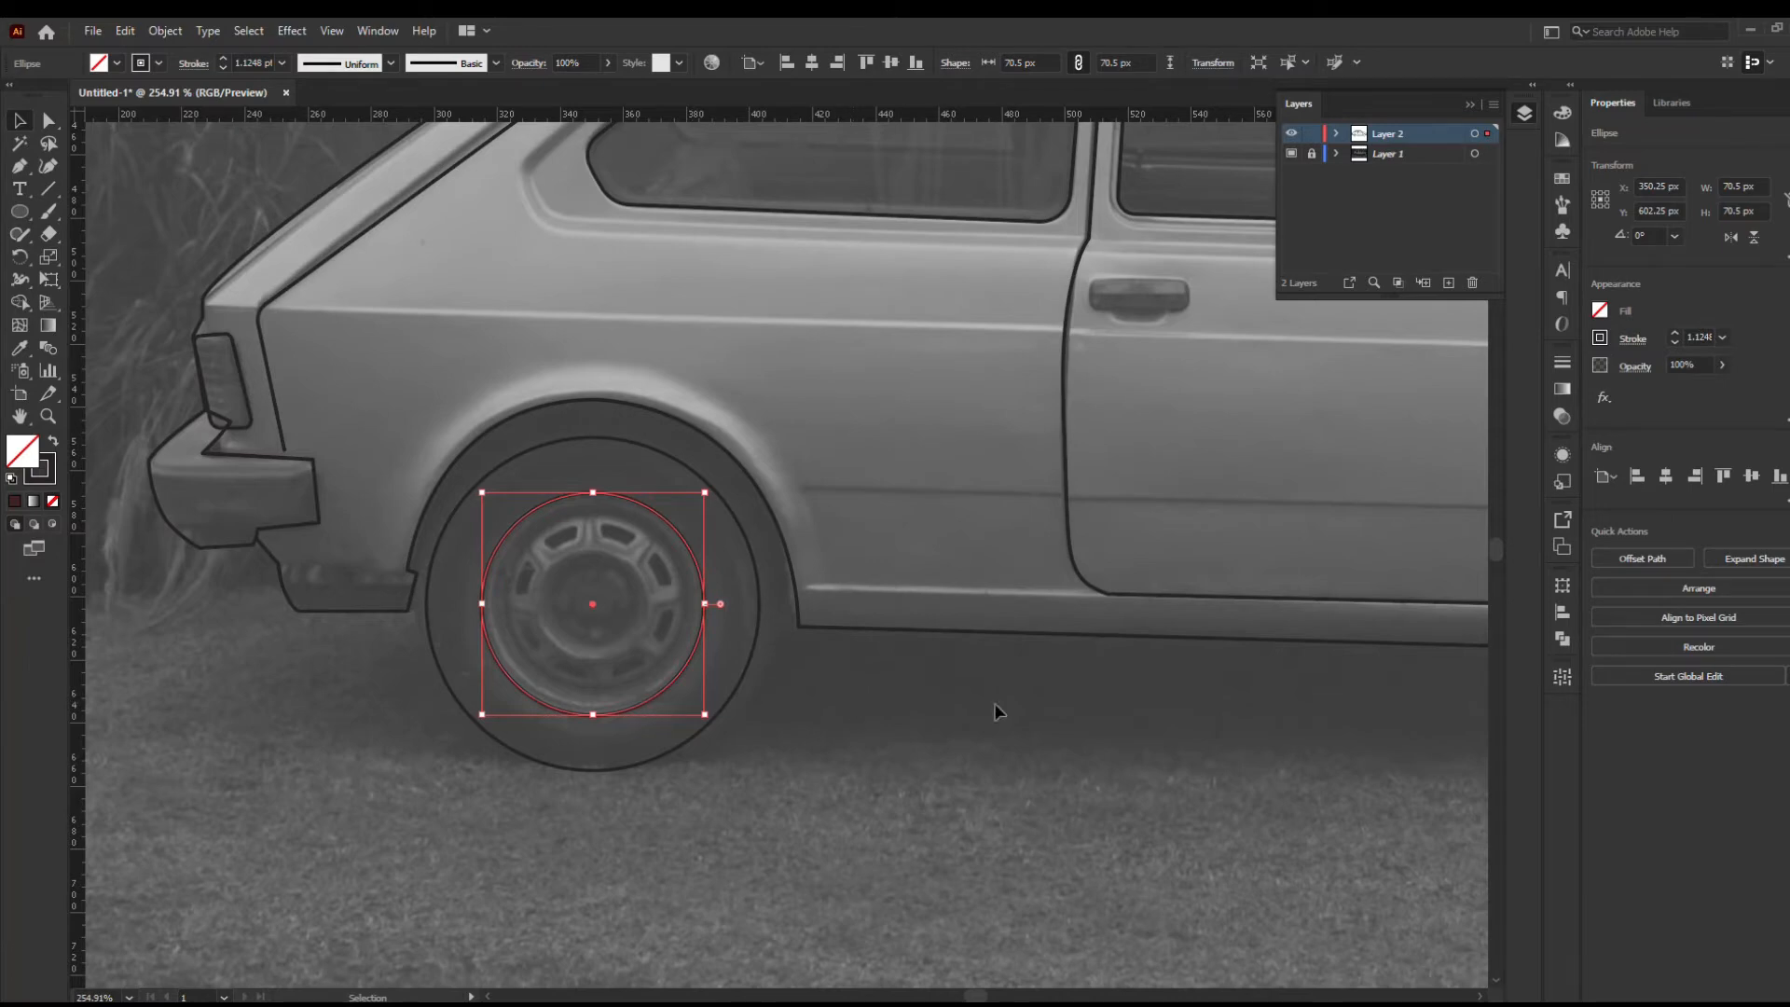
{"action": "key", "text": "z"}
{"action": "left_click_drag", "start_coordinate": [633, 702], "coordinate": [815, 759]}
{"action": "left_click_drag", "start_coordinate": [599, 667], "coordinate": [660, 704]}
{"action": "key", "text": "o"}
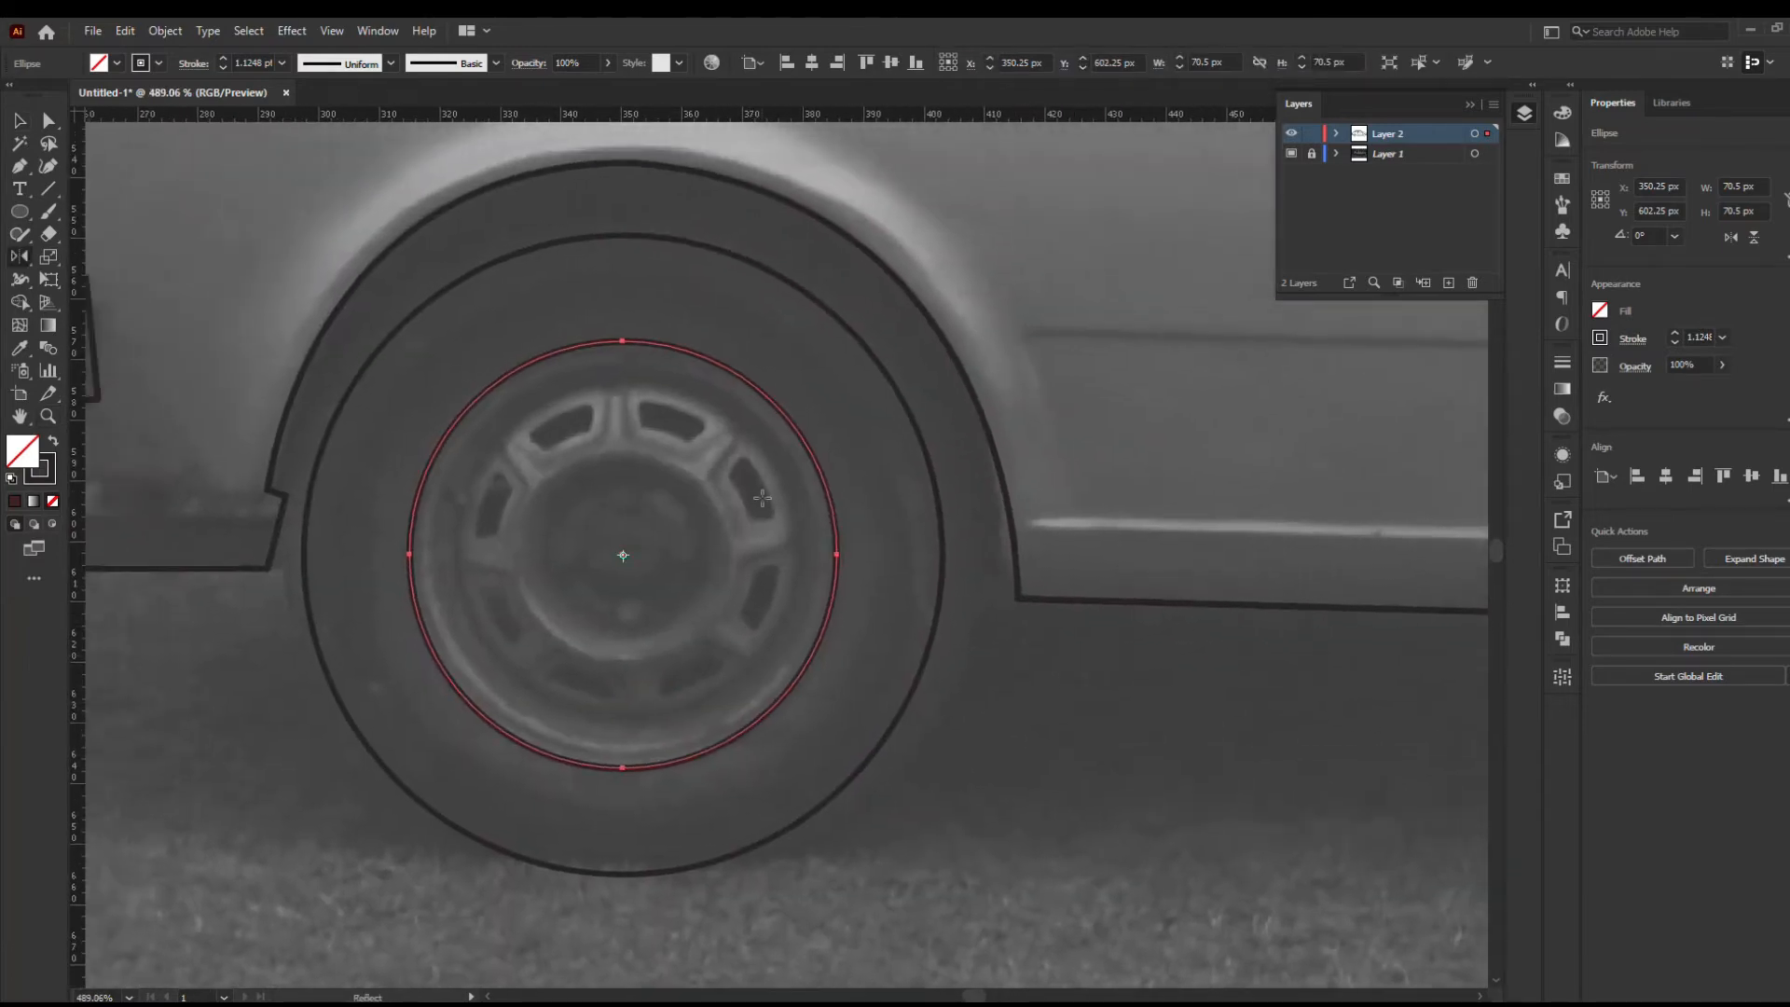
{"action": "left_click", "coordinate": [48, 120]}
{"action": "left_click", "coordinate": [427, 303]}
{"action": "left_click", "coordinate": [494, 387]}
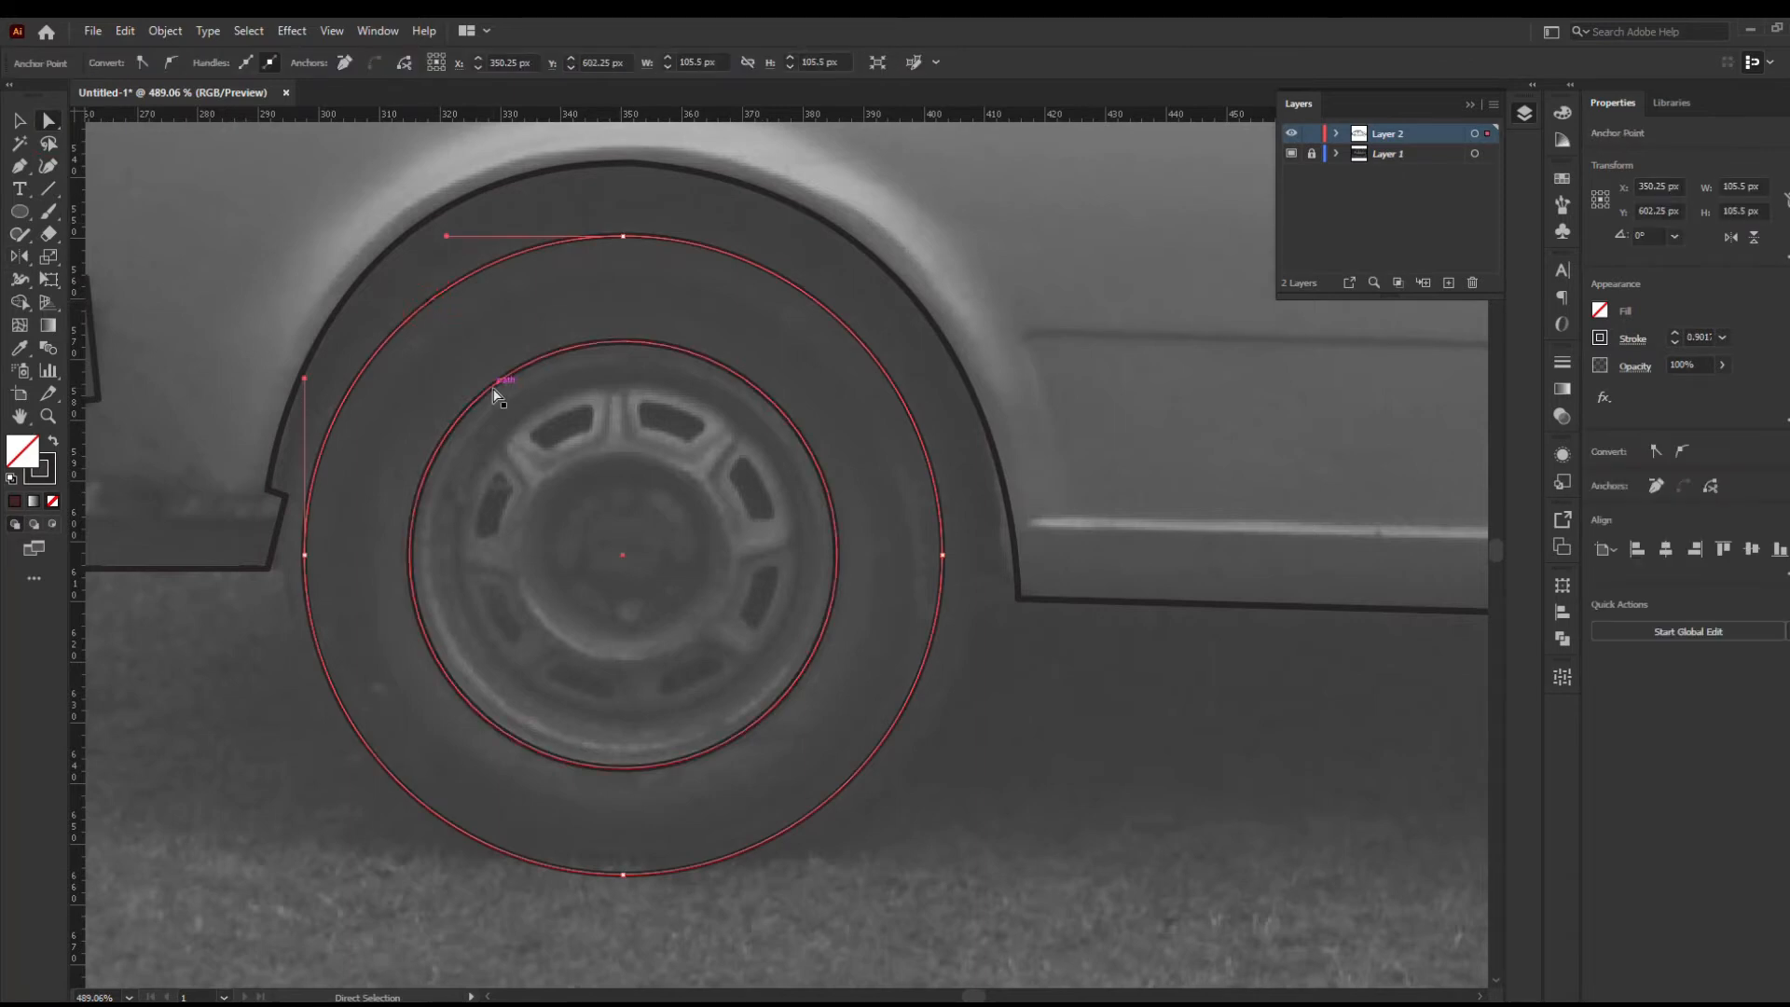
{"action": "key", "text": "v"}
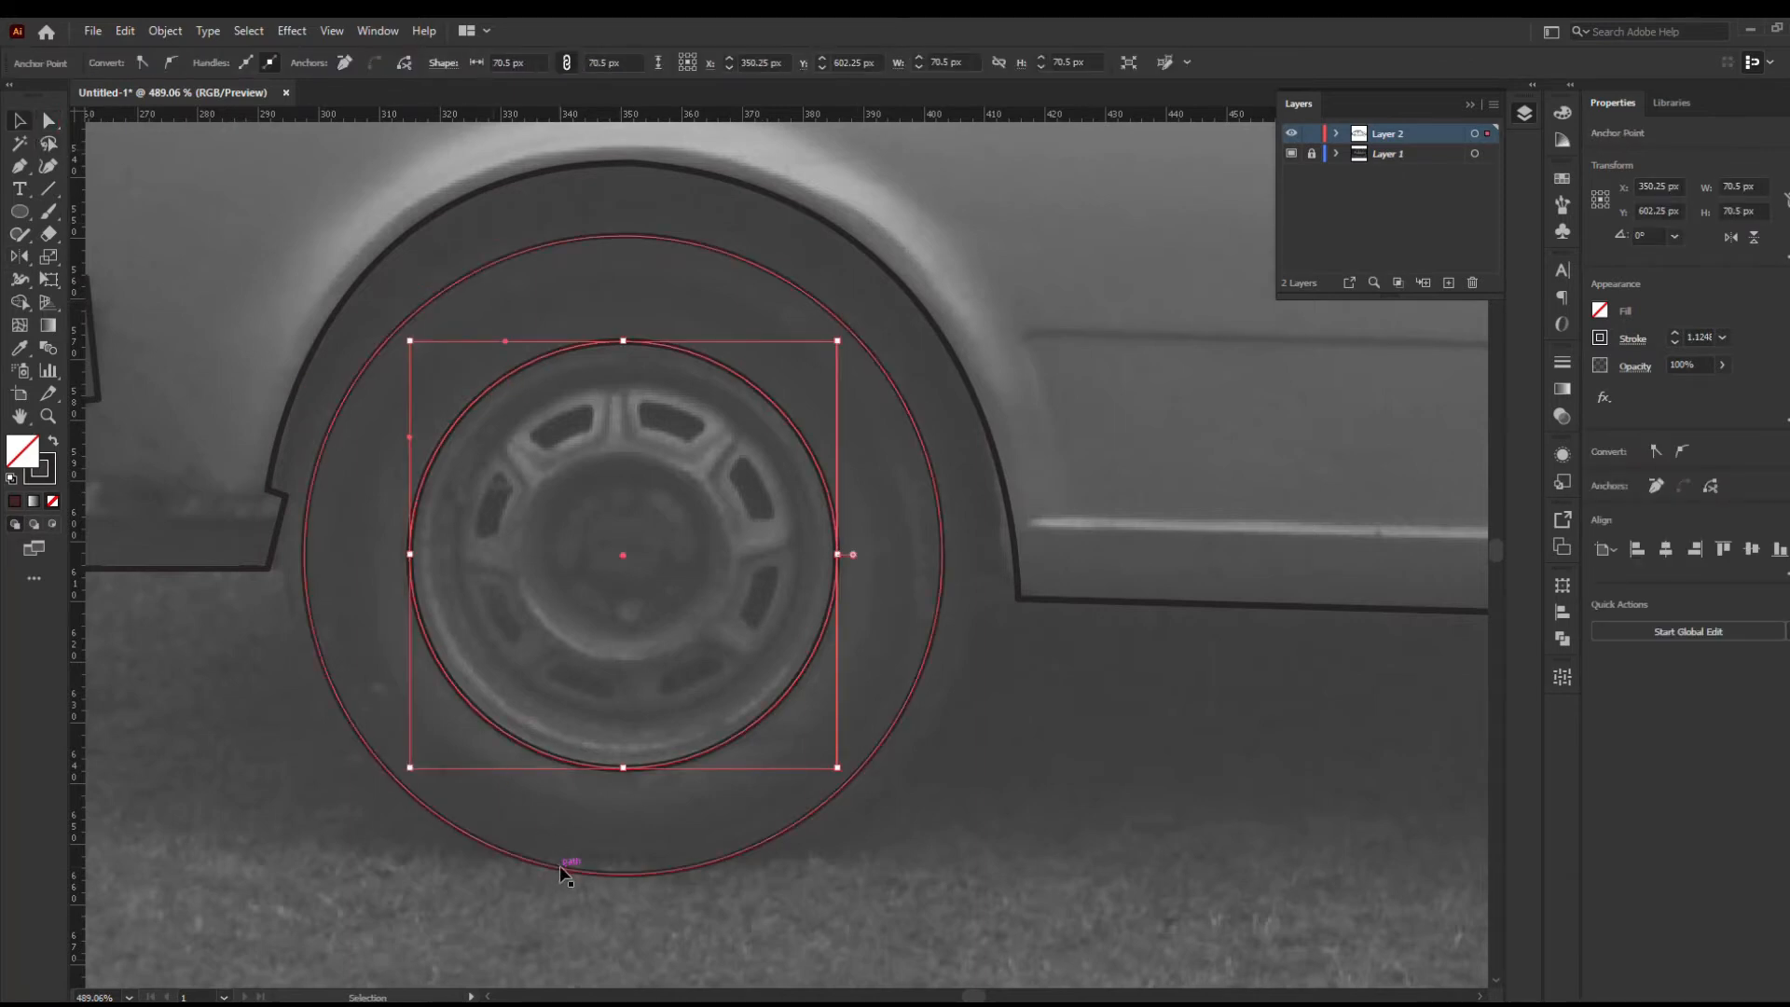
{"action": "left_click", "coordinate": [552, 824]}
{"action": "left_click", "coordinate": [561, 759]}
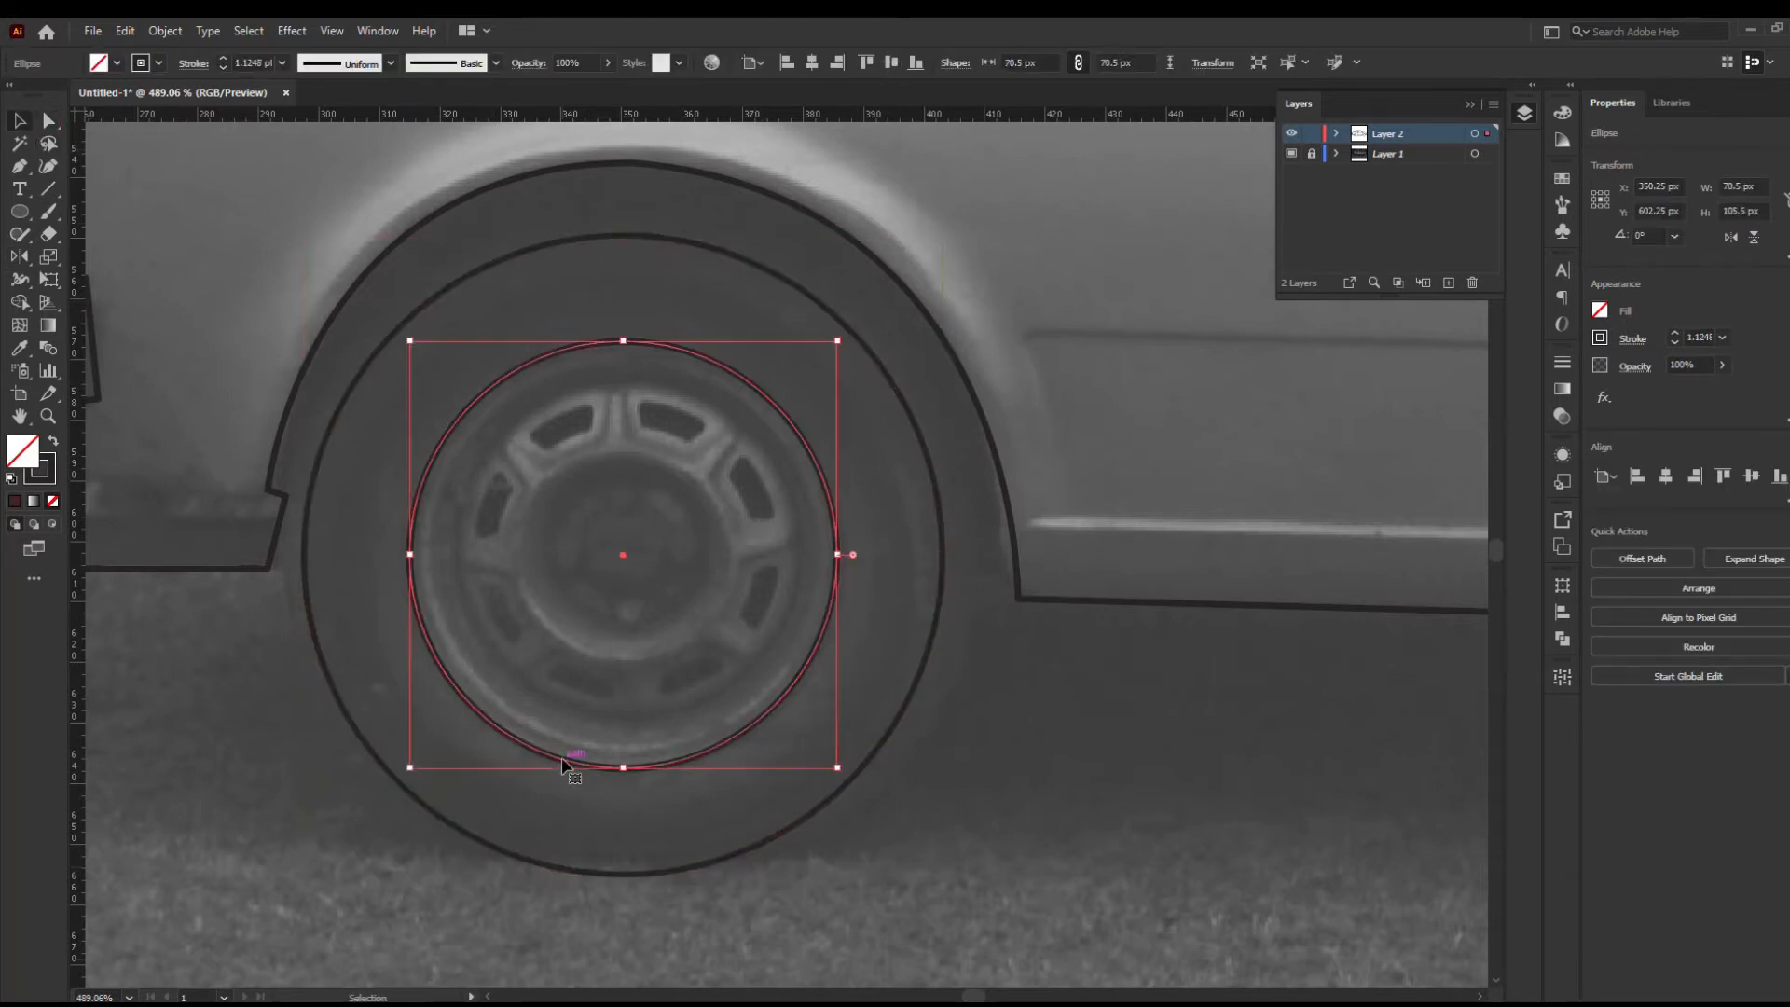
{"action": "left_click", "coordinate": [551, 853], "text": "shift"}
{"action": "key", "text": "shift+m"}
{"action": "key", "text": "v"}
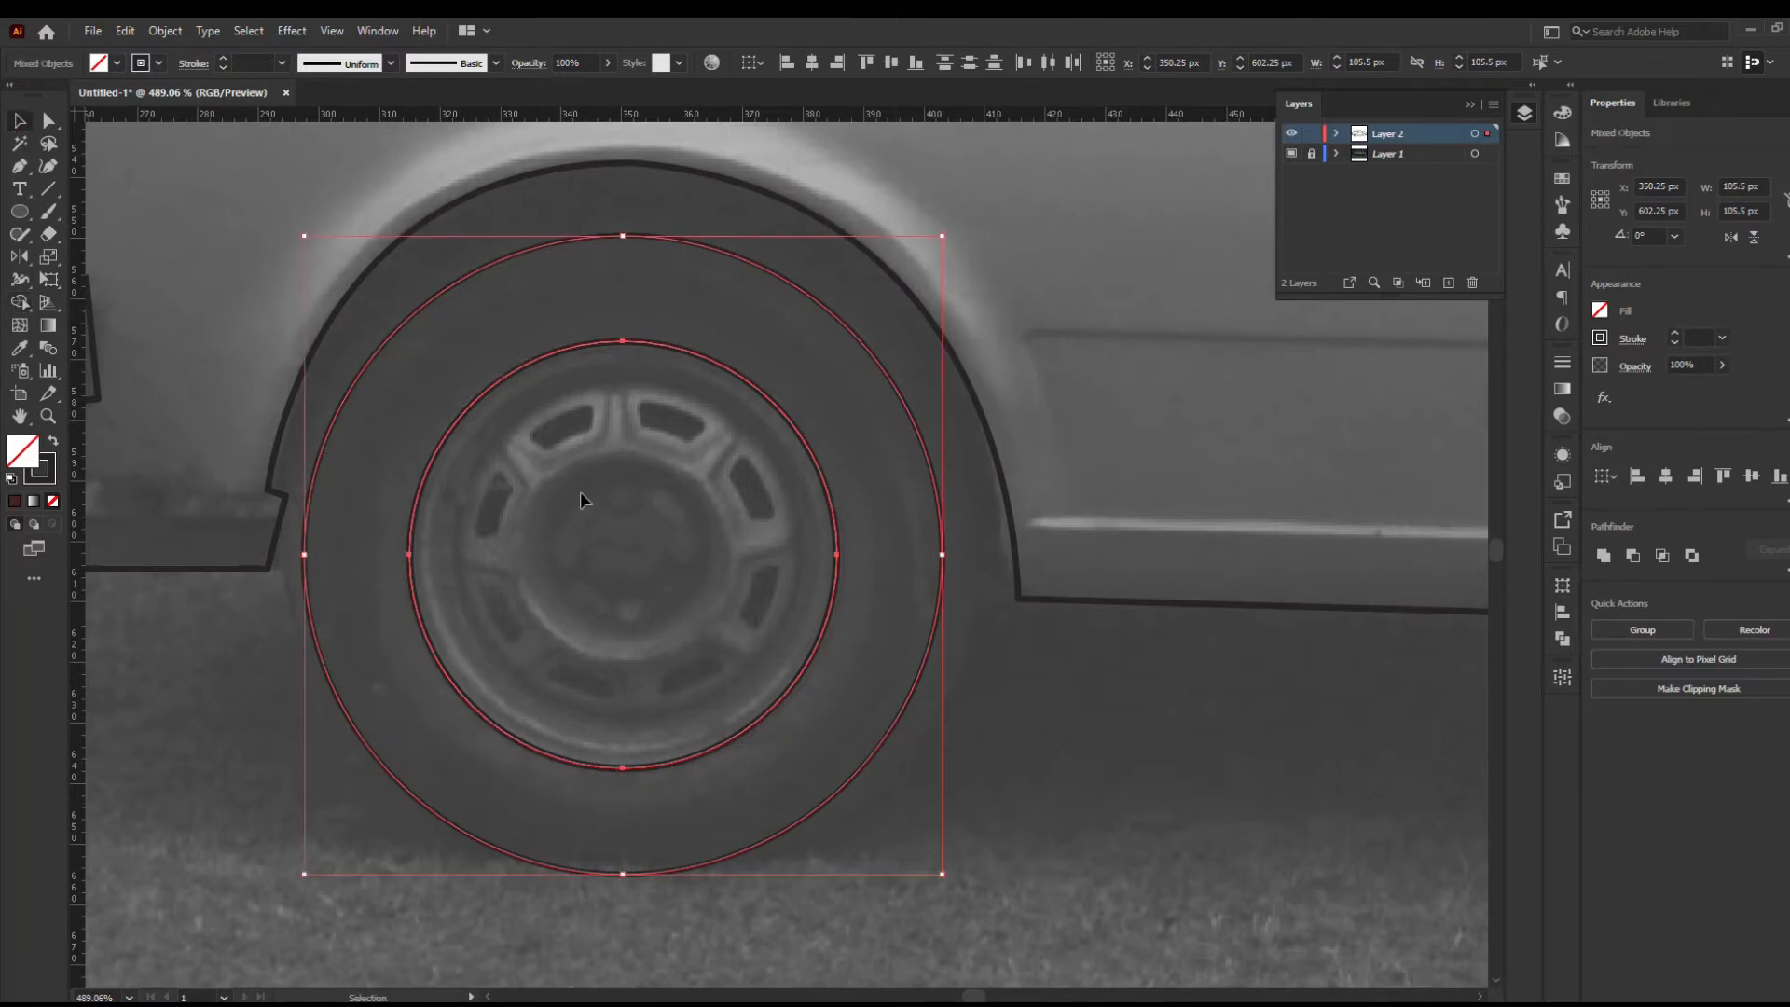
Combine the rear wheel's two concentric circles into a compound path and leave nothing selected
{"action": "left_click", "coordinate": [452, 429]}
{"action": "left_click", "coordinate": [337, 412], "text": "shift"}
{"action": "key", "text": "ctrl+8"}
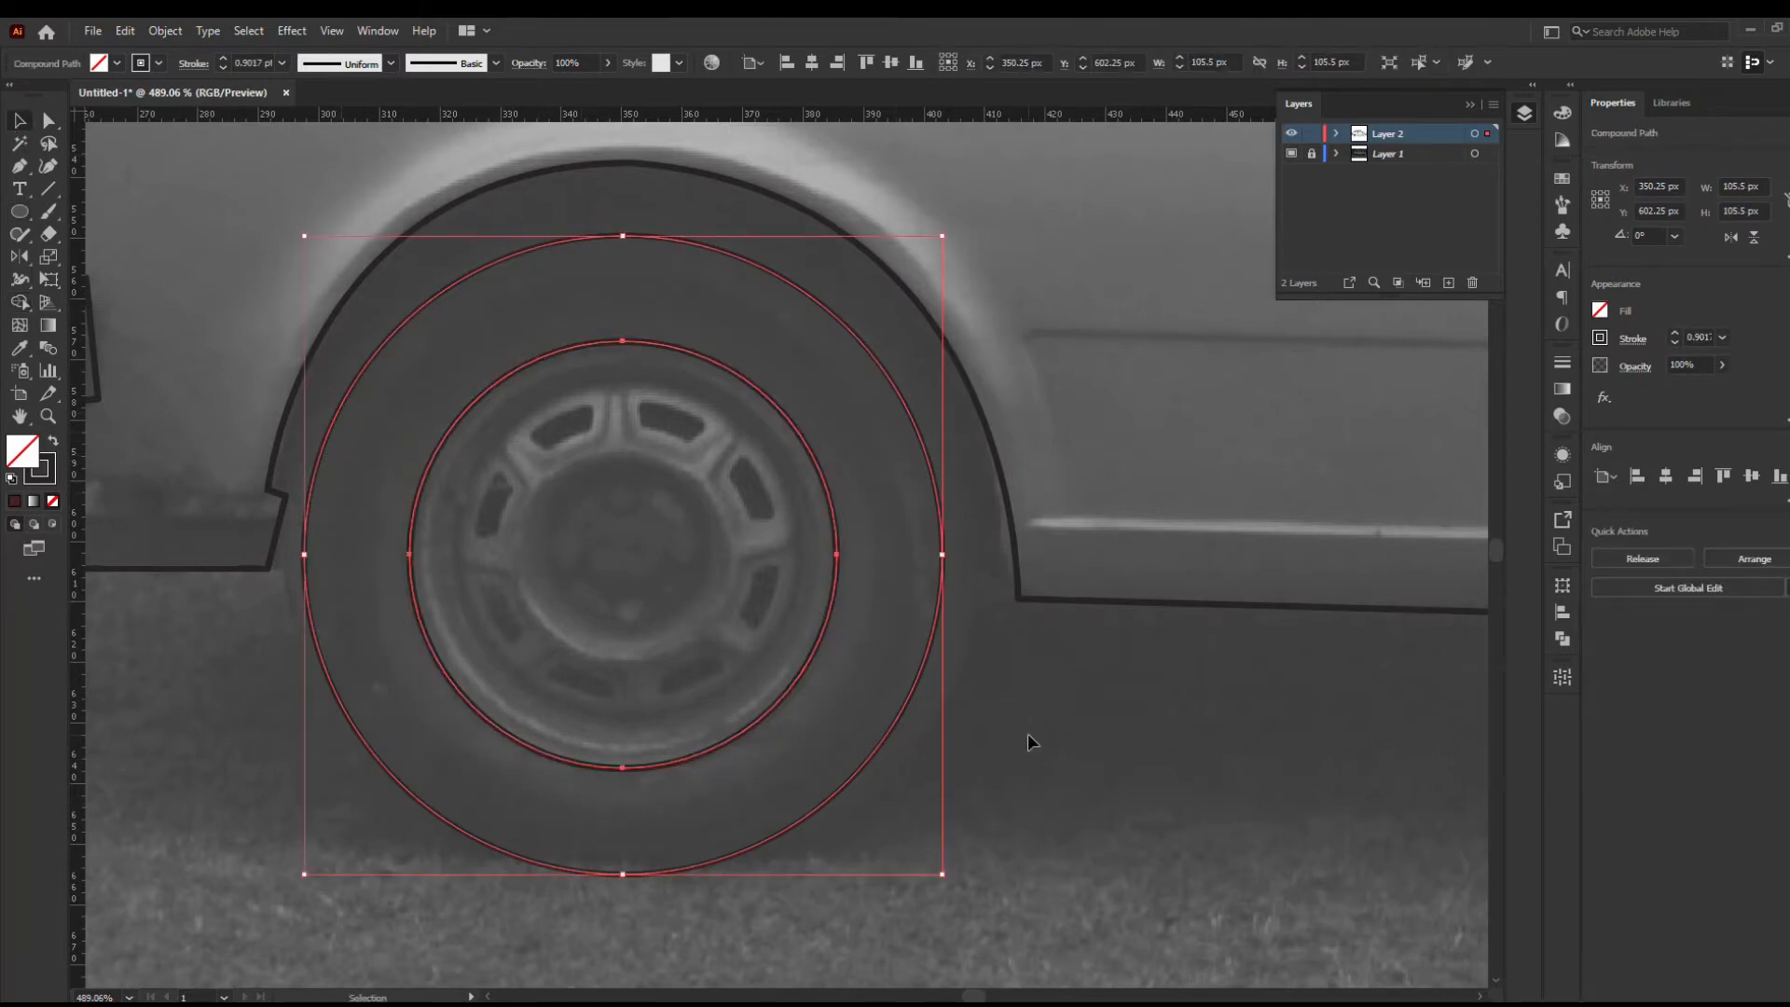
{"action": "left_click", "coordinate": [1028, 733]}
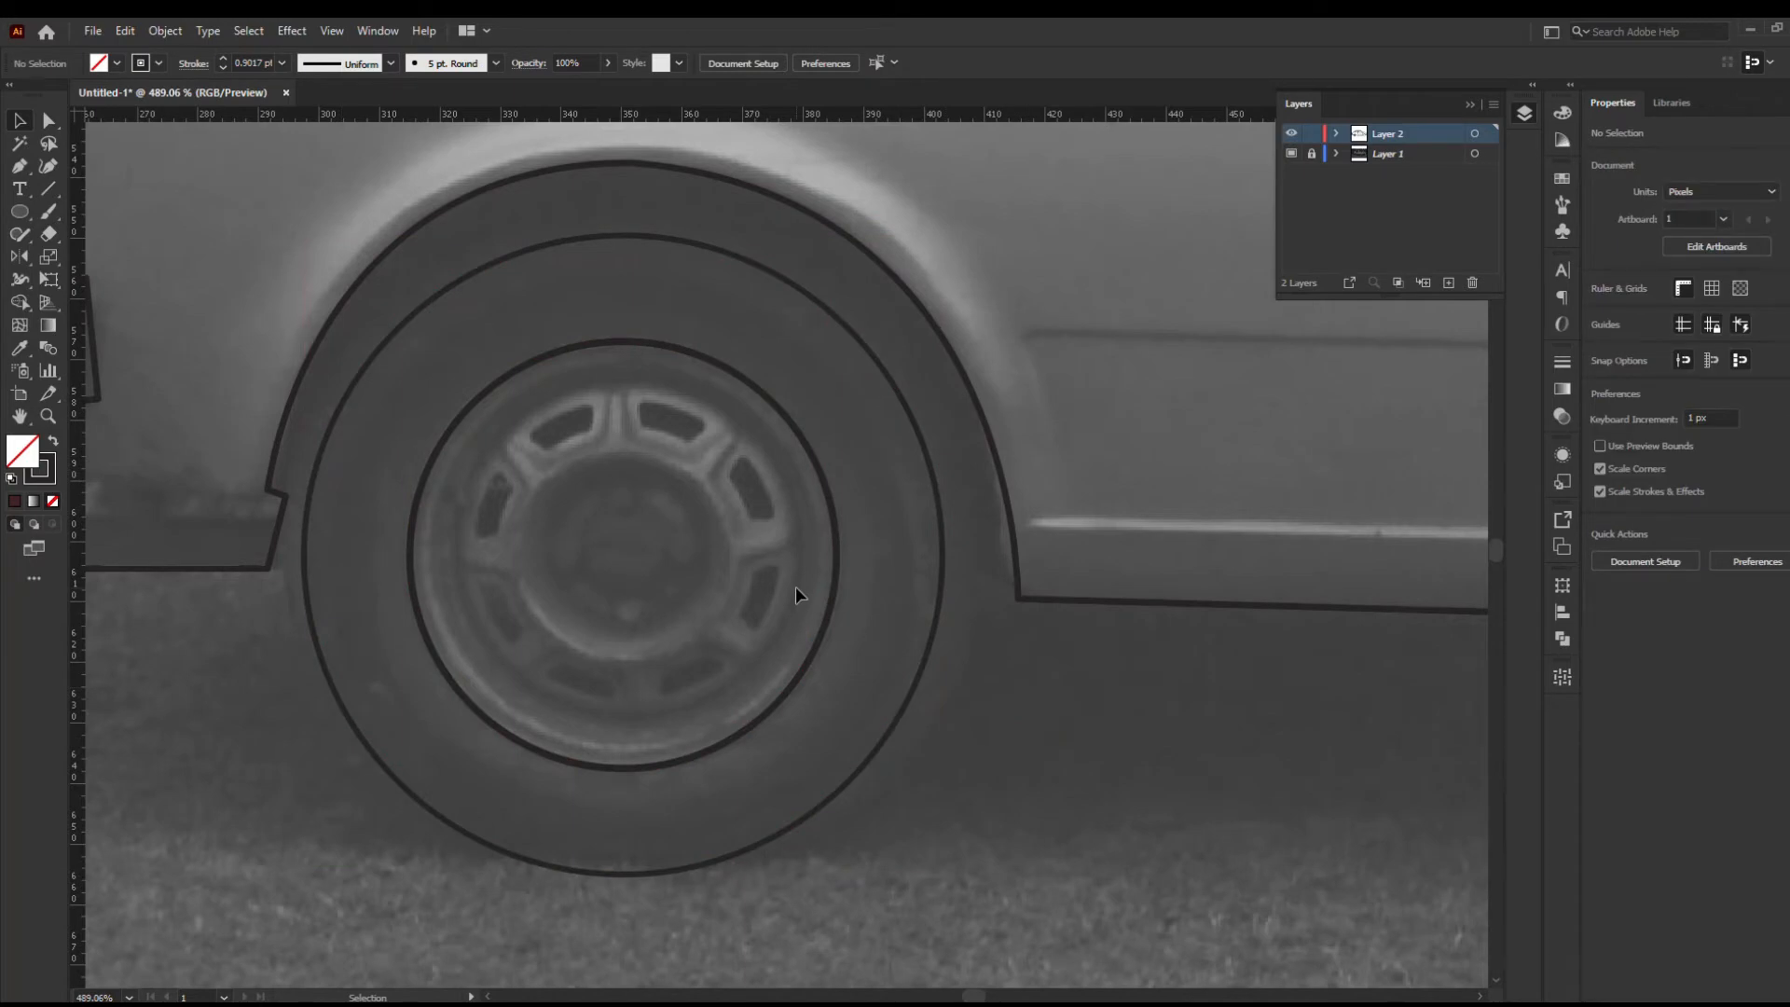
Create a new layer between Layer 1 and Layer 2 and lock Layer 2
{"action": "key", "text": "z"}
{"action": "left_click_drag", "start_coordinate": [1166, 727], "coordinate": [830, 717]}
{"action": "left_click_drag", "start_coordinate": [1314, 659], "coordinate": [961, 652]}
{"action": "left_click", "coordinate": [1414, 153]}
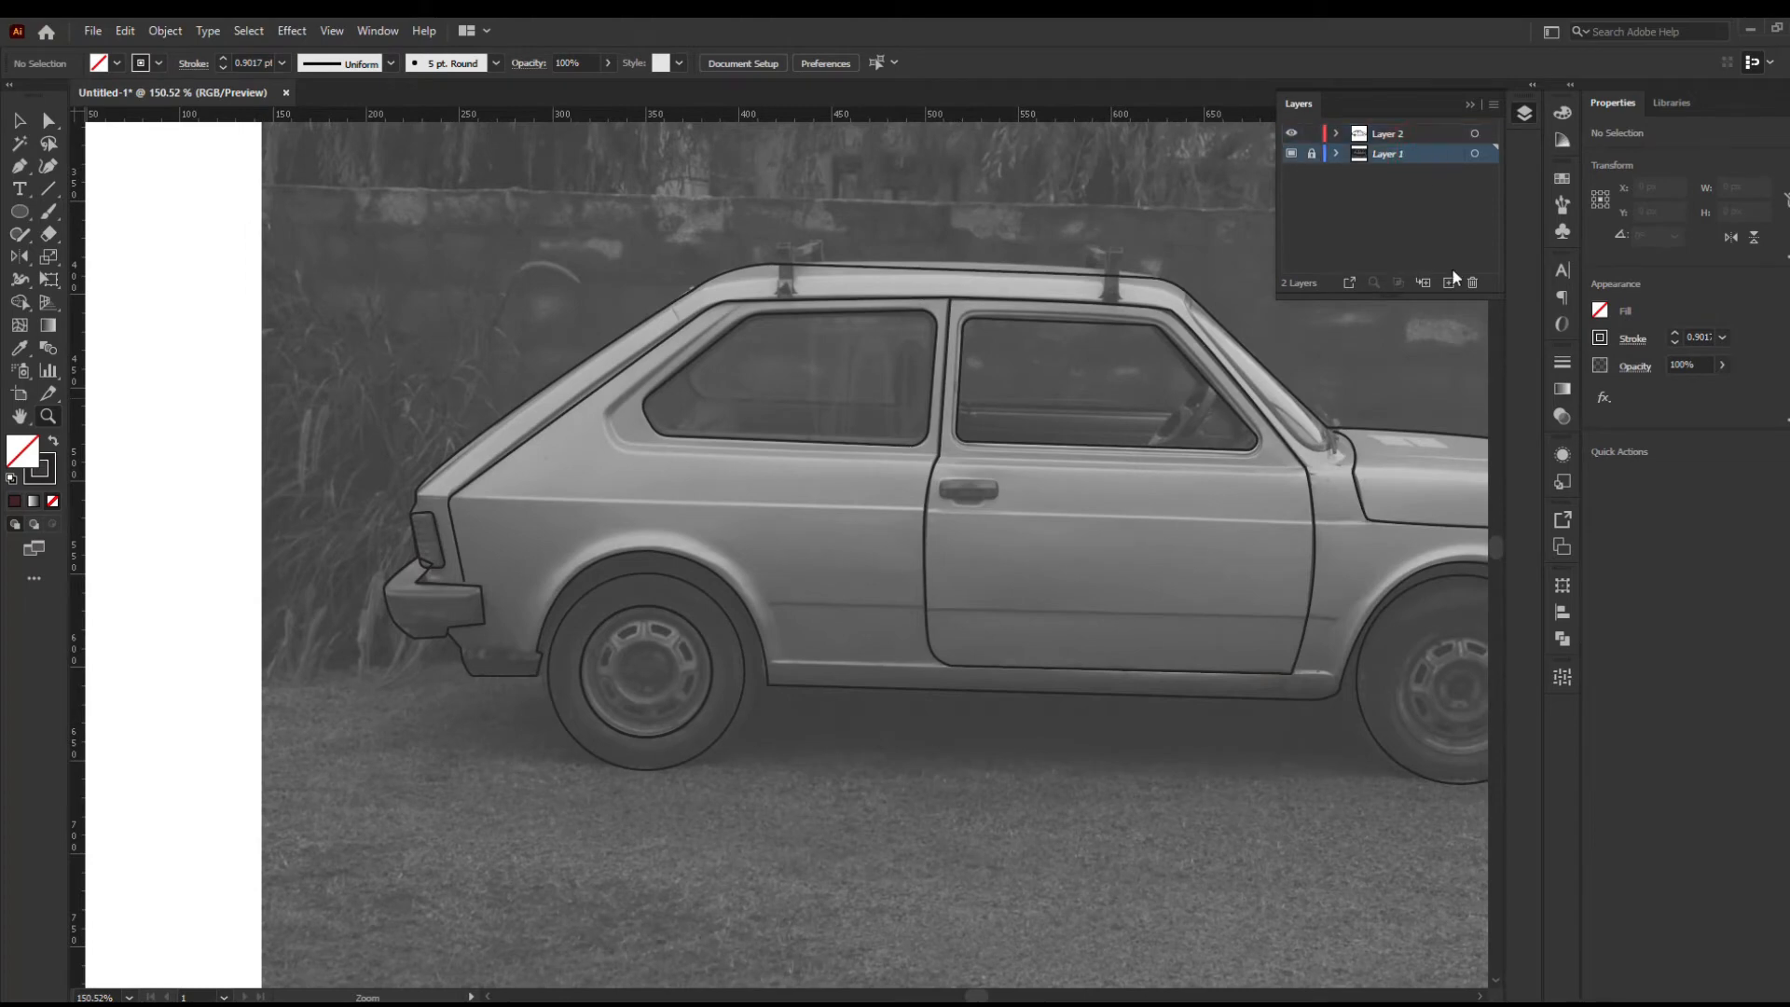
{"action": "left_click", "coordinate": [1448, 283]}
{"action": "left_click_drag", "start_coordinate": [1039, 464], "coordinate": [962, 464]}
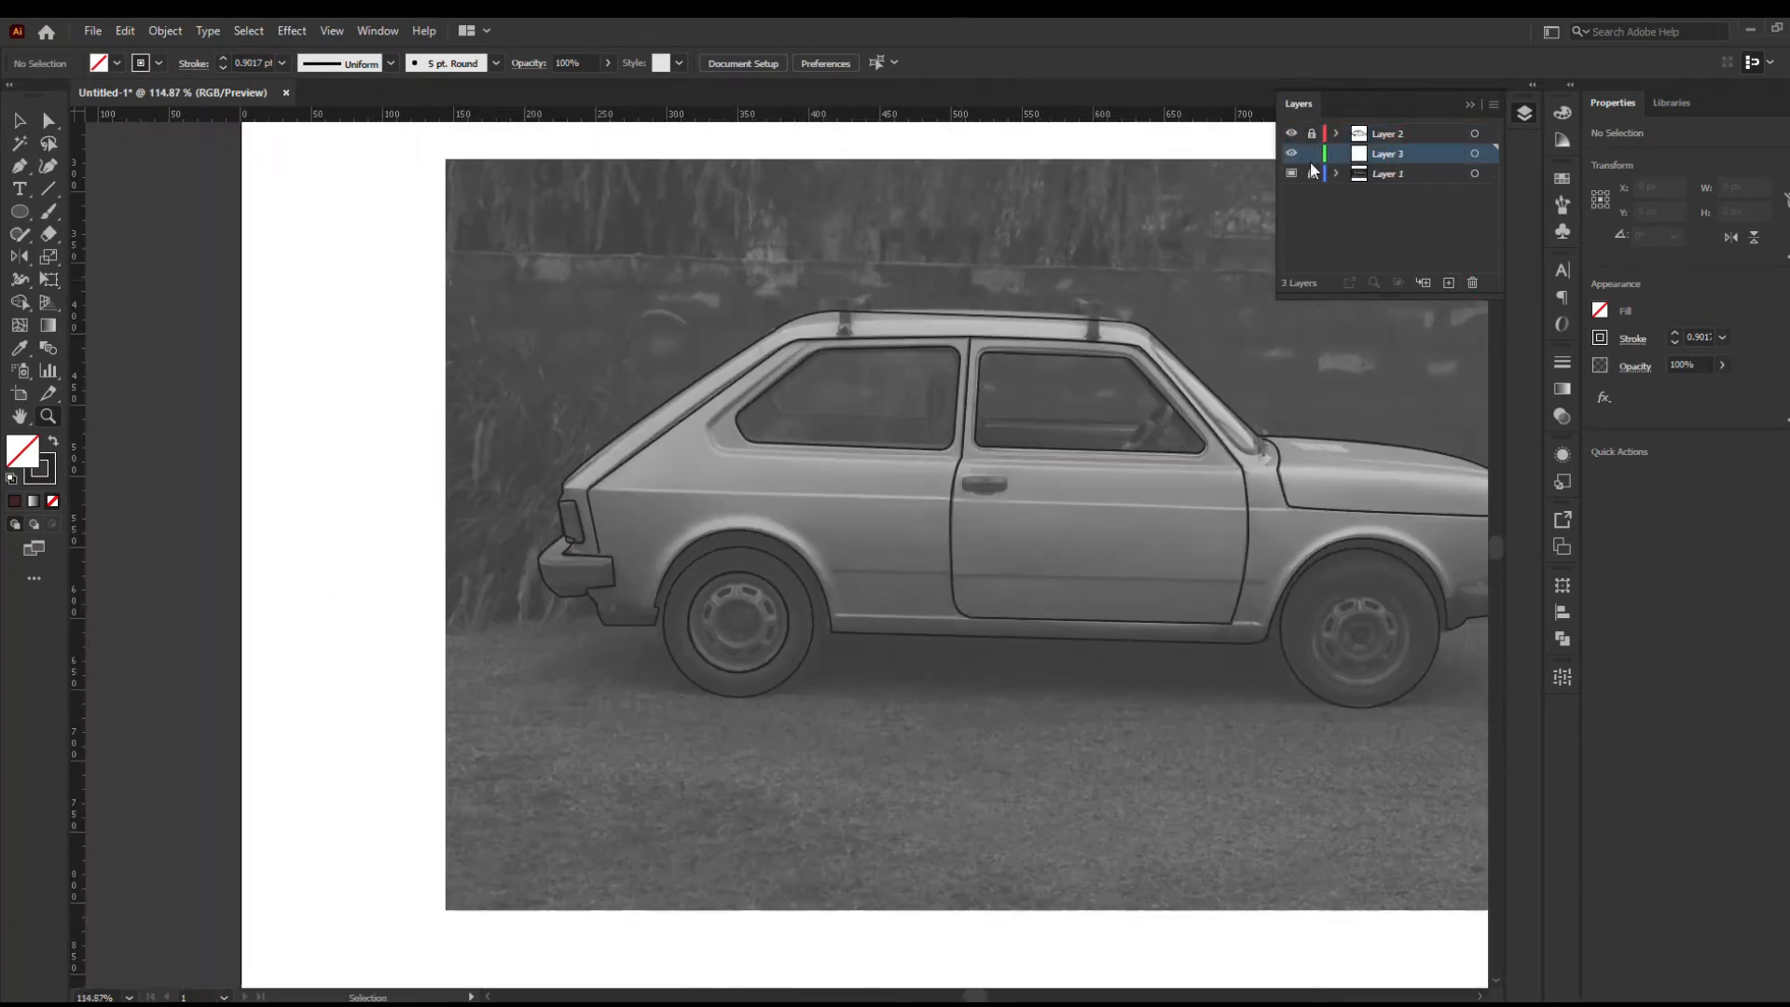
Delete the front tire's circle and place a copy of the rear wheel's circles over the front wheel instead
{"action": "key", "text": "v"}
{"action": "left_click", "coordinate": [1373, 658]}
{"action": "key", "text": "Delete"}
{"action": "left_click_drag", "start_coordinate": [813, 720], "coordinate": [1393, 709]}
Select the car's body outline on Layer 2 and copy it onto Layer 3
{"action": "key", "text": "z"}
{"action": "left_click_drag", "start_coordinate": [760, 620], "coordinate": [636, 641]}
{"action": "left_click_drag", "start_coordinate": [1022, 626], "coordinate": [965, 623]}
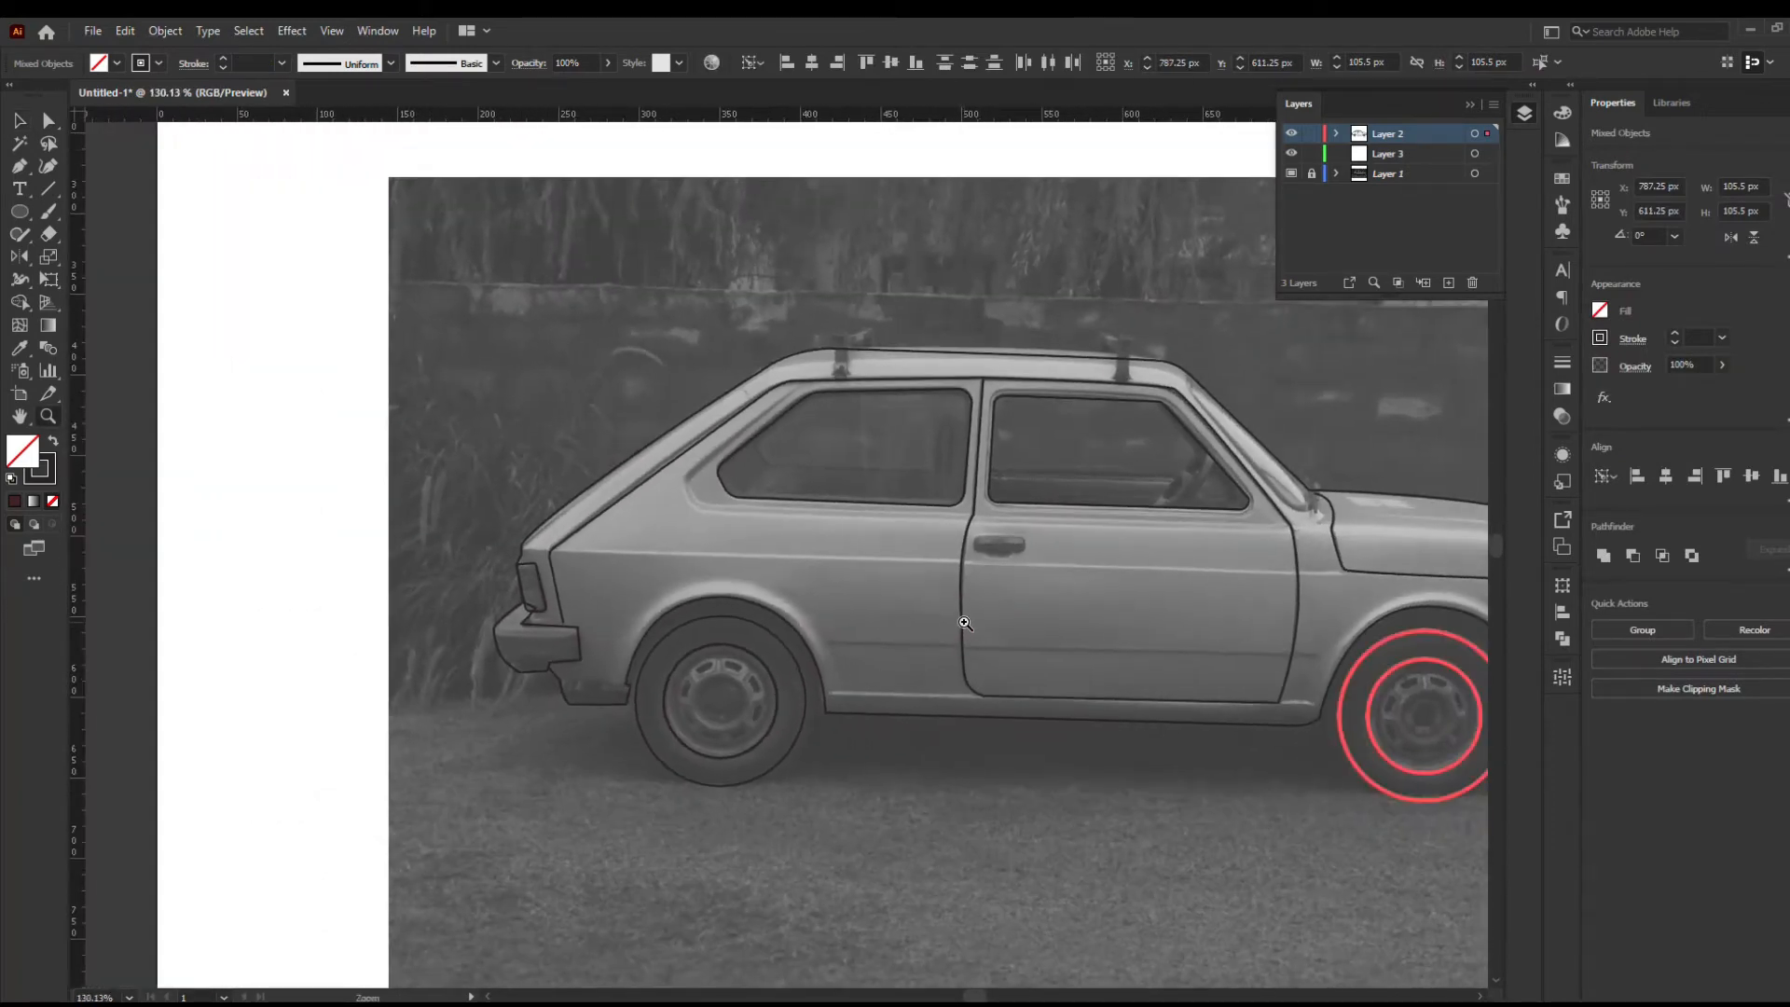
{"action": "key", "text": "ctrl+2"}
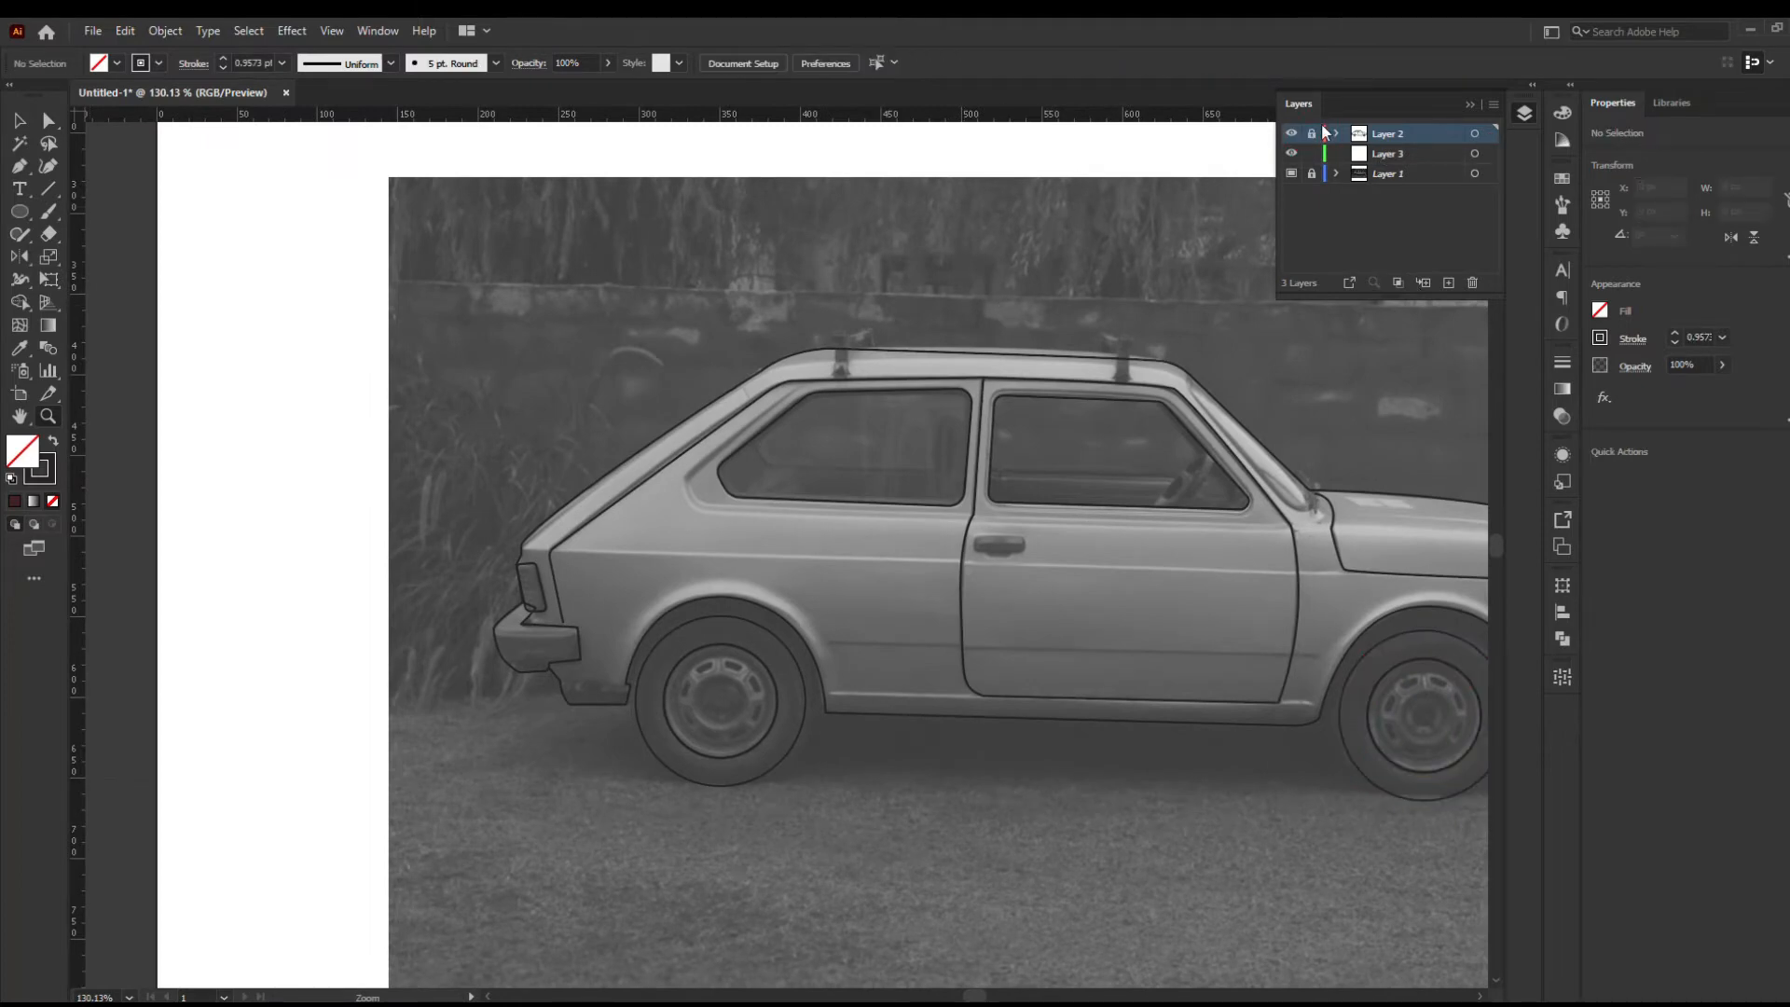
{"action": "key", "text": "v"}
{"action": "left_click", "coordinate": [774, 374]}
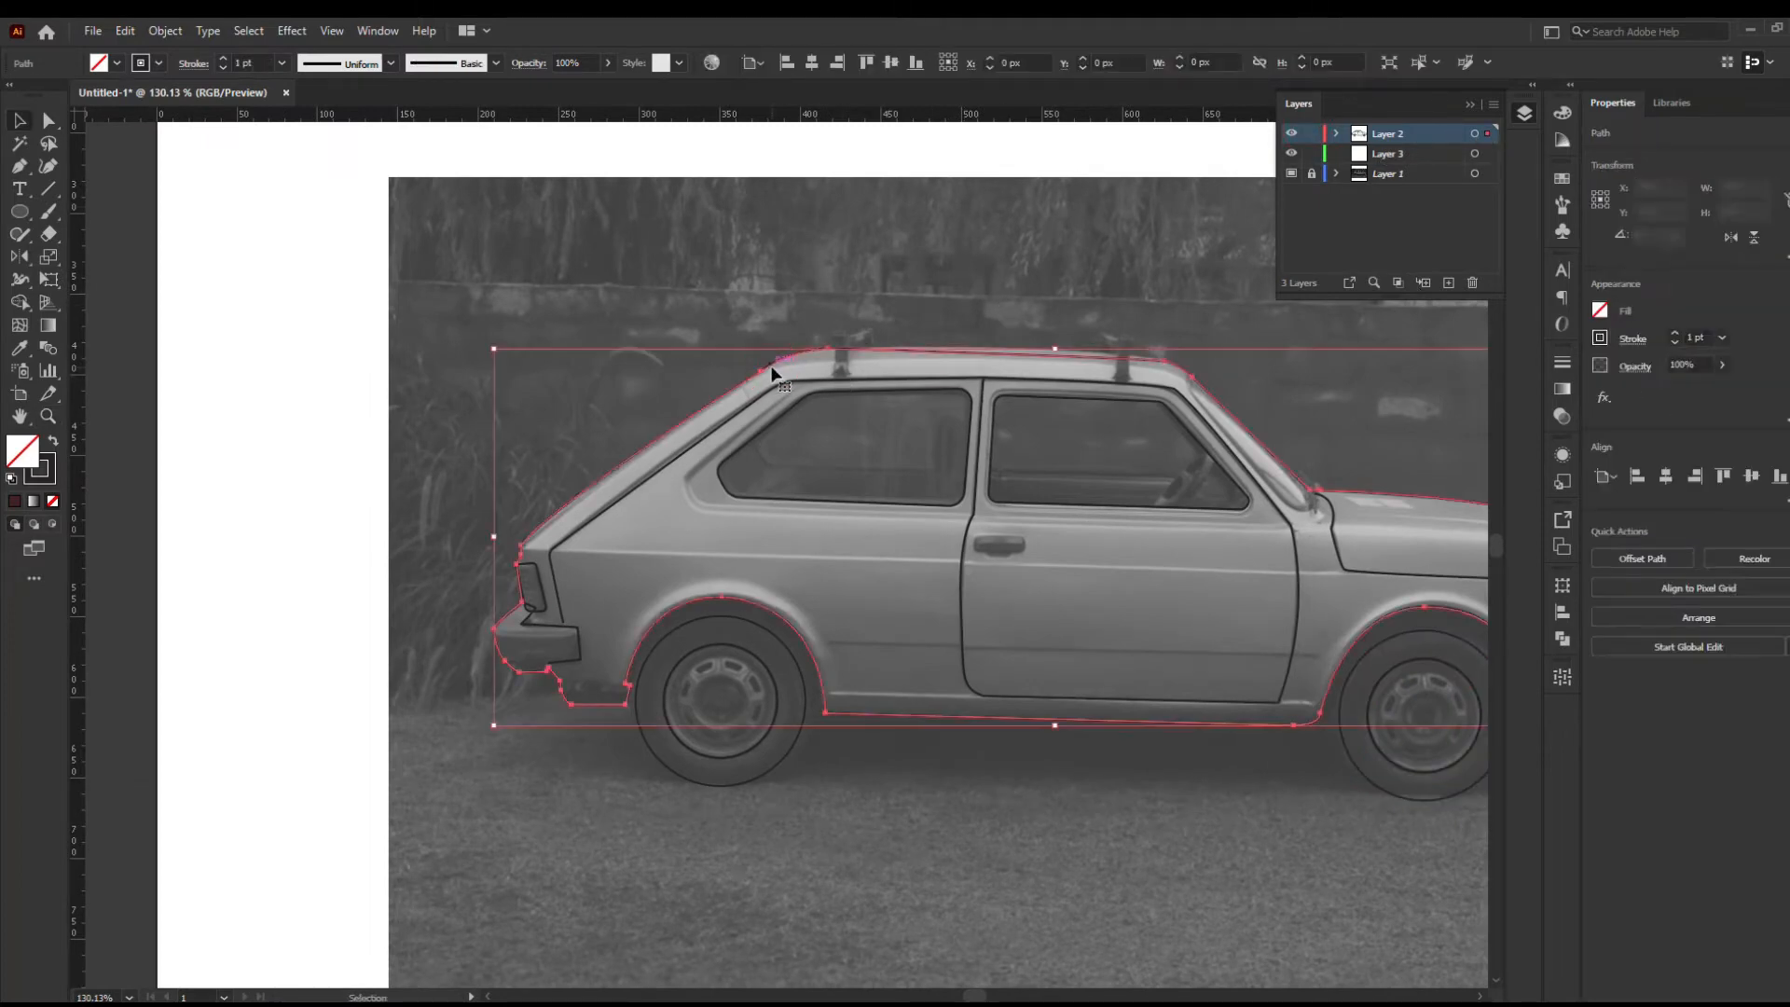
{"action": "left_click_drag", "start_coordinate": [1489, 156], "coordinate": [1488, 154]}
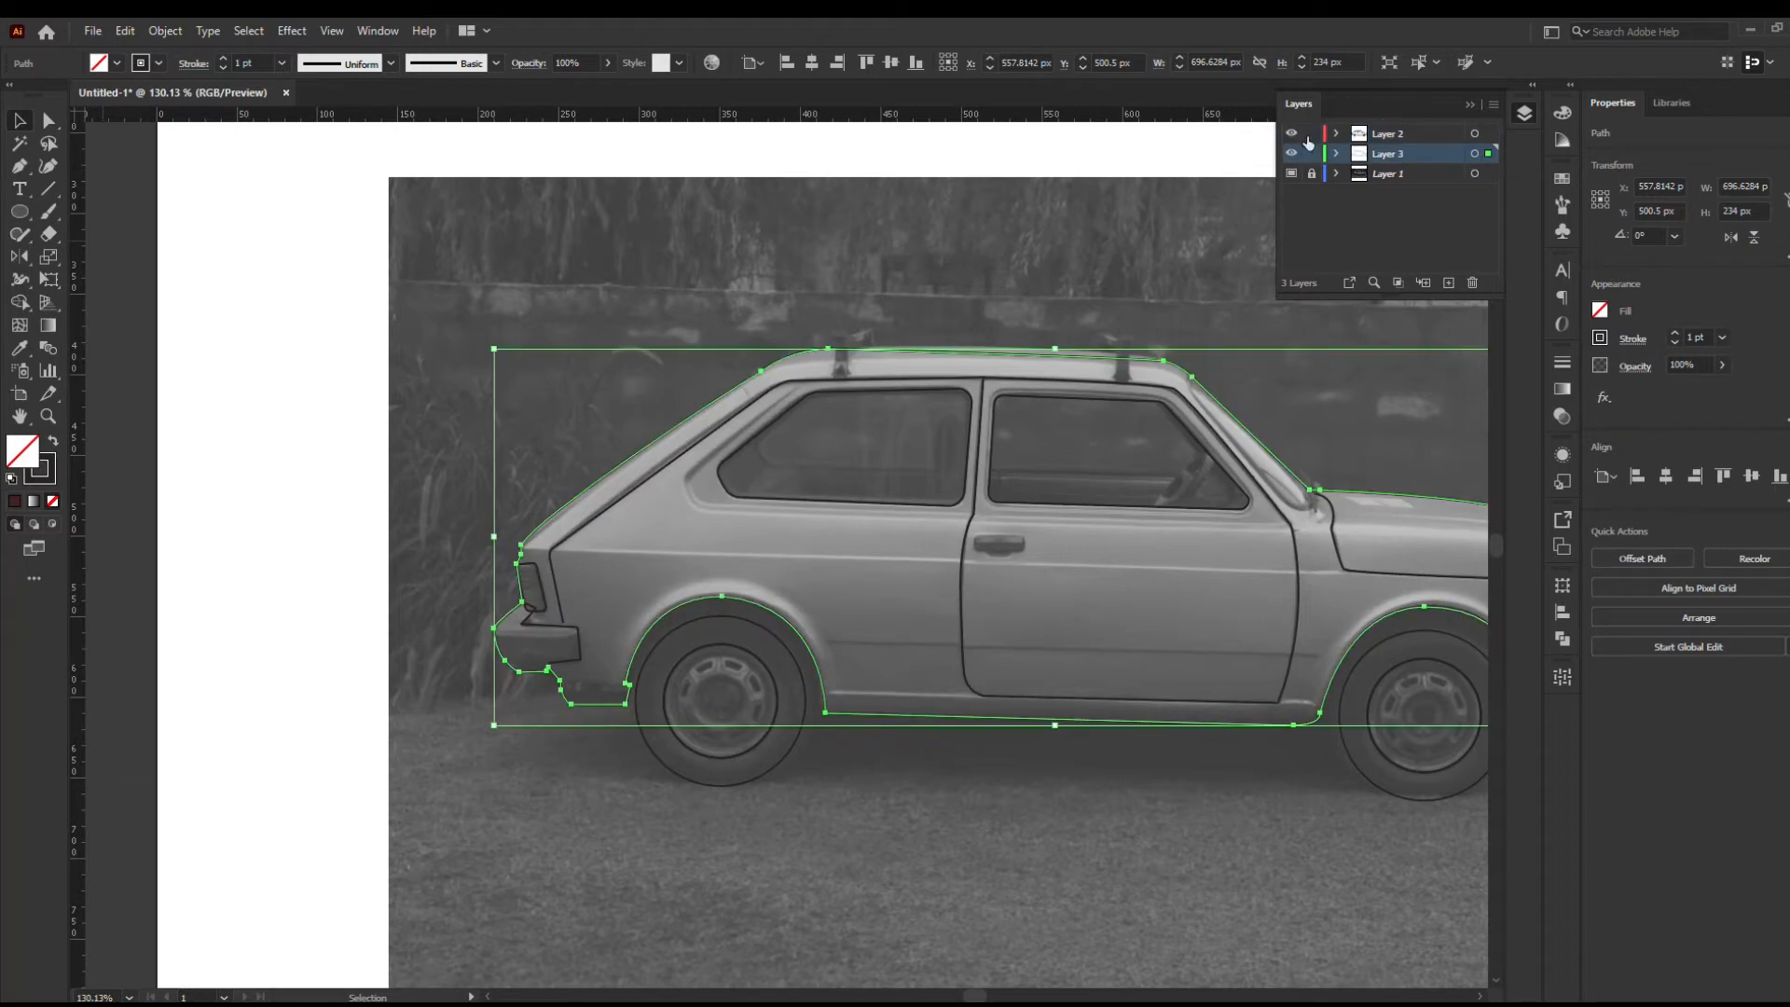
Lock Layer 2 and fill the body outline copy on Layer 3 with red
{"action": "double_click", "coordinate": [32, 453]}
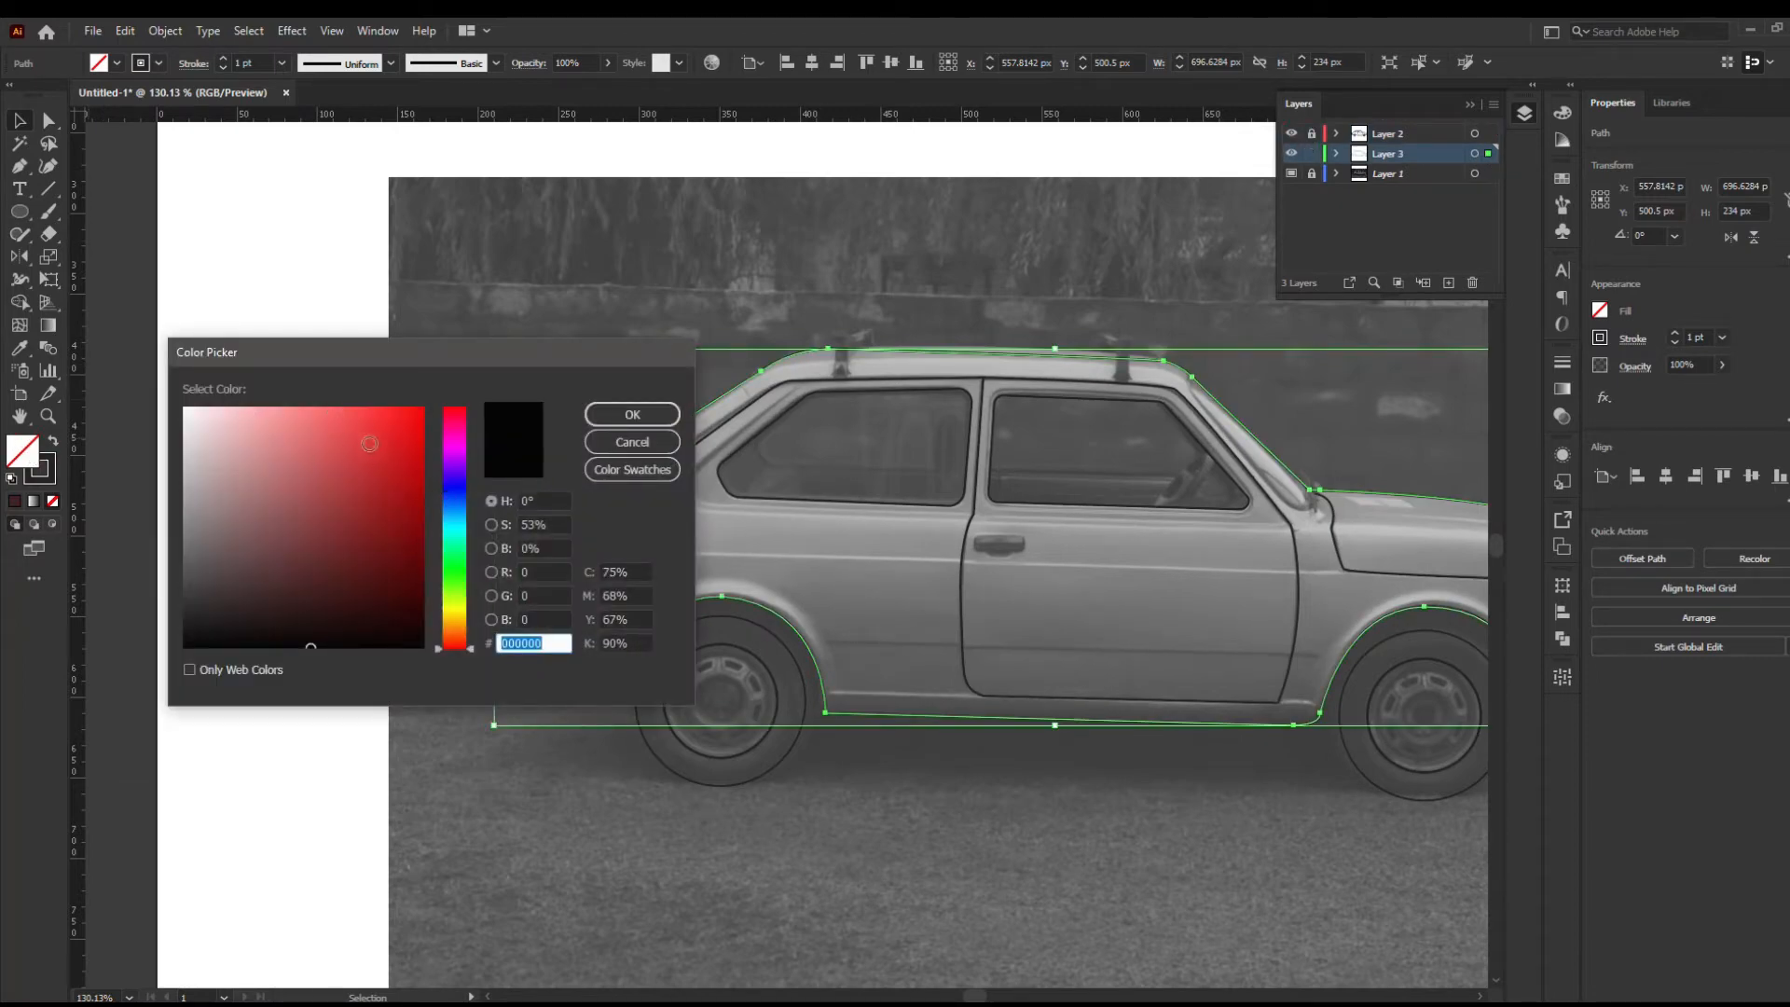
{"action": "left_click", "coordinate": [370, 444]}
{"action": "left_click", "coordinate": [608, 415]}
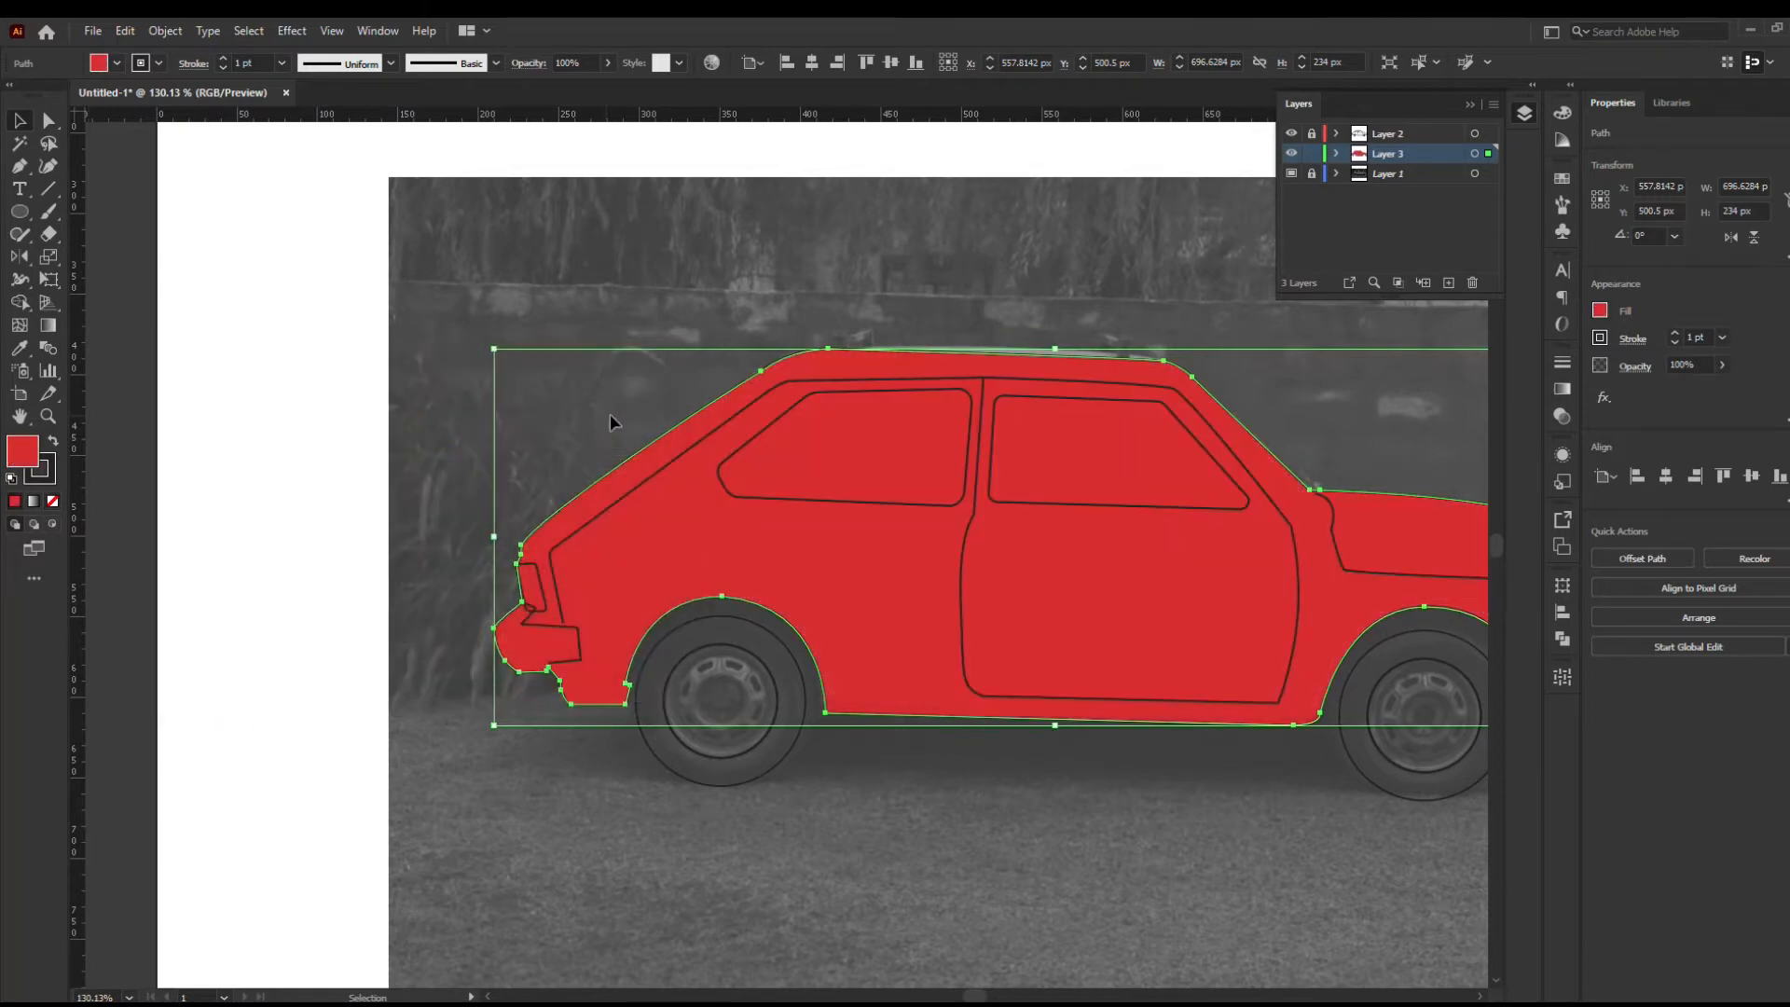
Lower the red body shape's opacity to 24% so the photo shows through
{"action": "key", "text": "z"}
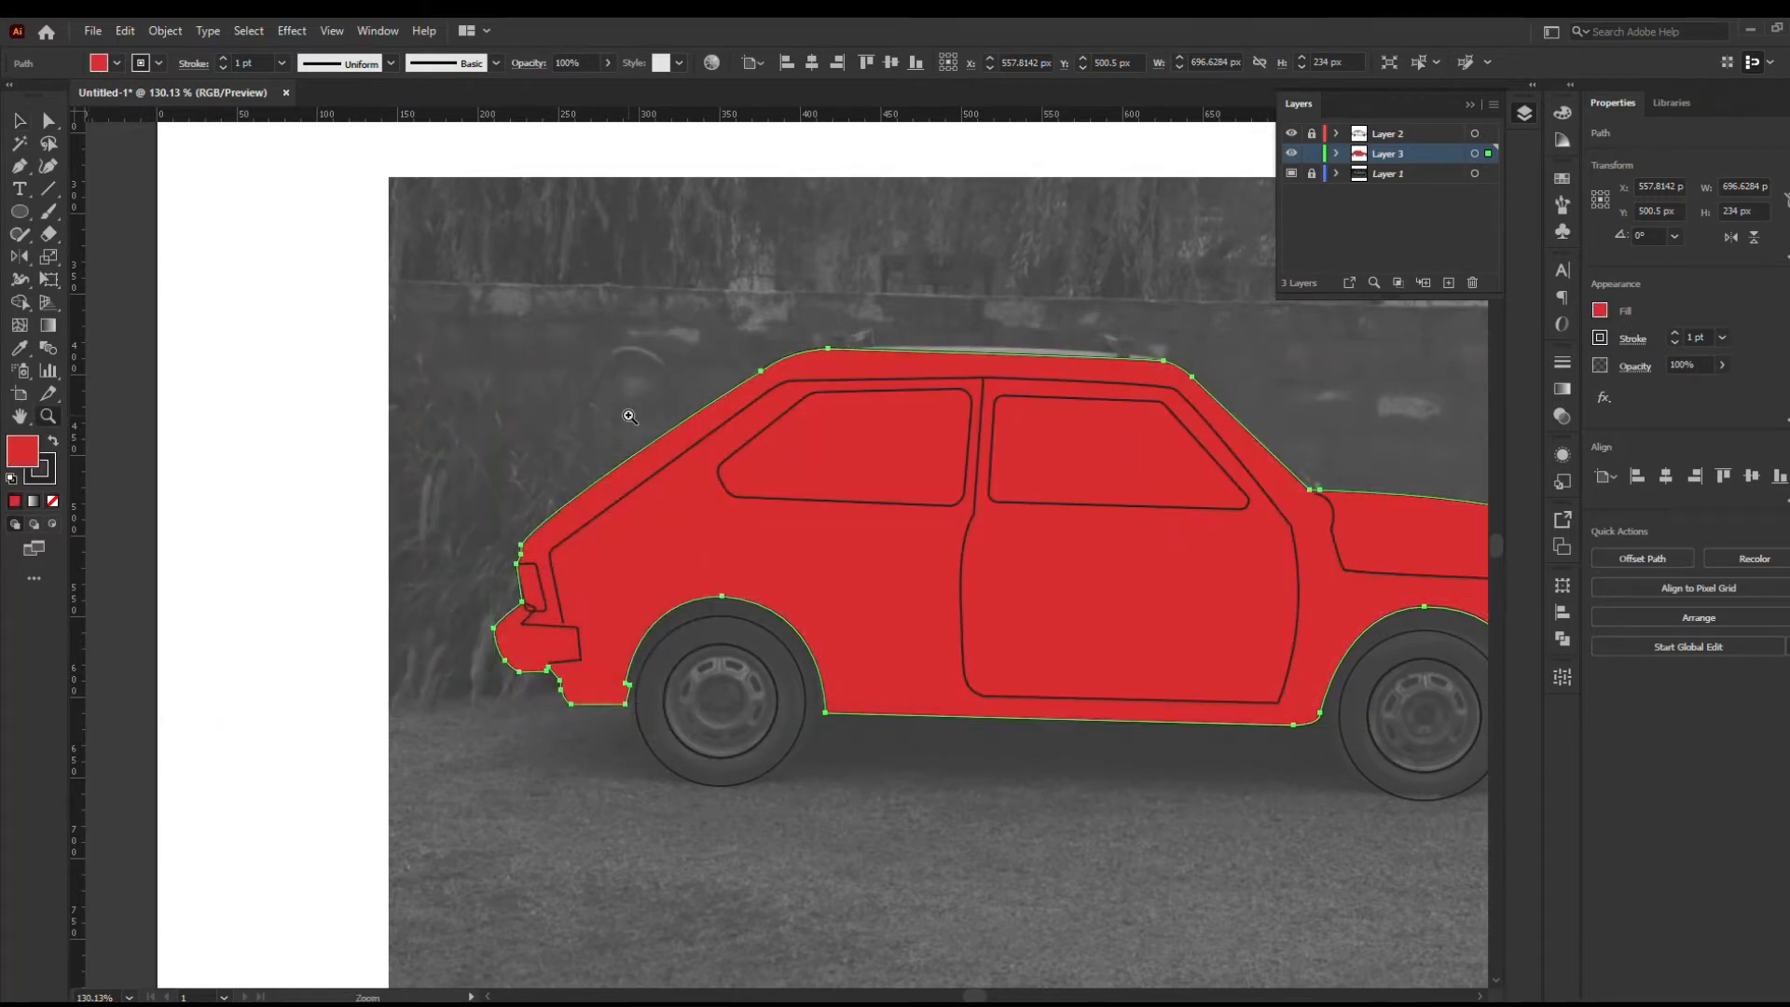
{"action": "left_click_drag", "start_coordinate": [999, 399], "coordinate": [949, 454]}
{"action": "key", "text": "v"}
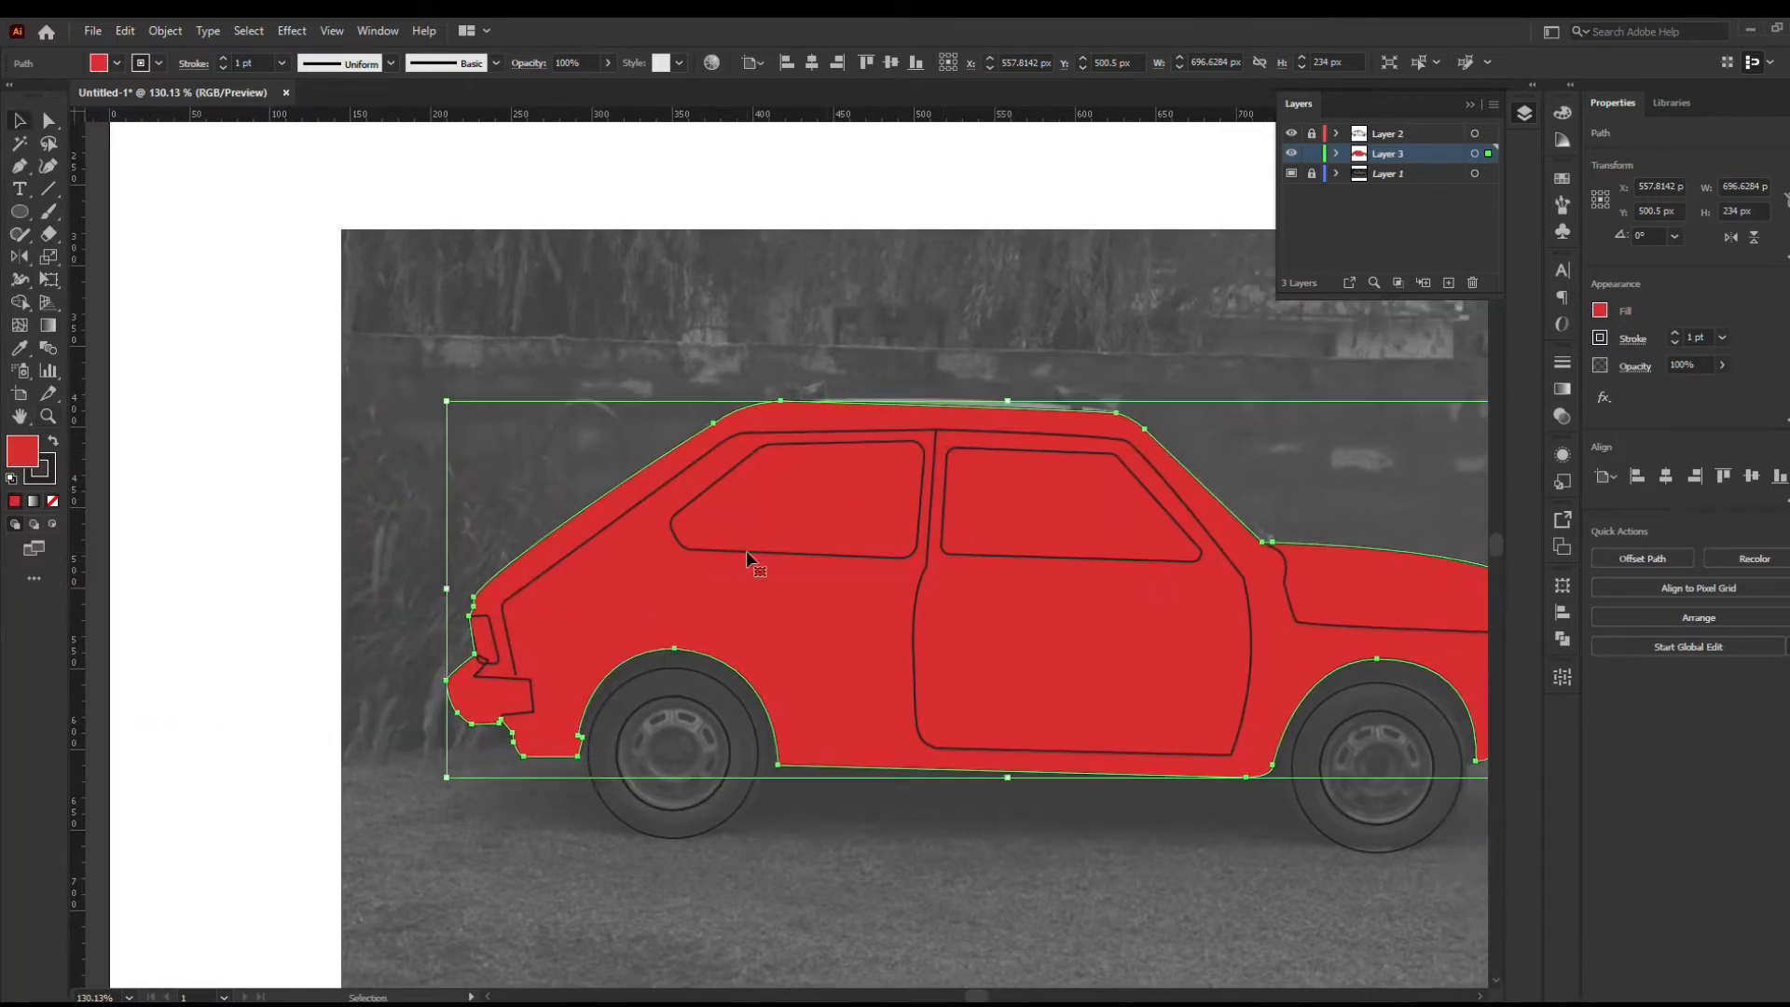
{"action": "left_click", "coordinate": [662, 337]}
{"action": "left_click", "coordinate": [876, 662]}
{"action": "left_click", "coordinate": [550, 87]}
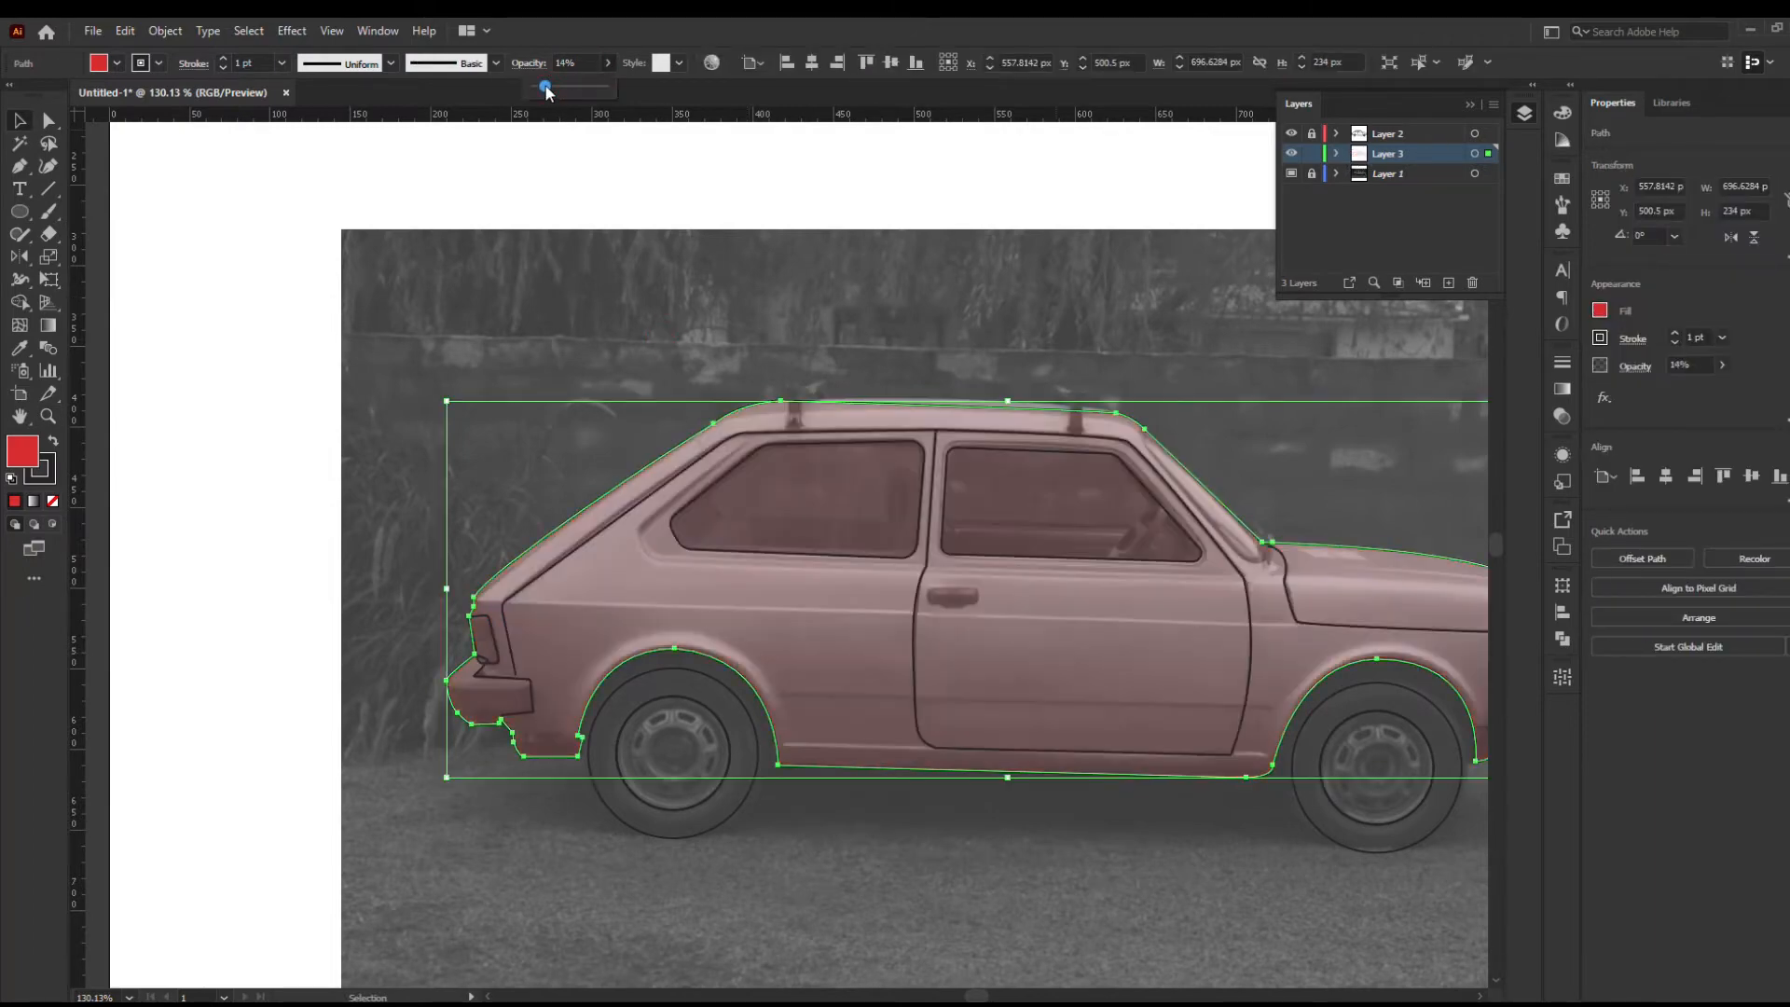
{"action": "left_click", "coordinate": [815, 353]}
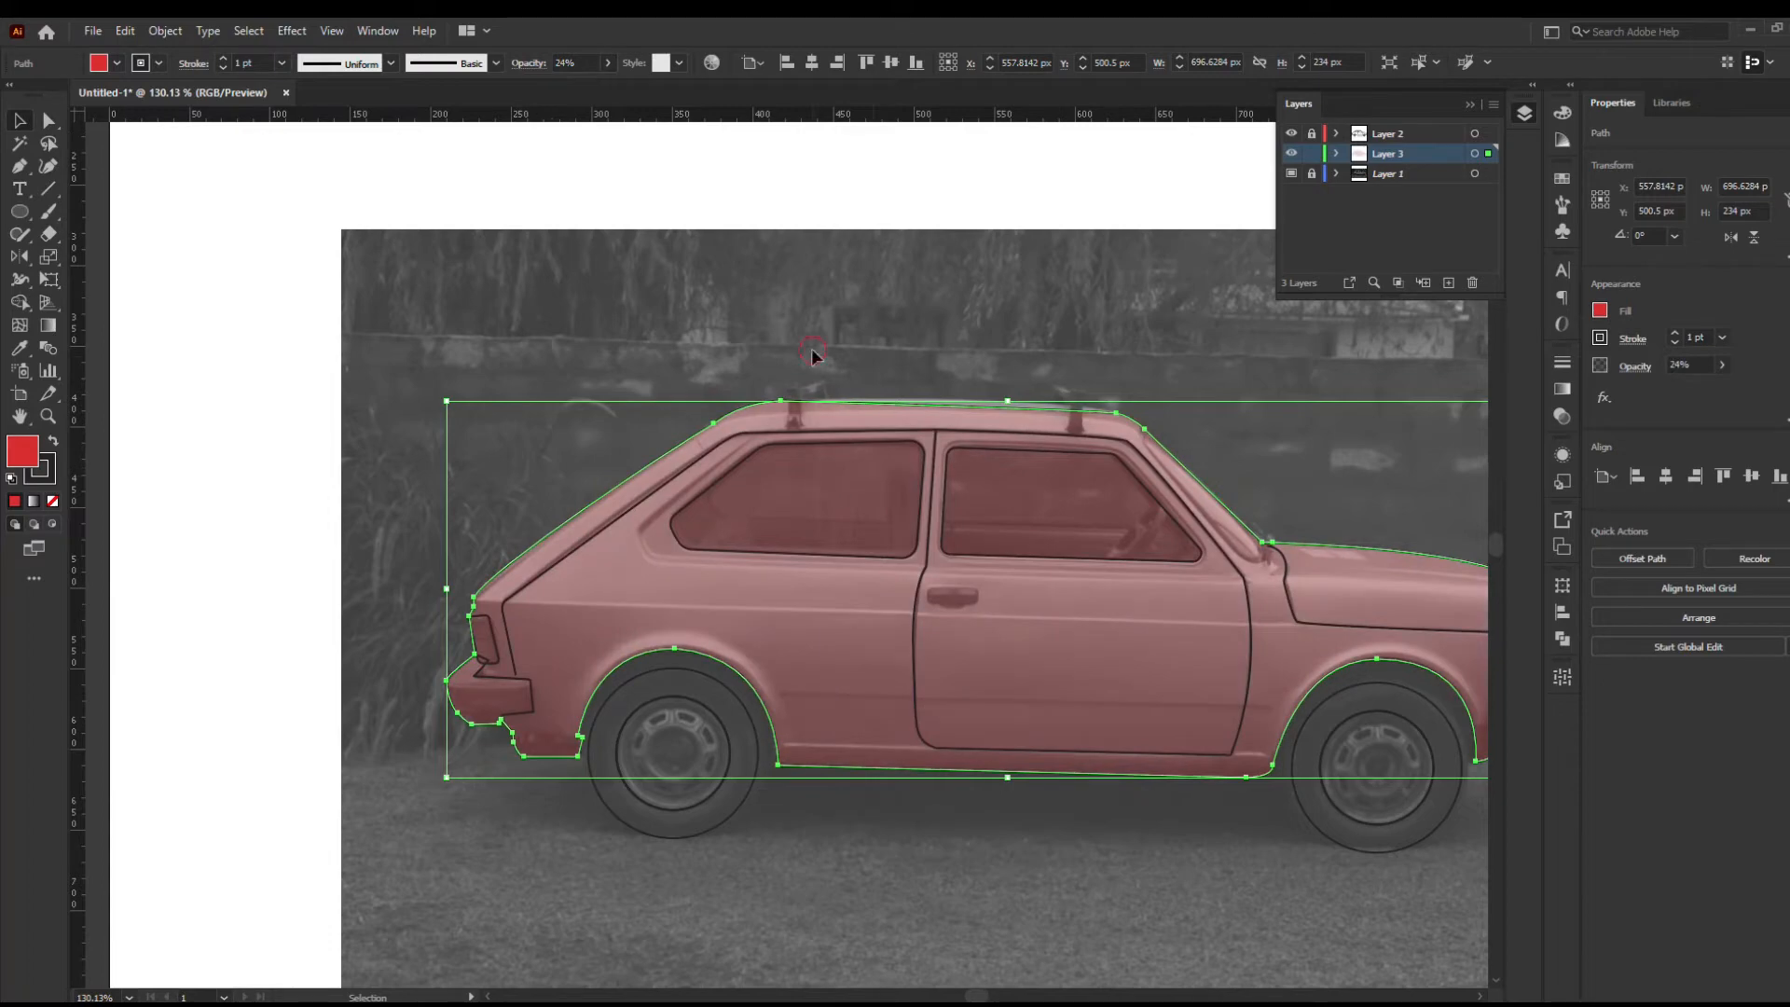
{"action": "left_click", "coordinate": [1313, 135]}
{"action": "left_click", "coordinate": [907, 435]}
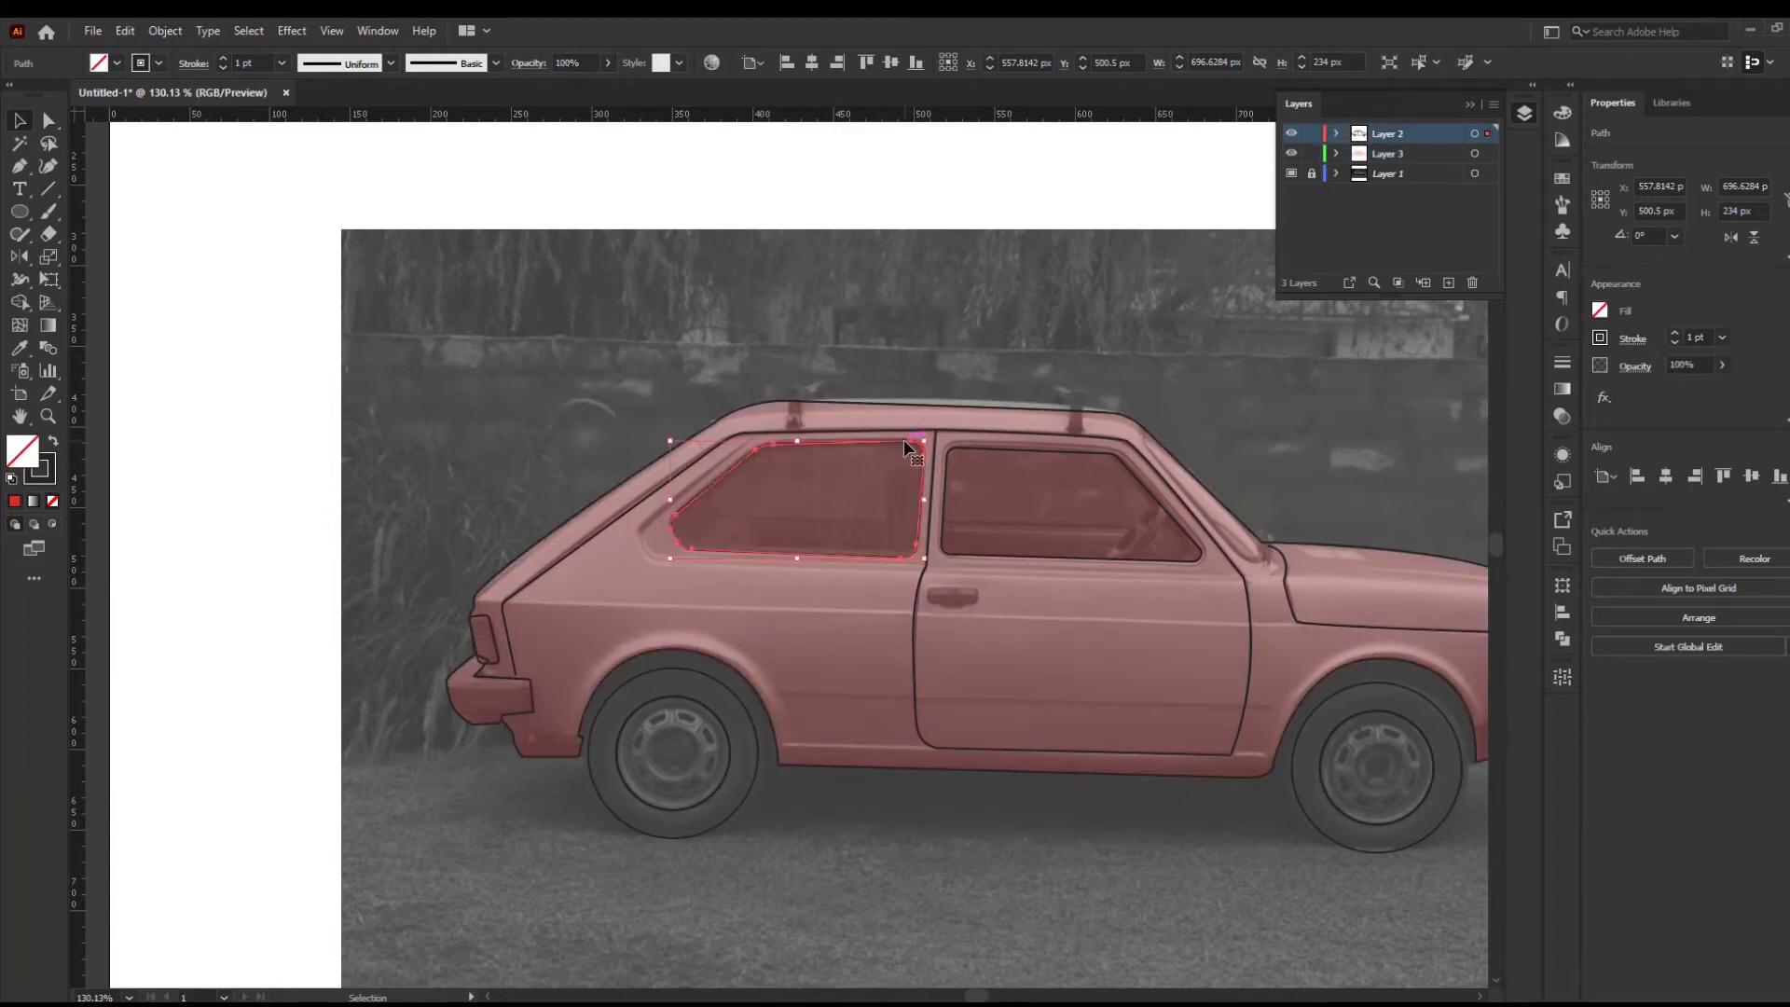
{"action": "left_click", "coordinate": [521, 451]}
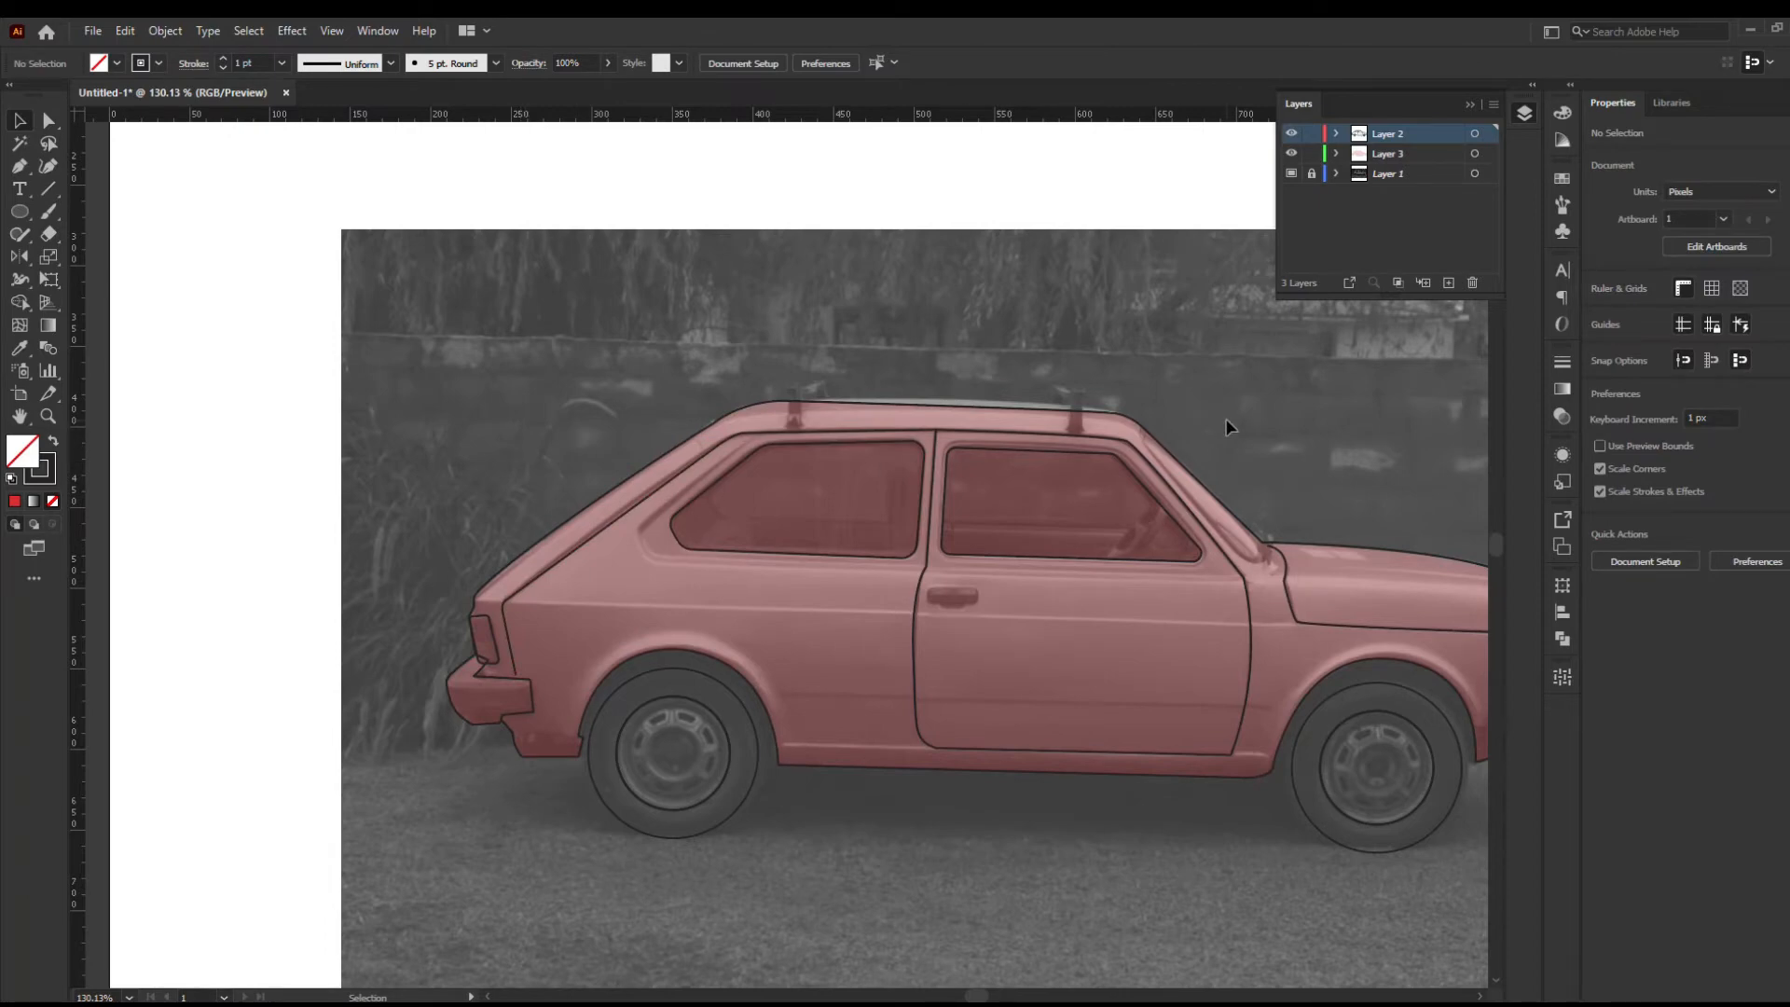
{"action": "left_click", "coordinate": [501, 589]}
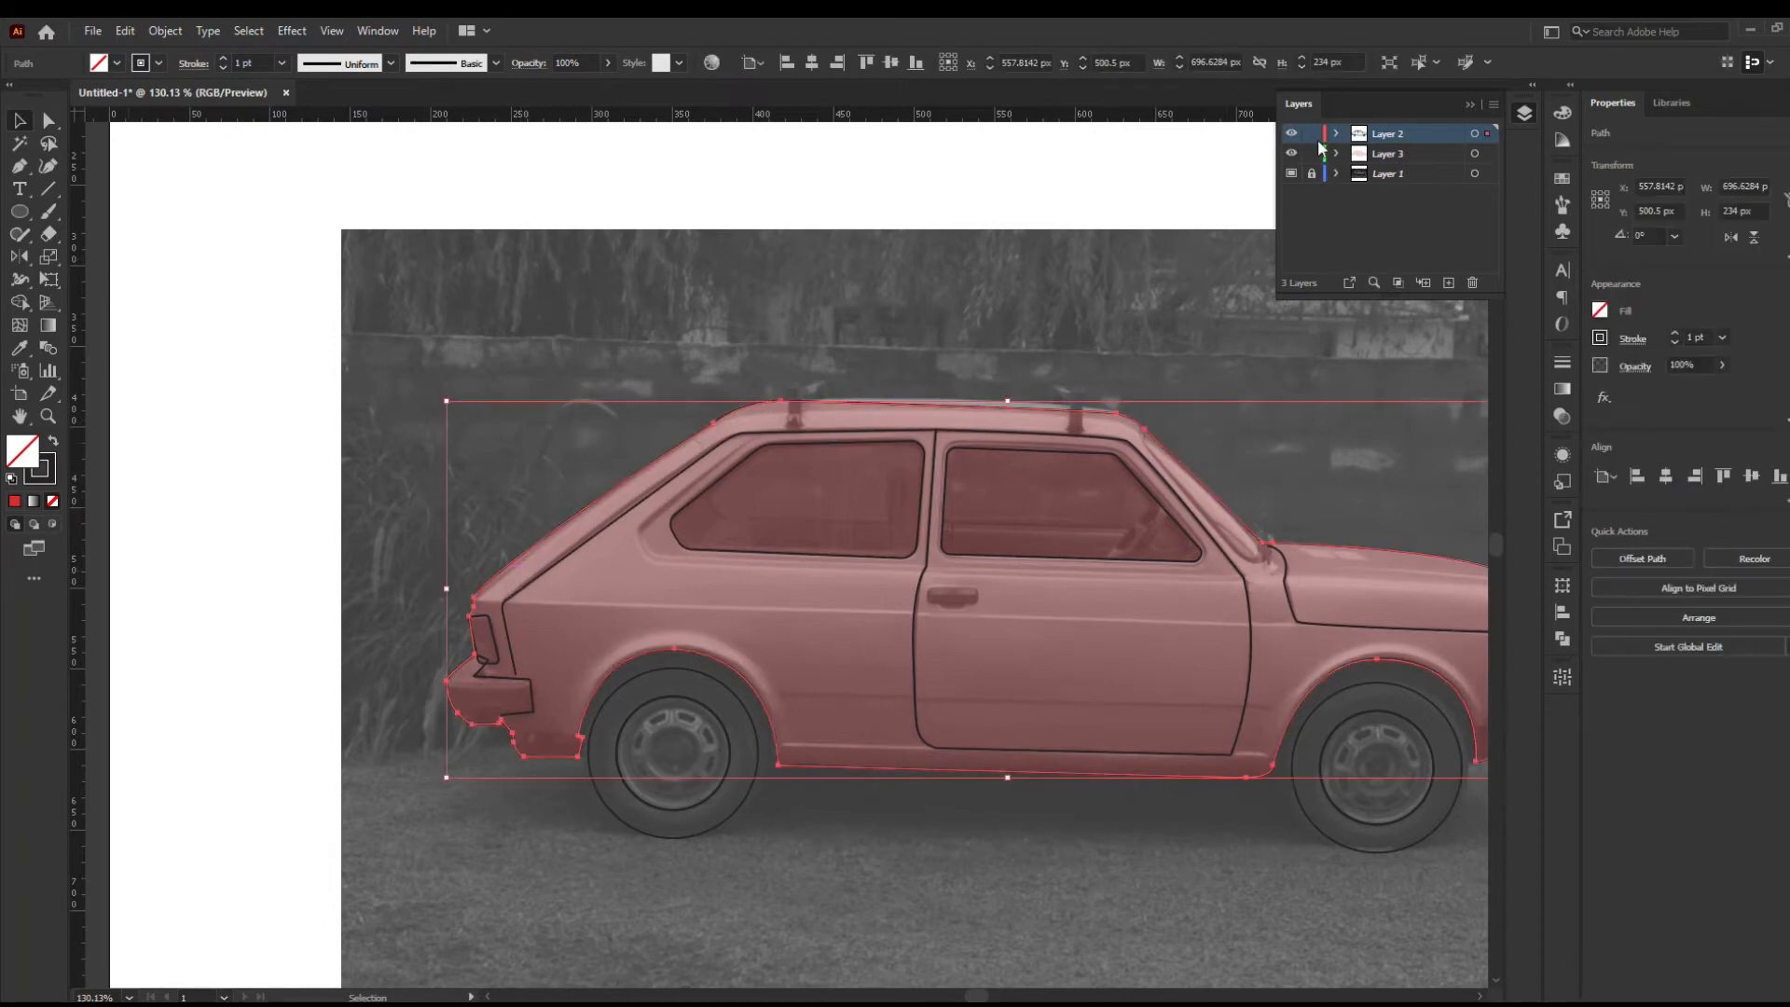
{"action": "key", "text": "ctrl+2"}
{"action": "left_click", "coordinate": [557, 570]}
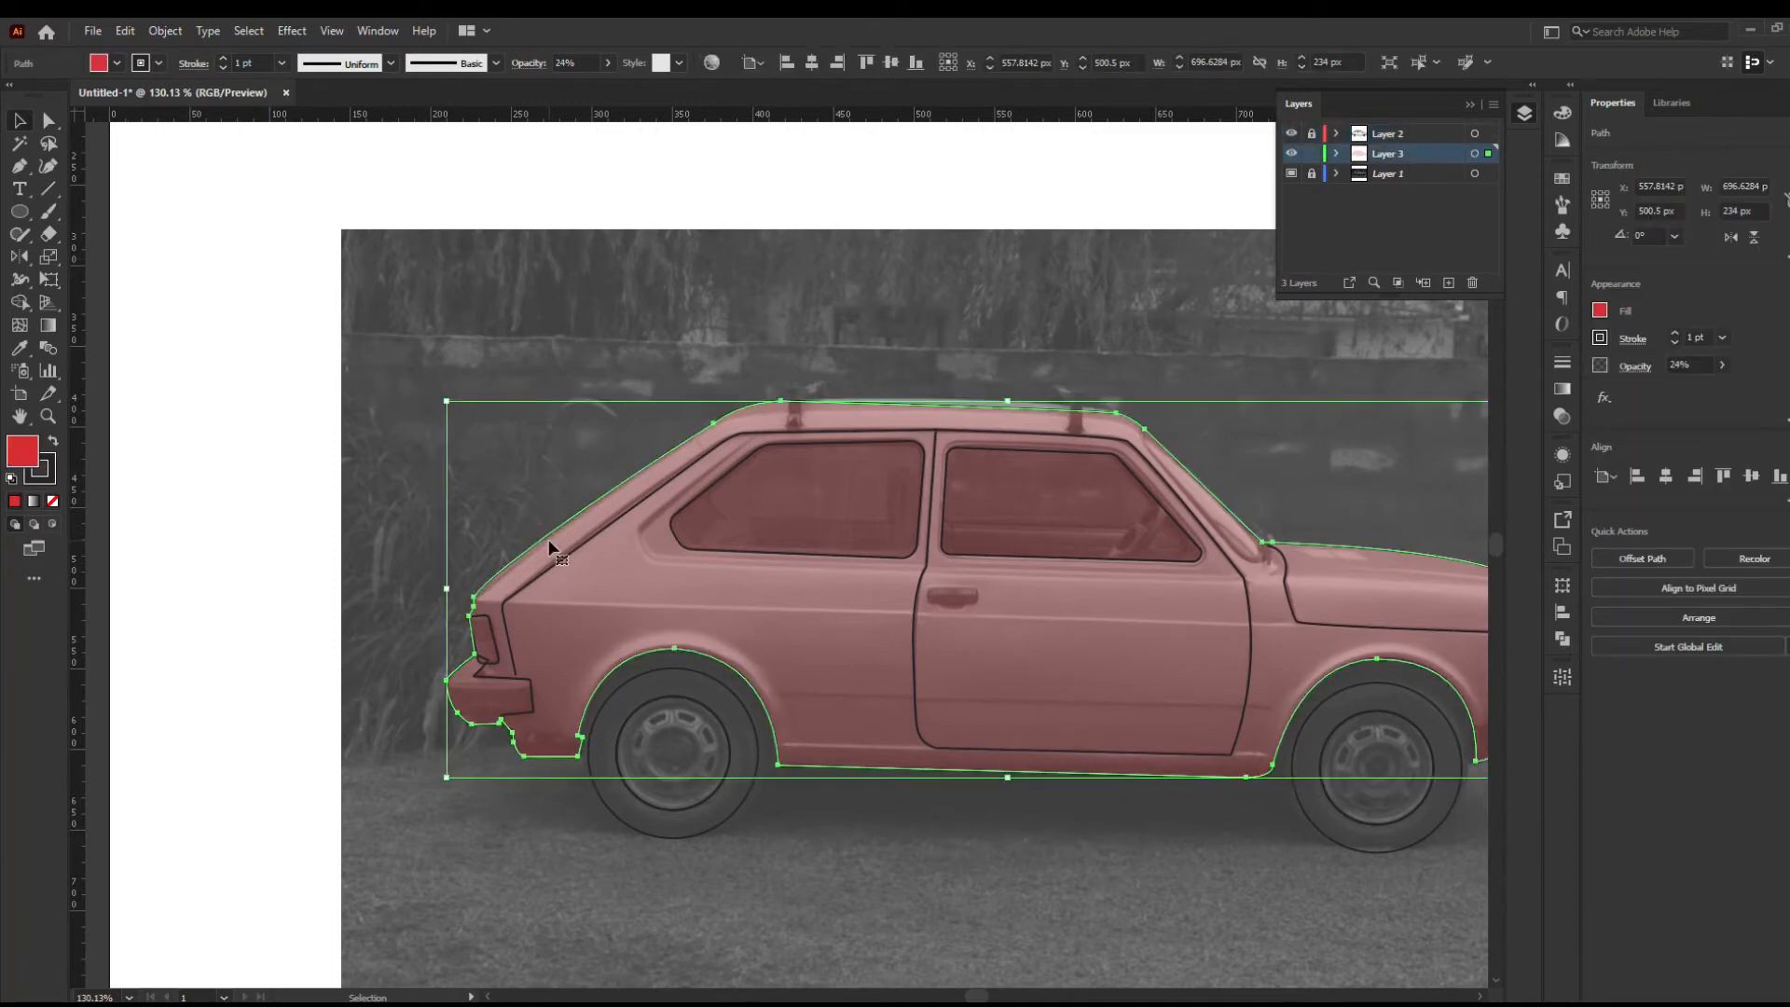
Draw a closed four-point red band about 694 px long with the Pen tool along the car's side, from tail to nose below the crease
{"action": "key", "text": "p"}
{"action": "left_click", "coordinate": [447, 599]}
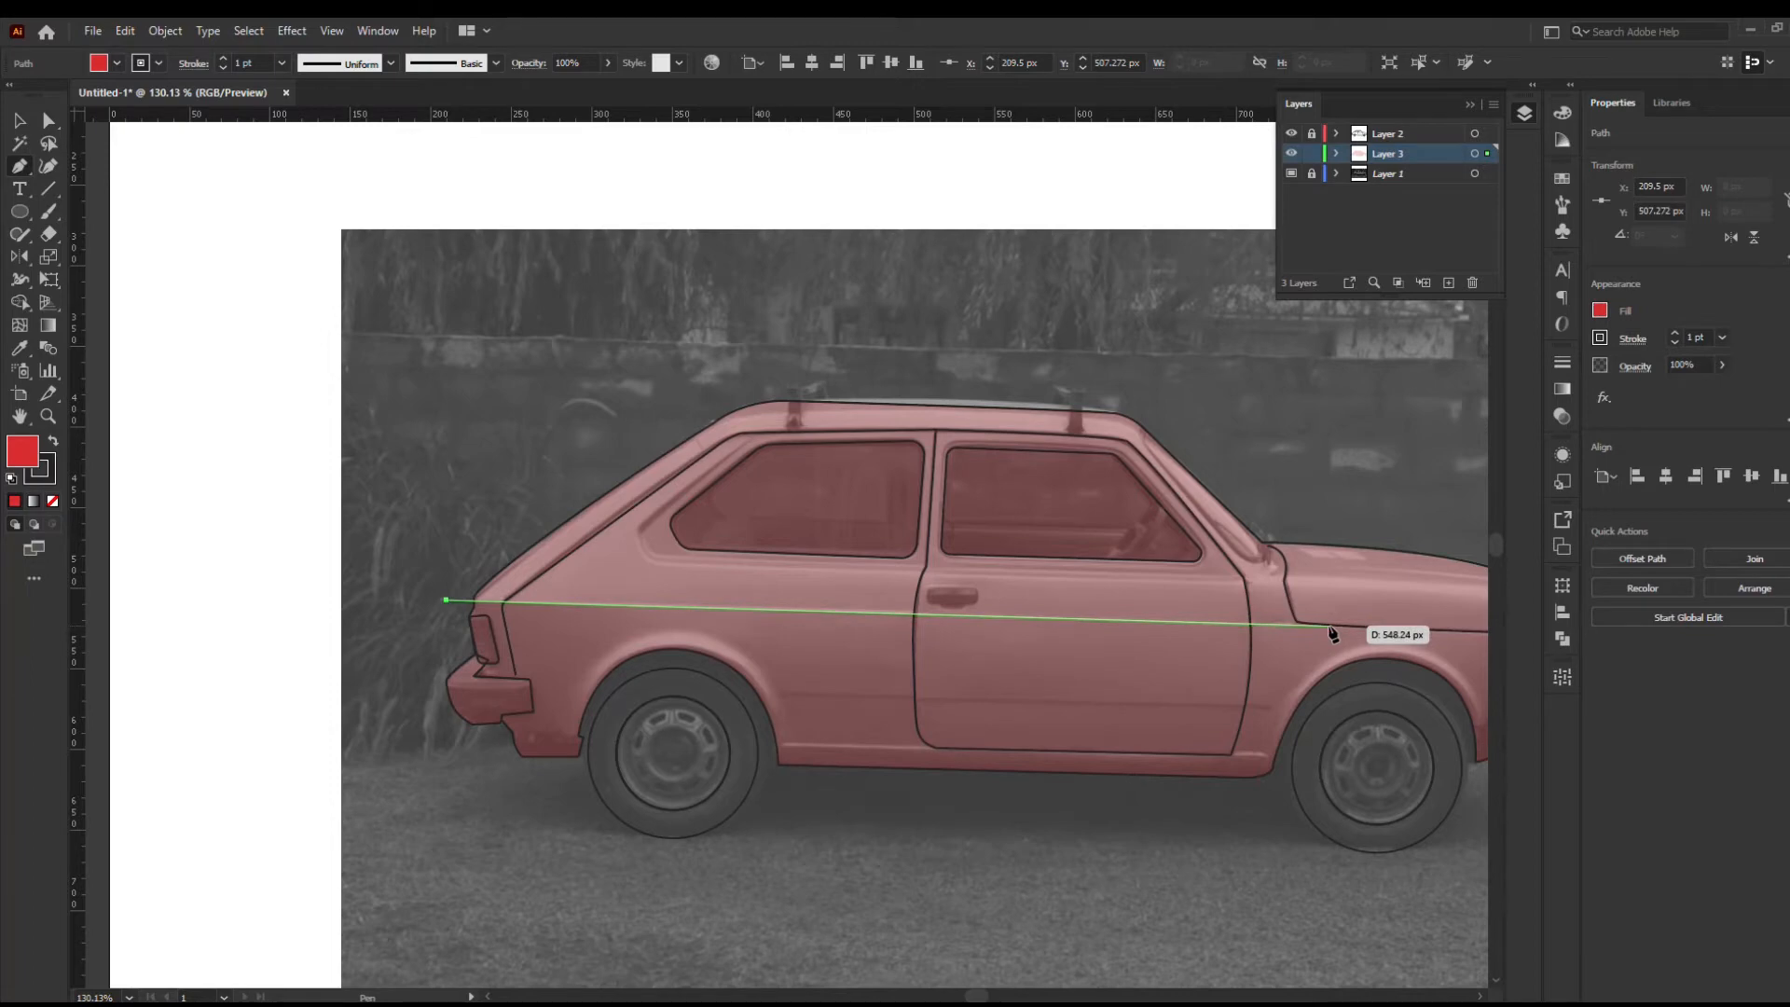
{"action": "left_click_drag", "start_coordinate": [1332, 634], "coordinate": [1071, 622]}
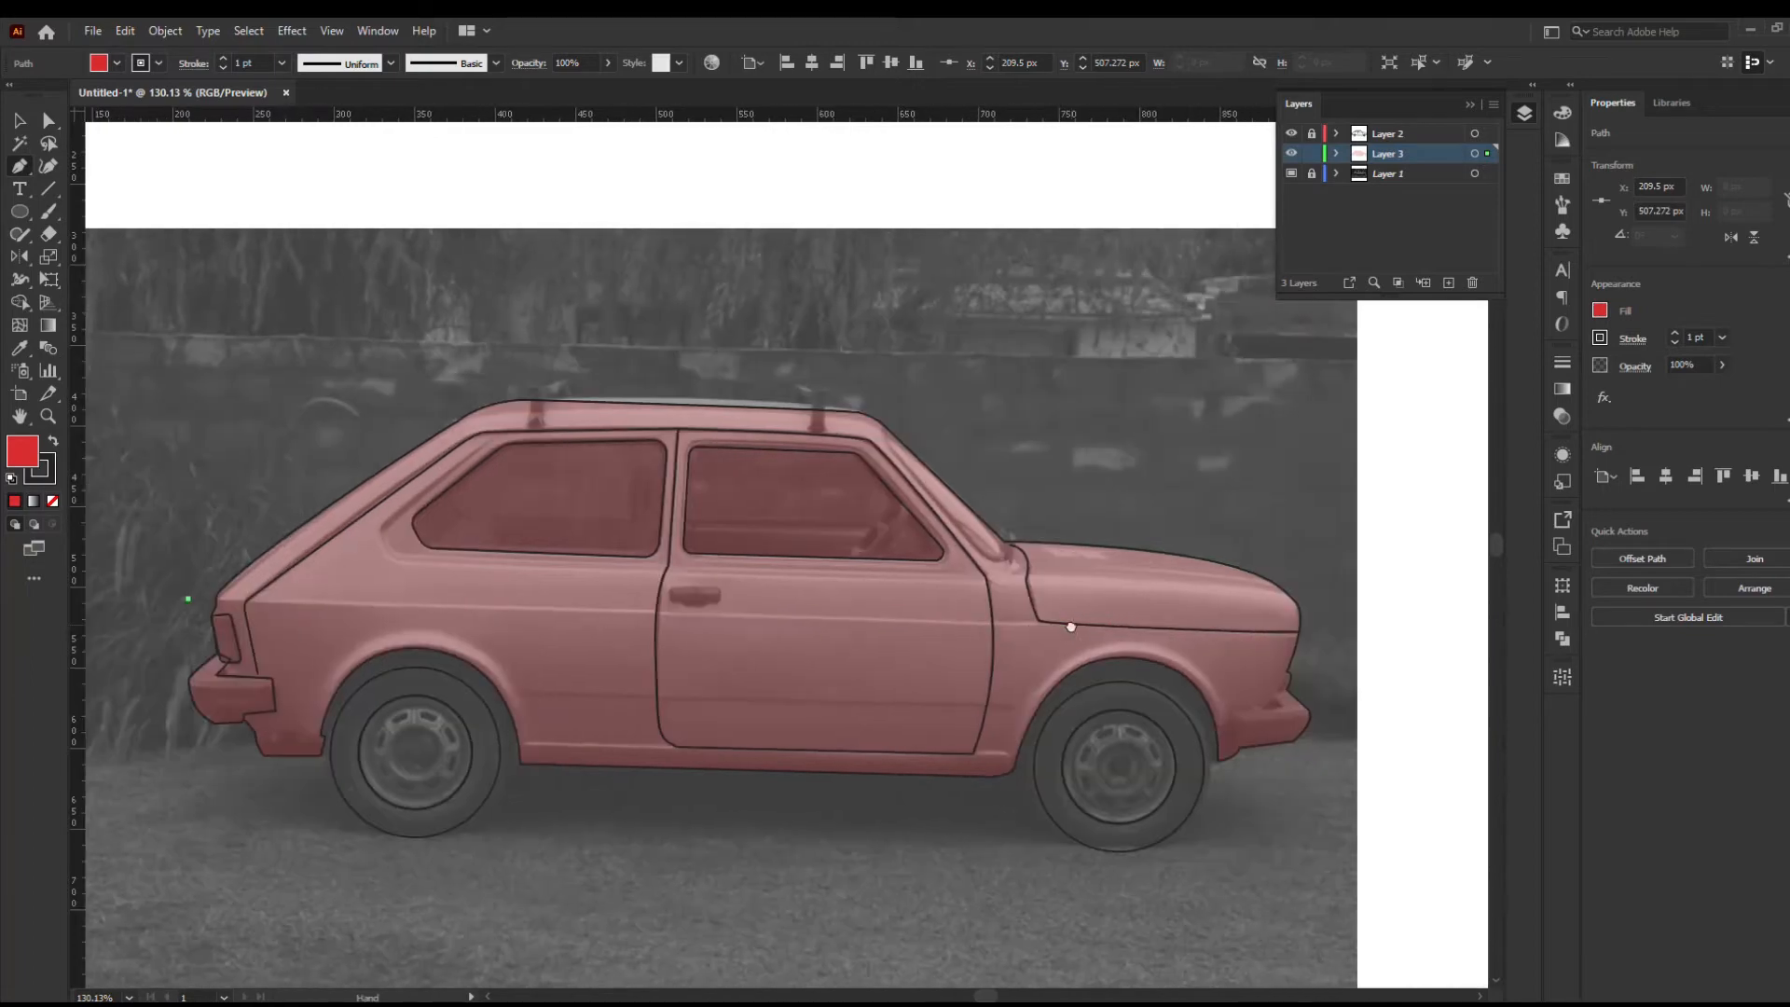
{"action": "left_click", "coordinate": [1305, 632]}
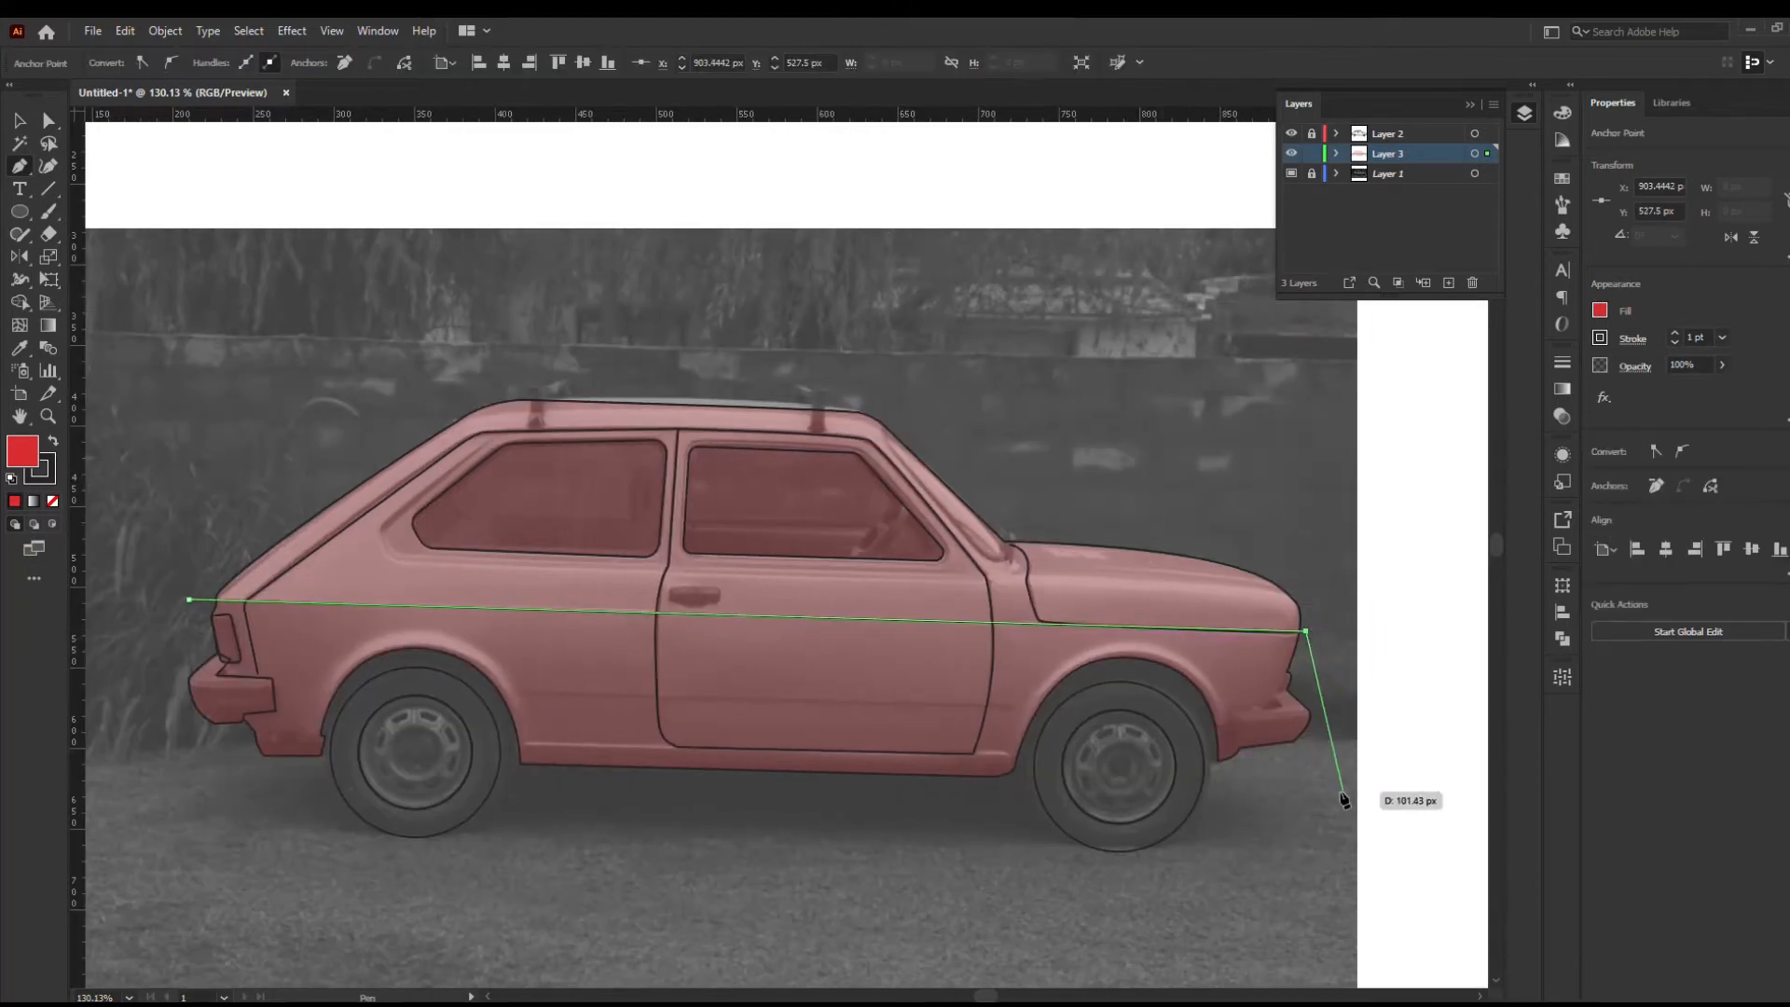
{"action": "left_click", "coordinate": [1316, 710]}
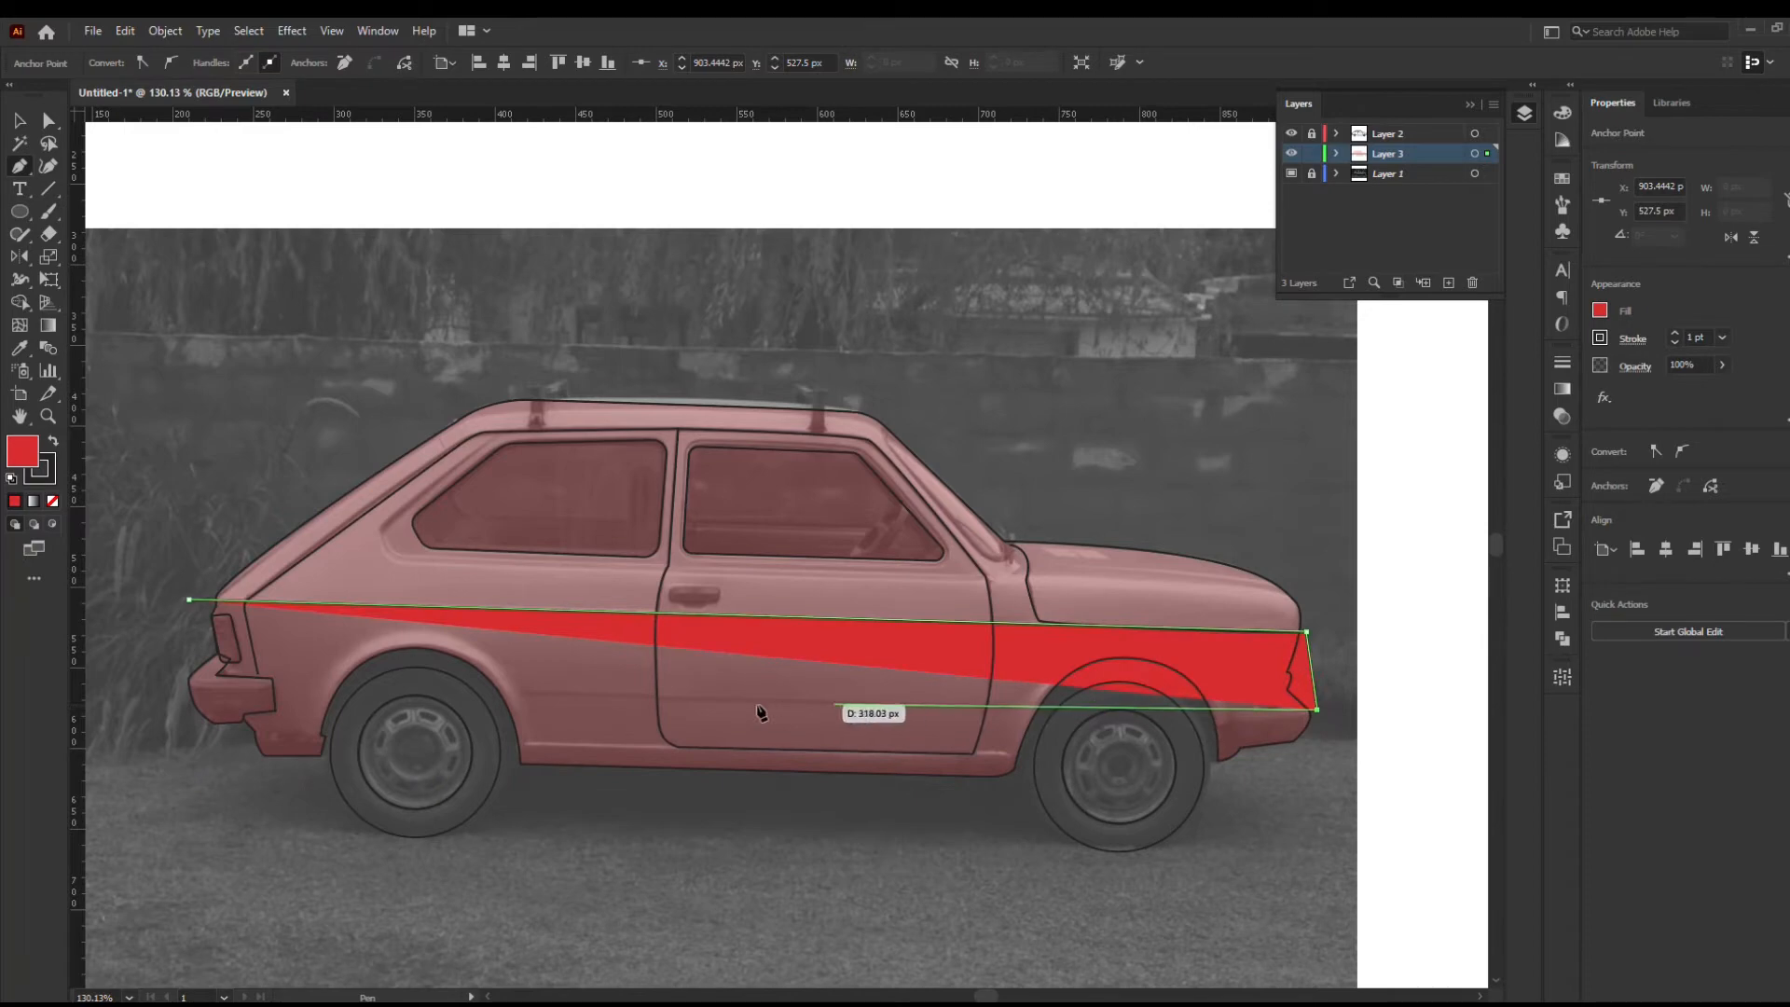
{"action": "left_click", "coordinate": [180, 684]}
{"action": "left_click", "coordinate": [189, 601]}
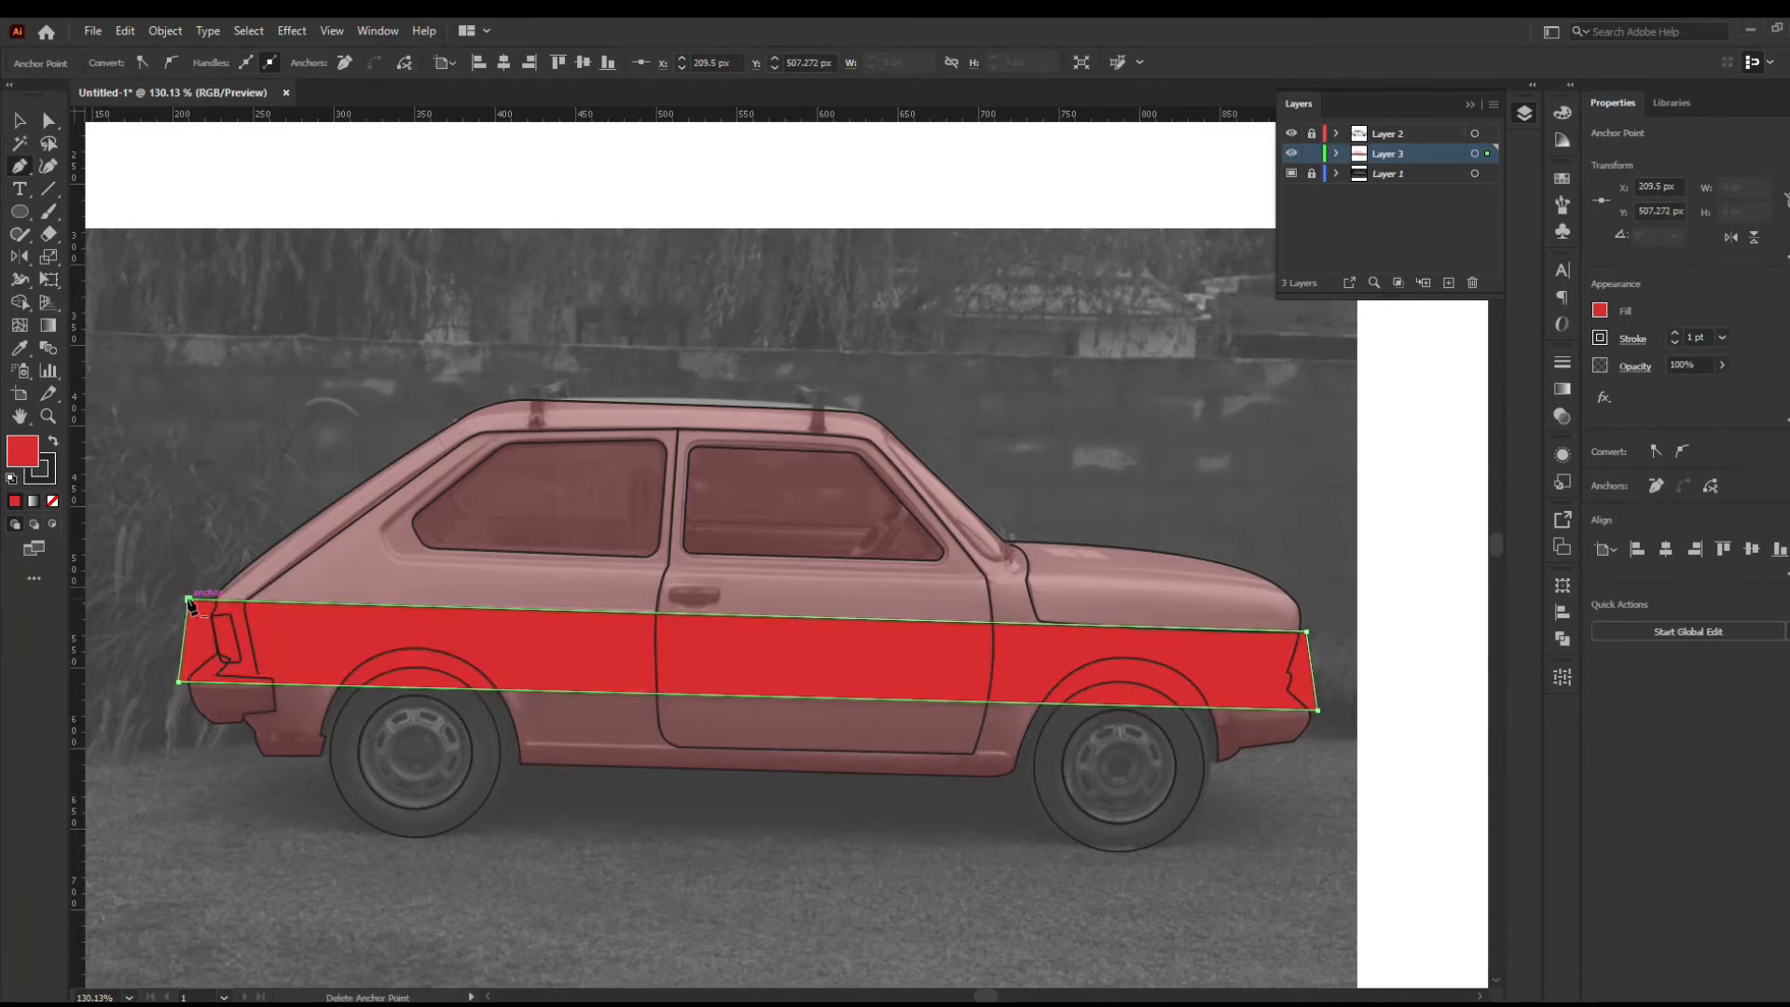
Select the red band with the body outline and trim the band's overhang at both ends of the car with Shape Builder
{"action": "key", "text": "shift+m"}
{"action": "key", "text": "n"}
{"action": "key", "text": "a"}
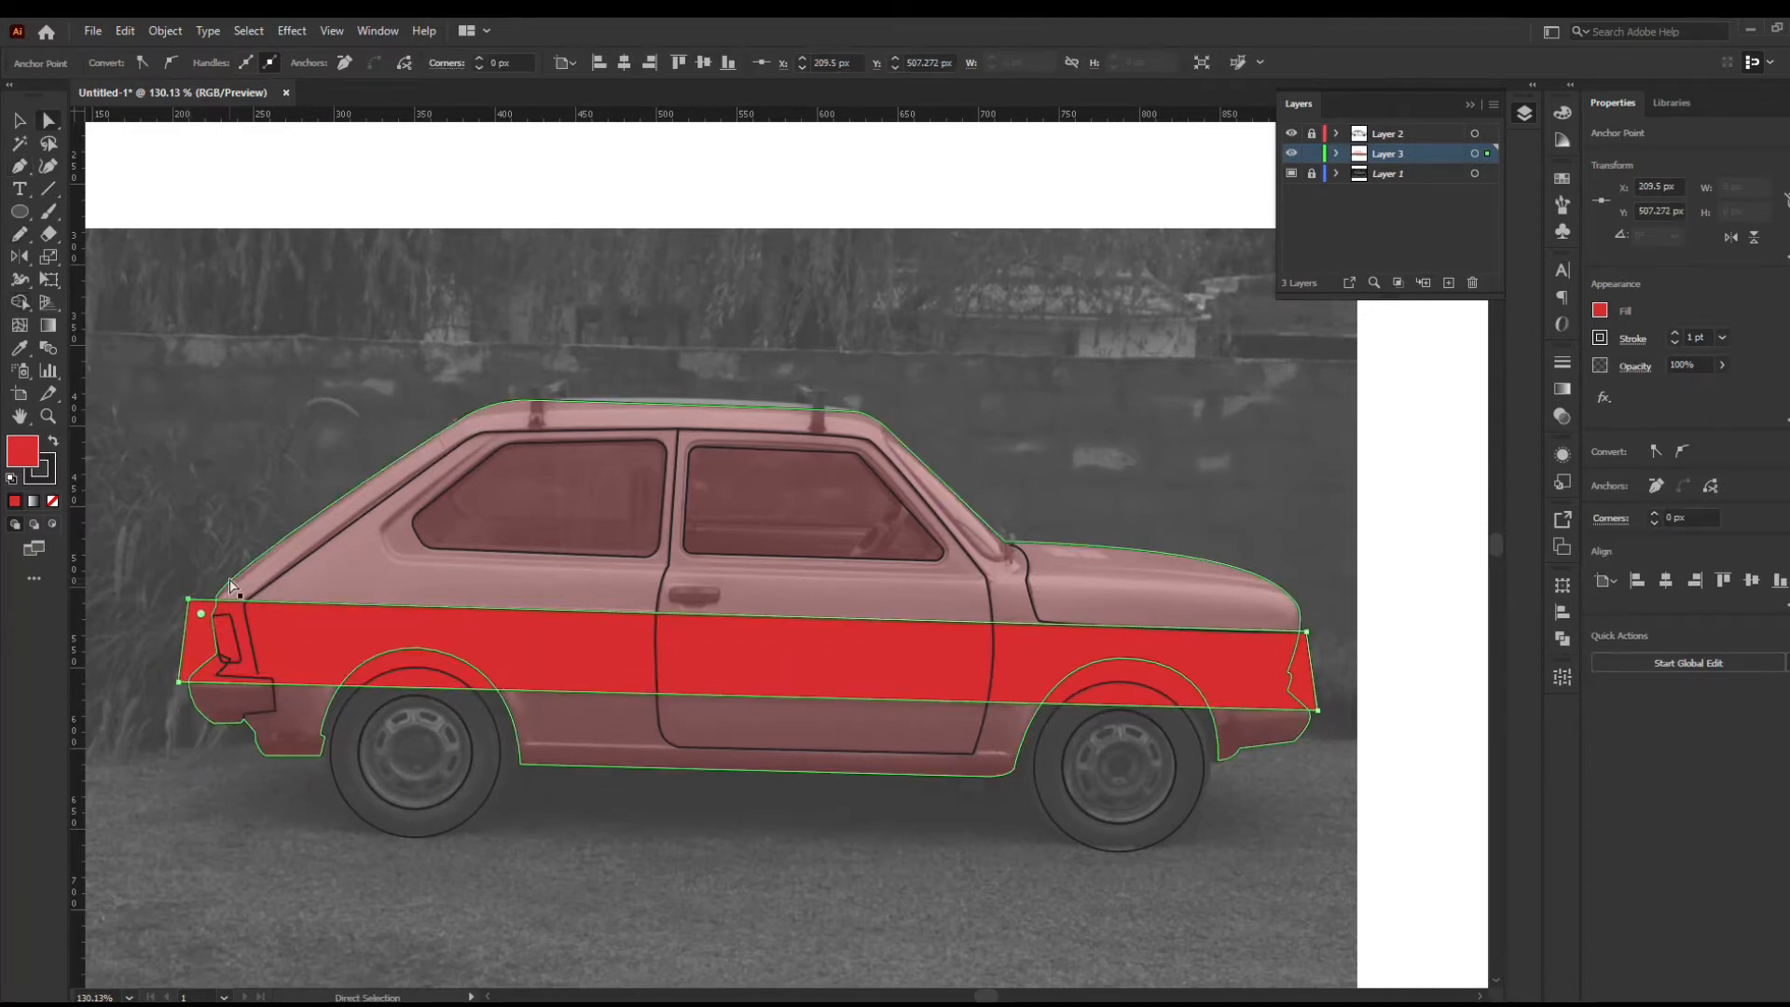
{"action": "key", "text": "ctrl+shift+a"}
{"action": "left_click", "coordinate": [225, 608]}
{"action": "left_click", "coordinate": [226, 597], "text": "shift"}
{"action": "key", "text": "shift+m"}
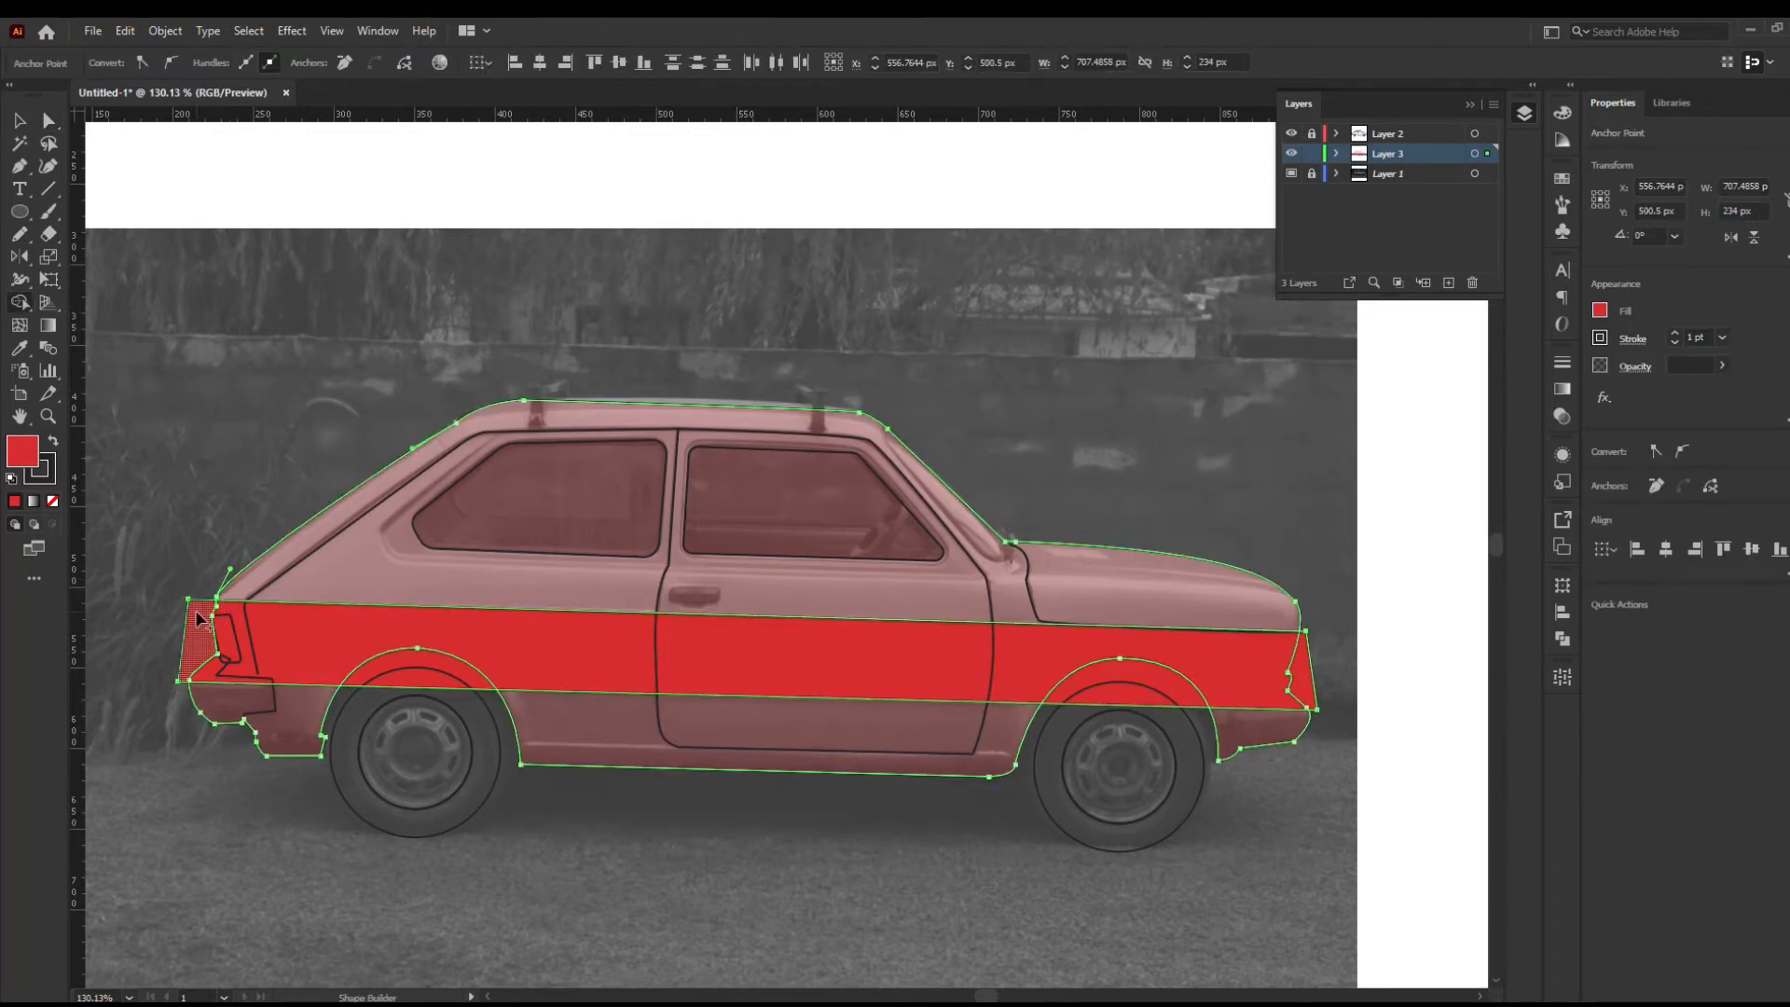
{"action": "left_click", "coordinate": [1306, 678], "text": "alt"}
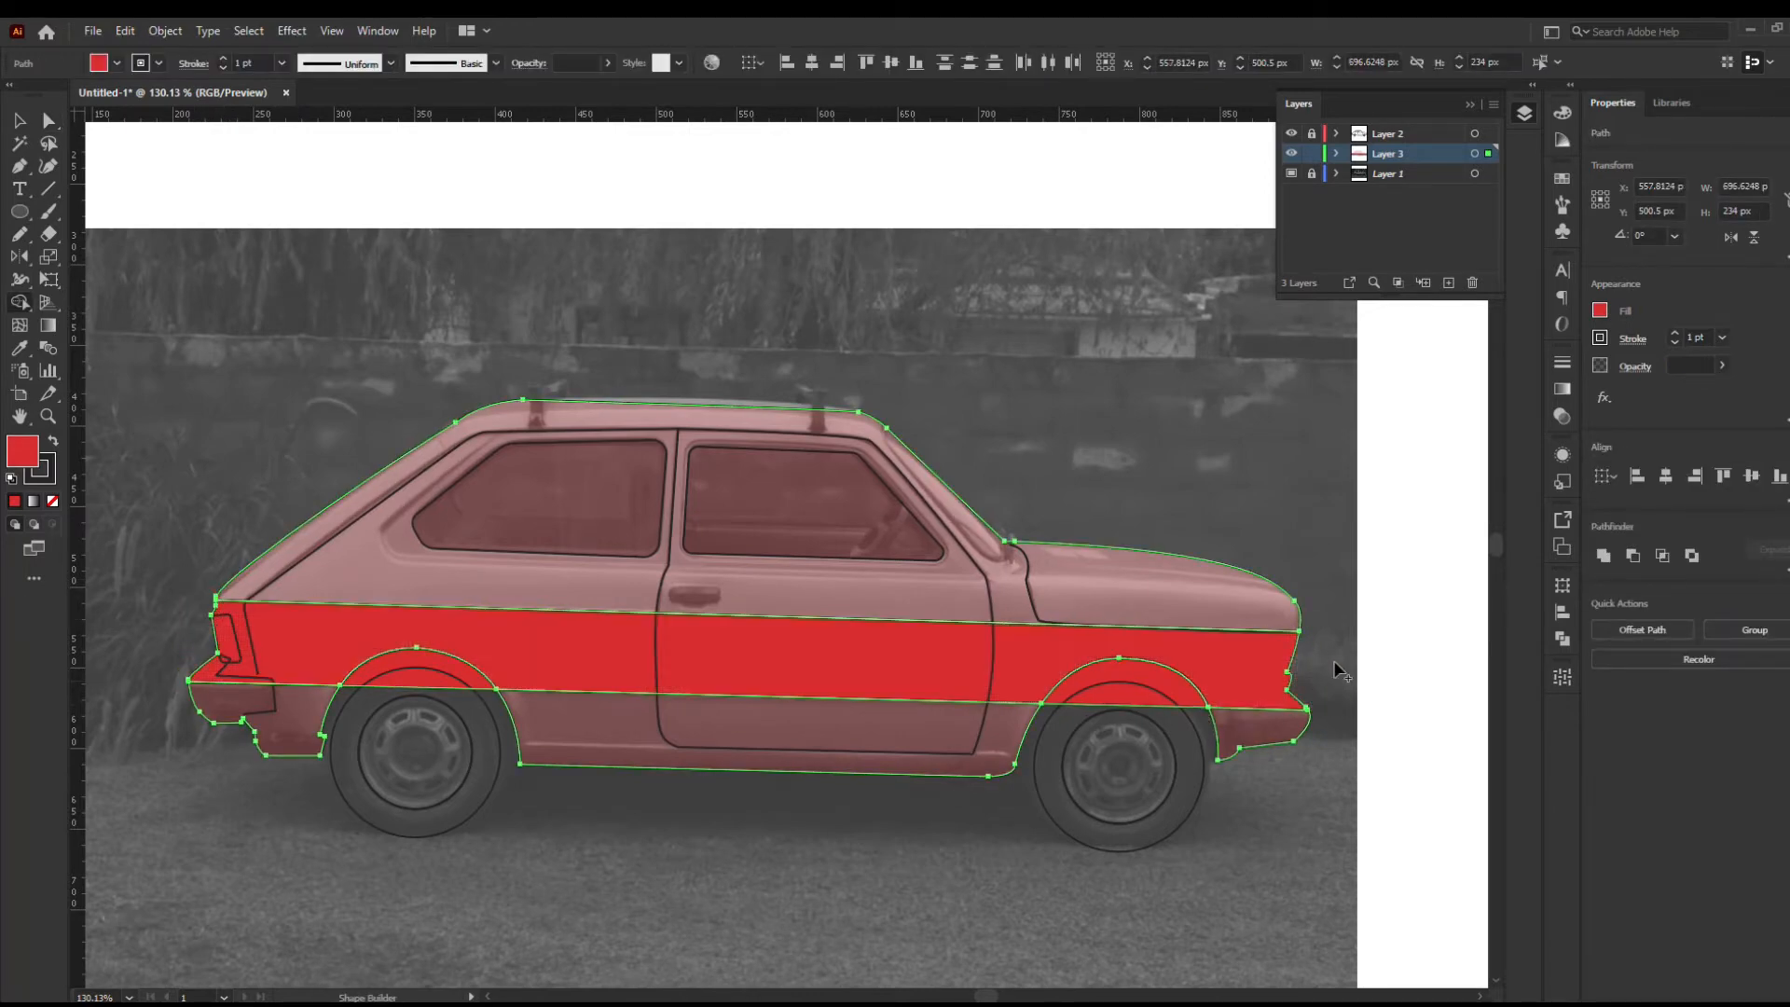
Choose a darker red fill and apply it with Shape Builder to the body's middle band between the wheel arches
{"action": "key", "text": "a"}
{"action": "double_click", "coordinate": [22, 452]}
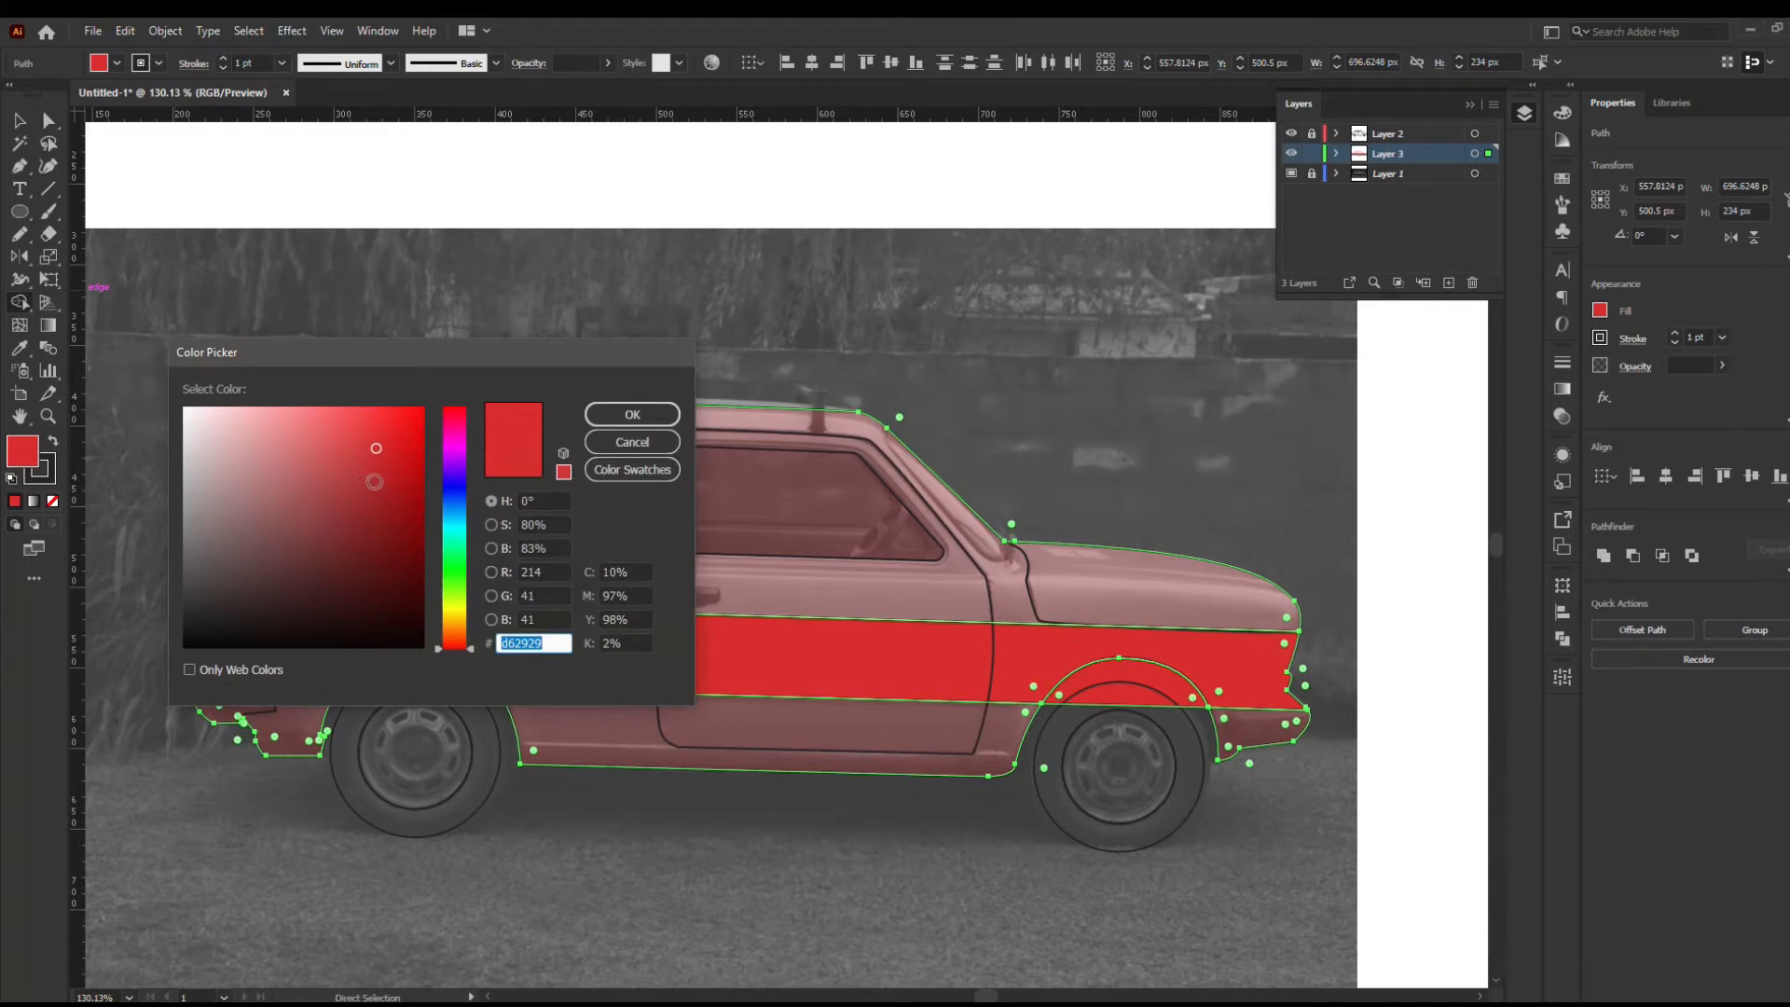
{"action": "left_click", "coordinate": [372, 480]}
{"action": "left_click", "coordinate": [632, 414]}
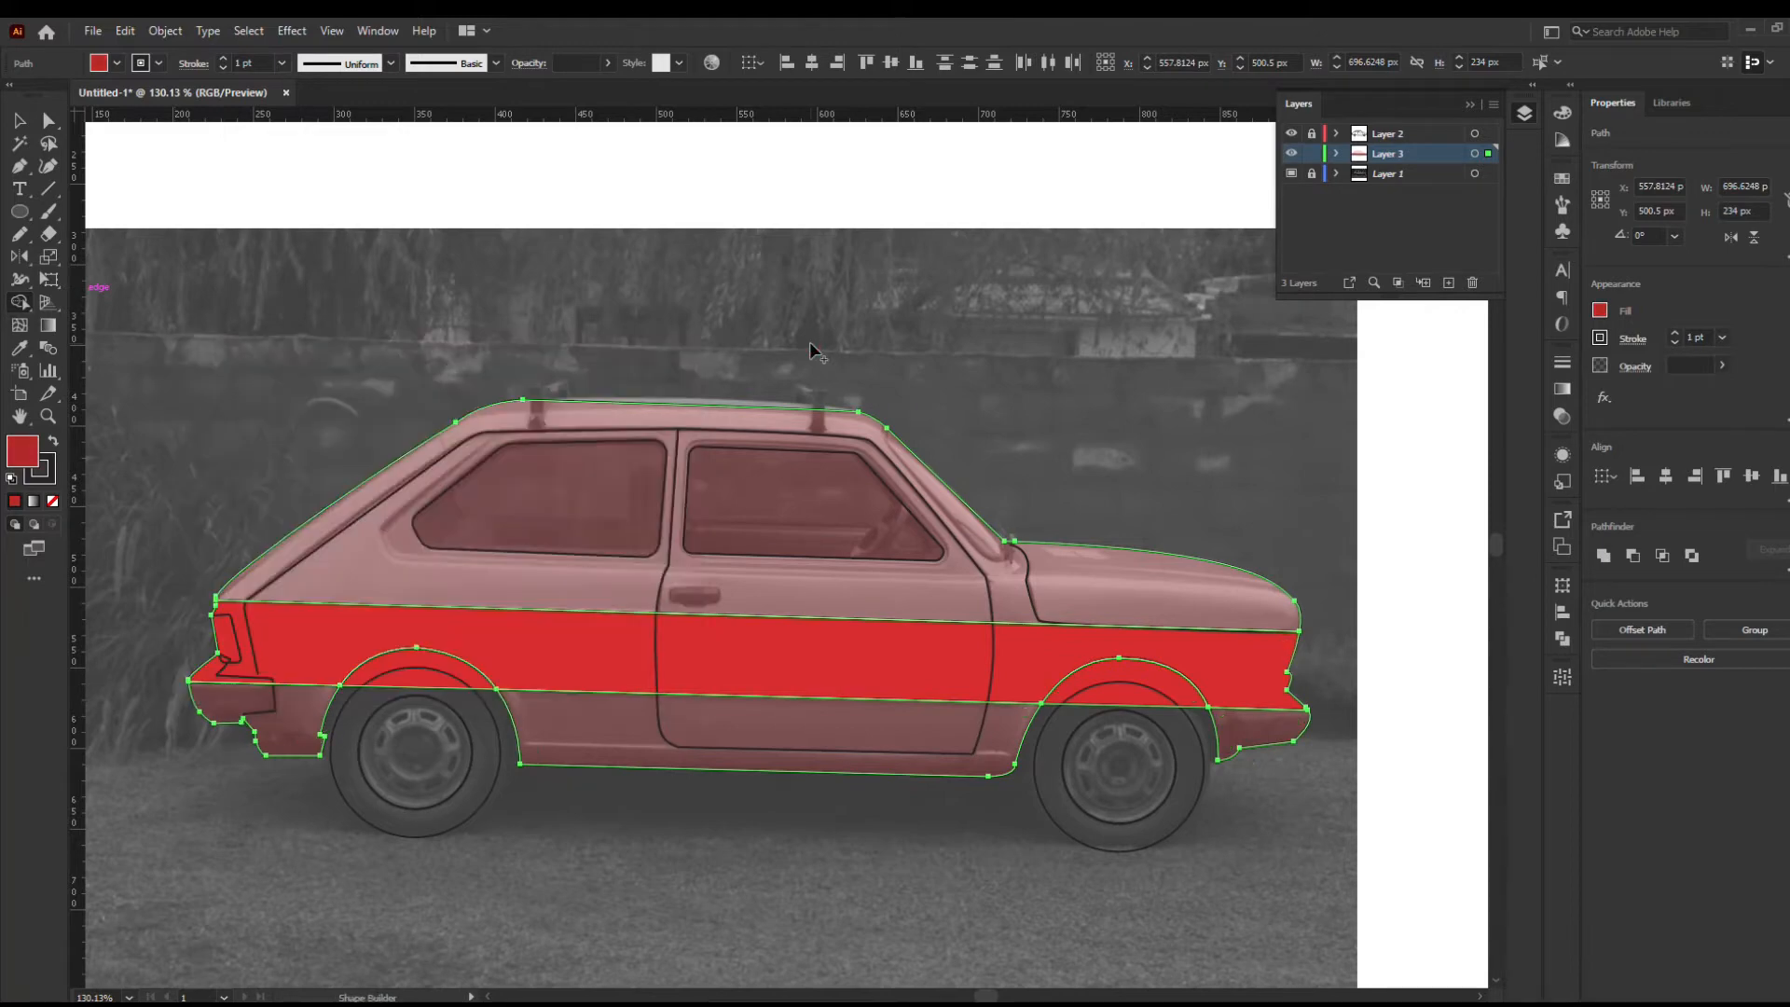
{"action": "key", "text": "shift+m"}
{"action": "left_click", "coordinate": [629, 646]}
Set the upper body shape's opacity to 100% and check the fills with Layer 2's line art hidden
{"action": "key", "text": "v"}
{"action": "left_click", "coordinate": [245, 276]}
{"action": "left_click", "coordinate": [422, 585]}
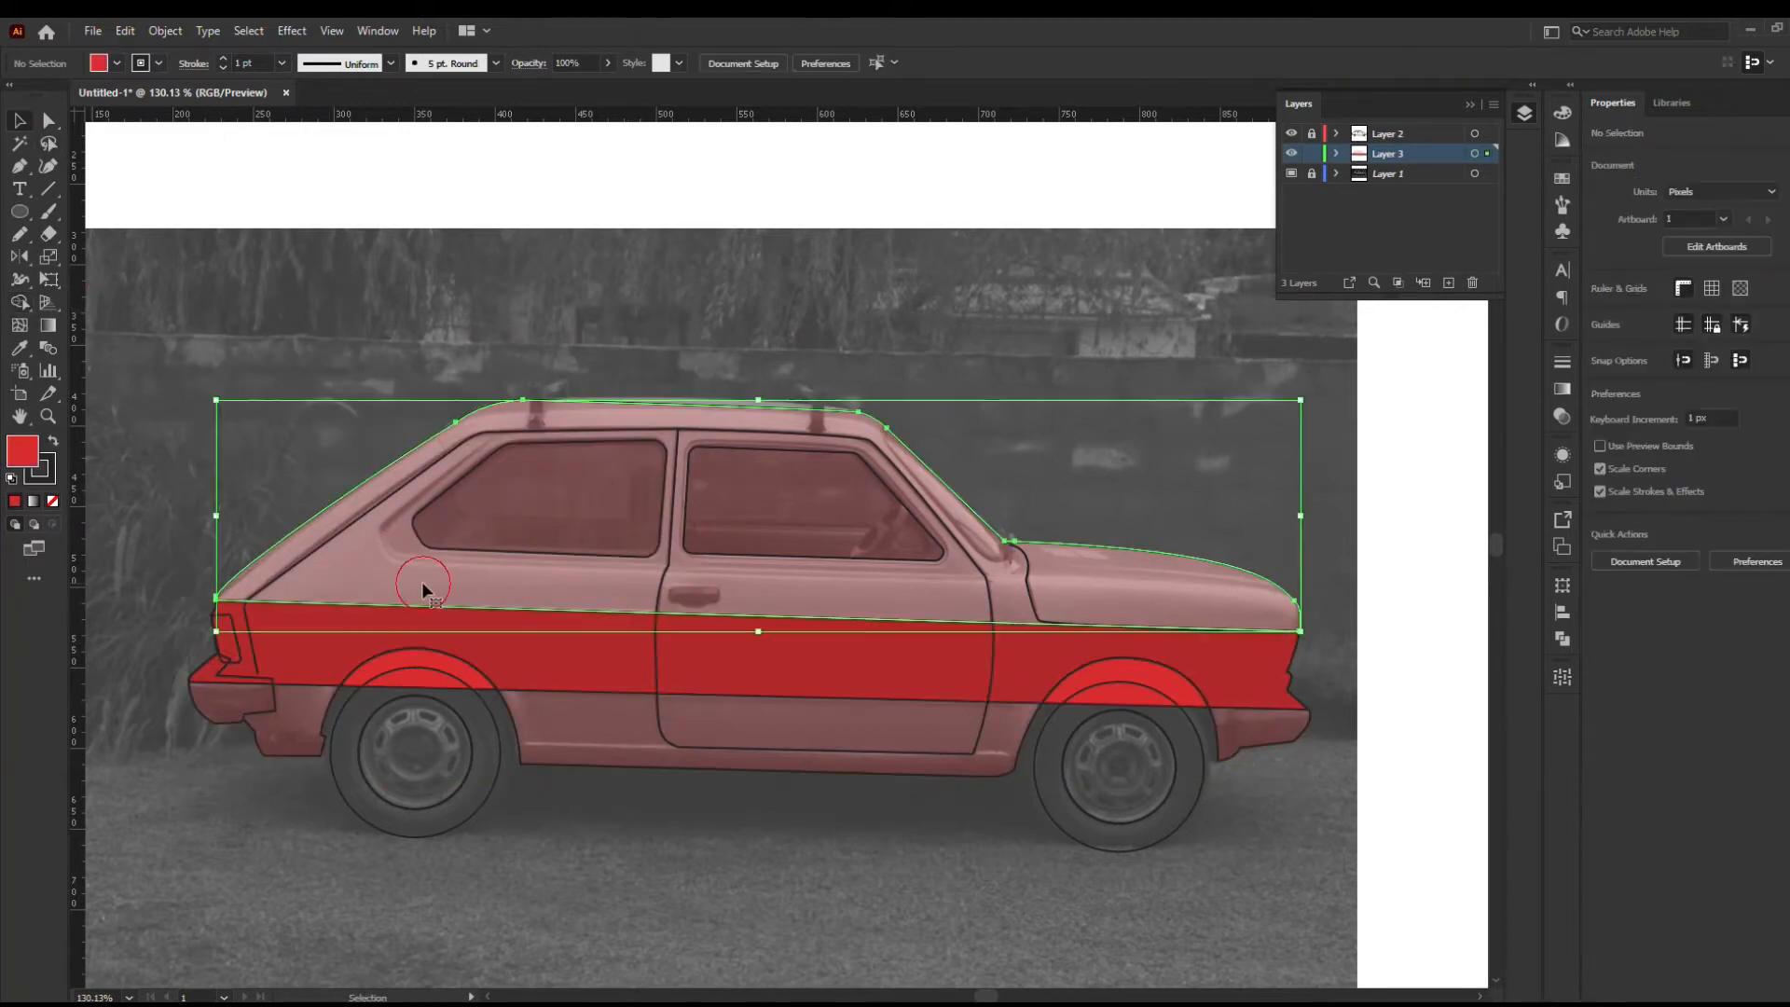
{"action": "left_click_drag", "start_coordinate": [594, 91], "coordinate": [611, 89]}
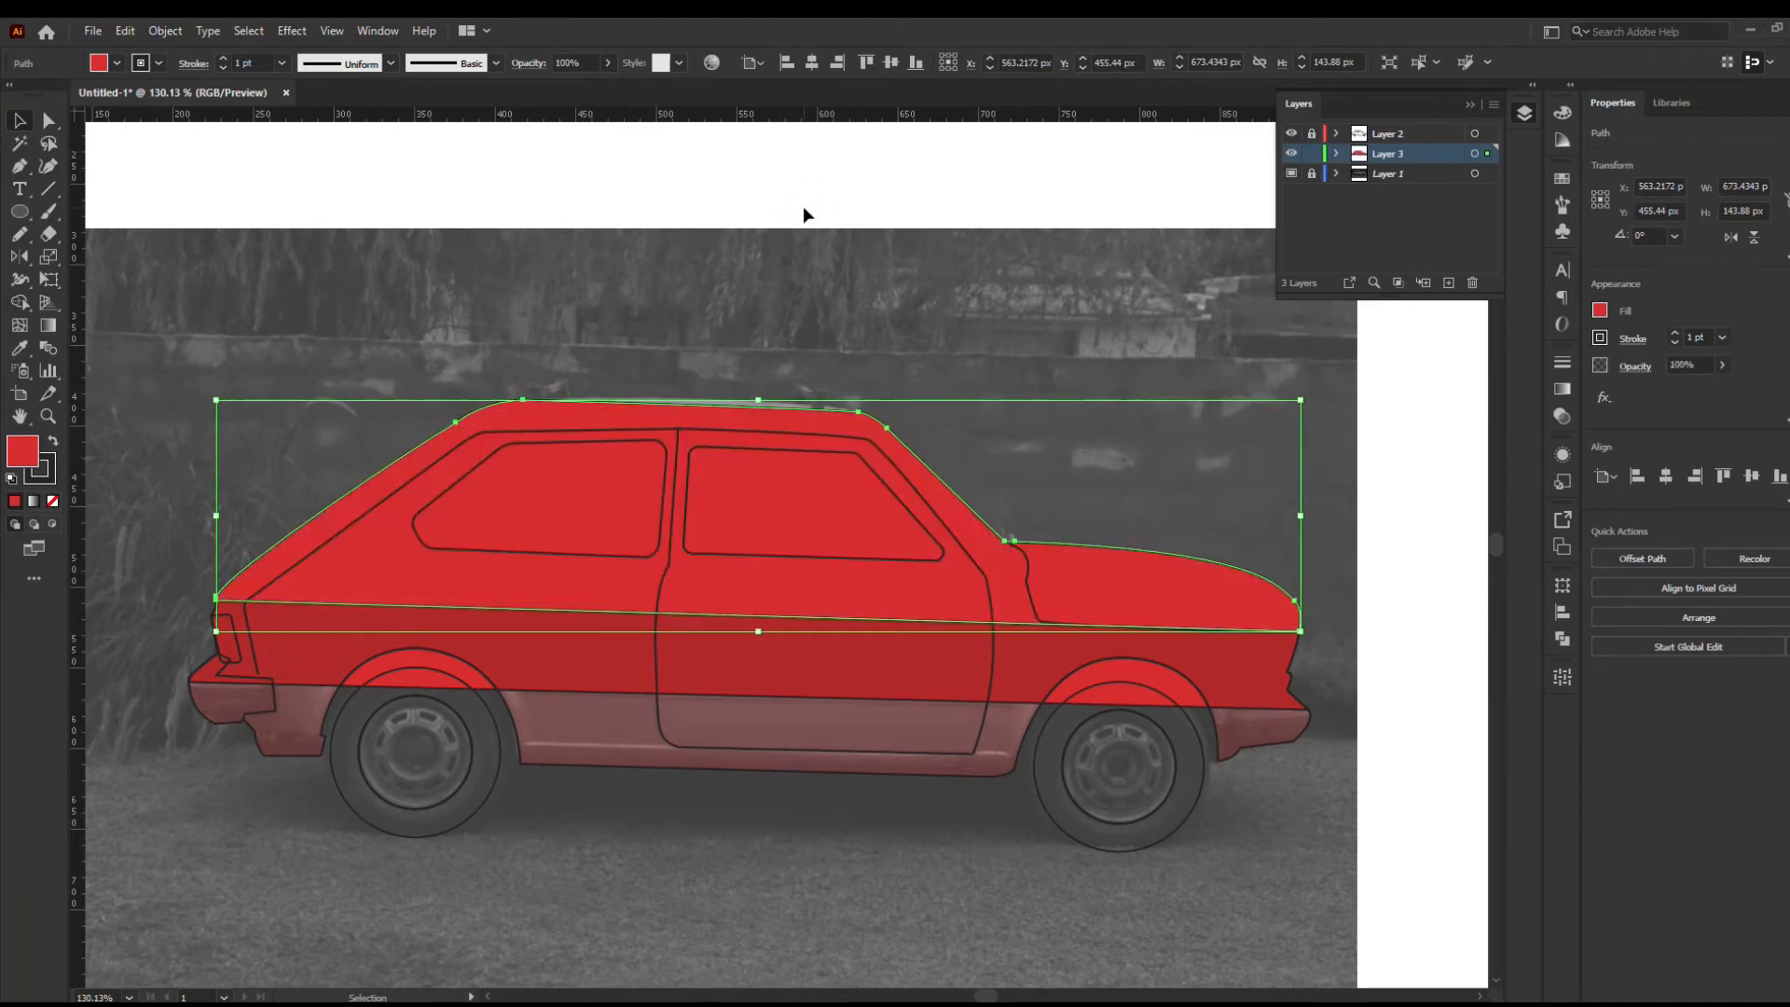
{"action": "left_click", "coordinate": [803, 205]}
{"action": "left_click", "coordinate": [1293, 133]}
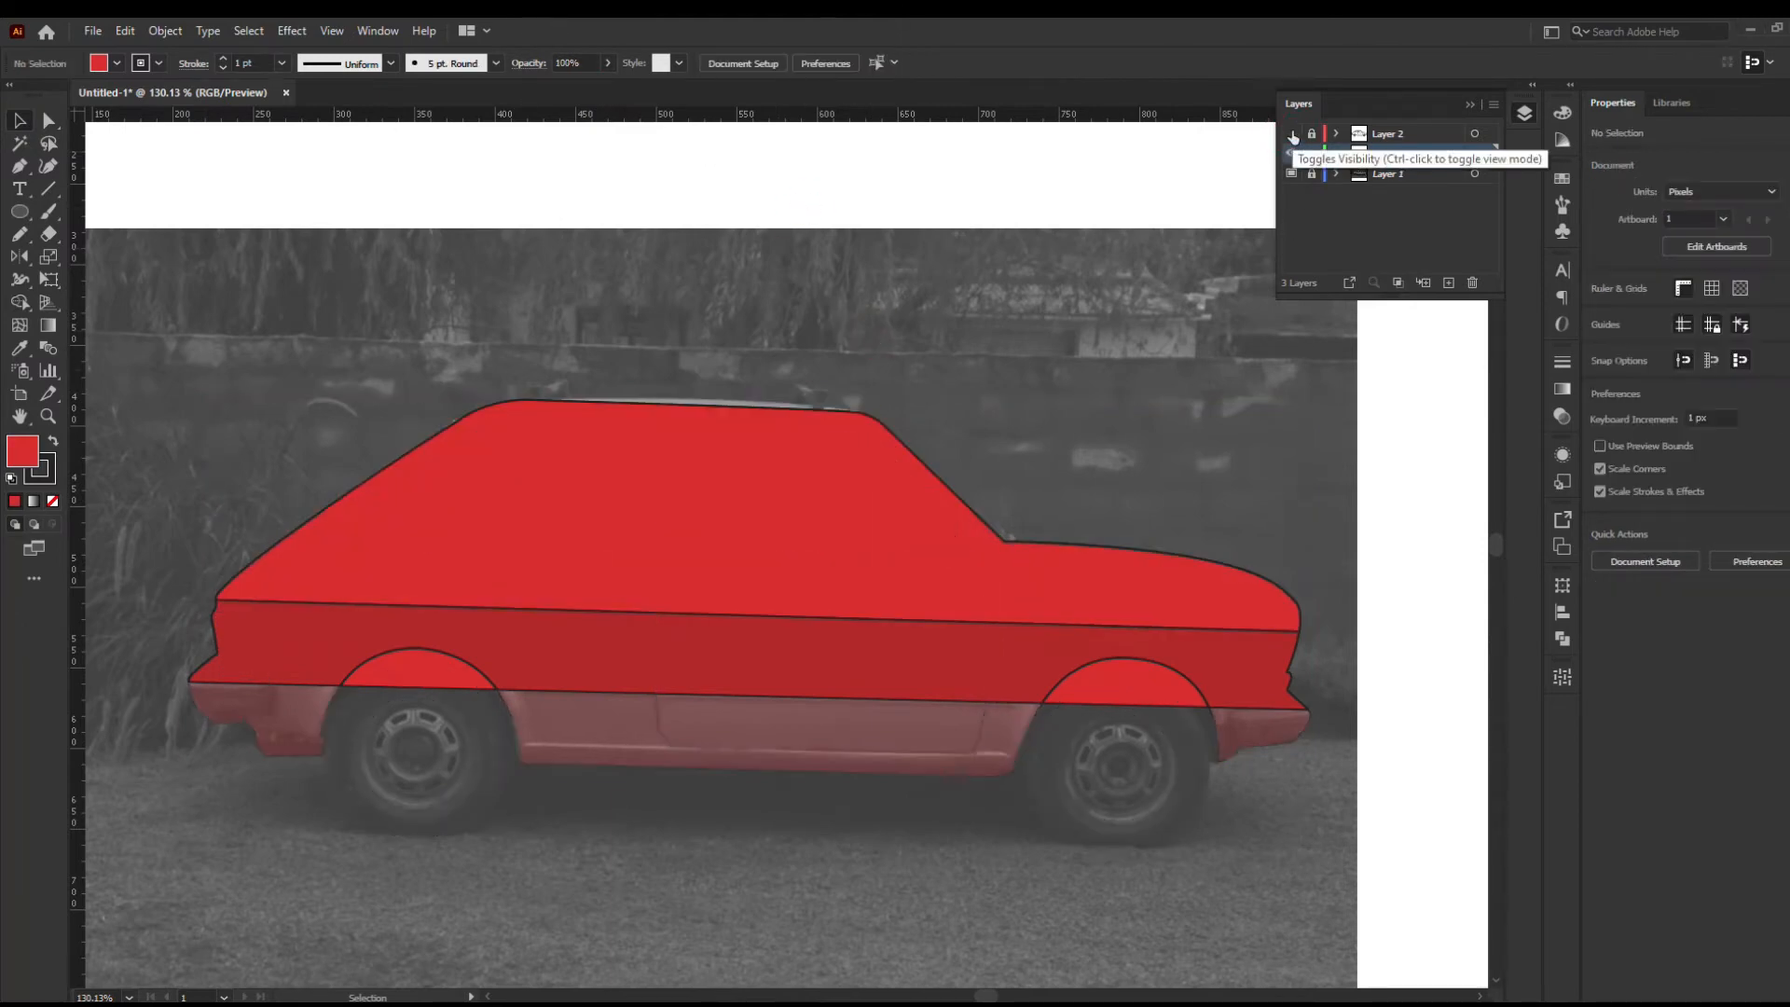
{"action": "left_click", "coordinate": [1293, 134]}
Select both side window outlines on Layer 2 and copy them onto Layer 3
{"action": "left_click", "coordinate": [579, 439]}
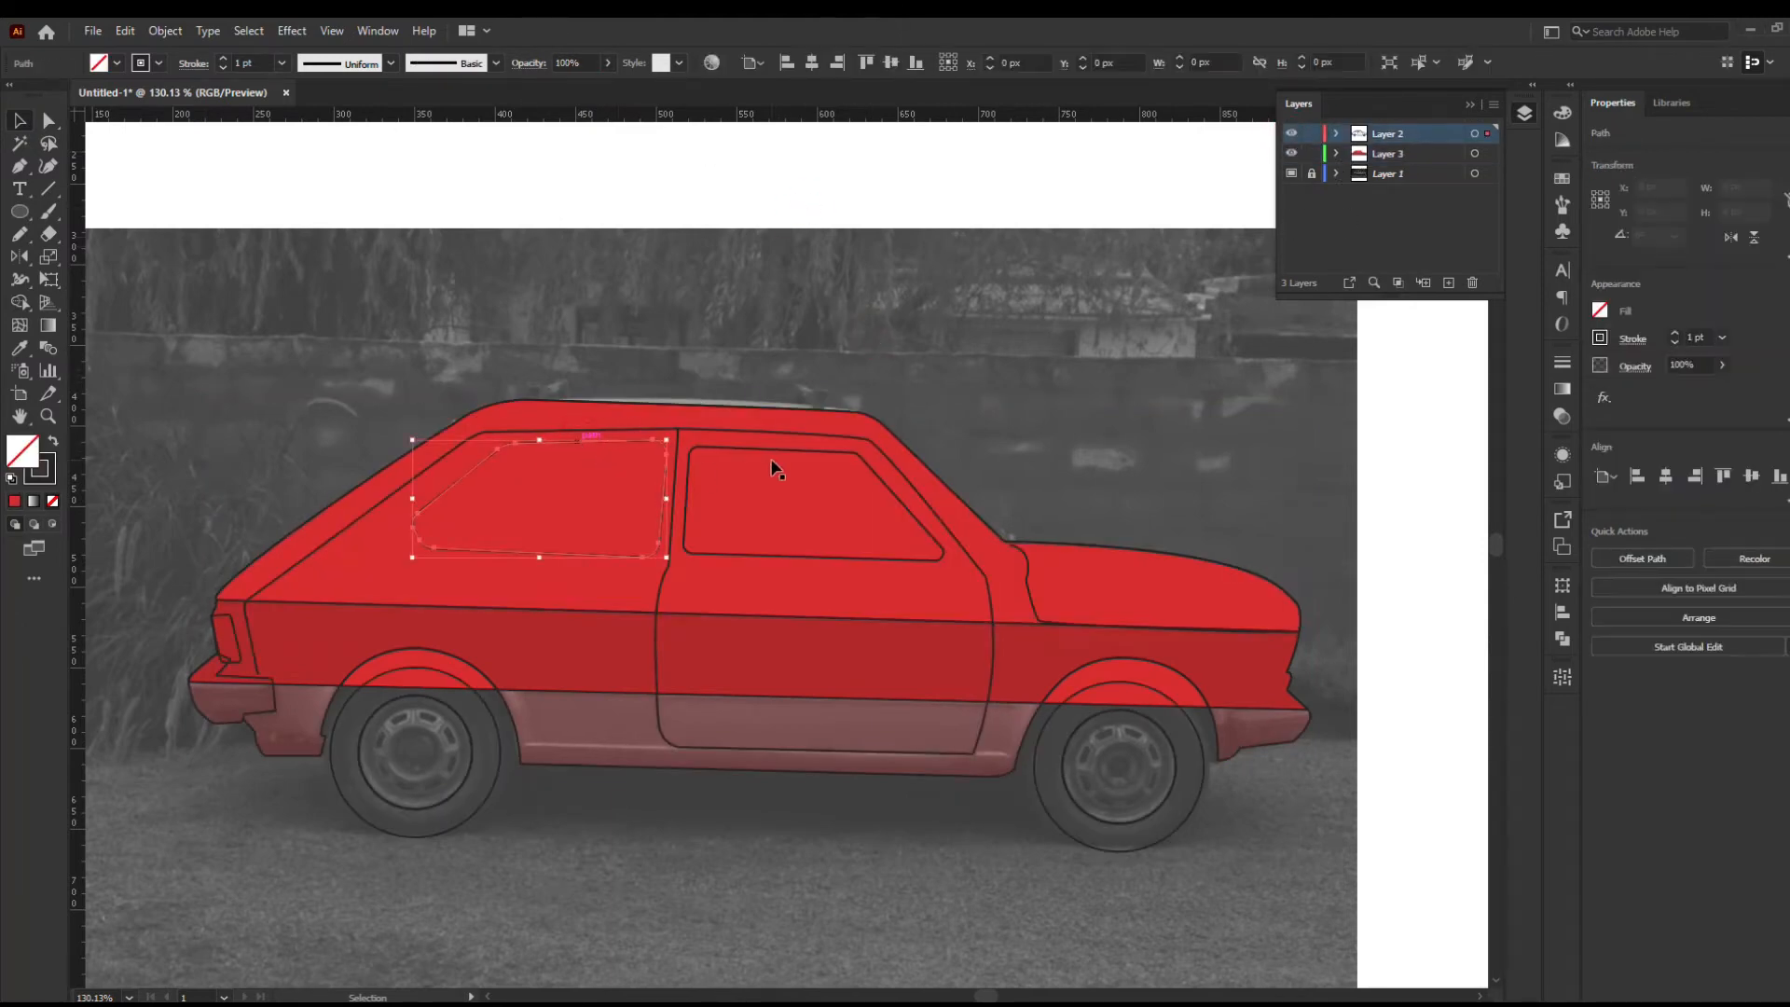
{"action": "left_click", "coordinate": [775, 463]}
{"action": "left_click", "coordinate": [612, 445]}
{"action": "left_click", "coordinate": [744, 448]}
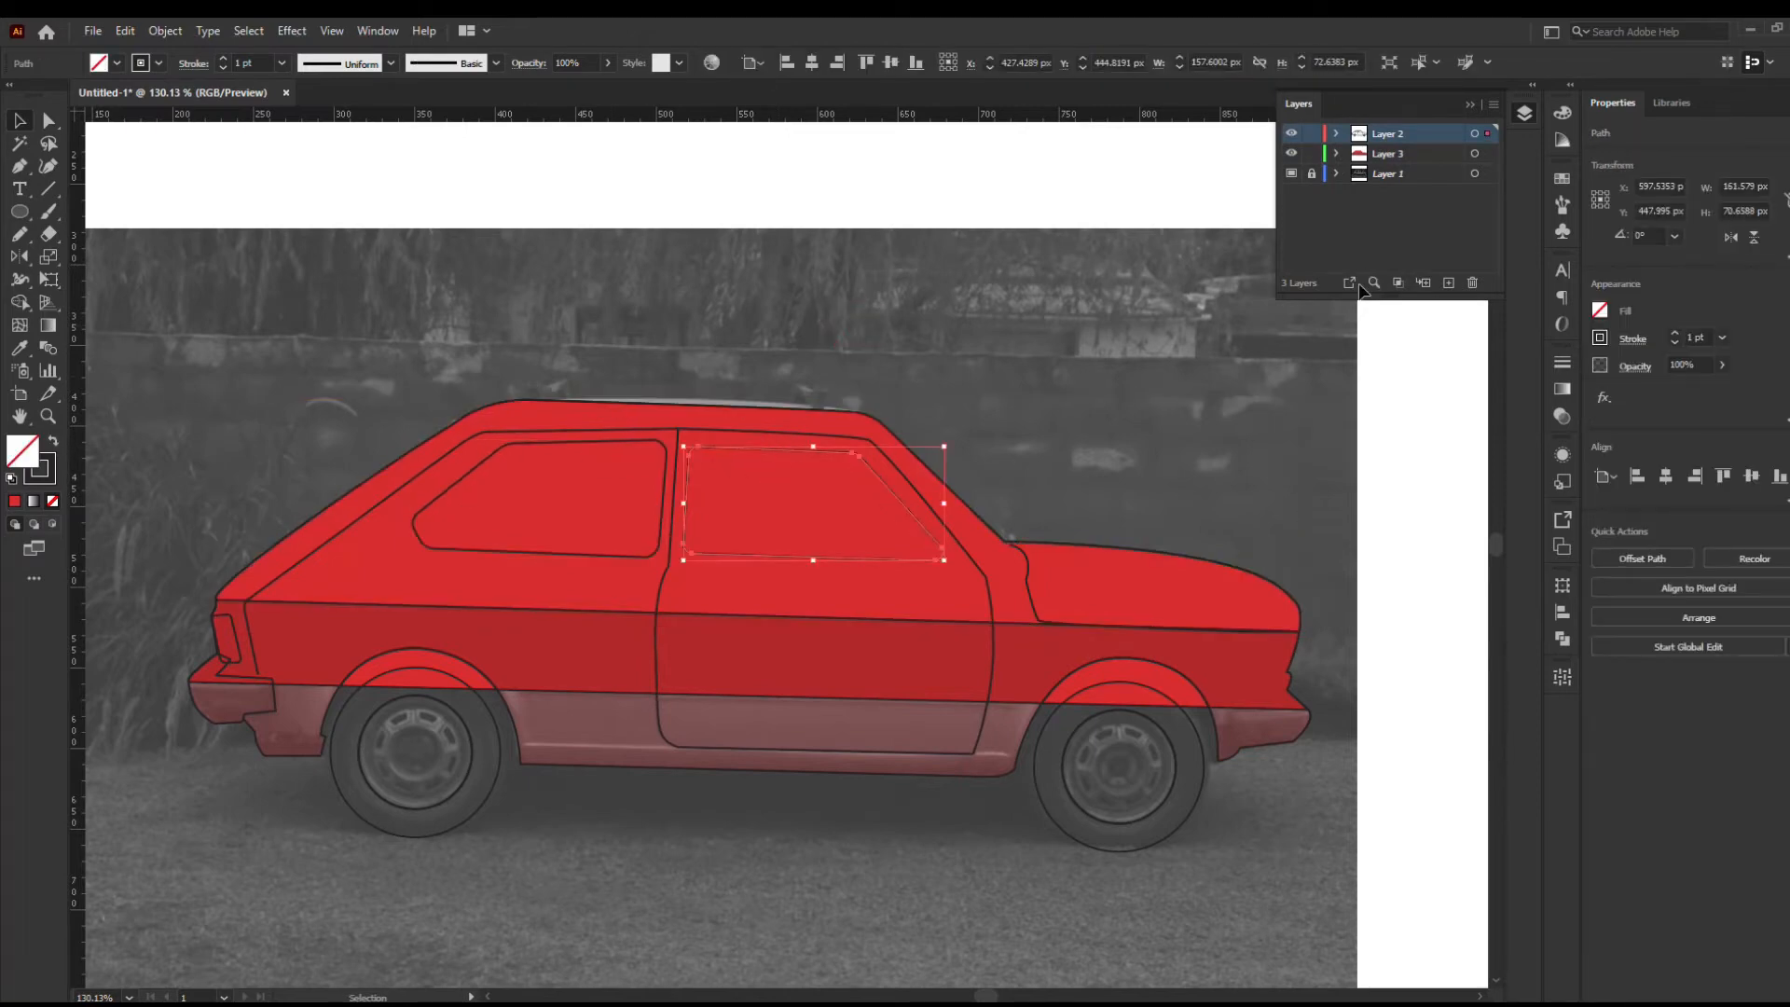
{"action": "left_click", "coordinate": [675, 400]}
{"action": "left_click", "coordinate": [613, 440]}
{"action": "left_click", "coordinate": [740, 446], "text": "shift"}
{"action": "left_click", "coordinate": [740, 446], "text": "shift"}
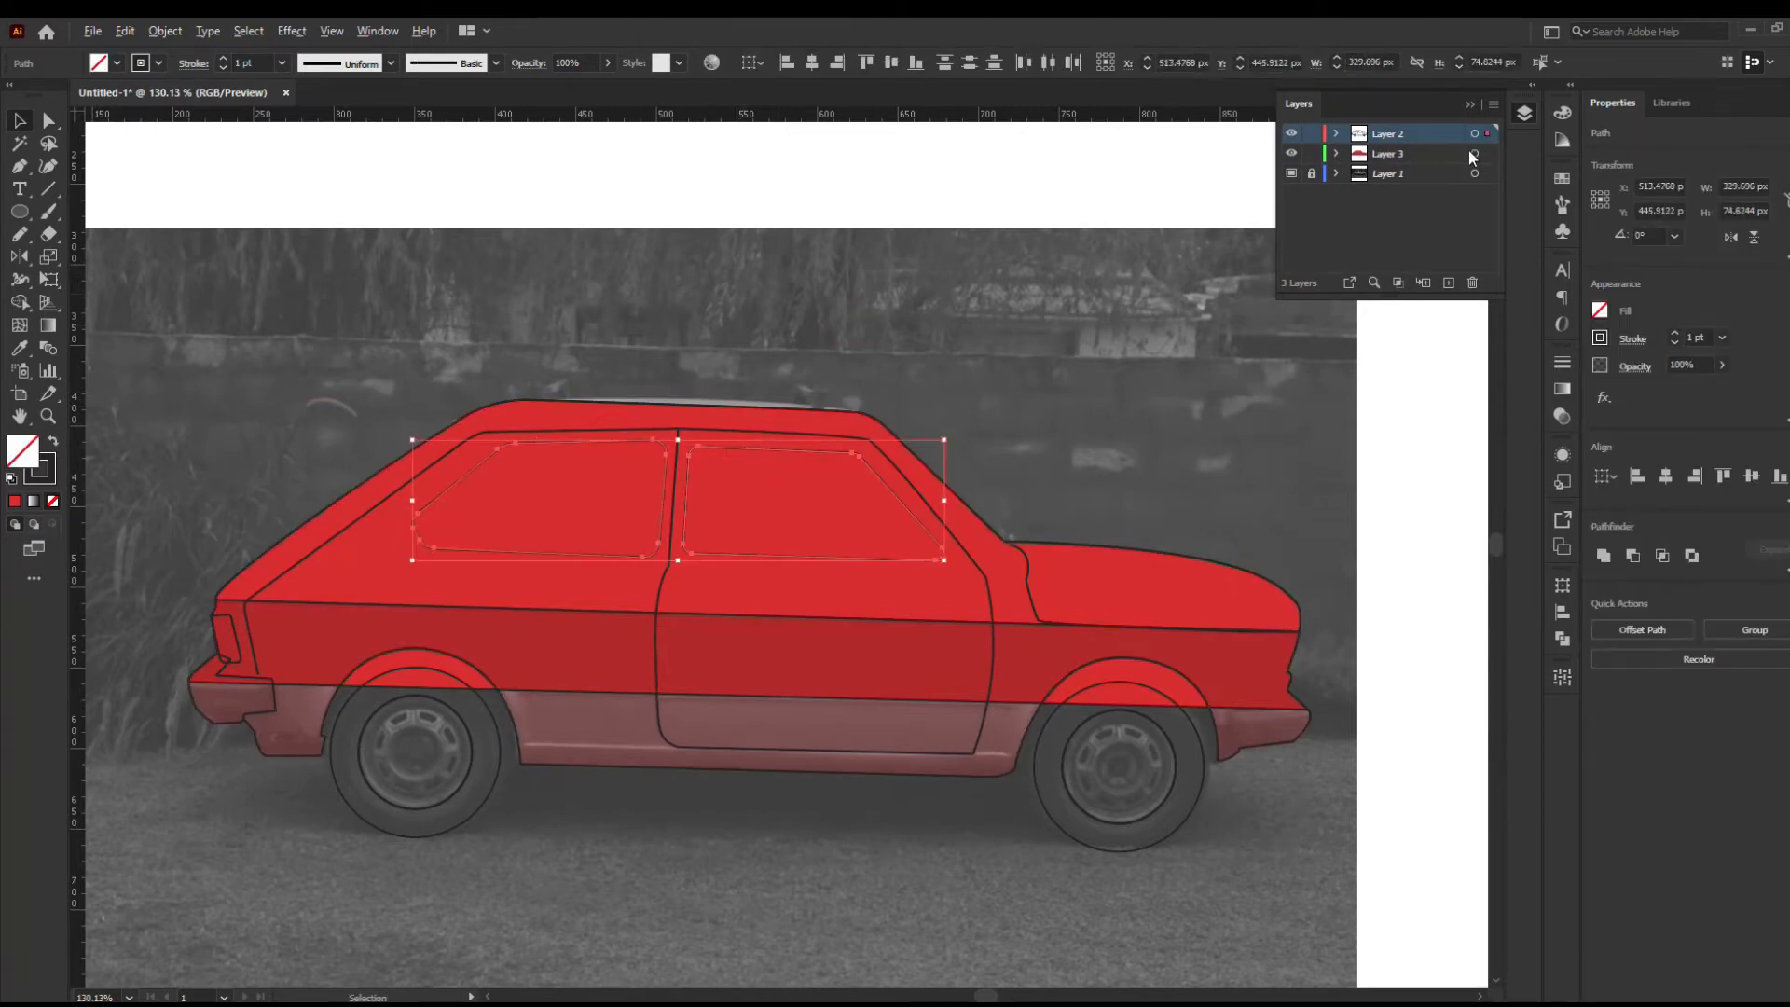
{"action": "left_click_drag", "start_coordinate": [1489, 156], "coordinate": [1488, 154]}
Fill the two window copies with light gray
{"action": "double_click", "coordinate": [19, 457]}
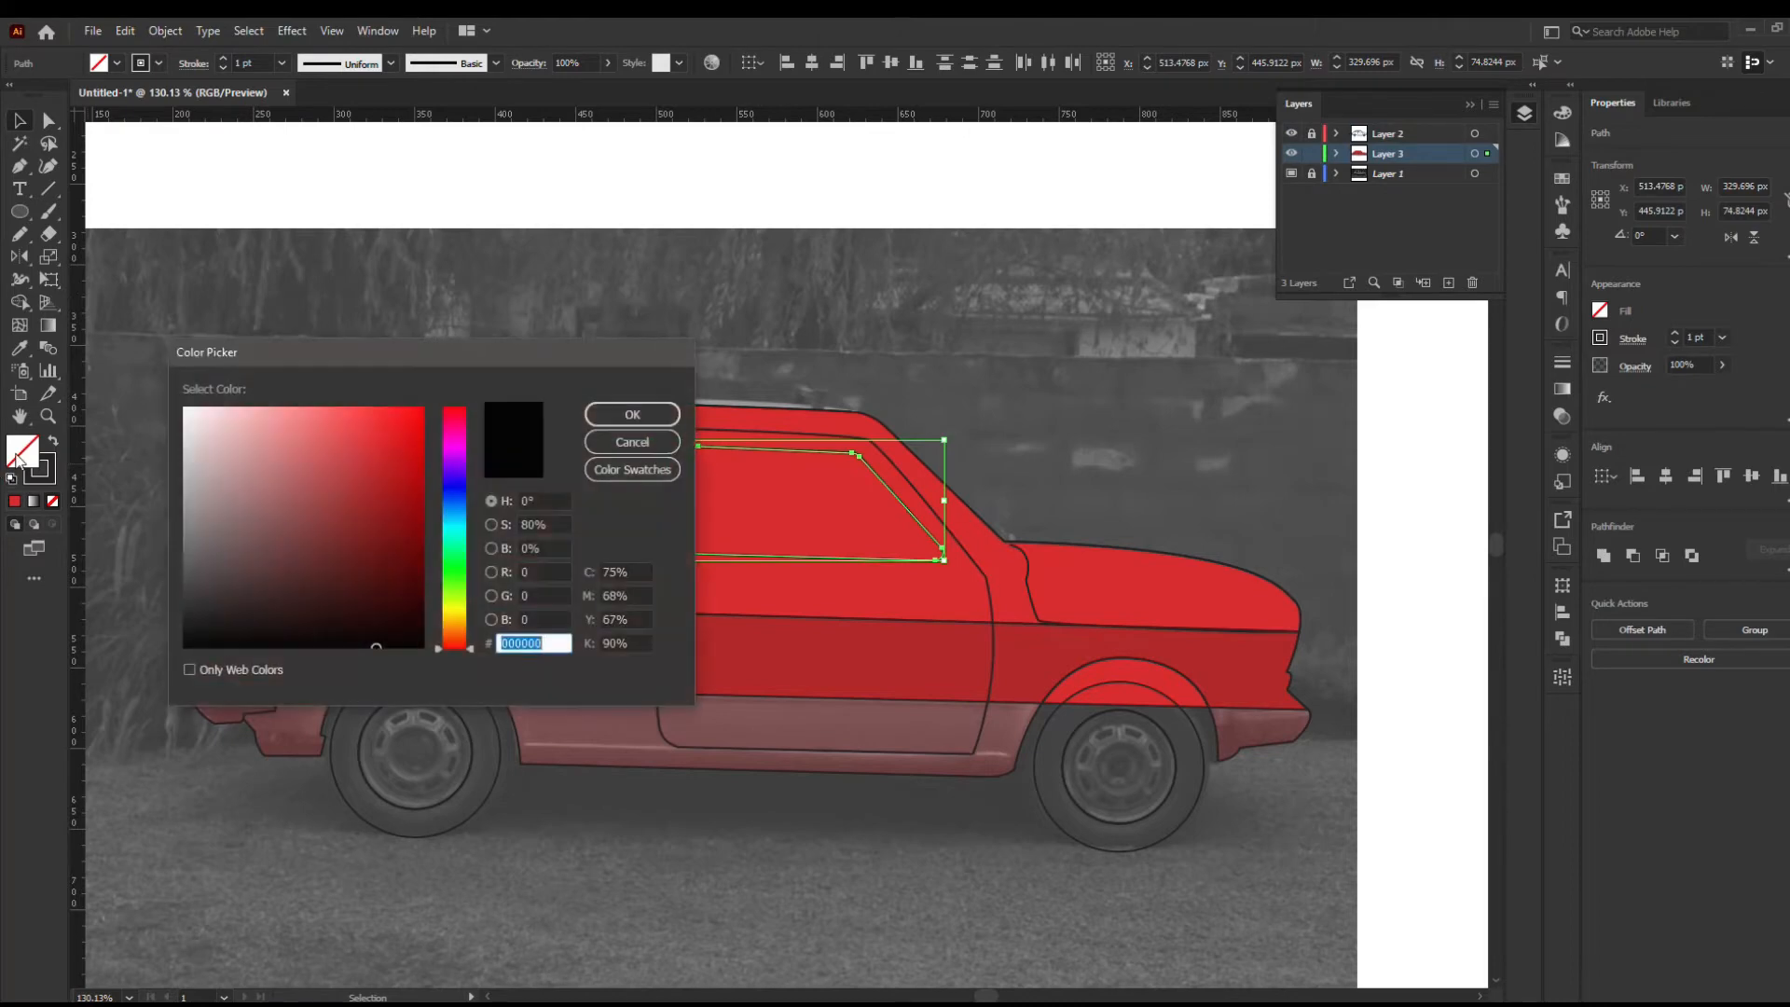
{"action": "left_click", "coordinate": [213, 495]}
{"action": "left_click", "coordinate": [632, 414]}
{"action": "left_click", "coordinate": [731, 328]}
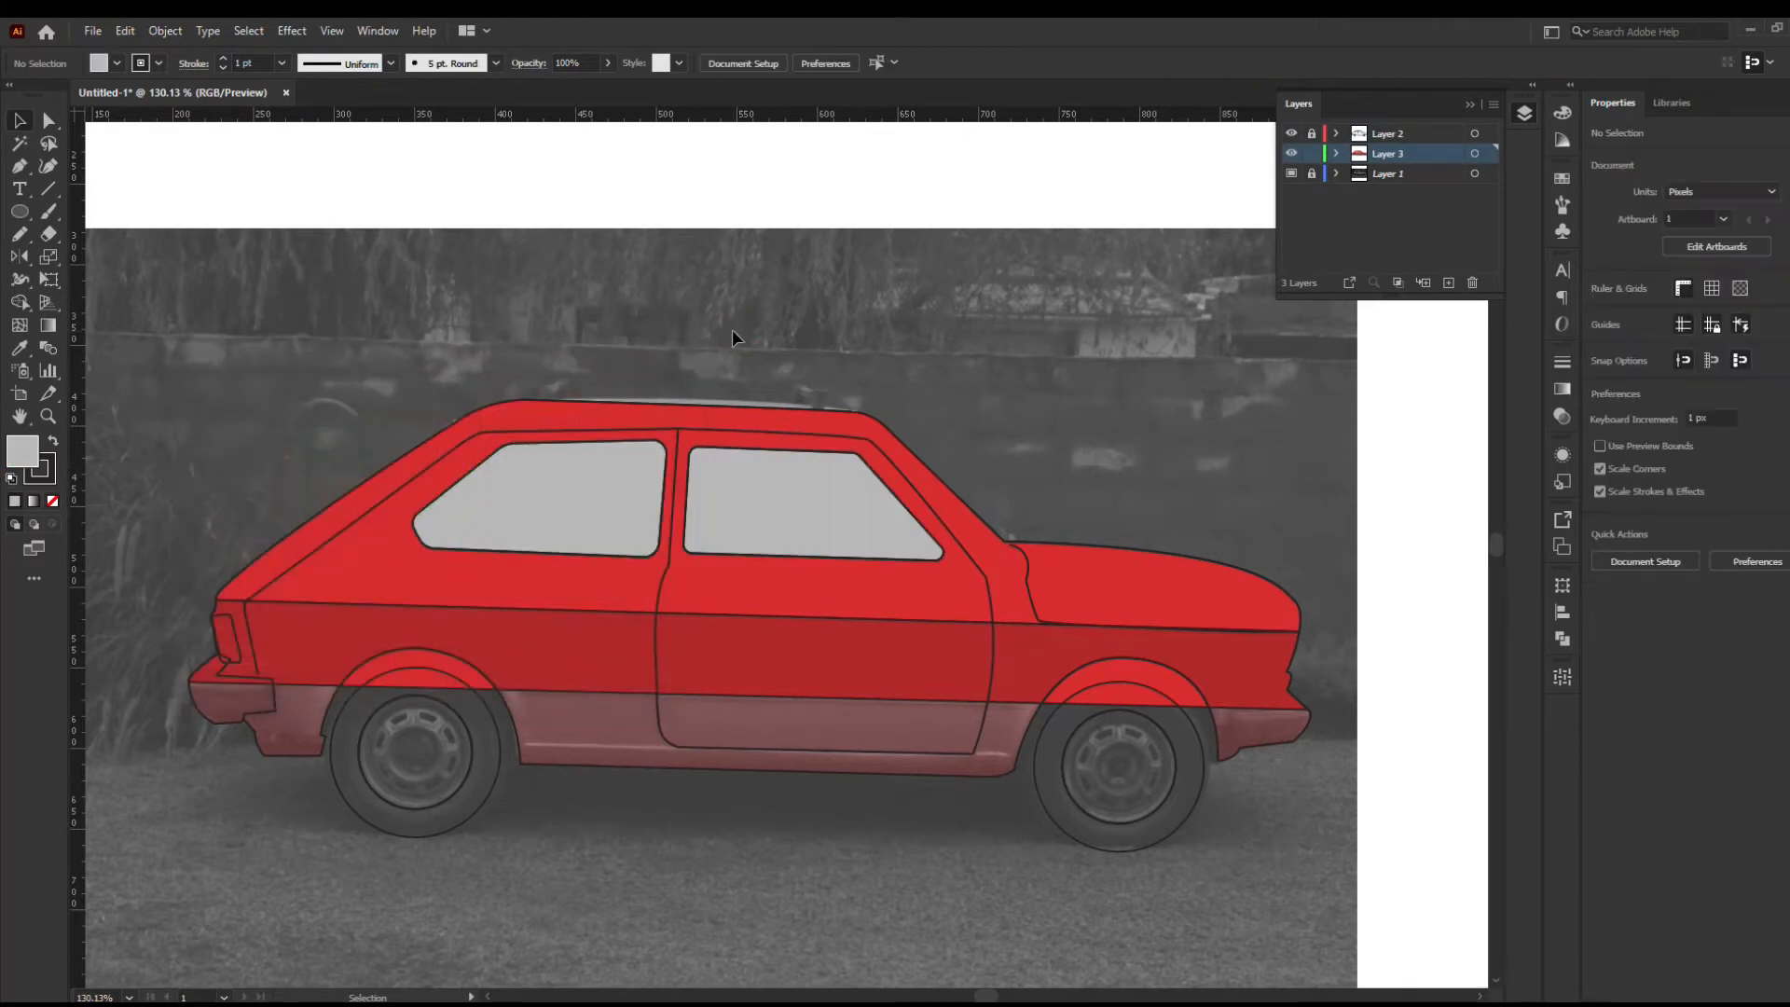
Try to recolor the three lower body sections with the darker red b22424, and undo the fill
{"action": "left_click", "coordinate": [747, 774]}
{"action": "left_click", "coordinate": [301, 746]}
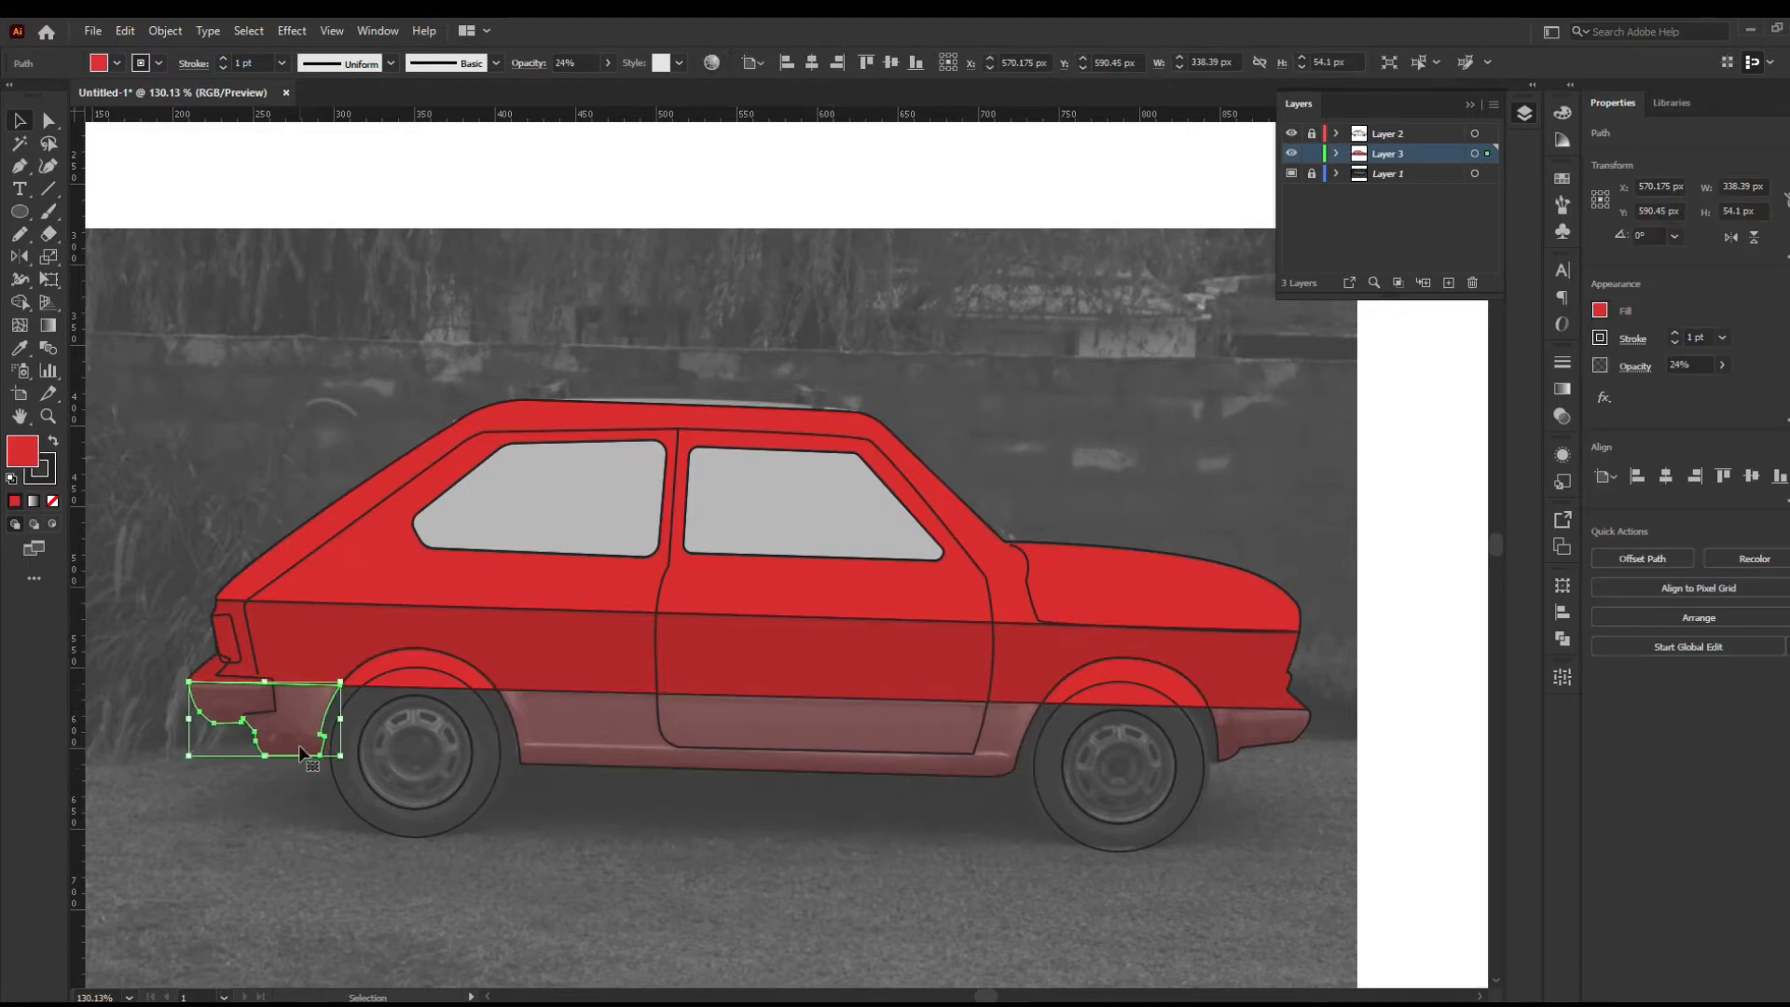
{"action": "left_click", "coordinate": [856, 774], "text": "shift"}
{"action": "left_click", "coordinate": [1233, 751], "text": "shift"}
{"action": "double_click", "coordinate": [22, 451]}
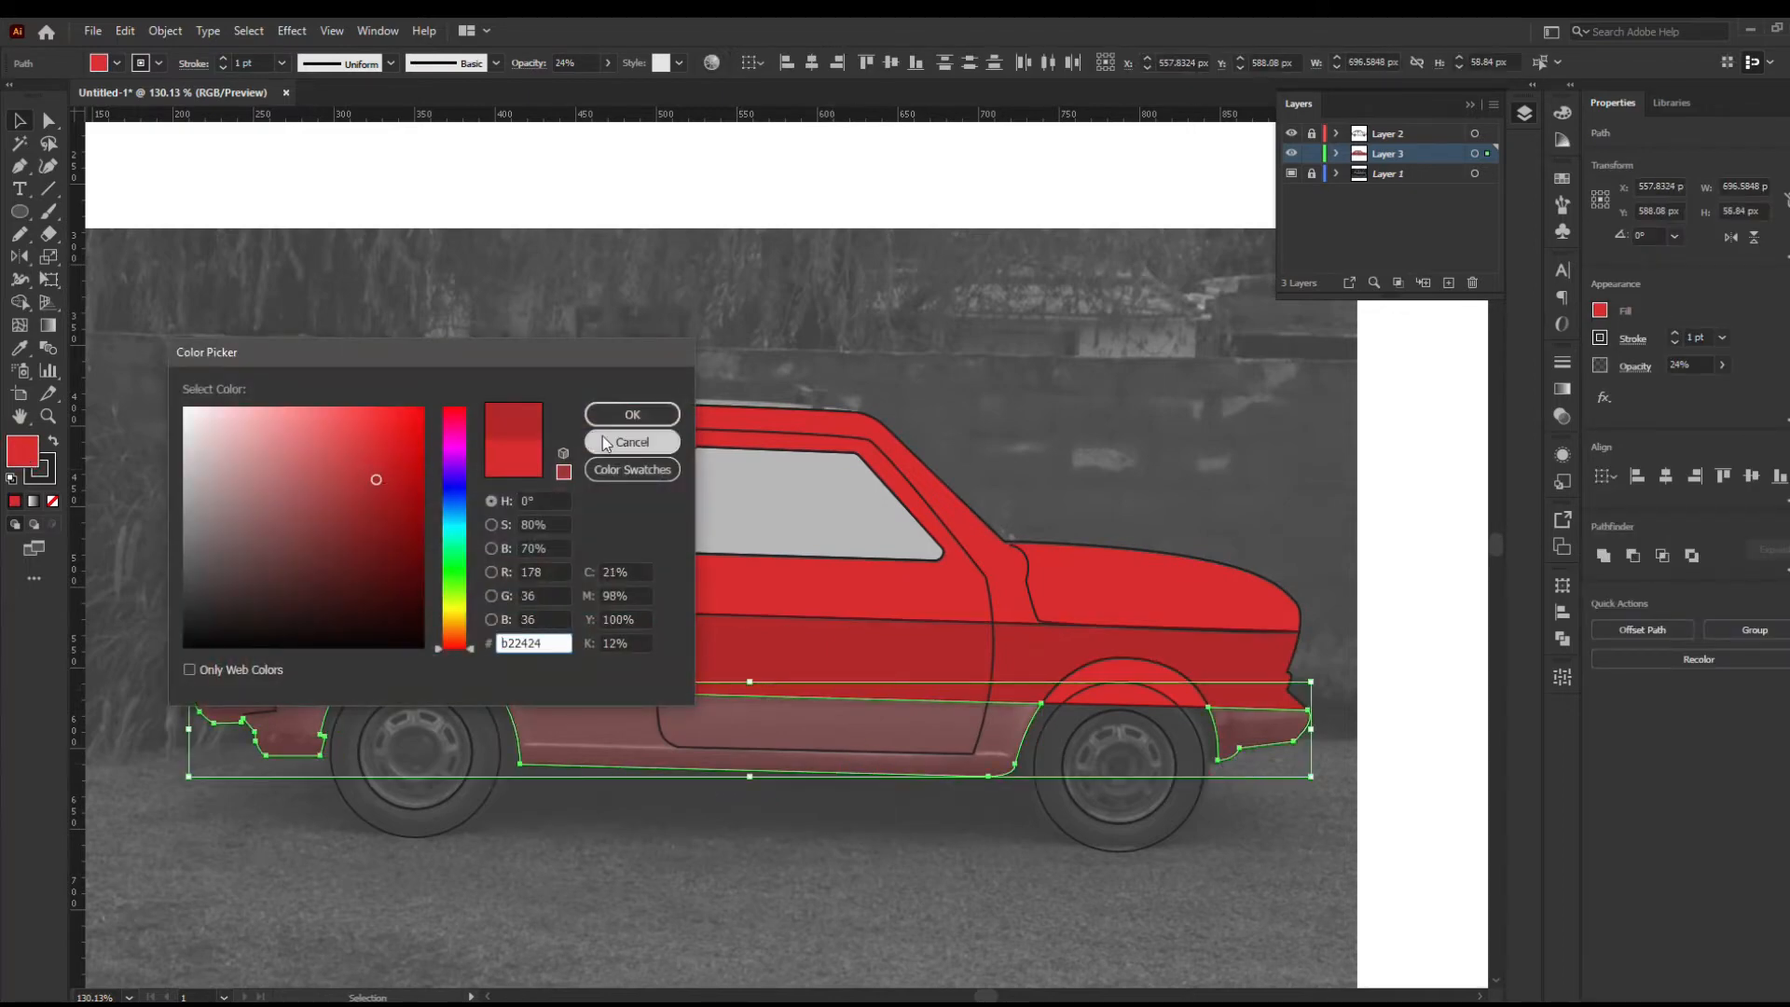
{"action": "left_click", "coordinate": [633, 442]}
{"action": "left_click", "coordinate": [894, 361]}
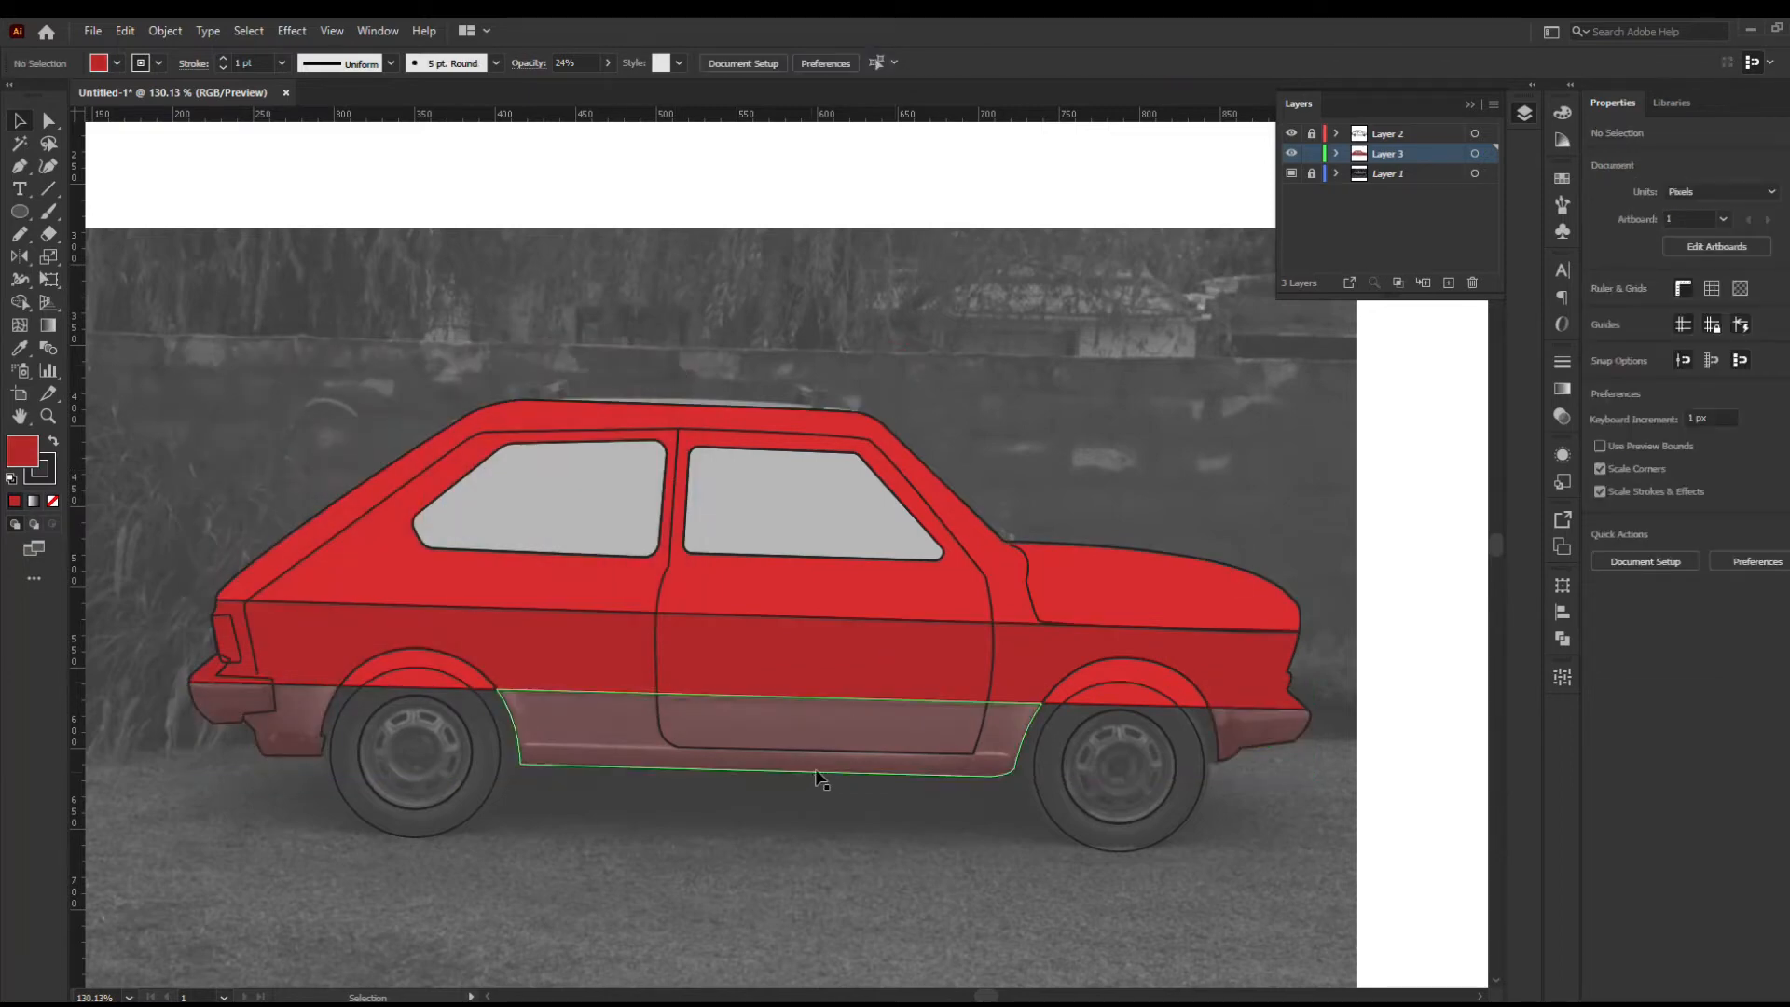
{"action": "key", "text": "ctrl+z"}
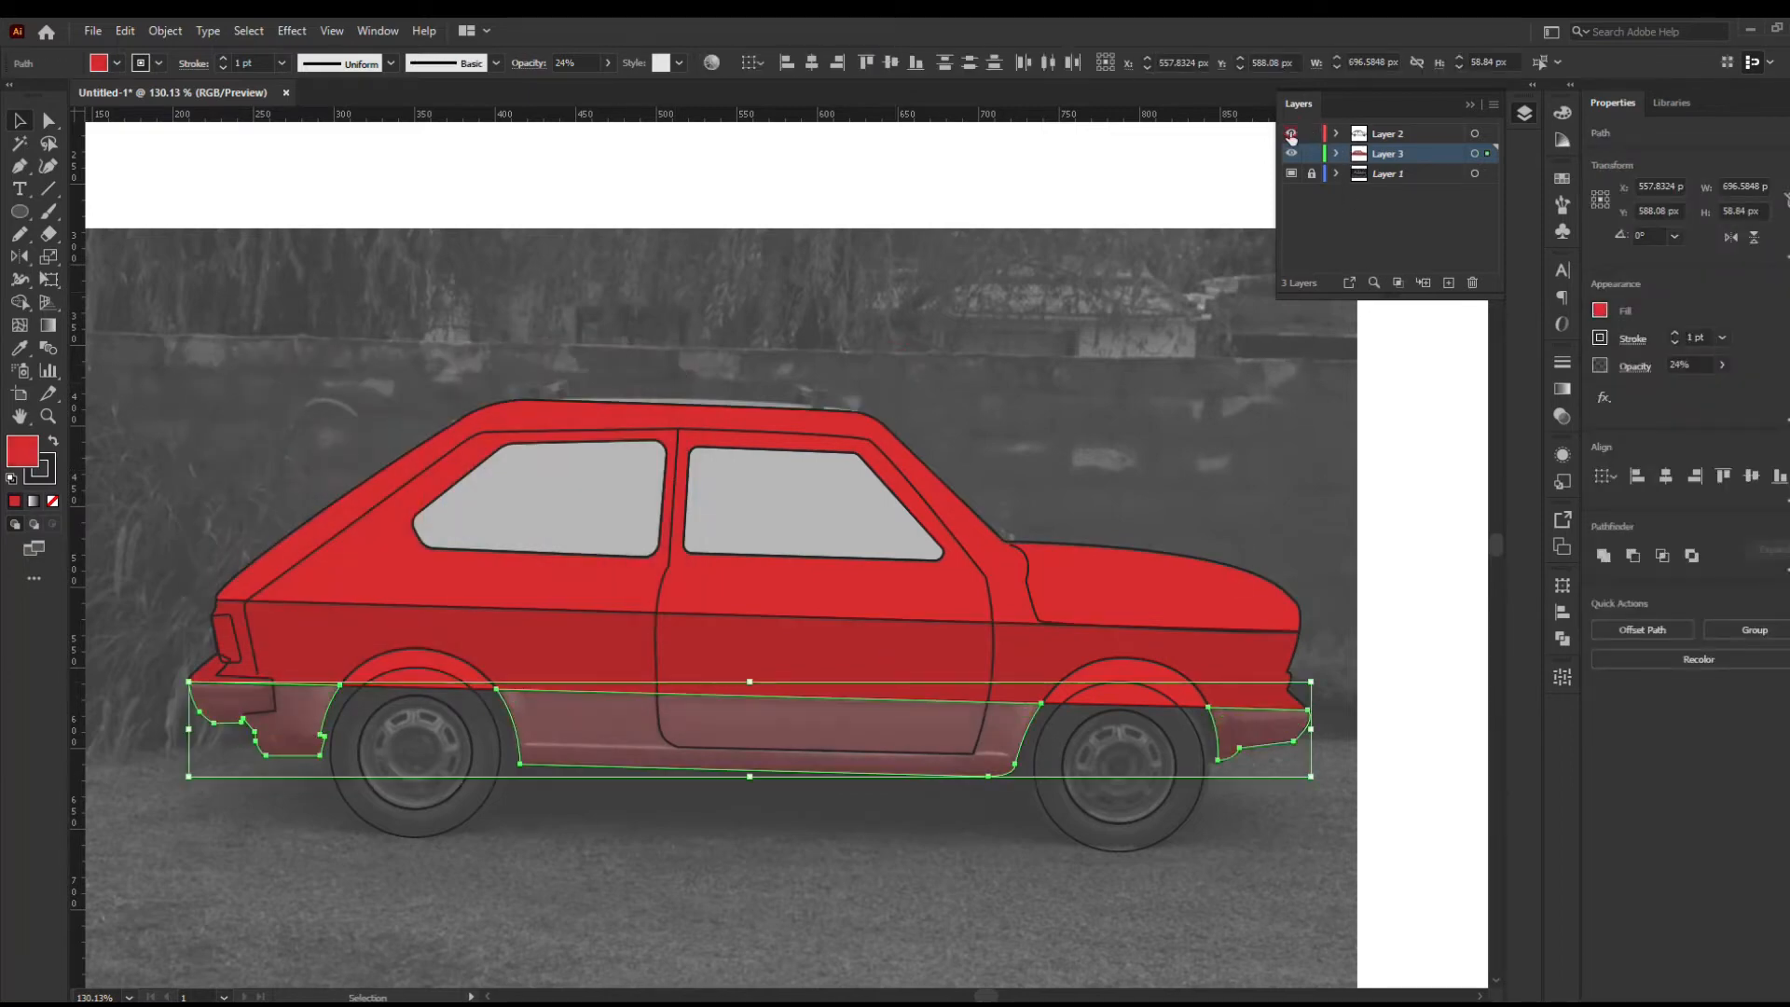
{"action": "left_click", "coordinate": [1292, 135]}
{"action": "left_click", "coordinate": [1291, 153]}
{"action": "left_click", "coordinate": [1292, 154]}
{"action": "left_click", "coordinate": [1291, 136]}
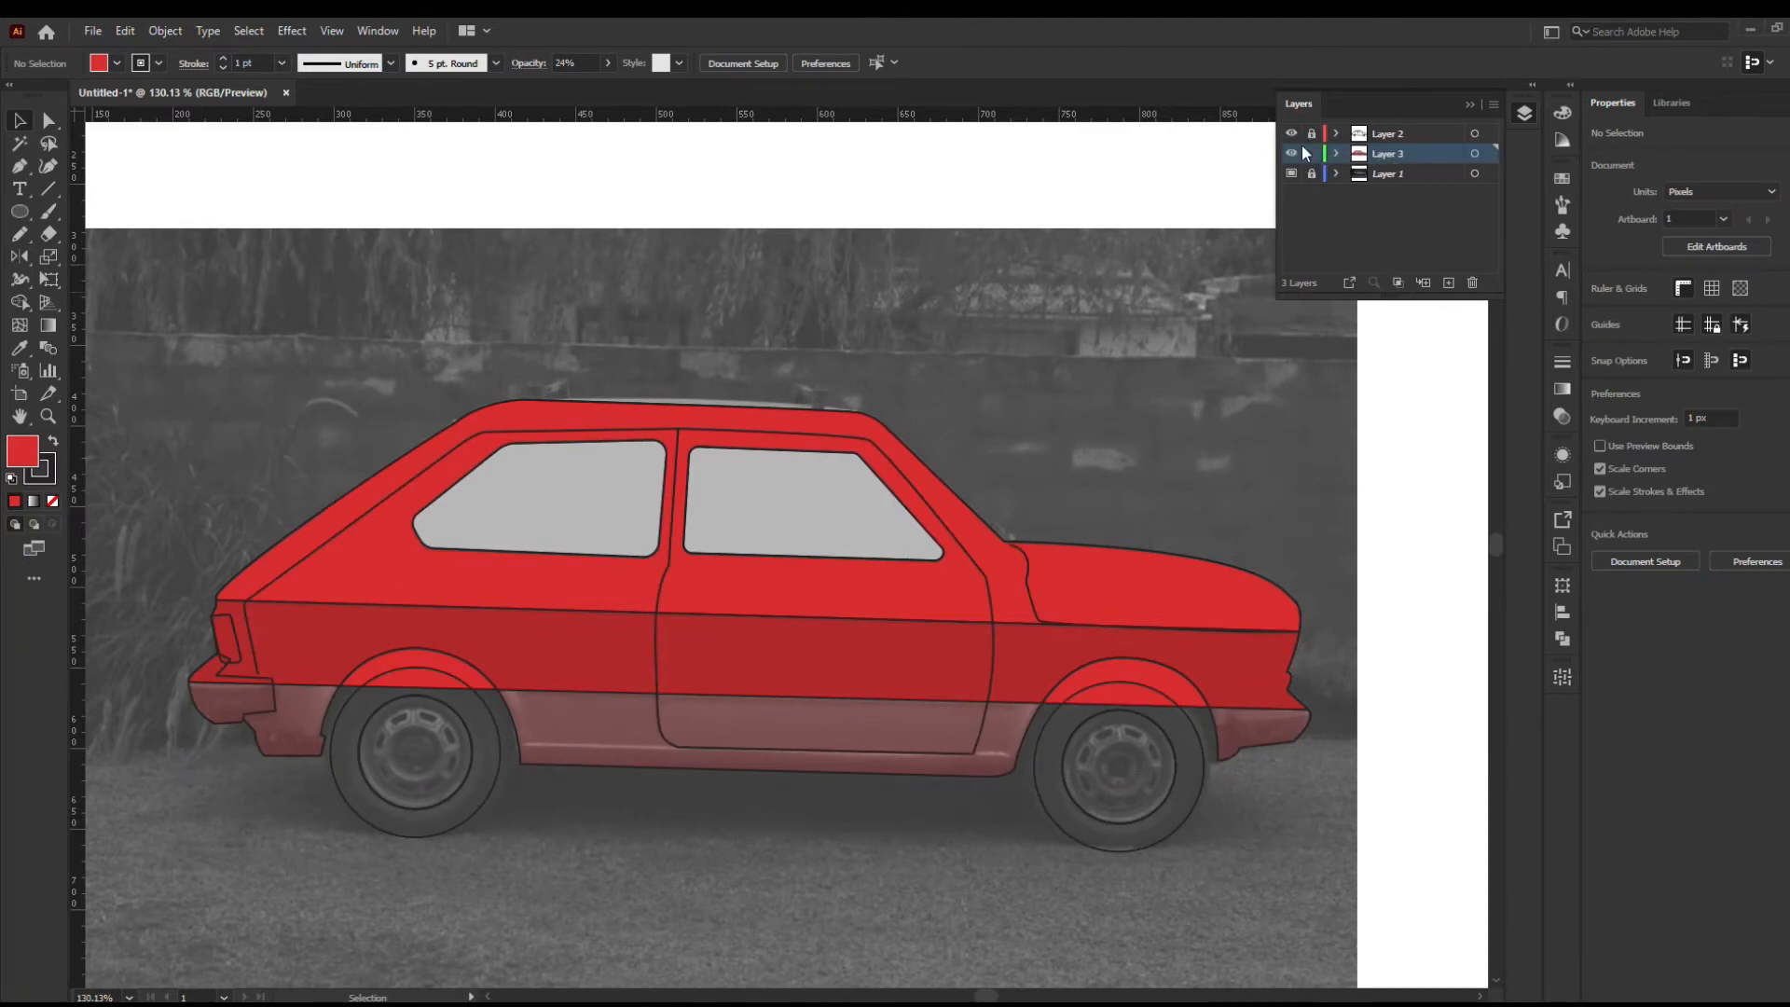
Set the three lower body sections to 100% opacity and fill them with a darker red
{"action": "left_click", "coordinate": [760, 760]}
{"action": "left_click", "coordinate": [275, 751], "text": "shift"}
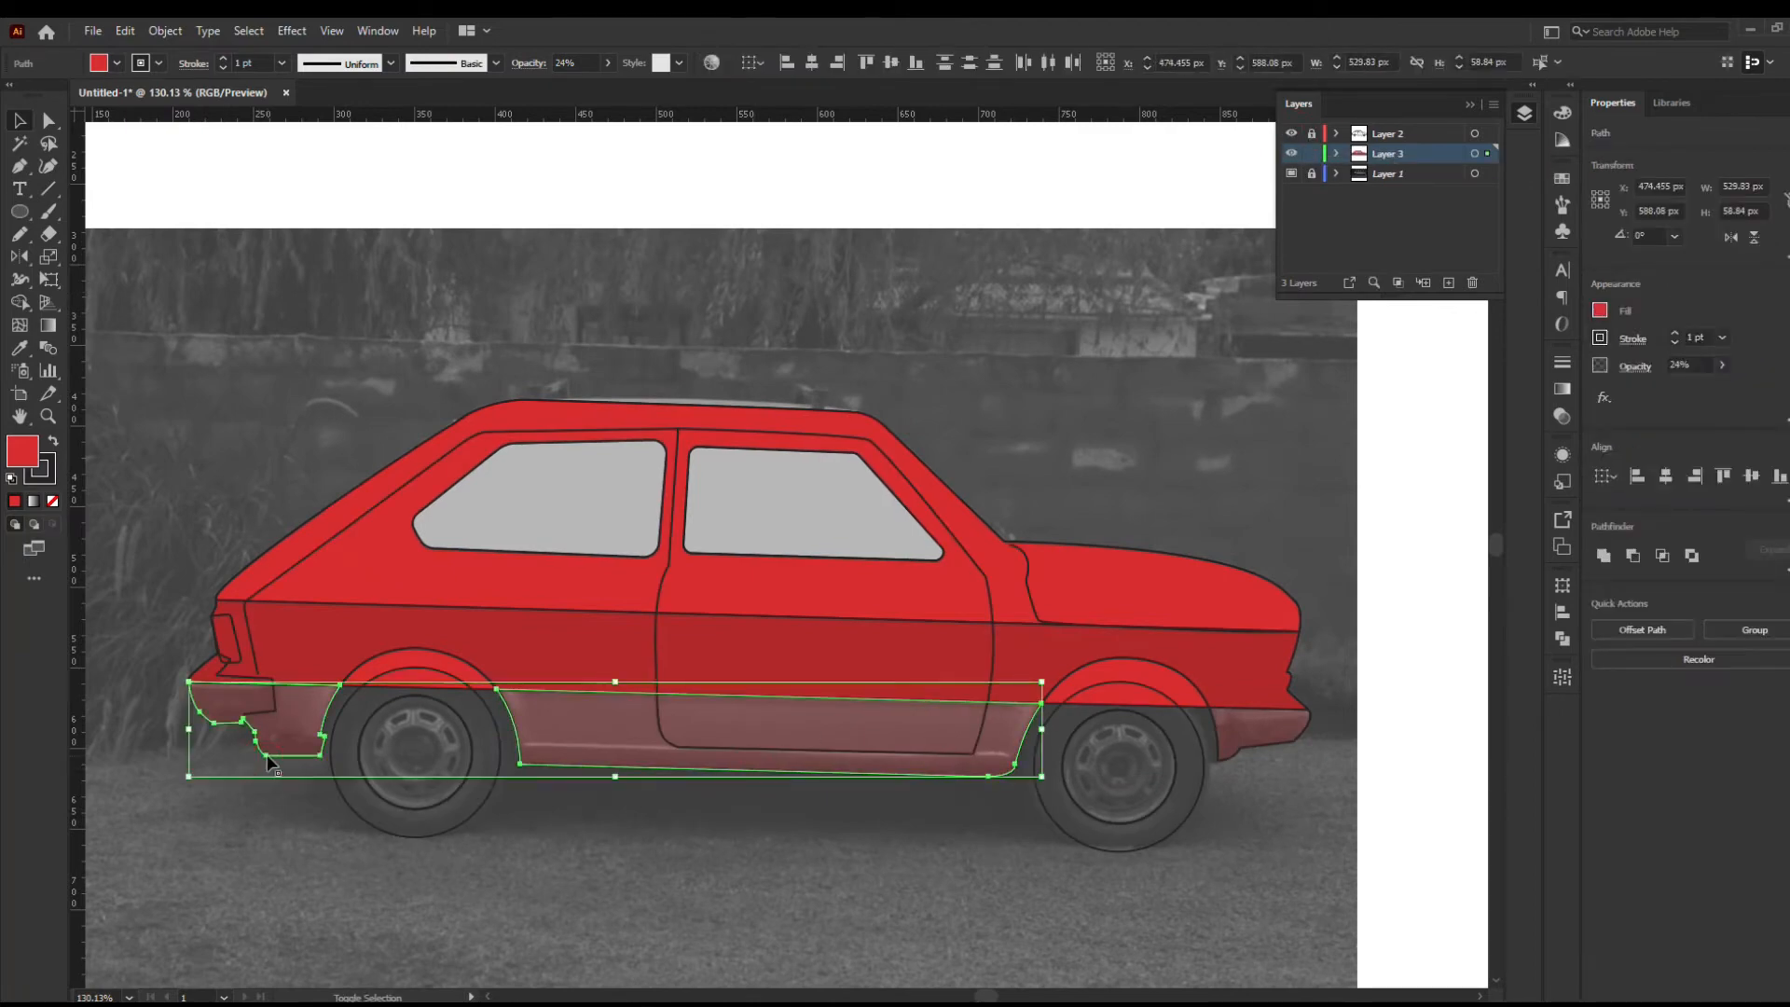
{"action": "left_click", "coordinate": [1250, 760], "text": "shift"}
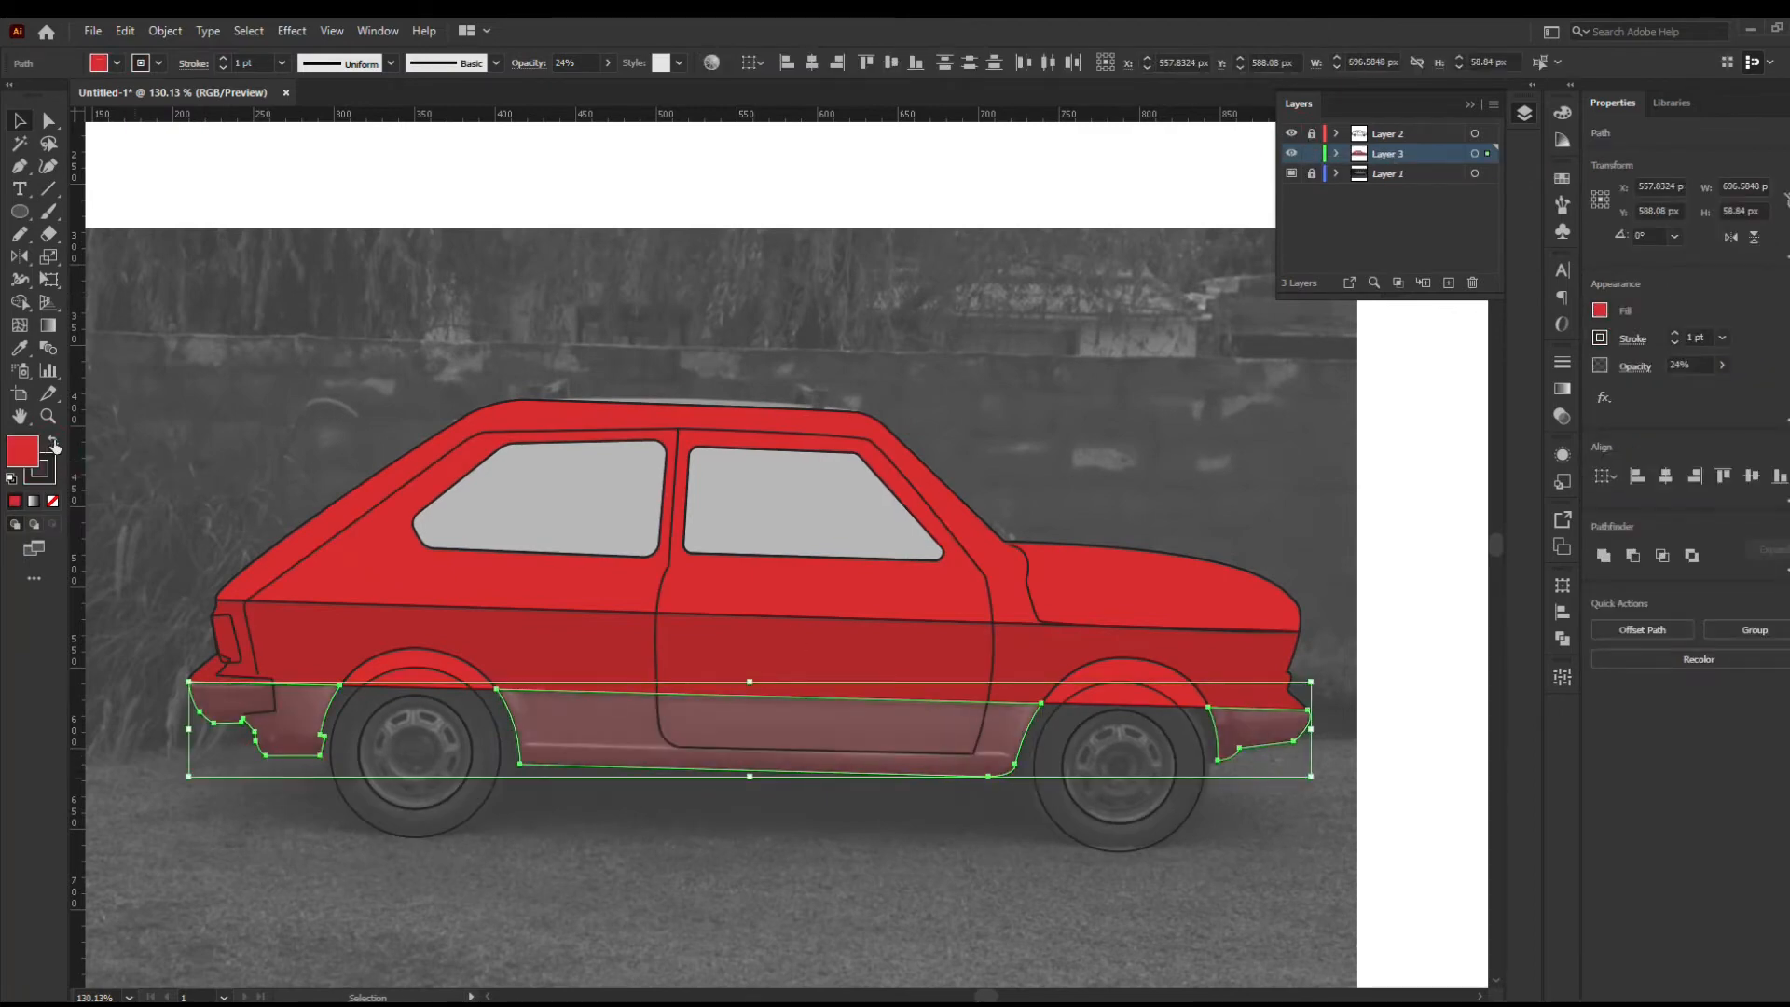
{"action": "left_click", "coordinate": [608, 63]}
{"action": "left_click_drag", "start_coordinate": [585, 87], "coordinate": [707, 104]}
{"action": "double_click", "coordinate": [24, 453]}
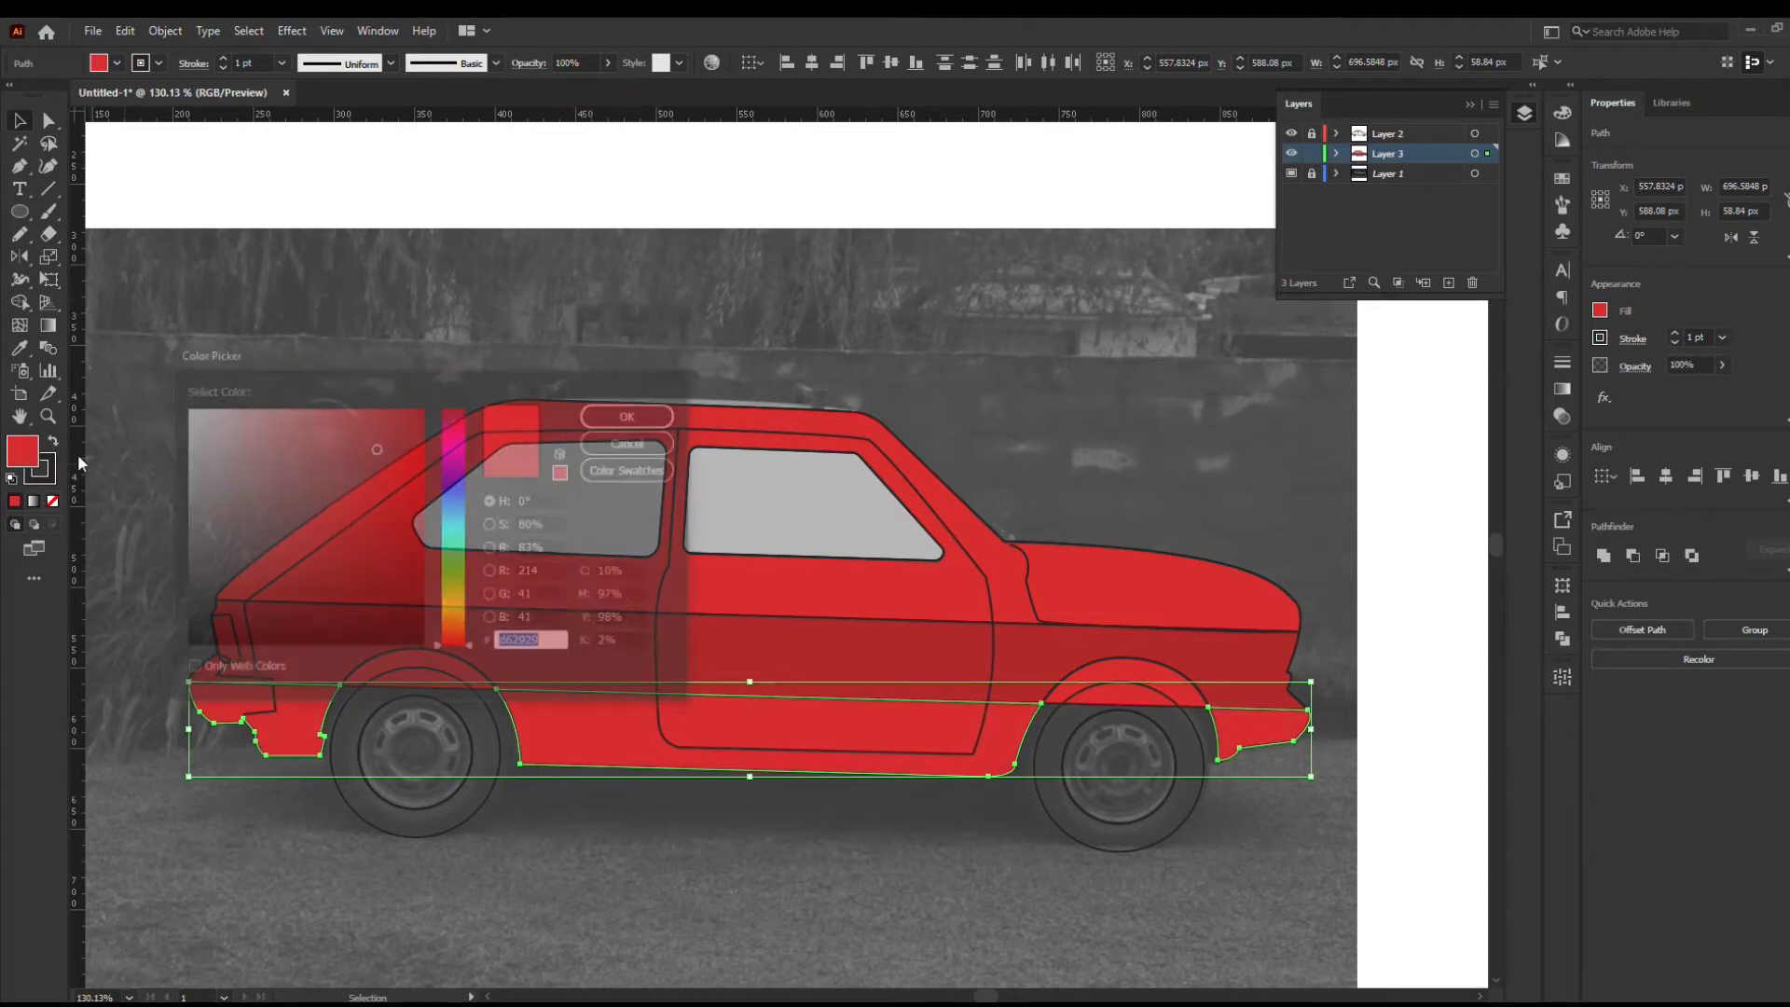
{"action": "left_click", "coordinate": [632, 414]}
{"action": "left_click", "coordinate": [690, 308]}
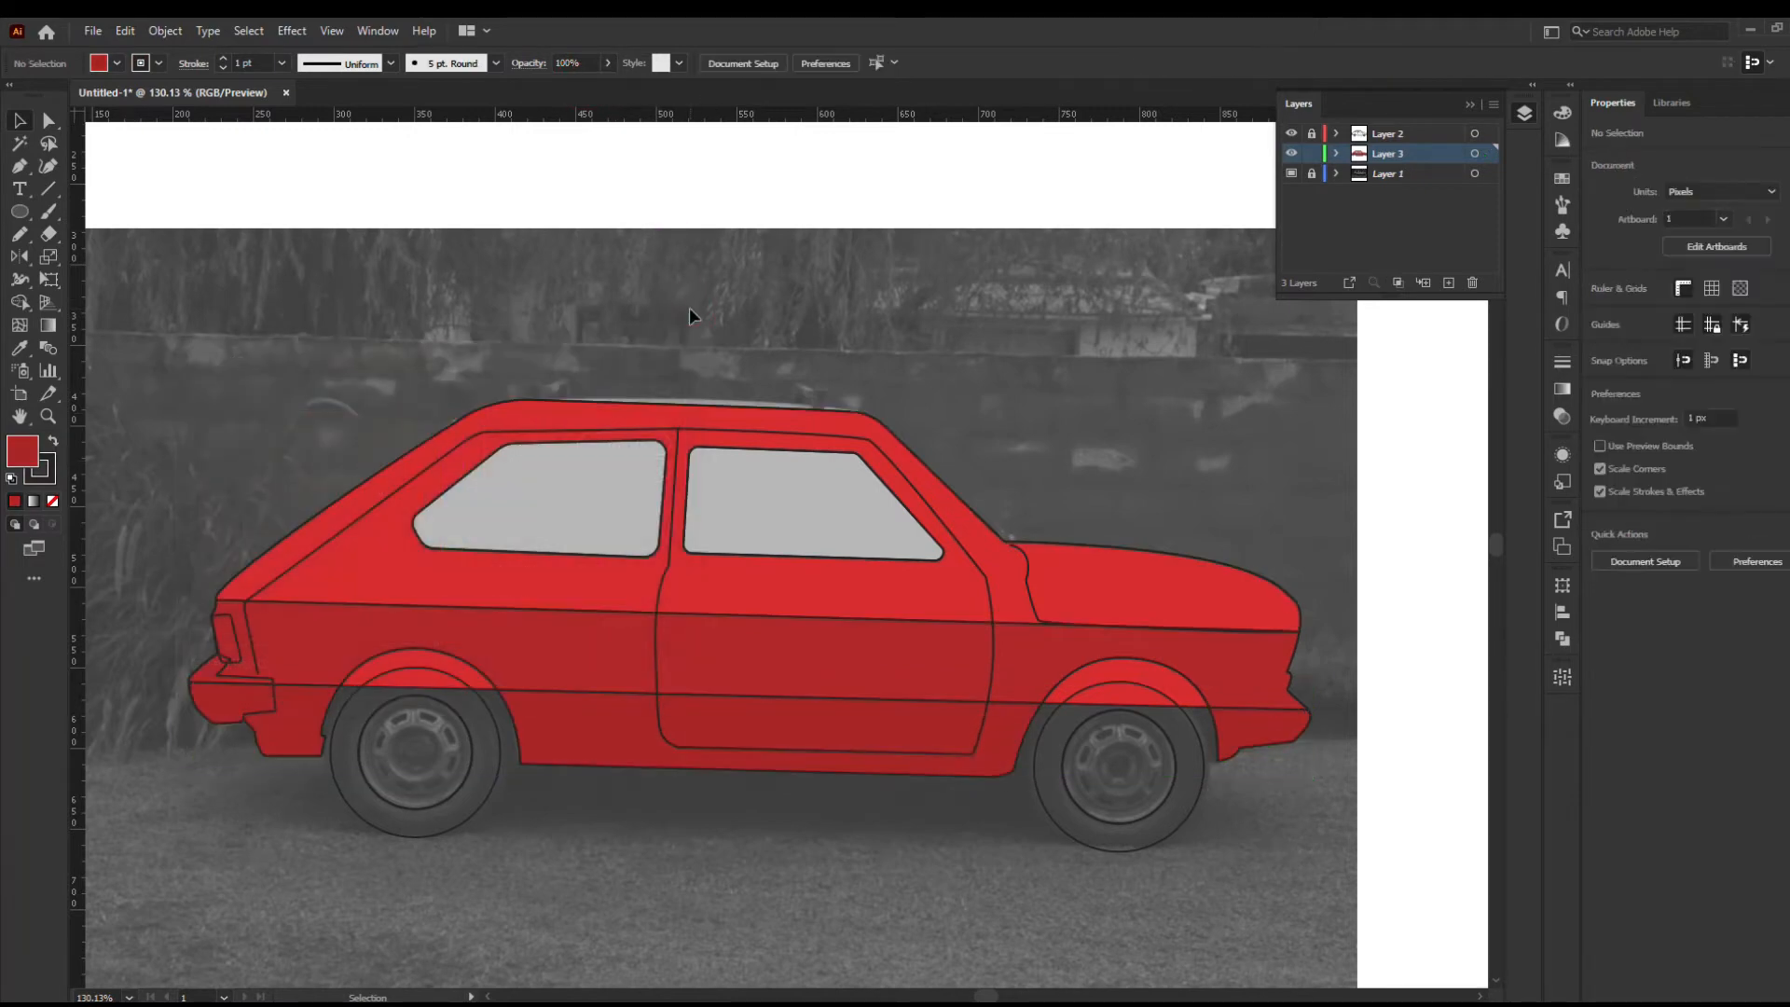
Remove the stroke from all the colored body and window shapes on Layer 3
{"action": "key", "text": "ctrl+a"}
{"action": "left_click", "coordinate": [22, 451]}
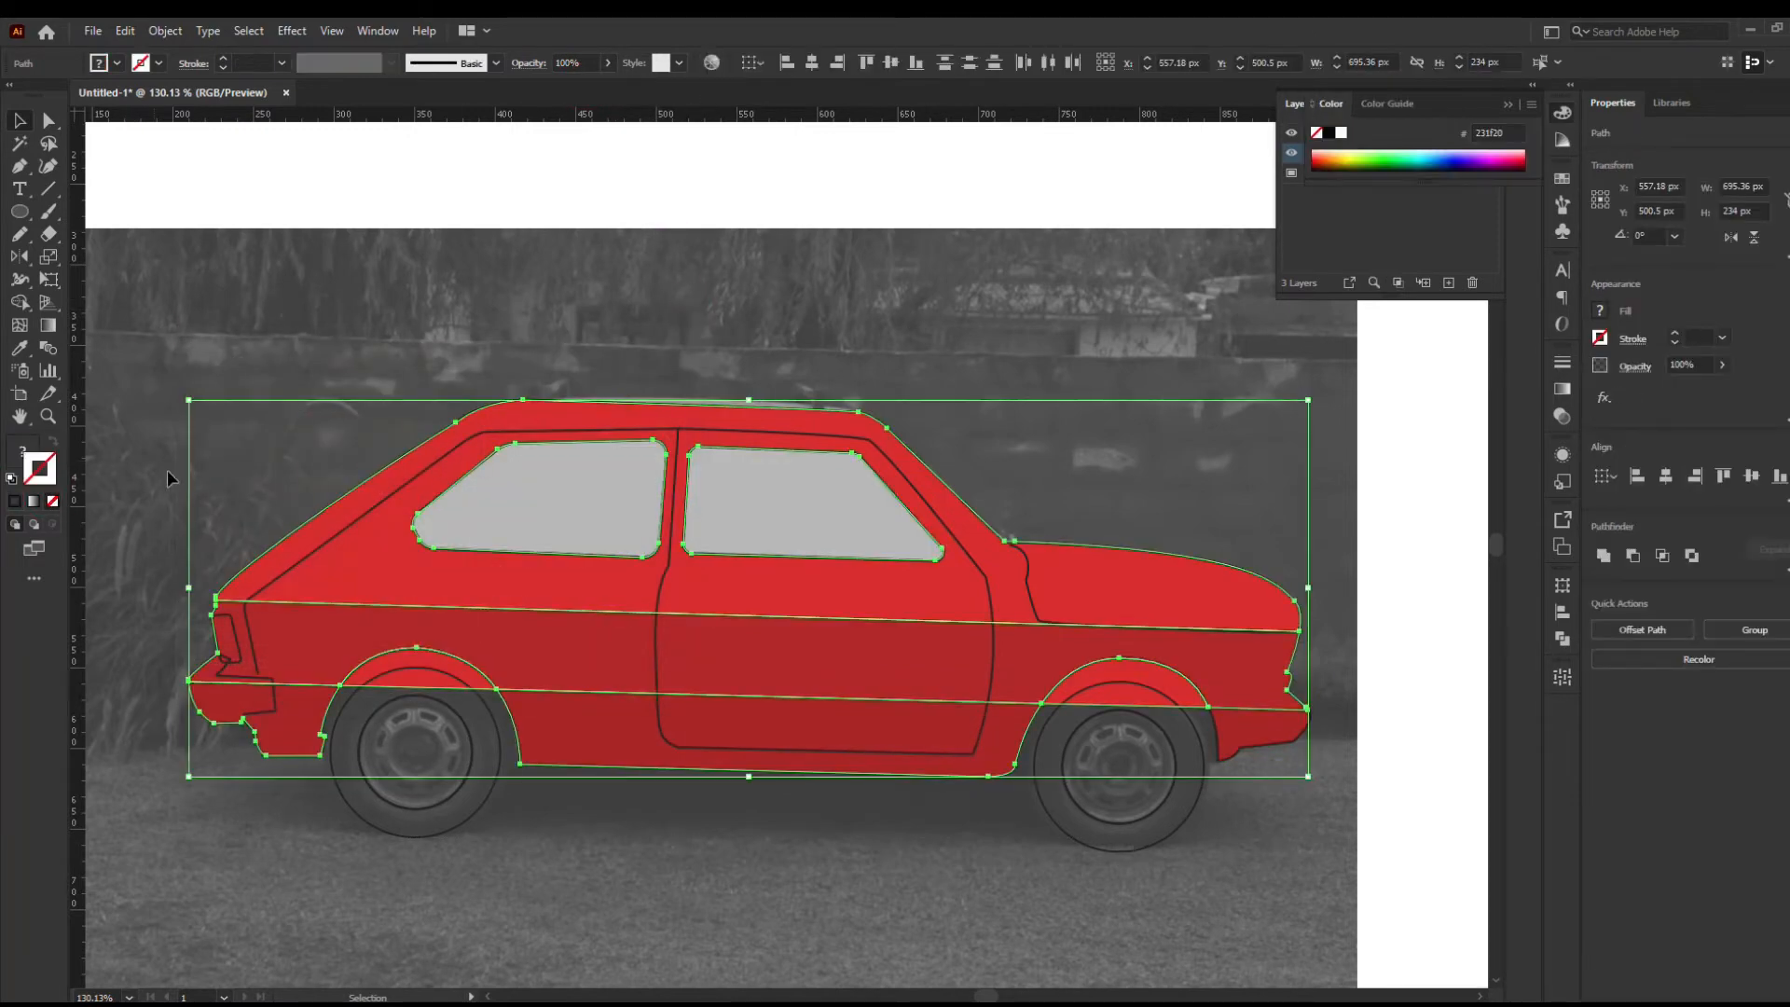
{"action": "left_click", "coordinate": [218, 477]}
{"action": "left_click", "coordinate": [1560, 116]}
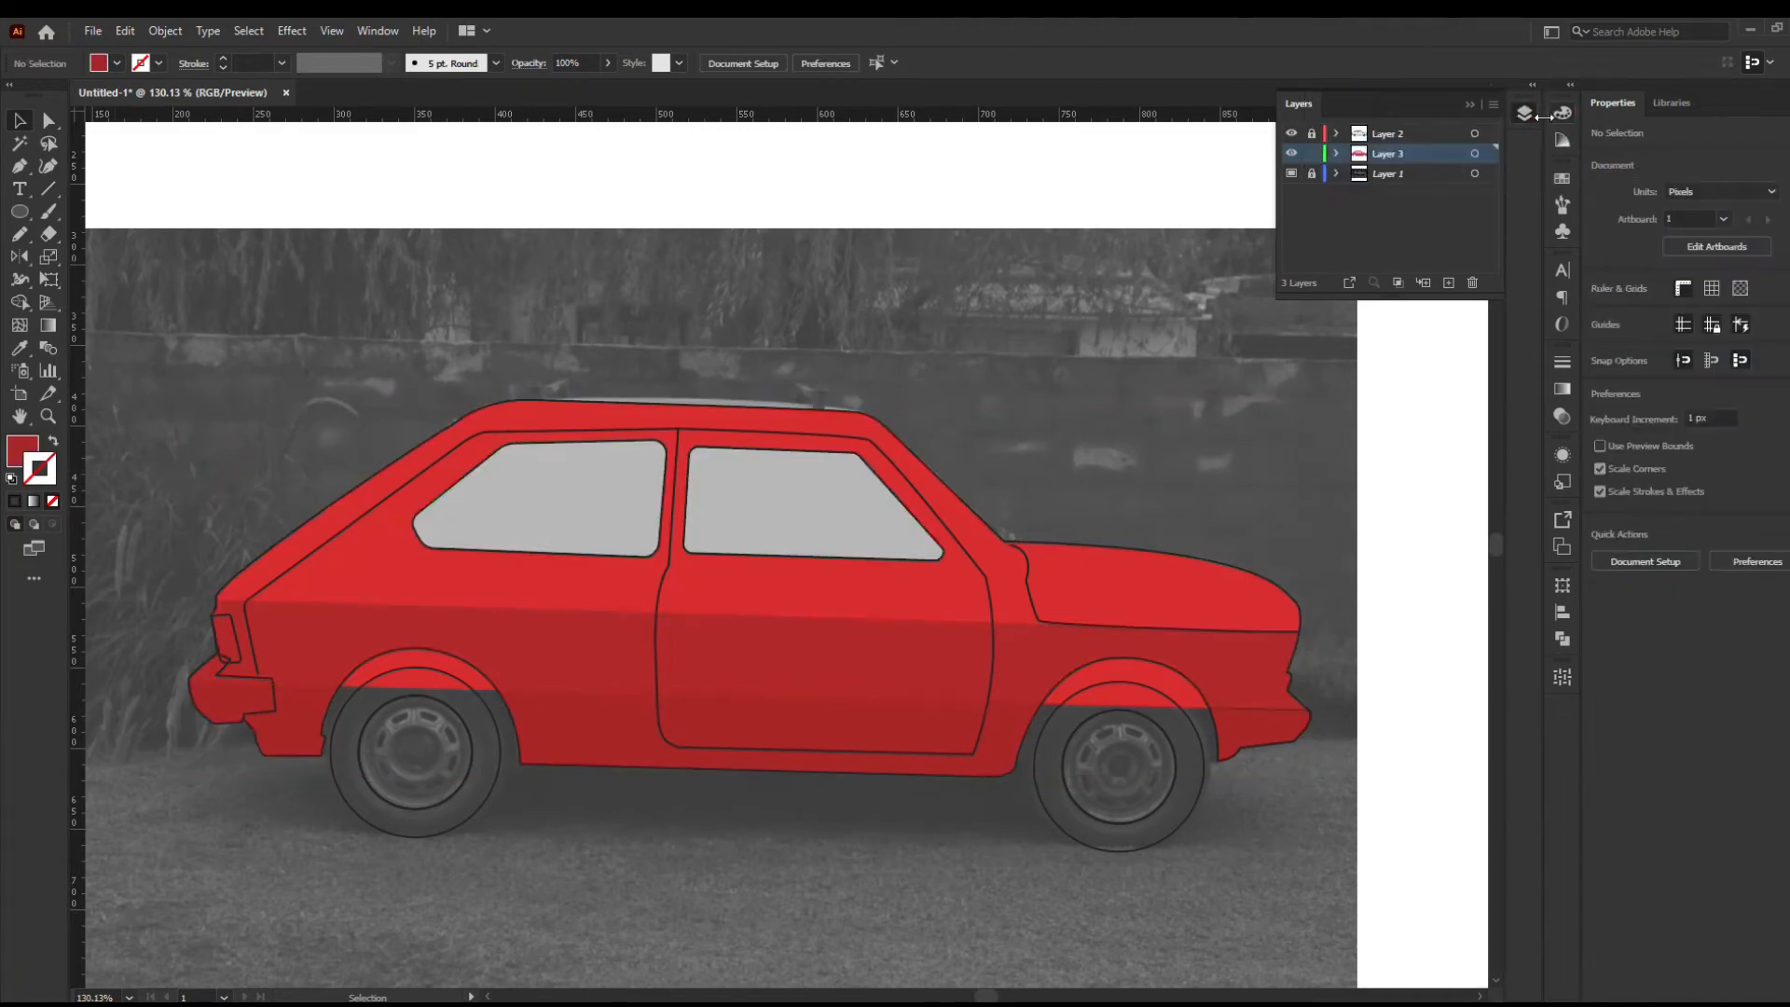
{"action": "left_click", "coordinate": [1294, 133]}
{"action": "left_click", "coordinate": [1293, 133]}
{"action": "left_click_drag", "start_coordinate": [1318, 829], "coordinate": [1217, 636]}
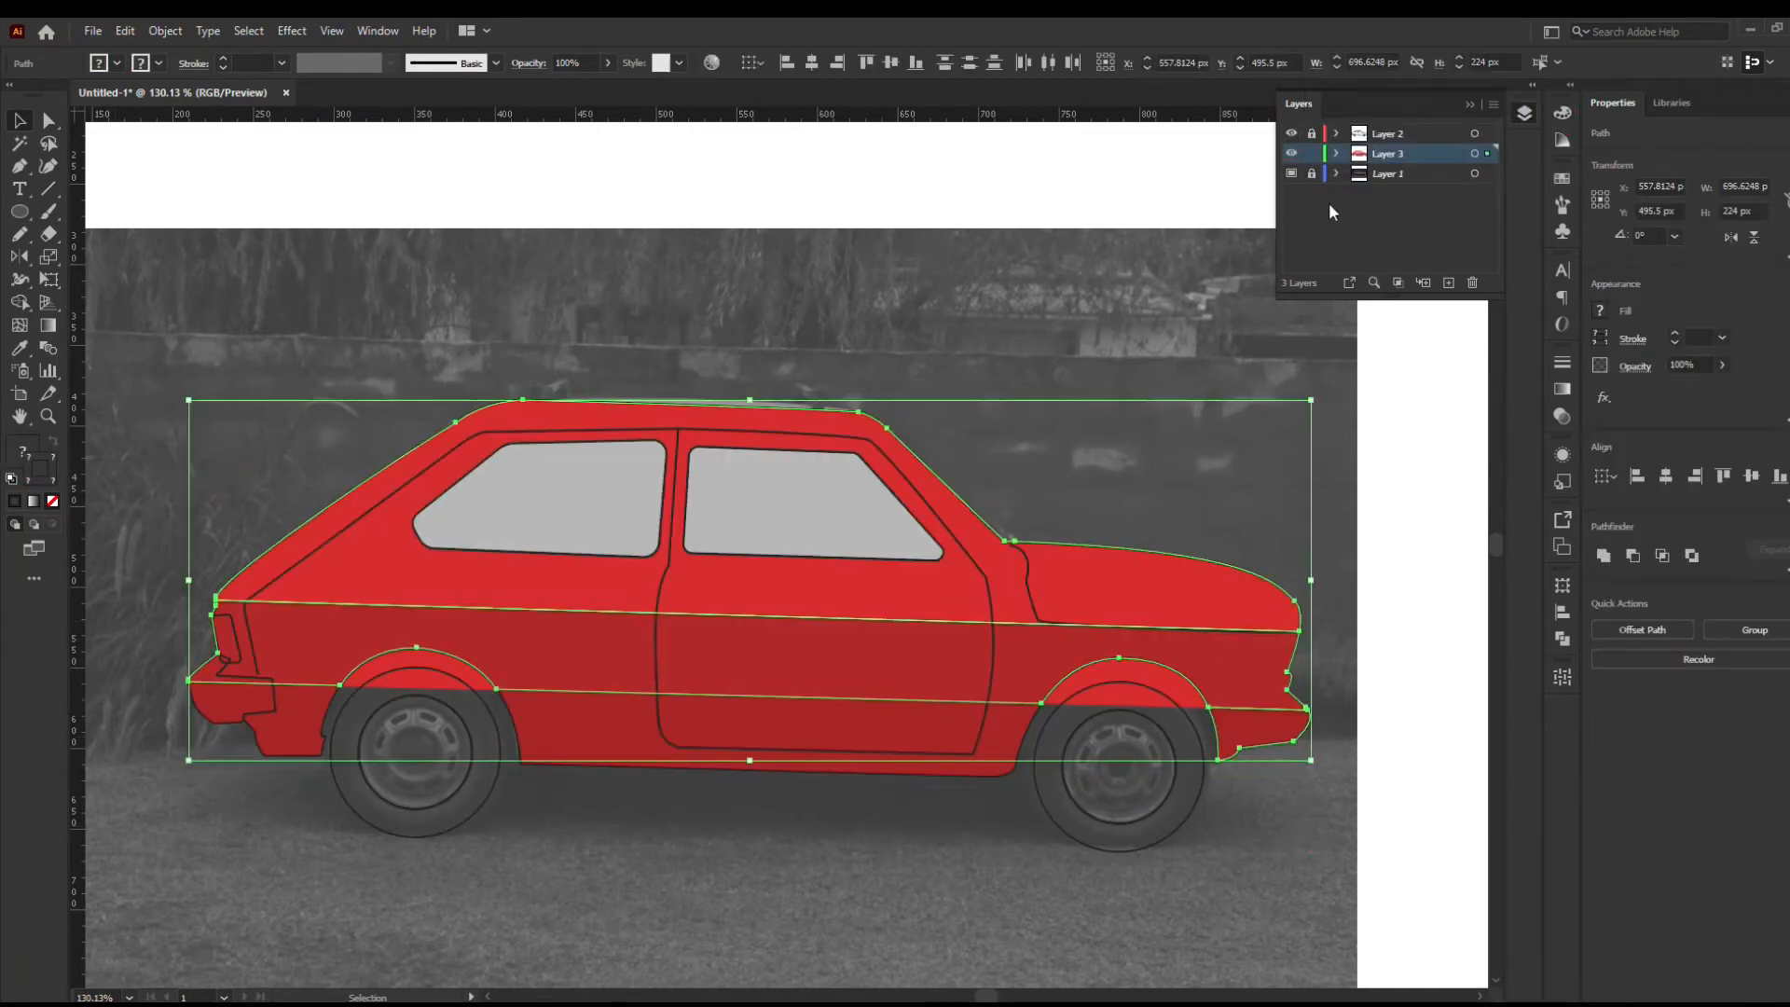
{"action": "left_click", "coordinate": [788, 348]}
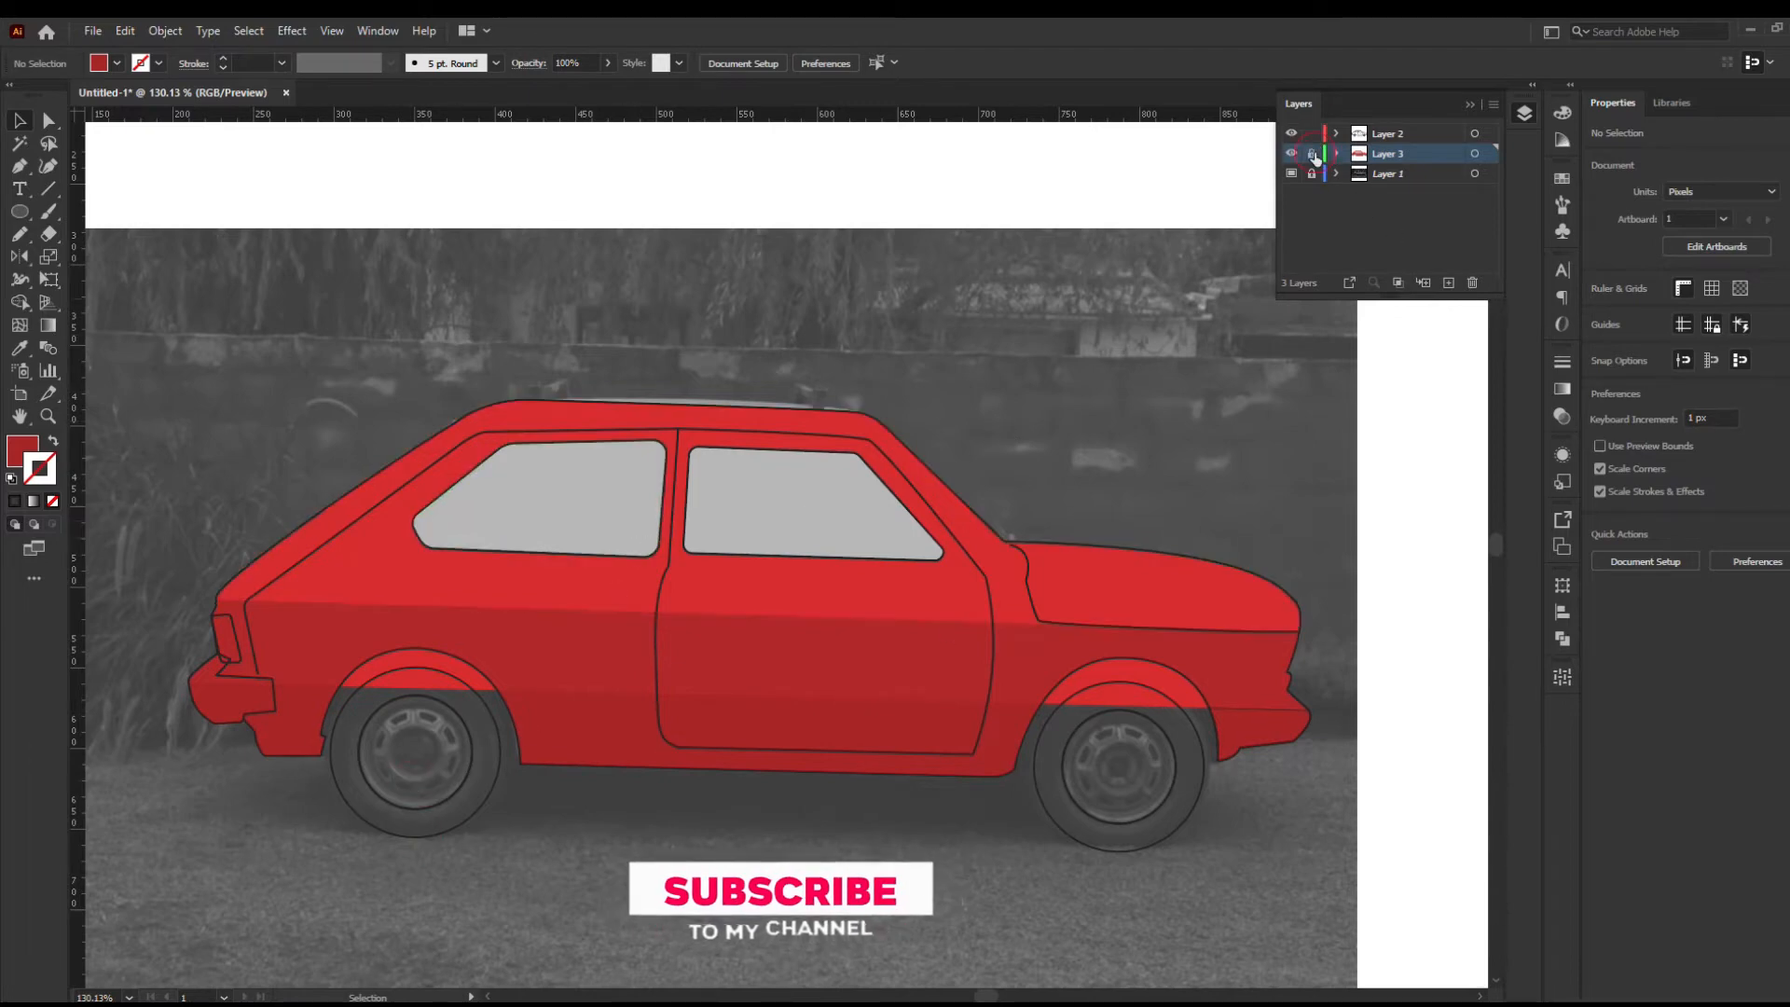
Copy the rear wheel's circles from Layer 2 onto Layer 3 and swap their fill and stroke for a solid near-black fill
{"action": "left_click", "coordinate": [455, 828]}
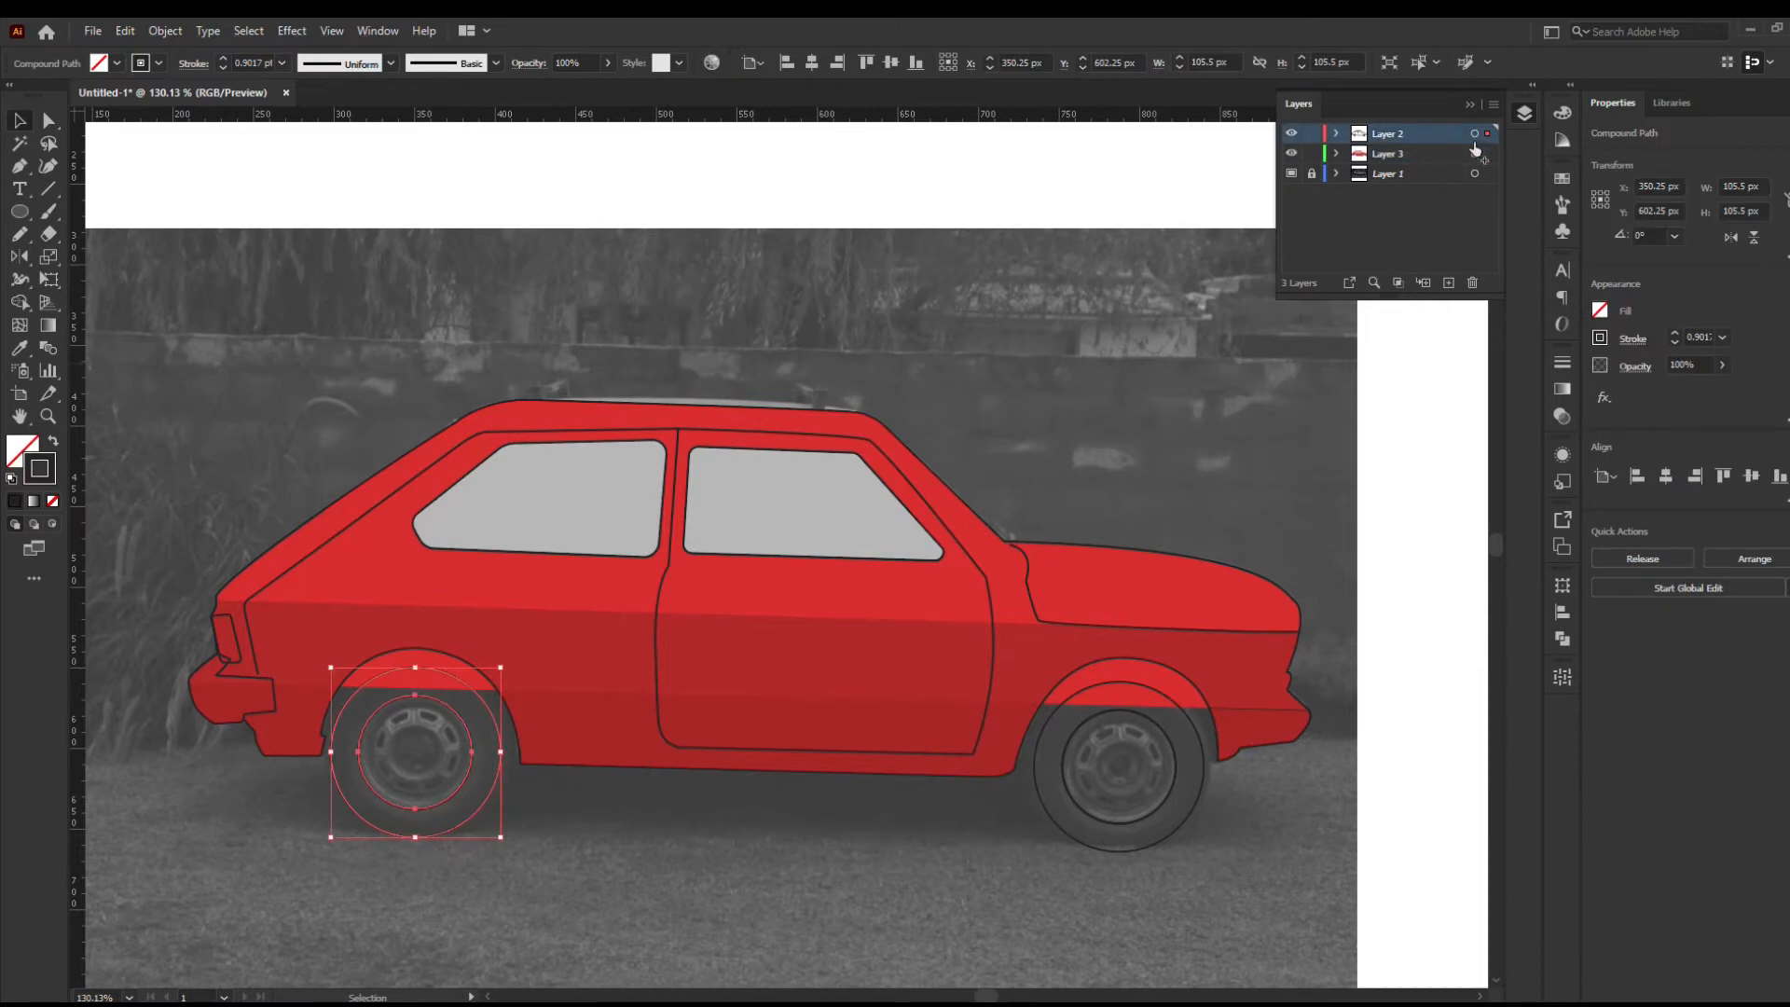
{"action": "left_click", "coordinate": [1314, 136]}
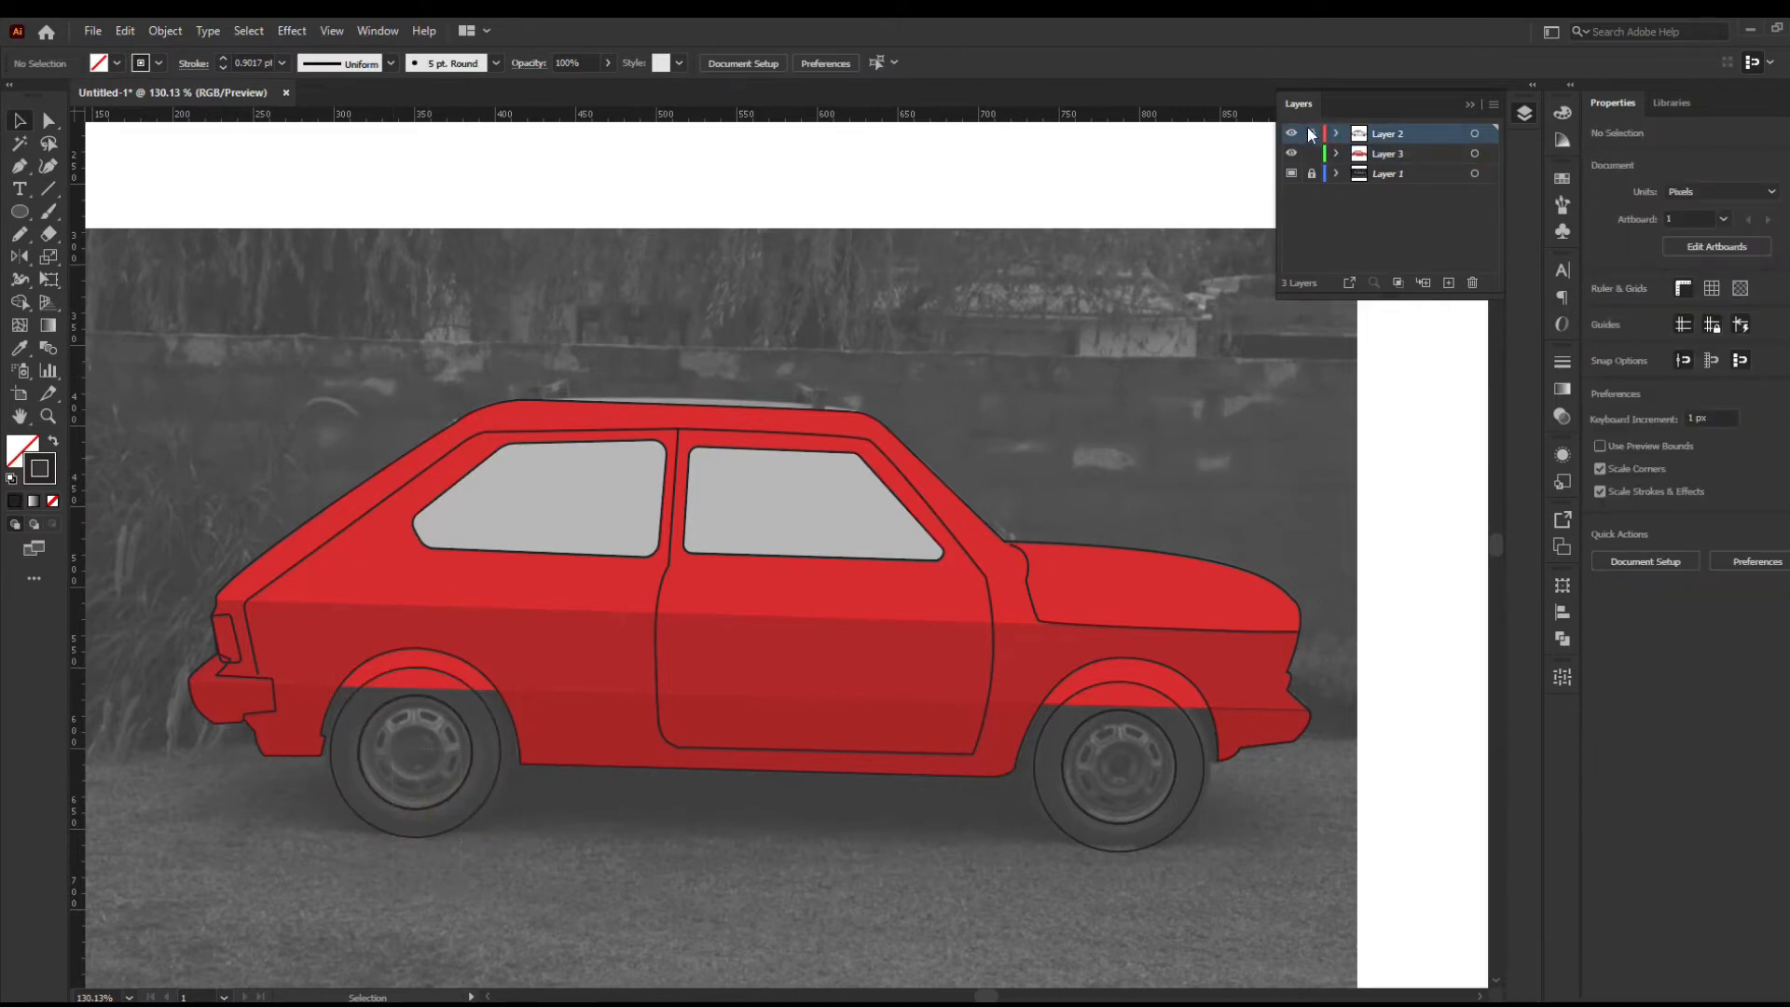
{"action": "left_click", "coordinate": [1476, 133]}
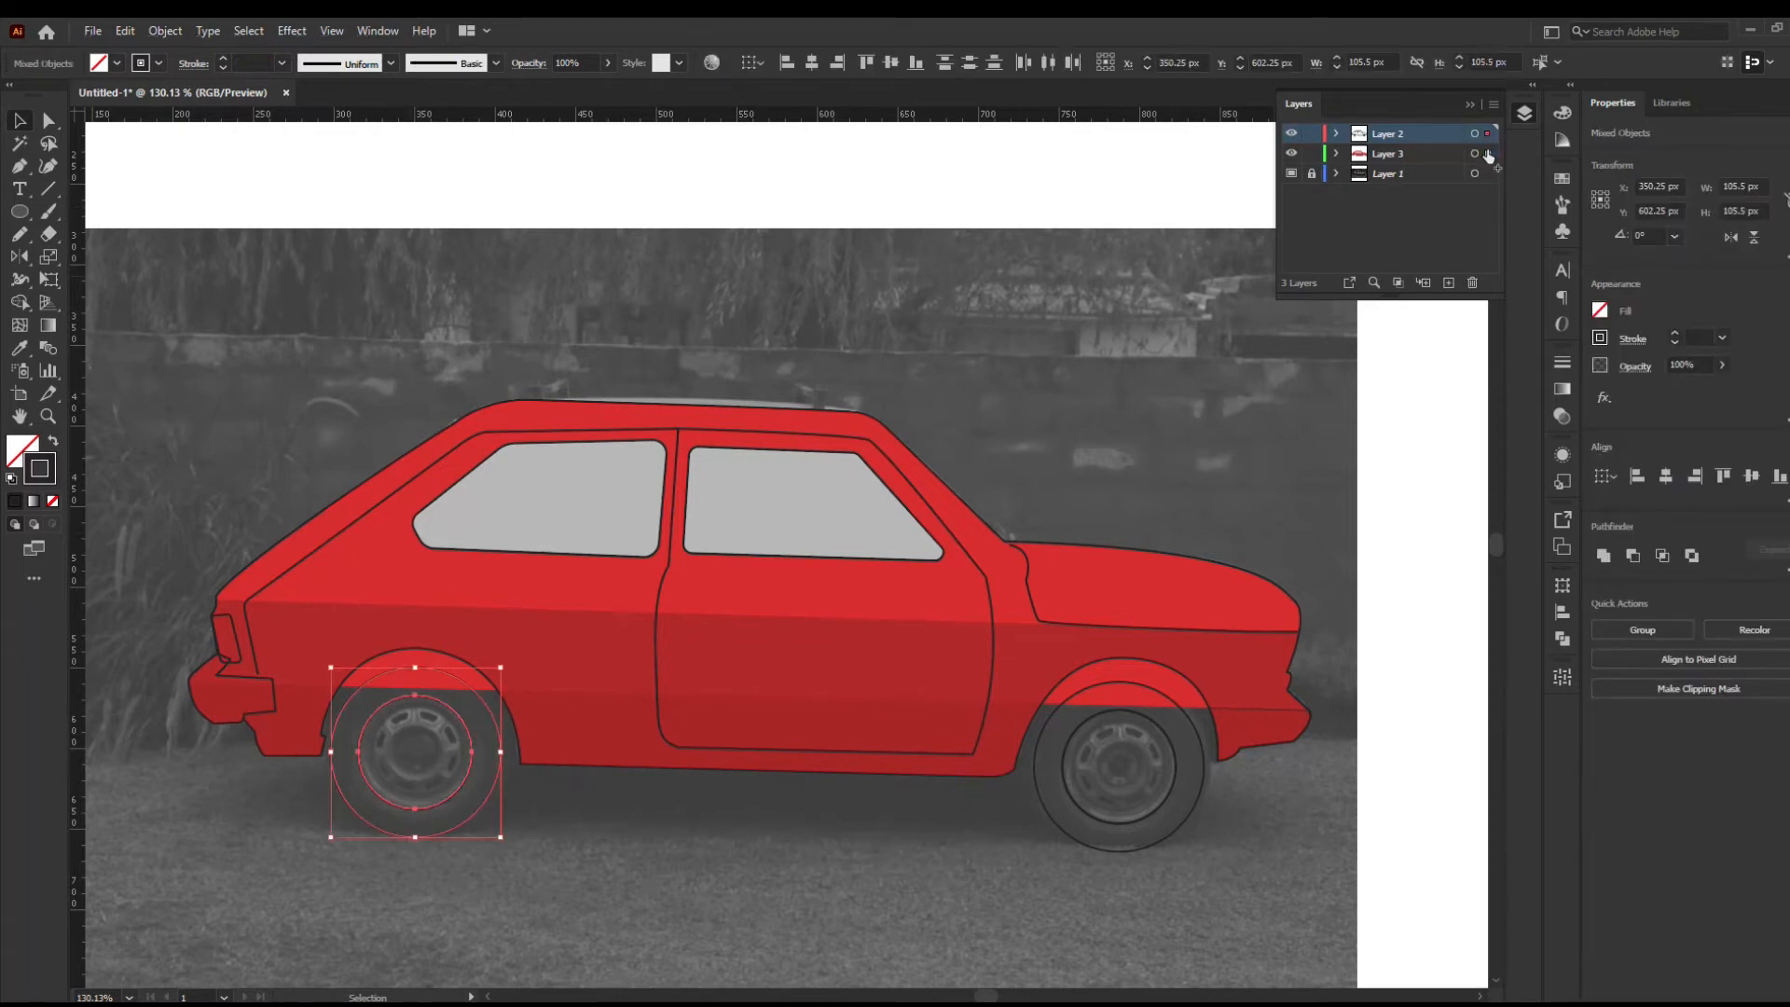
{"action": "left_click_drag", "start_coordinate": [1489, 156], "coordinate": [1490, 156]}
{"action": "left_click", "coordinate": [23, 451]}
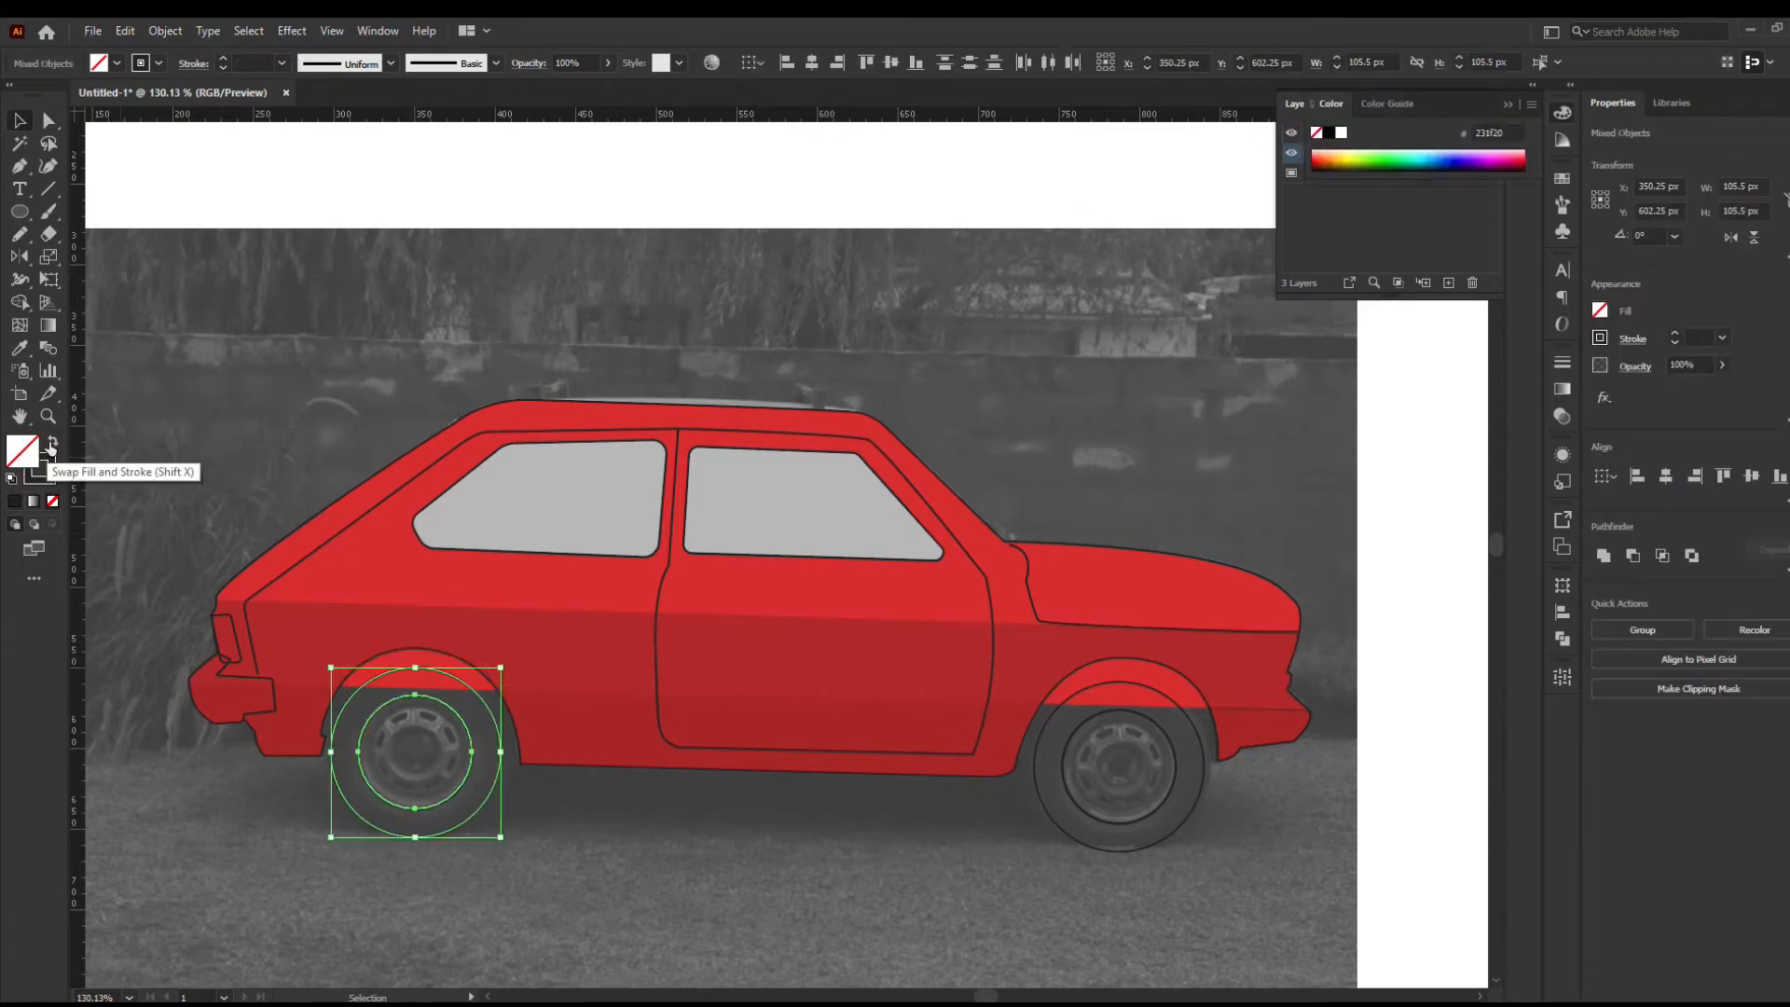
{"action": "left_click", "coordinate": [52, 446]}
{"action": "left_click", "coordinate": [143, 830]}
Isolate the rear wheel's inner circle and fill it with dark gray 544a4d
{"action": "double_click", "coordinate": [401, 772]}
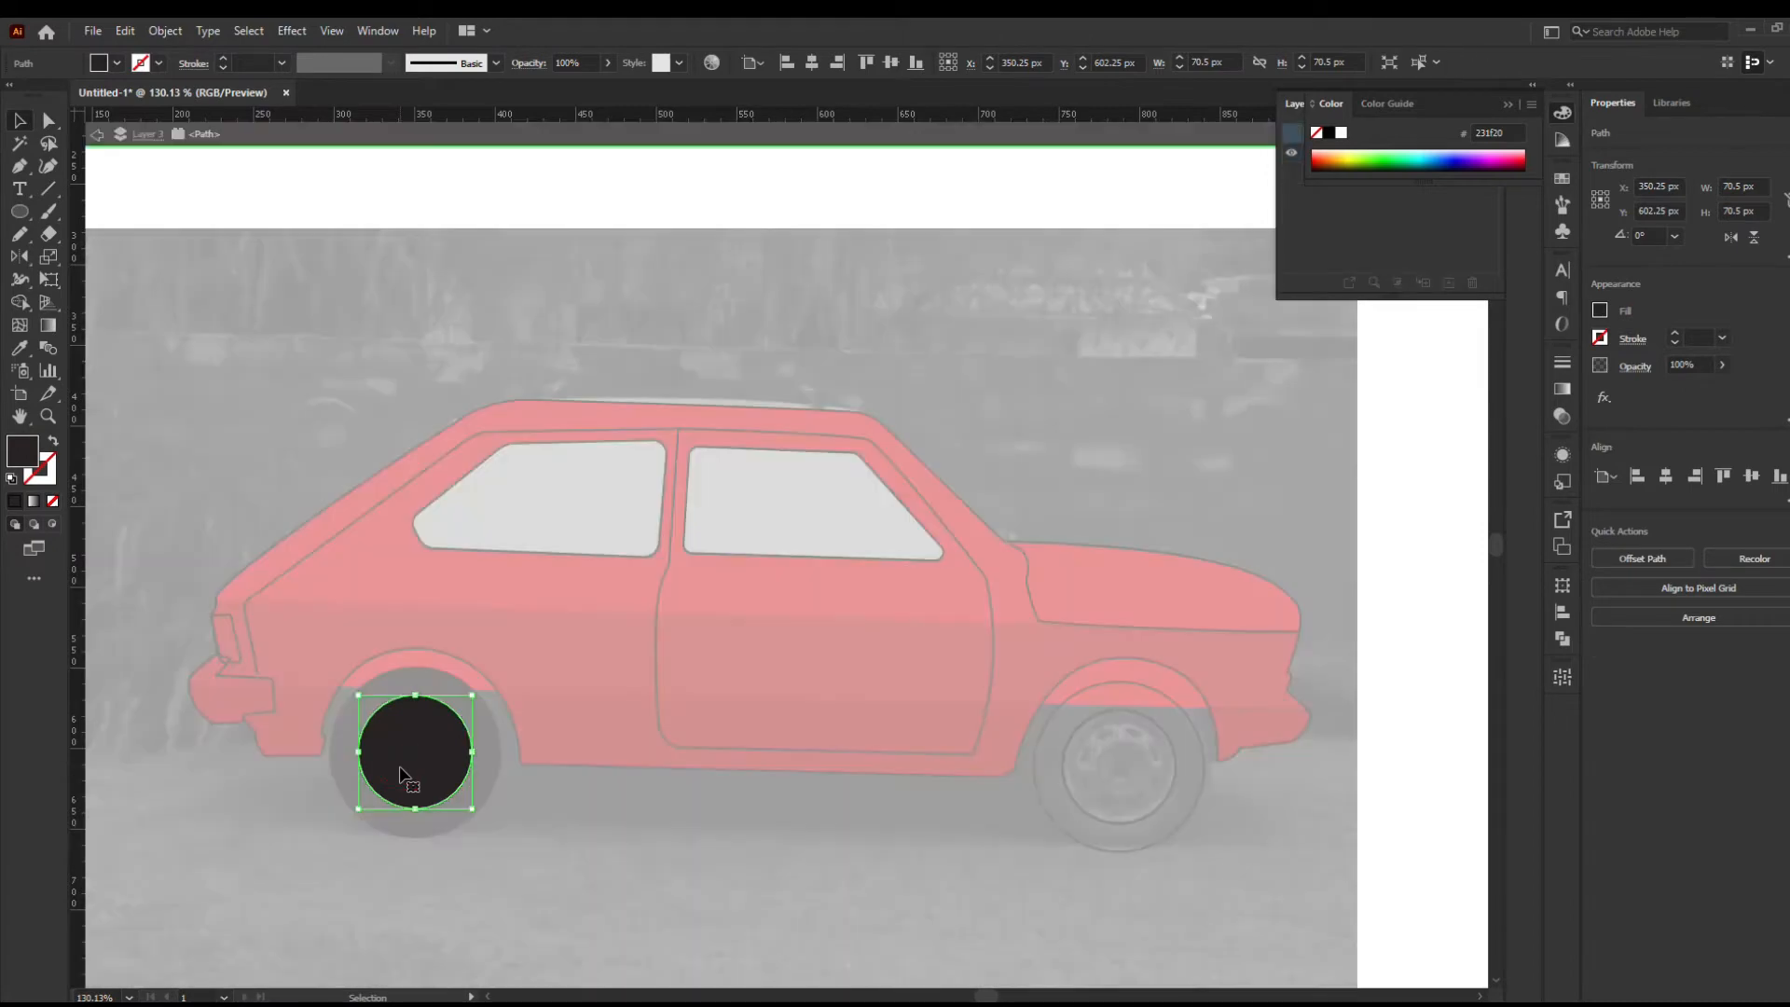
{"action": "double_click", "coordinate": [36, 452]}
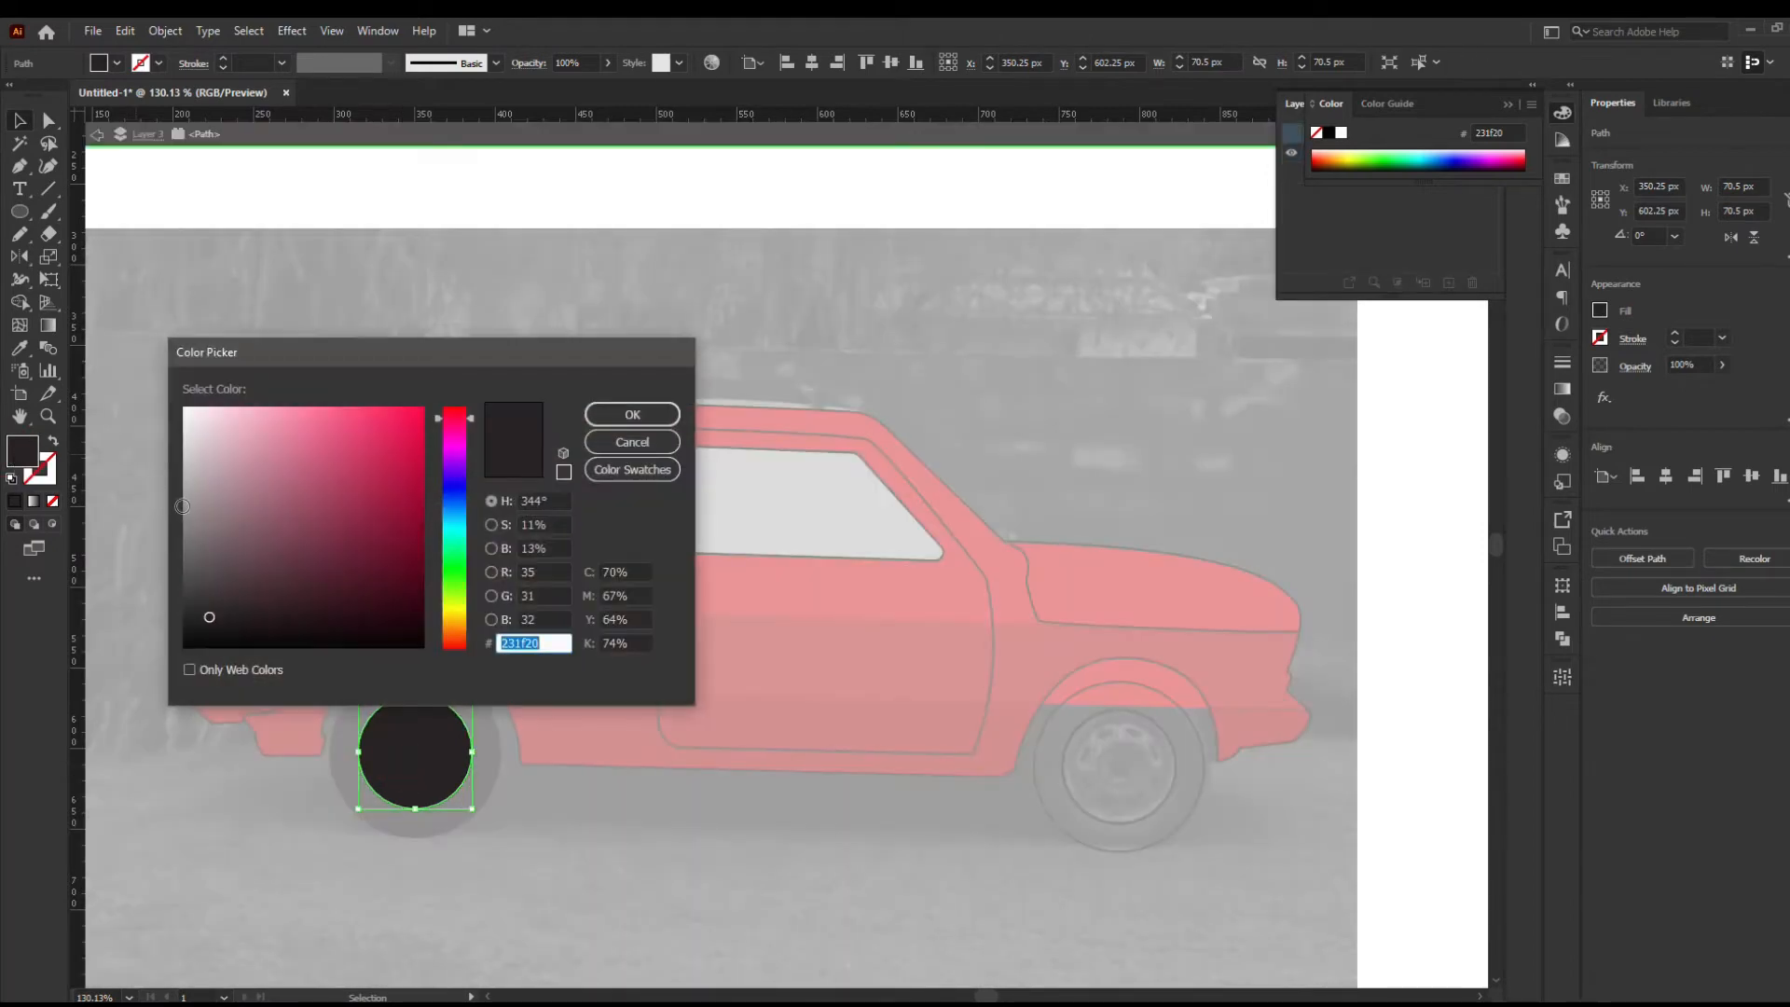
{"action": "left_click", "coordinate": [212, 567]}
{"action": "left_click", "coordinate": [603, 416]}
{"action": "double_click", "coordinate": [602, 361]}
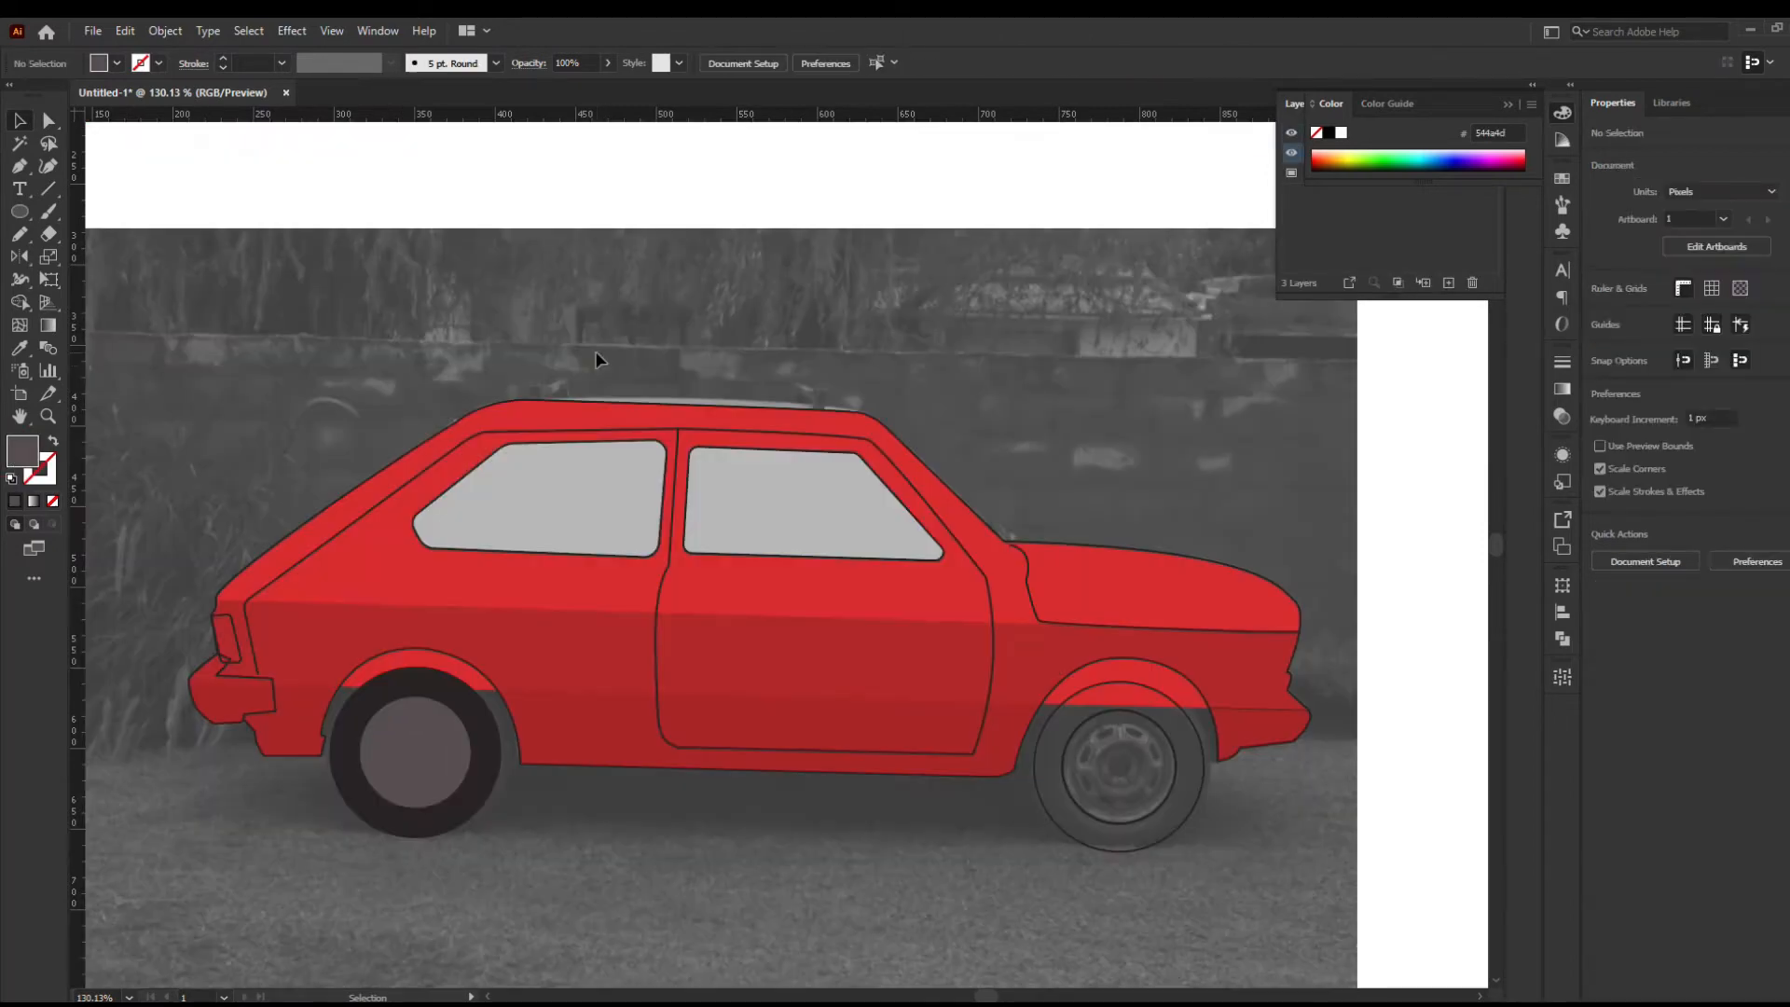
{"action": "key", "text": "z"}
{"action": "left_click", "coordinate": [461, 808]}
{"action": "left_click", "coordinate": [1563, 113]}
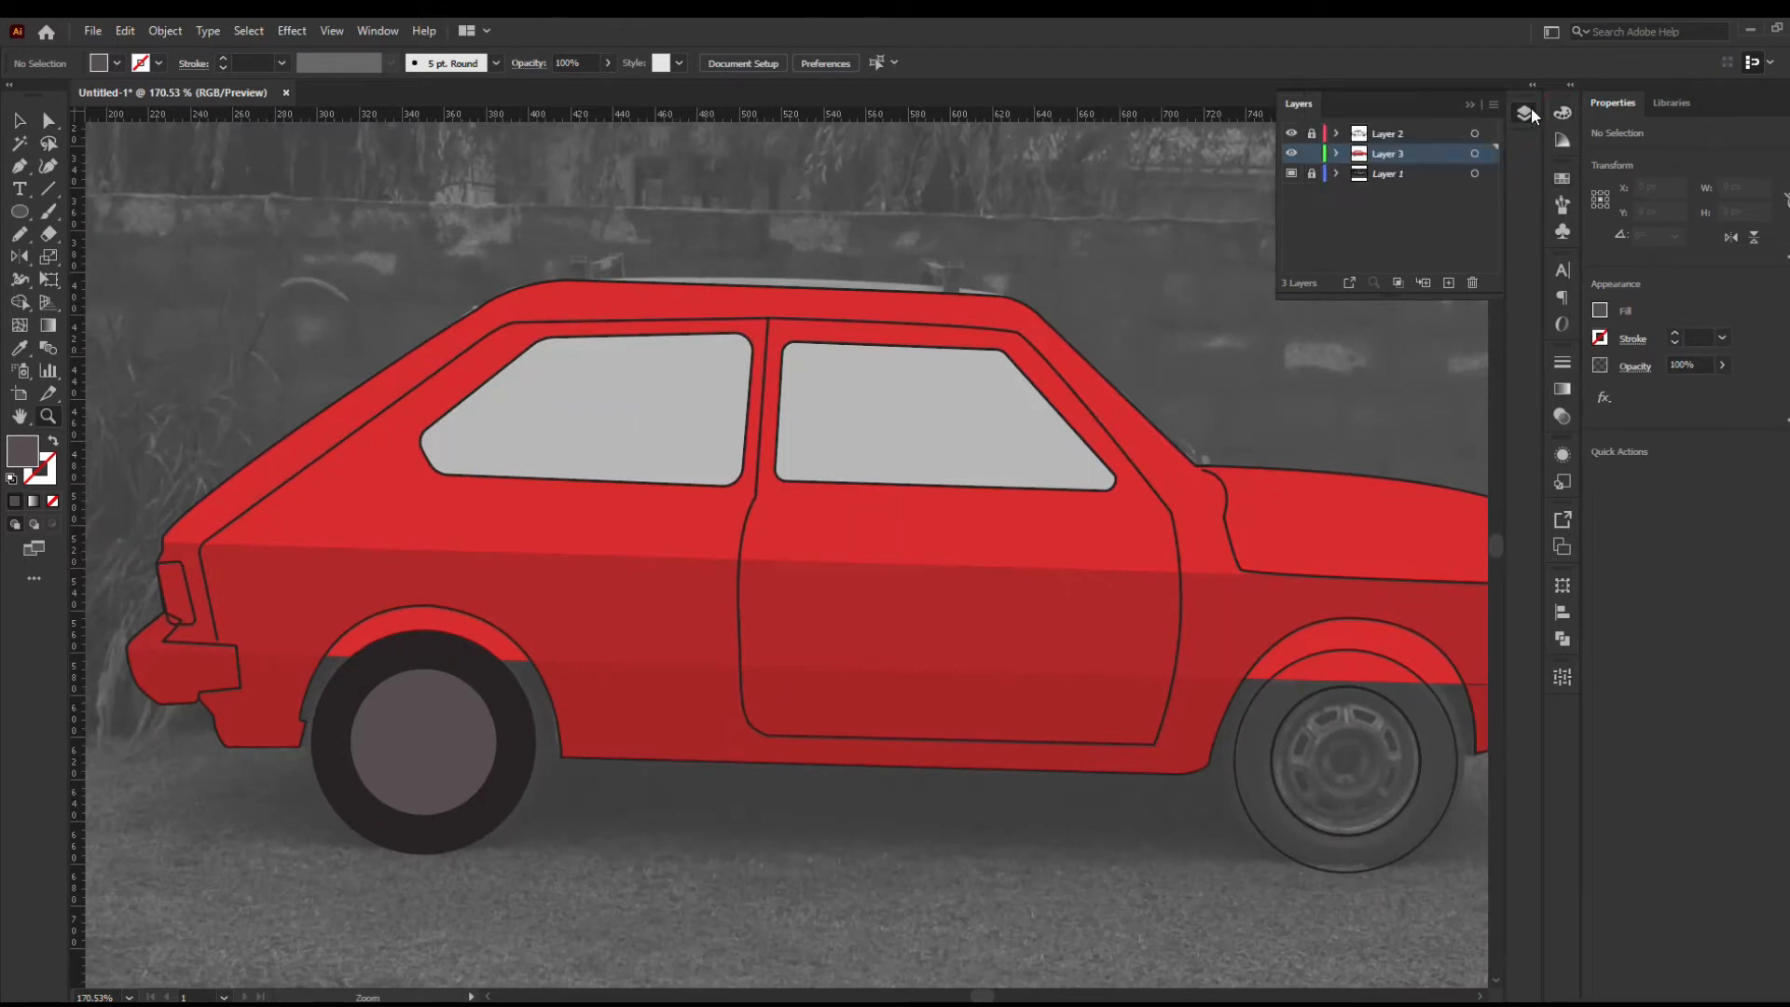
{"action": "left_click", "coordinate": [1529, 111]}
{"action": "left_click", "coordinate": [1567, 114]}
{"action": "left_click", "coordinate": [1564, 114]}
{"action": "left_click", "coordinate": [1526, 113]}
{"action": "left_click", "coordinate": [1481, 132]}
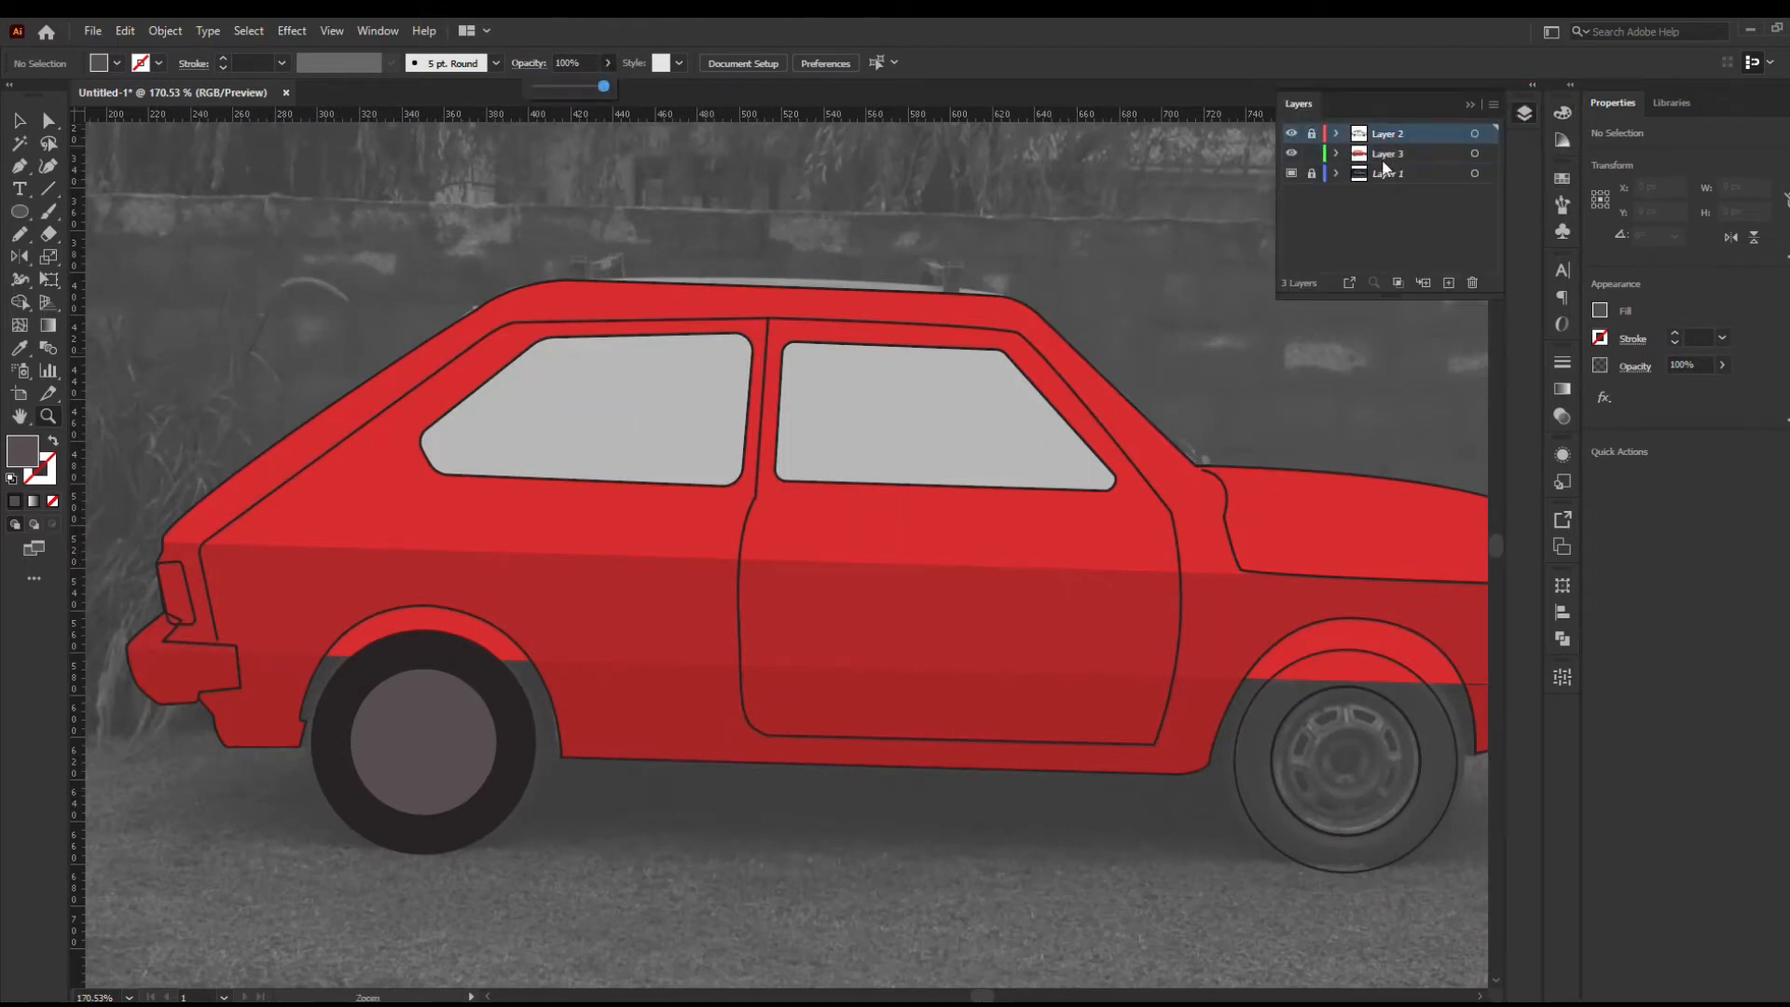
{"action": "key", "text": "v"}
{"action": "left_click", "coordinate": [636, 695]}
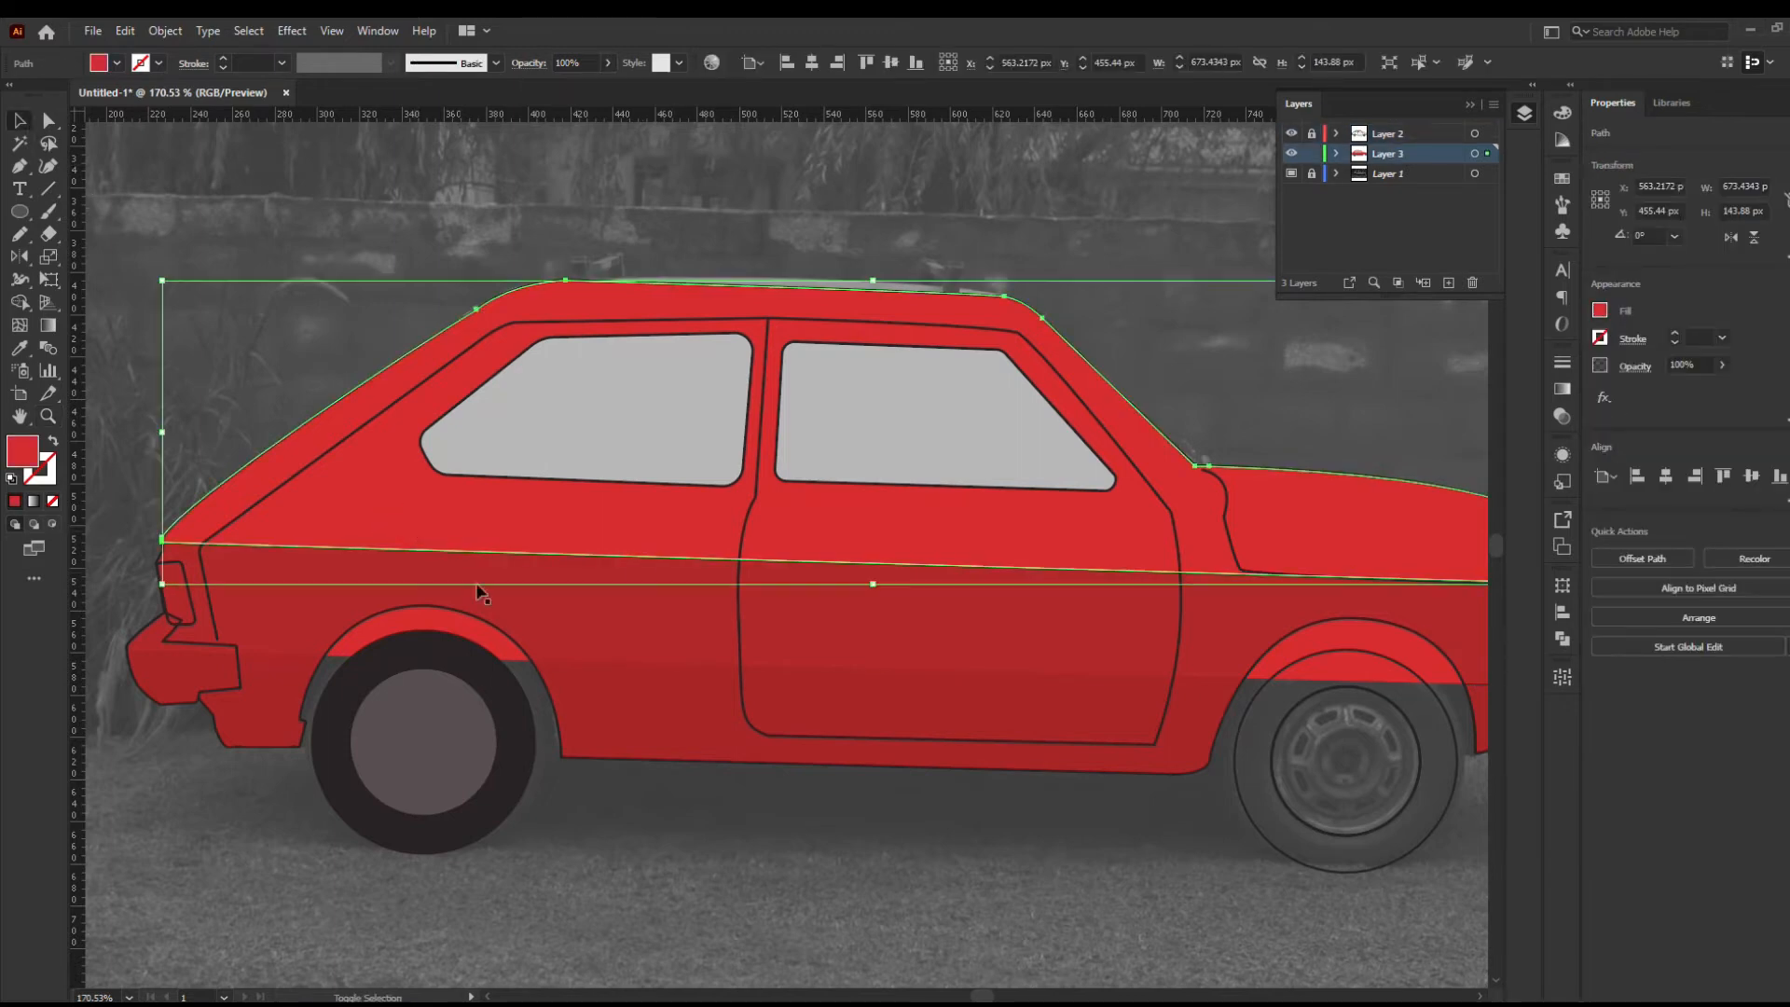
{"action": "left_click", "coordinate": [608, 63]}
{"action": "left_click_drag", "start_coordinate": [601, 87], "coordinate": [567, 87]}
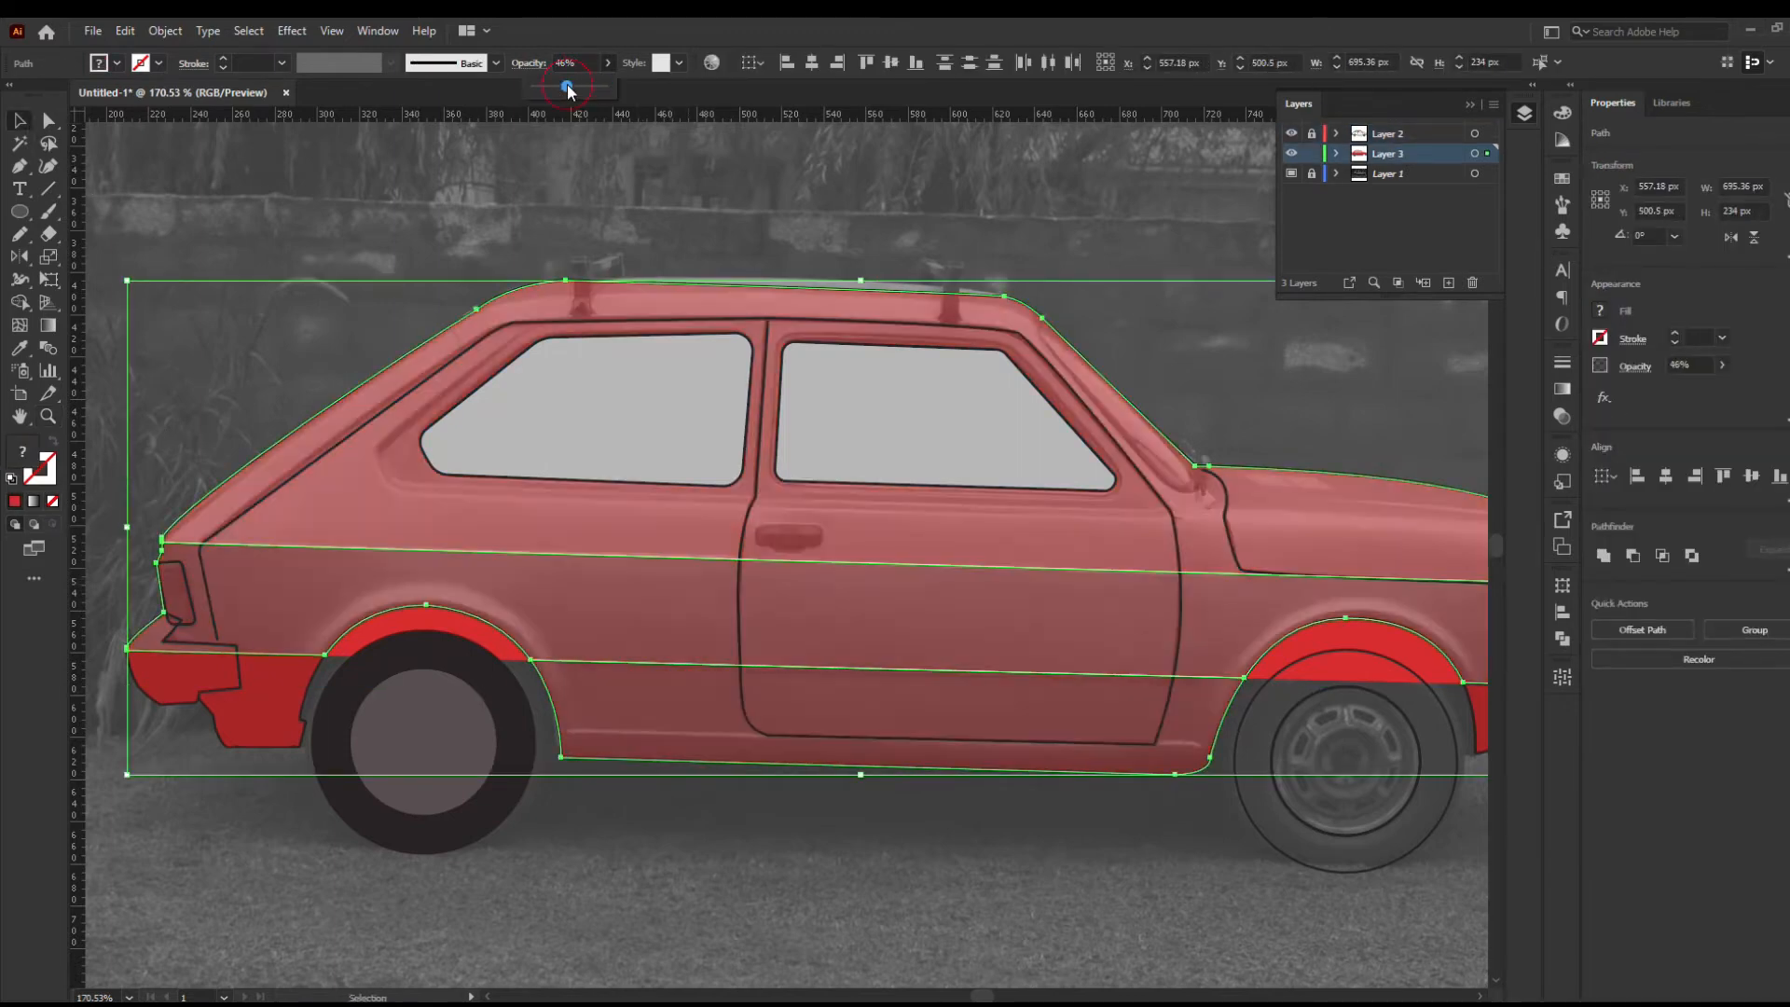
{"action": "key", "text": "a"}
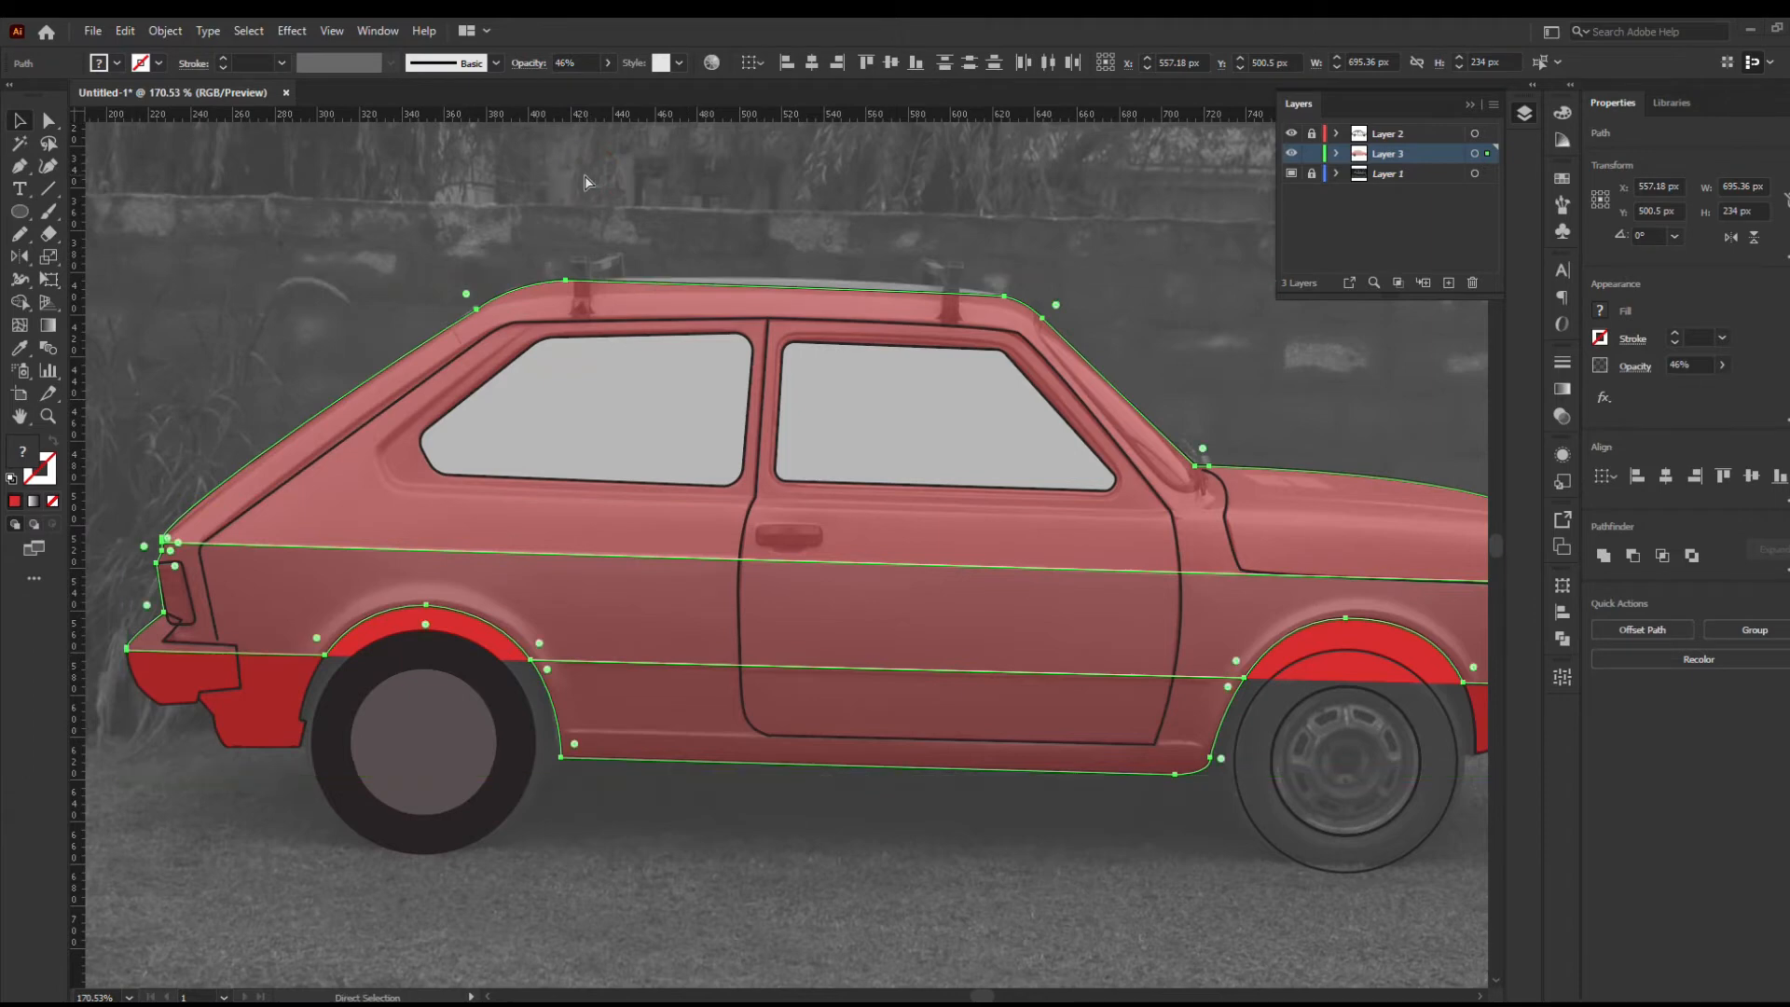
{"action": "left_click", "coordinate": [412, 254]}
{"action": "key", "text": "ctrl+z"}
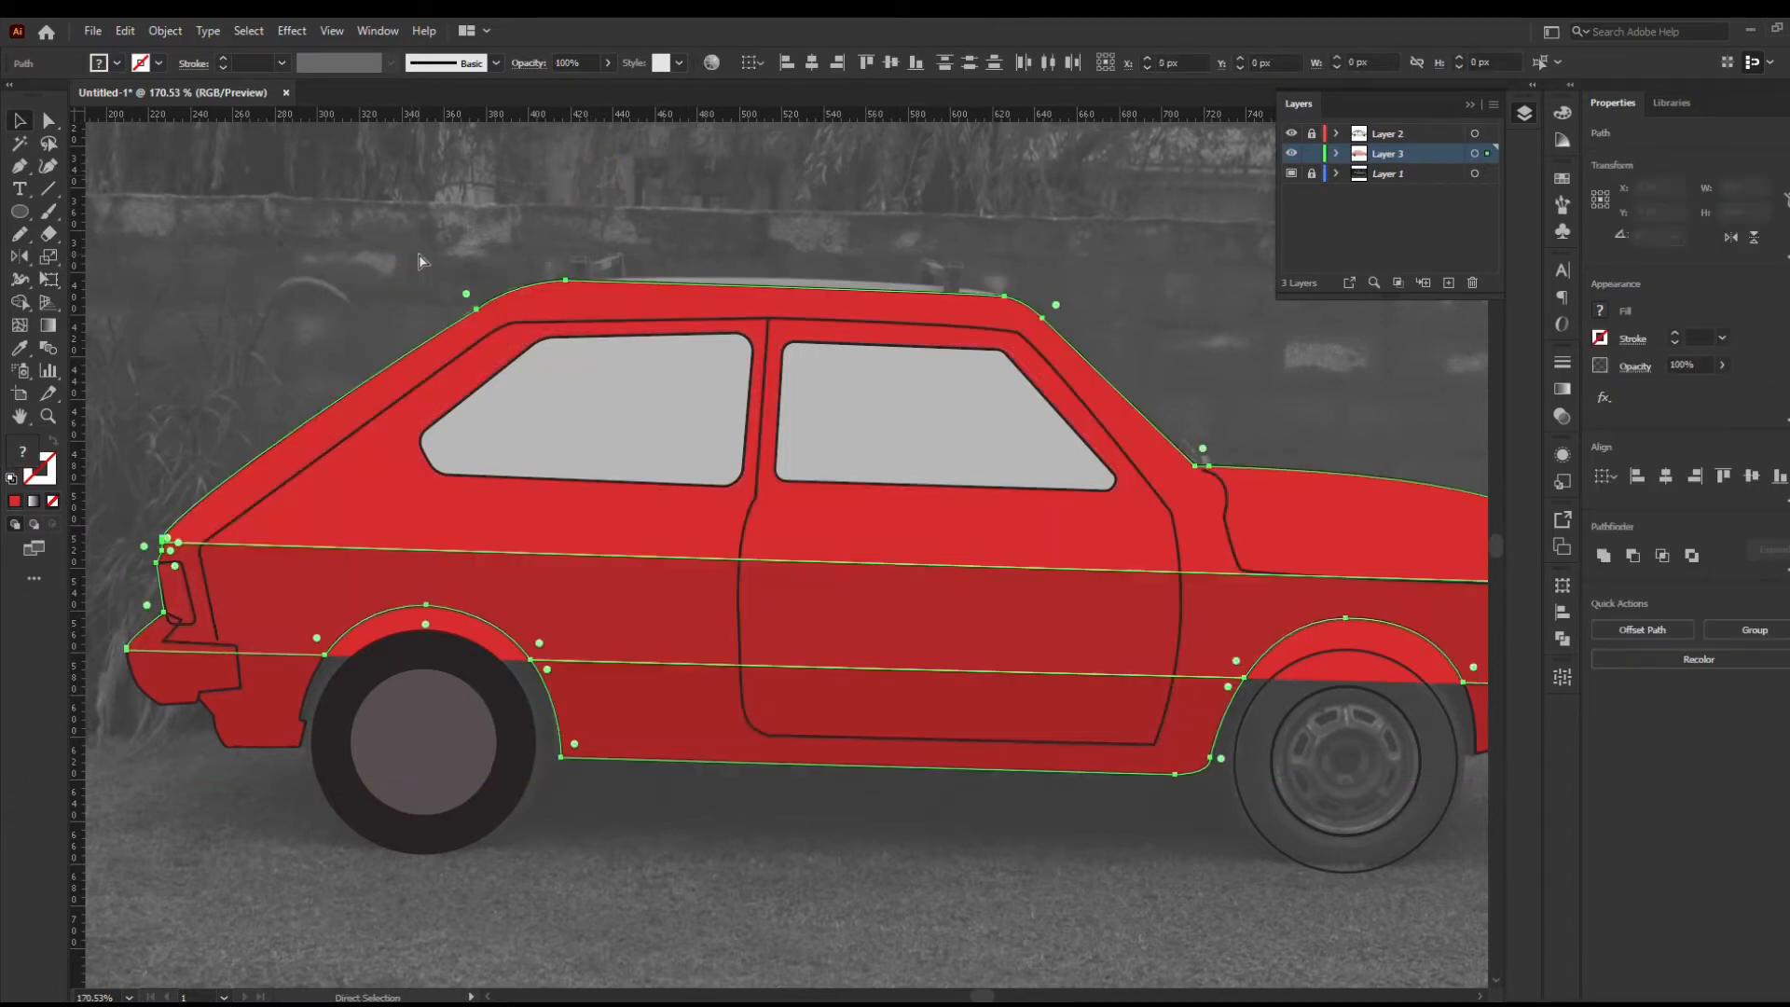
{"action": "left_click", "coordinate": [420, 259]}
Draw a circle about 55 px wide over the rear wheel's slotted rim, working in outline view
{"action": "key", "text": "ctrl+y"}
{"action": "key", "text": "z"}
{"action": "left_click_drag", "start_coordinate": [396, 693], "coordinate": [672, 791]}
{"action": "left_click_drag", "start_coordinate": [280, 839], "coordinate": [626, 885]}
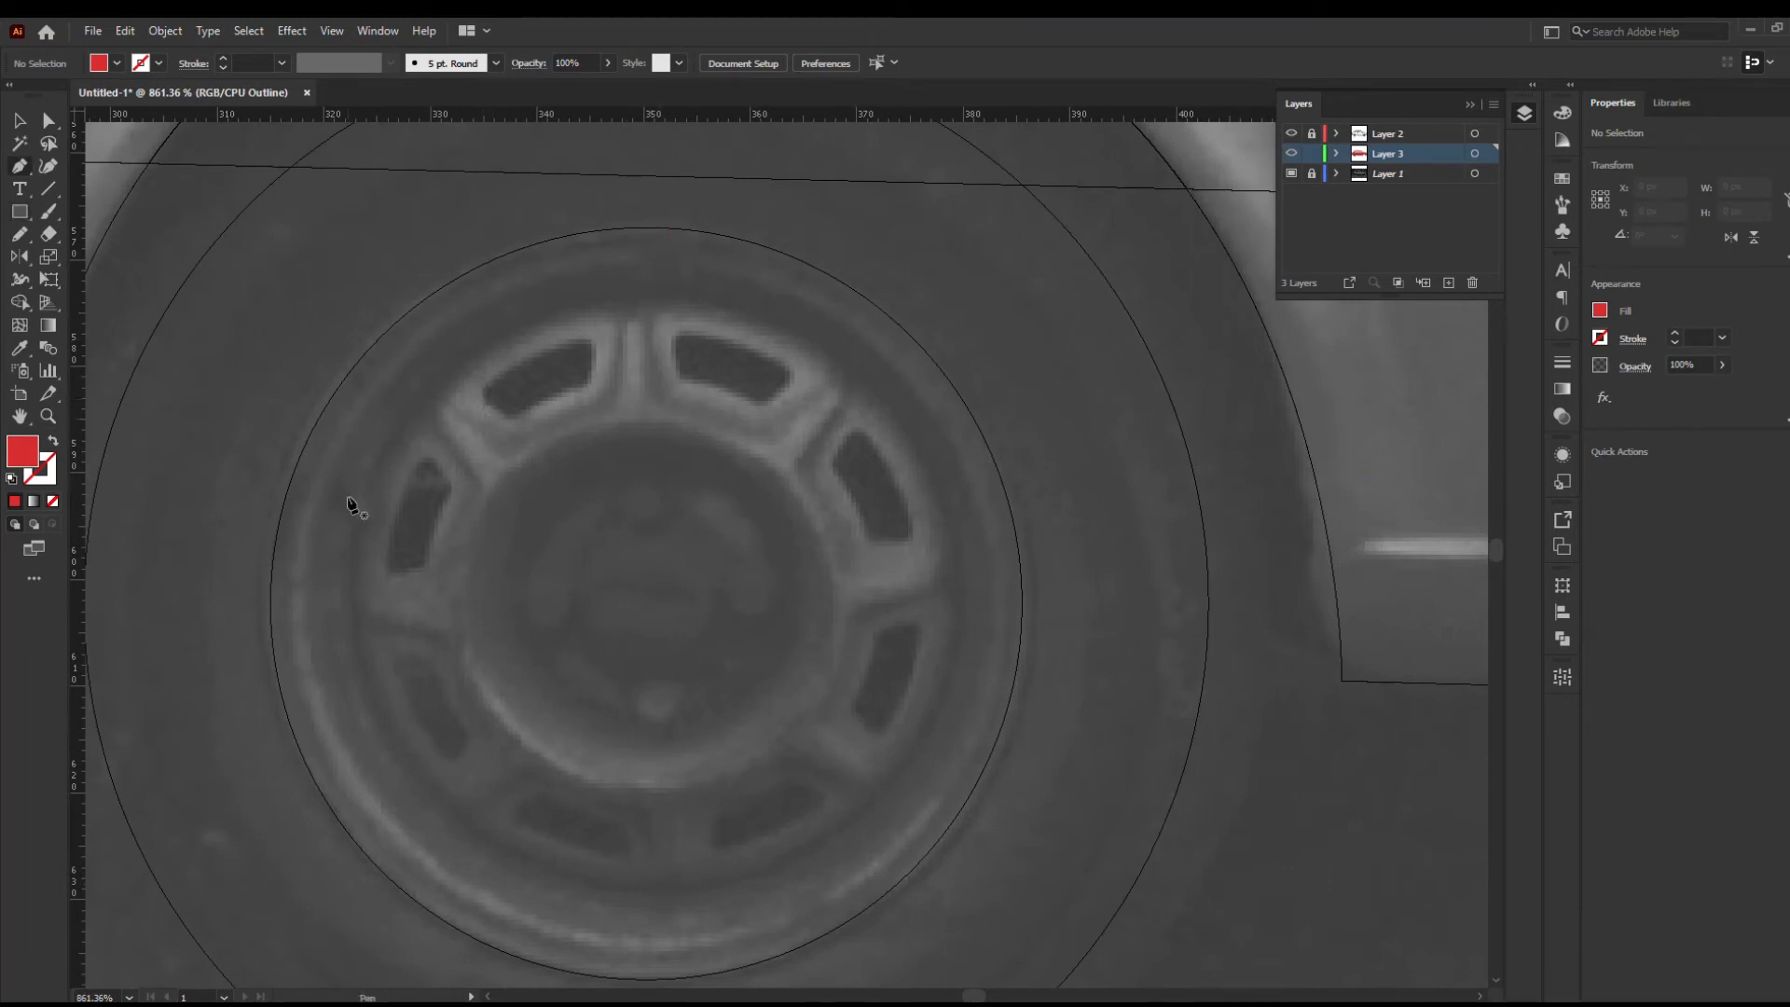
{"action": "left_click_drag", "start_coordinate": [387, 387], "coordinate": [895, 892]}
{"action": "key", "text": "ctrl+z"}
{"action": "left_click_drag", "start_coordinate": [397, 356], "coordinate": [988, 945]}
Enlarge the new rim circle to 63 px and position it around the rear wheel's slots
{"action": "key", "text": "v"}
{"action": "left_click_drag", "start_coordinate": [891, 859], "coordinate": [869, 813]}
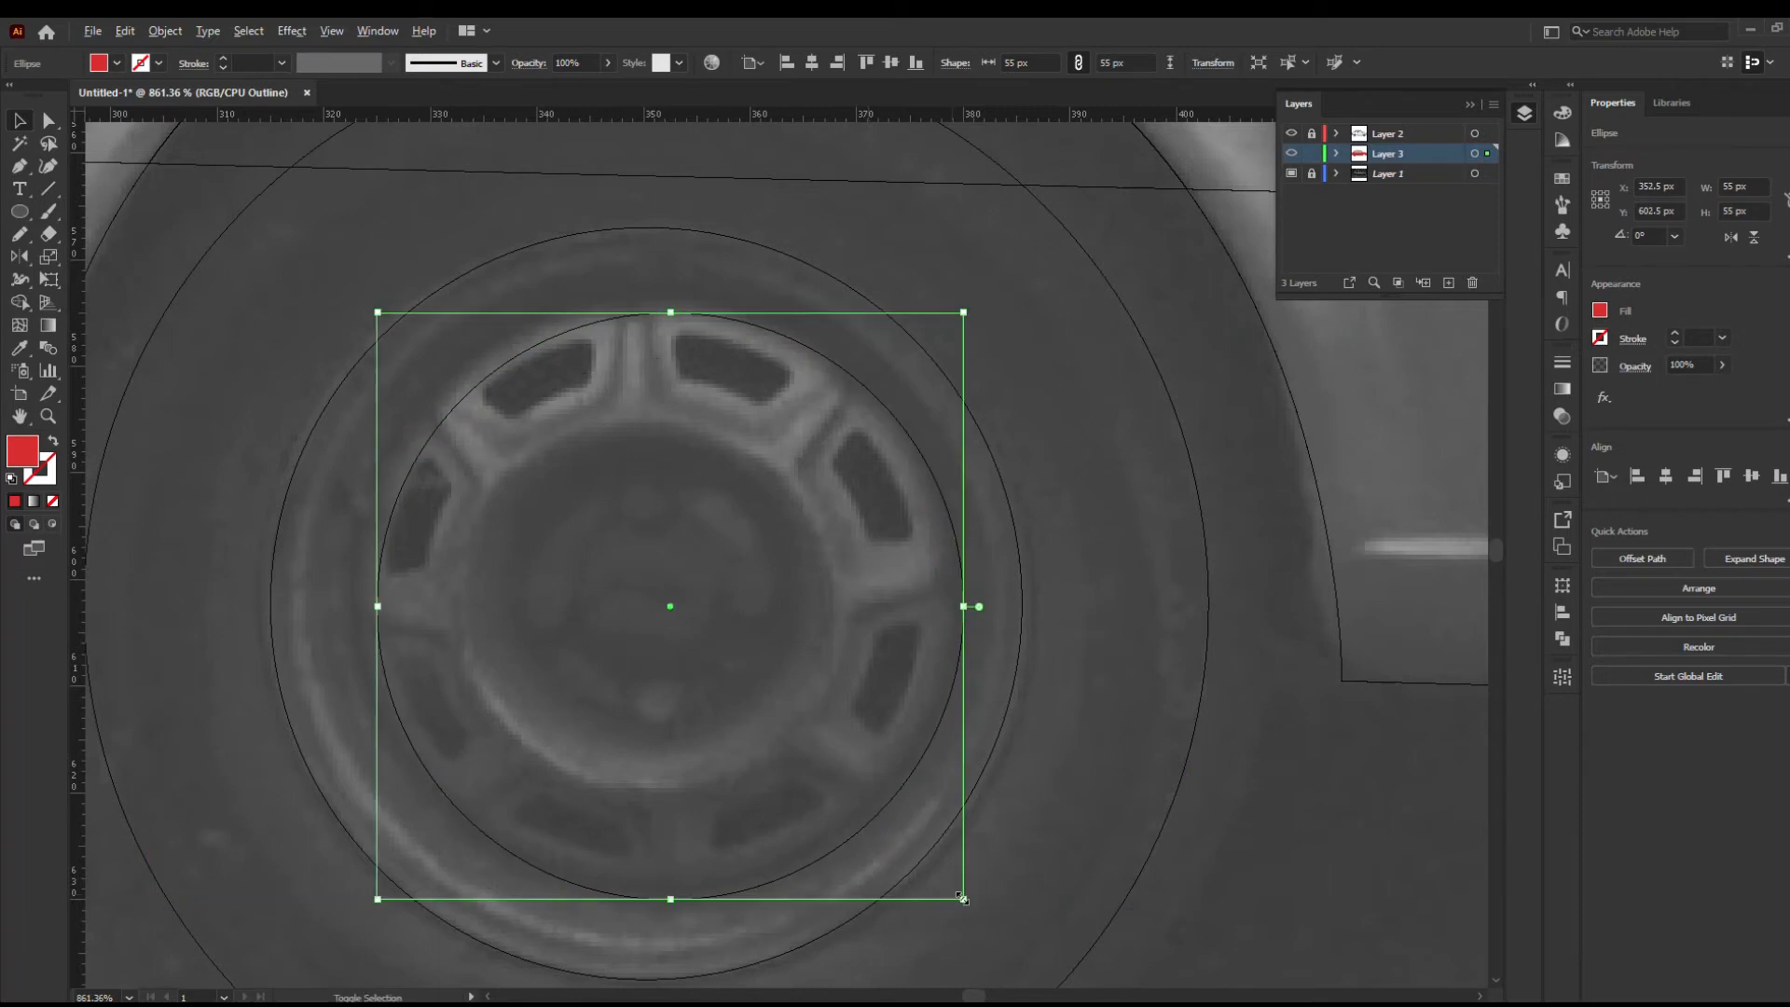
{"action": "left_click_drag", "start_coordinate": [964, 898], "coordinate": [1005, 940]}
Align the rear wheel's tire, rim and new inner circle on a shared horizontal center
{"action": "left_click", "coordinate": [289, 494]}
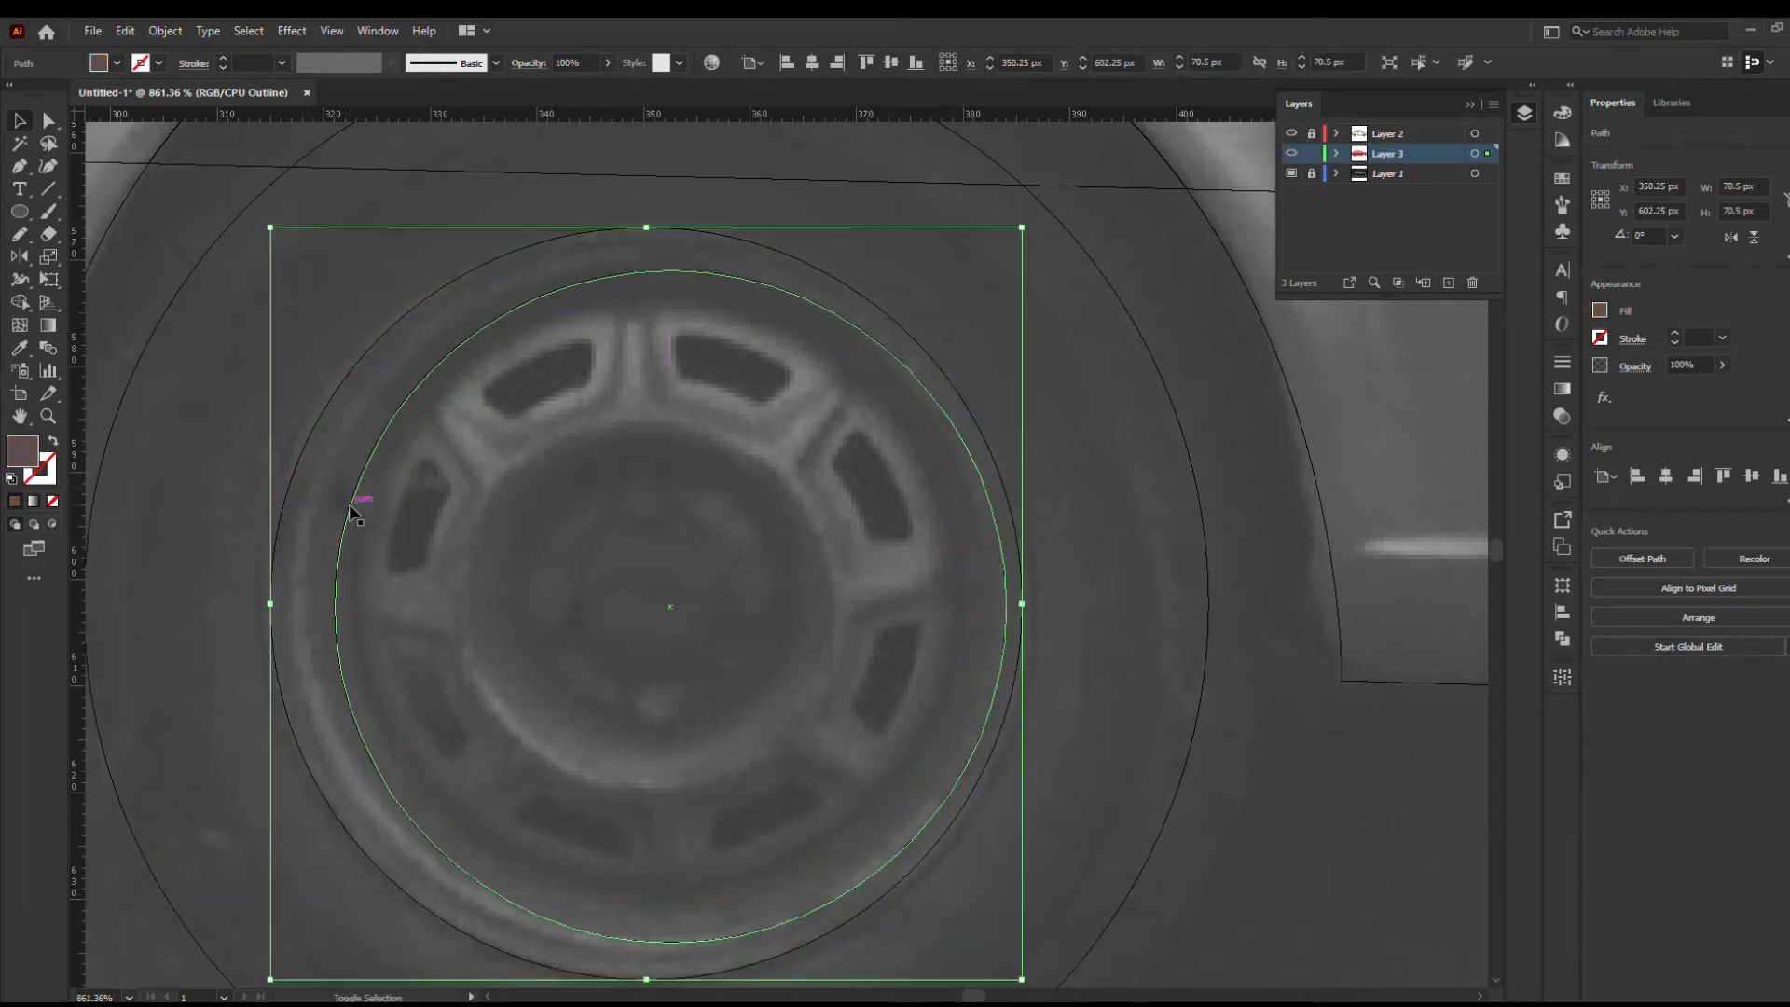
{"action": "left_click", "coordinate": [349, 506], "text": "shift"}
{"action": "left_click", "coordinate": [296, 475]}
{"action": "left_click", "coordinate": [353, 493], "text": "shift"}
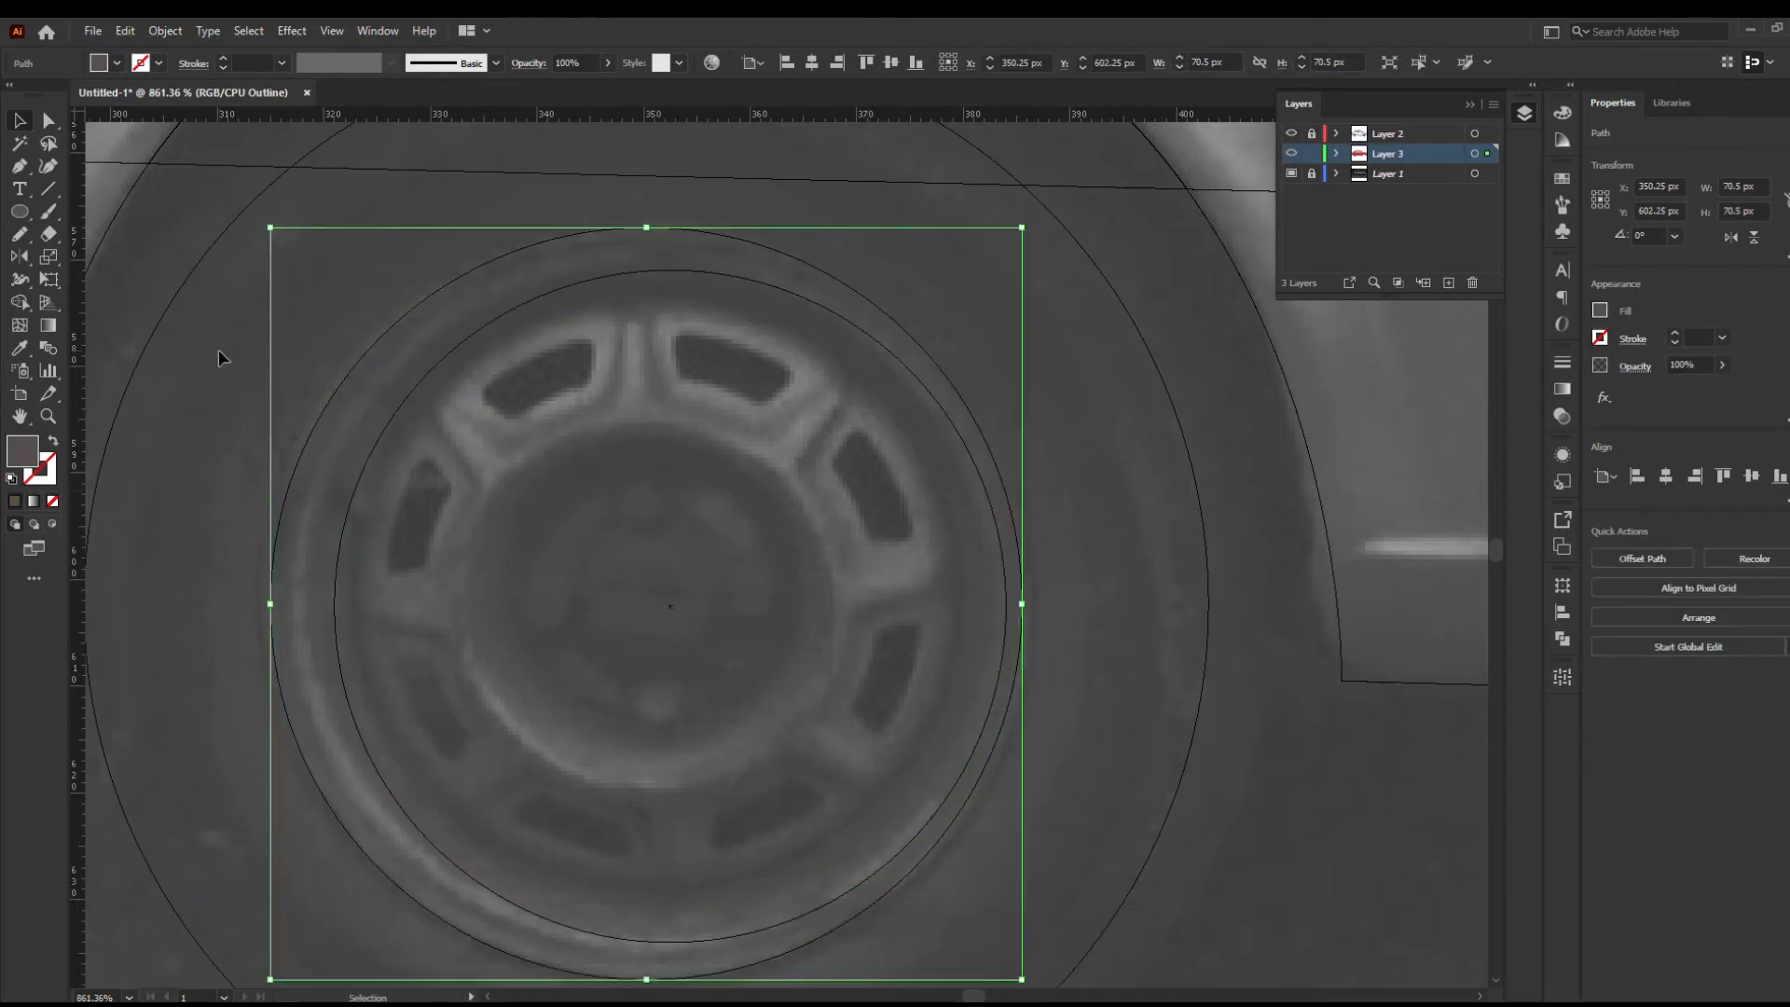
{"action": "key", "text": "ctrl+a"}
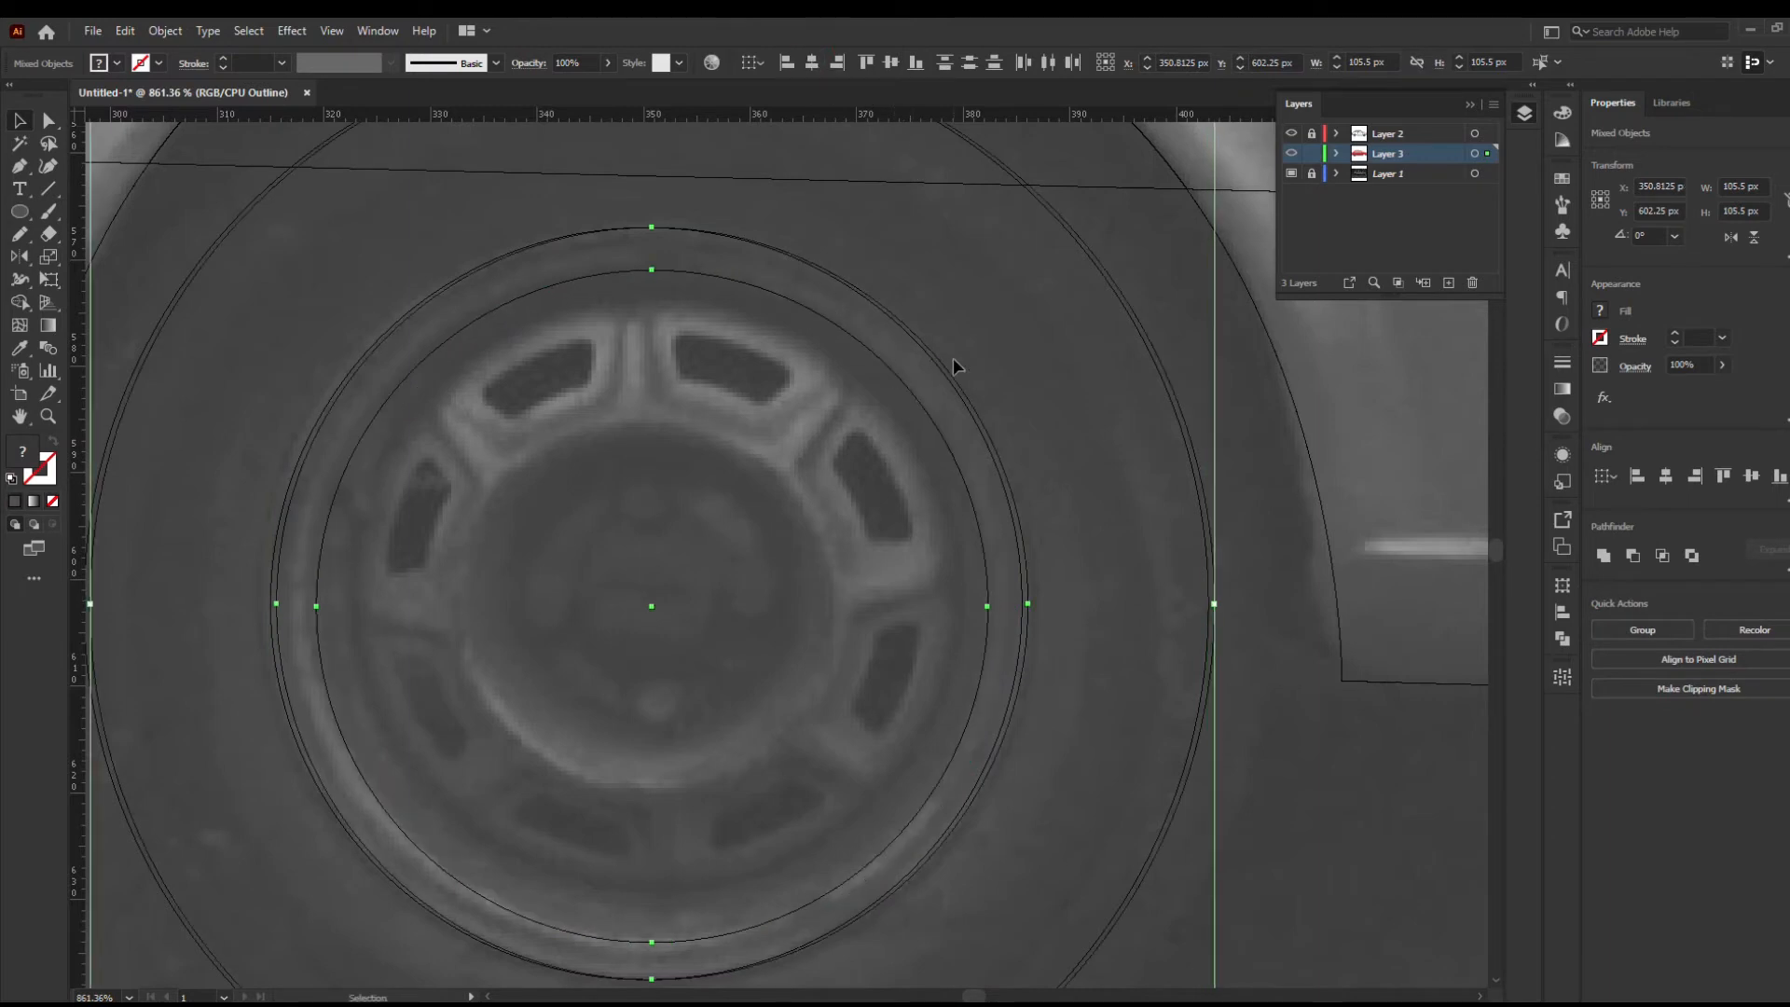
{"action": "left_click", "coordinate": [947, 368]}
Remove the inner rim circle's fill, give it a near-black 5 pt stroke and return to the colored preview
{"action": "left_click", "coordinate": [920, 408]}
{"action": "key", "text": "ctrl+shift+b"}
{"action": "key", "text": "d"}
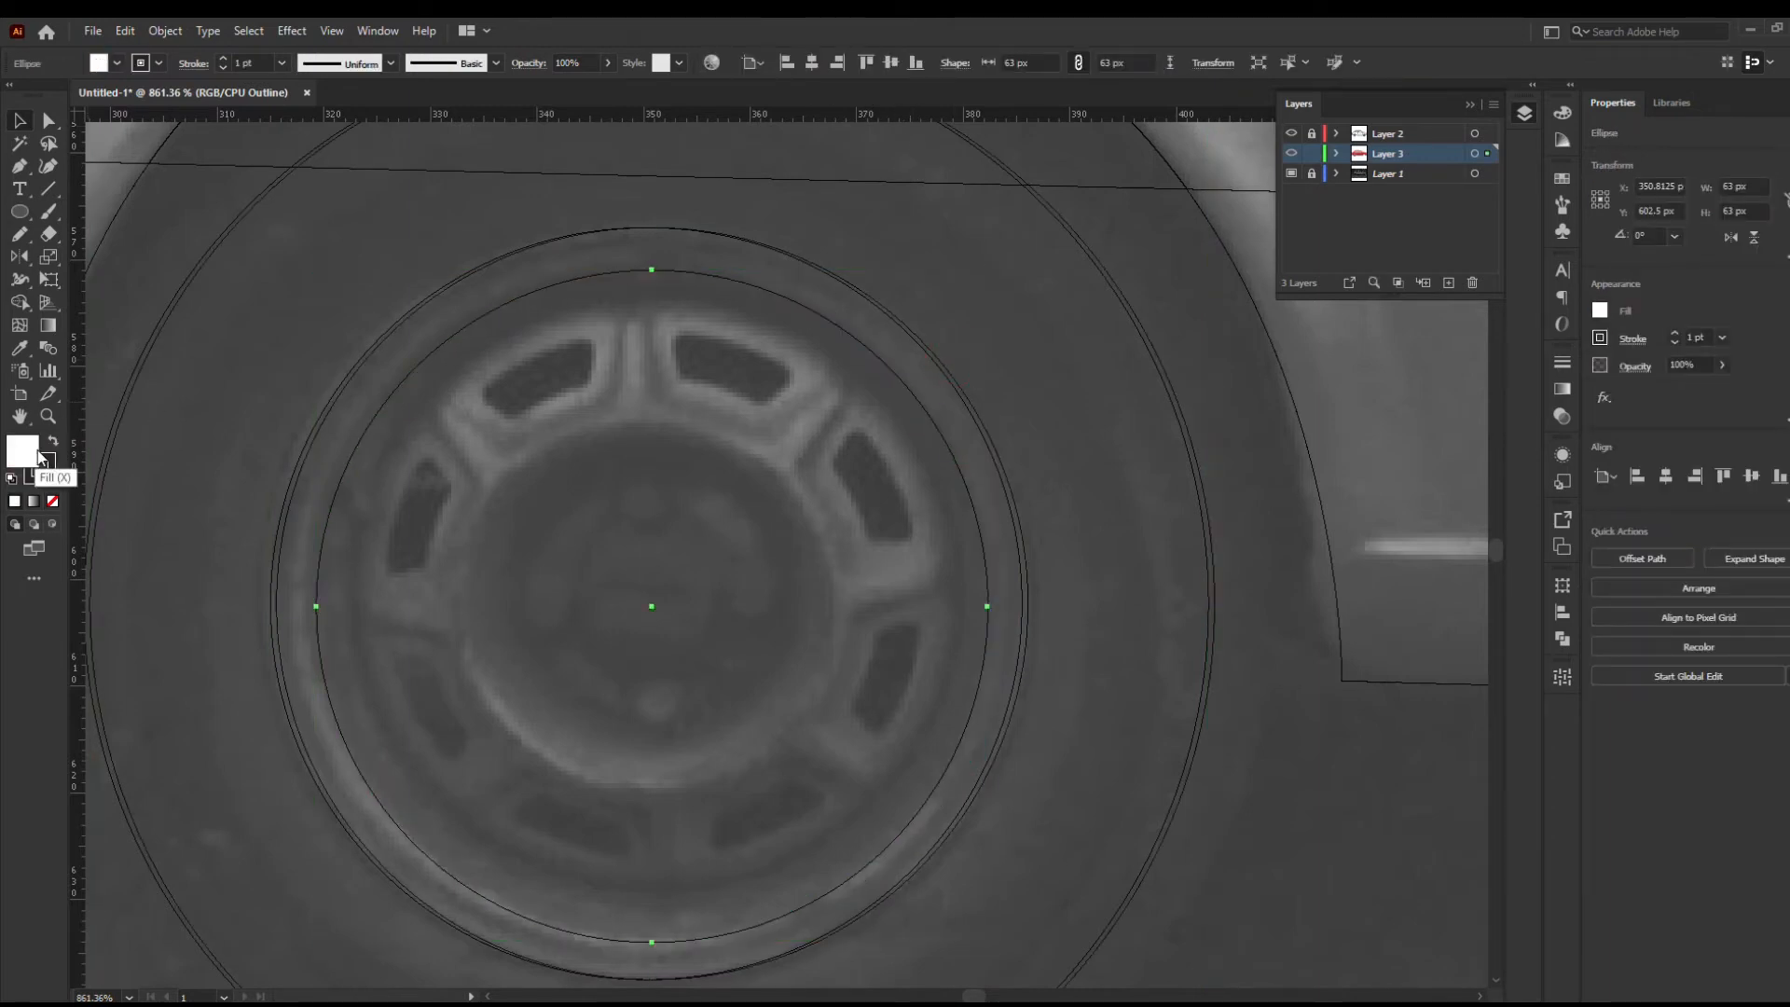
{"action": "left_click", "coordinate": [54, 503]}
{"action": "key", "text": "ctrl+shift+b"}
{"action": "key", "text": "o"}
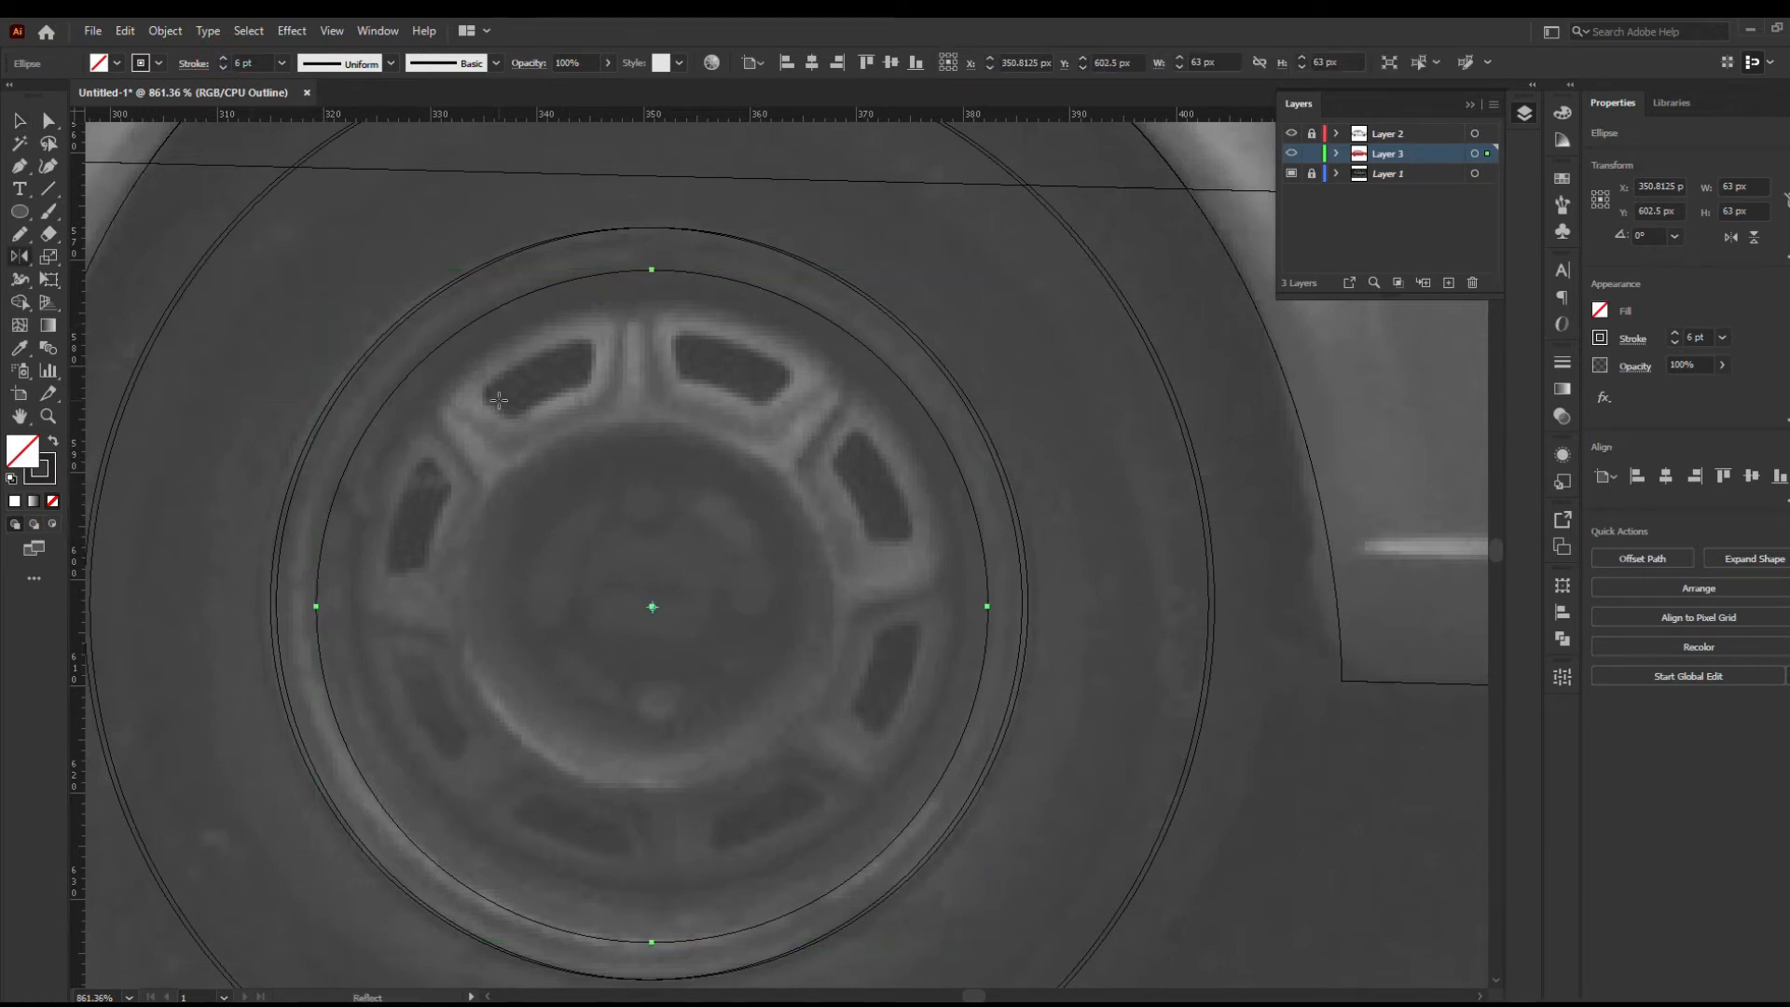
{"action": "left_click", "coordinate": [484, 394]}
{"action": "key", "text": "ctrl+z"}
{"action": "key", "text": "ctrl+y"}
{"action": "left_click_drag", "start_coordinate": [322, 357], "coordinate": [196, 357]}
Align the rear wheel's three circles on a shared vertical center
{"action": "left_click", "coordinate": [385, 424]}
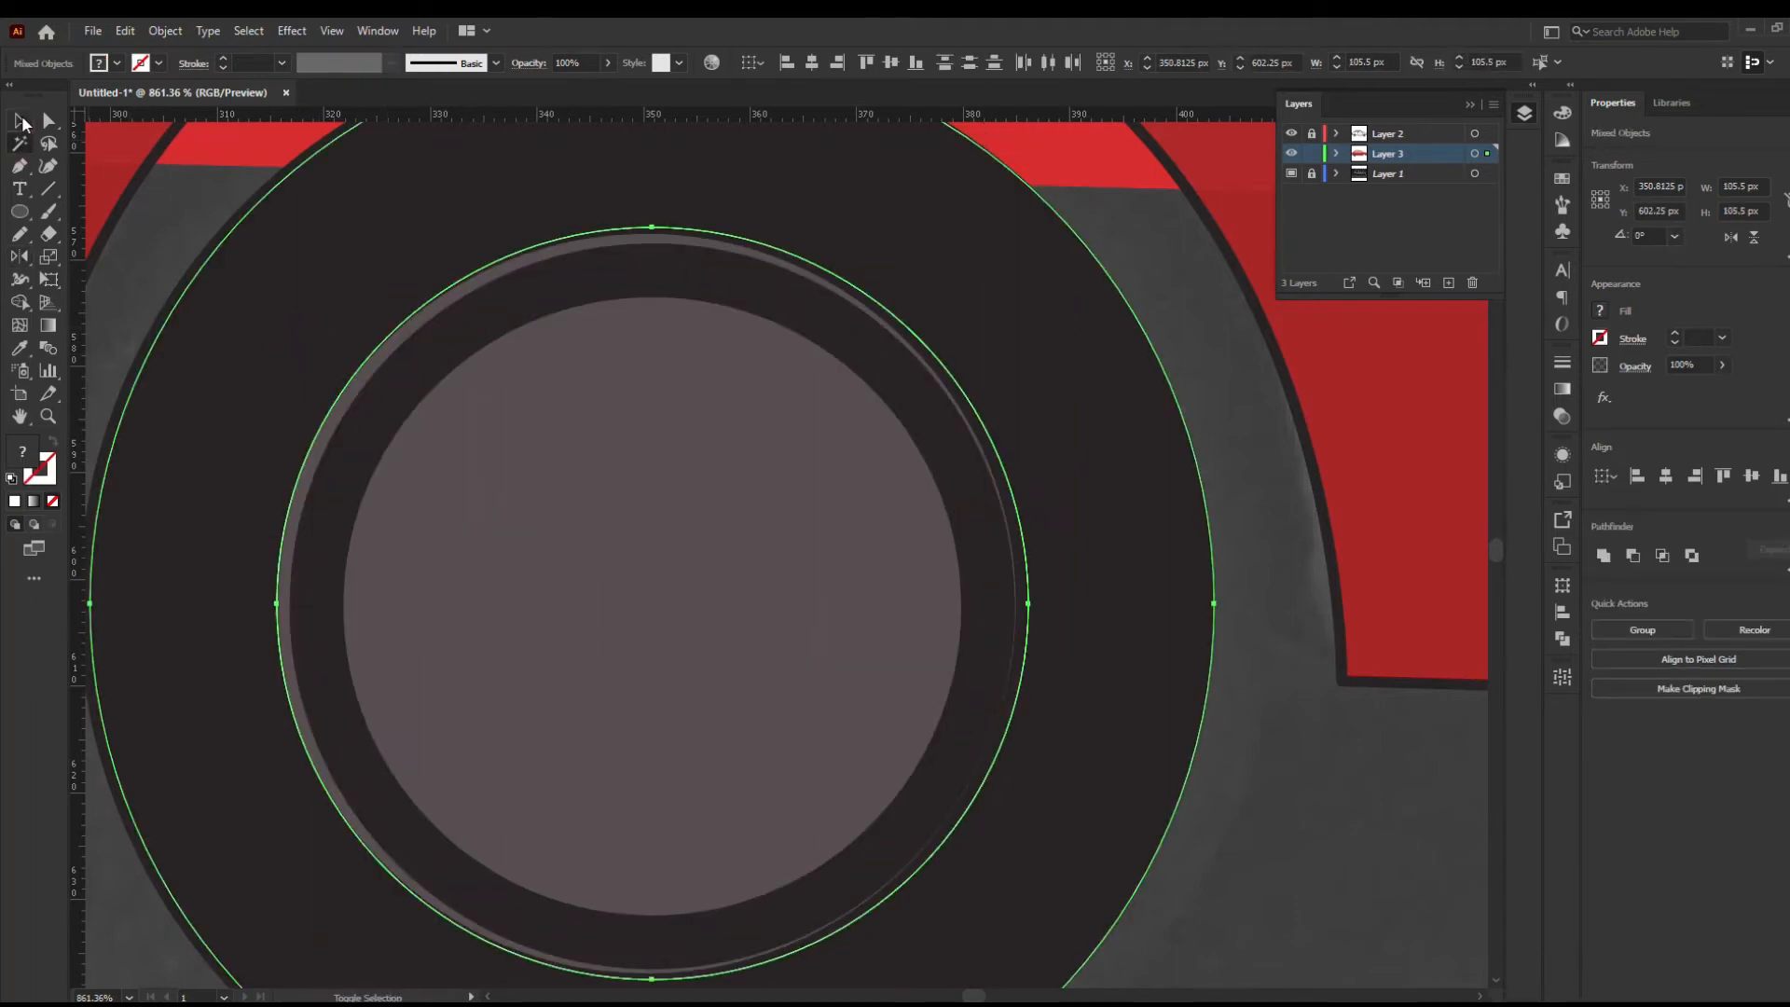
{"action": "left_click", "coordinate": [20, 122]}
{"action": "left_click", "coordinate": [390, 415], "text": "shift"}
{"action": "left_click", "coordinate": [944, 65]}
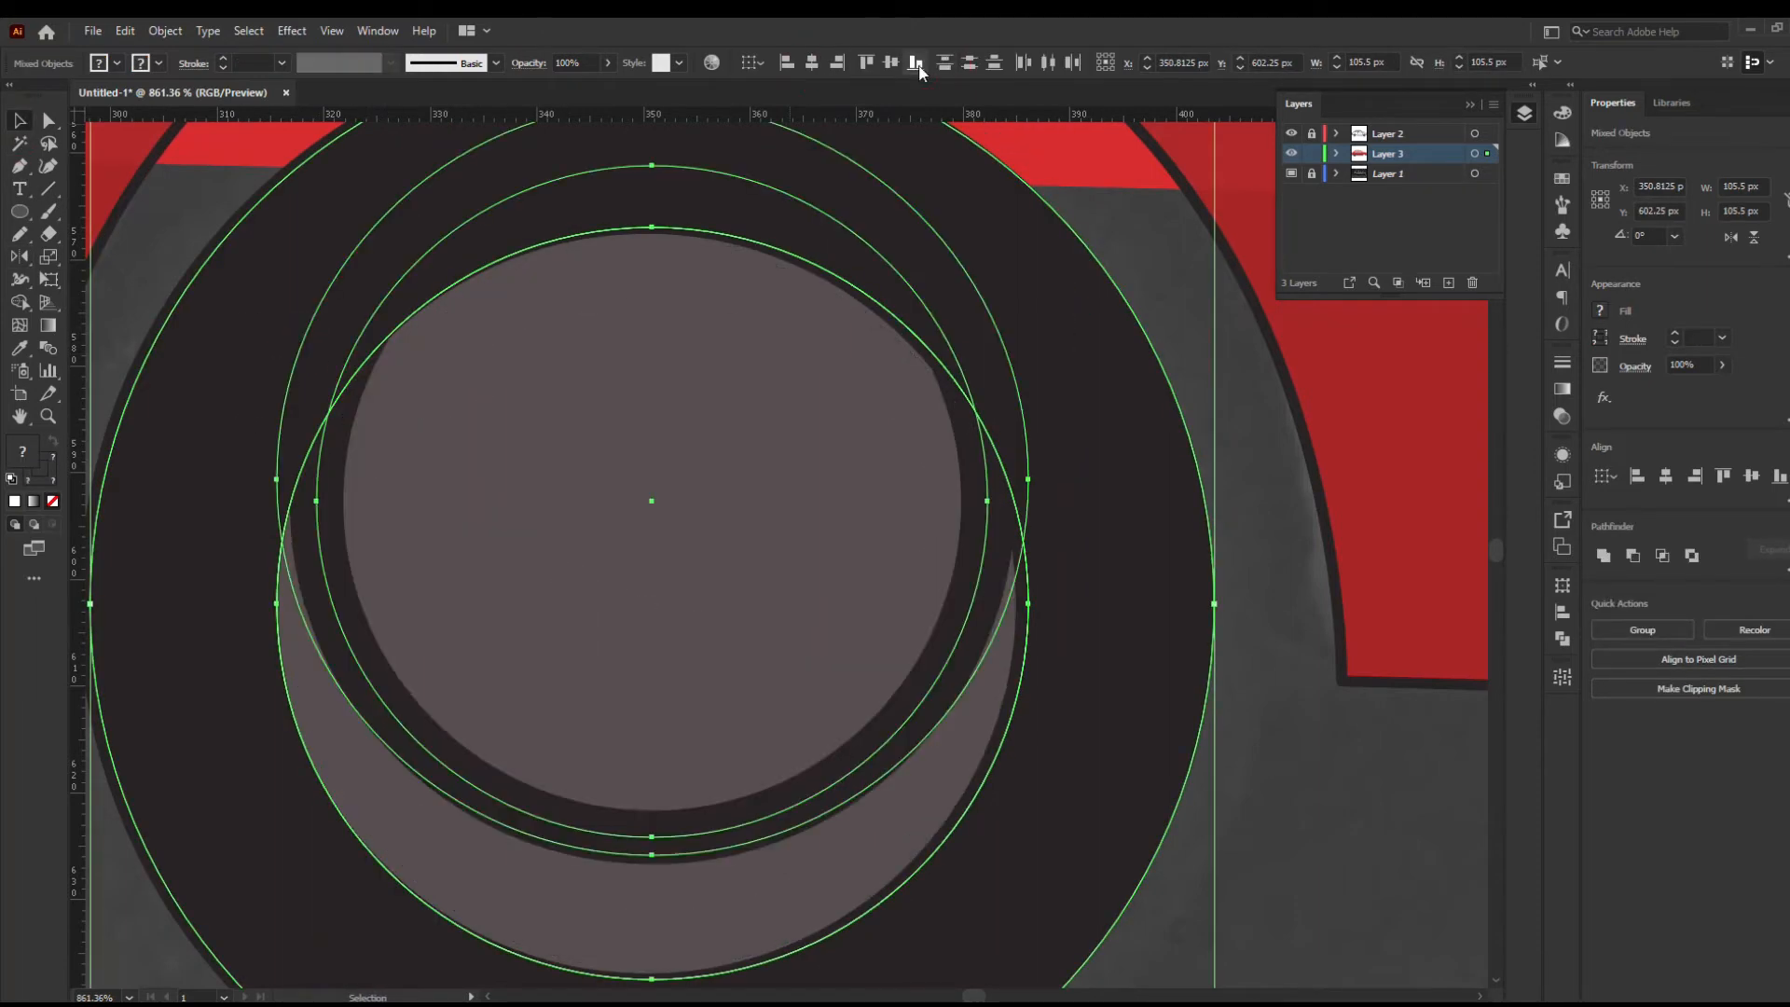
{"action": "key", "text": "ctrl+z"}
{"action": "left_click", "coordinate": [893, 67]}
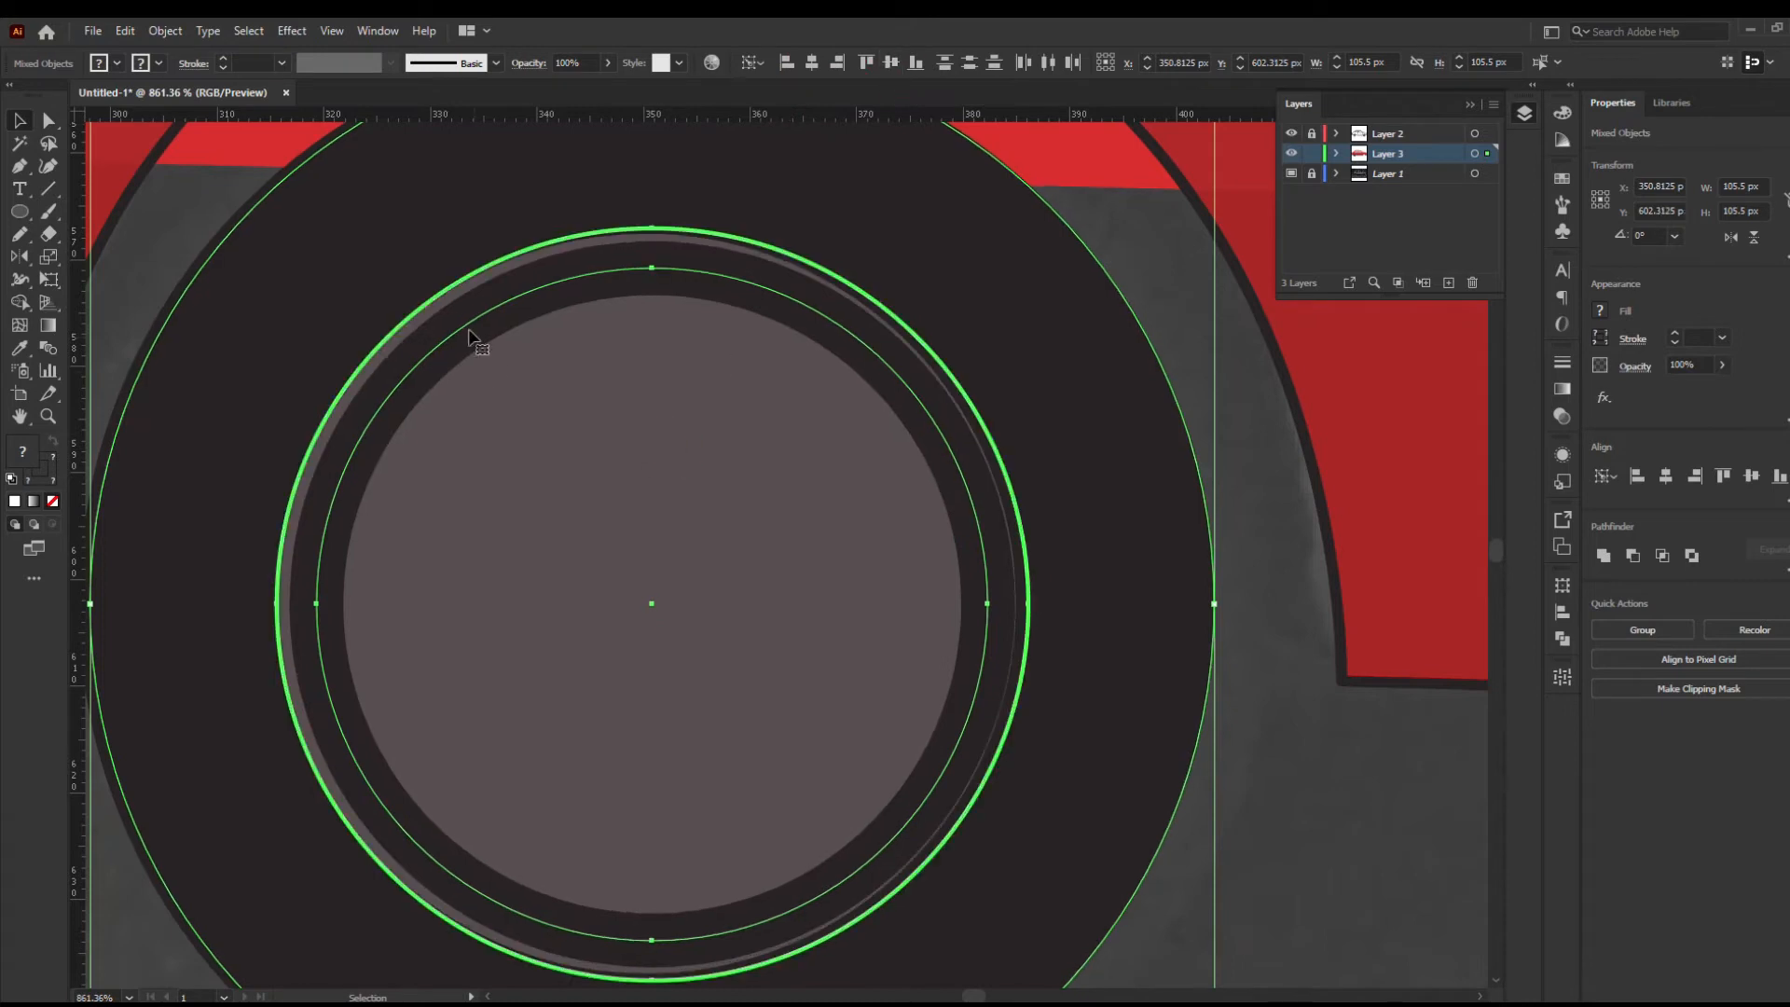
{"action": "left_click", "coordinate": [1357, 690]}
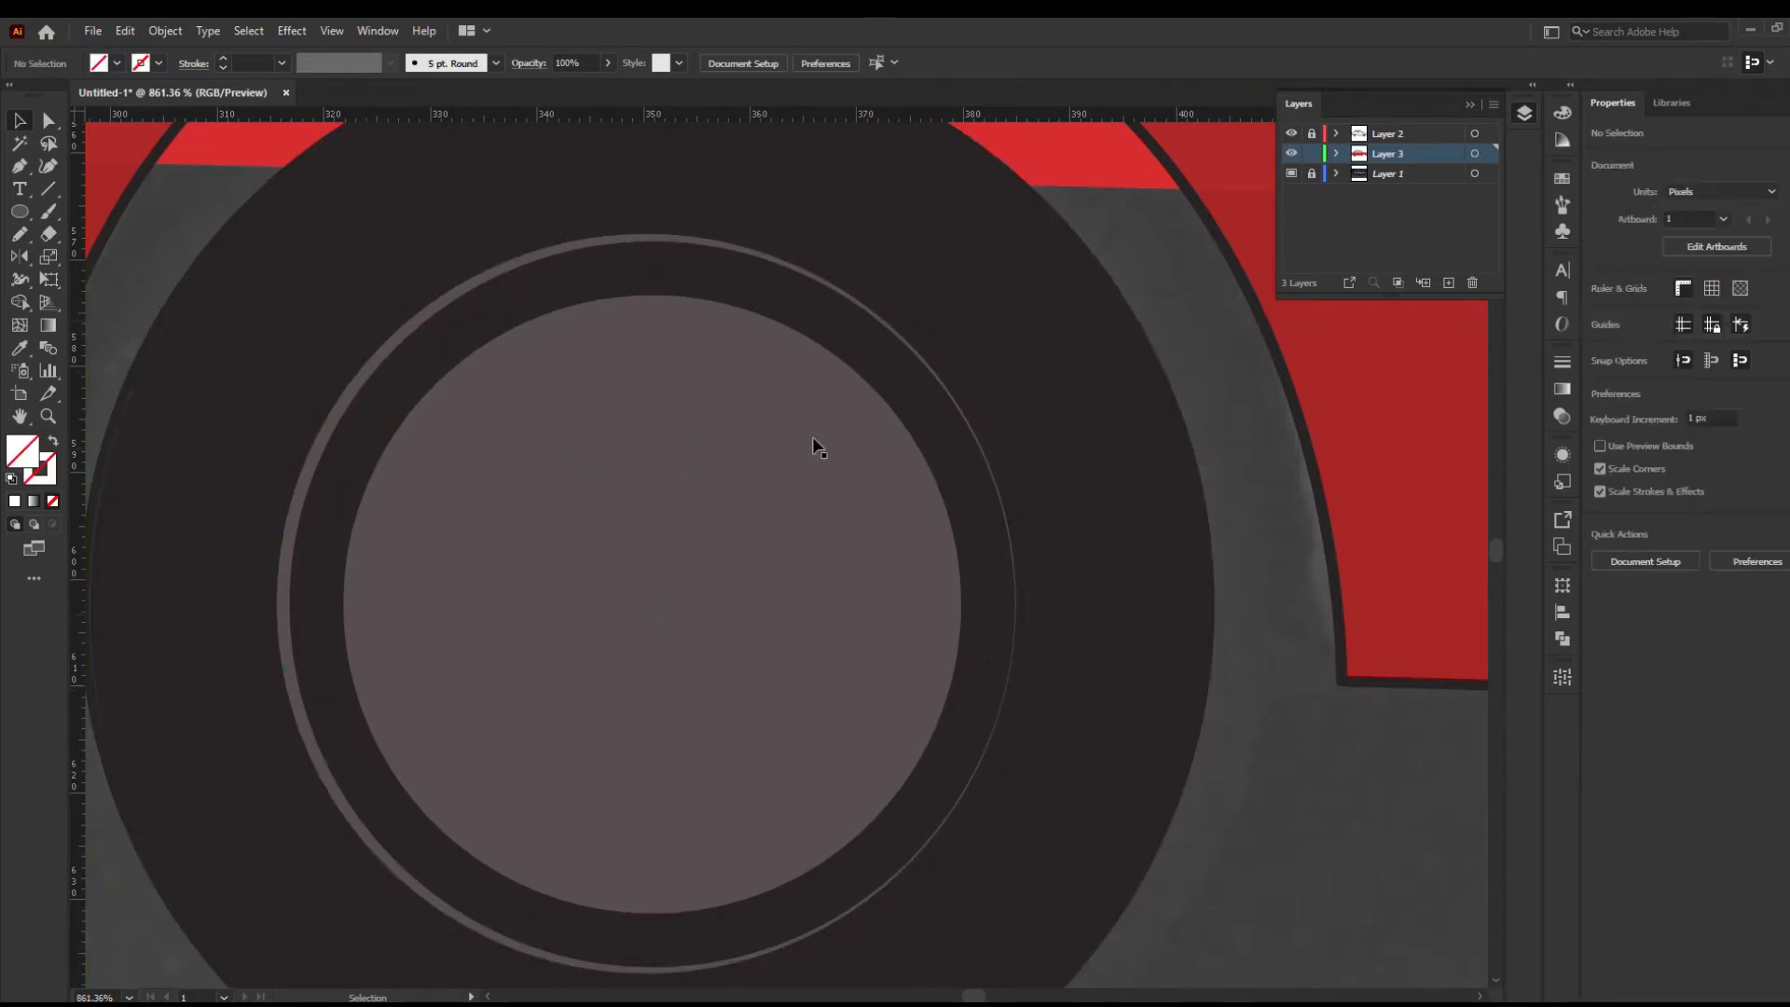
Try switching the alignment reference of the rear wheel's circles between artboard, selection and key object
{"action": "left_click", "coordinate": [839, 350]}
{"action": "left_click", "coordinate": [510, 310]}
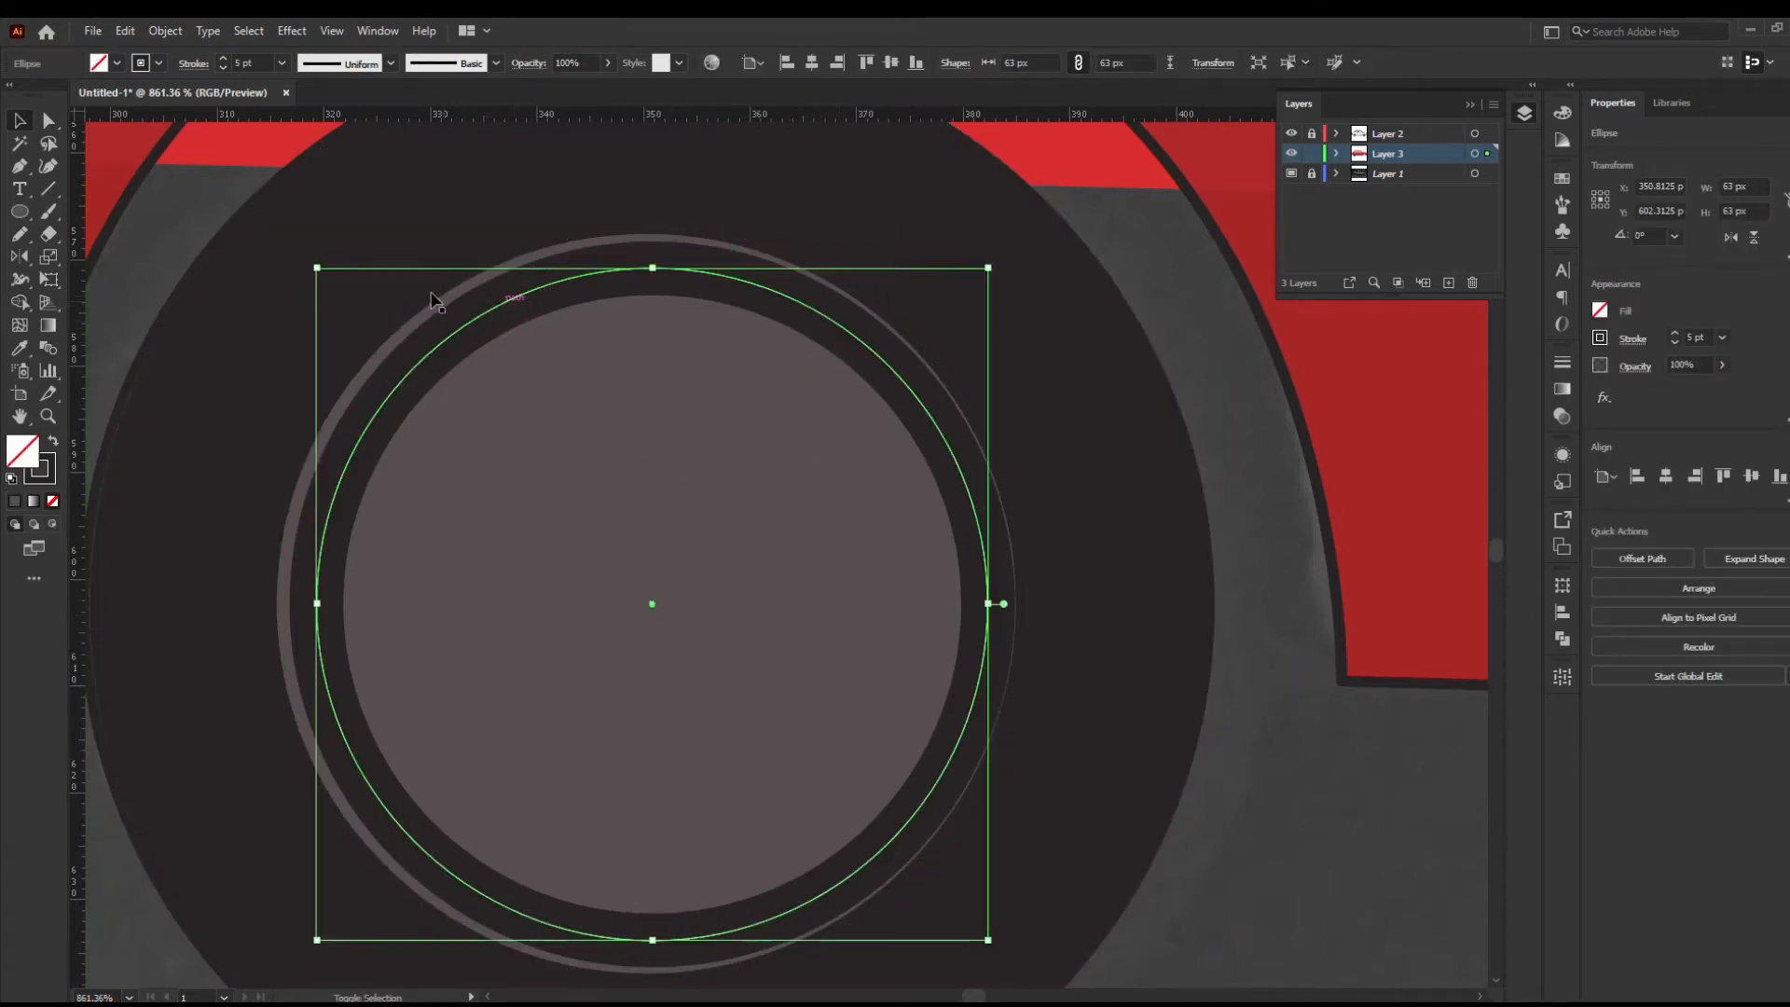
{"action": "left_click", "coordinate": [429, 295], "text": "shift"}
{"action": "left_click", "coordinate": [347, 270], "text": "shift"}
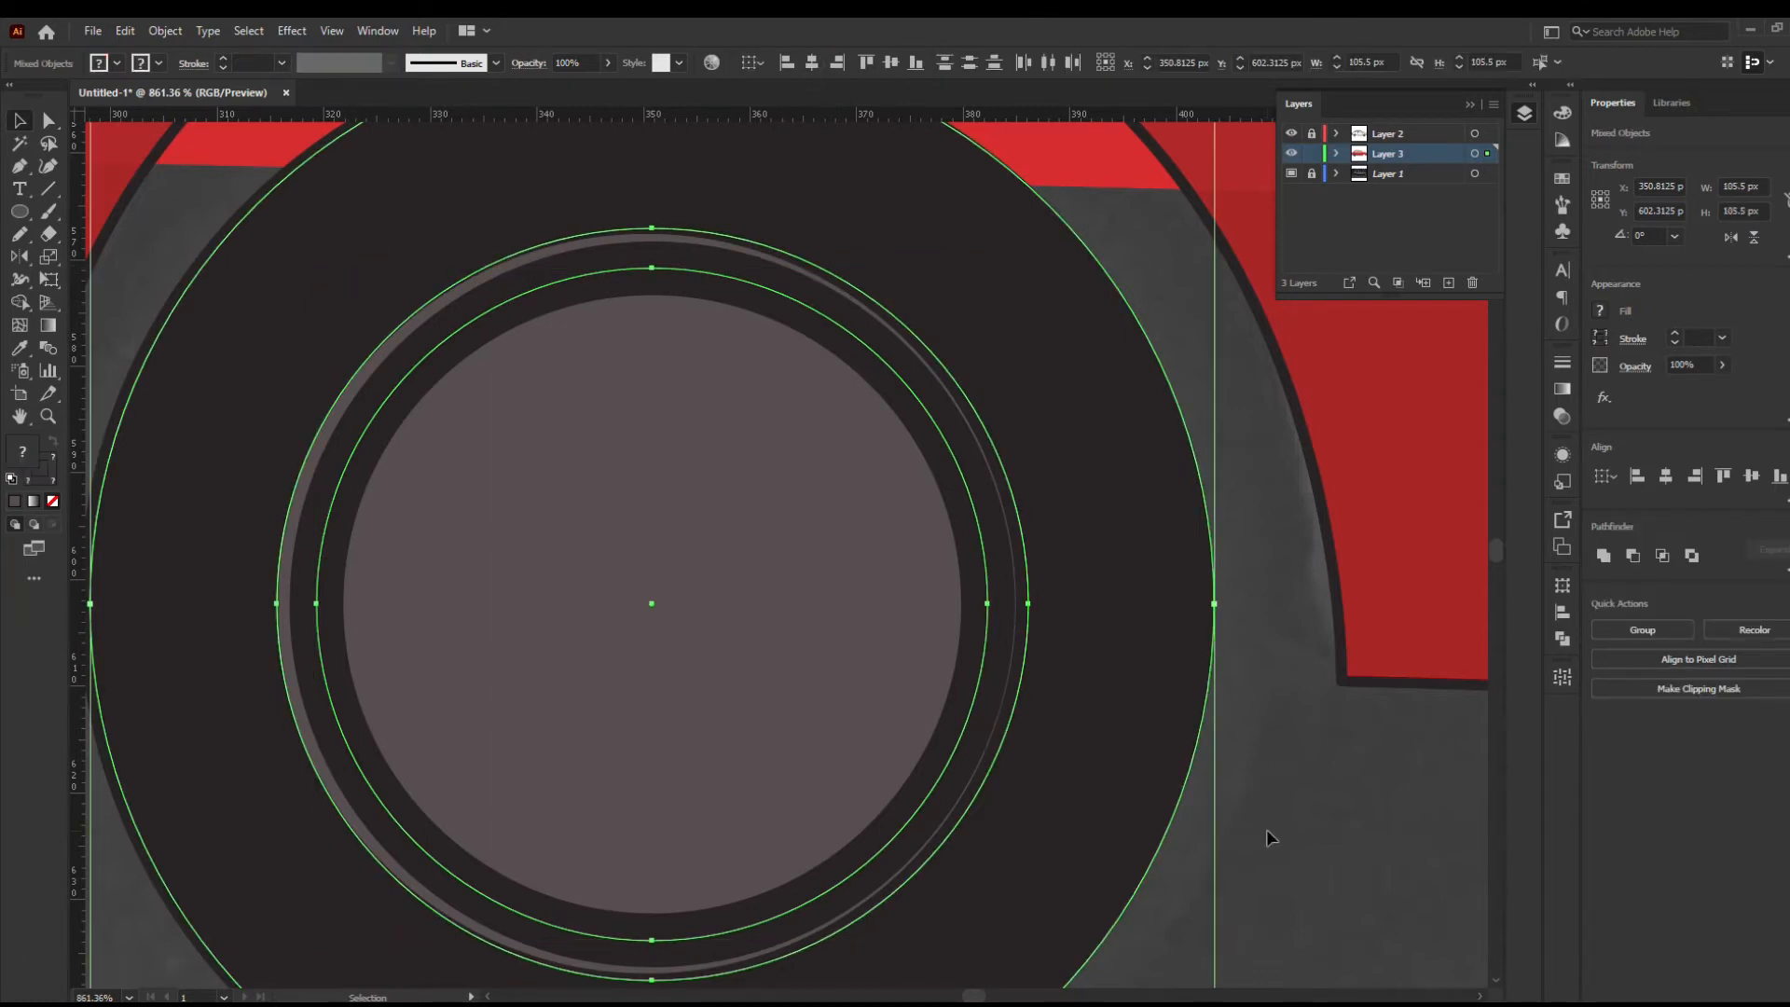
{"action": "left_click", "coordinate": [1267, 829]}
{"action": "left_click", "coordinate": [402, 387]}
{"action": "left_click", "coordinate": [378, 344], "text": "shift"}
{"action": "left_click", "coordinate": [362, 265], "text": "shift"}
{"action": "left_click", "coordinate": [760, 67]}
{"action": "left_click", "coordinate": [774, 126]}
{"action": "left_click", "coordinate": [754, 66]}
{"action": "left_click", "coordinate": [776, 85]}
{"action": "left_click", "coordinate": [760, 65]}
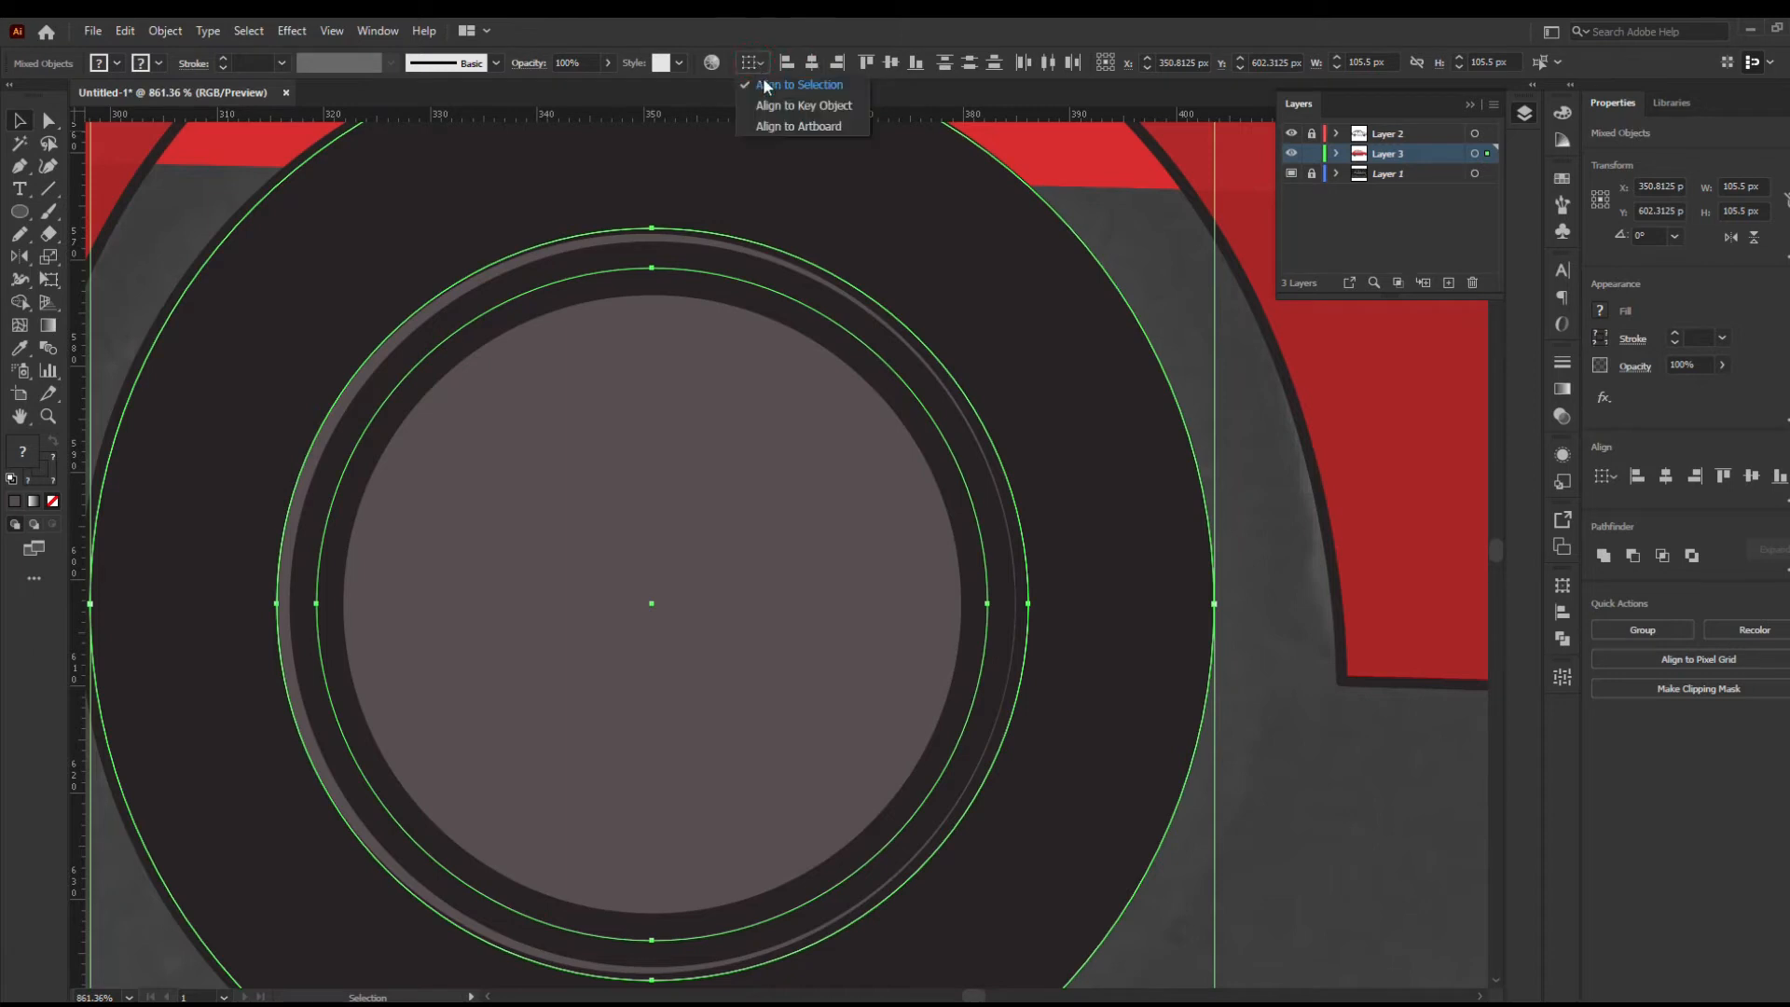
{"action": "left_click", "coordinate": [802, 106]}
{"action": "left_click", "coordinate": [804, 448]}
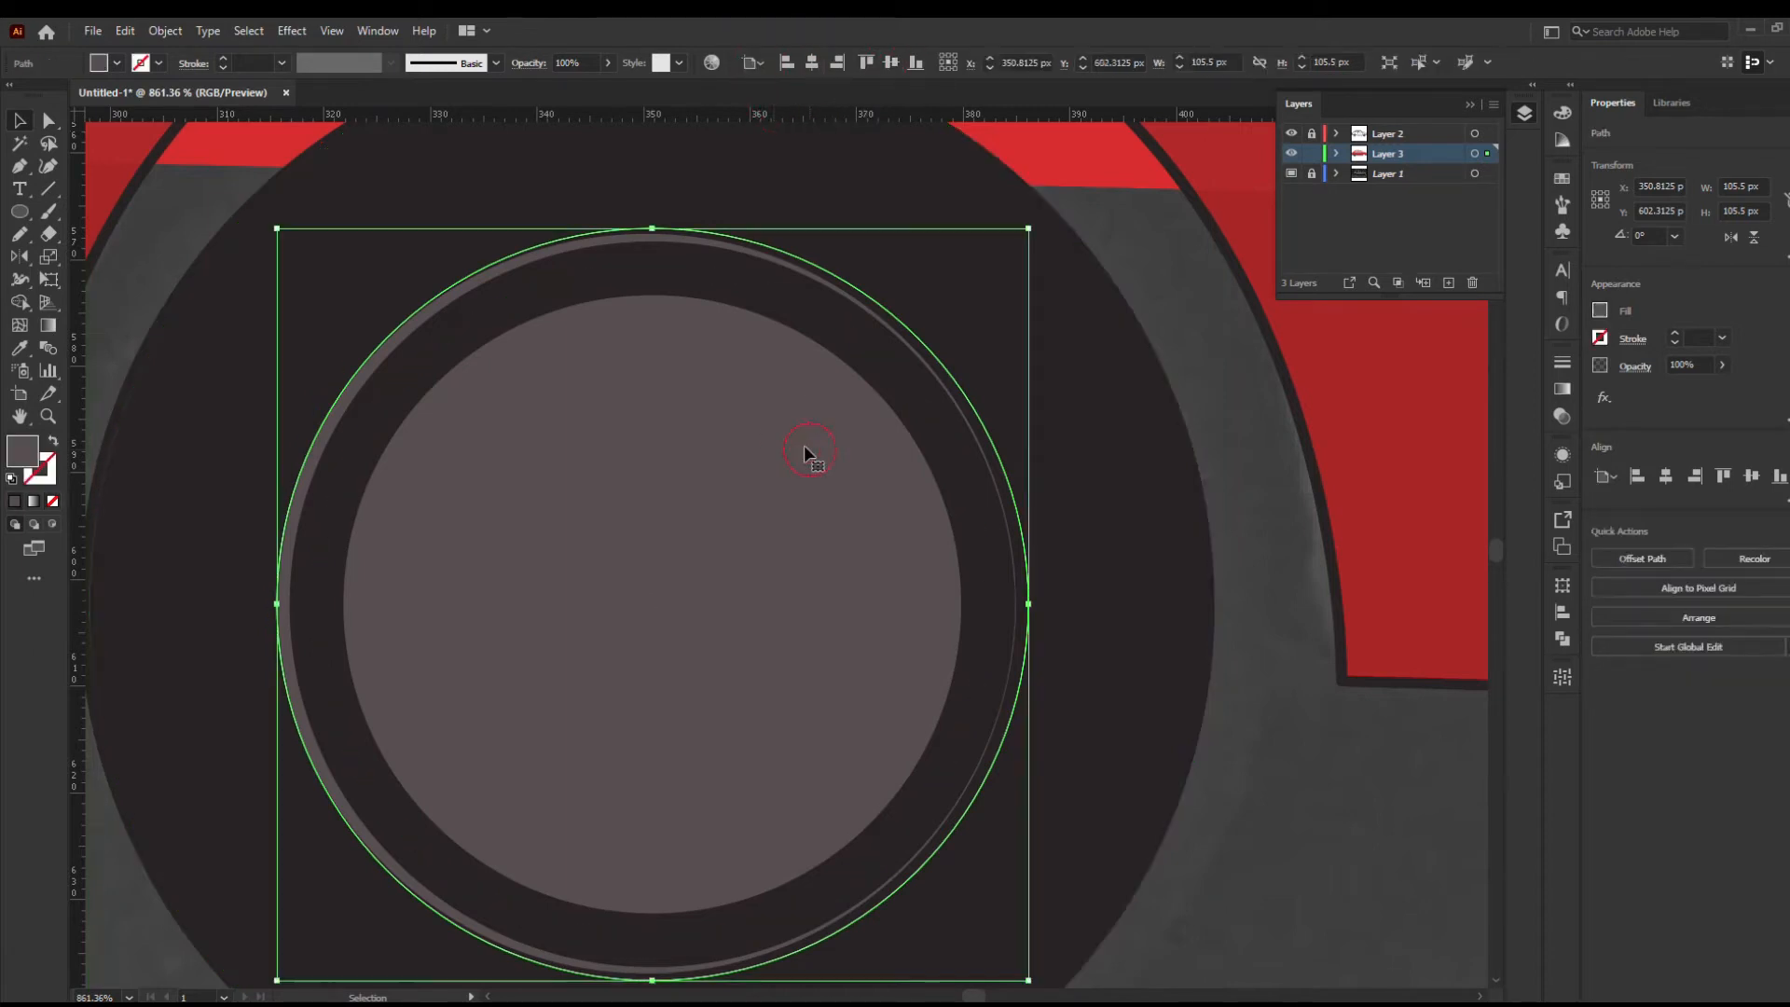
Reposition the inner rim circle and resize it to 62 px so it sits evenly inside the gray rim
{"action": "left_click_drag", "start_coordinate": [465, 331], "coordinate": [461, 328]}
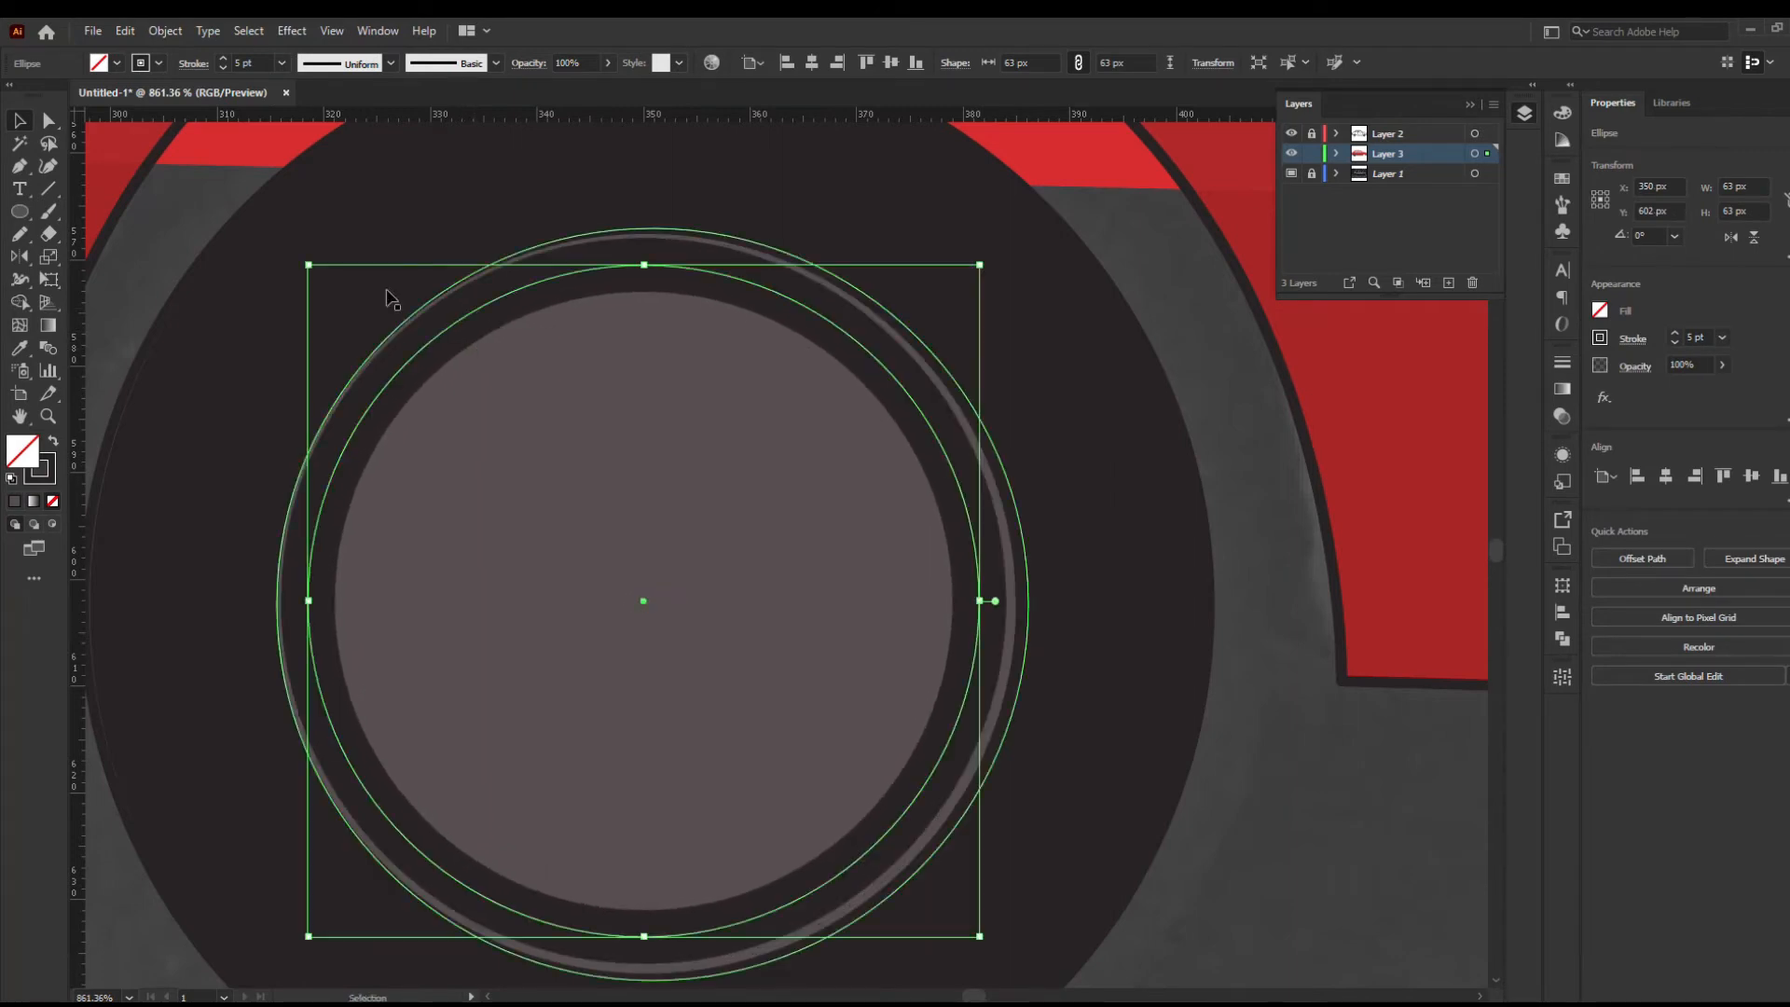
{"action": "left_click_drag", "start_coordinate": [308, 267], "coordinate": [304, 271]}
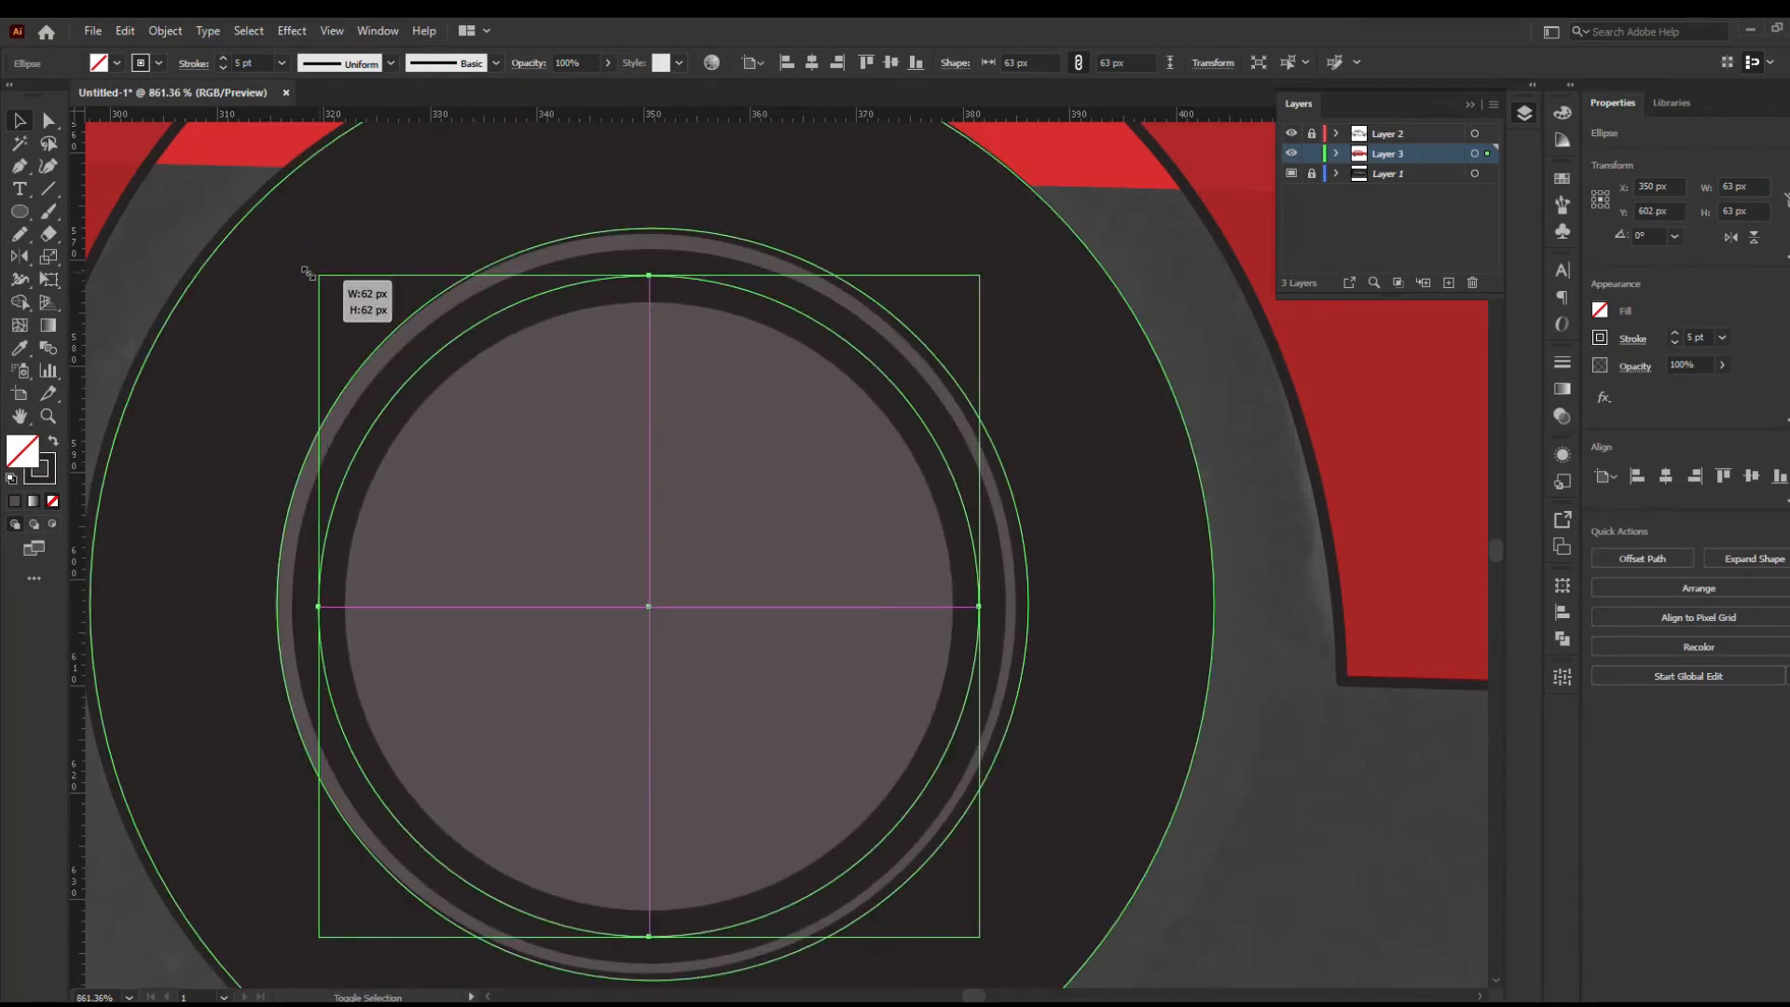
{"action": "left_click", "coordinate": [1261, 782]}
Fill the inner rim circle with a medium gray
{"action": "left_click", "coordinate": [473, 334]}
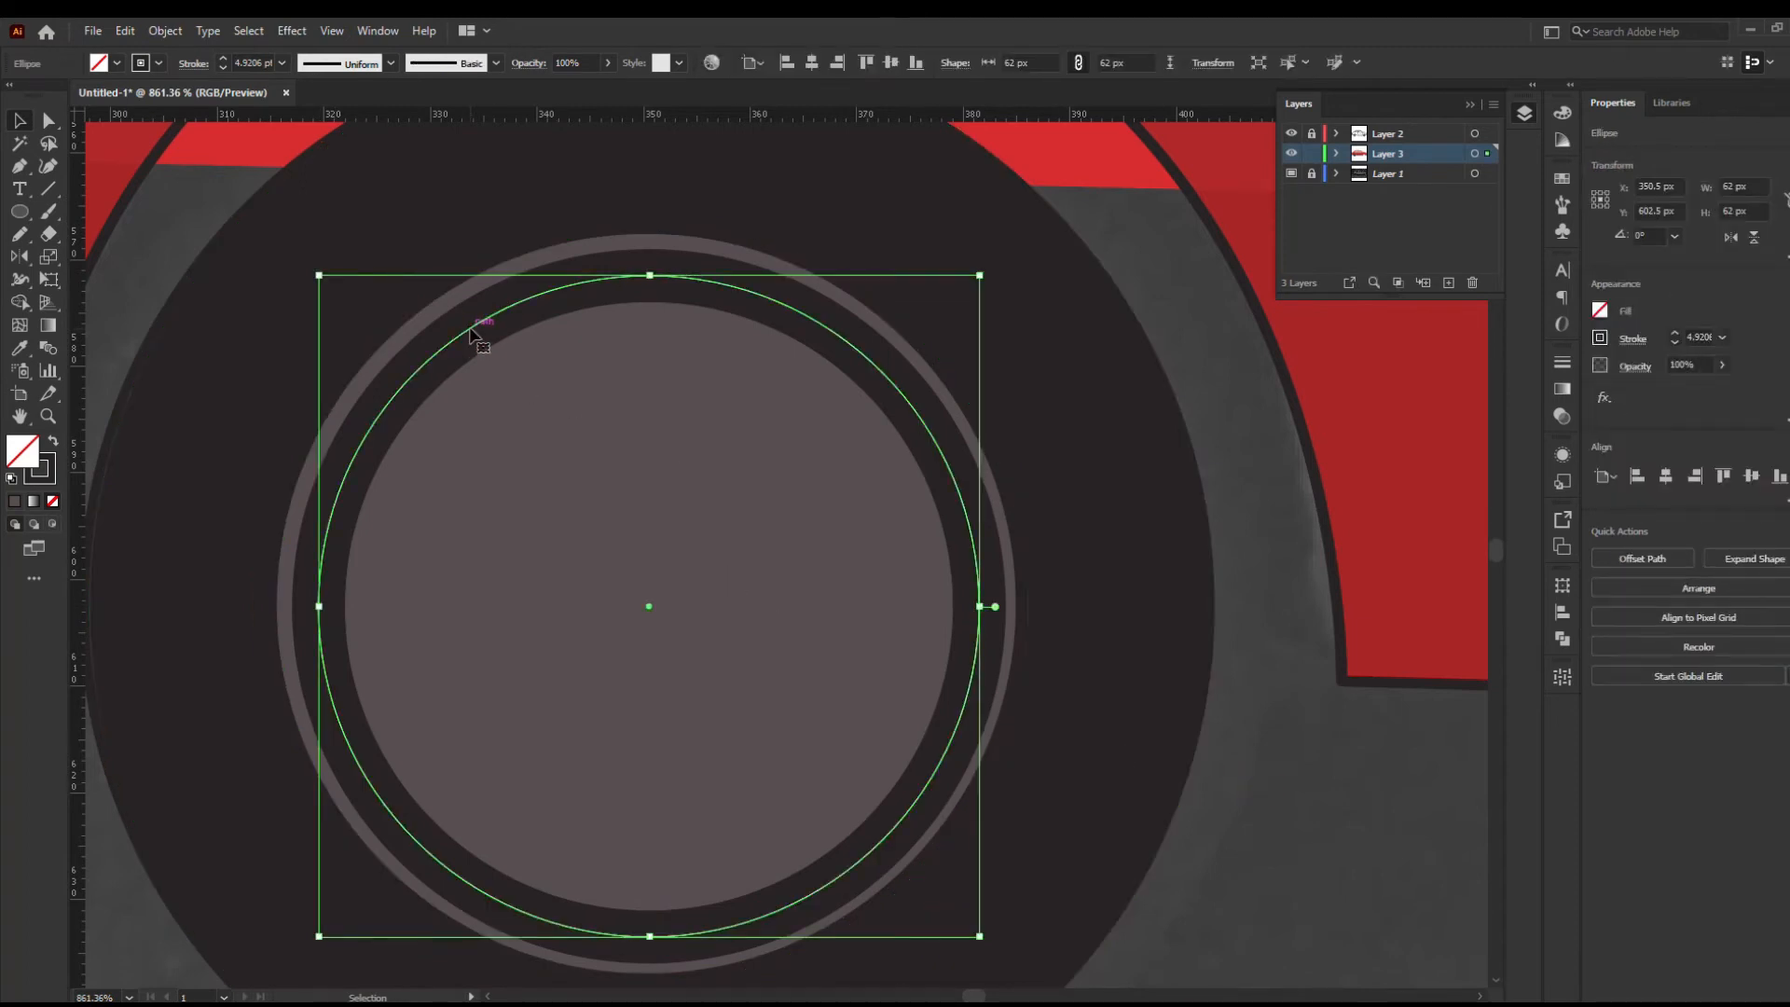
{"action": "double_click", "coordinate": [23, 448]}
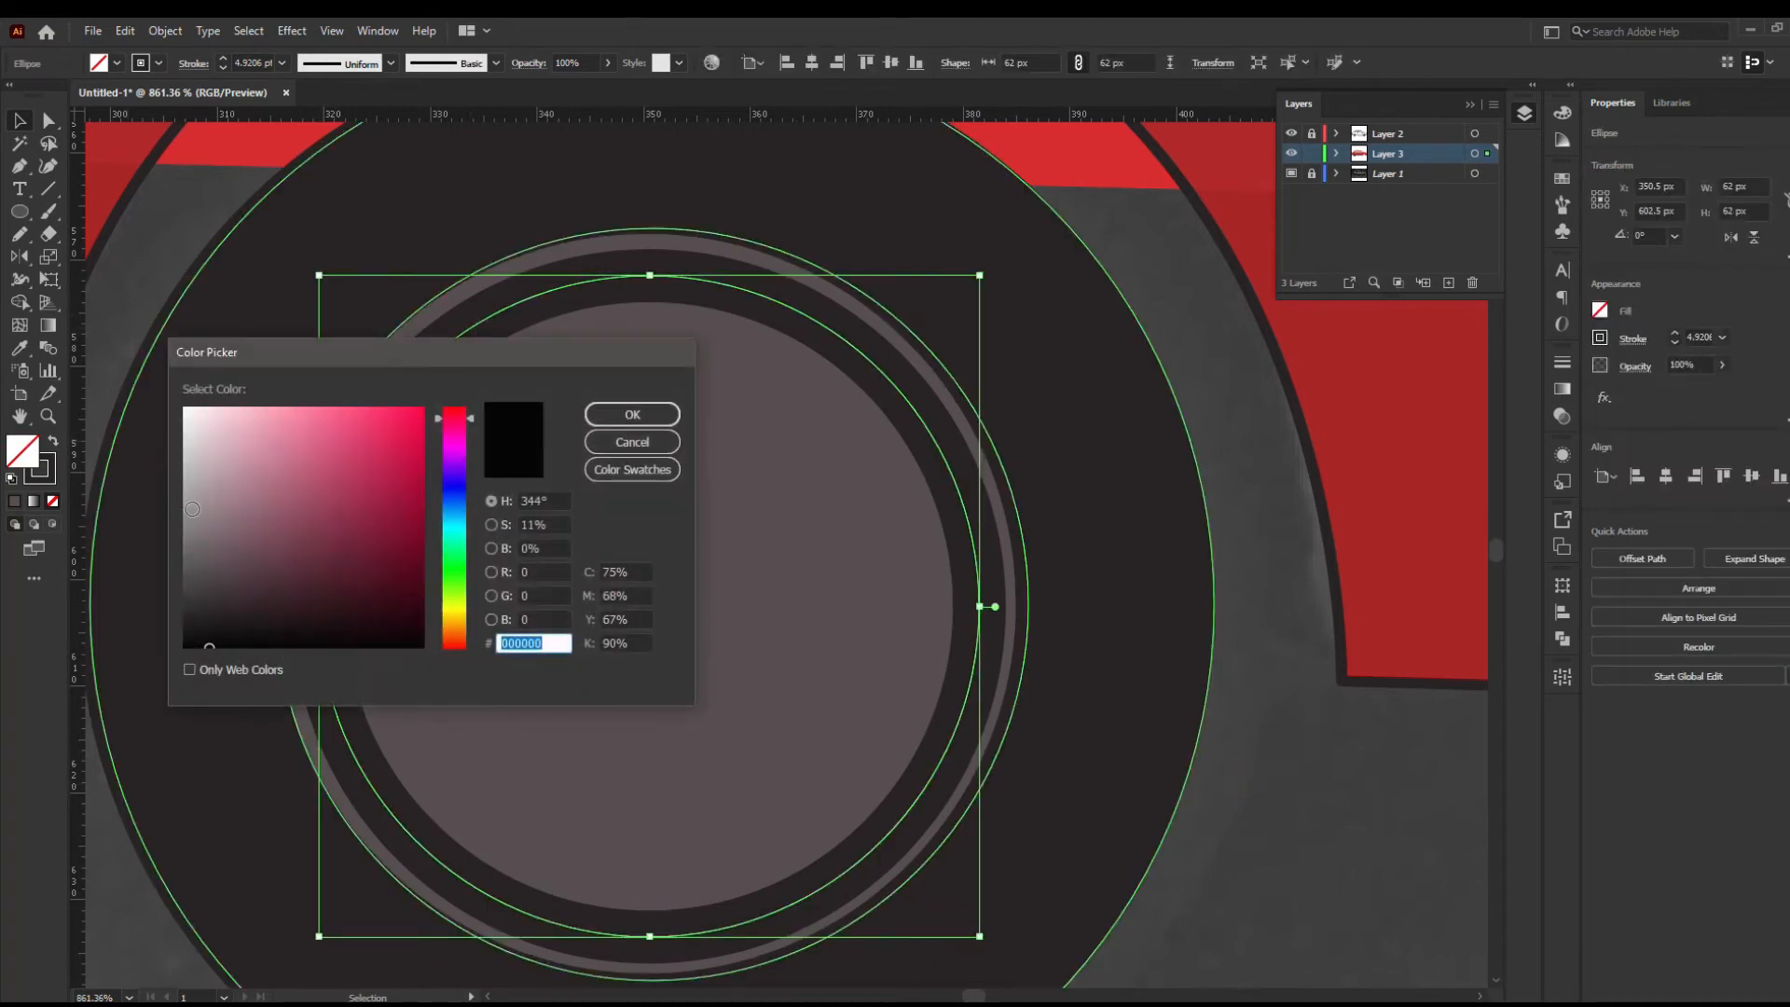
{"action": "left_click", "coordinate": [191, 545]}
{"action": "left_click", "coordinate": [632, 415]}
Draw a rectangle about 10 by 4 px over the rear wheel's upper-left slot in outline view, rotated about 25.6°
{"action": "key", "text": "ctrl+y"}
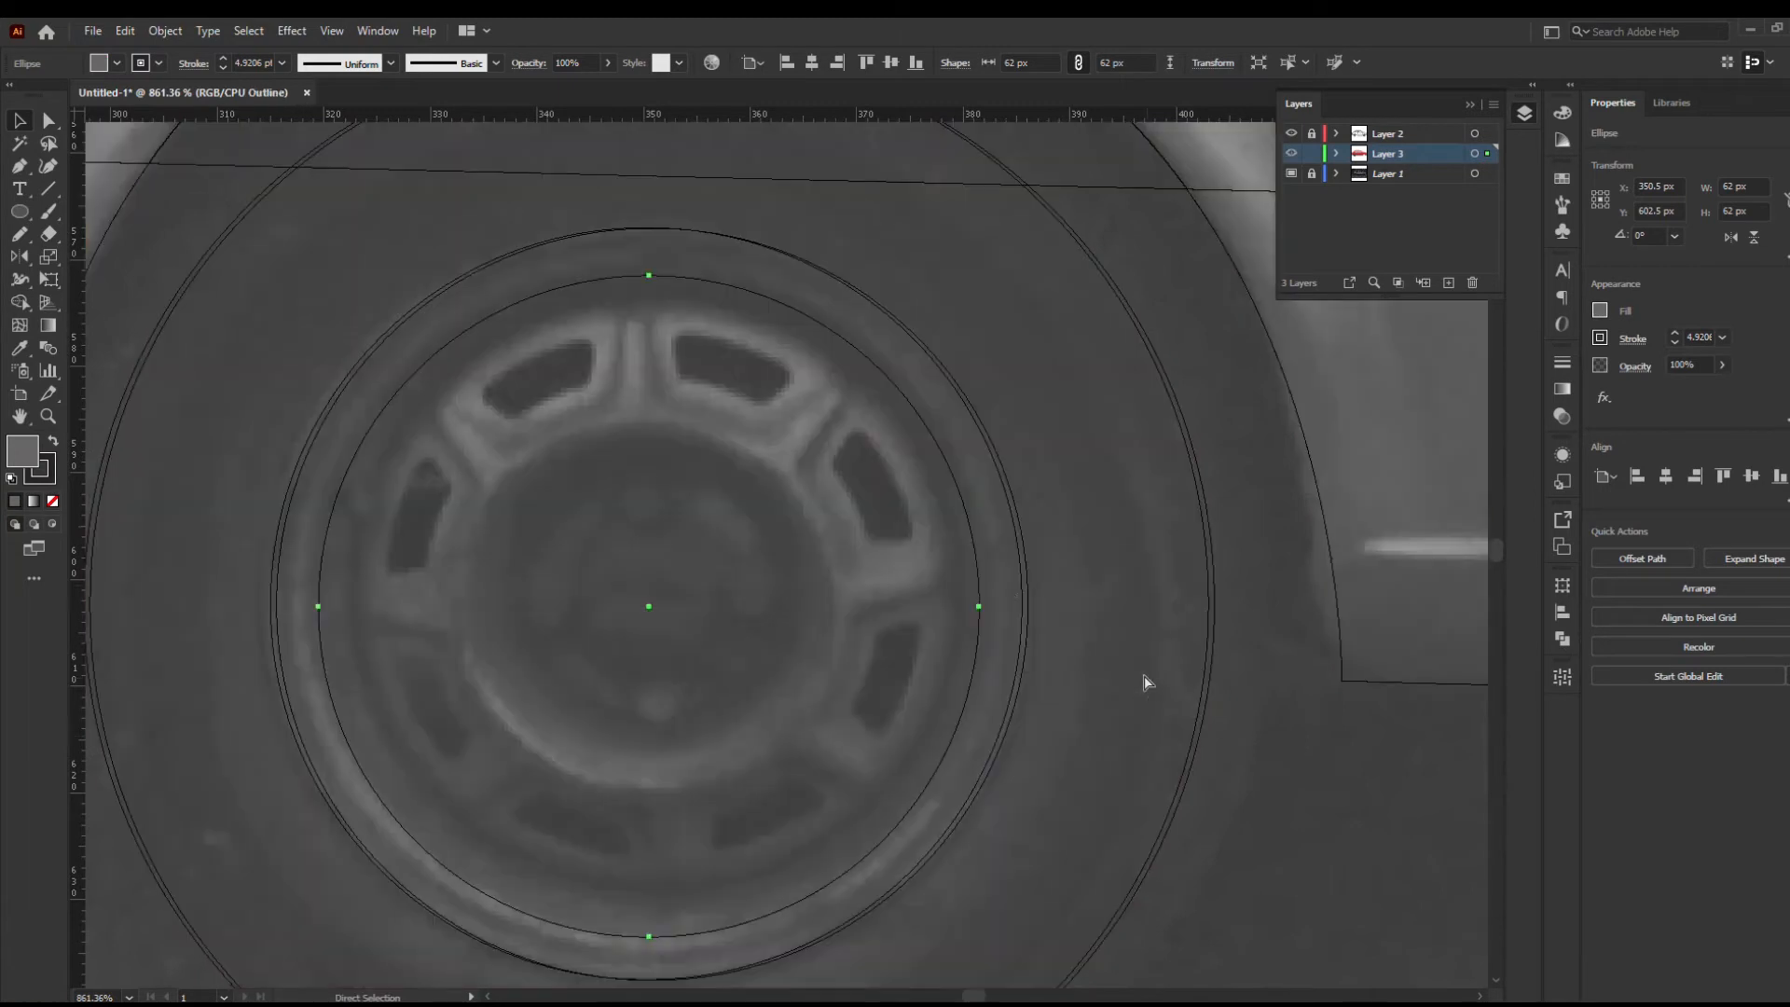
{"action": "key", "text": "p"}
{"action": "key", "text": "m"}
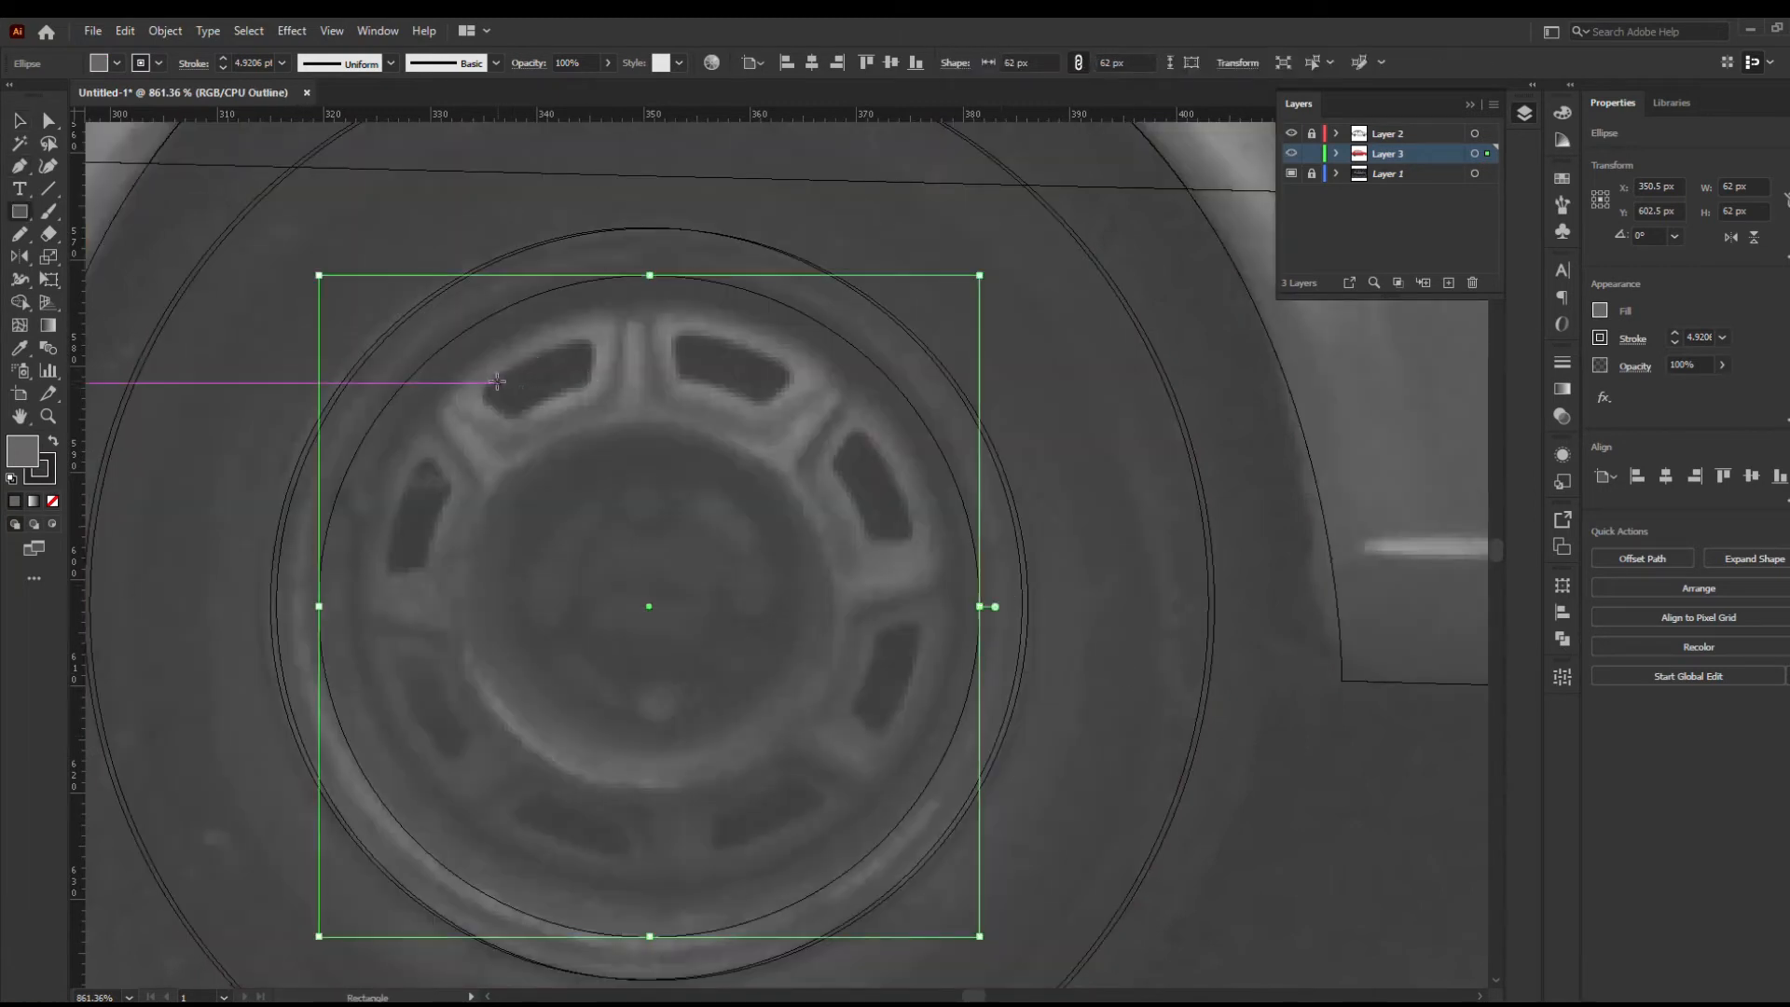
{"action": "left_click_drag", "start_coordinate": [487, 382], "coordinate": [825, 407]}
{"action": "key", "text": "v"}
{"action": "key", "text": "z"}
{"action": "left_click_drag", "start_coordinate": [467, 531], "coordinate": [996, 553]}
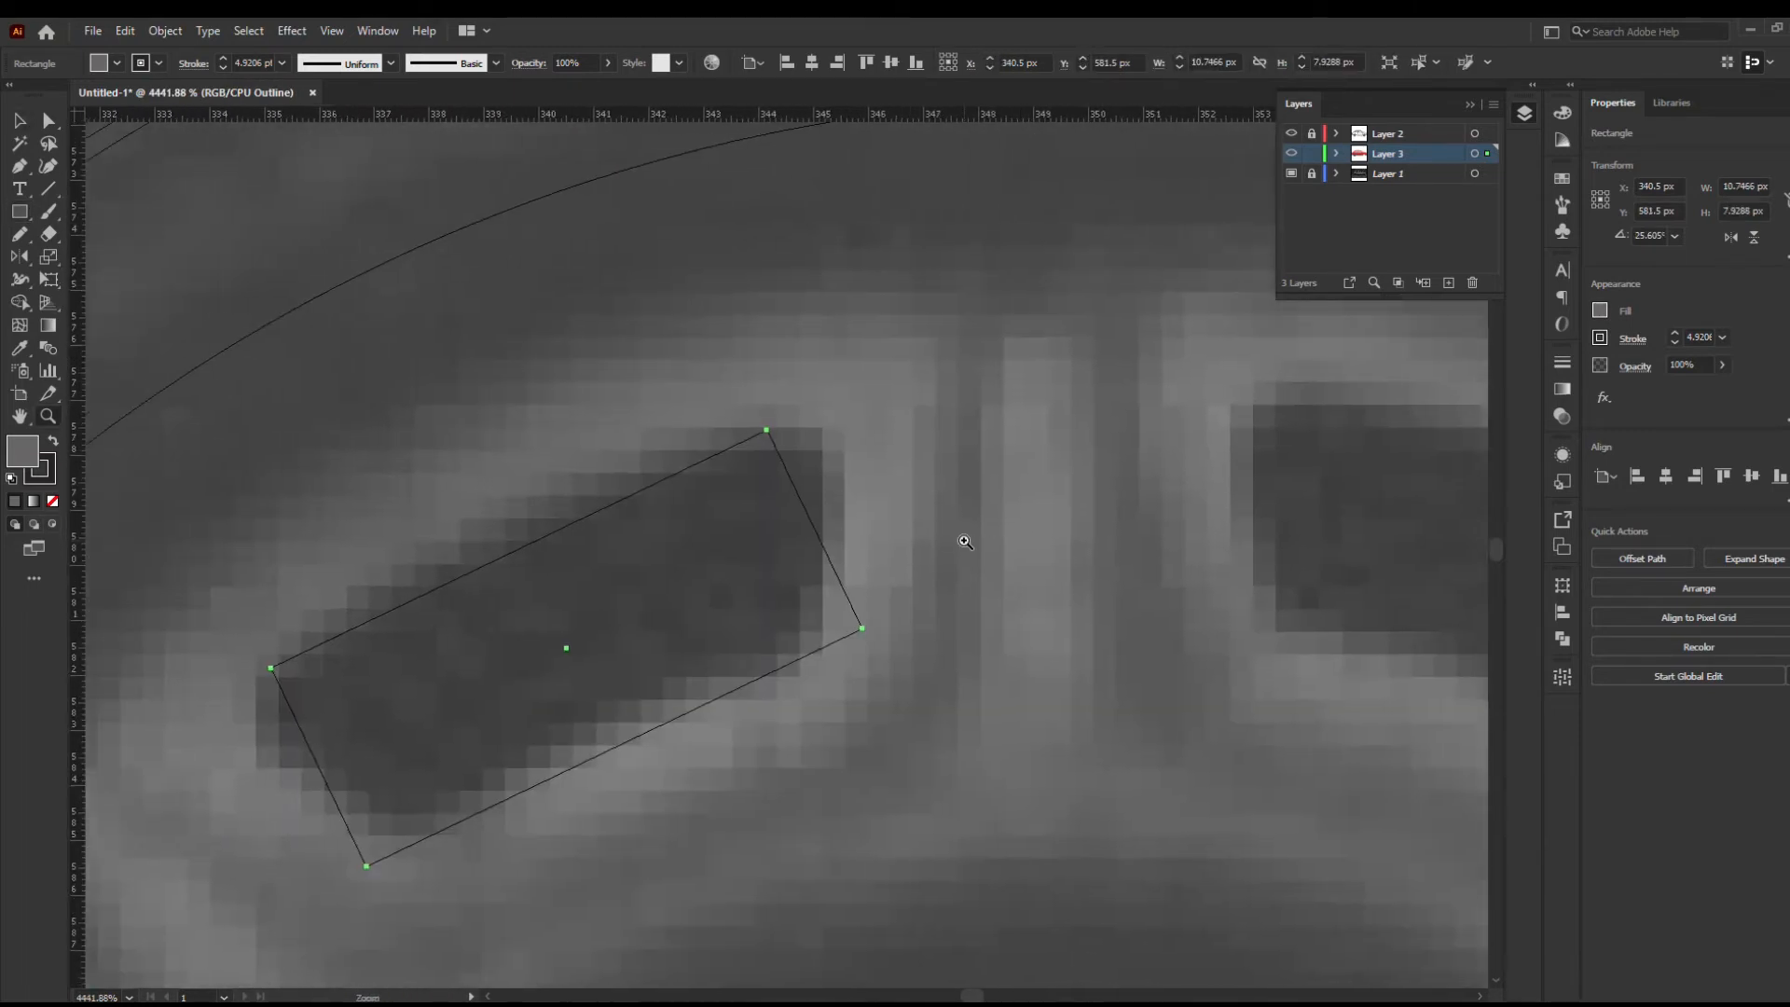
Round the two lower corners of the slot rectangle to match the photographed wheel slot
{"action": "key", "text": "a"}
{"action": "mouse_move", "coordinate": [300, 673]}
{"action": "left_mouse_down"}
{"action": "mouse_move", "coordinate": [396, 710]}
{"action": "mouse_move", "coordinate": [304, 658]}
{"action": "left_mouse_up"}
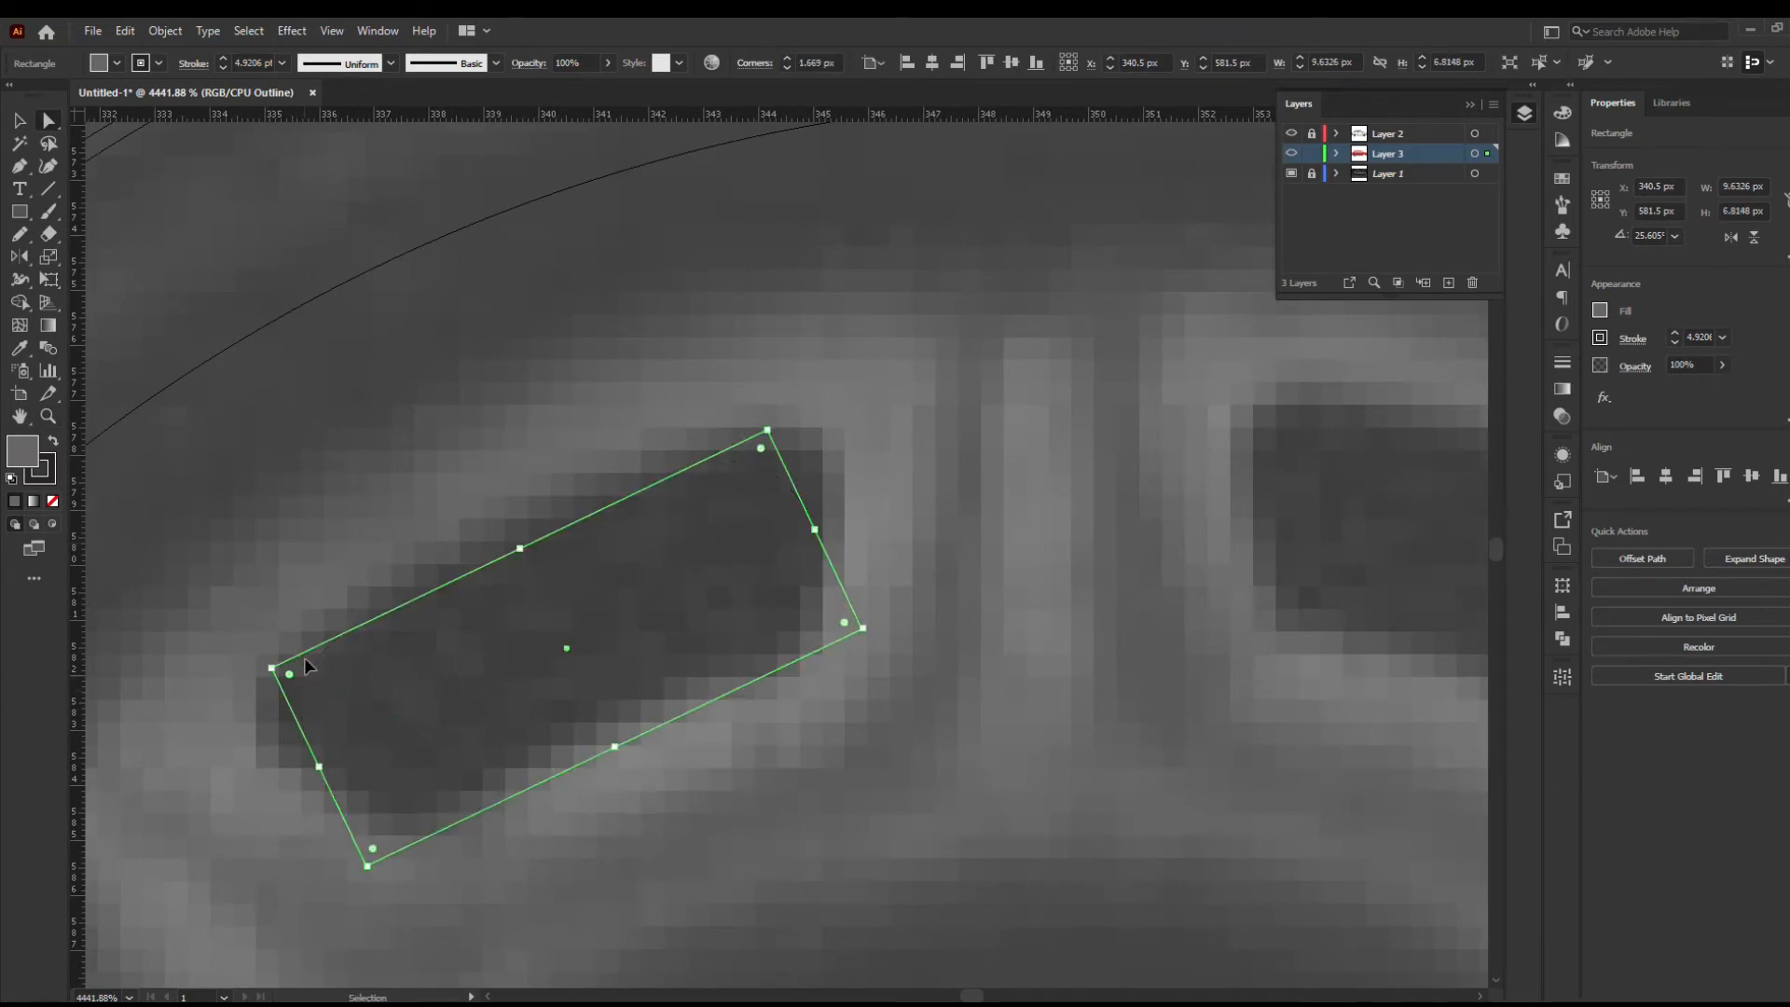
{"action": "left_click", "coordinate": [248, 653]}
{"action": "left_click_drag", "start_coordinate": [921, 799], "coordinate": [921, 811]}
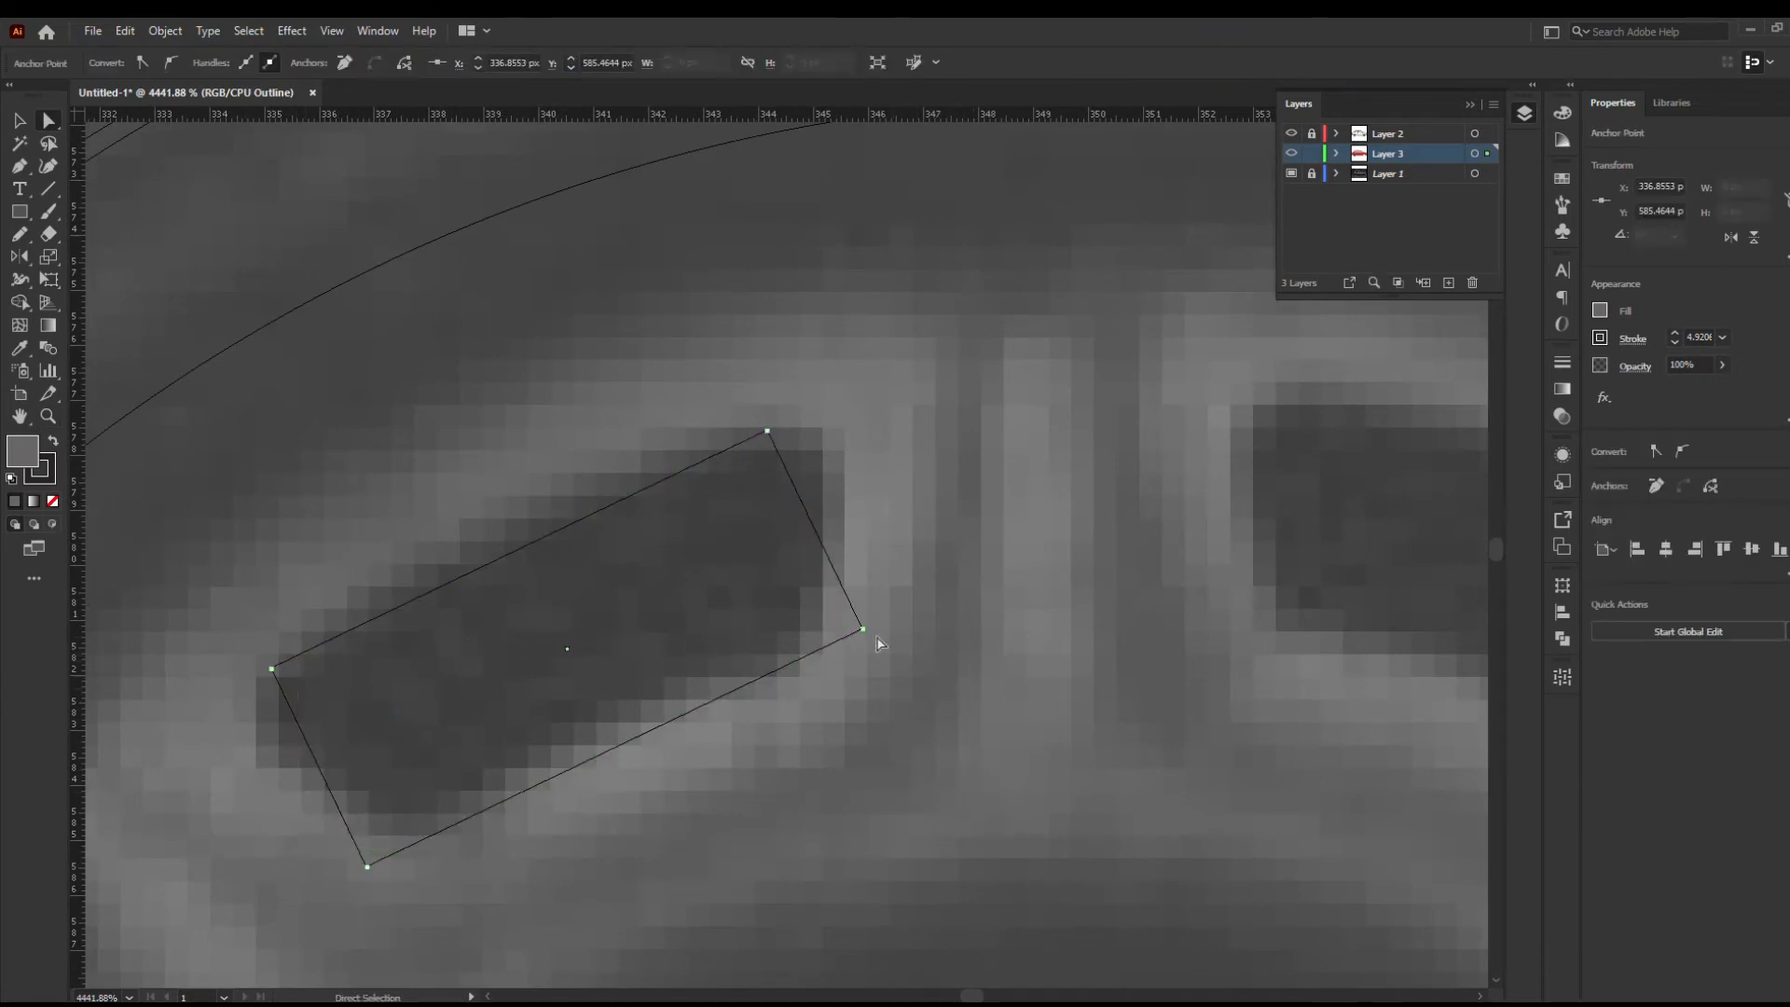
{"action": "left_click", "coordinate": [861, 627]}
{"action": "left_click", "coordinate": [366, 866], "text": "shift"}
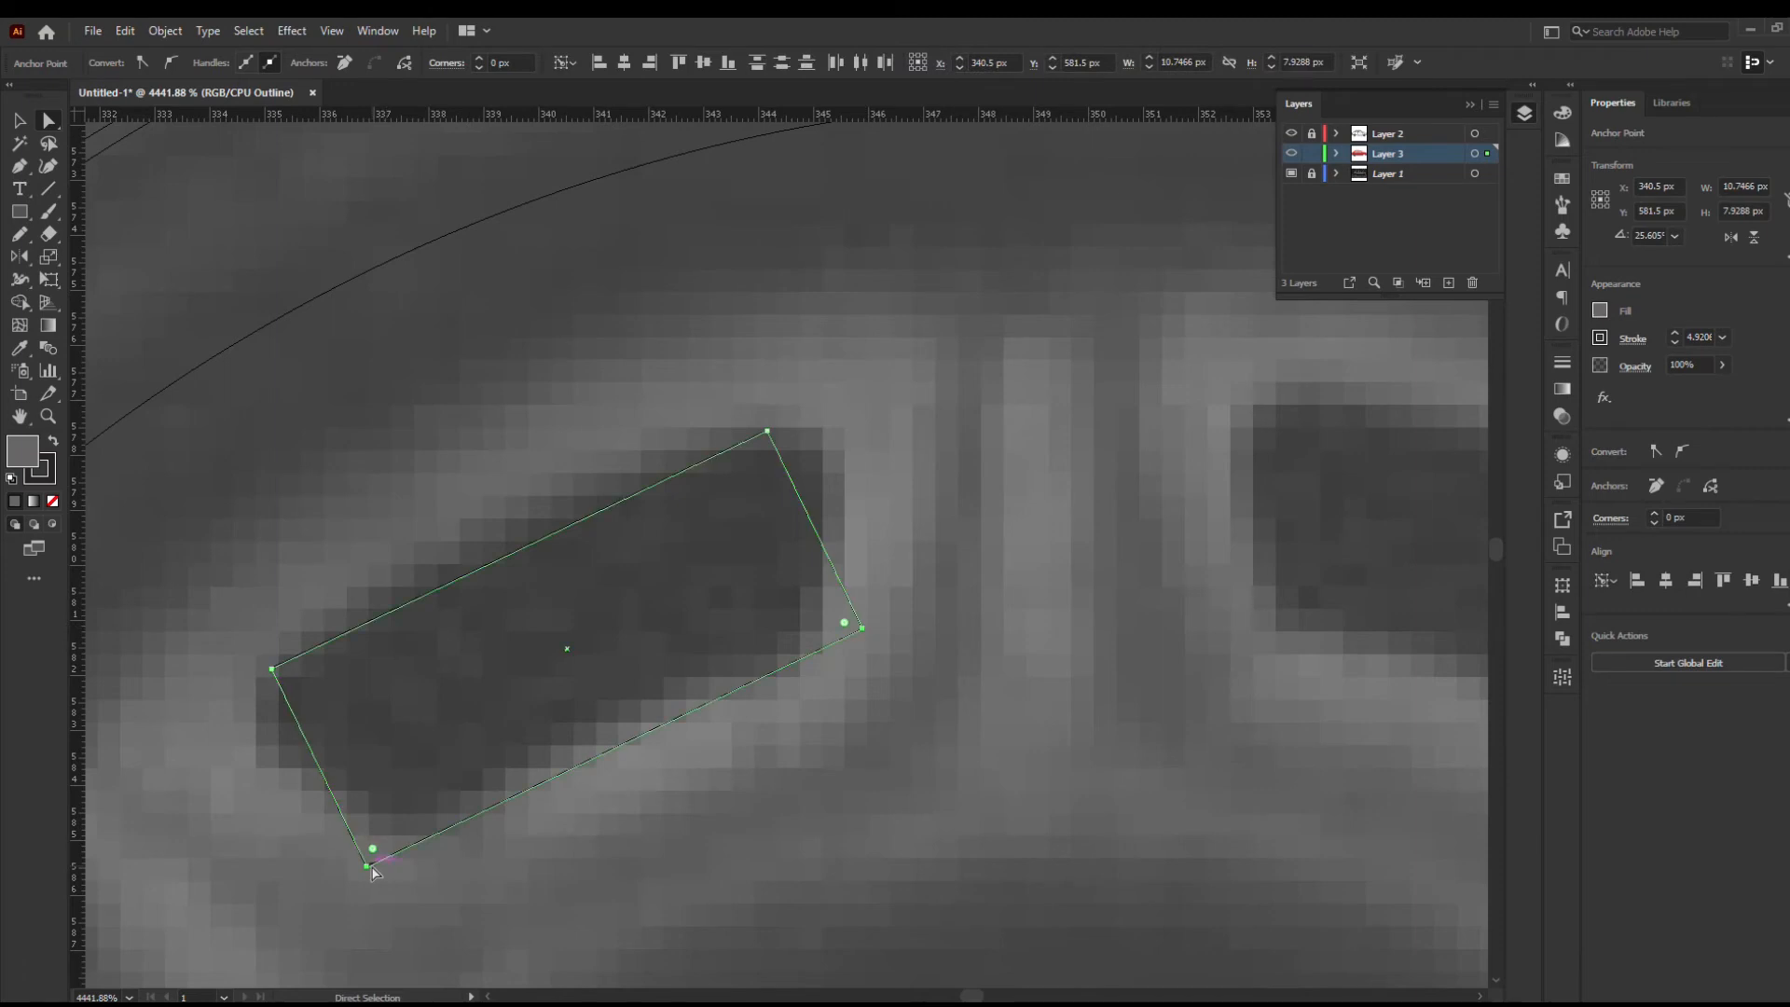
{"action": "left_click_drag", "start_coordinate": [373, 848], "coordinate": [390, 796]}
{"action": "left_click", "coordinate": [952, 656]}
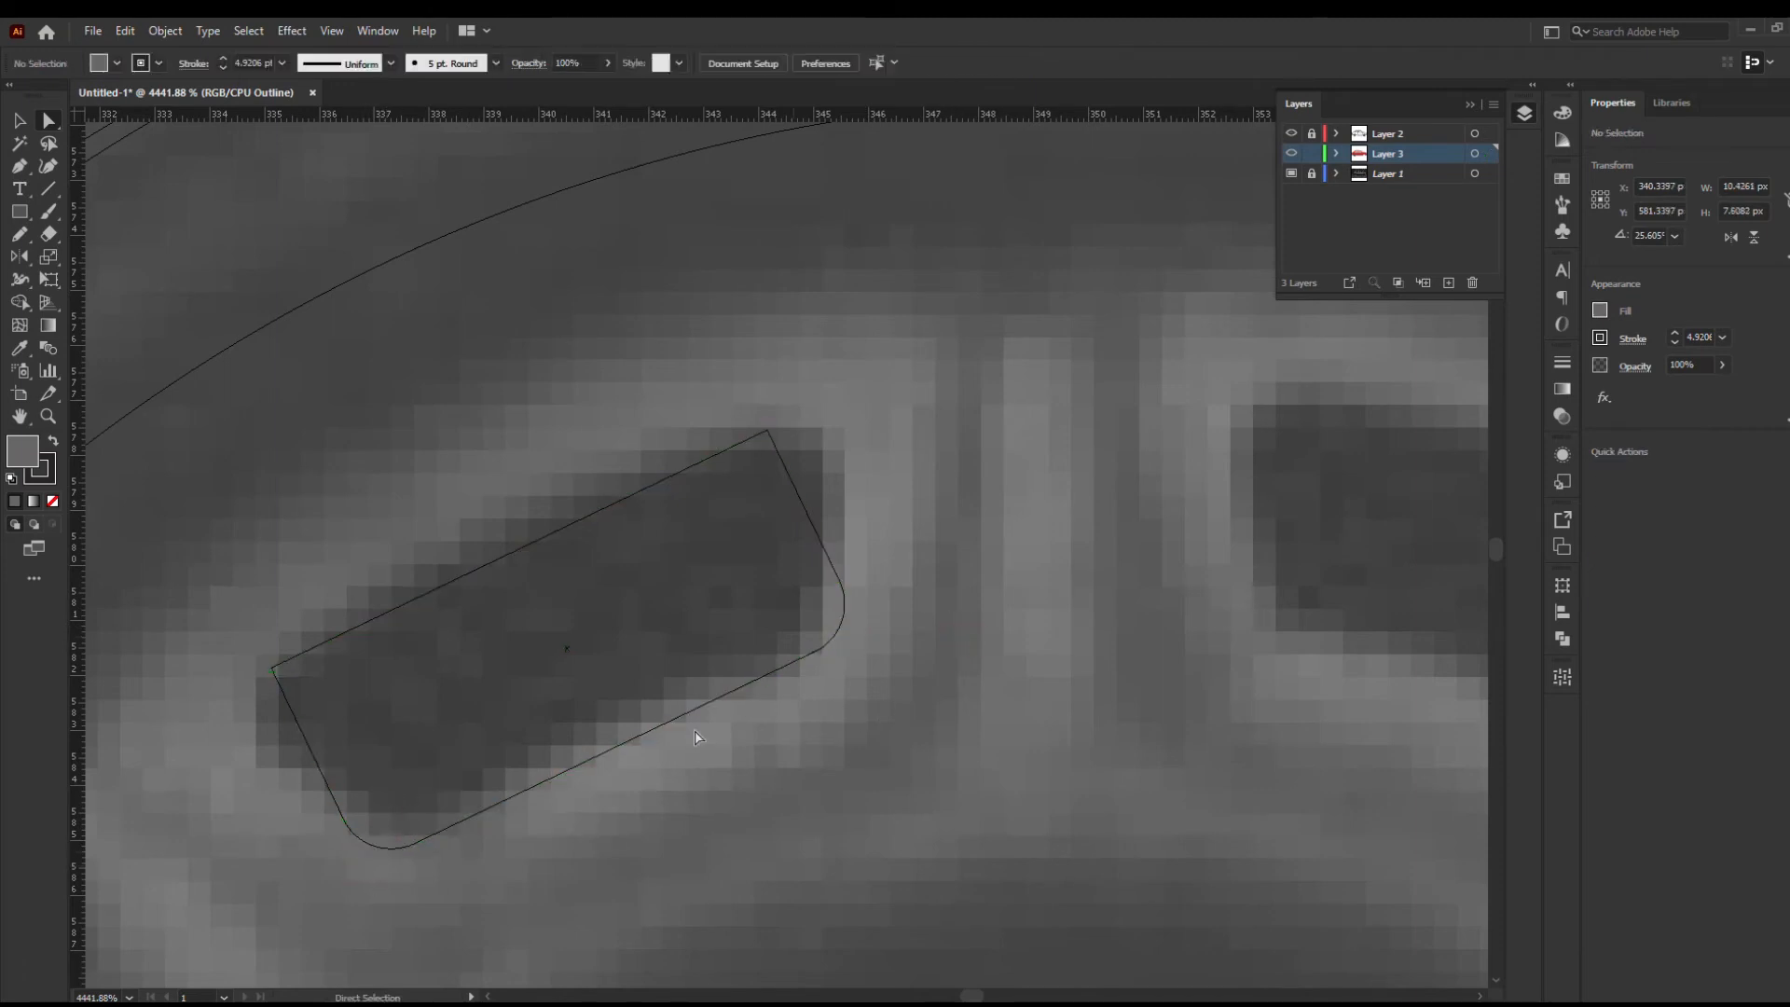
Try moving the slot's upper-left corner inward and swapping its fill and stroke in the colored preview
{"action": "left_click", "coordinate": [414, 844]}
{"action": "mouse_move", "coordinate": [271, 668]}
{"action": "left_mouse_down"}
{"action": "mouse_move", "coordinate": [250, 703]}
{"action": "mouse_move", "coordinate": [288, 708]}
{"action": "left_mouse_up"}
{"action": "key", "text": "ctrl+y"}
{"action": "left_click", "coordinate": [53, 440]}
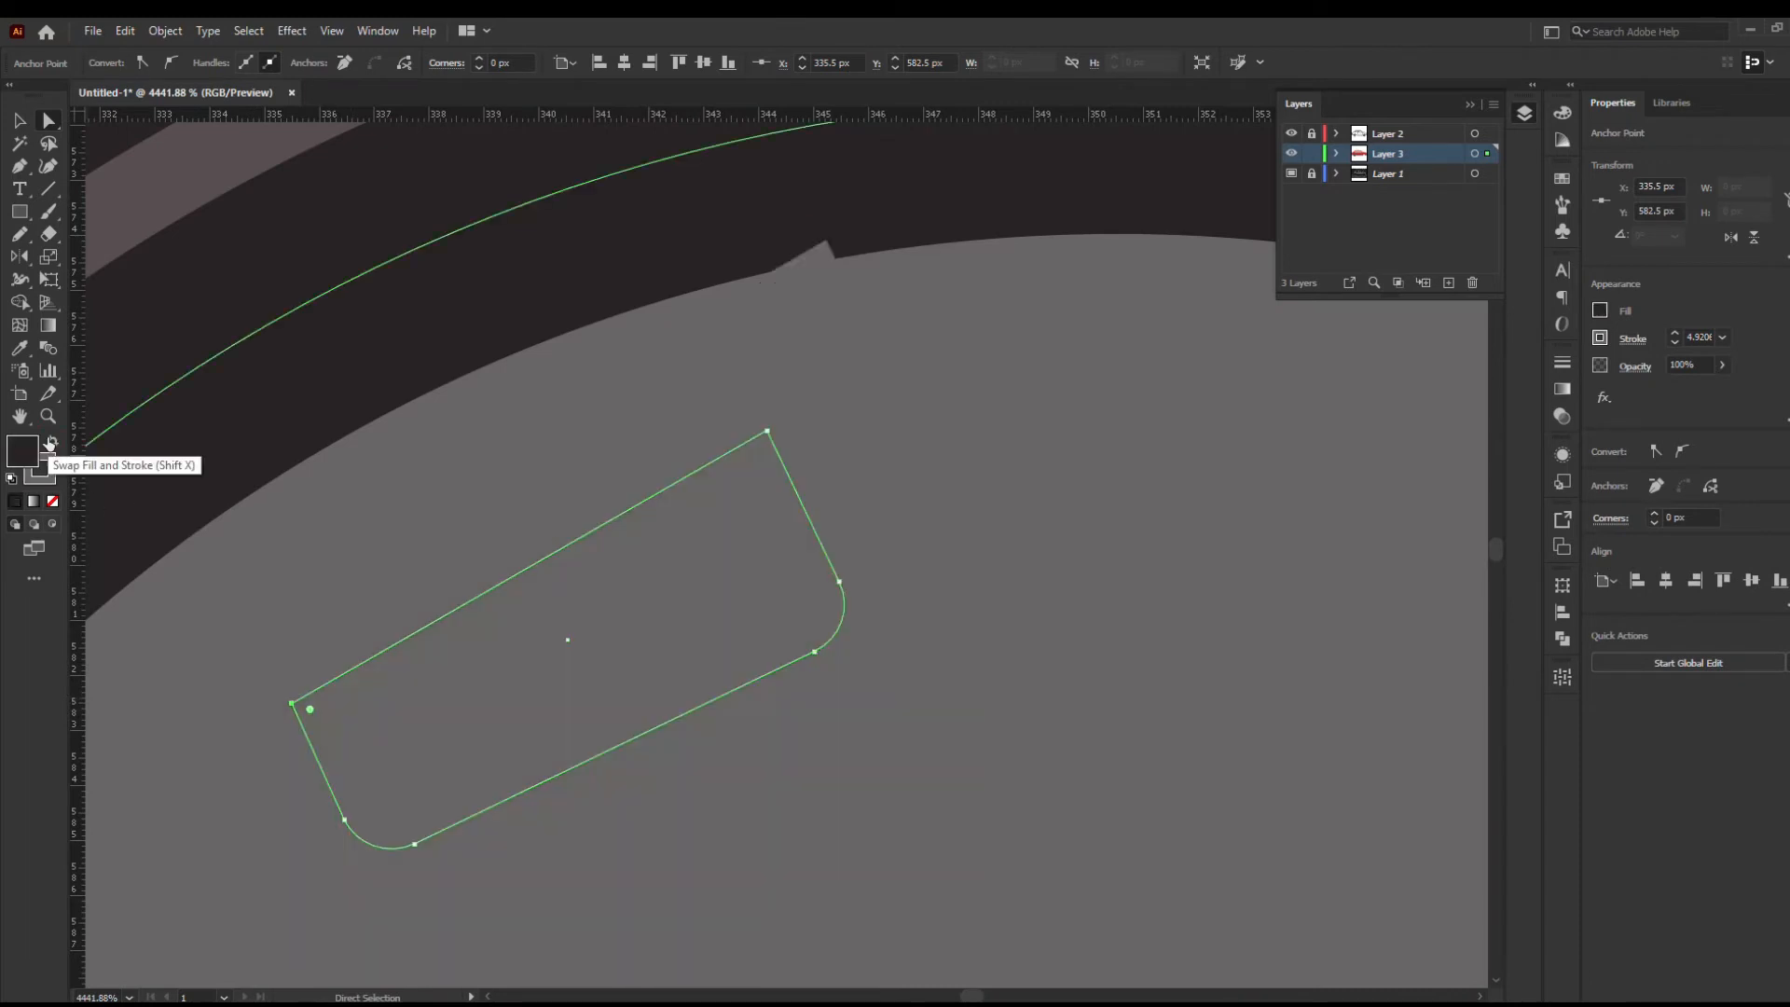
Try a 1 pt stroke and rounded upper corners on the slot, and undo its recent edits
{"action": "left_click", "coordinate": [444, 626]}
{"action": "left_click", "coordinate": [282, 63]}
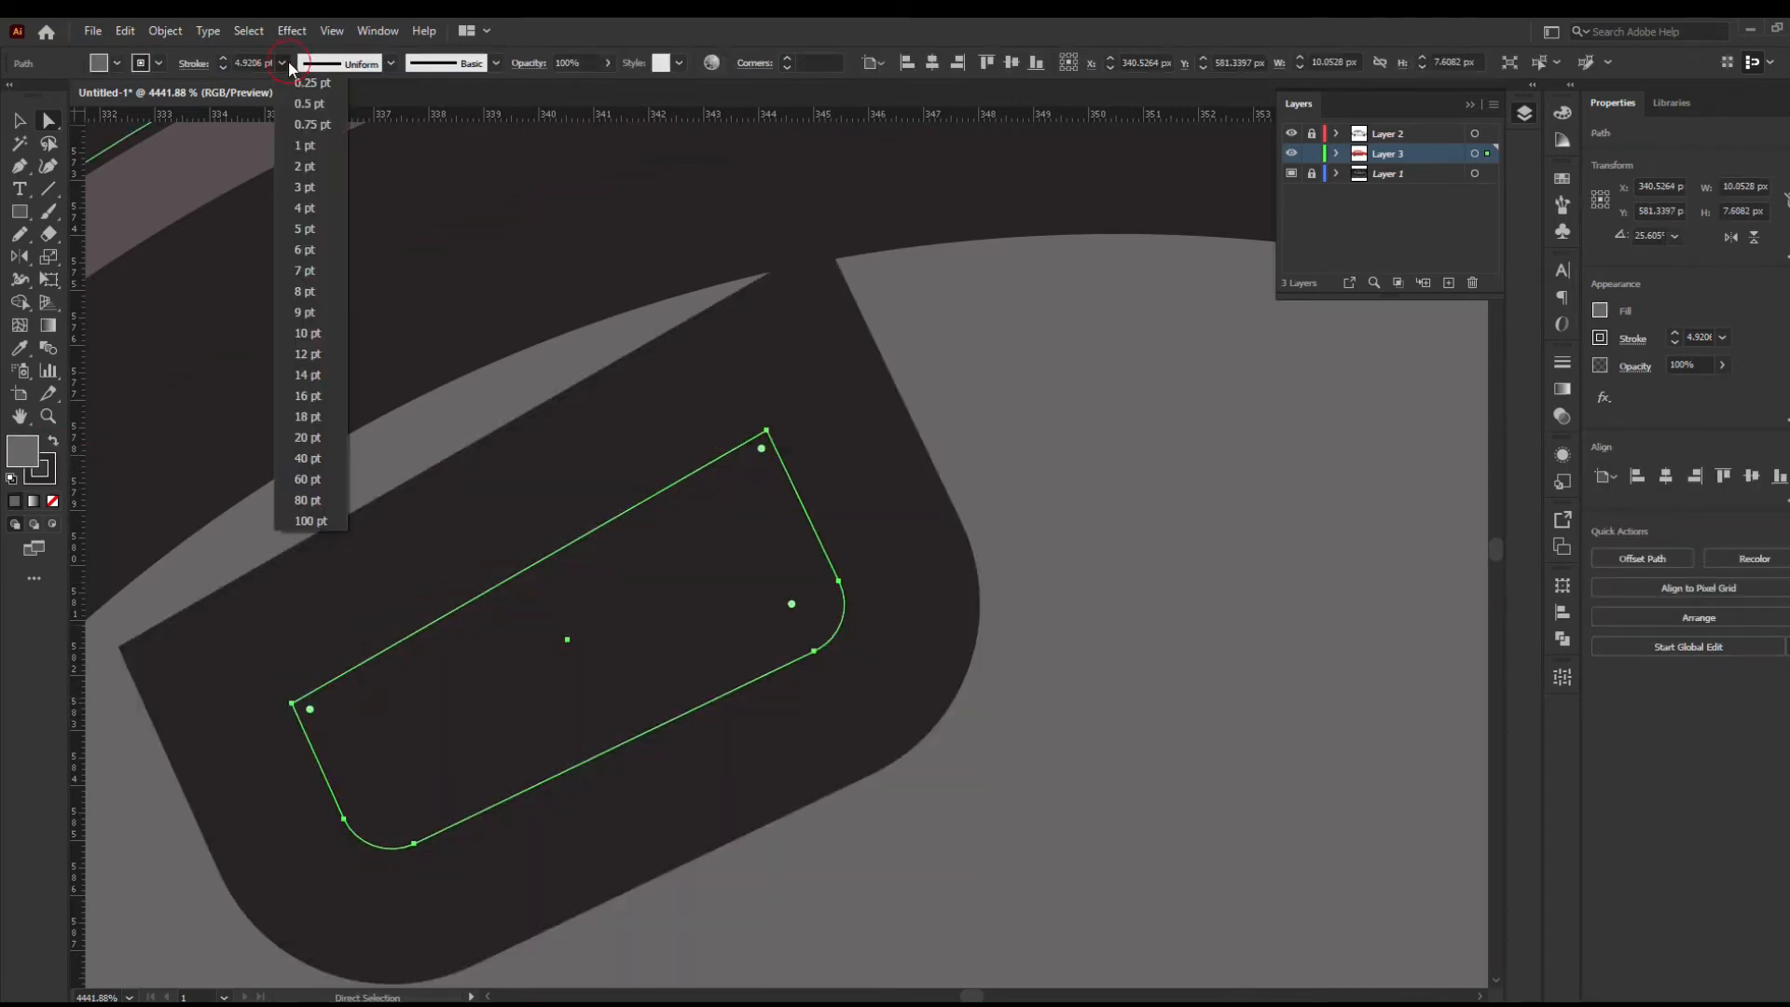
{"action": "left_click", "coordinate": [300, 152]}
{"action": "left_click_drag", "start_coordinate": [309, 707], "coordinate": [333, 720]}
{"action": "left_click", "coordinate": [762, 451]}
{"action": "left_click_drag", "start_coordinate": [762, 454], "coordinate": [726, 552]}
{"action": "key", "text": "z"}
{"action": "key", "text": "ctrl+z"}
{"action": "key", "text": "ctrl+z"}
{"action": "key", "text": "ctrl+z"}
{"action": "key", "text": "ctrl+z"}
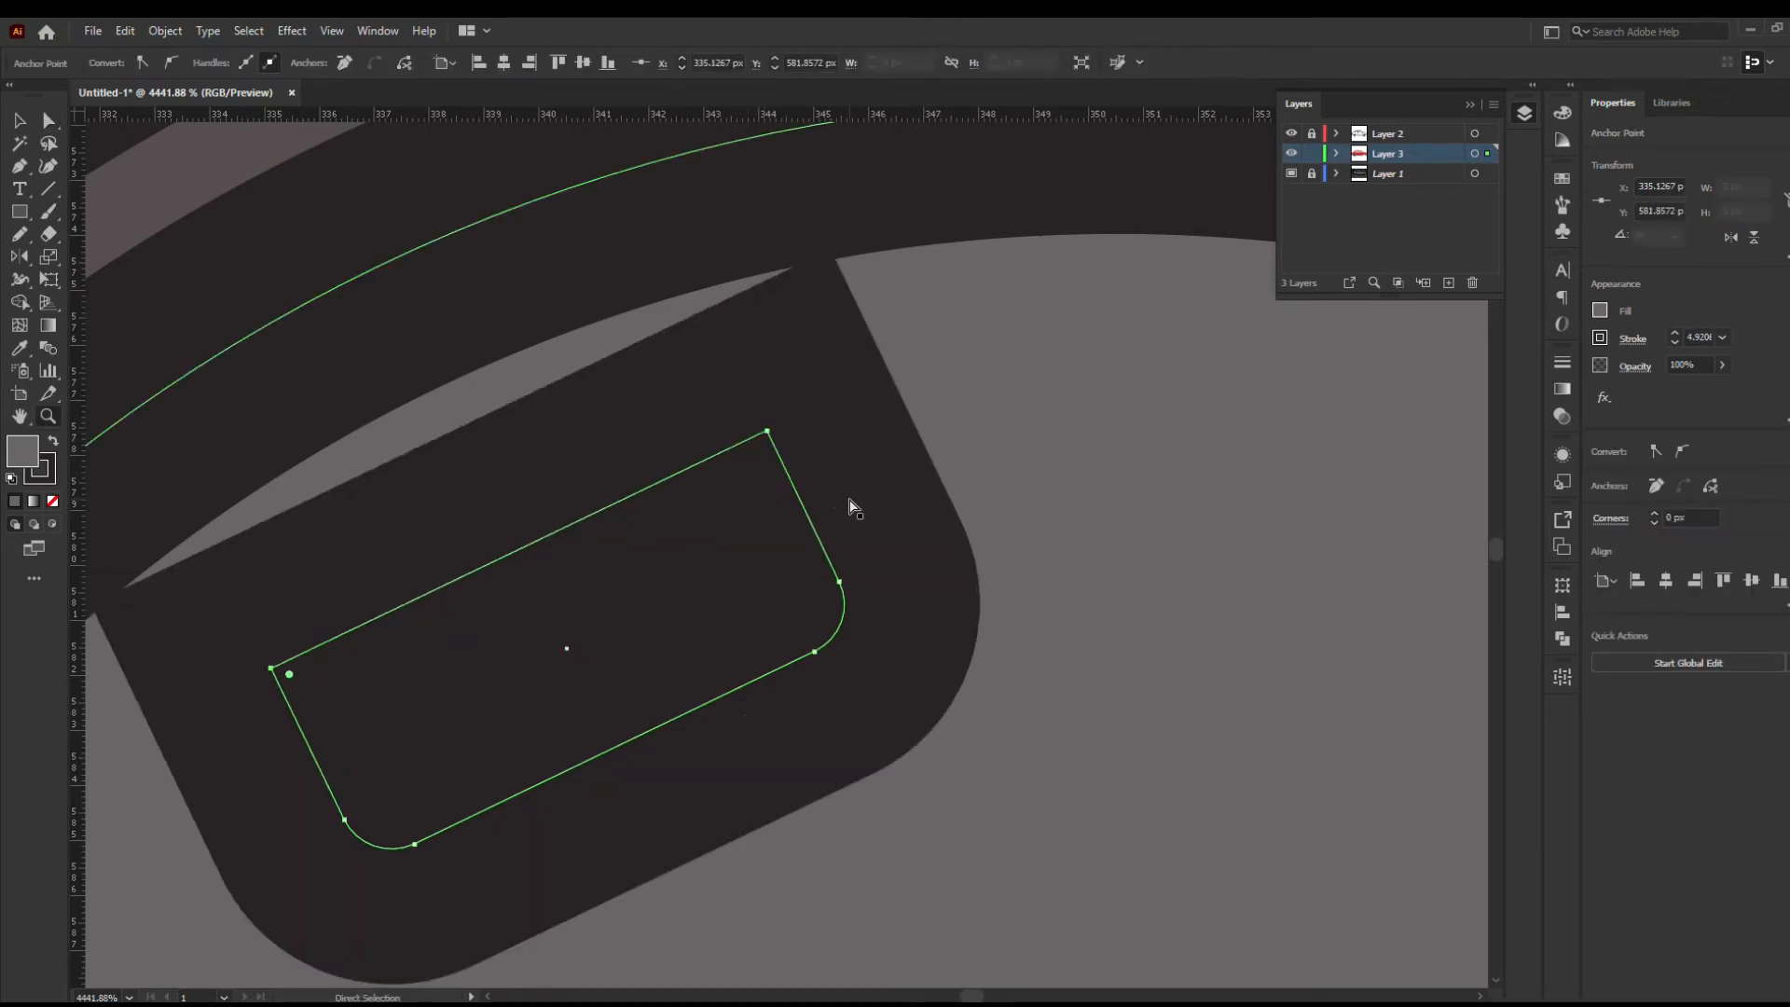
Select the whole slot rectangle and set its stroke to 1 pt
{"action": "left_click", "coordinate": [18, 120]}
{"action": "left_click", "coordinate": [551, 539]}
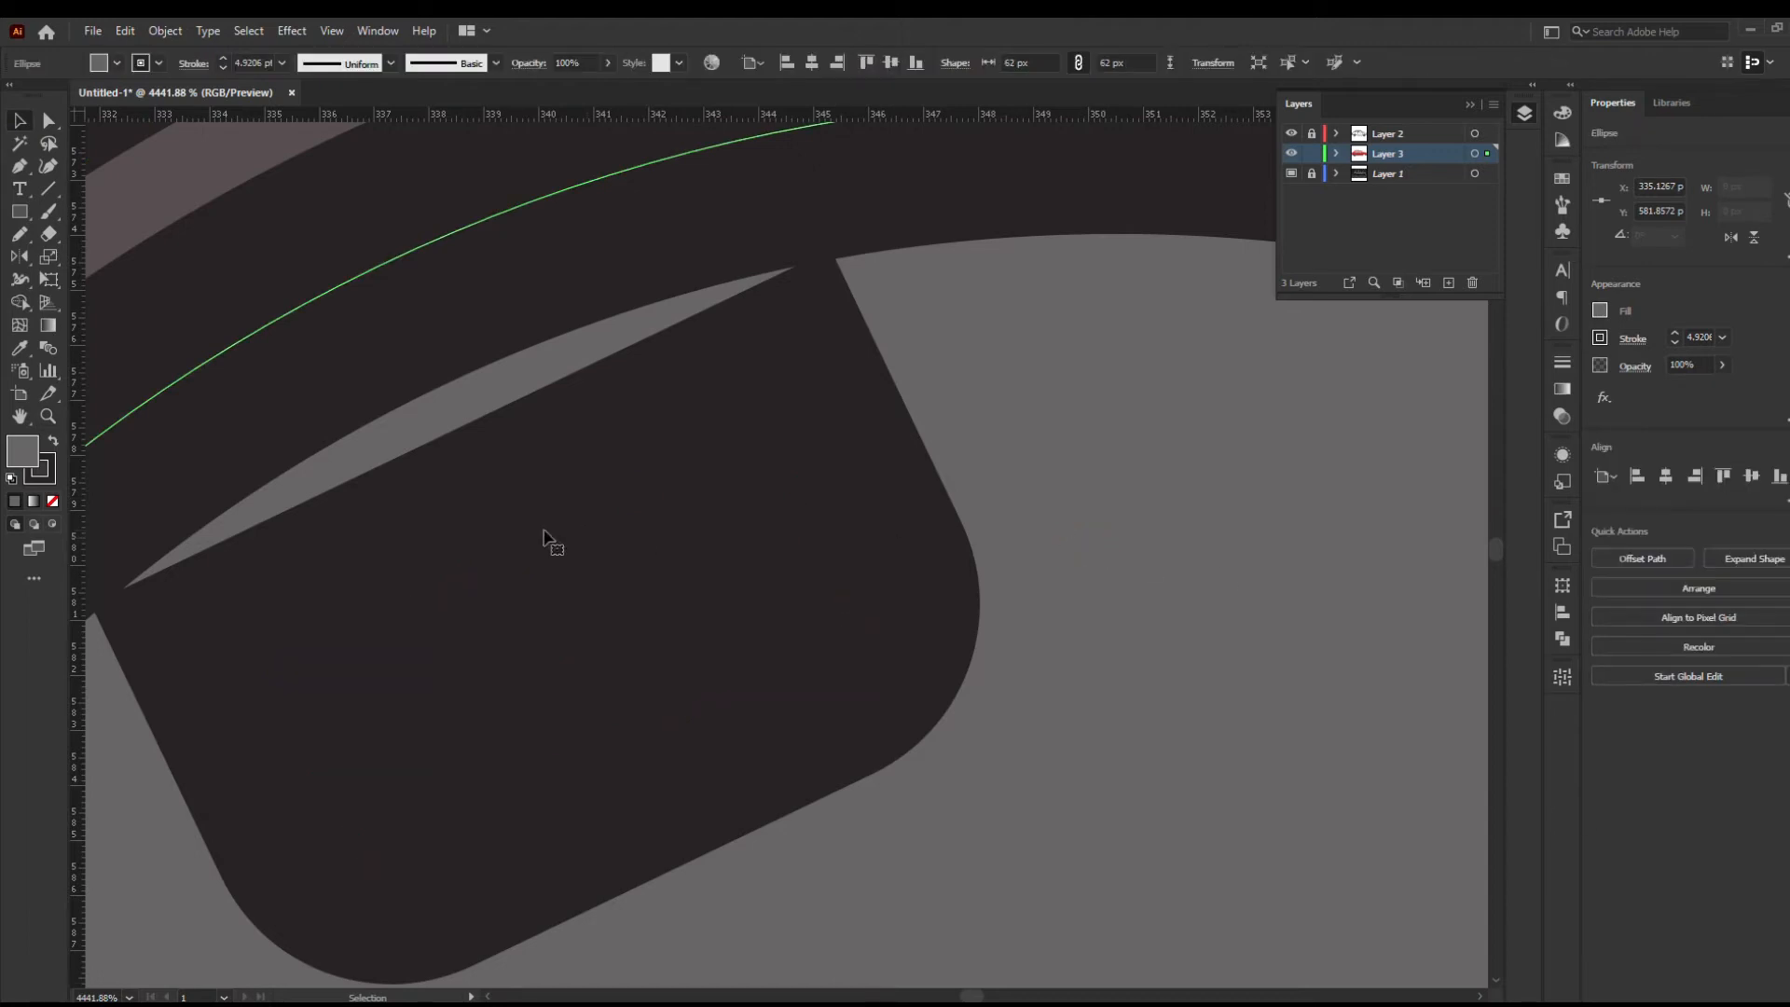
{"action": "left_click", "coordinate": [631, 627]}
{"action": "left_click", "coordinate": [282, 62]}
{"action": "left_click", "coordinate": [297, 147]}
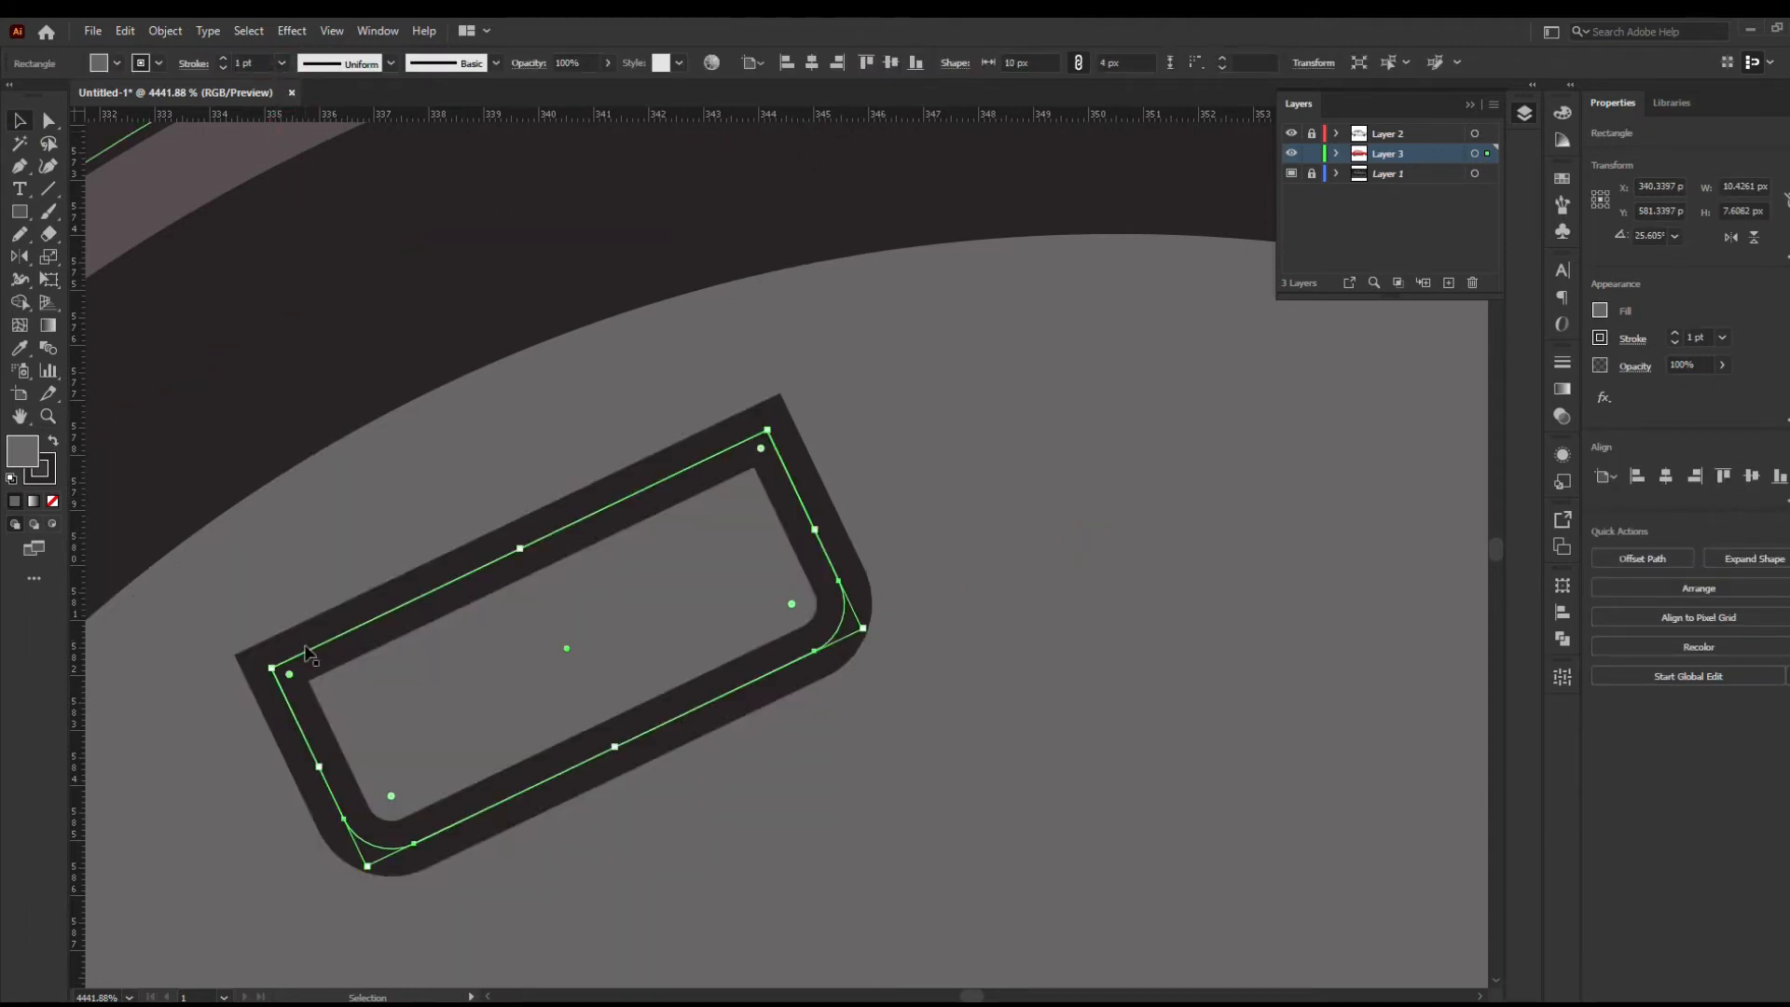
Round the two upper corners of the slot rectangle so all four corners are curved
{"action": "left_click_drag", "start_coordinate": [289, 675], "coordinate": [315, 683]}
{"action": "left_click", "coordinate": [748, 466]}
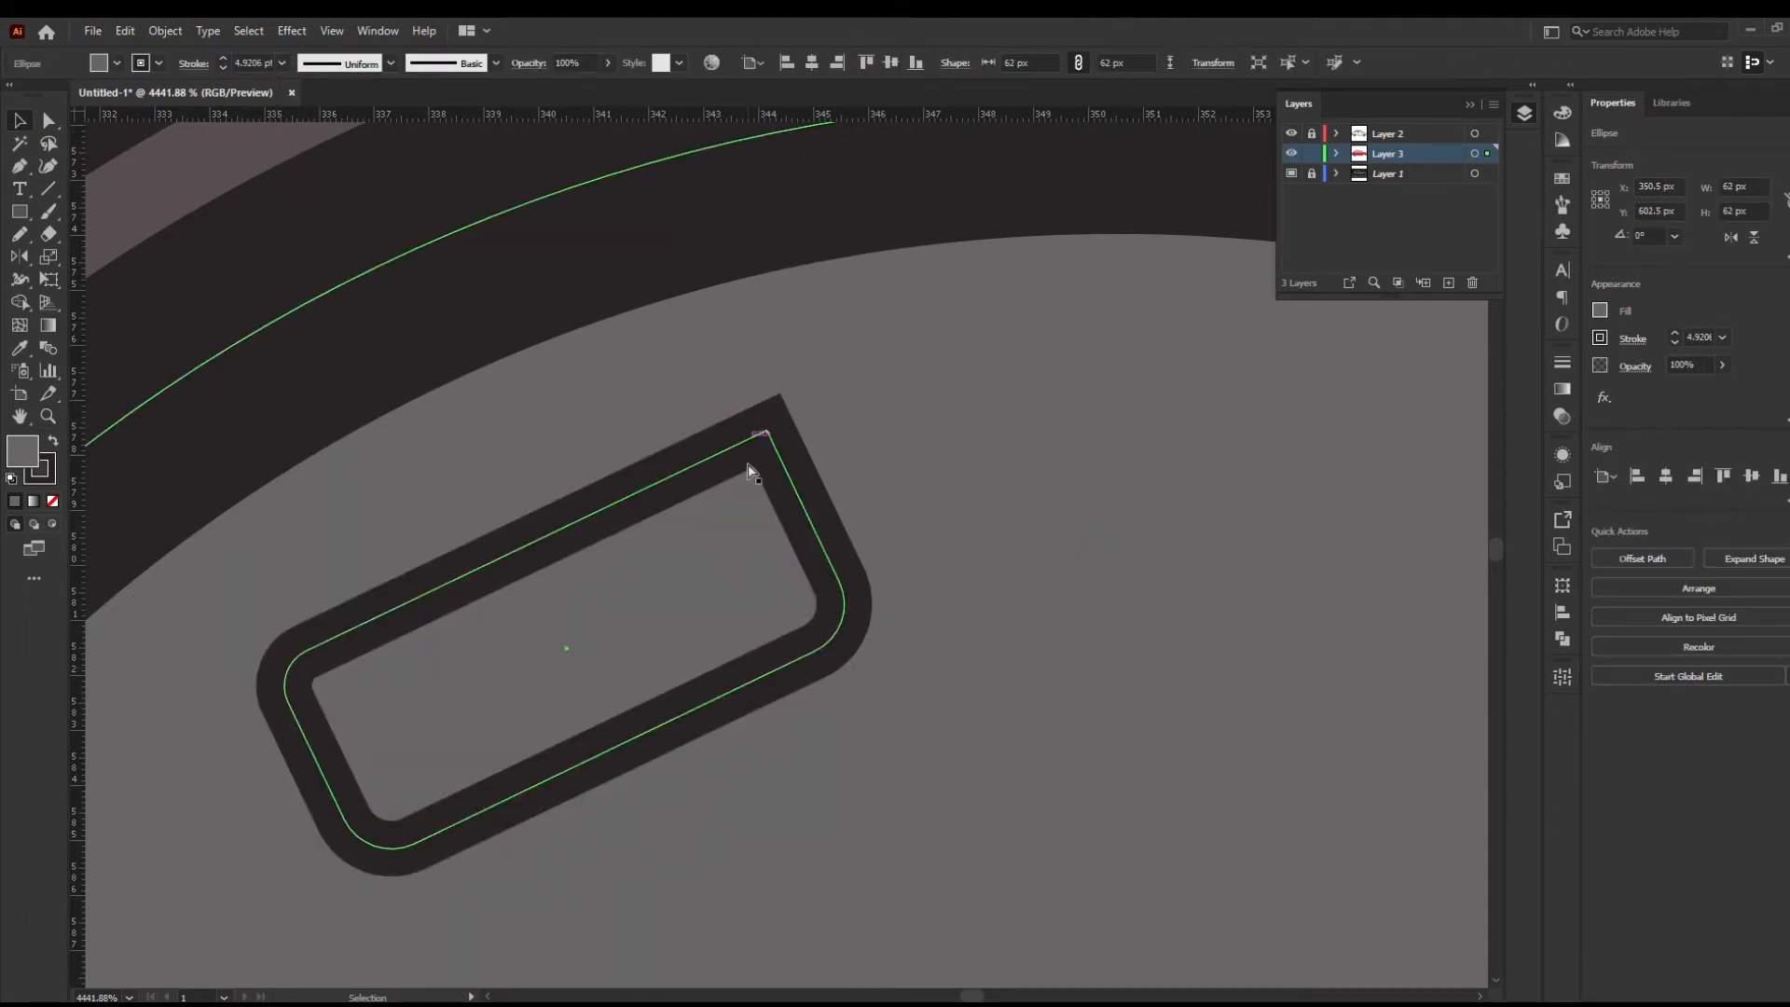
{"action": "key", "text": "ctrl+z"}
{"action": "left_click_drag", "start_coordinate": [760, 450], "coordinate": [384, 555]}
{"action": "key", "text": "z"}
{"action": "scroll", "coordinate": [709, 792], "scroll_direction": "down", "scroll_amount": 3}
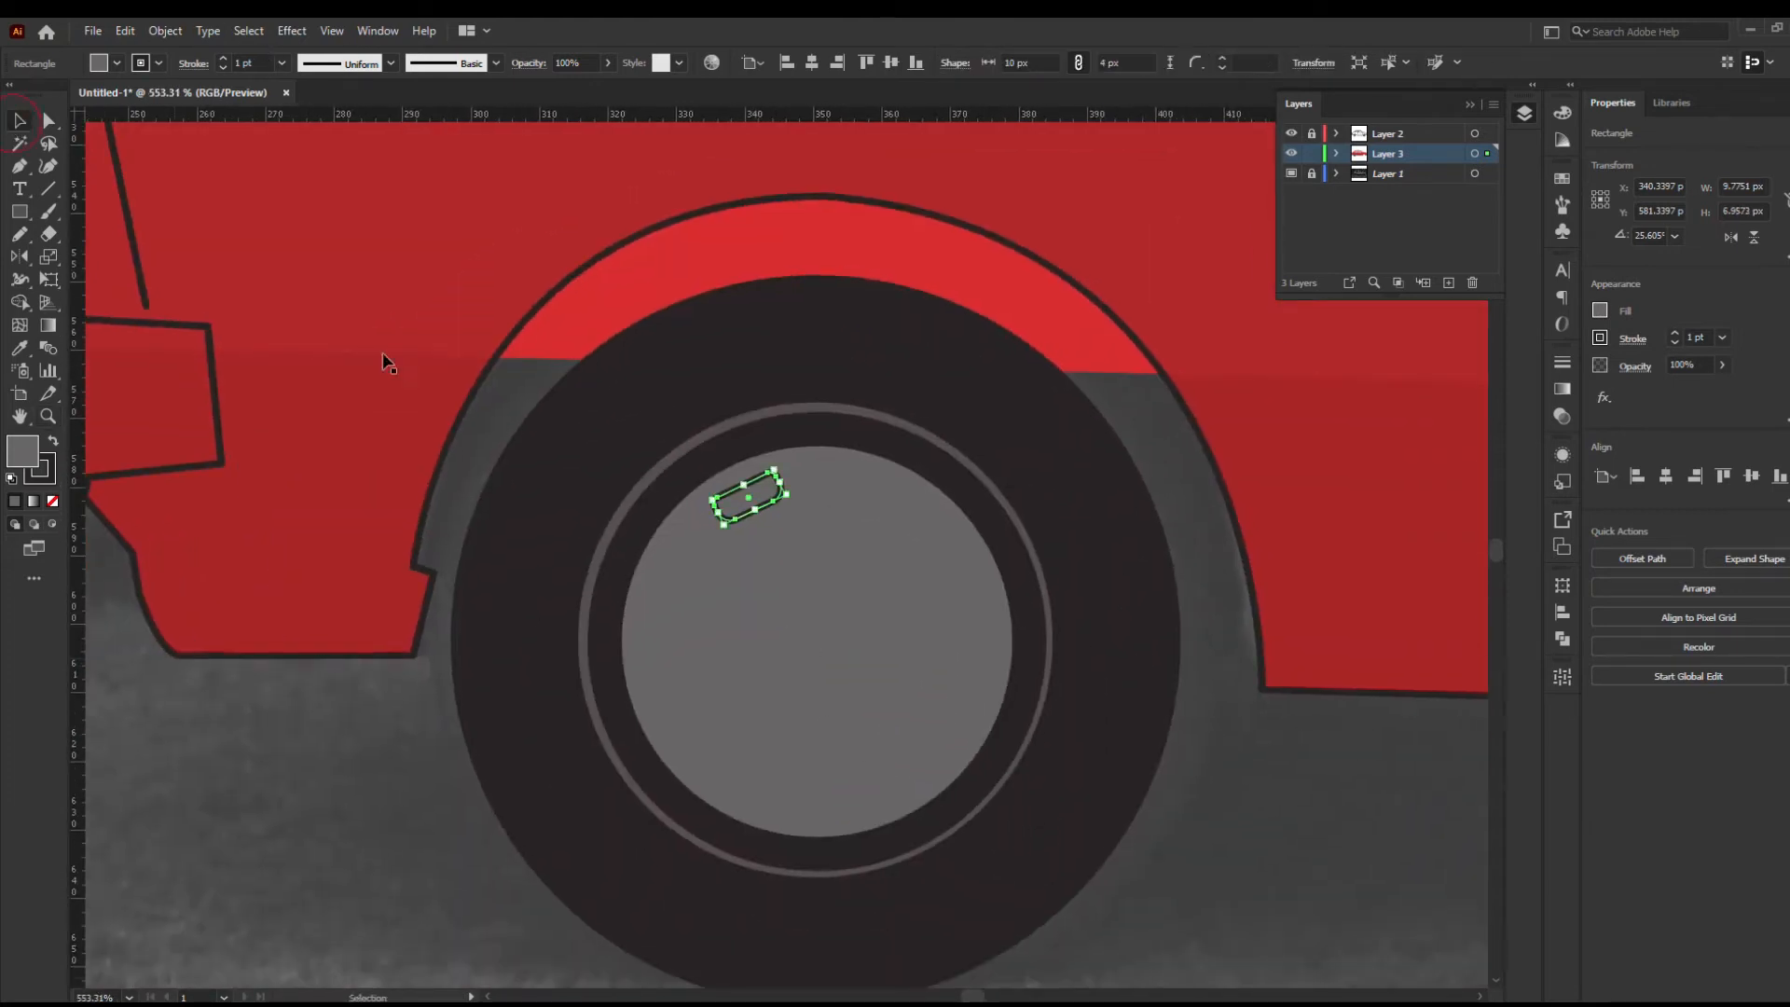
{"action": "mouse_move", "coordinate": [759, 502]}
{"action": "left_mouse_down"}
{"action": "mouse_move", "coordinate": [785, 581]}
{"action": "mouse_move", "coordinate": [752, 506]}
{"action": "left_mouse_up"}
Try making a rotated copy of the slot about the wheel's center, previewing angles such as 20°
{"action": "key", "text": "r"}
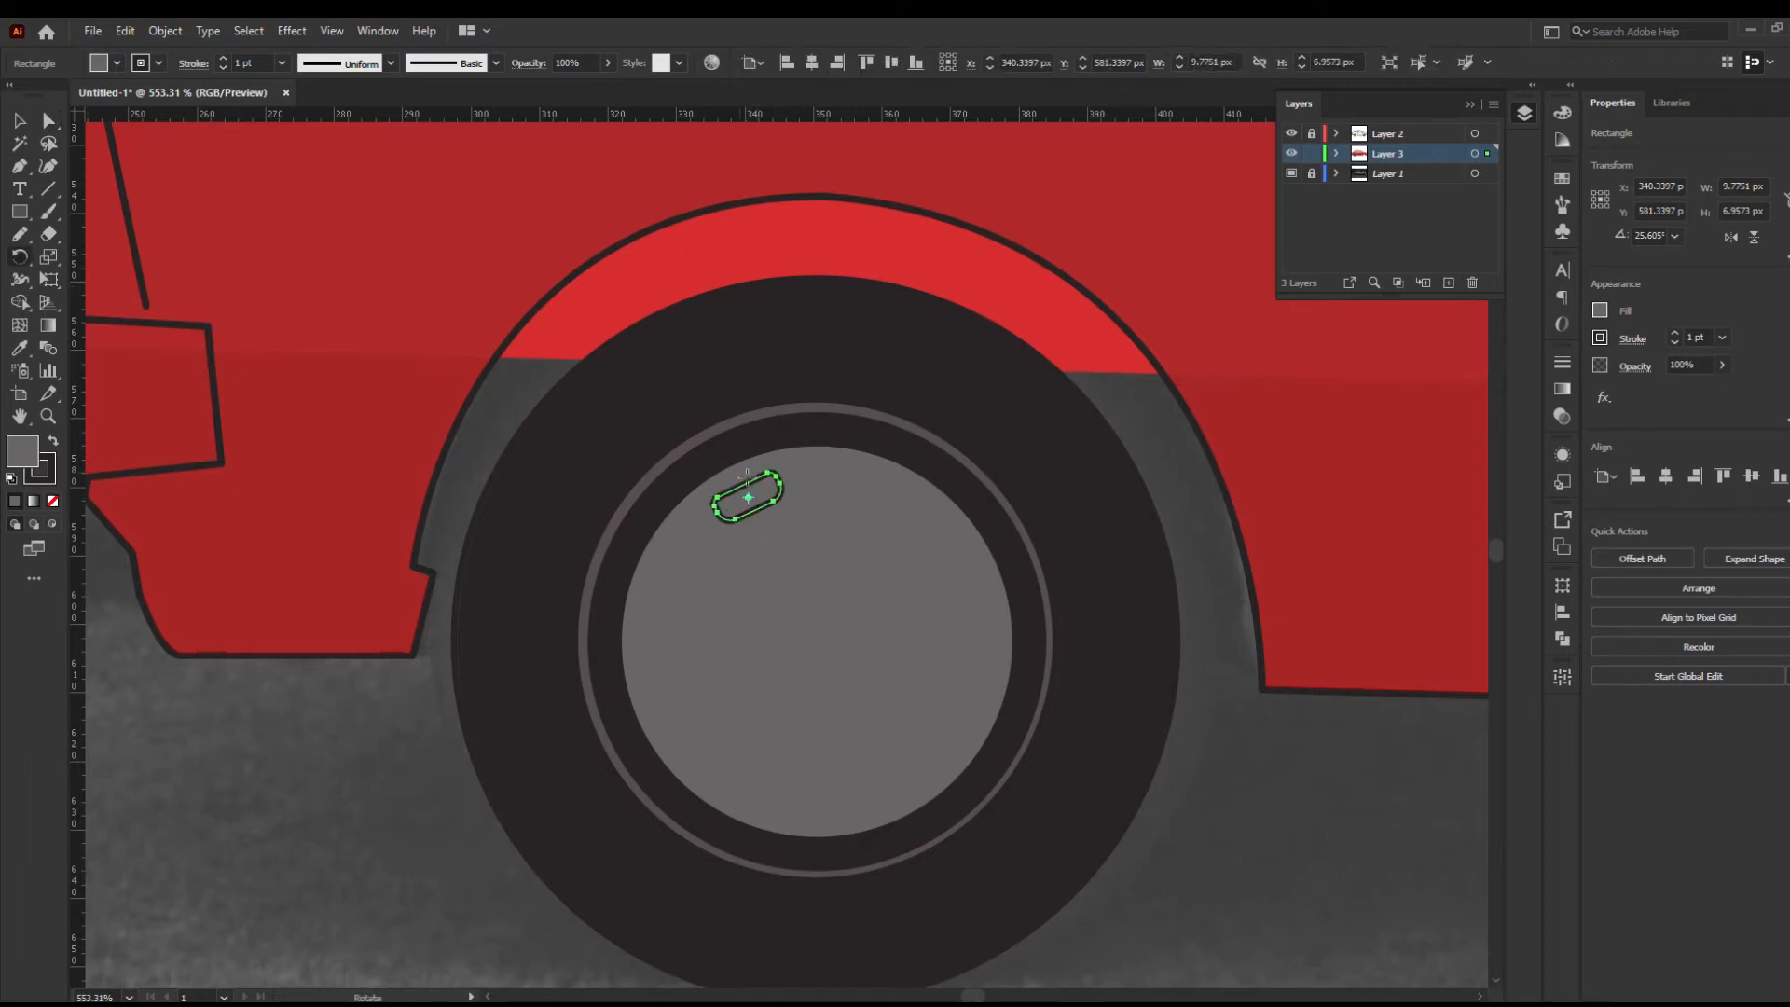
{"action": "left_click", "coordinate": [814, 637]}
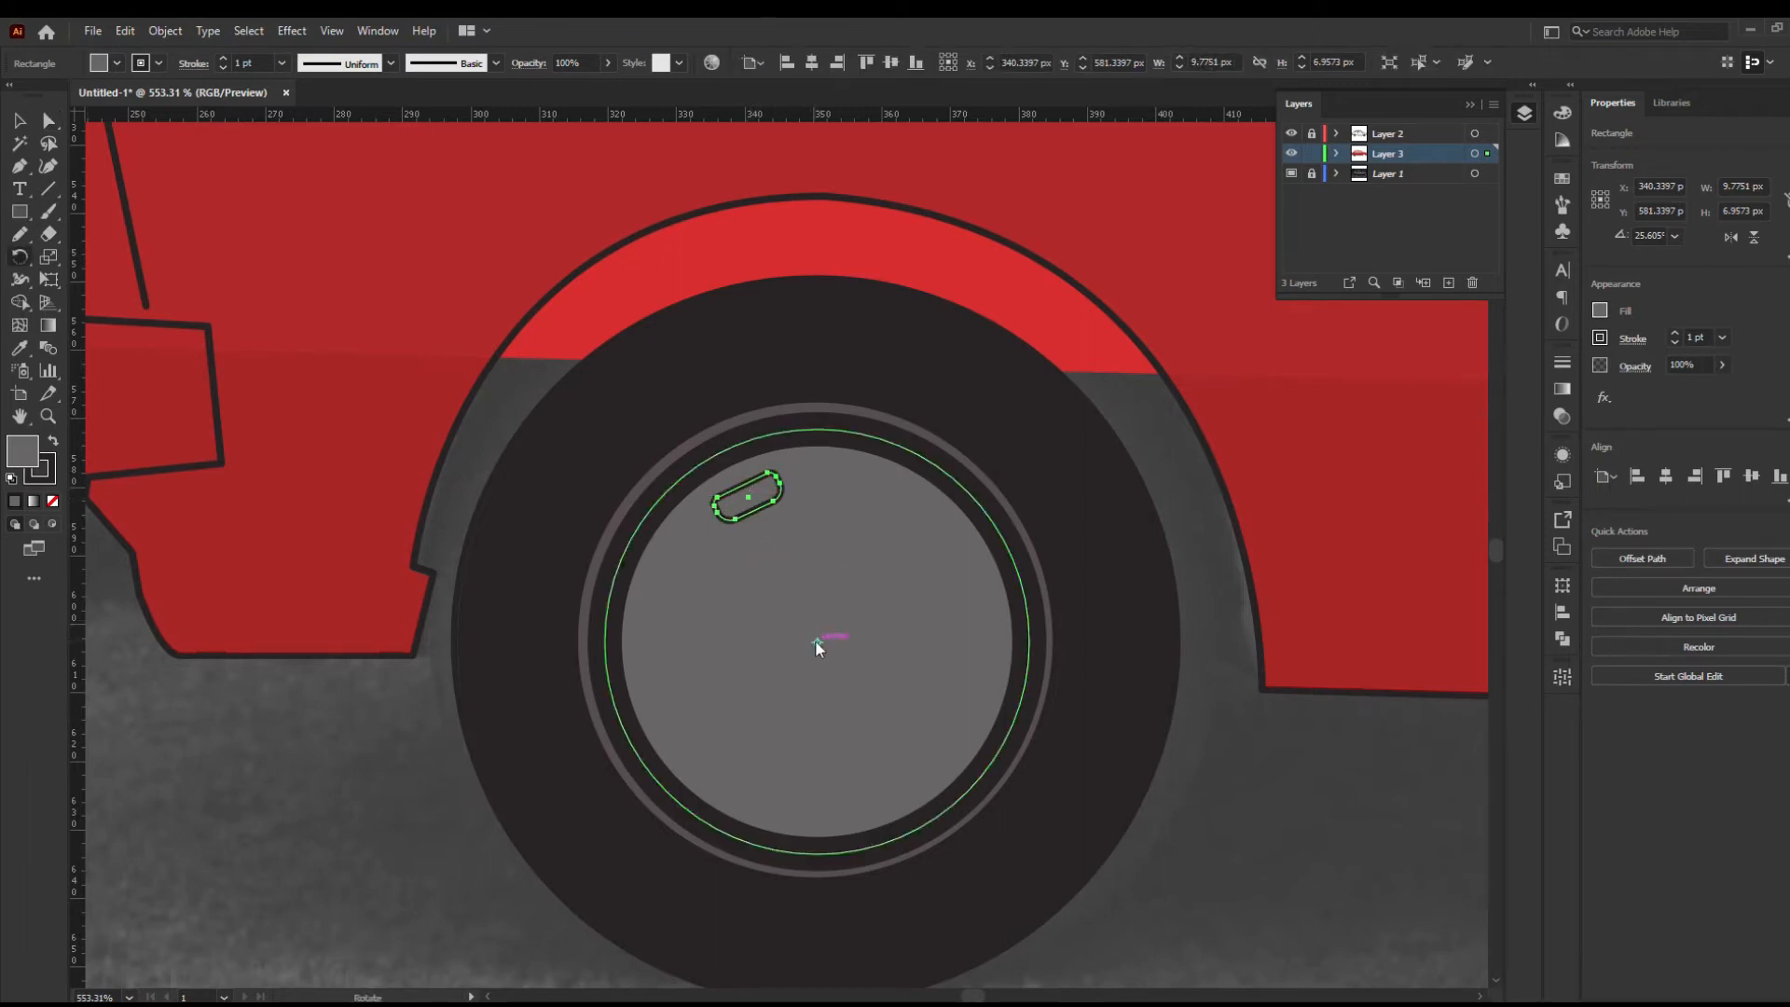
{"action": "left_click", "coordinate": [818, 643], "text": "alt"}
{"action": "type", "text": "15"}
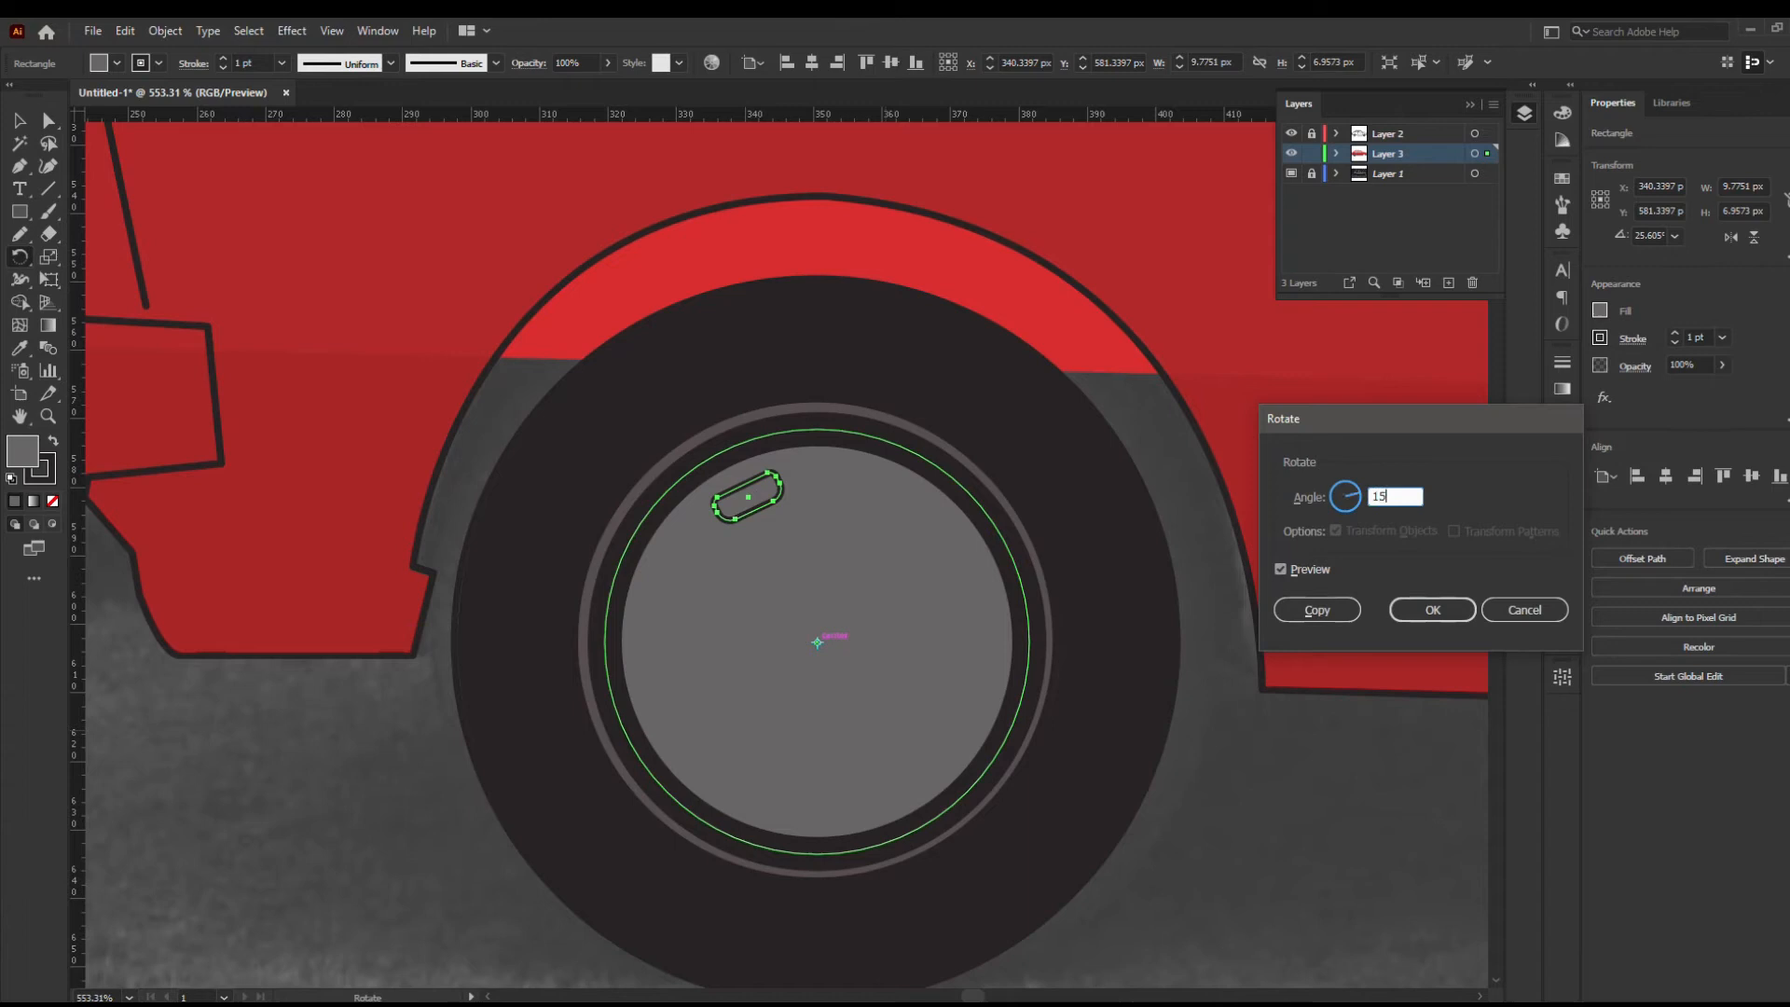
{"action": "left_click", "coordinate": [1281, 569]}
{"action": "left_click", "coordinate": [1280, 569]}
{"action": "left_click", "coordinate": [1281, 569]}
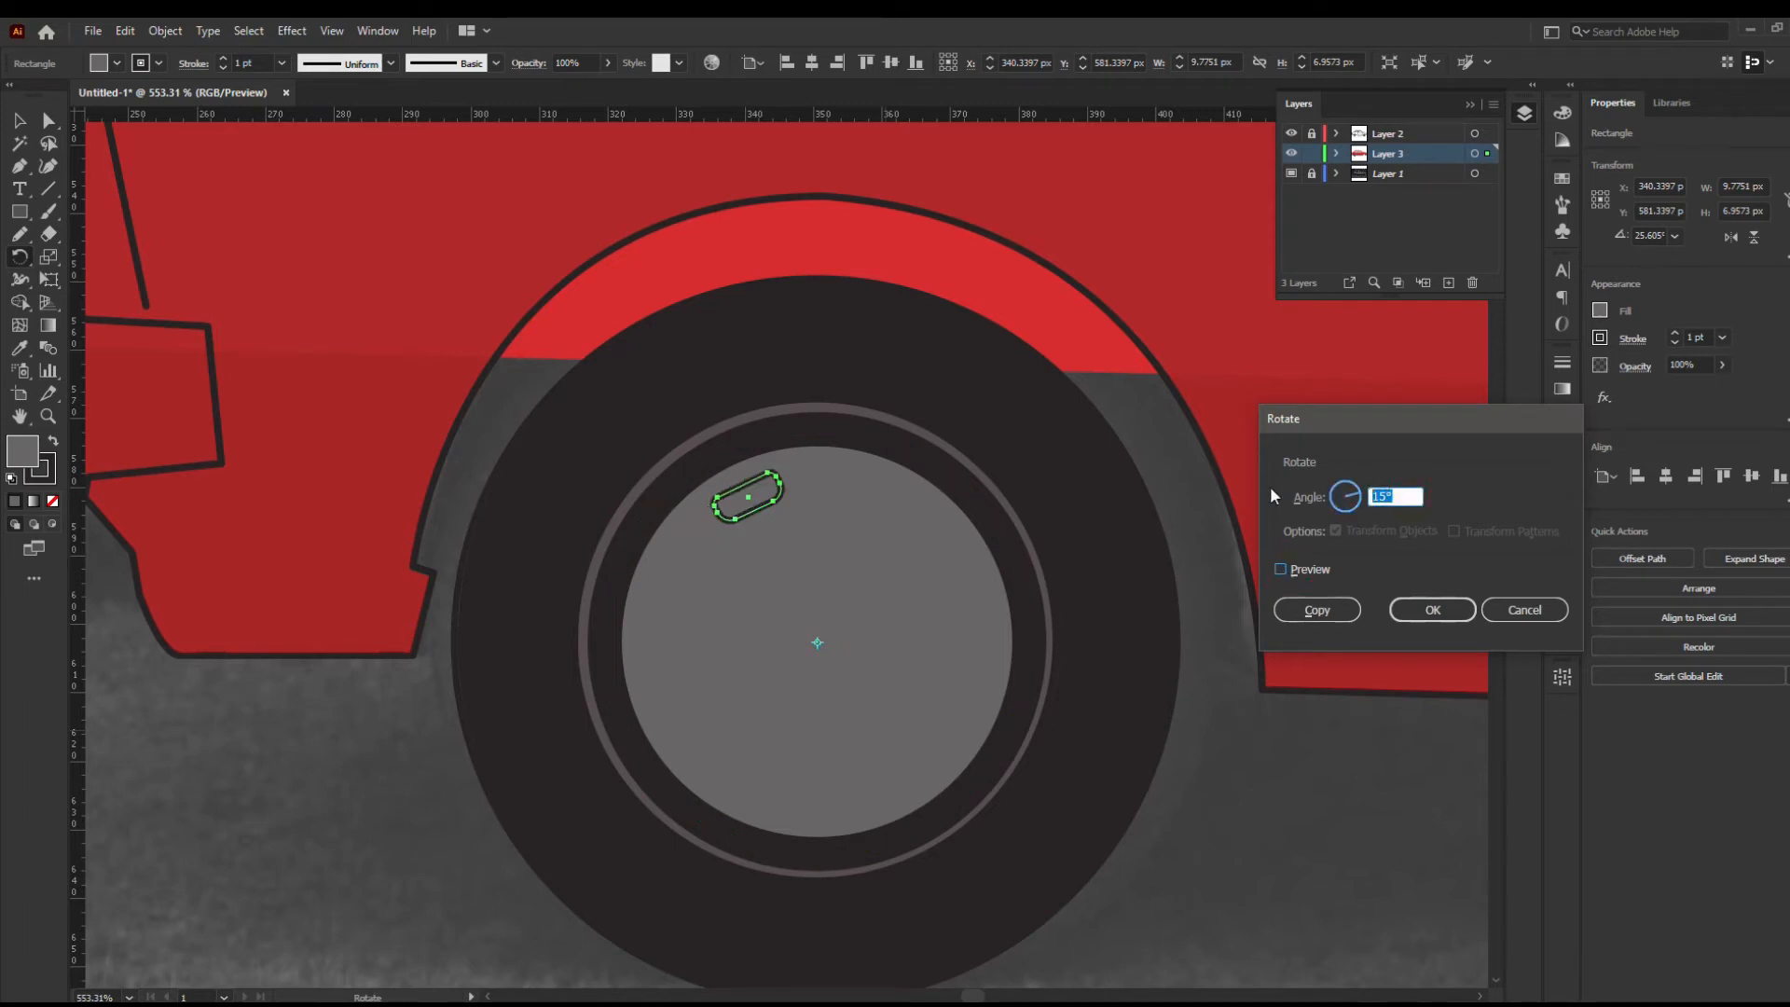
{"action": "type", "text": "20"}
{"action": "left_click", "coordinate": [1306, 567]}
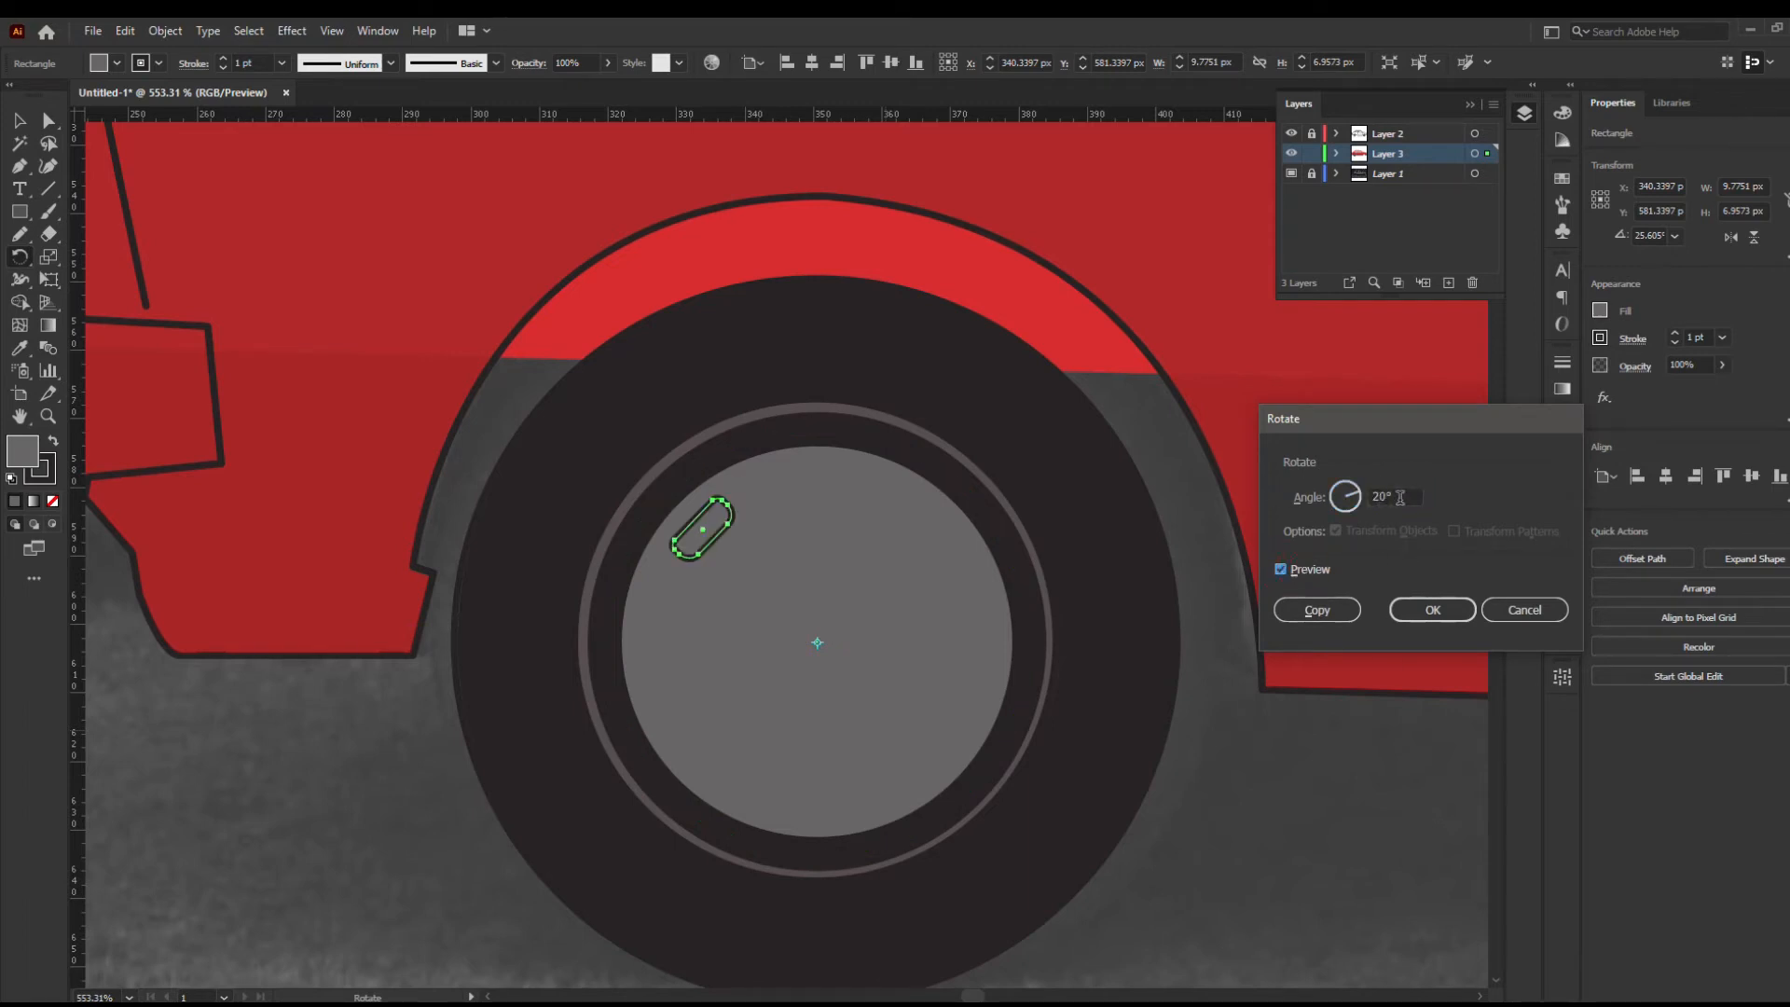
{"action": "left_click", "coordinate": [1317, 610]}
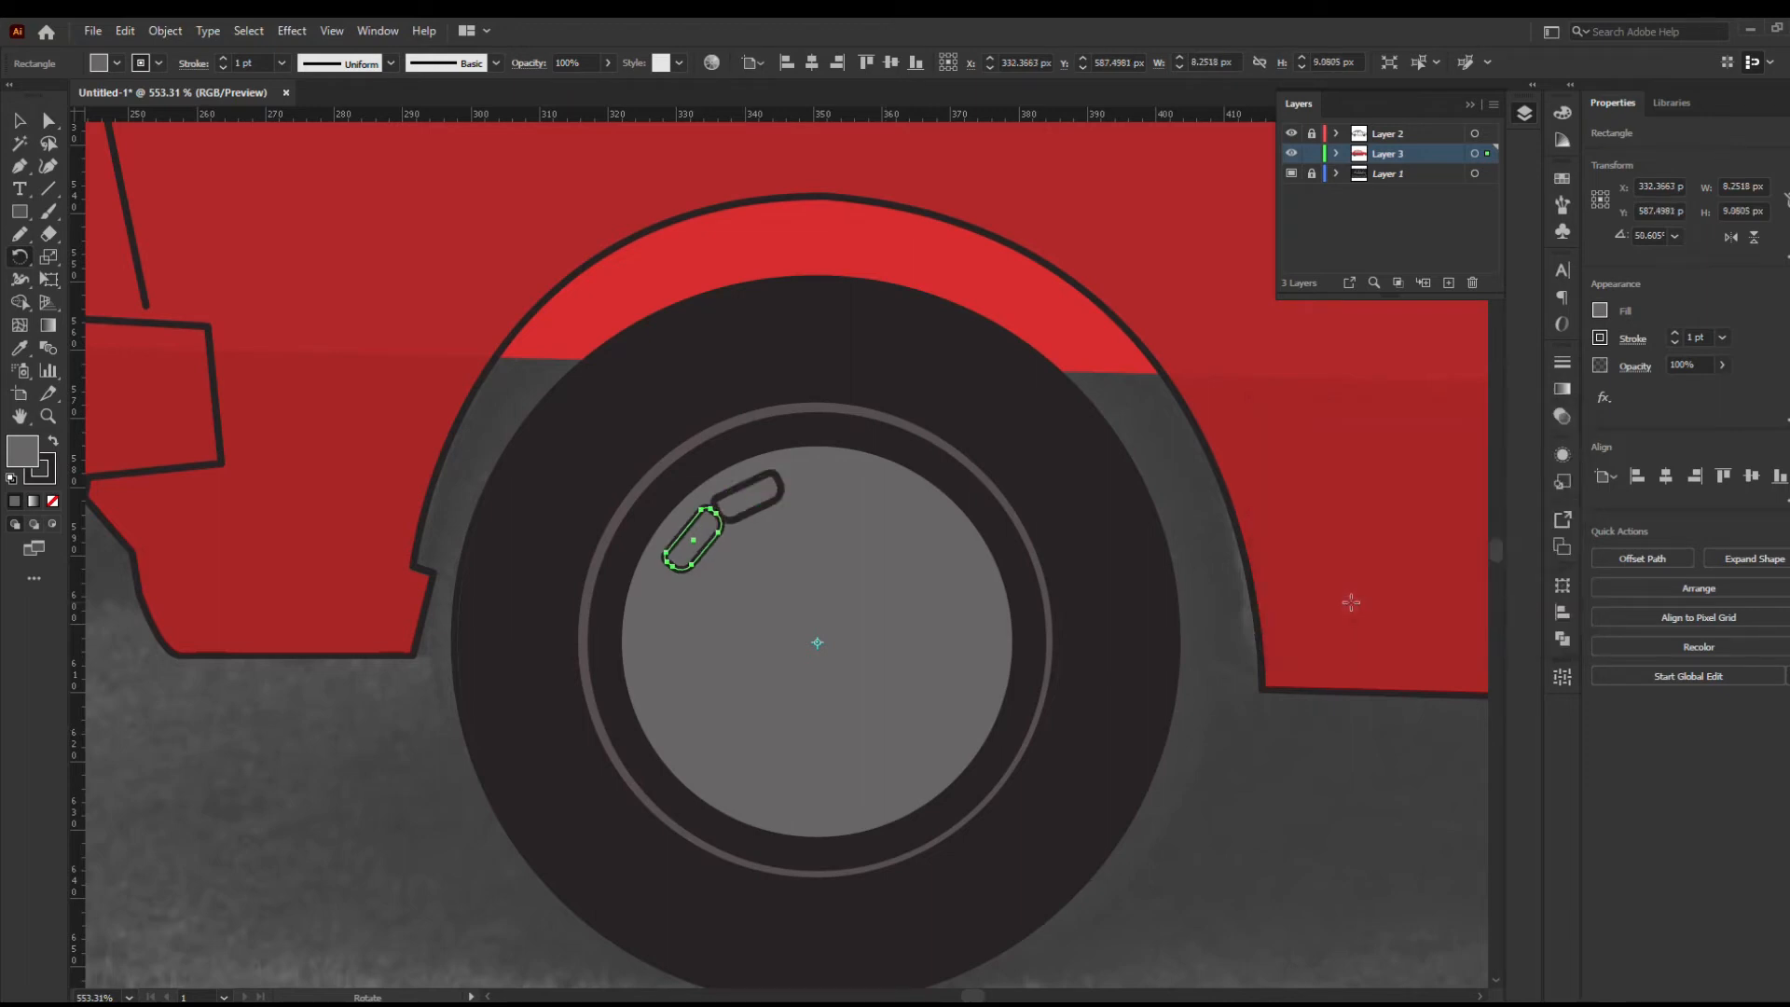
Try repeating the rotated slot copy until it forms a ring around the rear wheel's grey disc
{"action": "key", "text": "ctrl+d"}
{"action": "key", "text": "ctrl+d"}
{"action": "key", "text": "ctrl+d"}
{"action": "key", "text": "ctrl+d"}
{"action": "key", "text": "ctrl+d"}
{"action": "key", "text": "ctrl+d"}
{"action": "key", "text": "ctrl+d"}
{"action": "key", "text": "ctrl+d"}
{"action": "key", "text": "ctrl+d"}
{"action": "key", "text": "ctrl+d"}
{"action": "key", "text": "ctrl+d"}
{"action": "key", "text": "ctrl+d"}
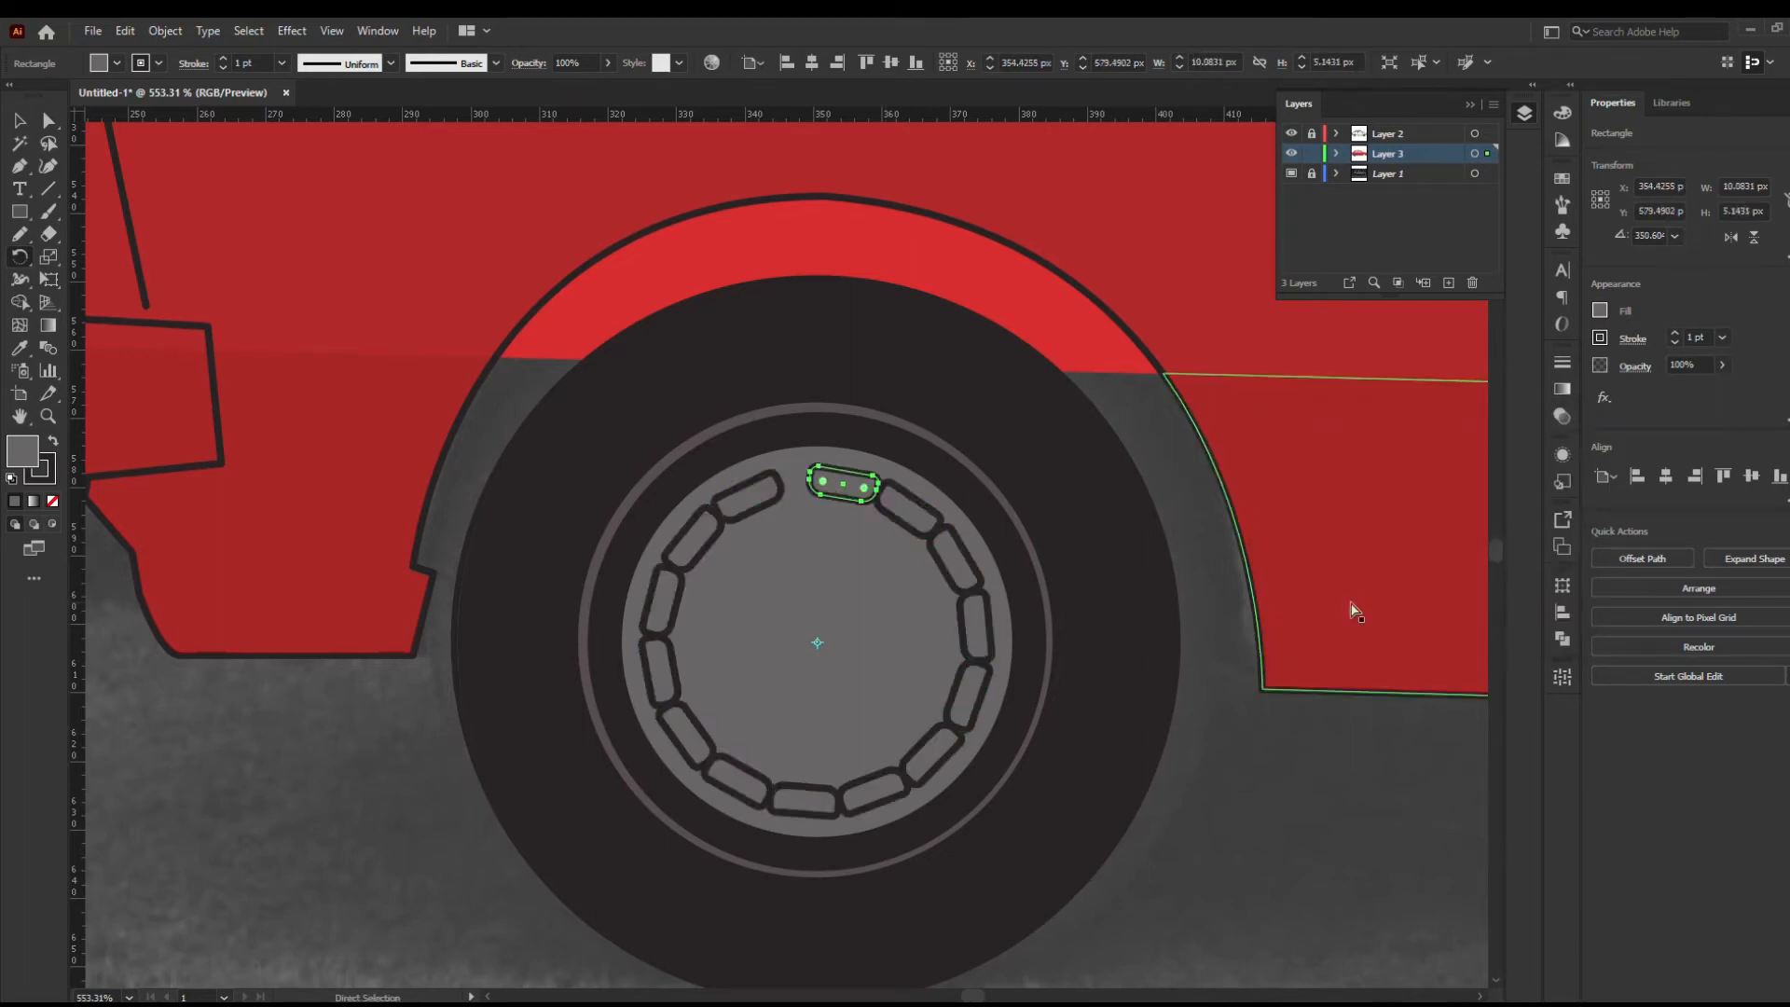
Undo the ring of rotated slot copies, returning to the single slot
{"action": "key", "text": "ctrl+z"}
{"action": "key", "text": "ctrl+z"}
{"action": "key", "text": "ctrl+z"}
{"action": "key", "text": "ctrl+z"}
{"action": "key", "text": "ctrl+z"}
{"action": "key", "text": "ctrl+z"}
{"action": "key", "text": "ctrl+z"}
{"action": "key", "text": "ctrl+z"}
{"action": "key", "text": "ctrl+z"}
{"action": "key", "text": "ctrl+z"}
{"action": "key", "text": "ctrl+z"}
{"action": "key", "text": "ctrl+z"}
{"action": "key", "text": "ctrl+z"}
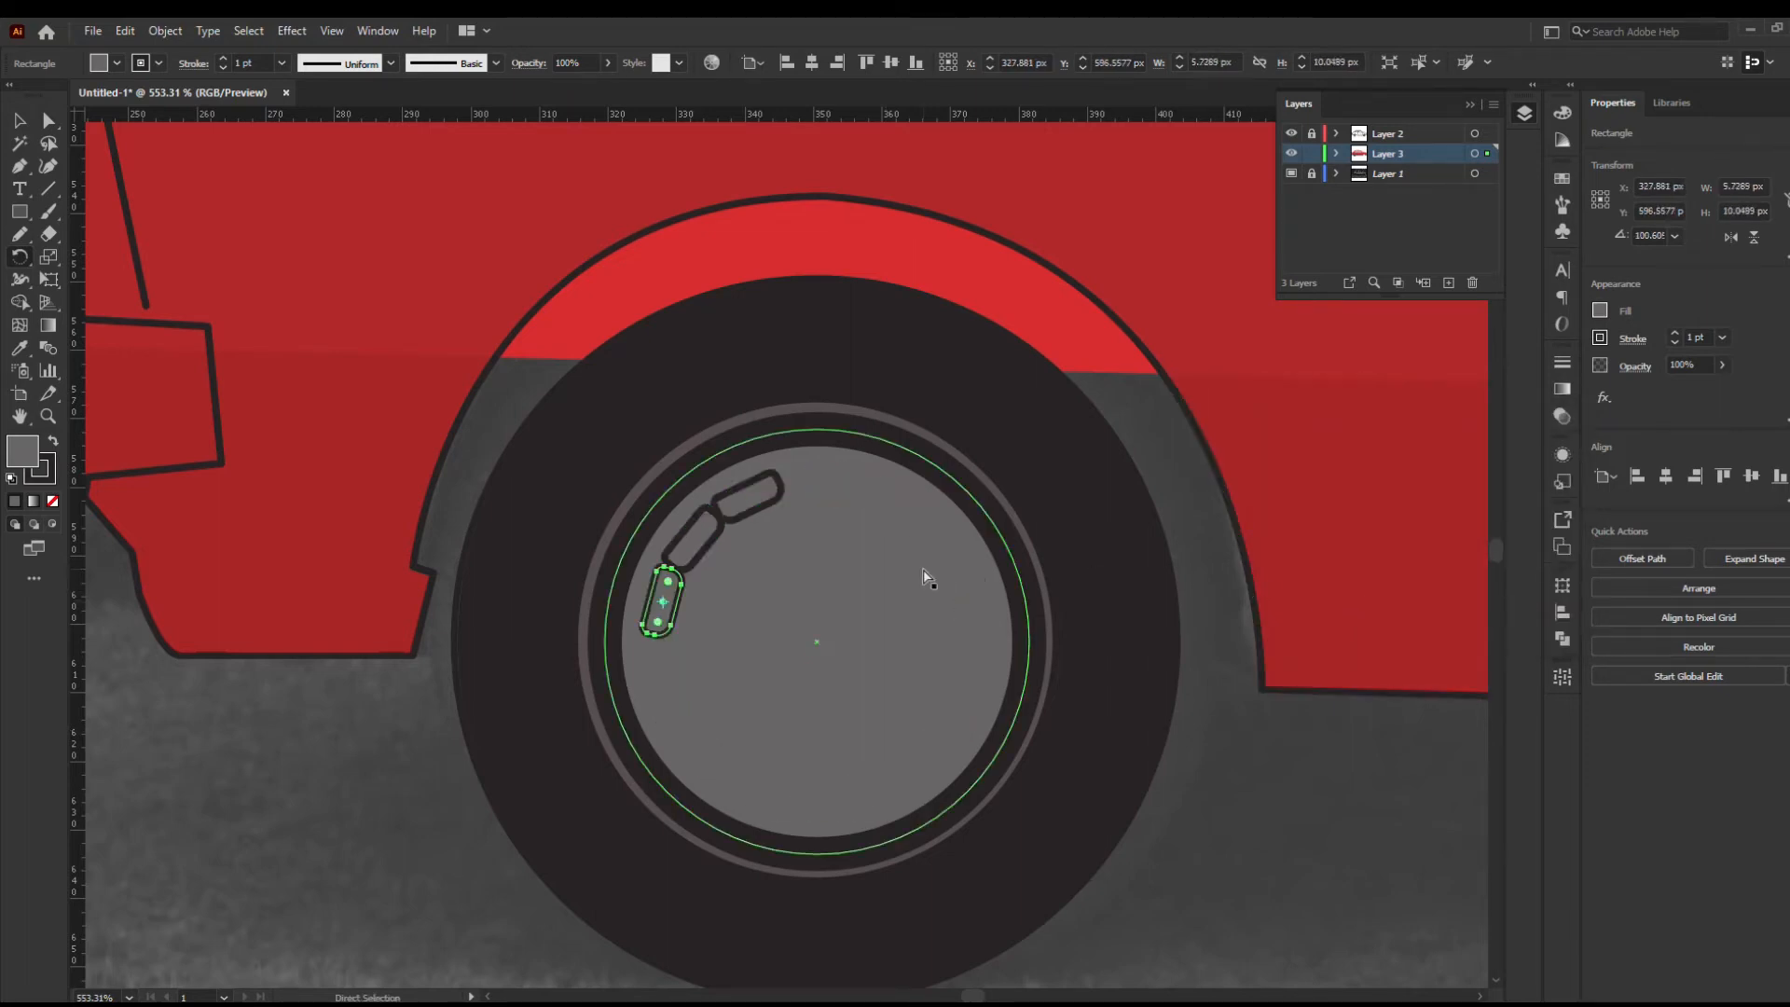
Rotate the single slot about the wheel's center so it lies horizontally at the top of the grey disc
{"action": "mouse_move", "coordinate": [800, 608]}
{"action": "left_mouse_down"}
{"action": "mouse_move", "coordinate": [804, 634]}
{"action": "mouse_move", "coordinate": [816, 593]}
{"action": "left_mouse_up"}
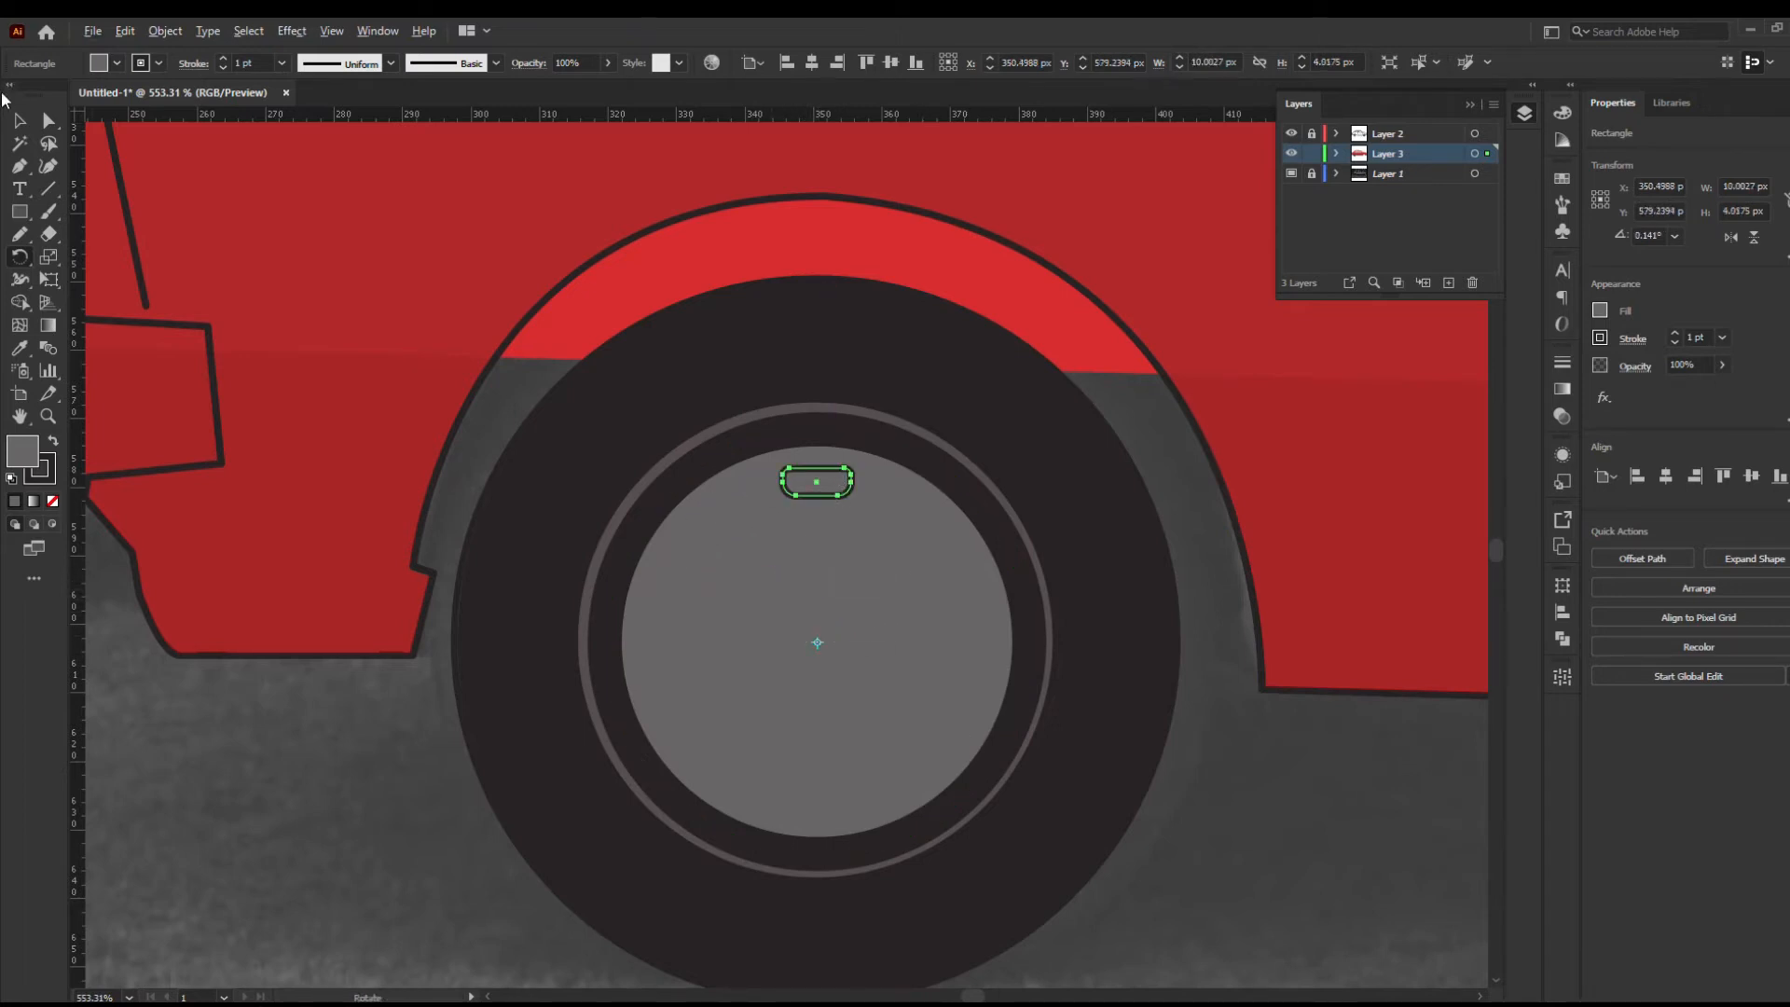
{"action": "left_click", "coordinate": [18, 119]}
{"action": "left_click_drag", "start_coordinate": [820, 485], "coordinate": [823, 611]}
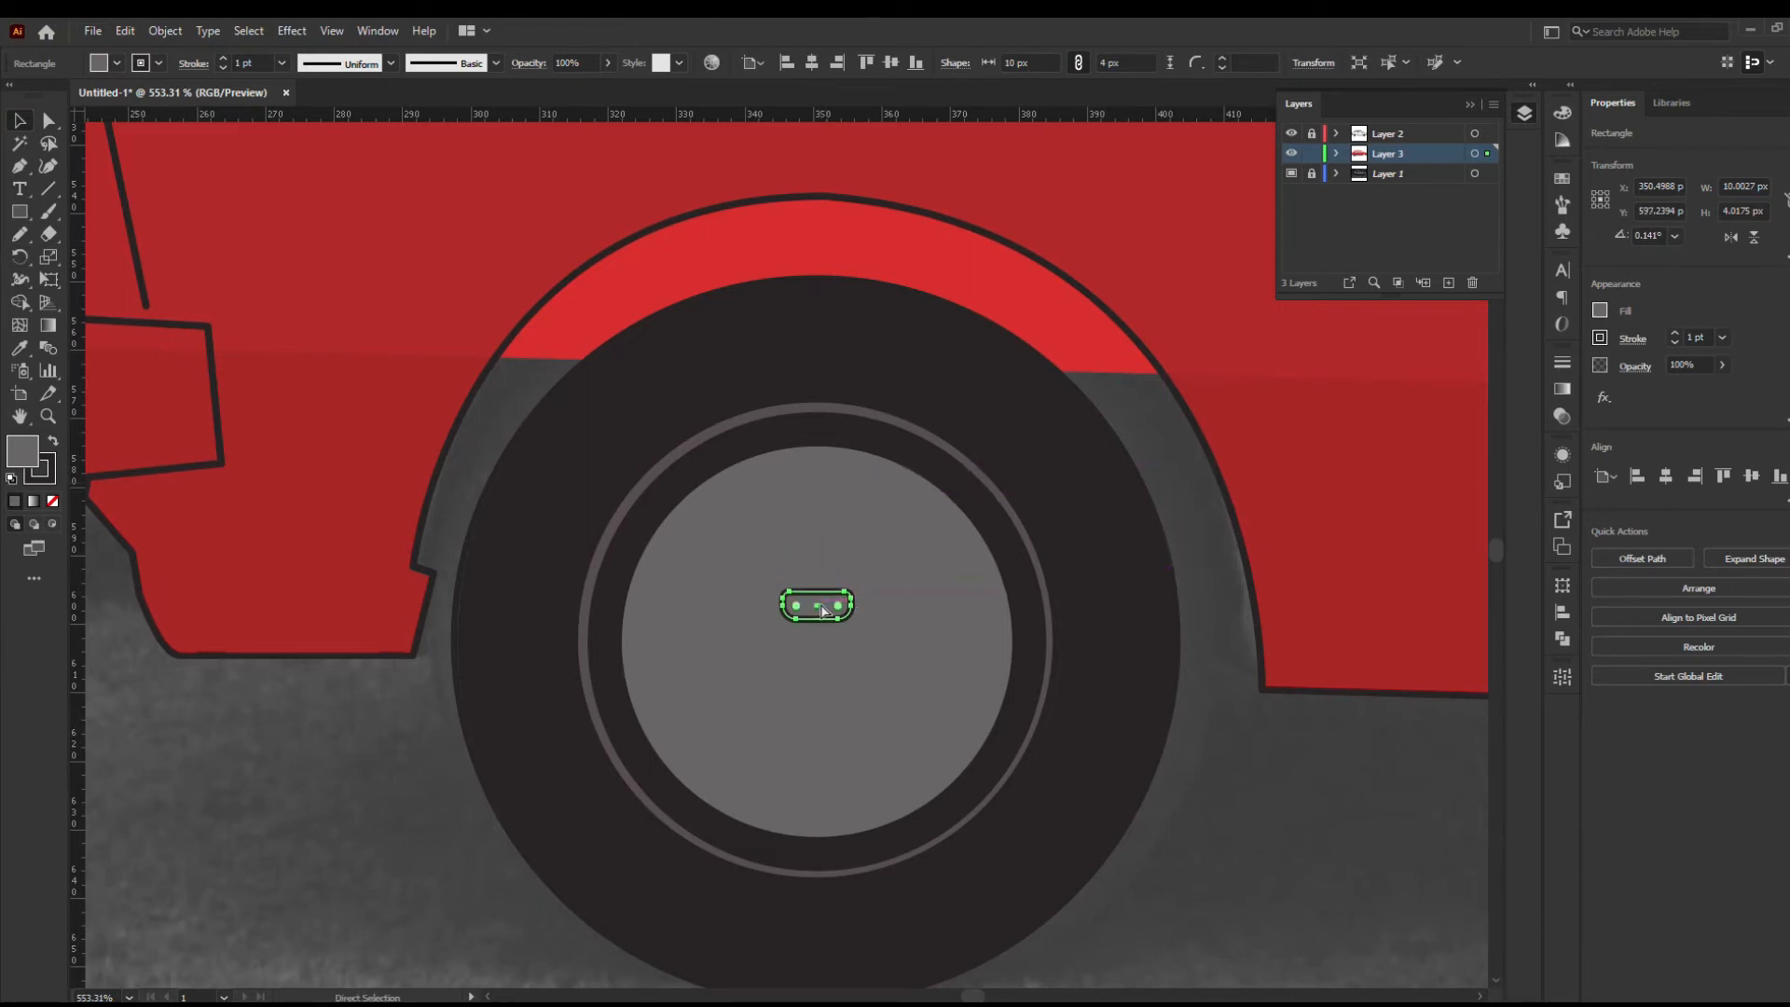
{"action": "key", "text": "ctrl+z"}
{"action": "left_click", "coordinate": [836, 528]}
{"action": "left_click", "coordinate": [829, 497]}
Make a copy of the top slot rotated 25° about the wheel's center
{"action": "key", "text": "r"}
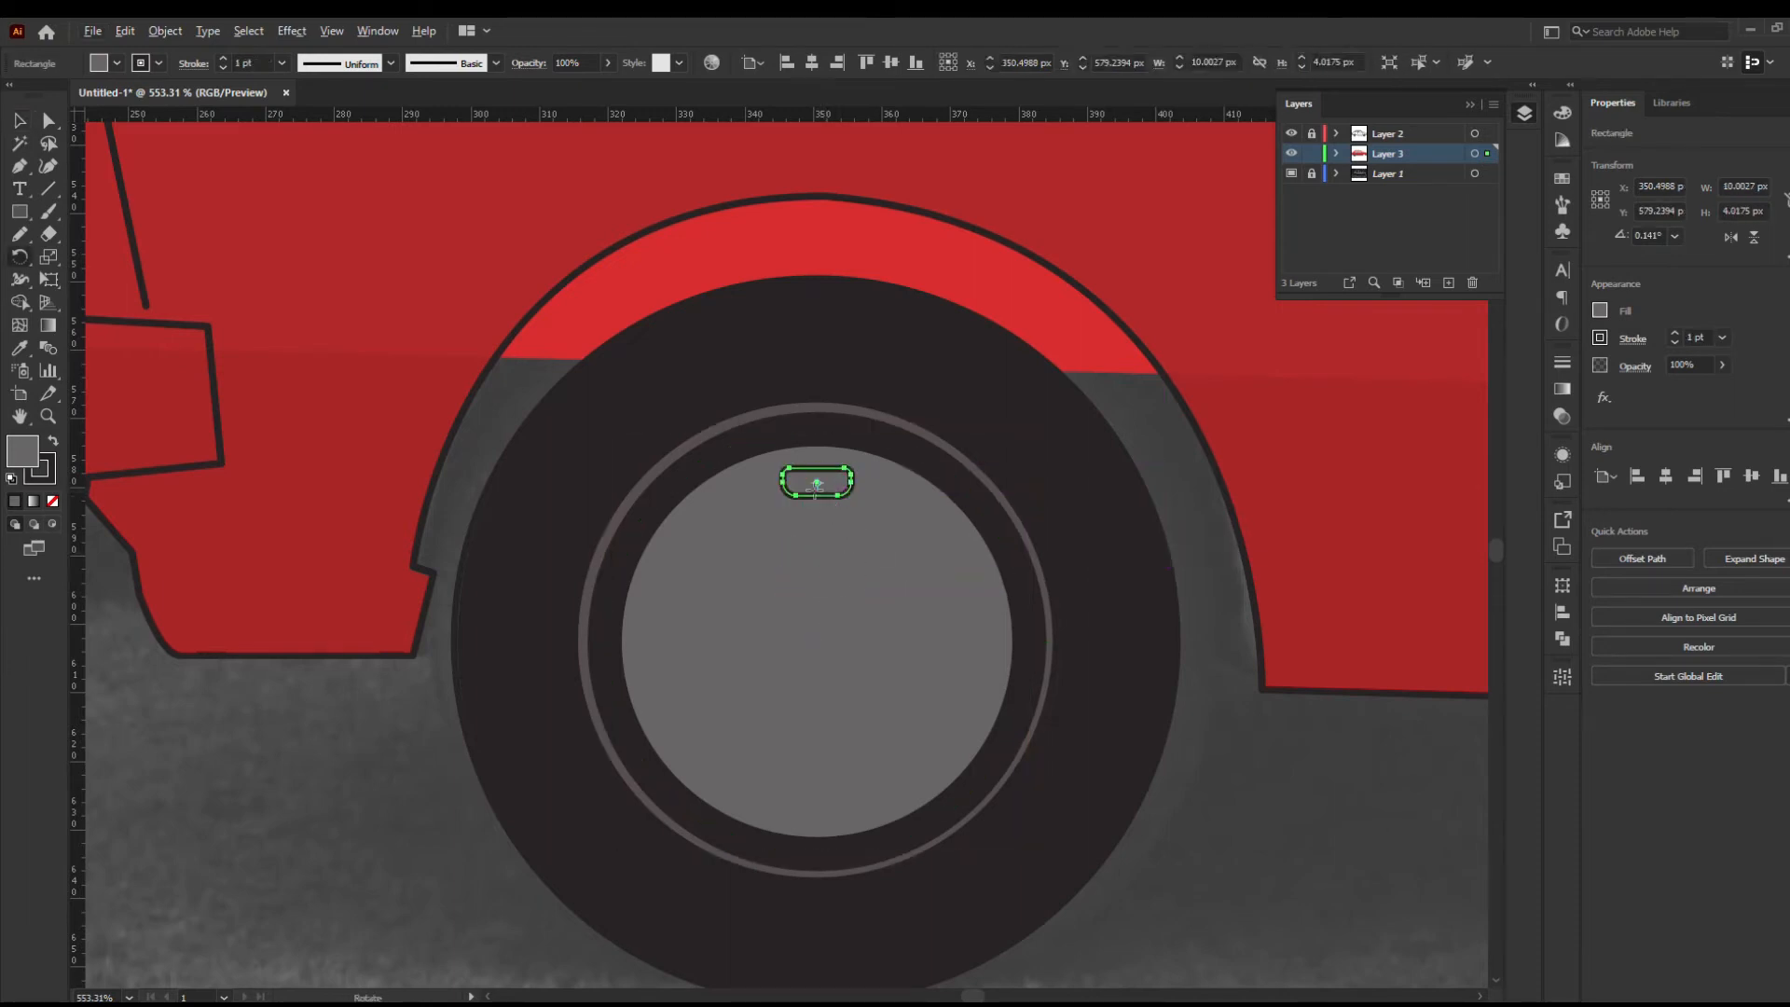
{"action": "left_click", "coordinate": [818, 650]}
{"action": "key", "text": "Return"}
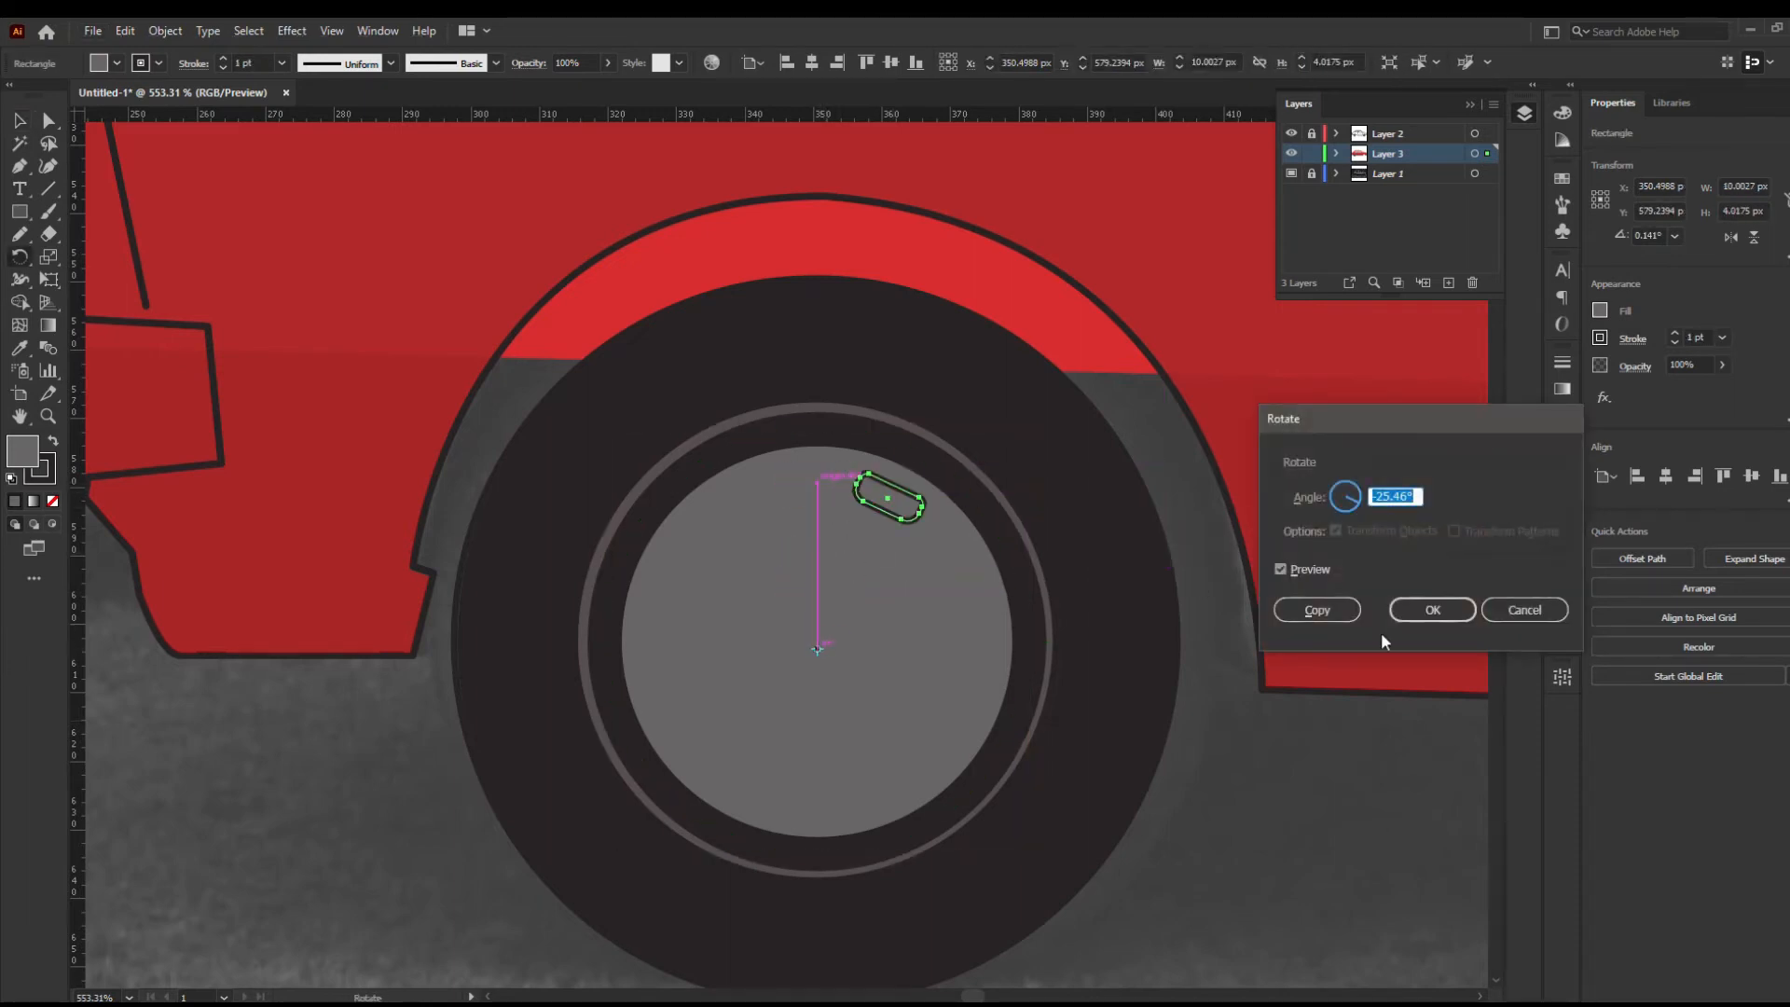
{"action": "type", "text": "15"}
{"action": "left_click", "coordinate": [1303, 573]}
{"action": "left_click", "coordinate": [1303, 572]}
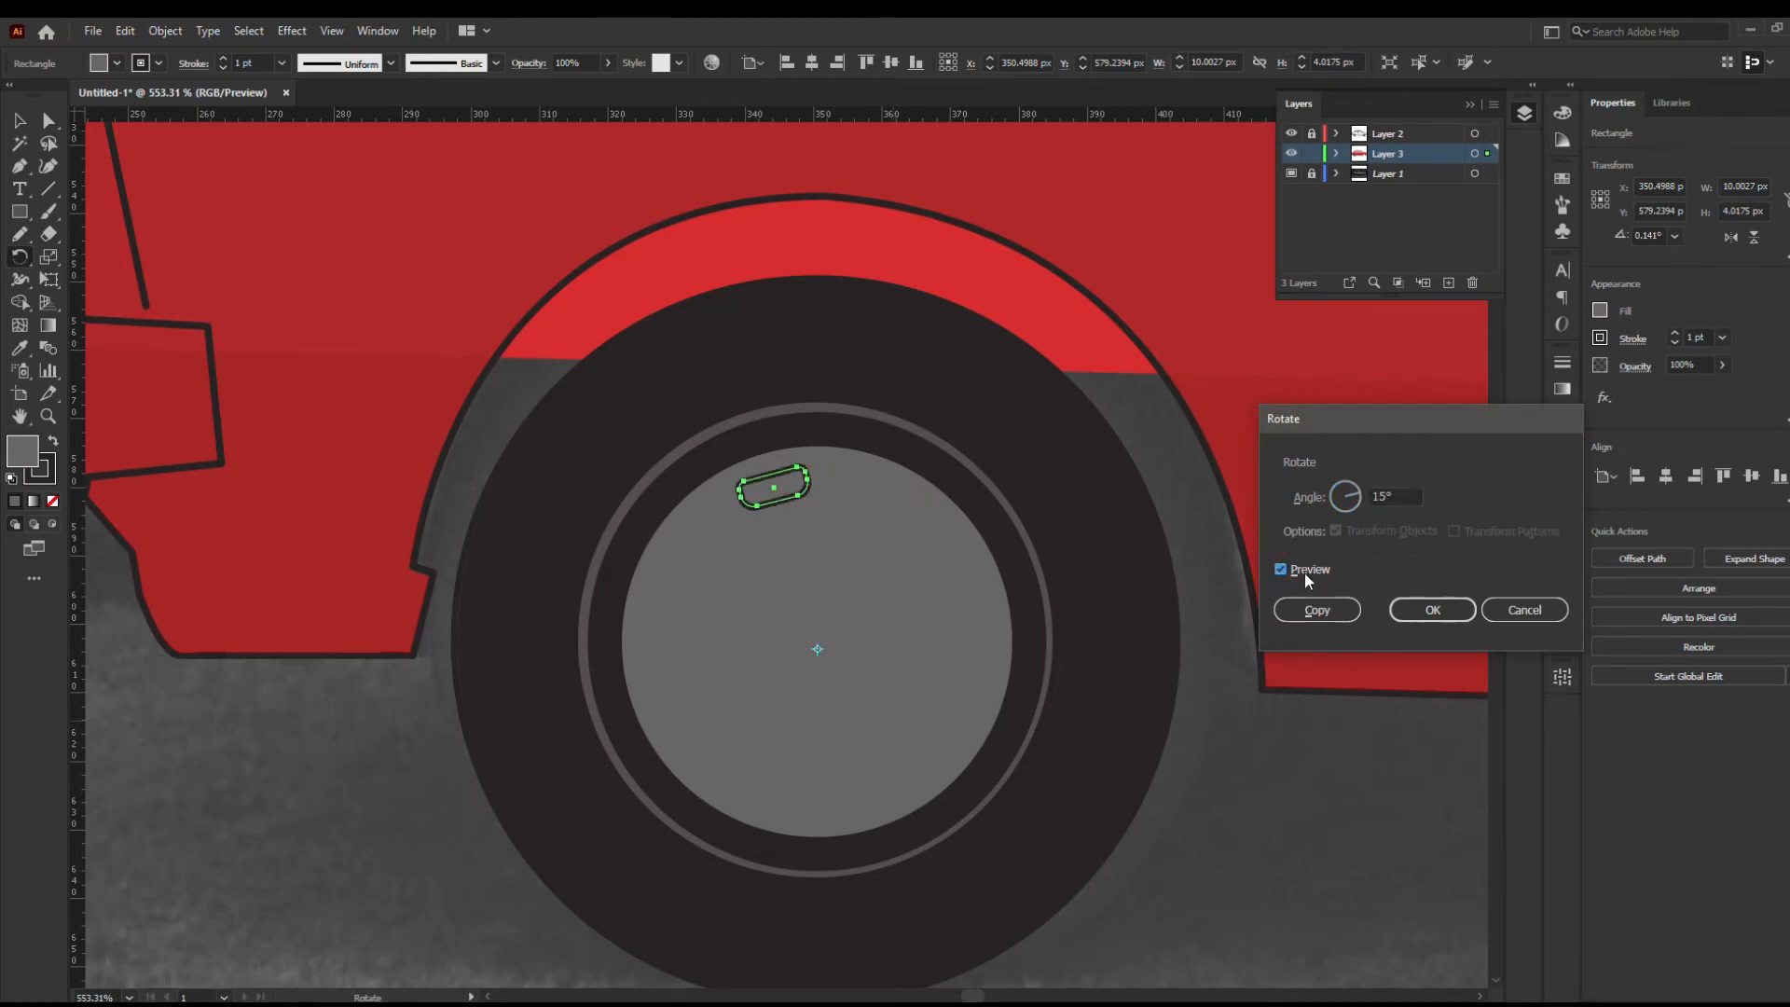
{"action": "type", "text": "25"}
{"action": "key", "text": "Tab"}
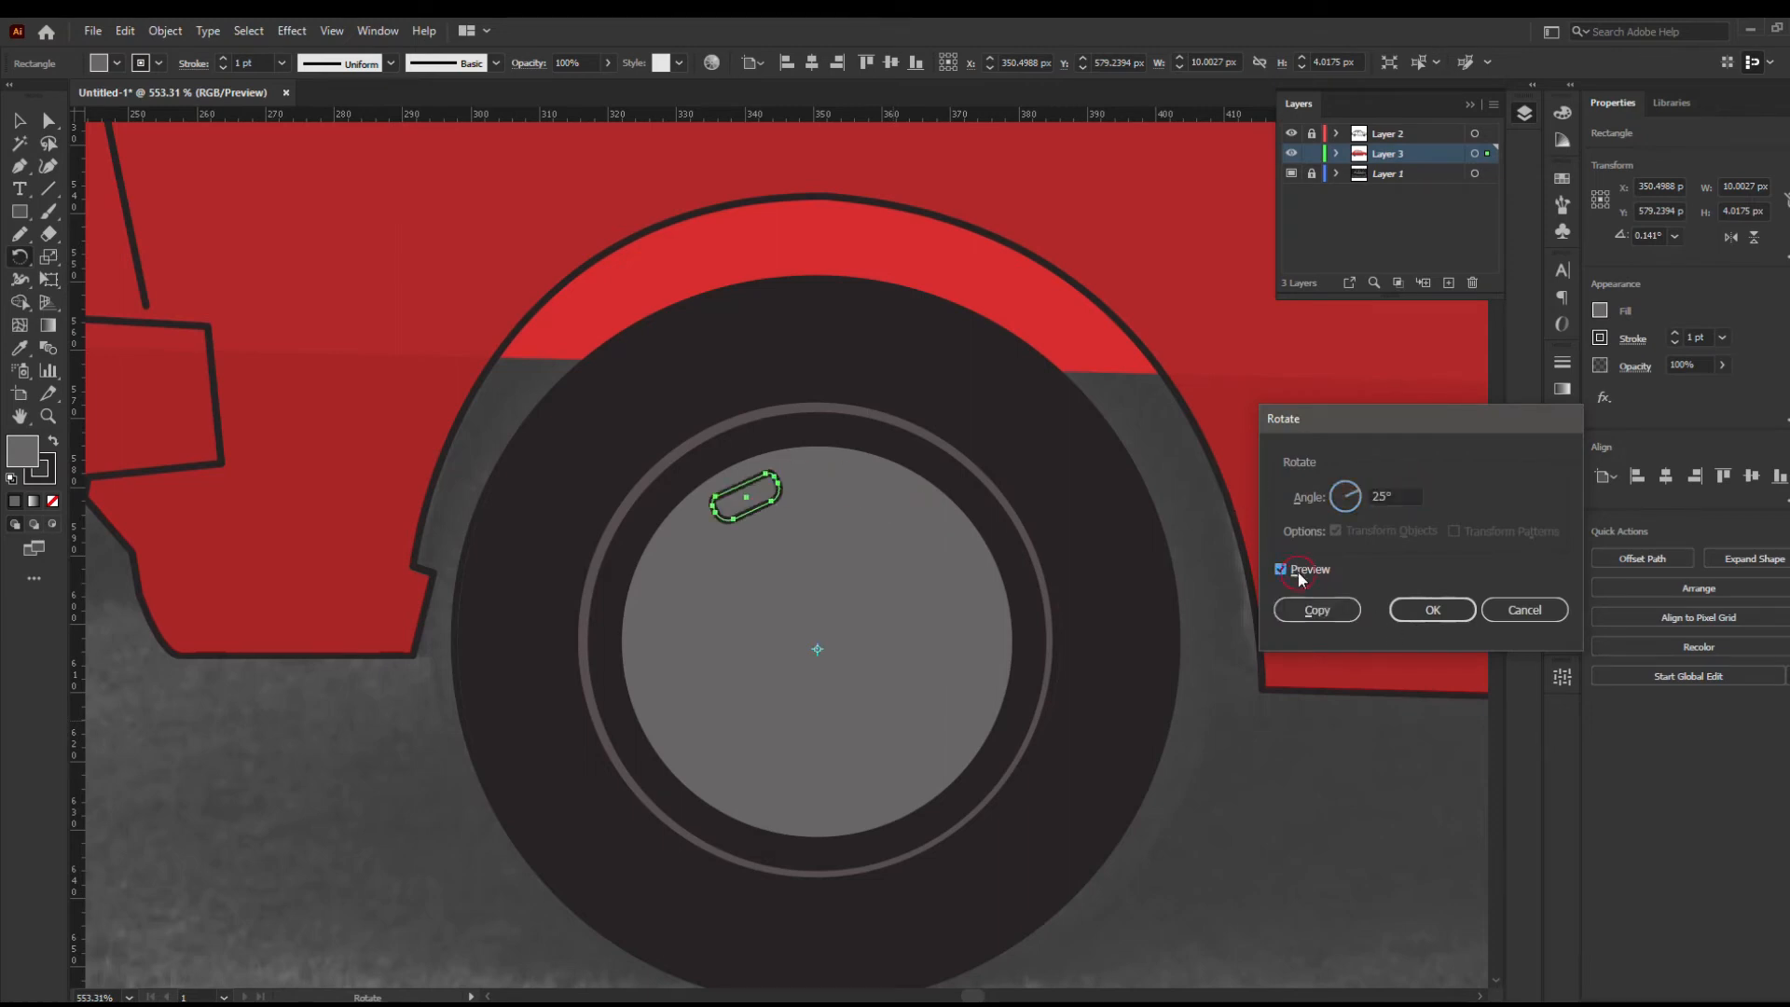
{"action": "left_click", "coordinate": [1317, 608]}
Repeat the 25° rotated copy until the slots run all the way around the grey disc
{"action": "key", "text": "ctrl+d"}
{"action": "key", "text": "ctrl+d"}
{"action": "key", "text": "ctrl+d"}
{"action": "key", "text": "ctrl+d"}
{"action": "key", "text": "ctrl+d"}
{"action": "key", "text": "ctrl+d"}
{"action": "key", "text": "ctrl+d"}
{"action": "key", "text": "ctrl+d"}
{"action": "key", "text": "ctrl+d"}
{"action": "key", "text": "ctrl+d"}
{"action": "key", "text": "ctrl+d"}
{"action": "key", "text": "ctrl+d"}
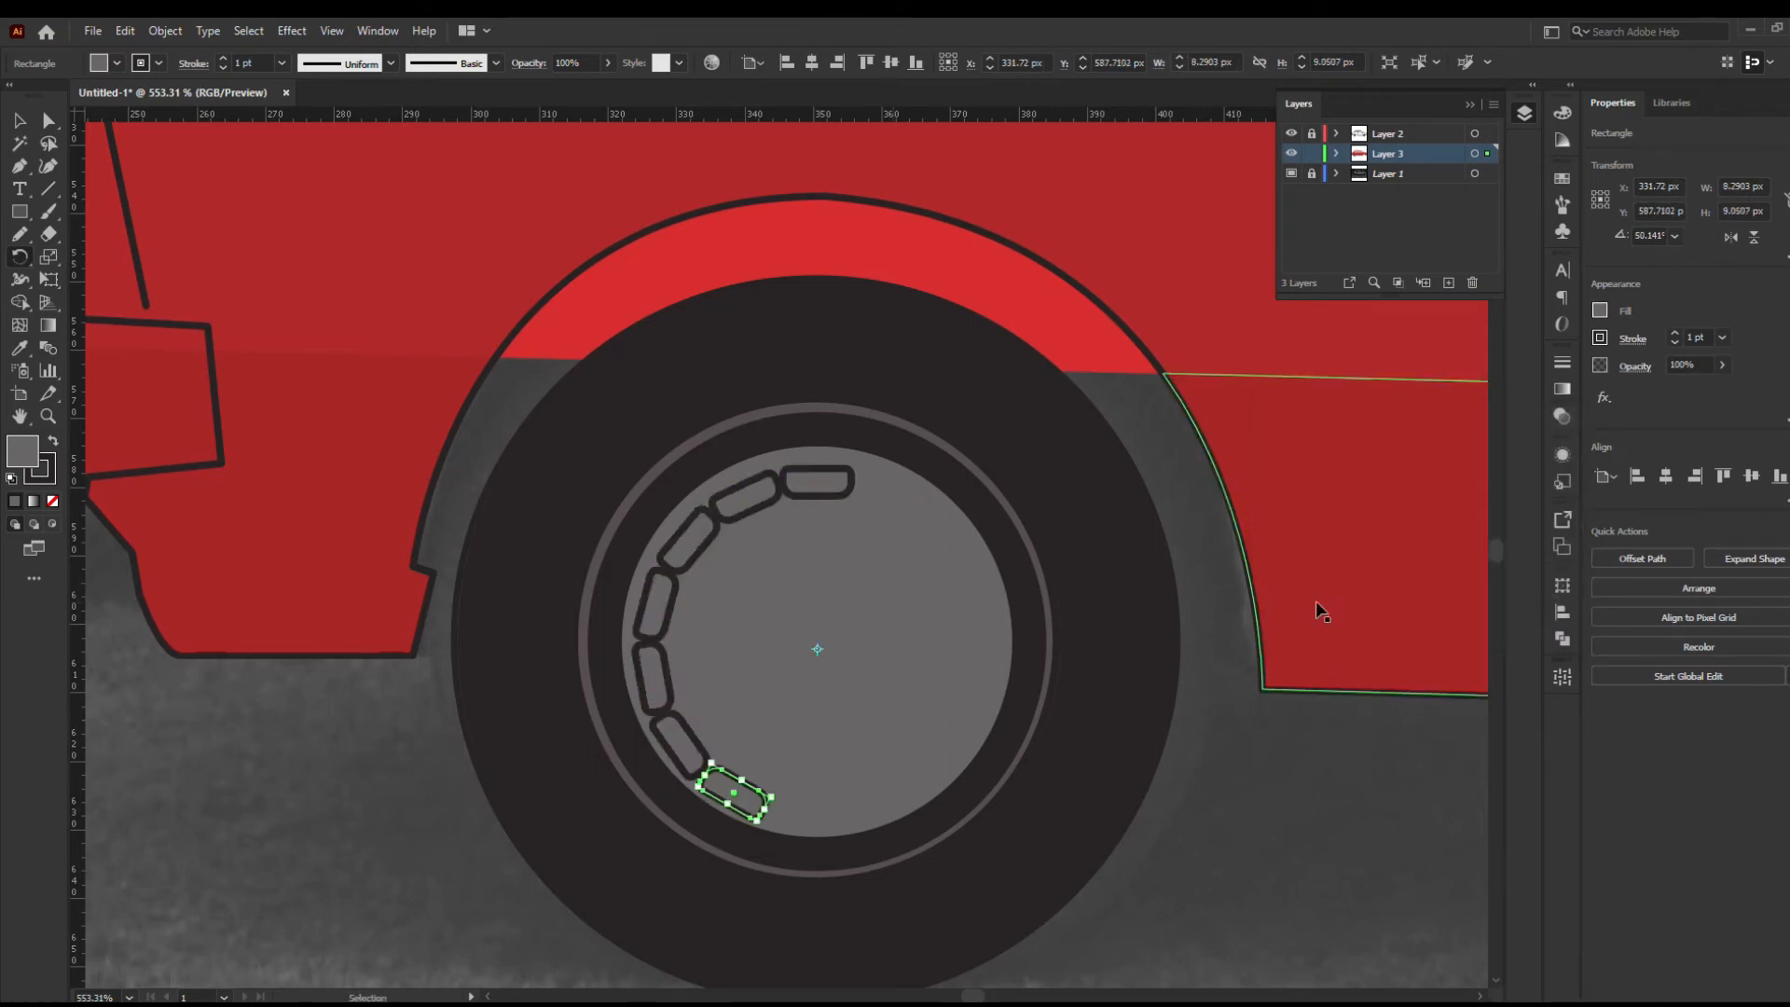
{"action": "key", "text": "ctrl+d"}
{"action": "key", "text": "ctrl+d"}
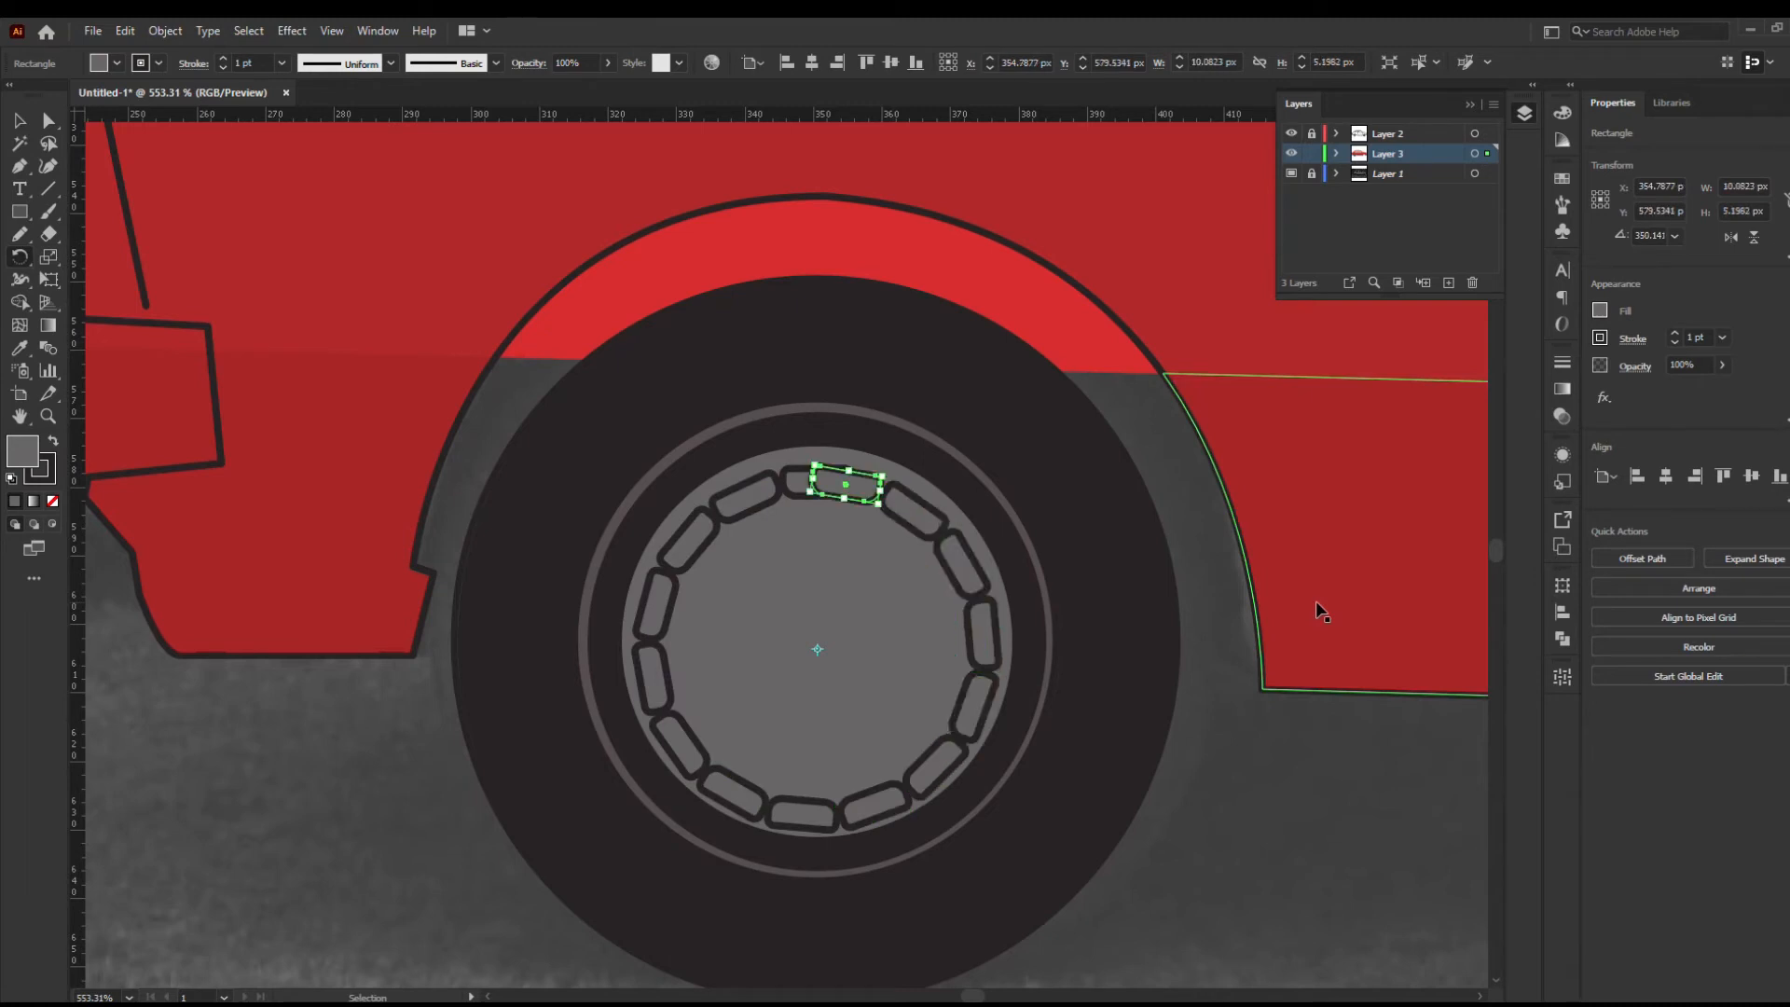
Remove the overlap at the top of the slot ring and adjust the neighboring slot to fill the gap
{"action": "key", "text": "v"}
{"action": "left_click", "coordinate": [1215, 718]}
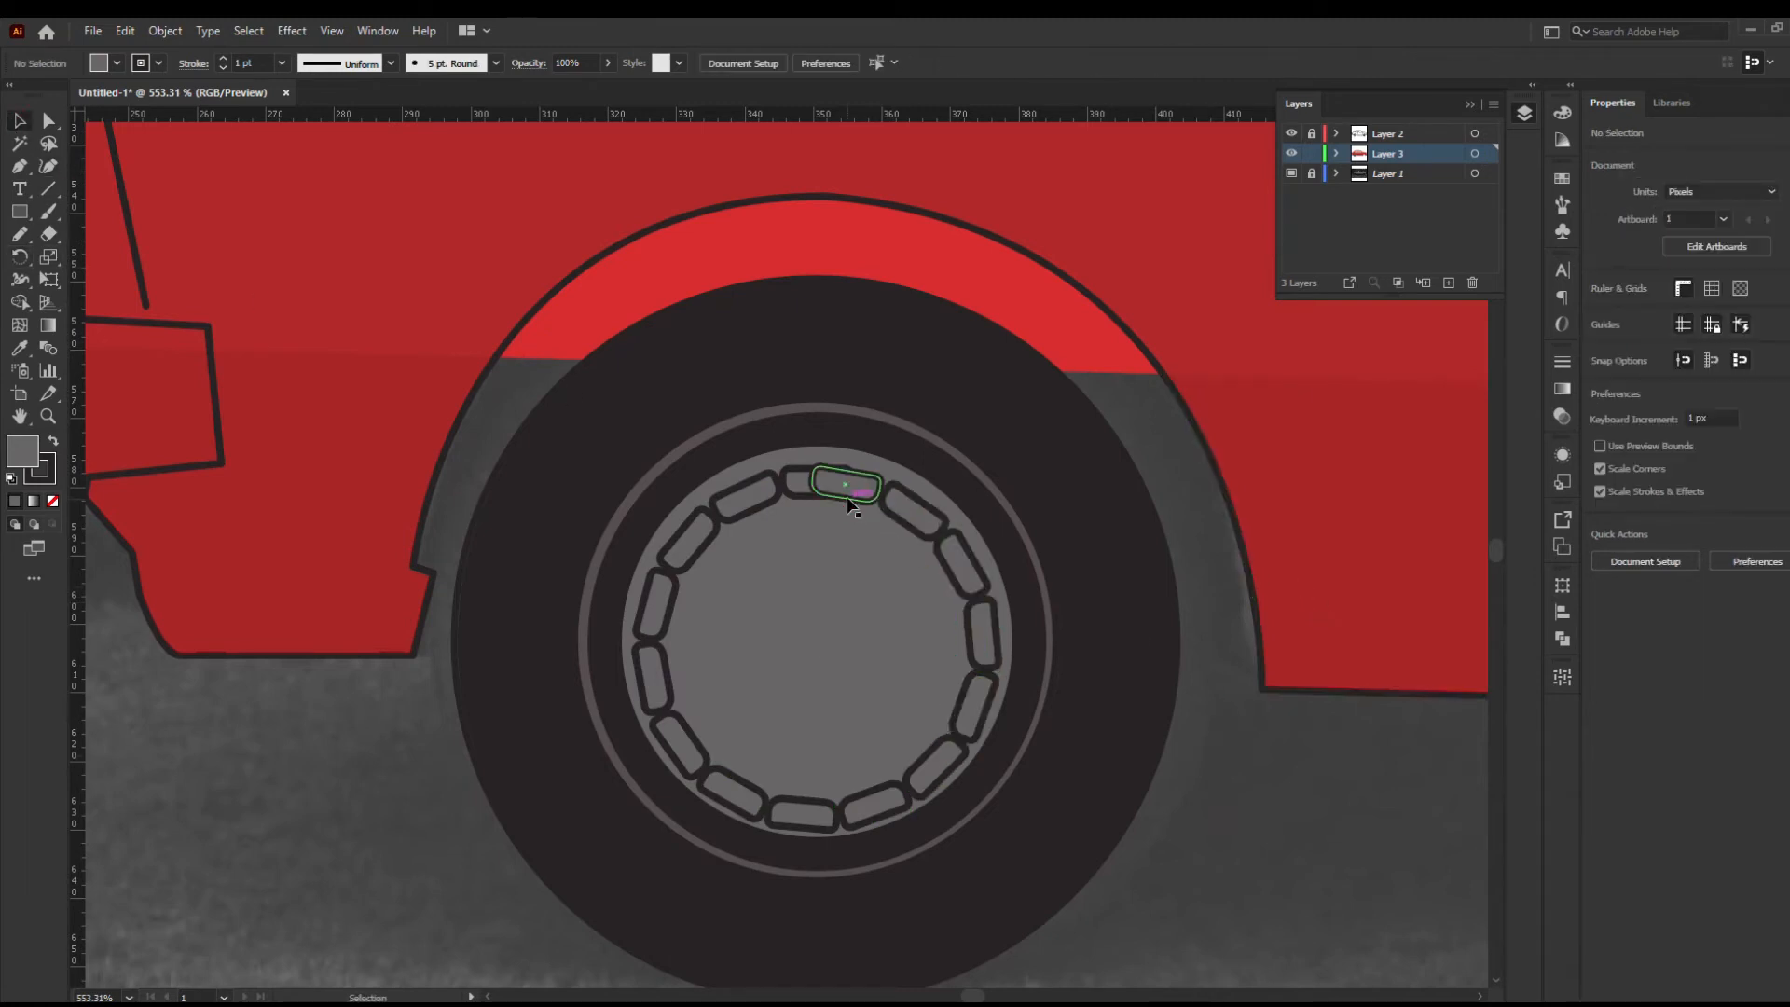
{"action": "left_click_drag", "start_coordinate": [849, 503], "coordinate": [887, 519]}
{"action": "left_click", "coordinate": [1154, 698]}
Draw a dark hub circle to the right of the rear wheel, with a 4 px dark circle just above it
{"action": "key", "text": "z"}
{"action": "left_click_drag", "start_coordinate": [1259, 751], "coordinate": [824, 736]}
{"action": "left_click_drag", "start_coordinate": [527, 708], "coordinate": [788, 670]}
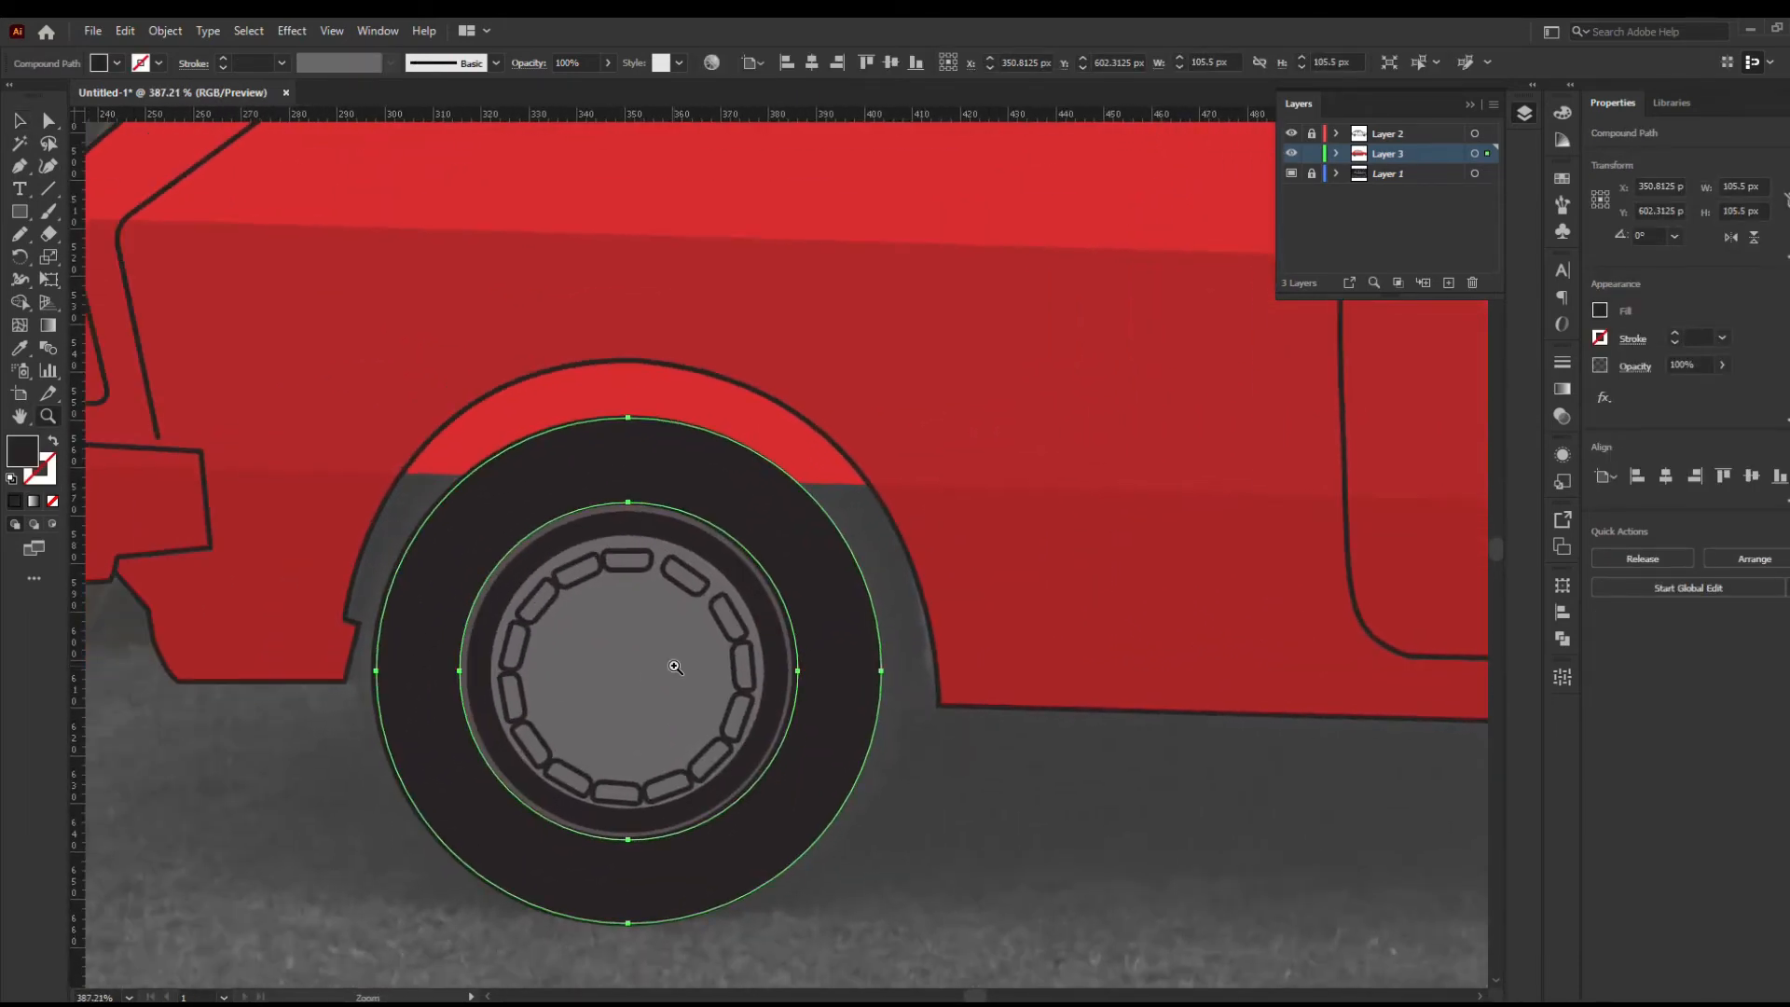
{"action": "key", "text": "l"}
{"action": "mouse_move", "coordinate": [956, 784]}
{"action": "left_mouse_down"}
{"action": "mouse_move", "coordinate": [1053, 881]}
{"action": "mouse_move", "coordinate": [1015, 707]}
{"action": "mouse_move", "coordinate": [1007, 765]}
{"action": "left_mouse_up"}
{"action": "key", "text": "v"}
{"action": "left_click", "coordinate": [1018, 739]}
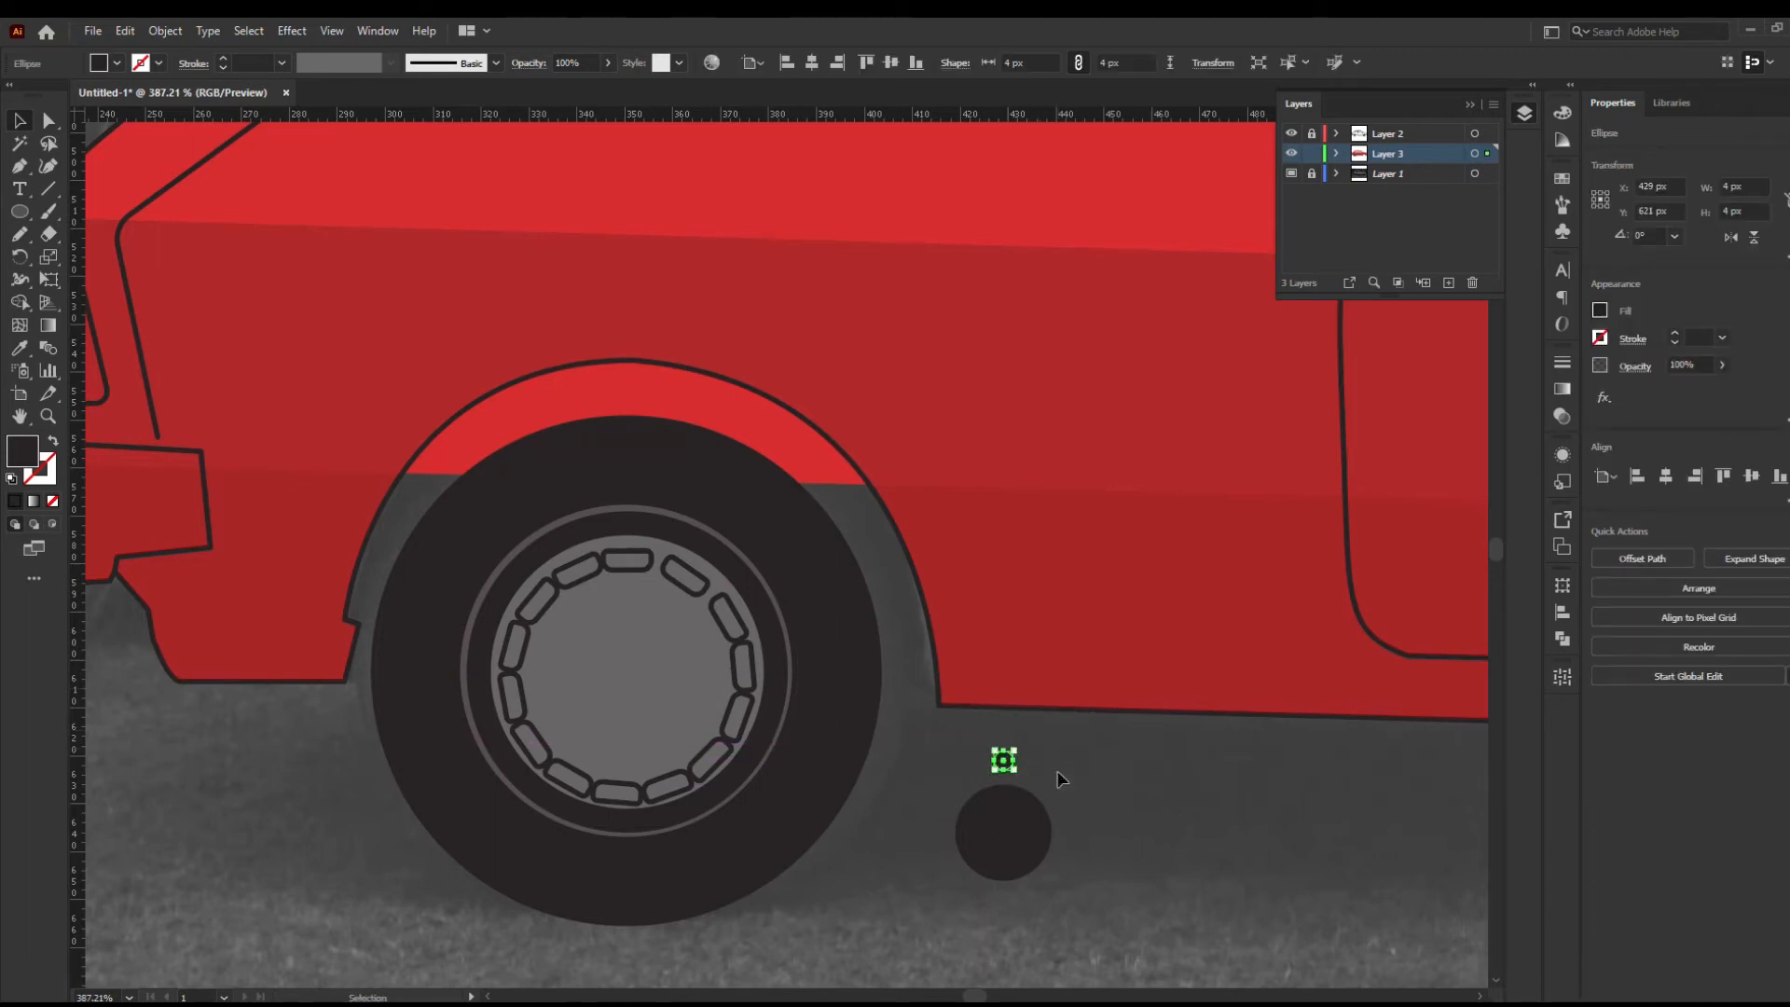
Make a copy of the 4 px circle rotated 25° about the hub circle's center
{"action": "key", "text": "r"}
{"action": "left_click", "coordinate": [1004, 828], "text": "alt"}
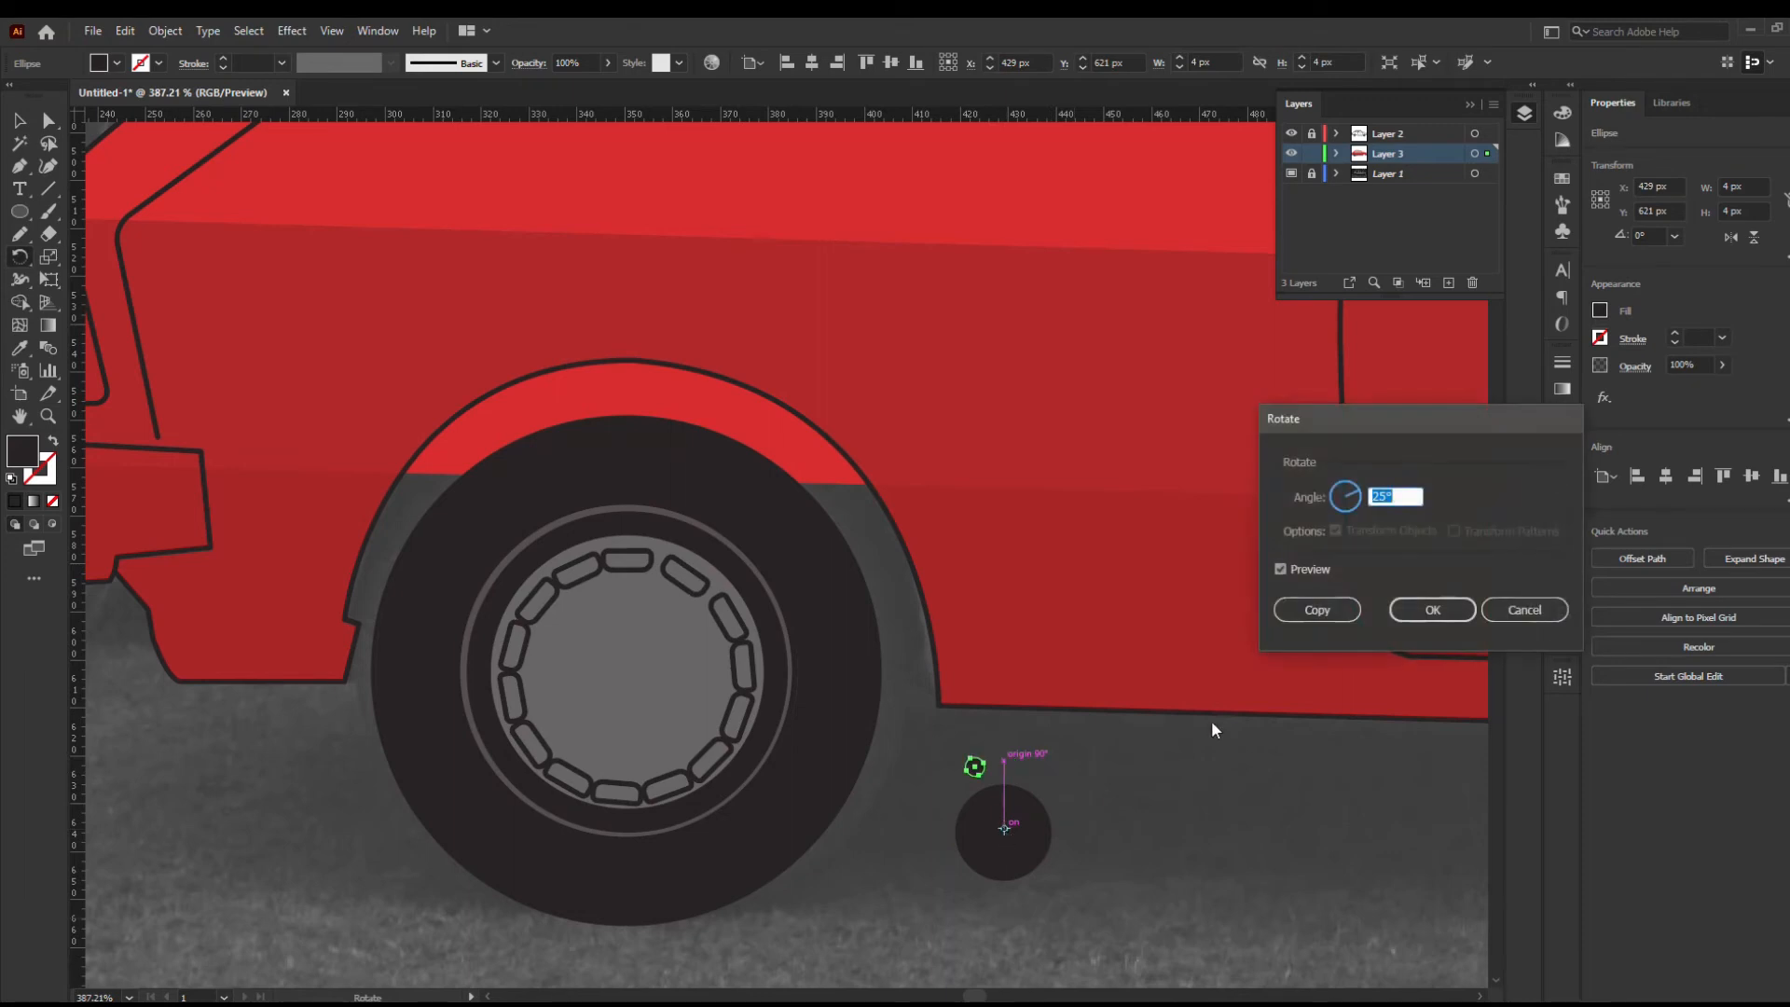
{"action": "type", "text": "15"}
{"action": "left_click", "coordinate": [1323, 606]}
Repeat the rotated dot copy until a full ring of dots surrounds the hub circle
{"action": "key", "text": "ctrl+d"}
{"action": "key", "text": "ctrl+d"}
{"action": "key", "text": "ctrl+d"}
{"action": "key", "text": "ctrl+d"}
{"action": "key", "text": "ctrl+d"}
{"action": "key", "text": "ctrl+d"}
{"action": "key", "text": "ctrl+d"}
{"action": "key", "text": "ctrl+d"}
{"action": "key", "text": "ctrl+d"}
{"action": "key", "text": "ctrl+d"}
{"action": "key", "text": "ctrl+d"}
{"action": "key", "text": "ctrl+d"}
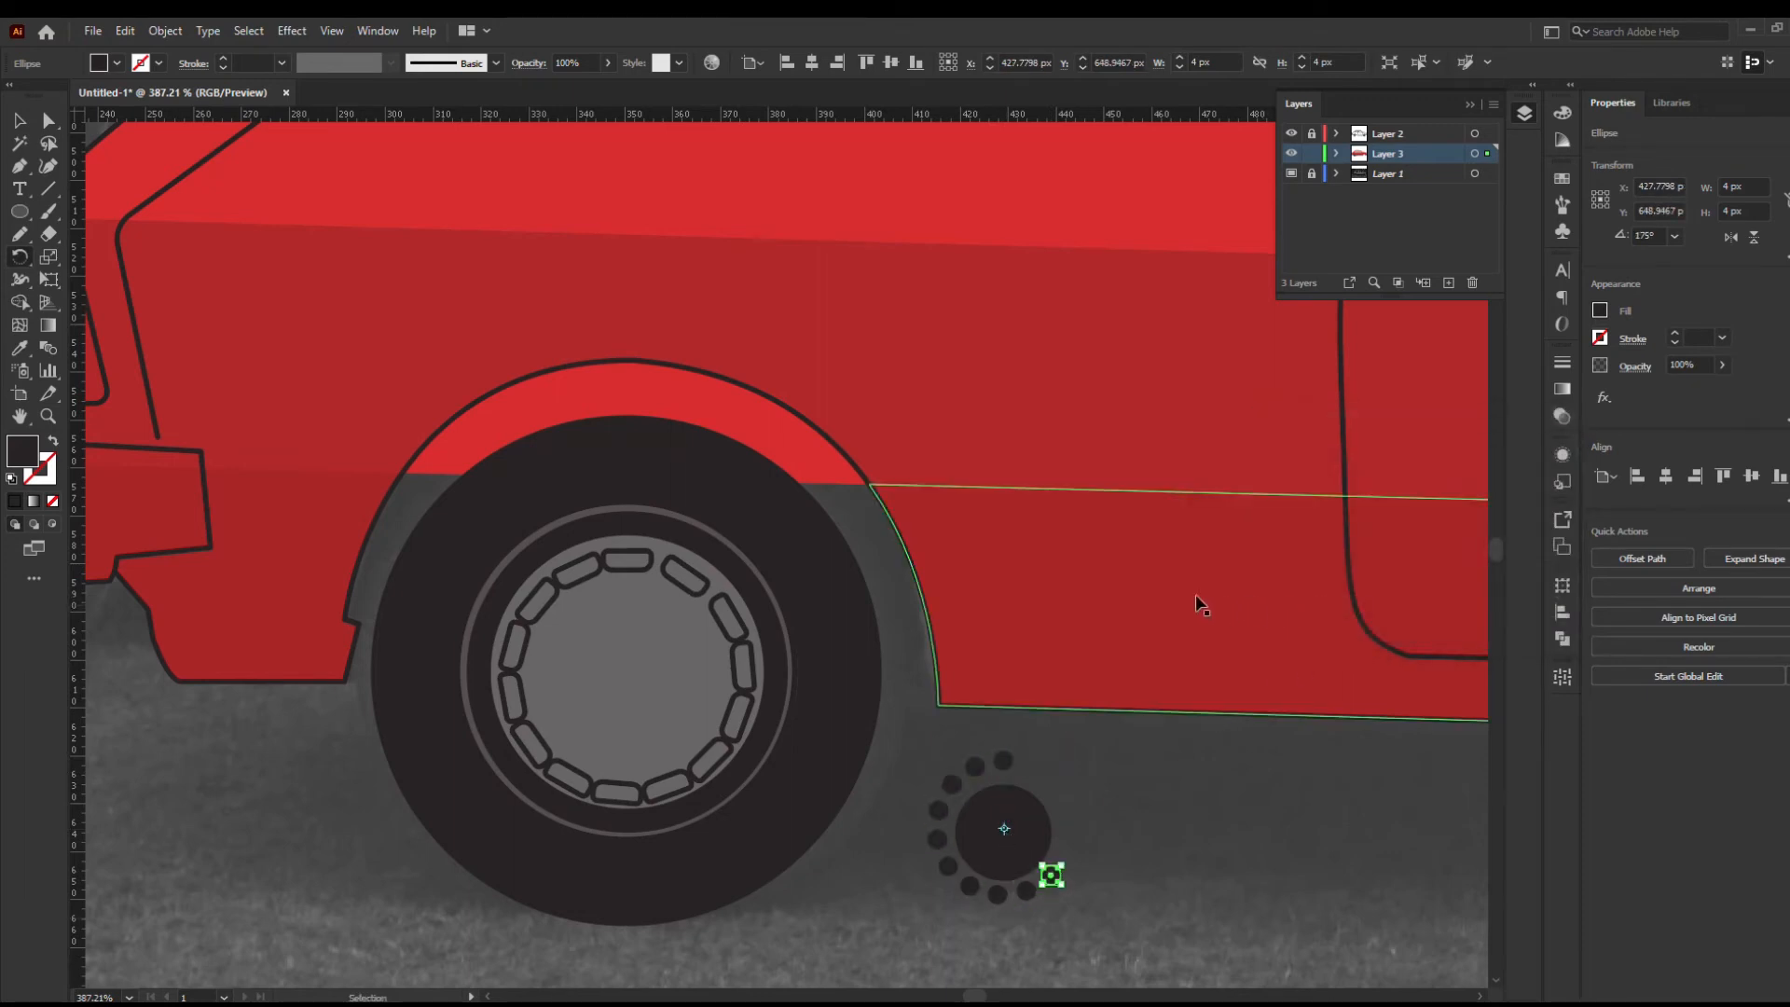
{"action": "key", "text": "v"}
{"action": "left_click", "coordinate": [1158, 747]}
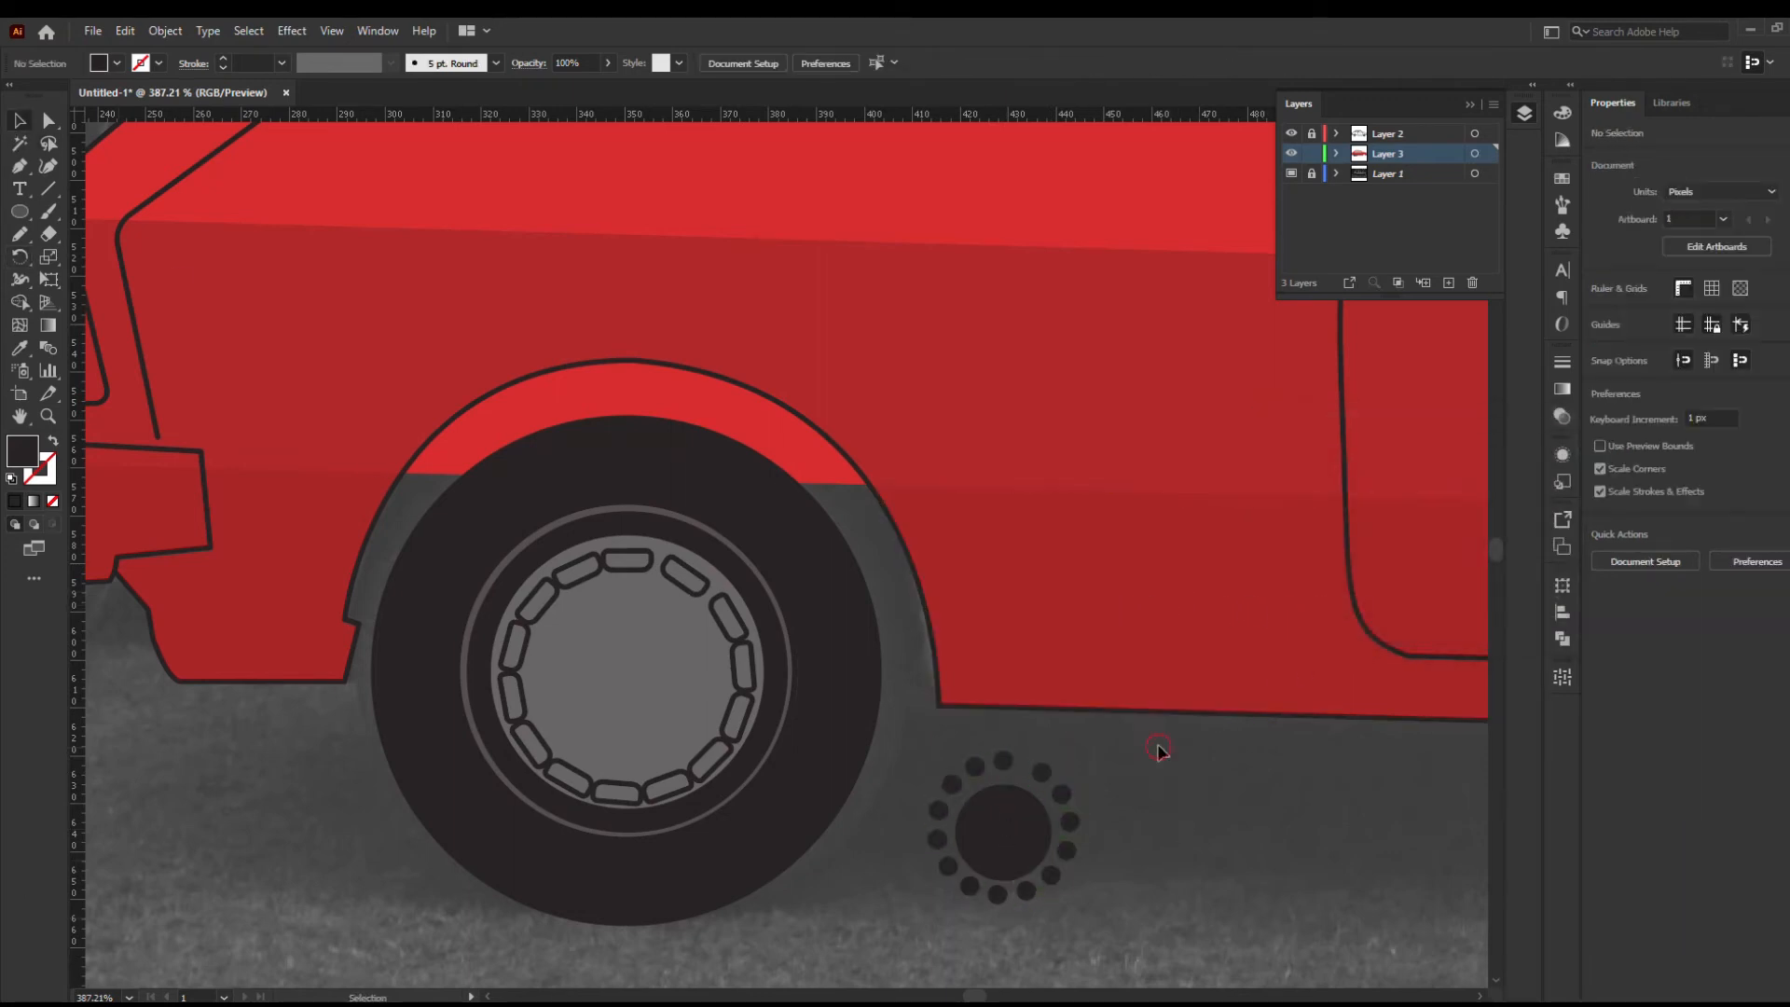
Select the hub circle with its ring of dots and place them at the center of the rear wheel
{"action": "left_click_drag", "start_coordinate": [1158, 747], "coordinate": [765, 903]}
{"action": "left_click", "coordinate": [1113, 906]}
{"action": "left_click_drag", "start_coordinate": [881, 912], "coordinate": [916, 940]}
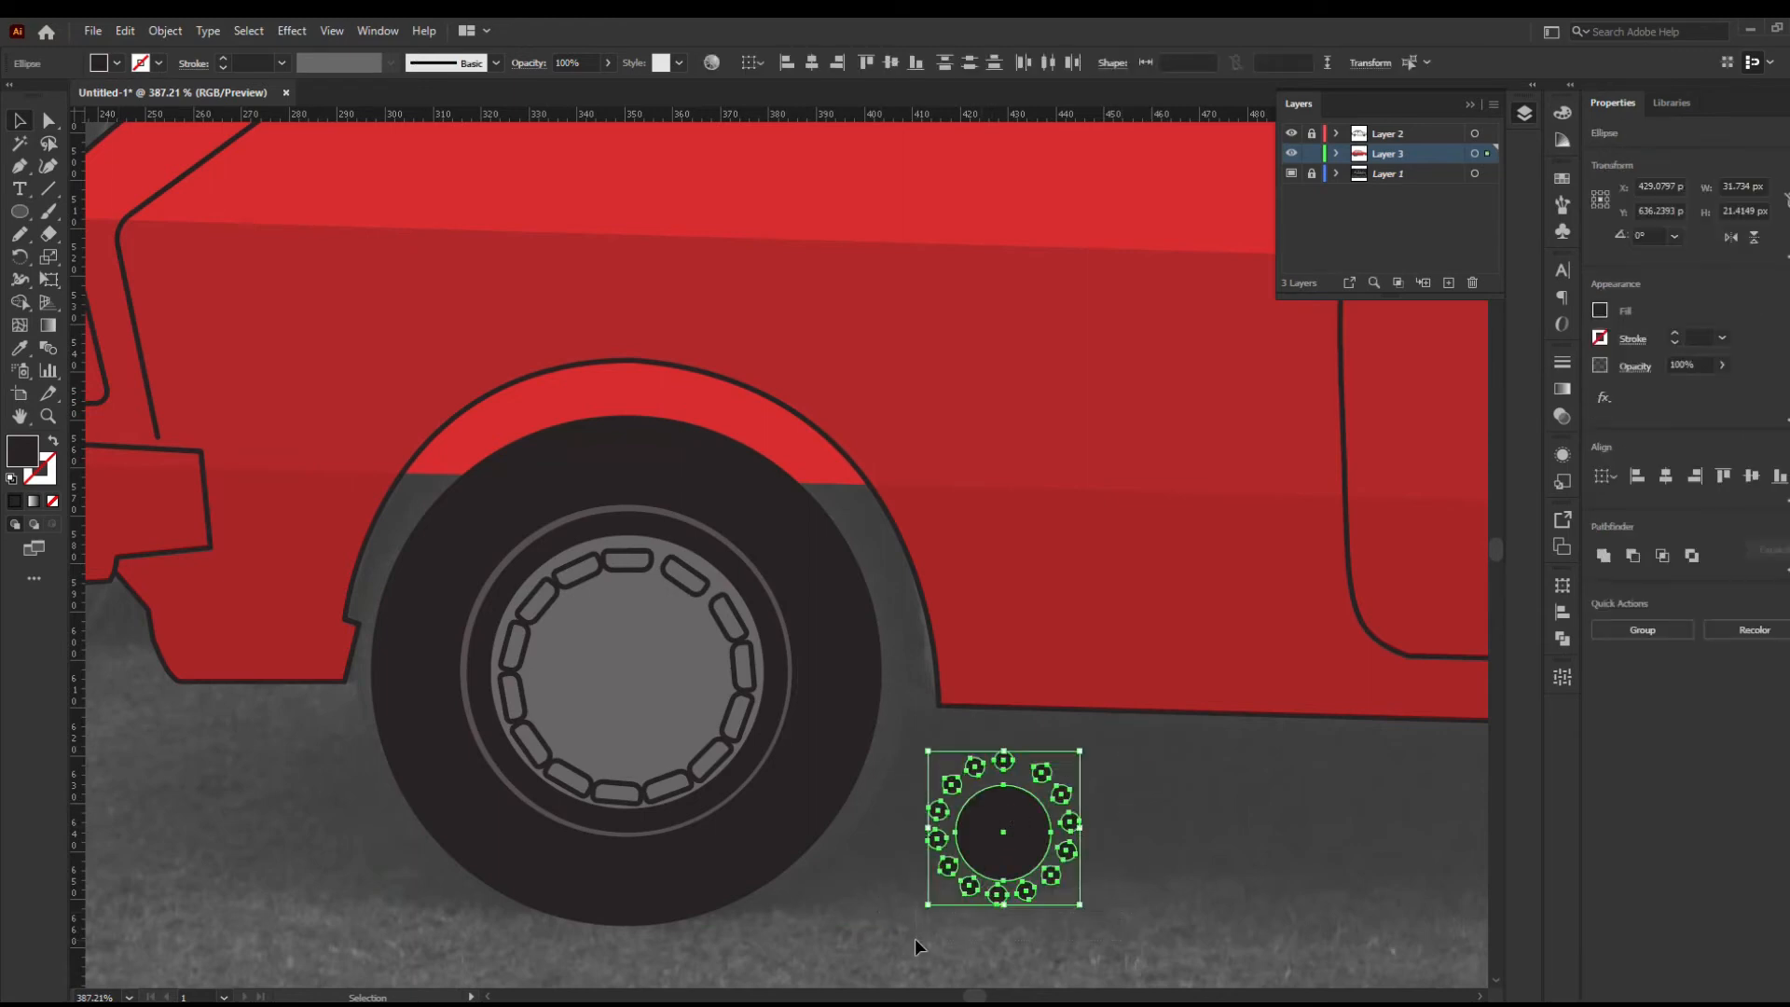
{"action": "left_click_drag", "start_coordinate": [930, 752], "coordinate": [981, 839]}
{"action": "left_click_drag", "start_coordinate": [648, 718], "coordinate": [709, 748]}
{"action": "left_click", "coordinate": [1026, 899]}
Select all wheel slots sharing the same appearance and swap their fill and stroke colors
{"action": "key", "text": "z"}
{"action": "left_click_drag", "start_coordinate": [939, 749], "coordinate": [634, 740]}
{"action": "left_click_drag", "start_coordinate": [1107, 822], "coordinate": [784, 793]}
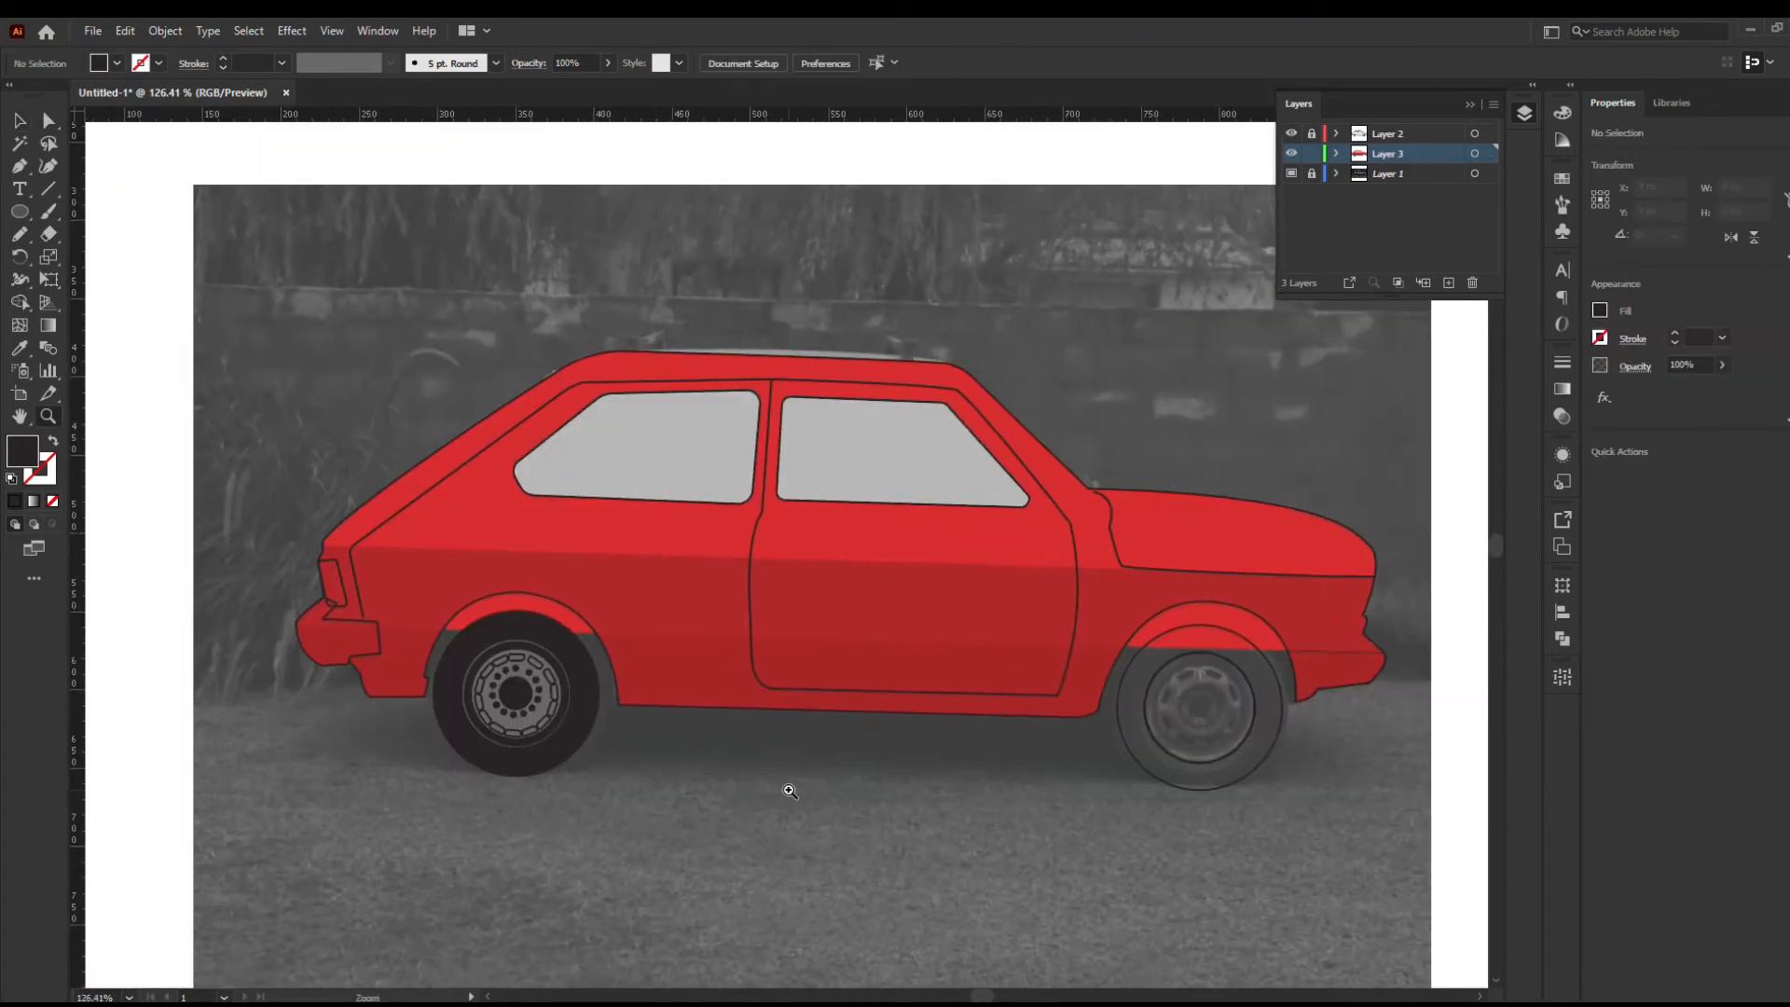
{"action": "left_click_drag", "start_coordinate": [645, 761], "coordinate": [798, 751]}
{"action": "left_click_drag", "start_coordinate": [395, 715], "coordinate": [723, 743]}
{"action": "key", "text": "v"}
{"action": "left_click", "coordinate": [607, 718]}
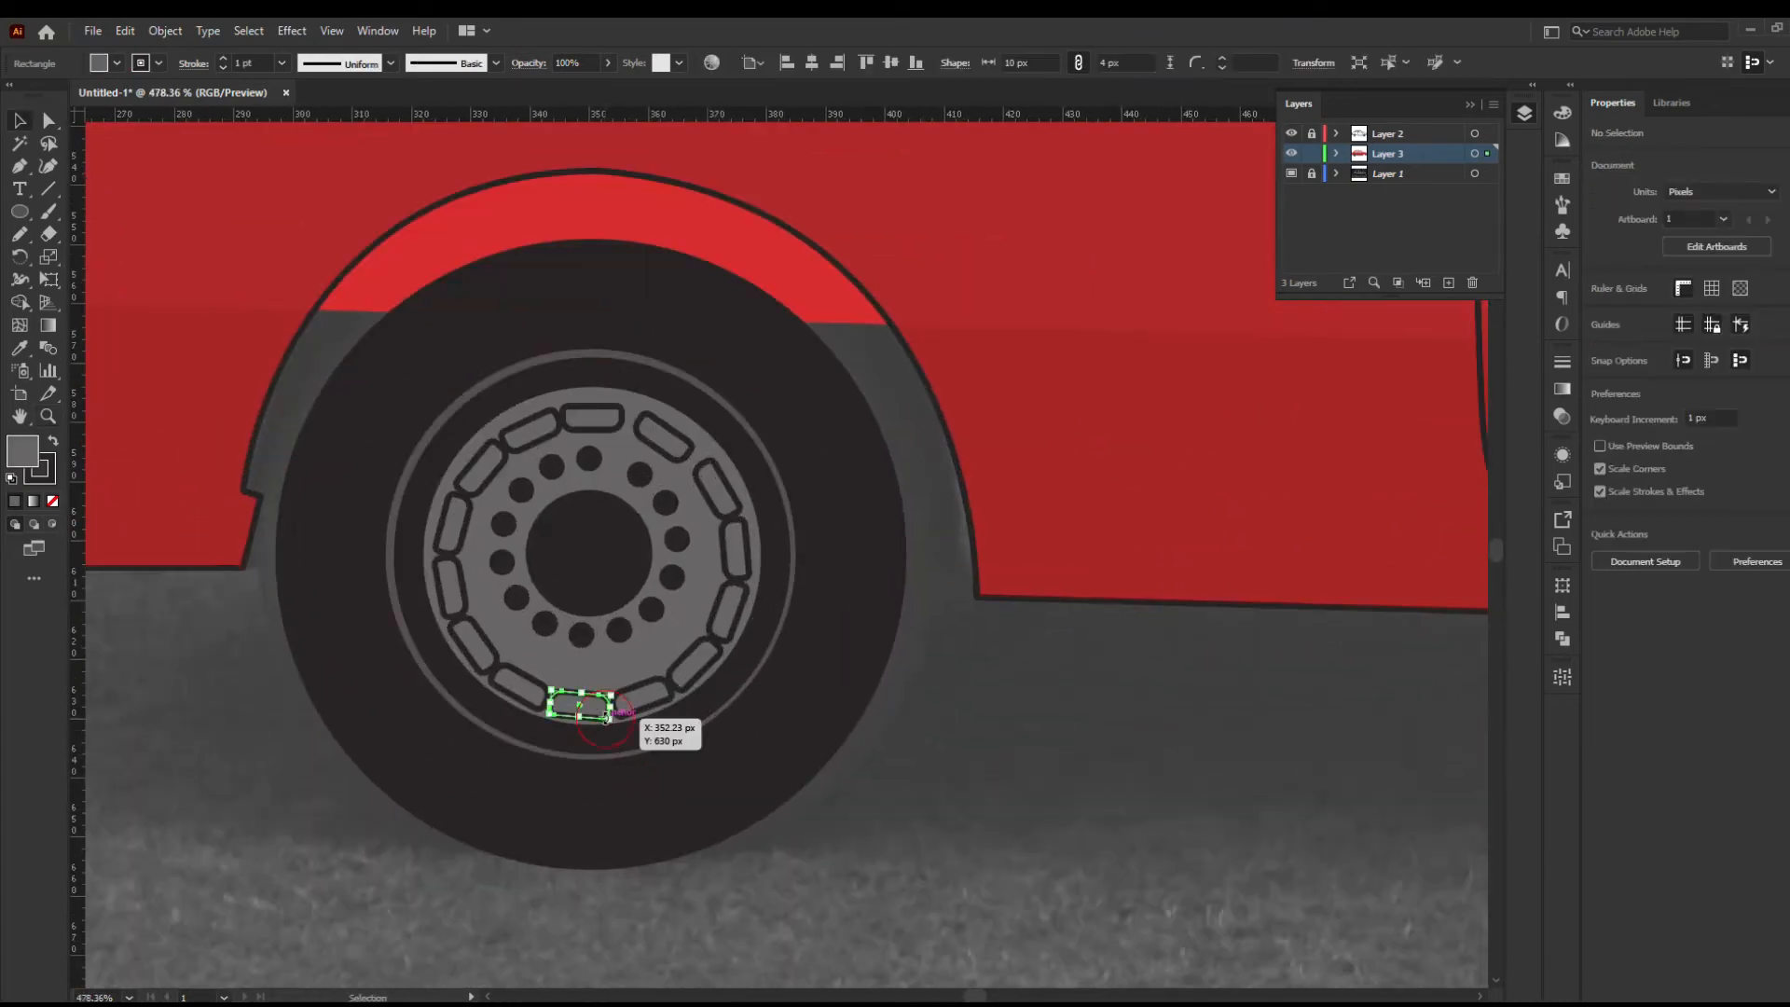
{"action": "left_click", "coordinate": [248, 30]}
{"action": "mouse_move", "coordinate": [291, 199]}
{"action": "left_click", "coordinate": [523, 218]}
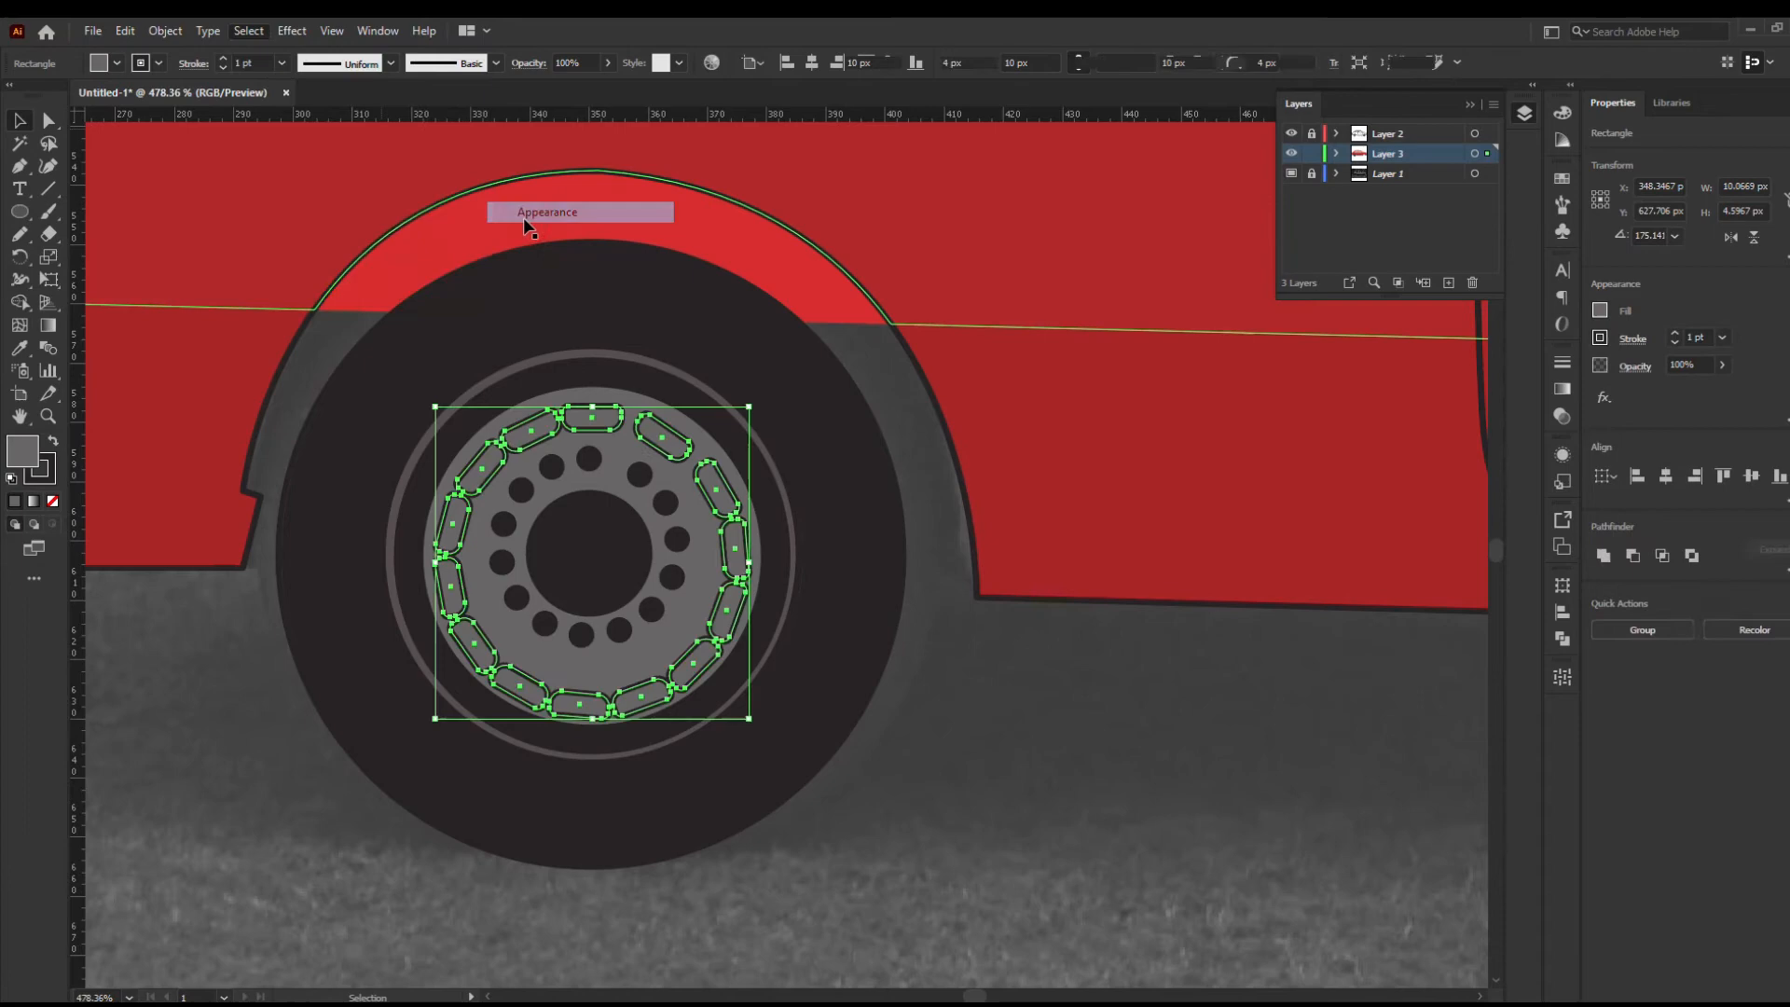
{"action": "left_click", "coordinate": [53, 441]}
{"action": "left_click", "coordinate": [914, 690]}
Delete the bright red arch-shaped fill above the rear wheel
{"action": "key", "text": "z"}
{"action": "left_click_drag", "start_coordinate": [878, 656], "coordinate": [578, 658]}
{"action": "left_click_drag", "start_coordinate": [948, 657], "coordinate": [636, 654]}
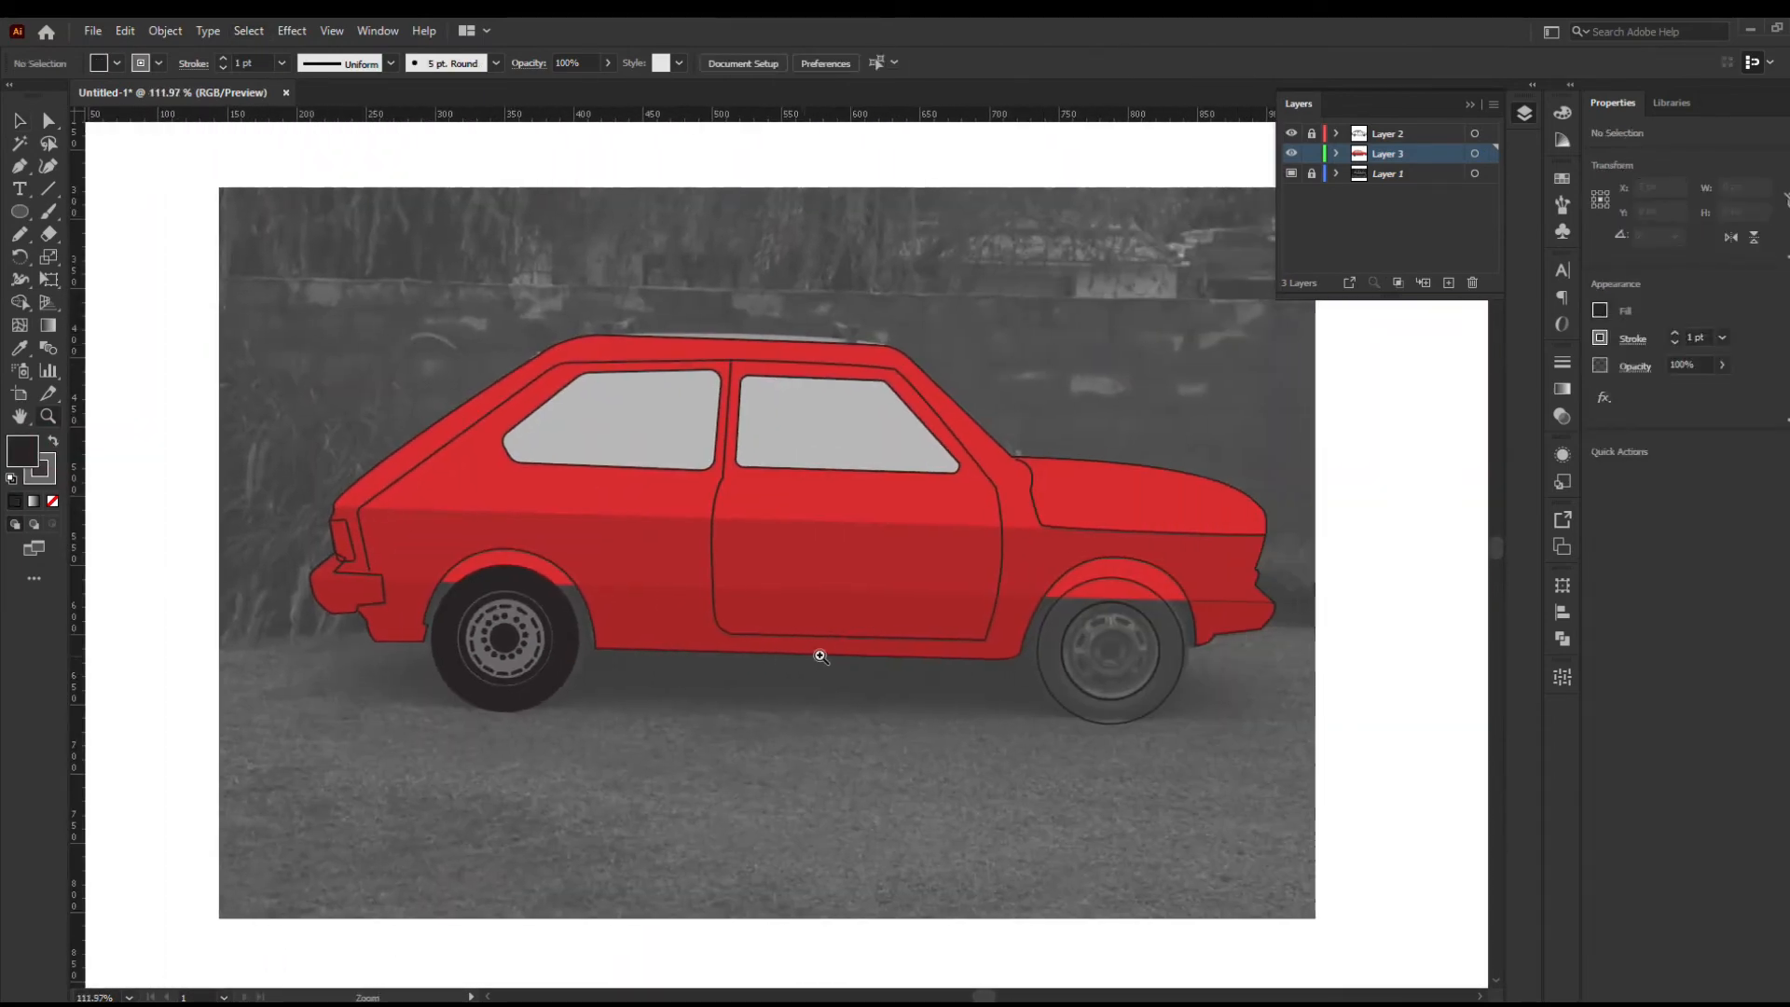
{"action": "left_click", "coordinate": [542, 566]}
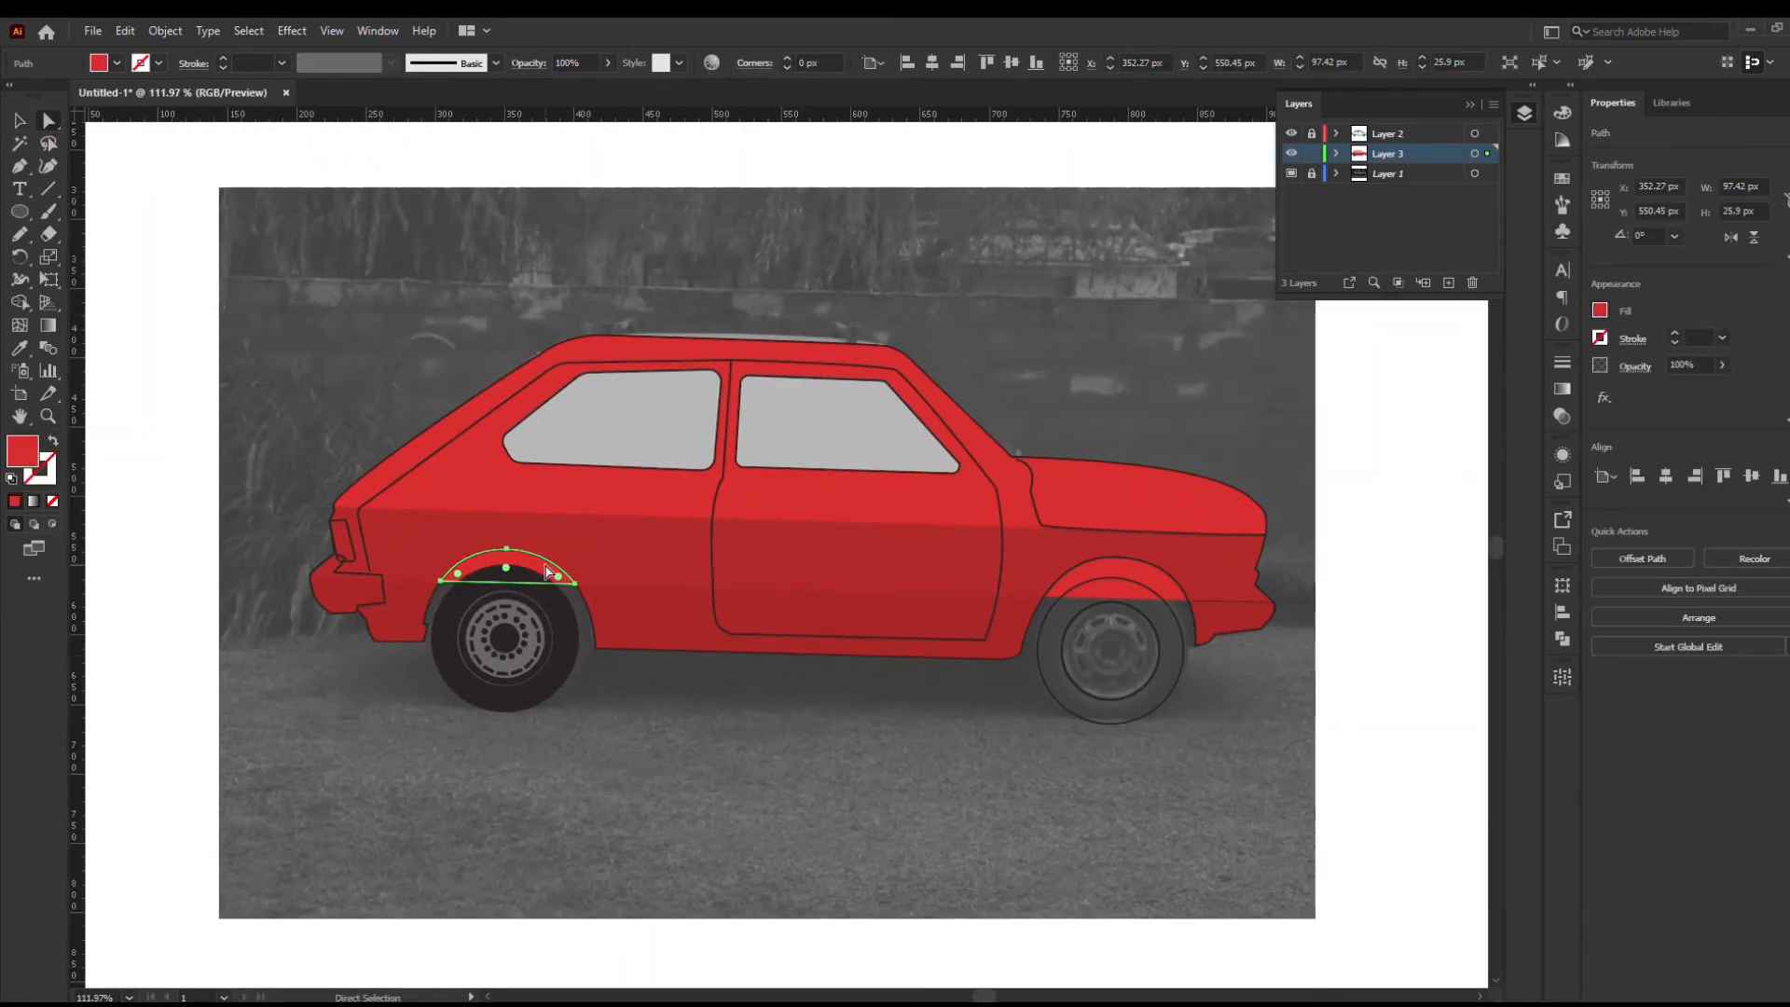
{"action": "key", "text": "Delete"}
Try swapping the fill and stroke of the rear wheel's grey disc, and undo the swap
{"action": "left_click", "coordinate": [20, 121]}
{"action": "left_click_drag", "start_coordinate": [592, 716], "coordinate": [463, 582]}
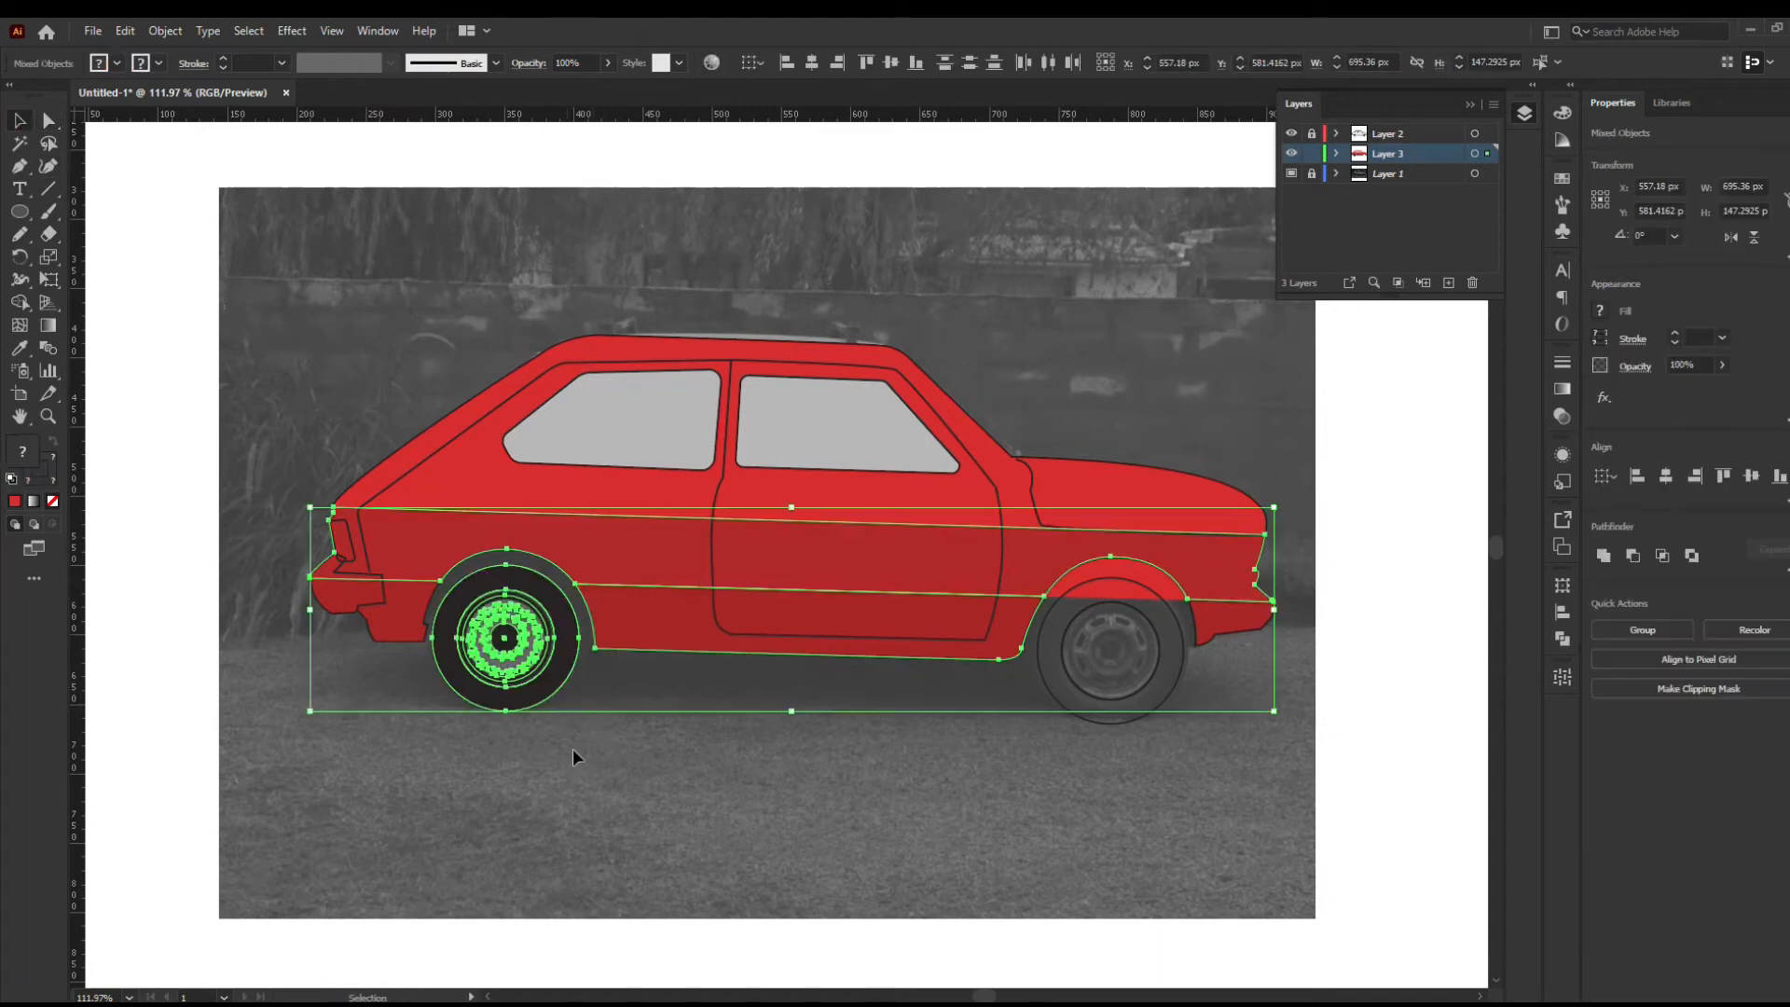
{"action": "left_click", "coordinate": [573, 747]}
{"action": "left_click", "coordinate": [538, 656]}
{"action": "left_click", "coordinate": [54, 441]}
{"action": "left_click", "coordinate": [317, 804]}
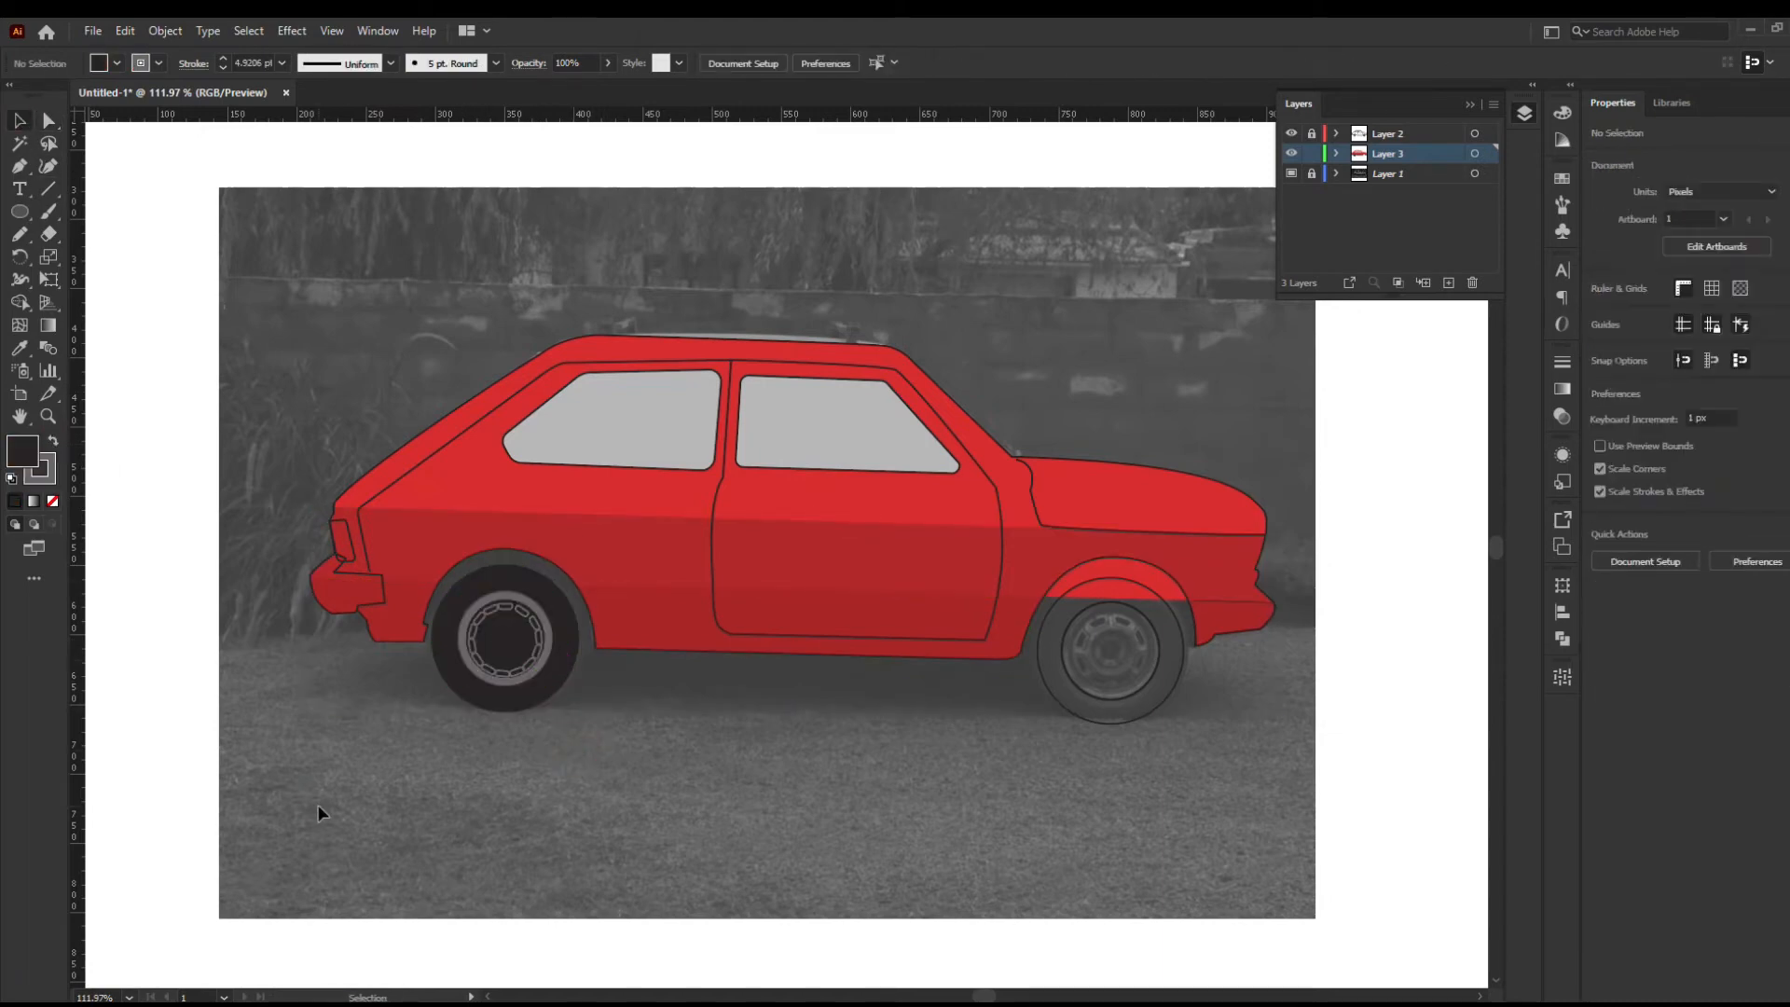
{"action": "key", "text": "ctrl+z"}
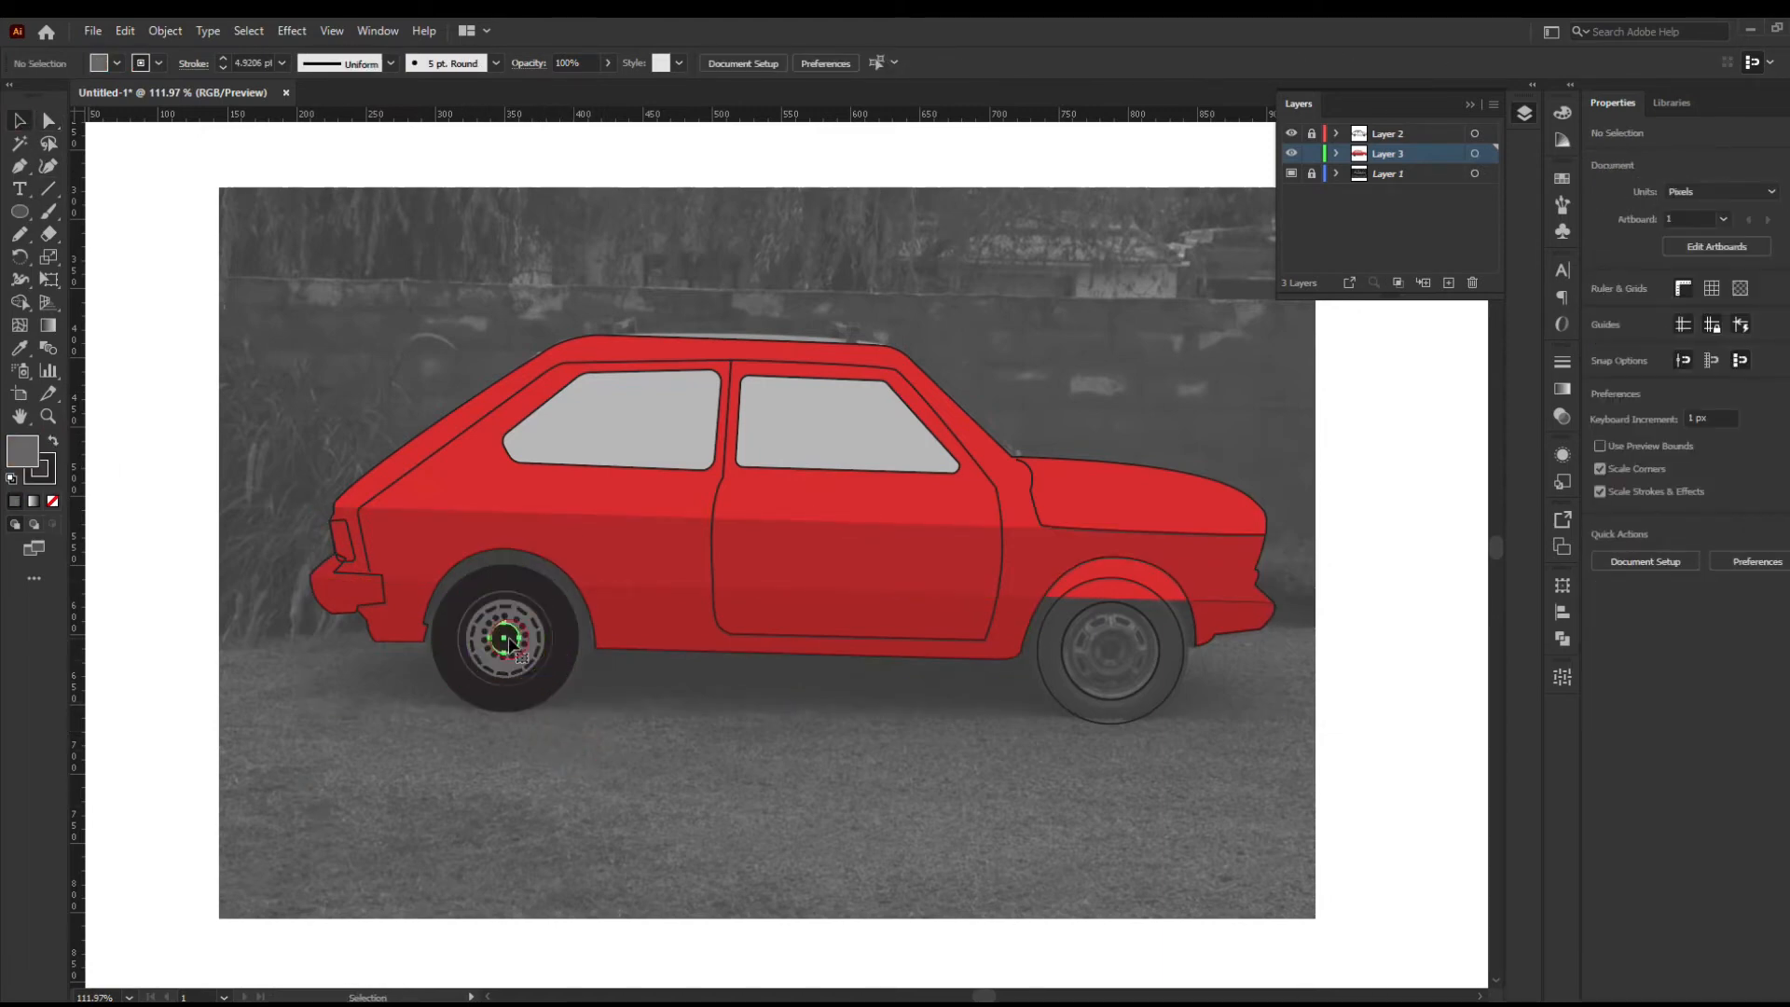
Try enlarging the rear wheel's central hub circle to about 179 px and changing its fill, and undo both
{"action": "left_click", "coordinate": [508, 641], "text": "shift"}
{"action": "left_click_drag", "start_coordinate": [521, 653], "coordinate": [630, 762]}
{"action": "double_click", "coordinate": [26, 458]}
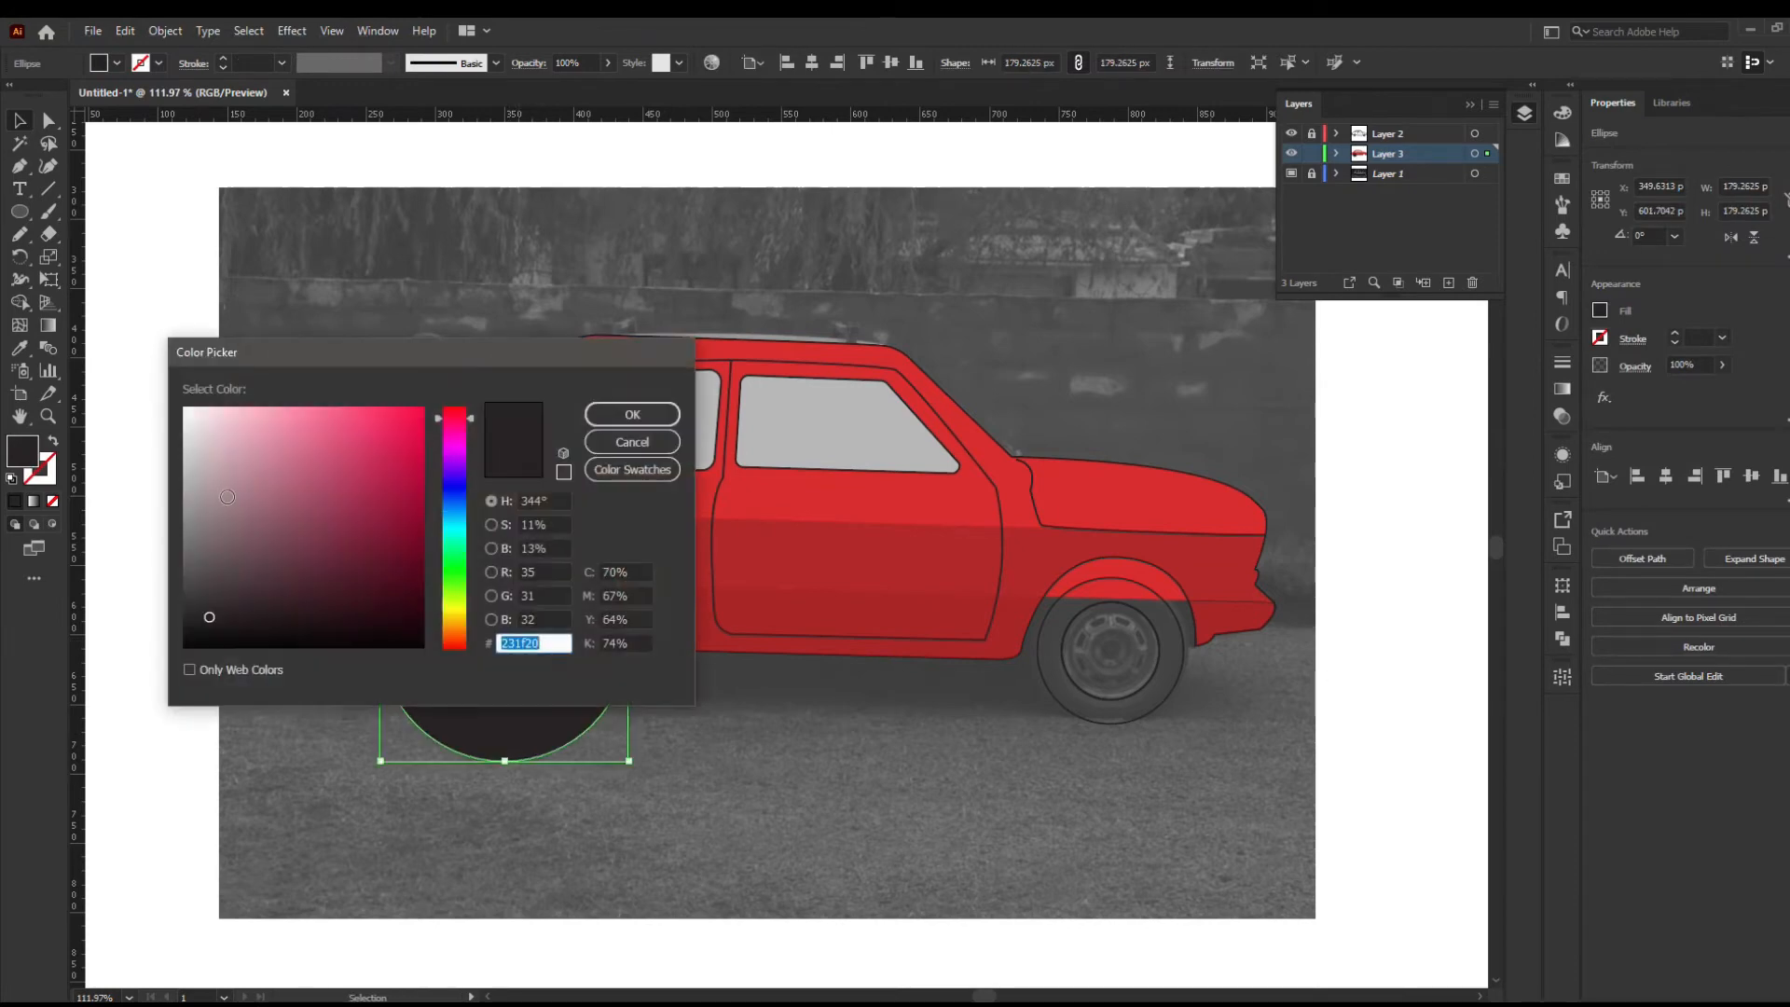
{"action": "left_click", "coordinate": [213, 487]}
{"action": "left_click", "coordinate": [632, 413]}
{"action": "key", "text": "ctrl+z"}
{"action": "key", "text": "ctrl+z"}
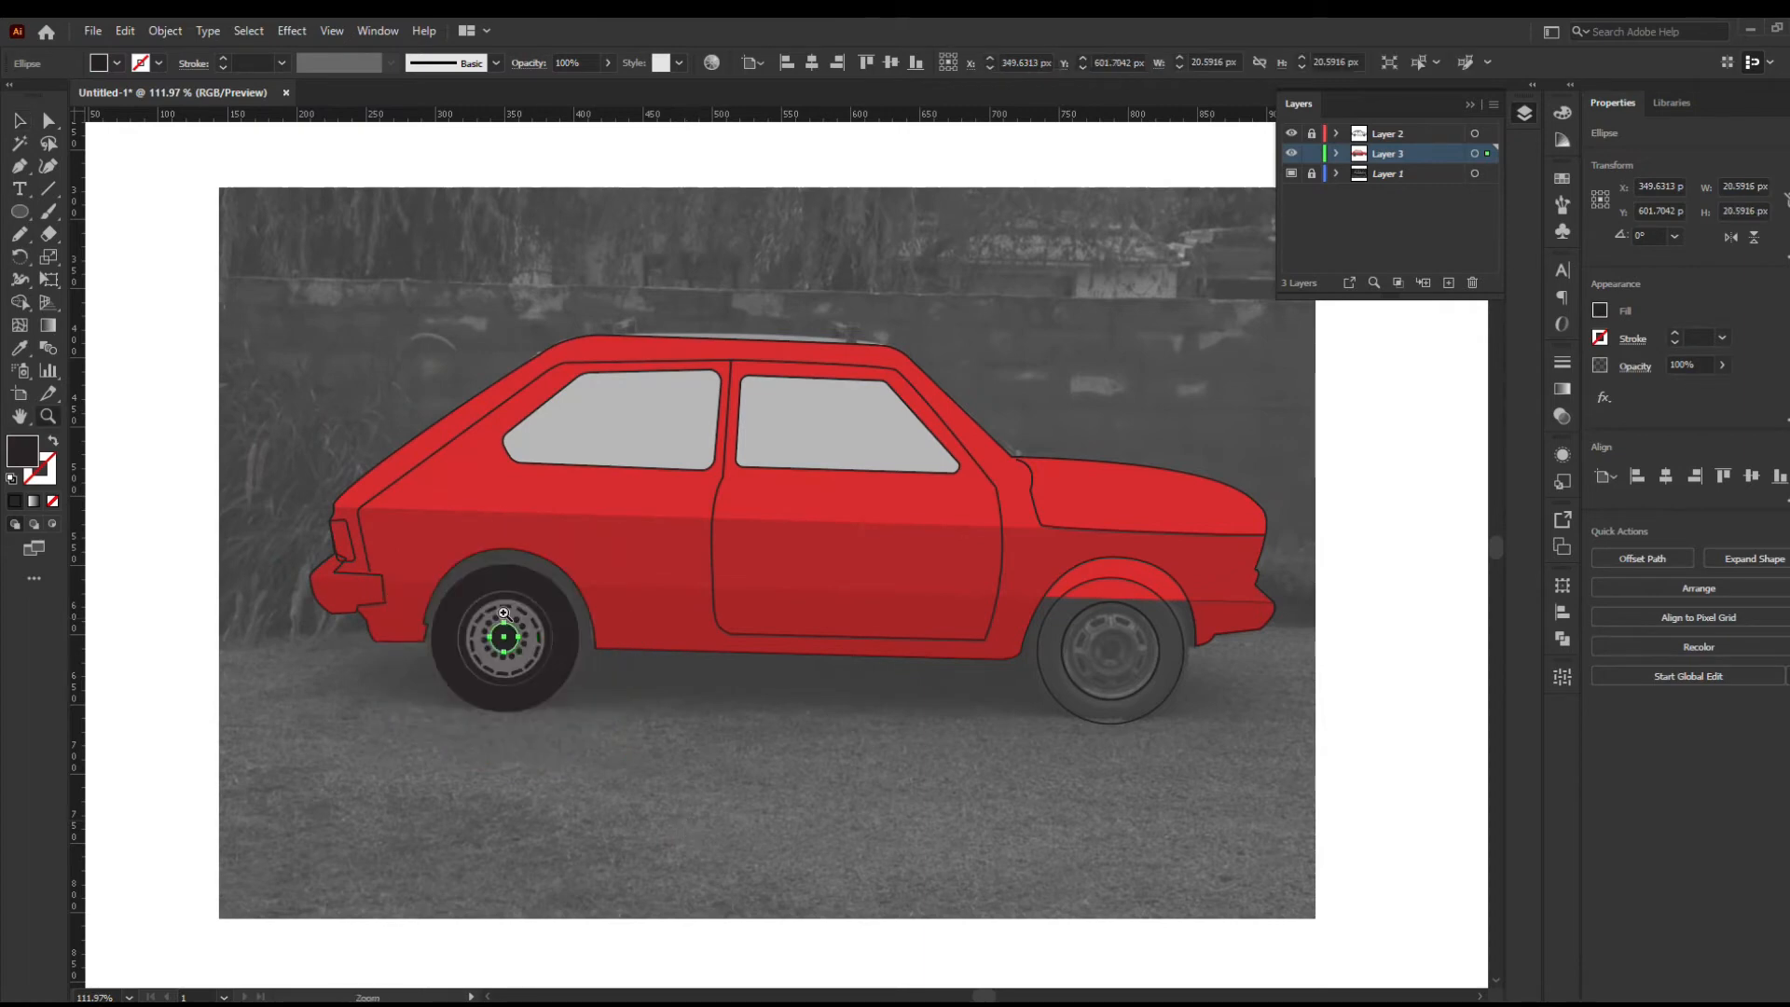
Enlarge the rear wheel's central hub circle to about 38.6 px and fill it with mauve grey 7a6c70 at 35% opacity
{"action": "scroll", "coordinate": [503, 612], "scroll_direction": "up", "scroll_amount": 5}
{"action": "left_click_drag", "start_coordinate": [570, 763], "coordinate": [615, 819]}
{"action": "double_click", "coordinate": [22, 452]}
{"action": "type", "text": "b8a8ad"}
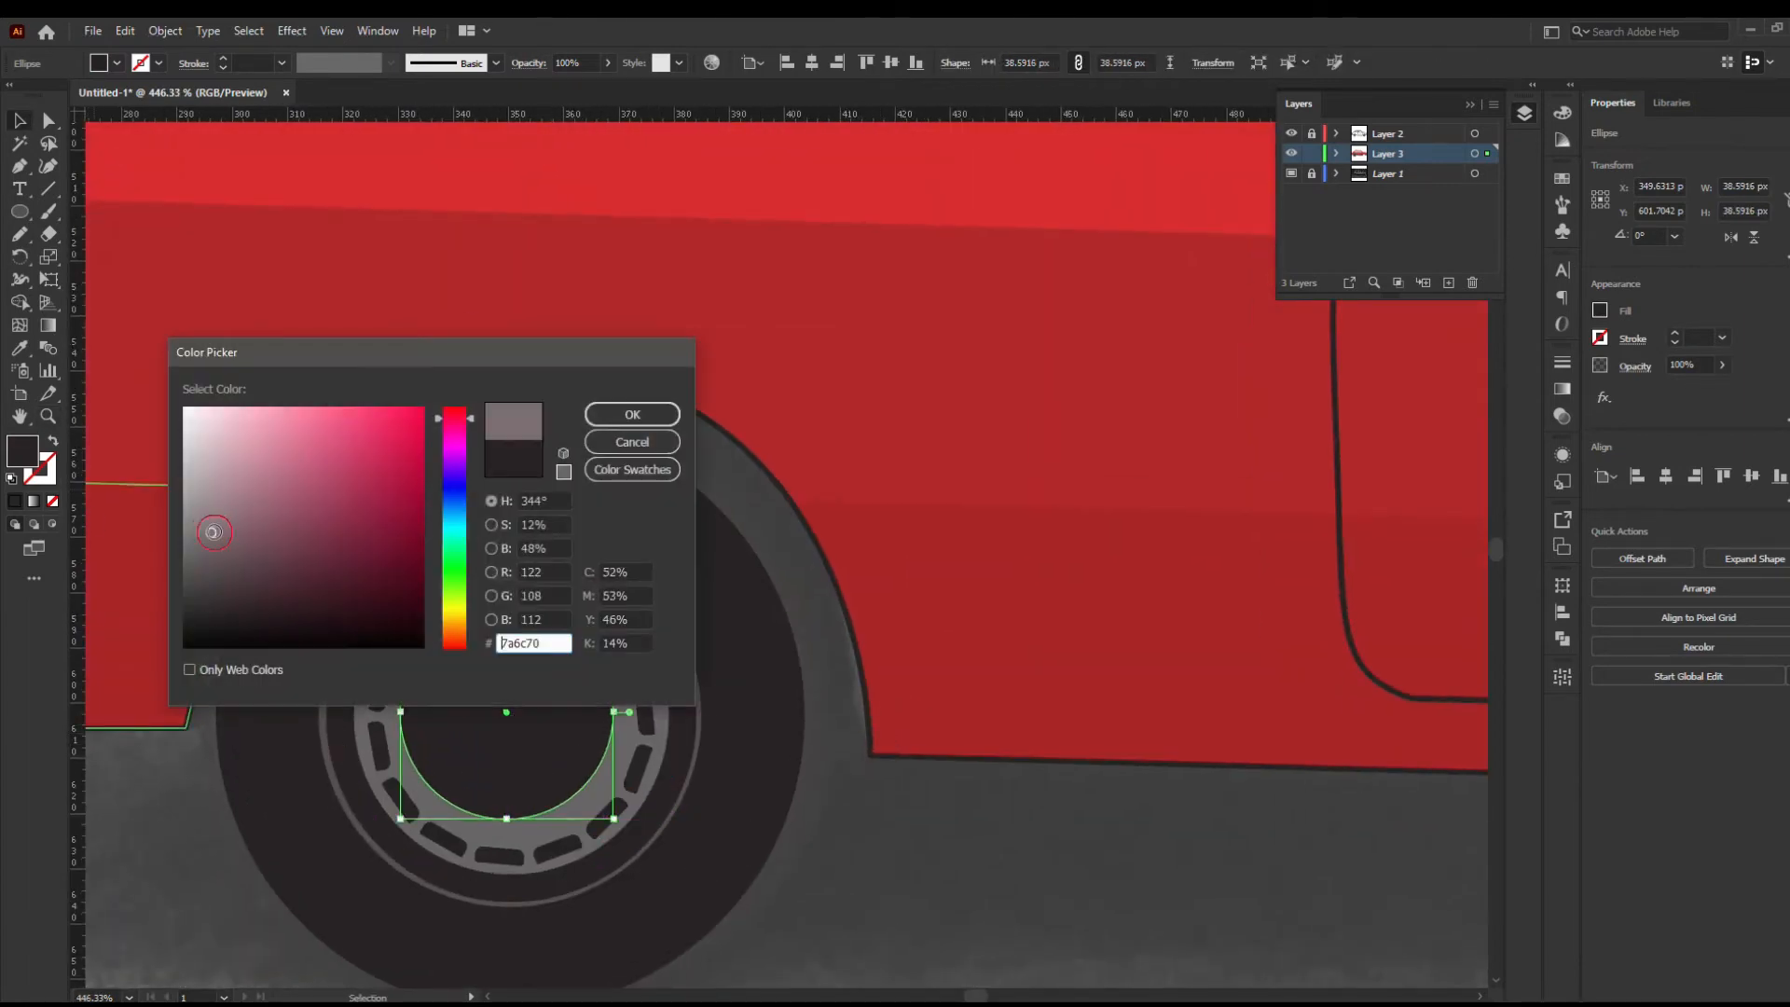
{"action": "left_click", "coordinate": [623, 414]}
{"action": "left_click", "coordinate": [561, 85]}
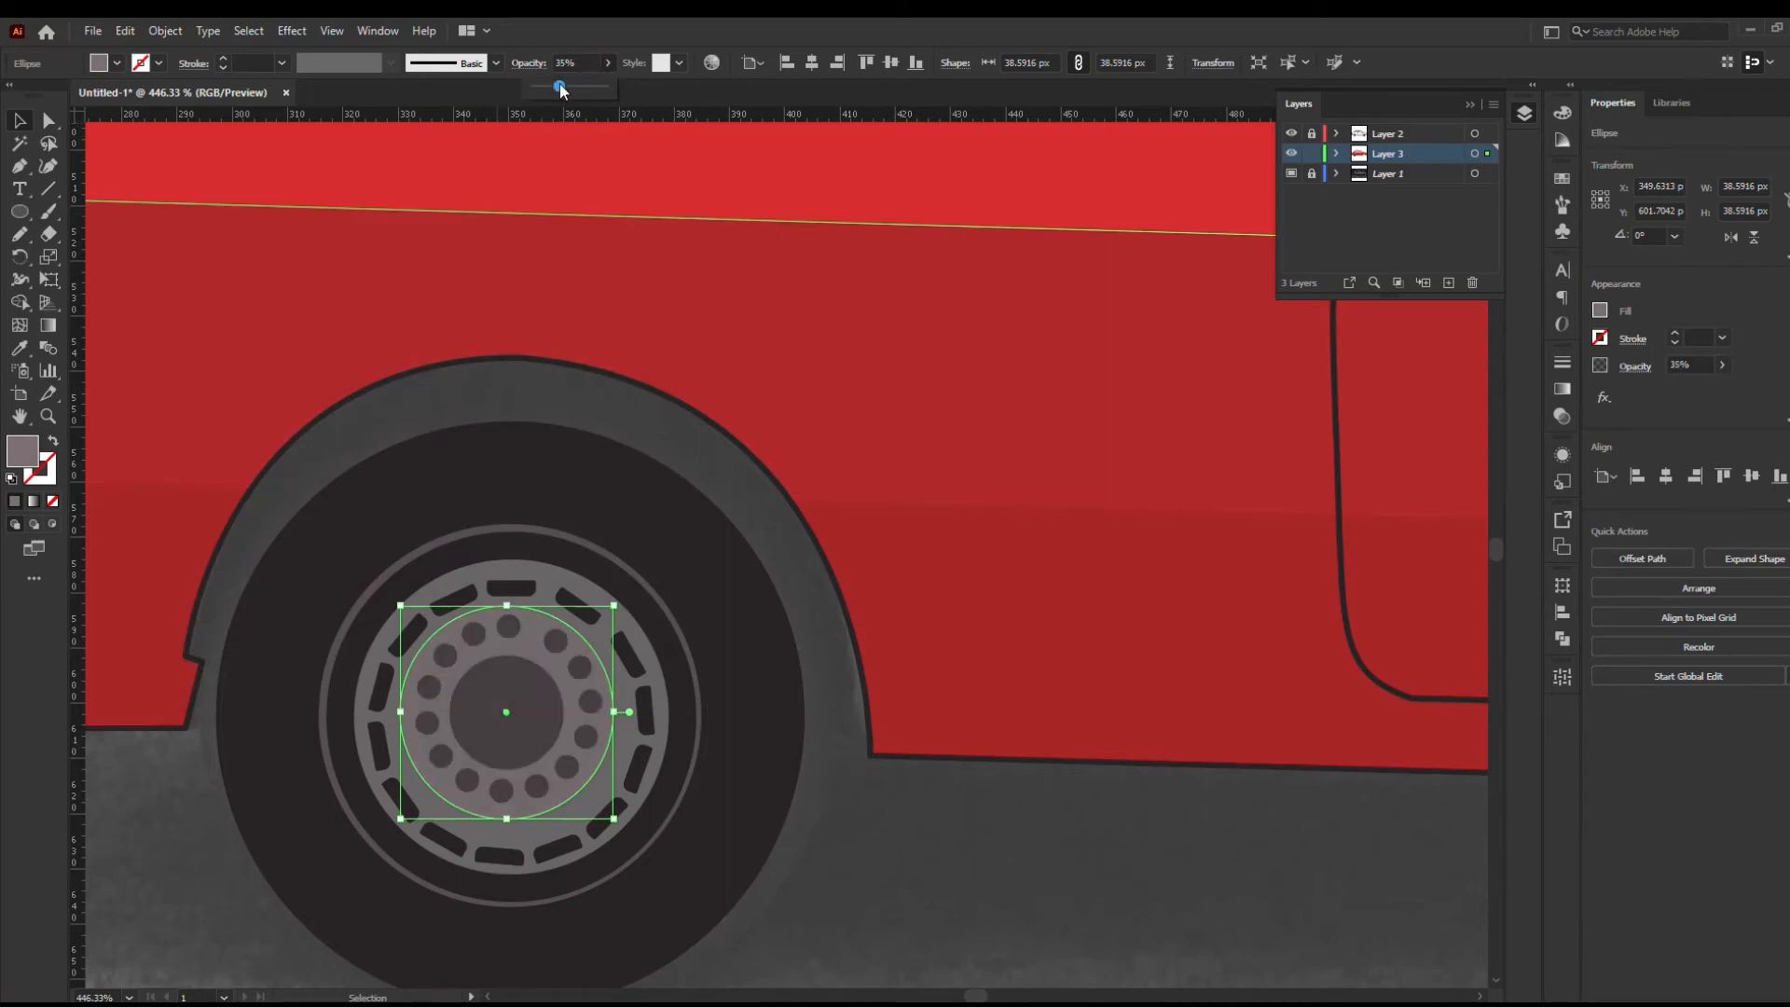
{"action": "left_click", "coordinate": [838, 836]}
Send the translucent hub circle one level backward within the rear wheel's stack
{"action": "left_click_drag", "start_coordinate": [838, 826], "coordinate": [746, 824]}
{"action": "left_click_drag", "start_coordinate": [951, 858], "coordinate": [740, 778]}
{"action": "left_click", "coordinate": [584, 738]}
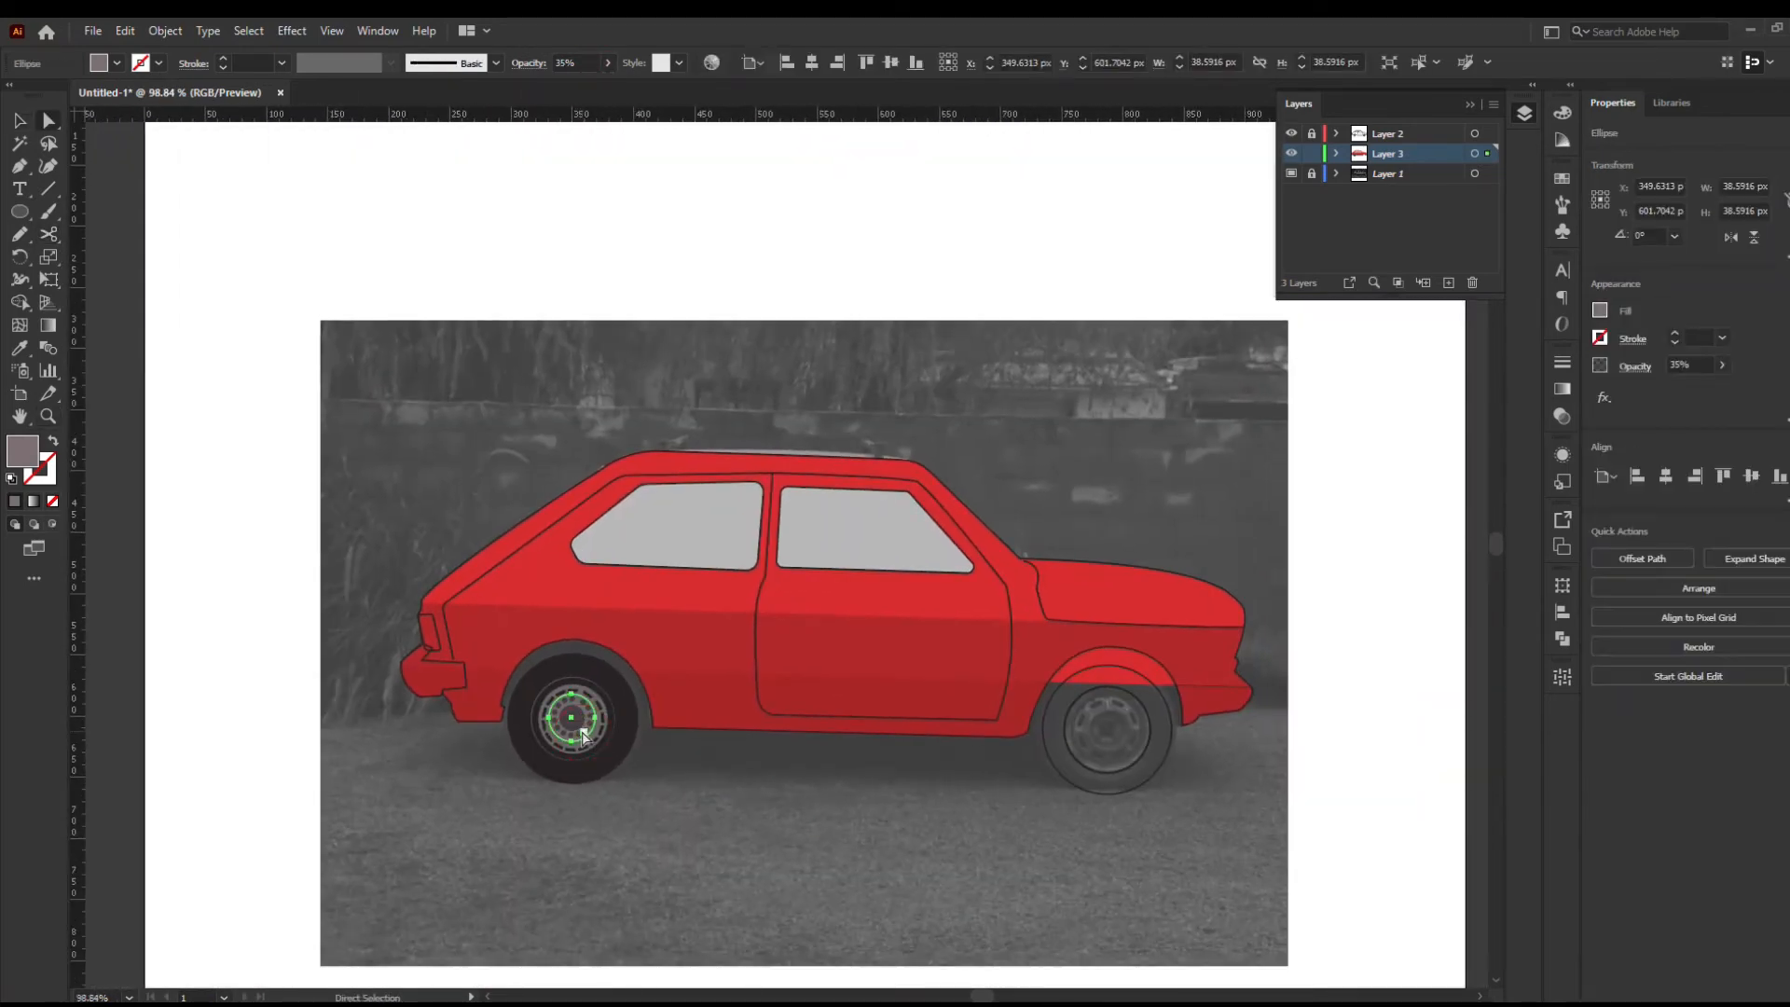
{"action": "right_click", "coordinate": [577, 747]}
{"action": "mouse_move", "coordinate": [662, 644]}
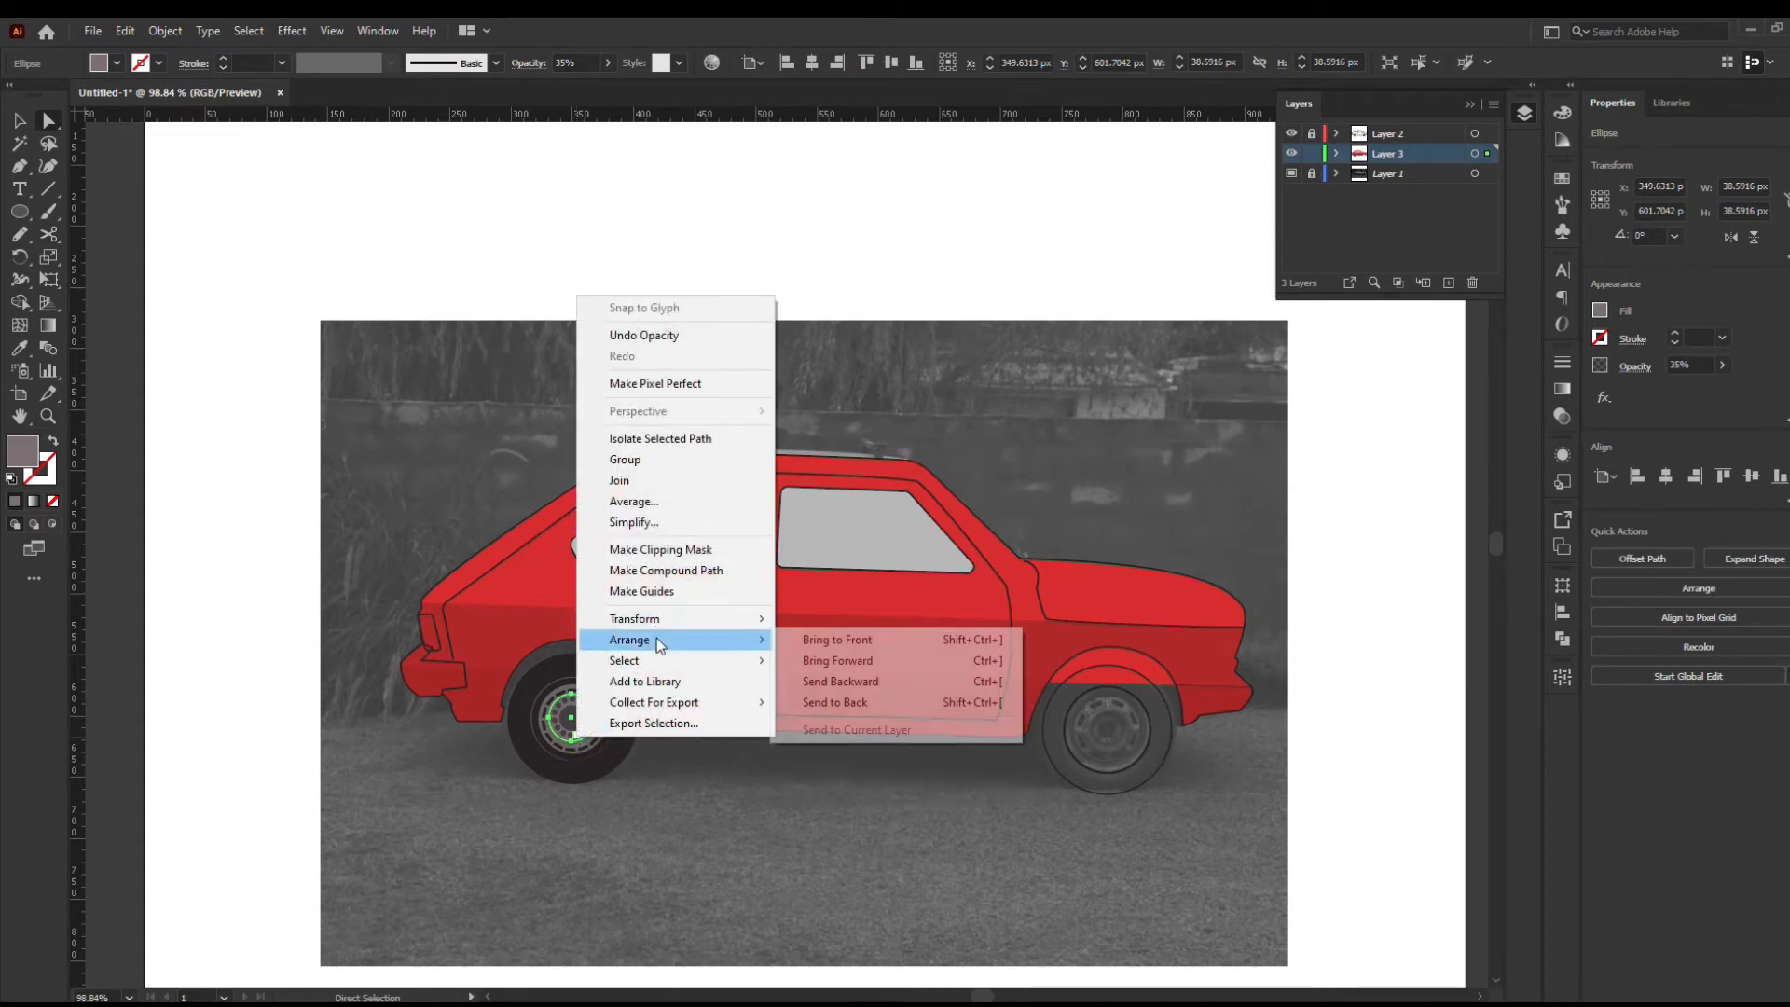
{"action": "left_click", "coordinate": [844, 686]}
{"action": "left_click", "coordinate": [764, 812]}
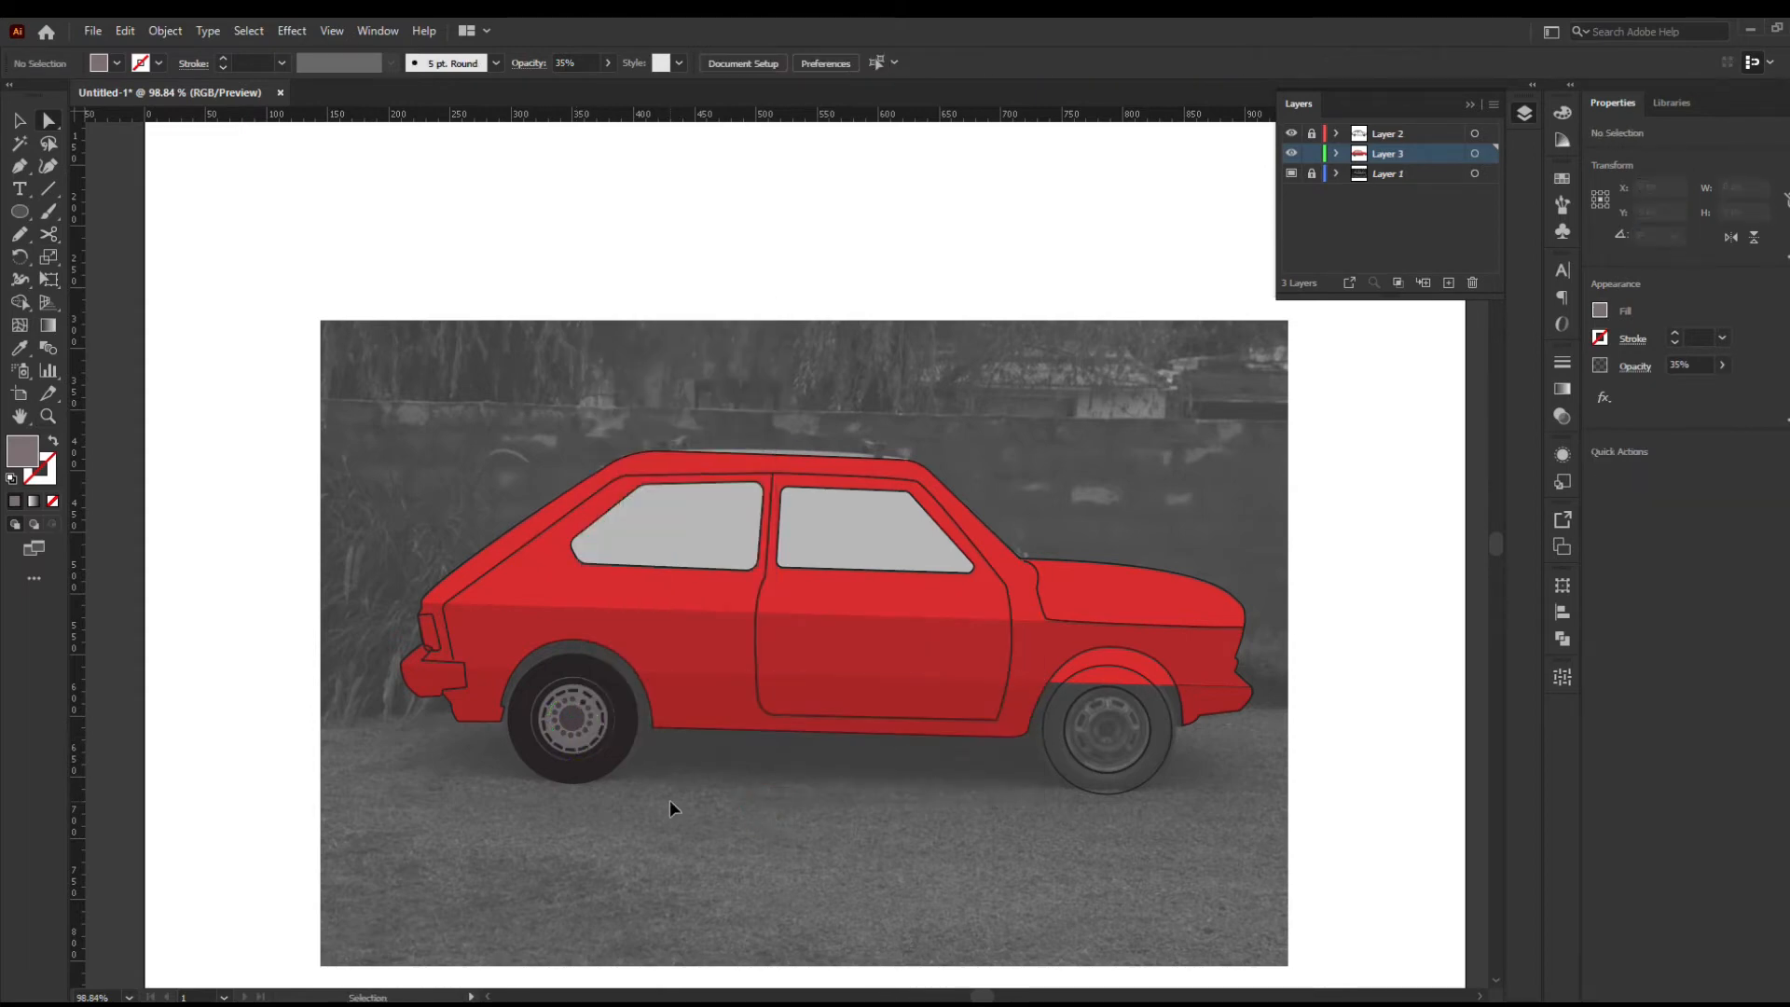
Move the translucent hub circle further back, behind the rear wheel's ring of small round holes
{"action": "key", "text": "z"}
{"action": "left_click_drag", "start_coordinate": [568, 732], "coordinate": [875, 828]}
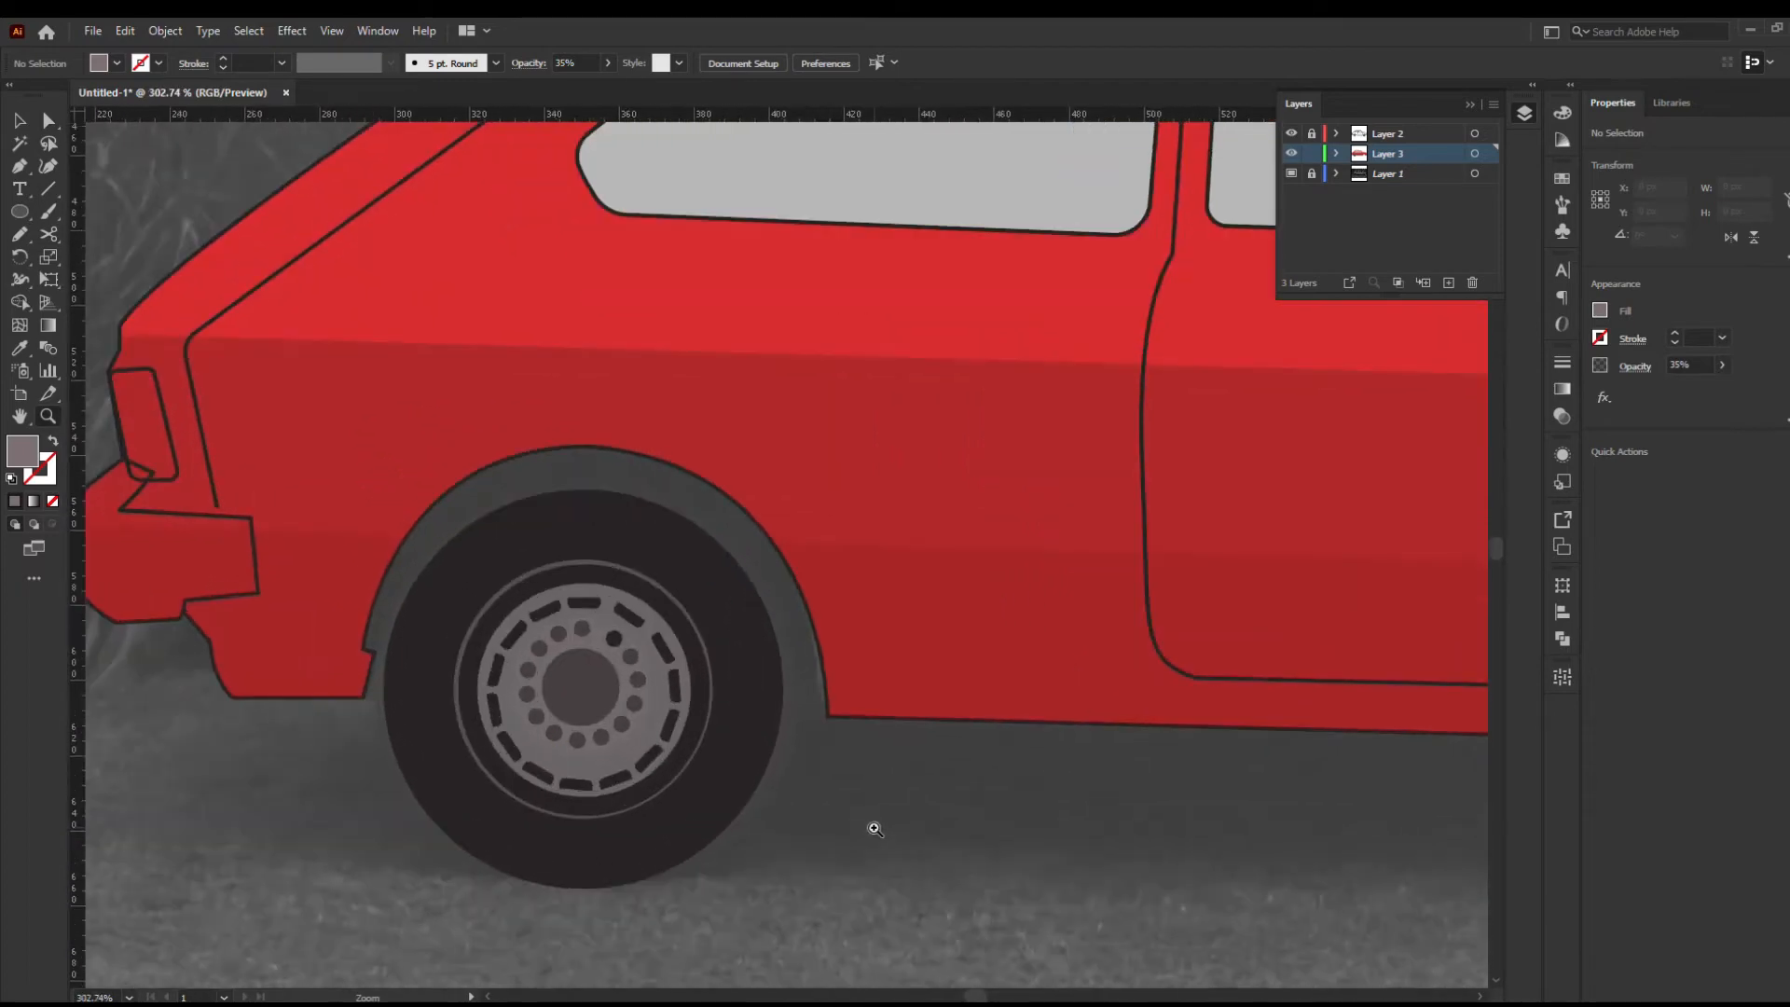
{"action": "key", "text": "v"}
{"action": "left_click", "coordinate": [585, 725]}
{"action": "right_click", "coordinate": [585, 724]}
{"action": "mouse_move", "coordinate": [653, 629]}
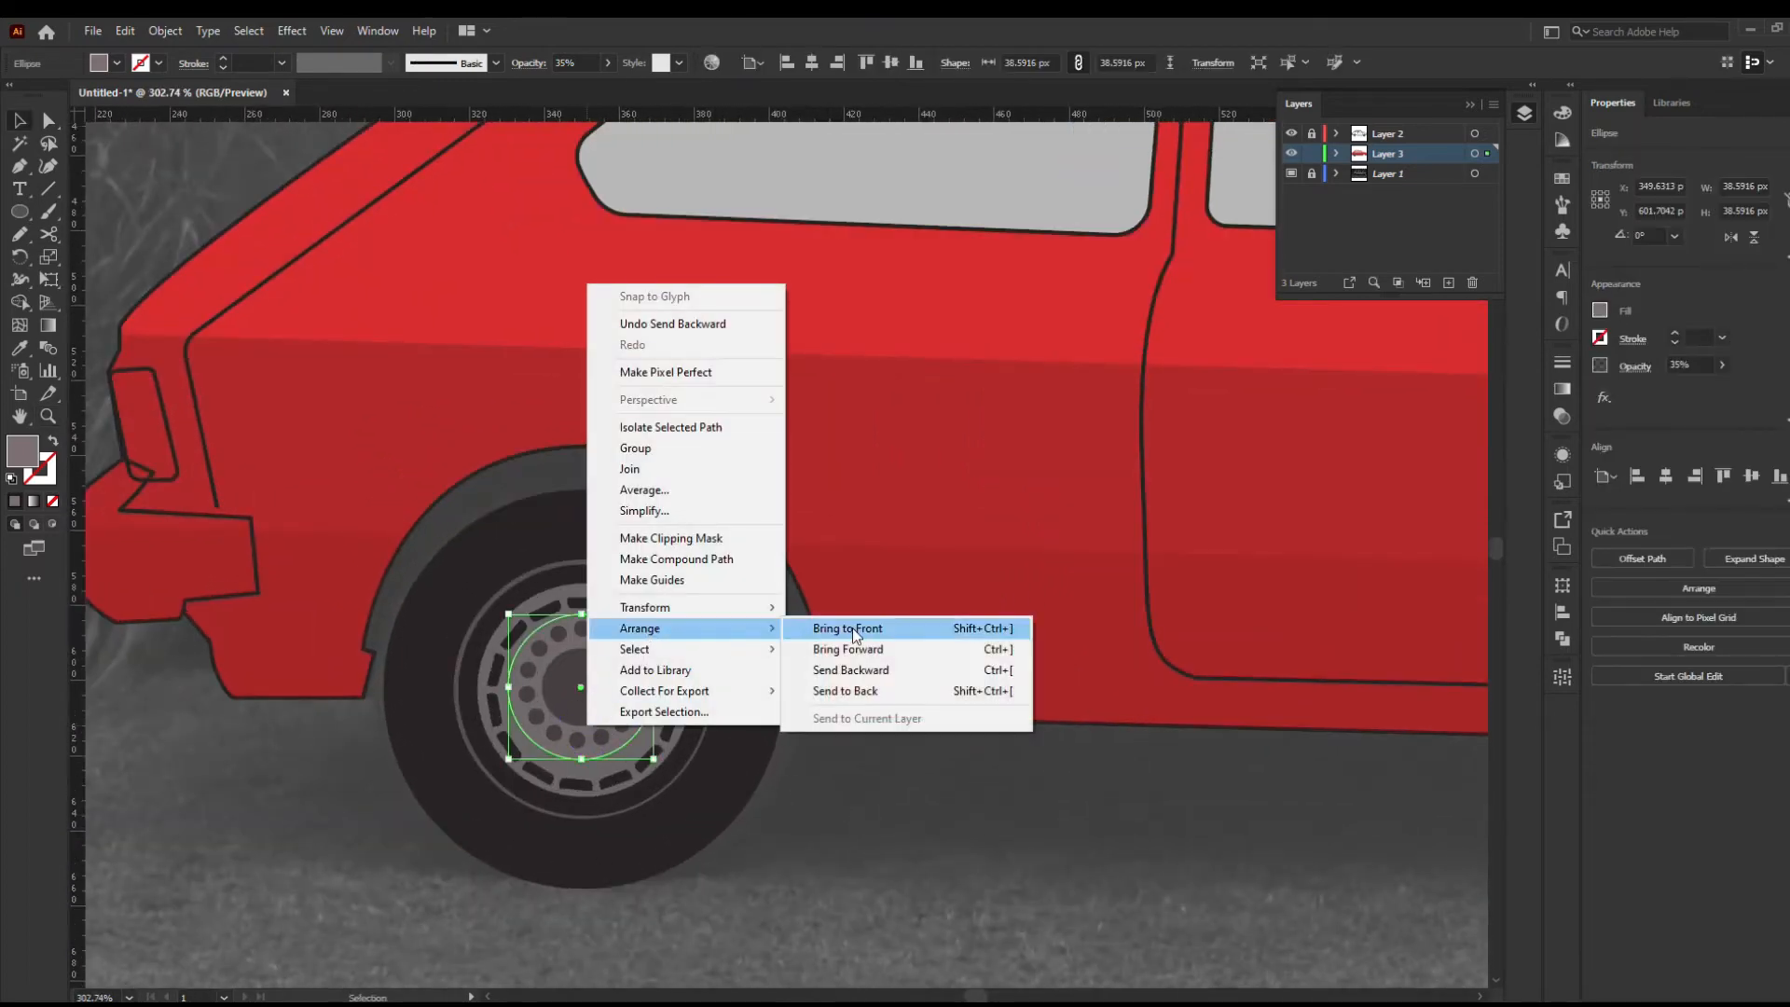
{"action": "left_click", "coordinate": [869, 670]}
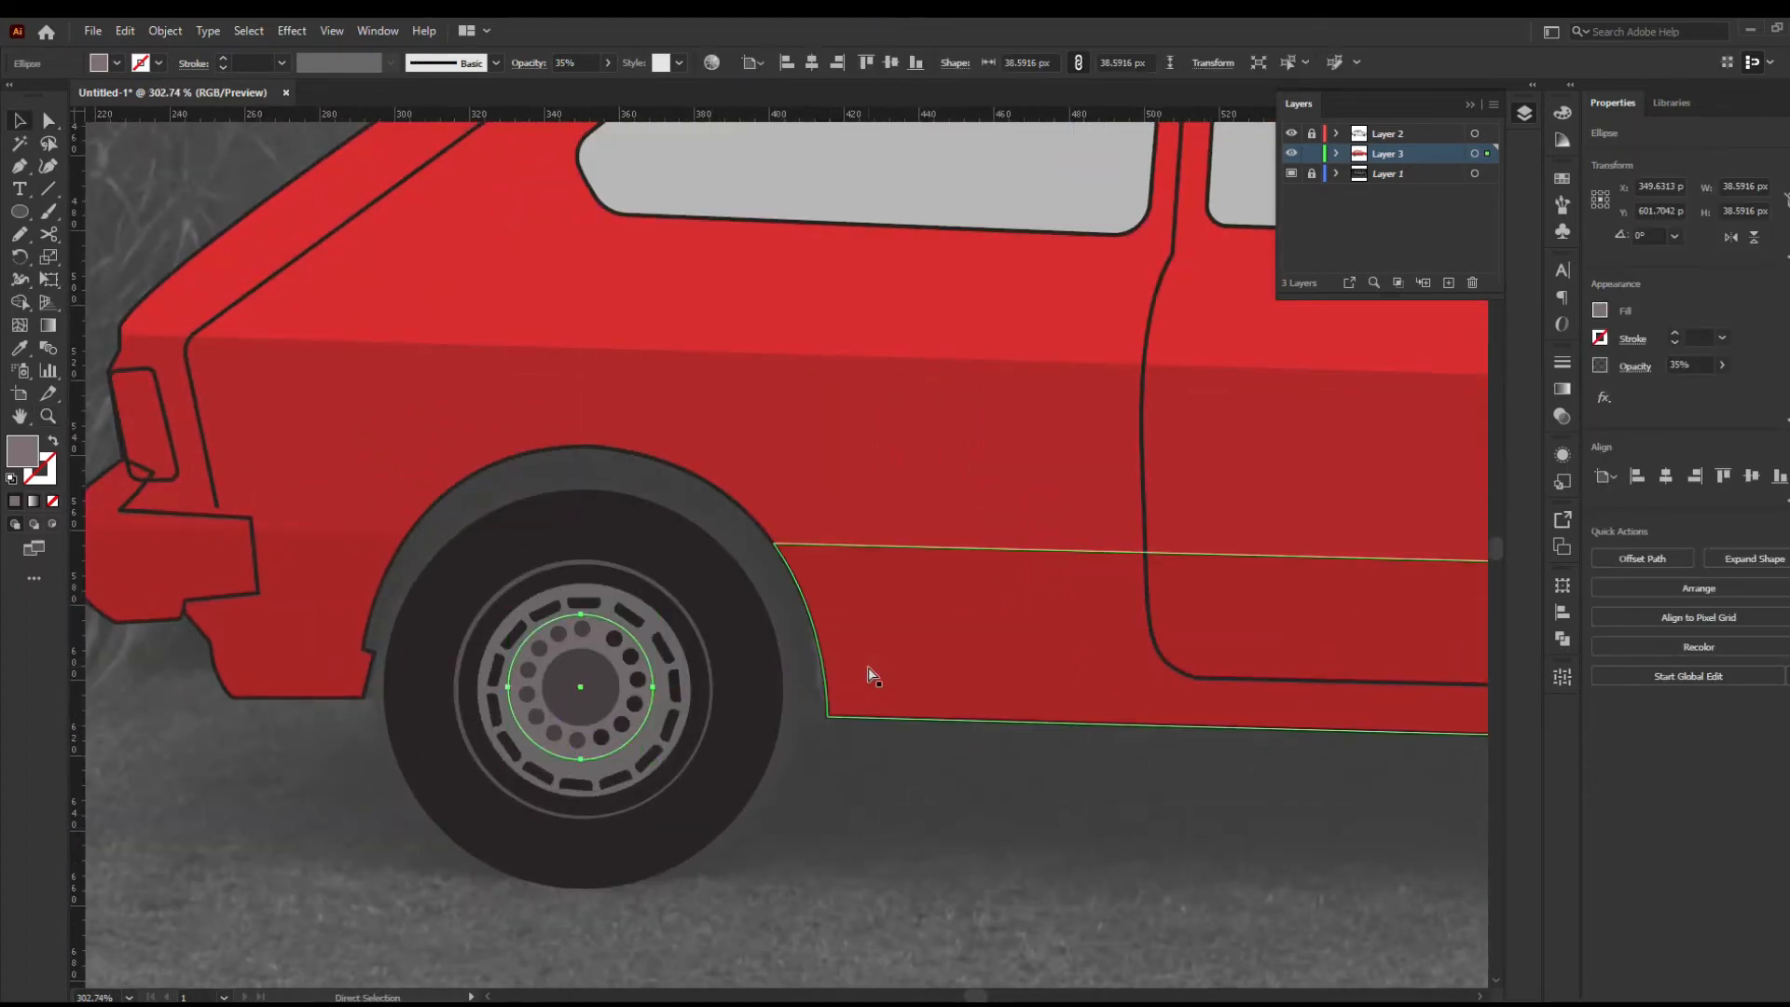
Duplicate the finished rear wheel artwork and place the copy over the photographed front wheel
{"action": "key", "text": "z"}
{"action": "left_click_drag", "start_coordinate": [759, 673], "coordinate": [532, 686]}
{"action": "left_click_drag", "start_coordinate": [847, 715], "coordinate": [560, 705]}
{"action": "left_click", "coordinate": [21, 122]}
{"action": "left_click", "coordinate": [401, 826]}
{"action": "left_click_drag", "start_coordinate": [466, 666], "coordinate": [1088, 679]}
{"action": "left_click", "coordinate": [1179, 784]}
Delete the old front wheel outline and the bright red arch-shaped fill above the front wheel
{"action": "left_click", "coordinate": [1096, 699]}
{"action": "key", "text": "Delete"}
{"action": "left_click", "coordinate": [1154, 619]}
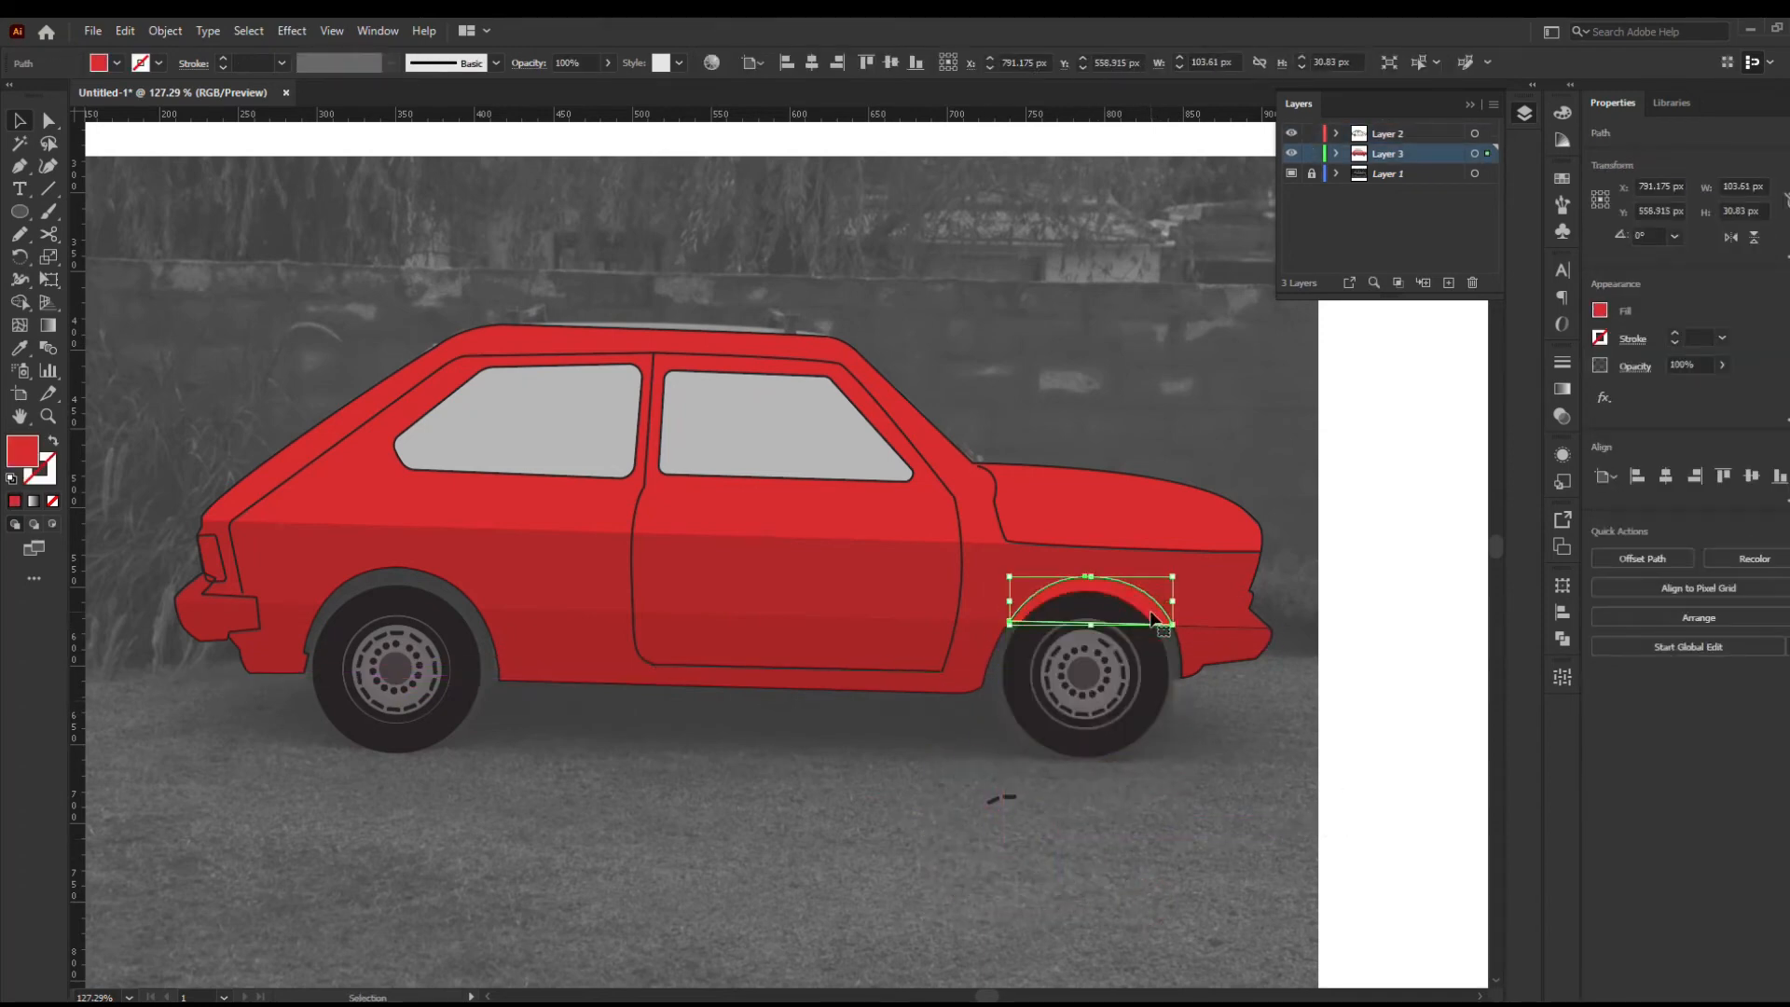
{"action": "key", "text": "Delete"}
{"action": "key", "text": "m"}
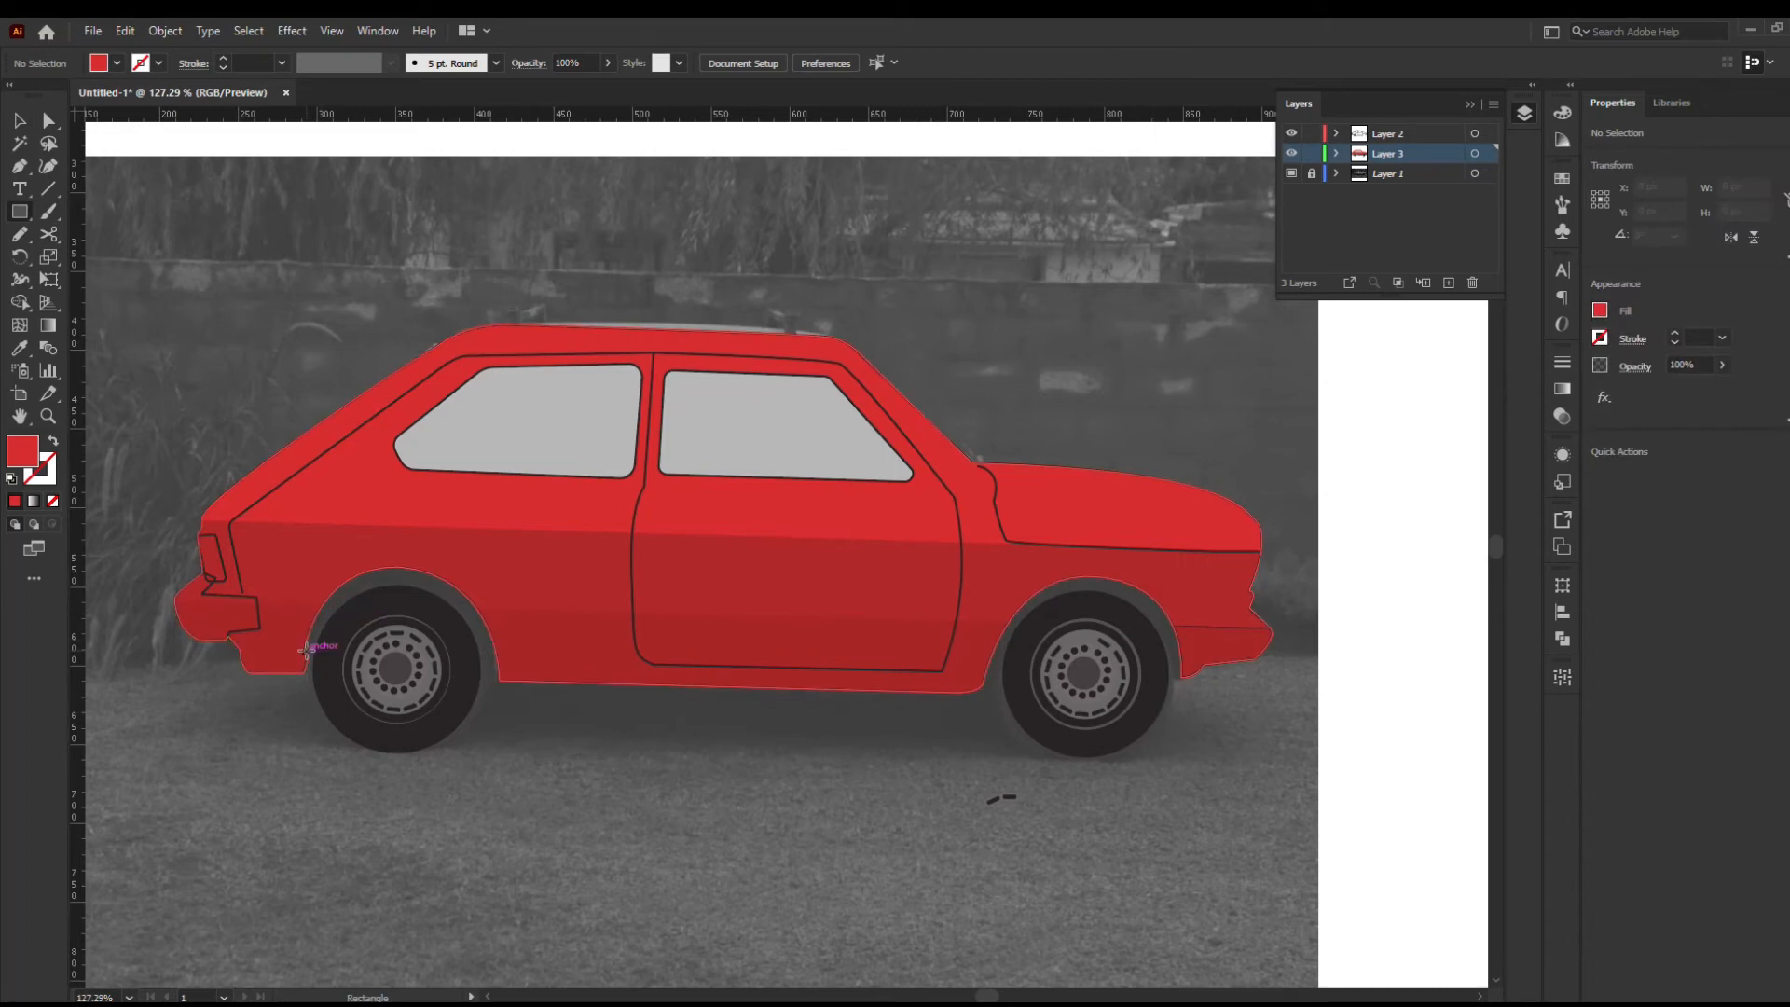
{"action": "left_click", "coordinate": [305, 652]}
{"action": "left_click", "coordinate": [955, 553]}
Lock Layer 2 and draw a closed arch about 119 px wide and 49 px high over the rear wheel well with the Pen tool
{"action": "left_click", "coordinate": [1312, 134]}
{"action": "key", "text": "p"}
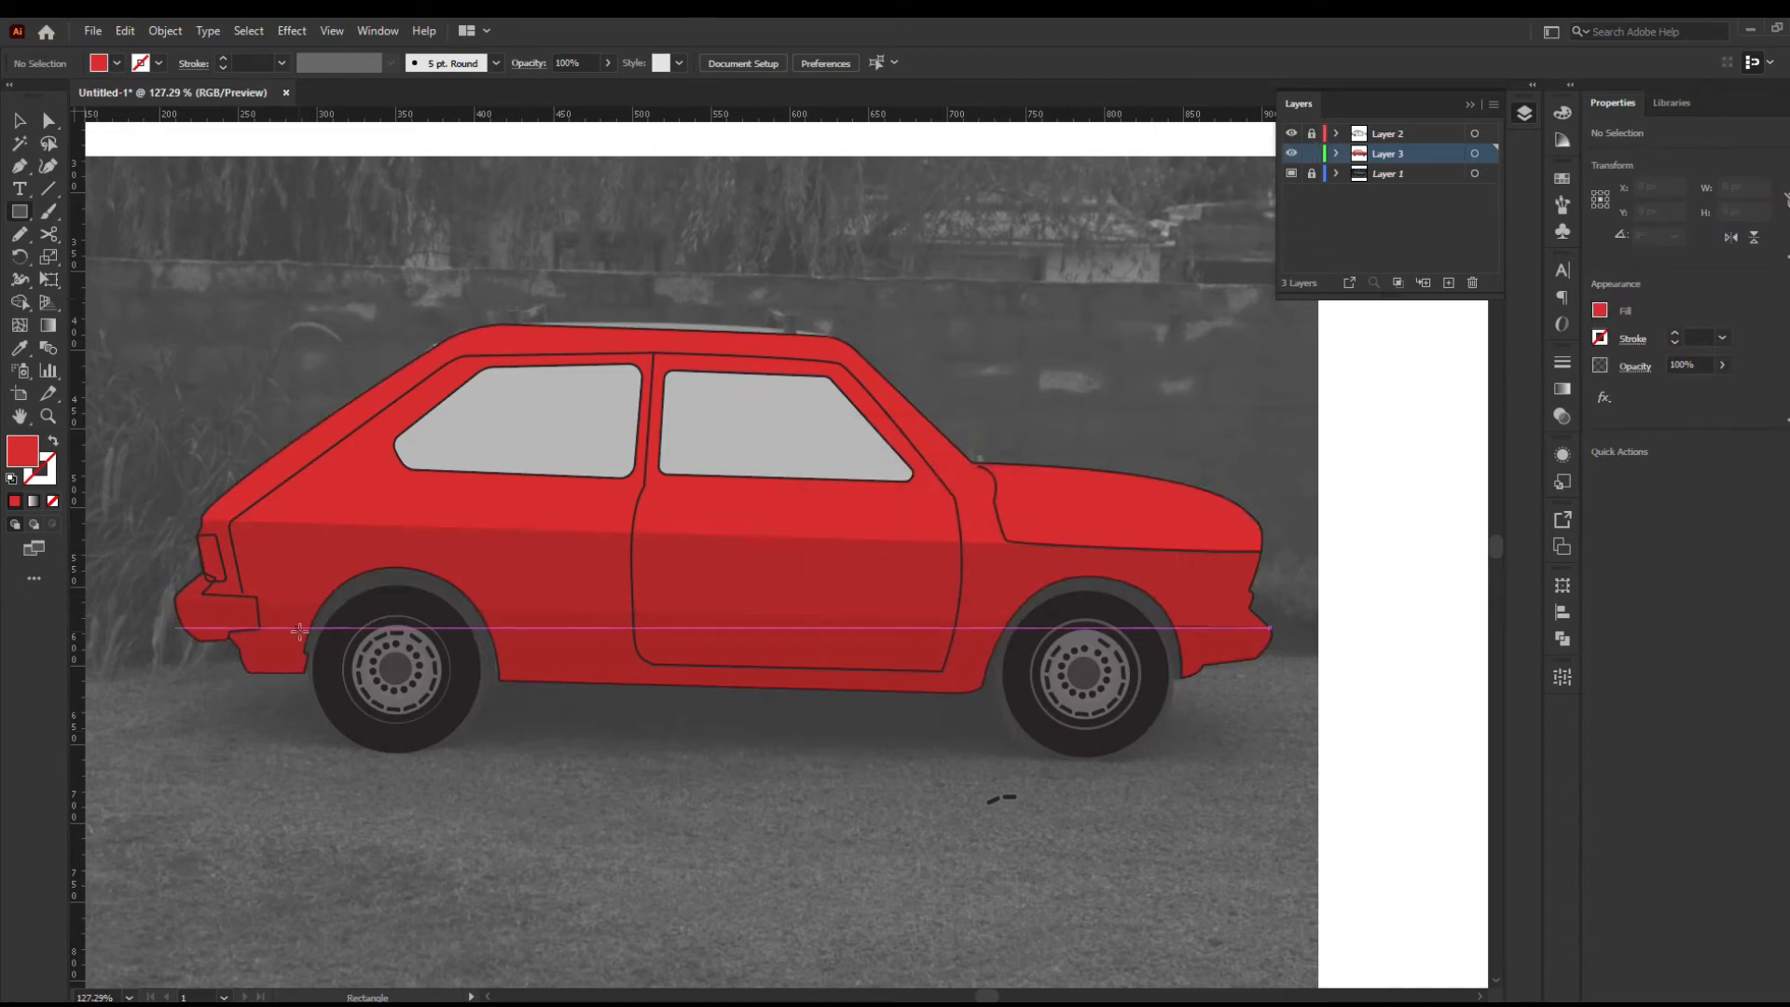
{"action": "left_click", "coordinate": [306, 643]}
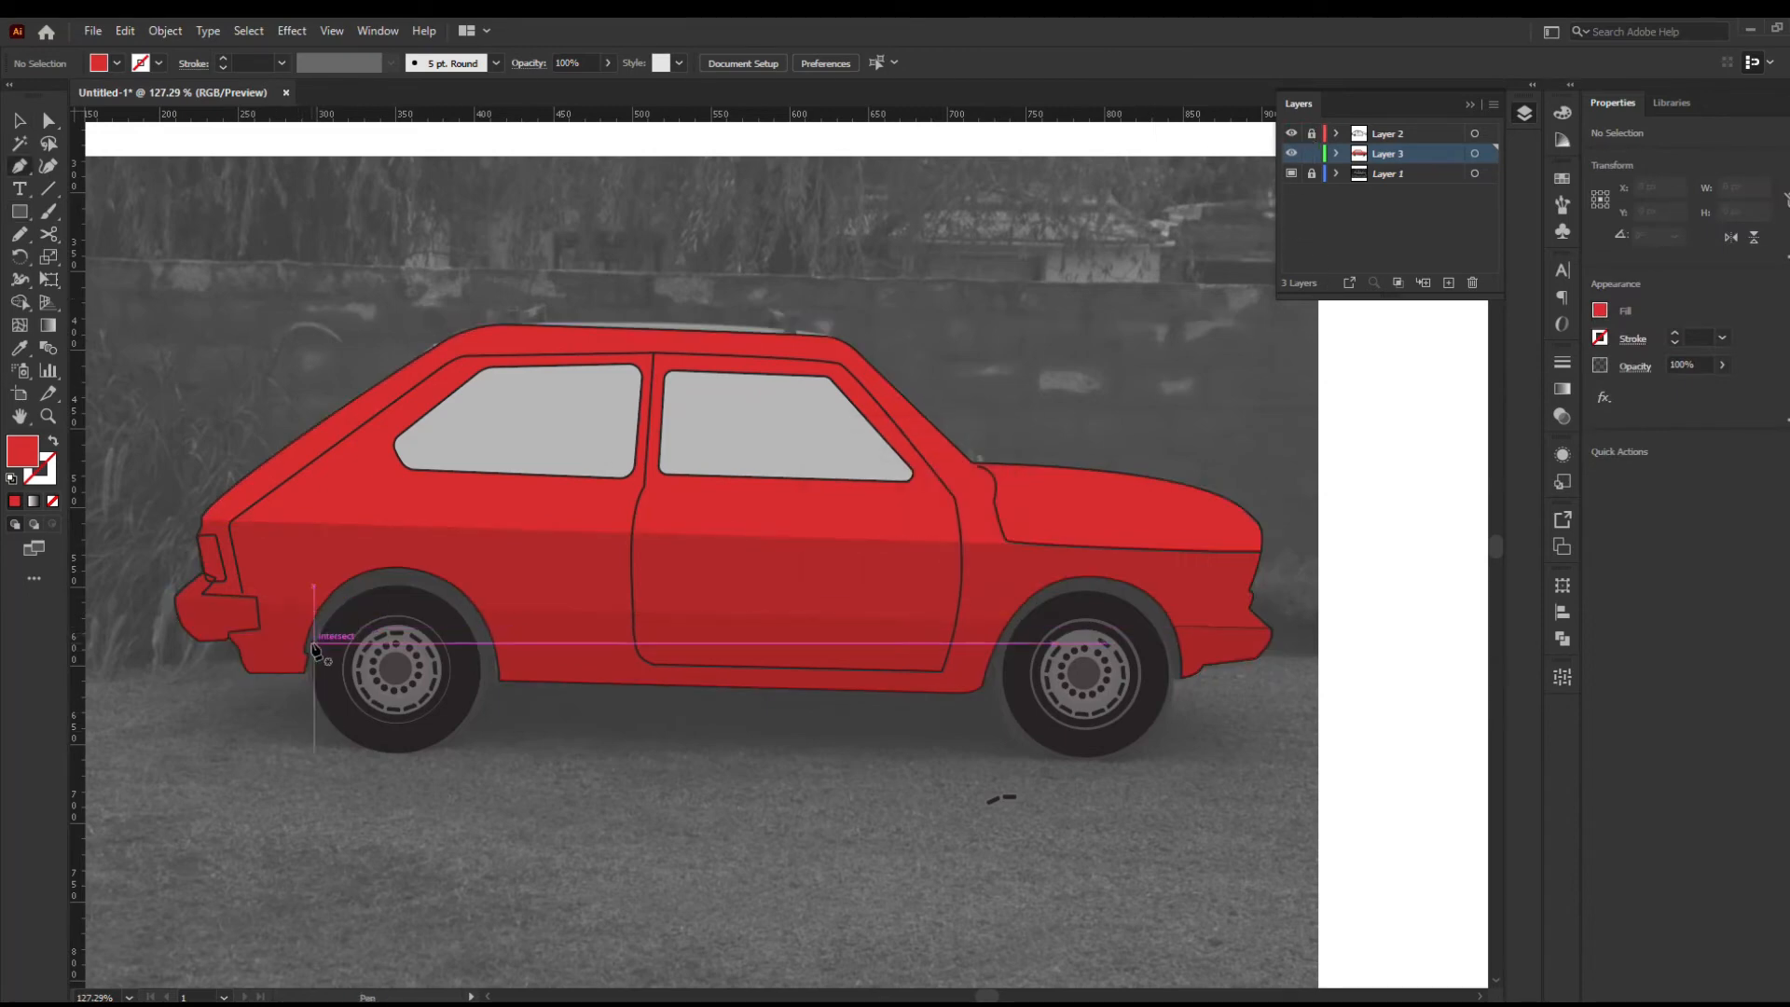
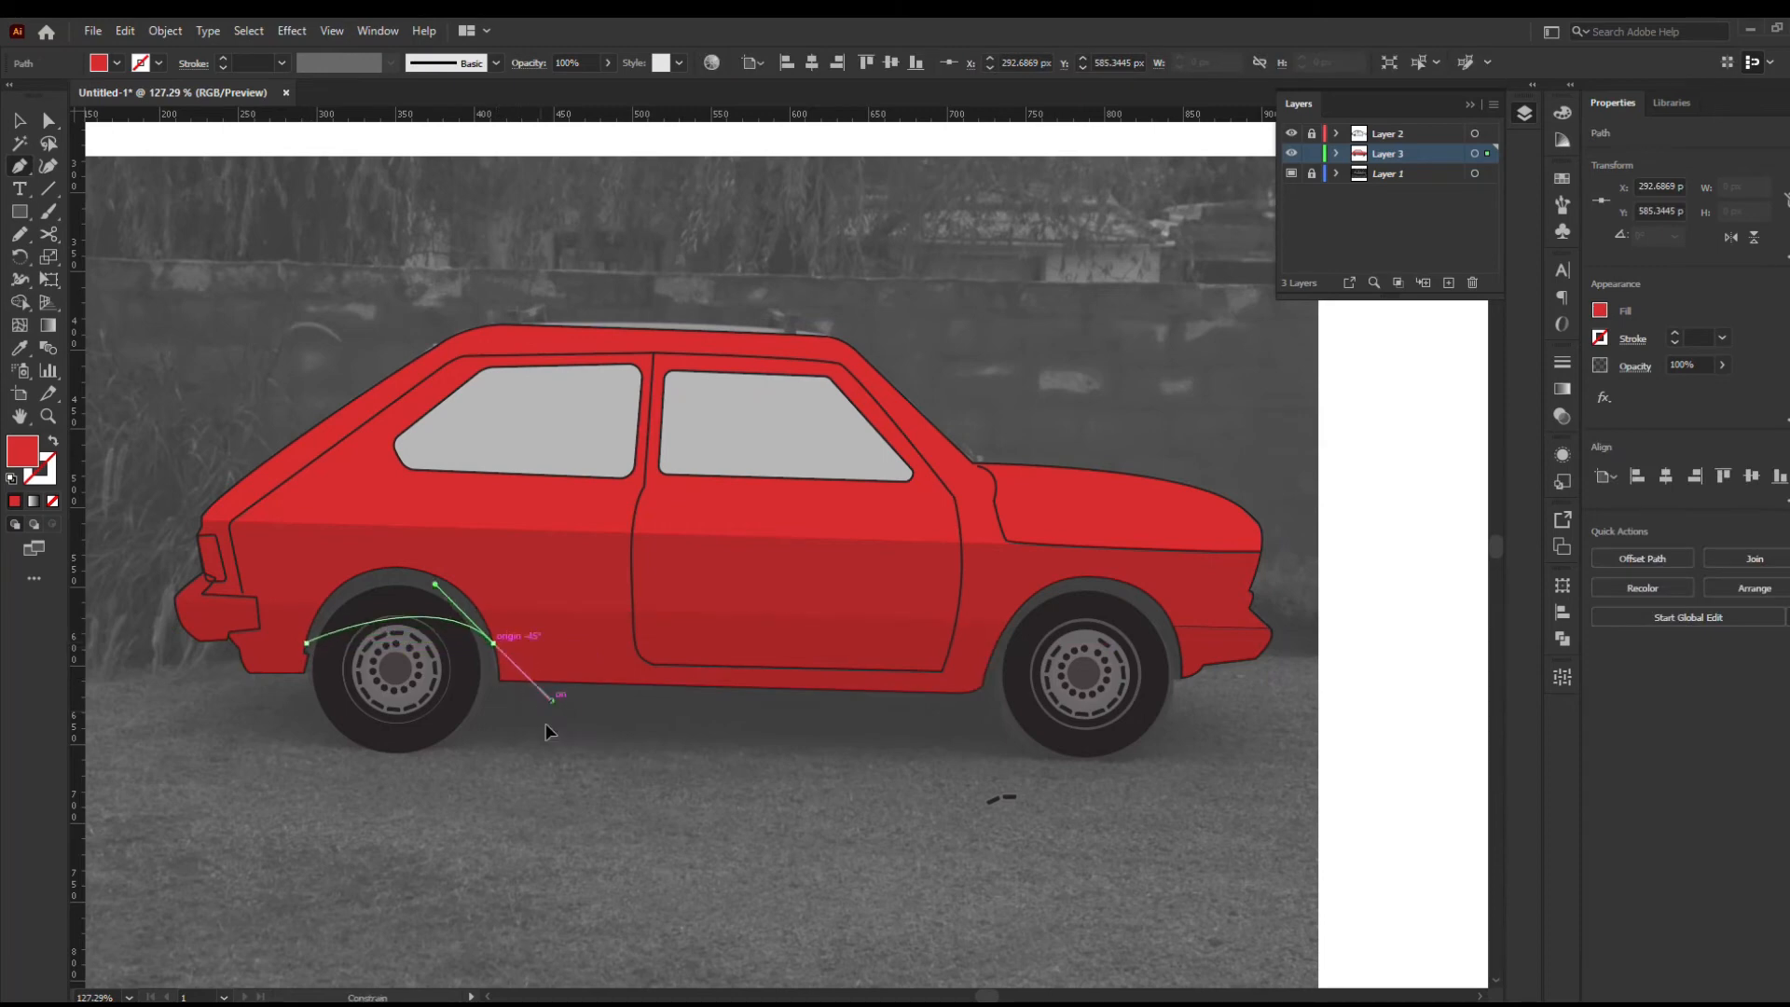
{"action": "left_click_drag", "start_coordinate": [547, 724], "coordinate": [556, 857]}
{"action": "key", "text": "ctrl+z"}
{"action": "left_click_drag", "start_coordinate": [398, 567], "coordinate": [484, 572]}
{"action": "left_click", "coordinate": [494, 644]}
{"action": "left_click", "coordinate": [306, 643]}
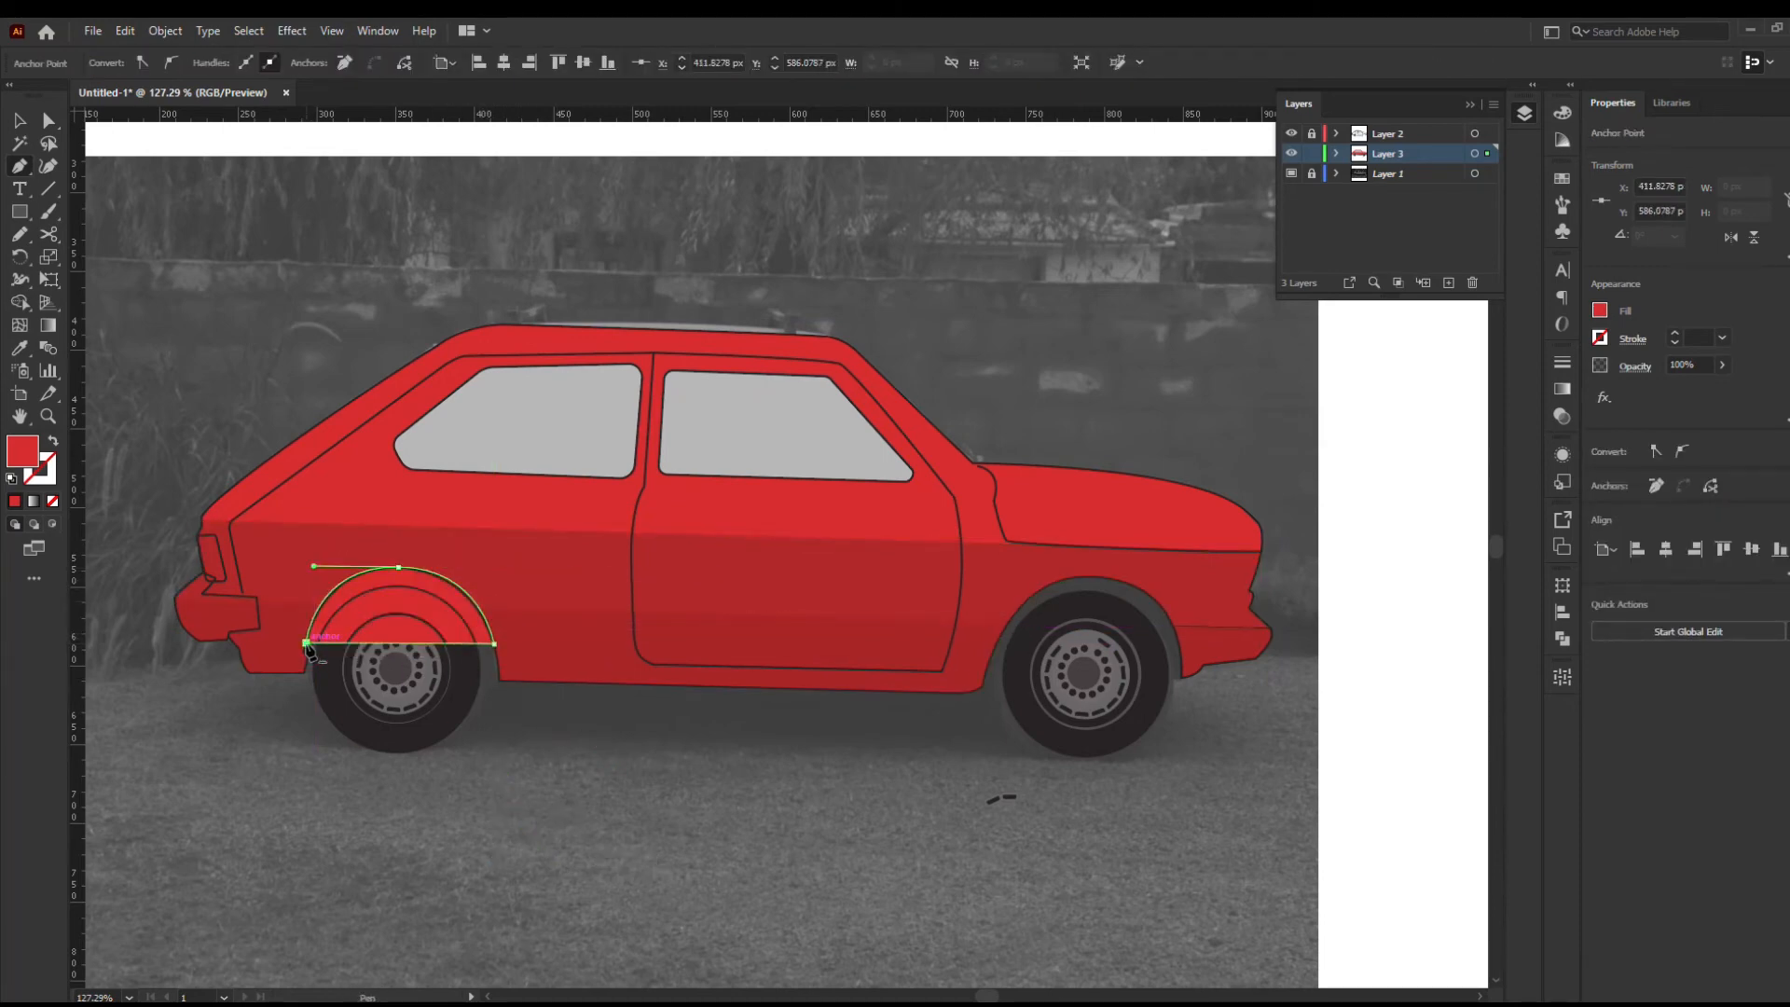
Fill the rear wheel arch shape with near-black 111111 and set its opacity to 49%
{"action": "double_click", "coordinate": [21, 459]}
{"action": "left_click_drag", "start_coordinate": [198, 615], "coordinate": [184, 632]}
{"action": "left_click", "coordinate": [607, 417]}
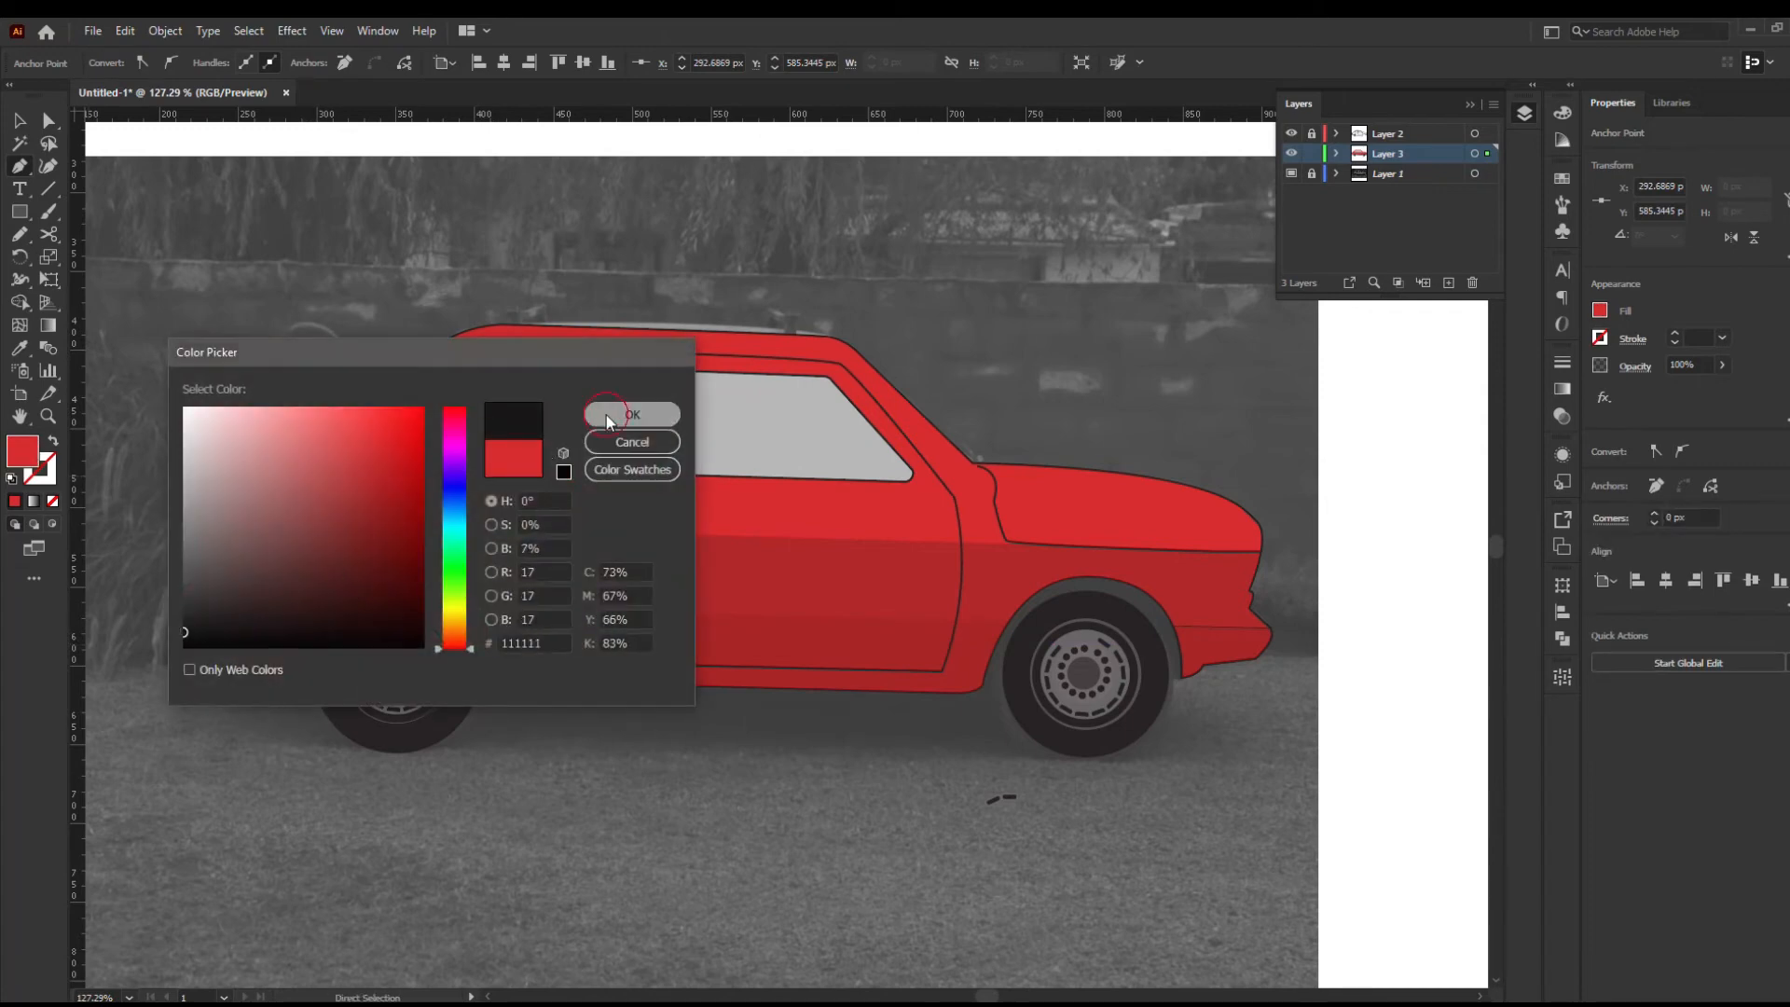
{"action": "left_click", "coordinate": [20, 121]}
{"action": "left_click", "coordinate": [233, 229]}
{"action": "left_click", "coordinate": [402, 611]}
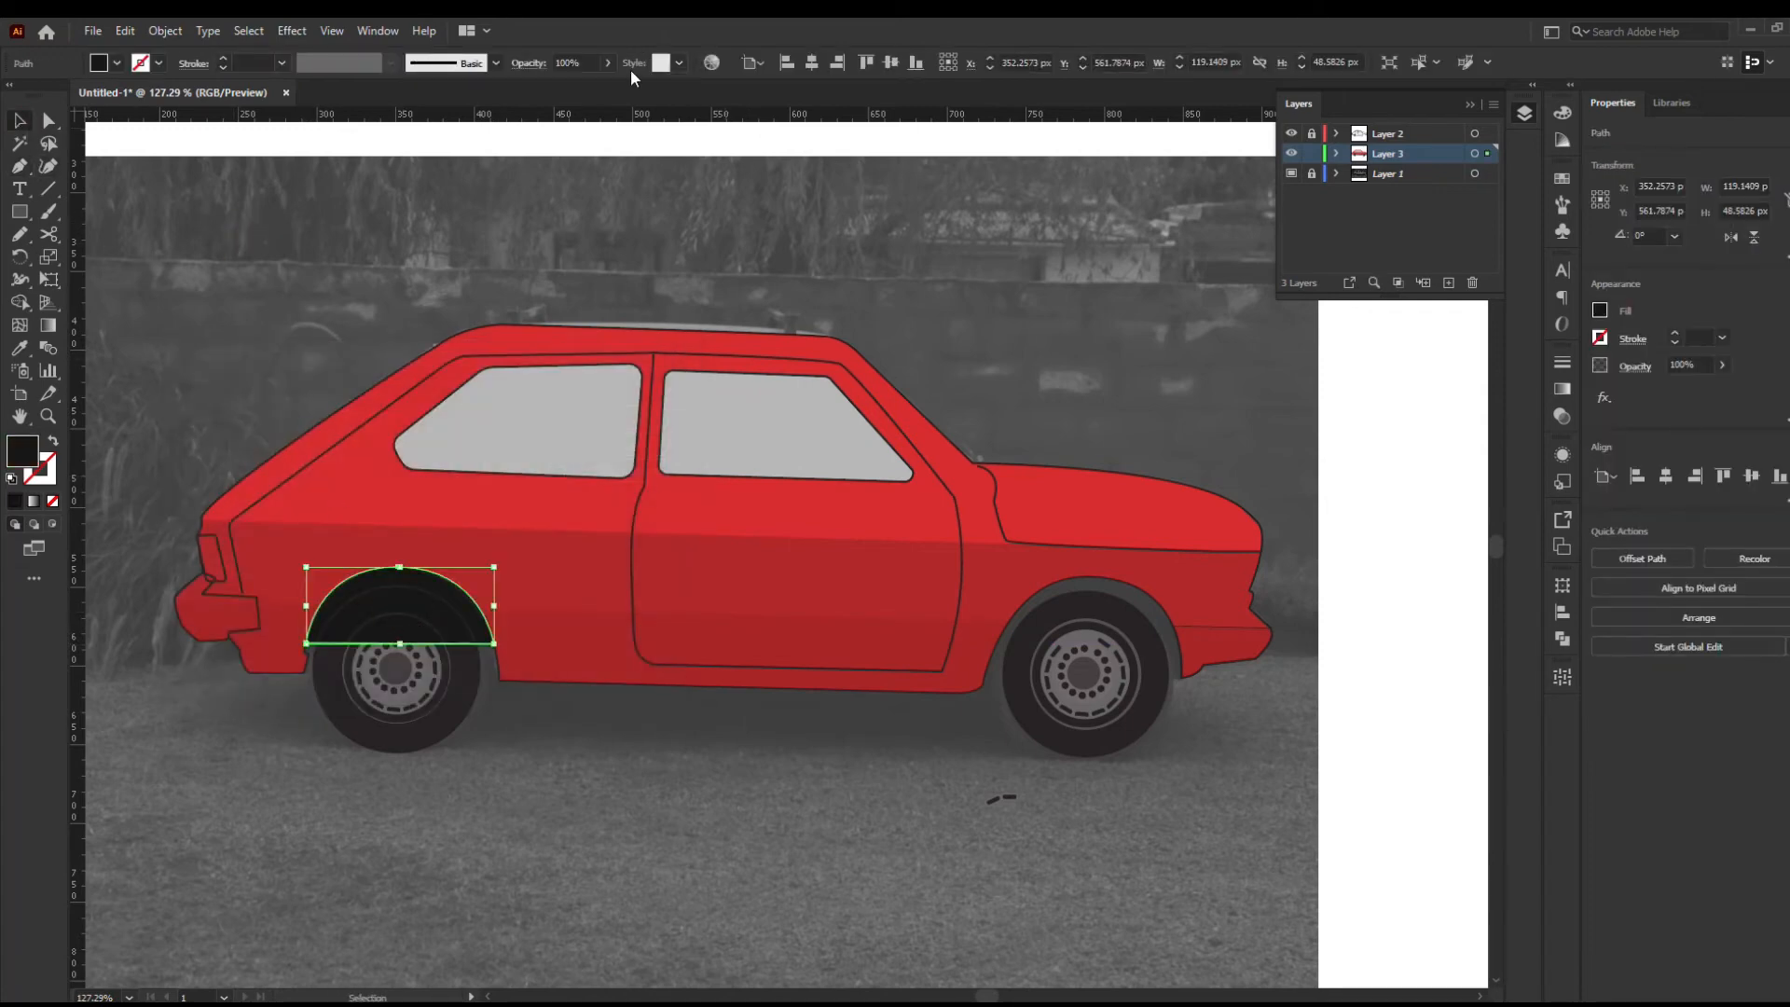
{"action": "left_click", "coordinate": [569, 89]}
{"action": "left_click", "coordinate": [618, 875]}
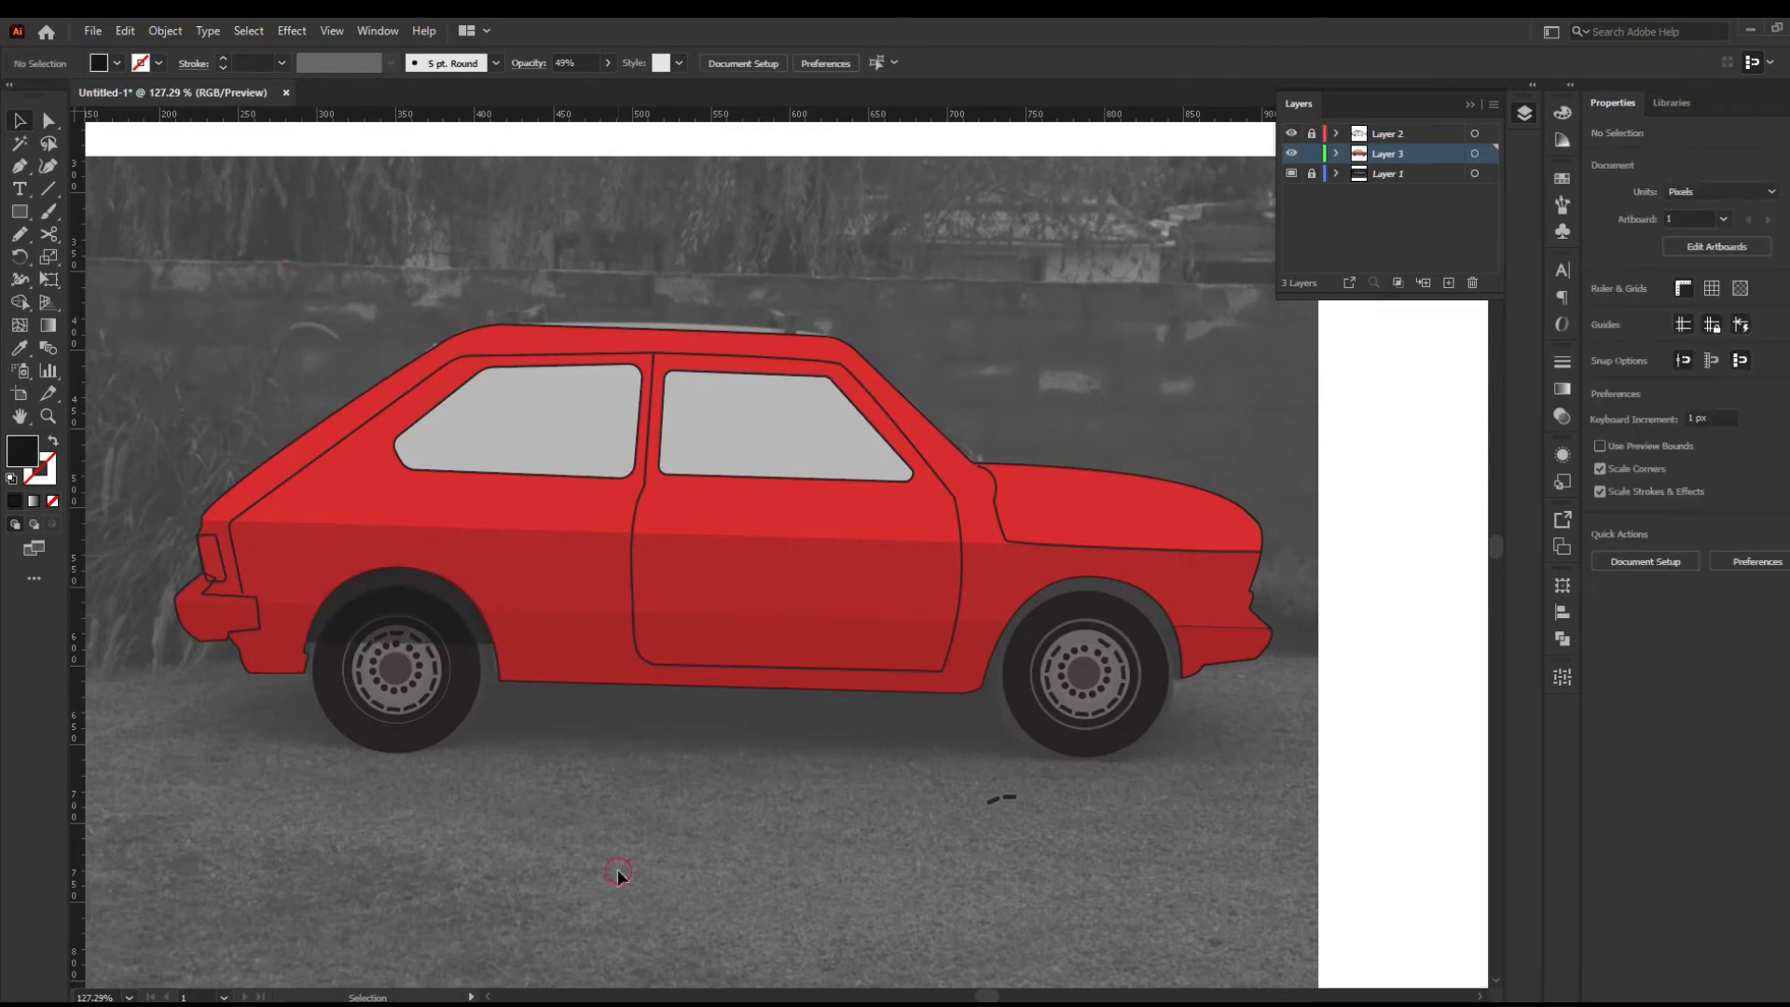
Copy the dark arch onto the front wheel and fit it to the wheel well, placing its lower corners at X 726 and 849, Y 600 px
{"action": "left_click_drag", "start_coordinate": [463, 630], "coordinate": [1159, 640]}
{"action": "left_click", "coordinate": [1054, 664]}
{"action": "key", "text": "z"}
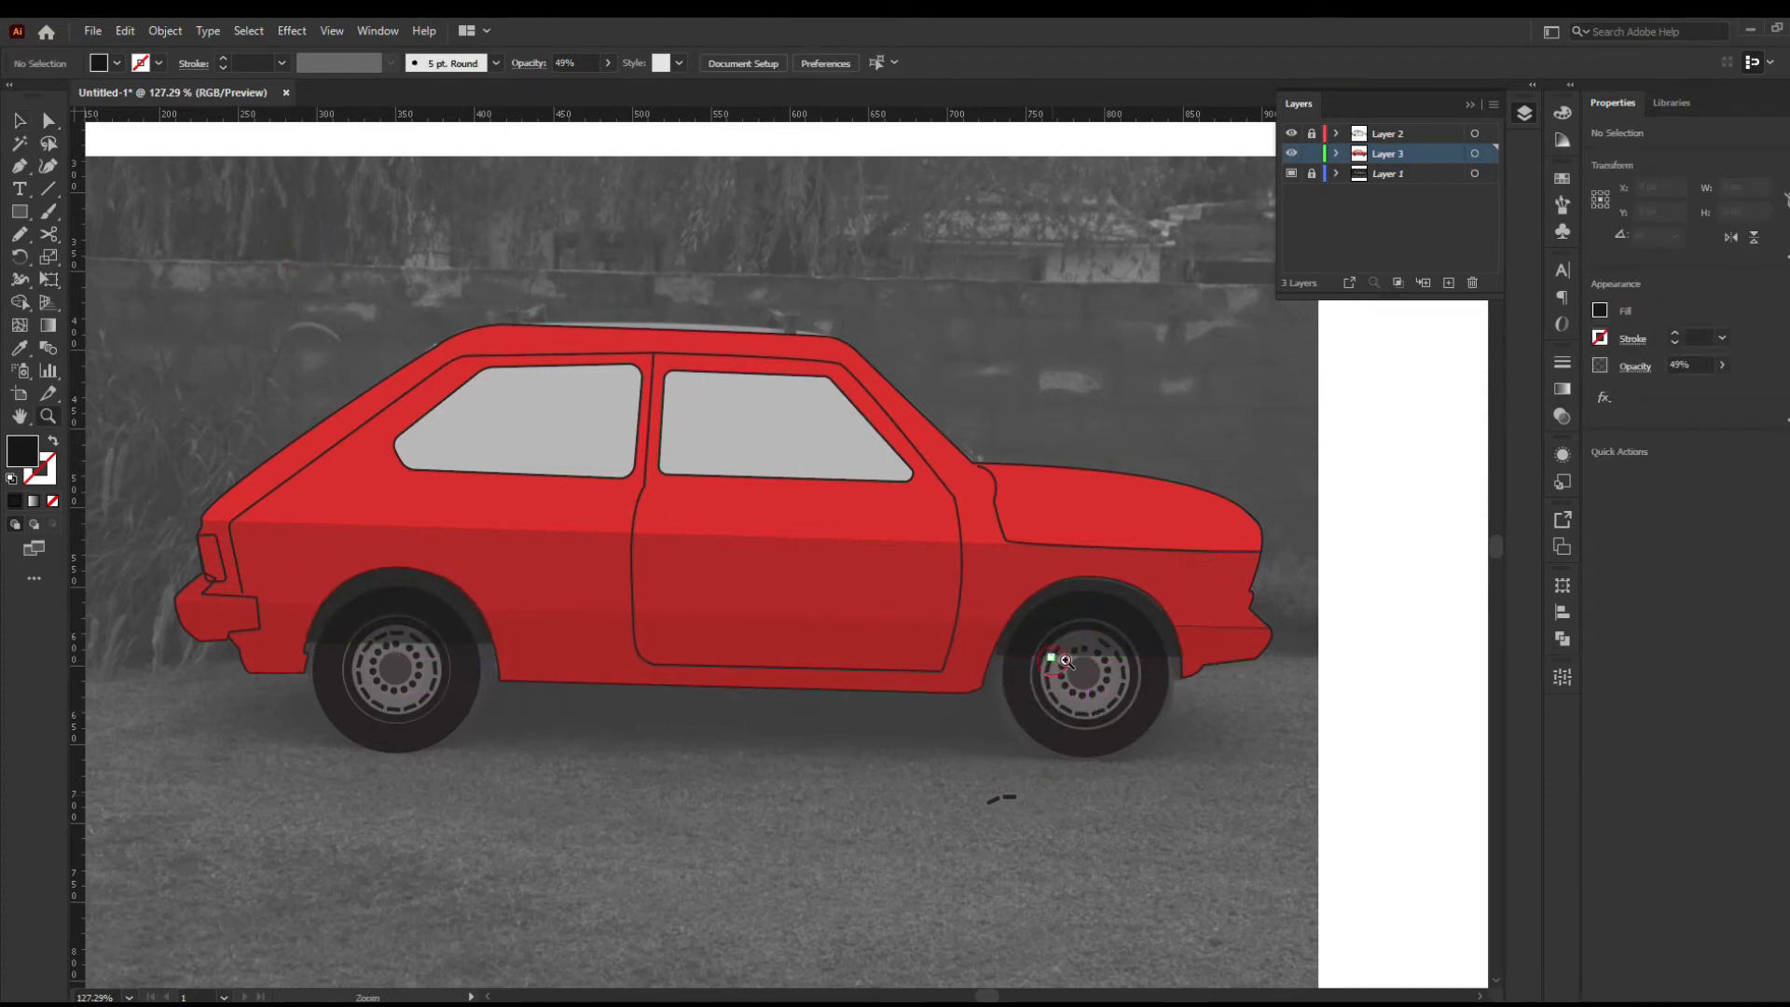
{"action": "left_click_drag", "start_coordinate": [1051, 660], "coordinate": [1105, 660]}
{"action": "key", "text": "a"}
{"action": "left_click", "coordinate": [951, 651]}
{"action": "left_click_drag", "start_coordinate": [951, 651], "coordinate": [938, 671]}
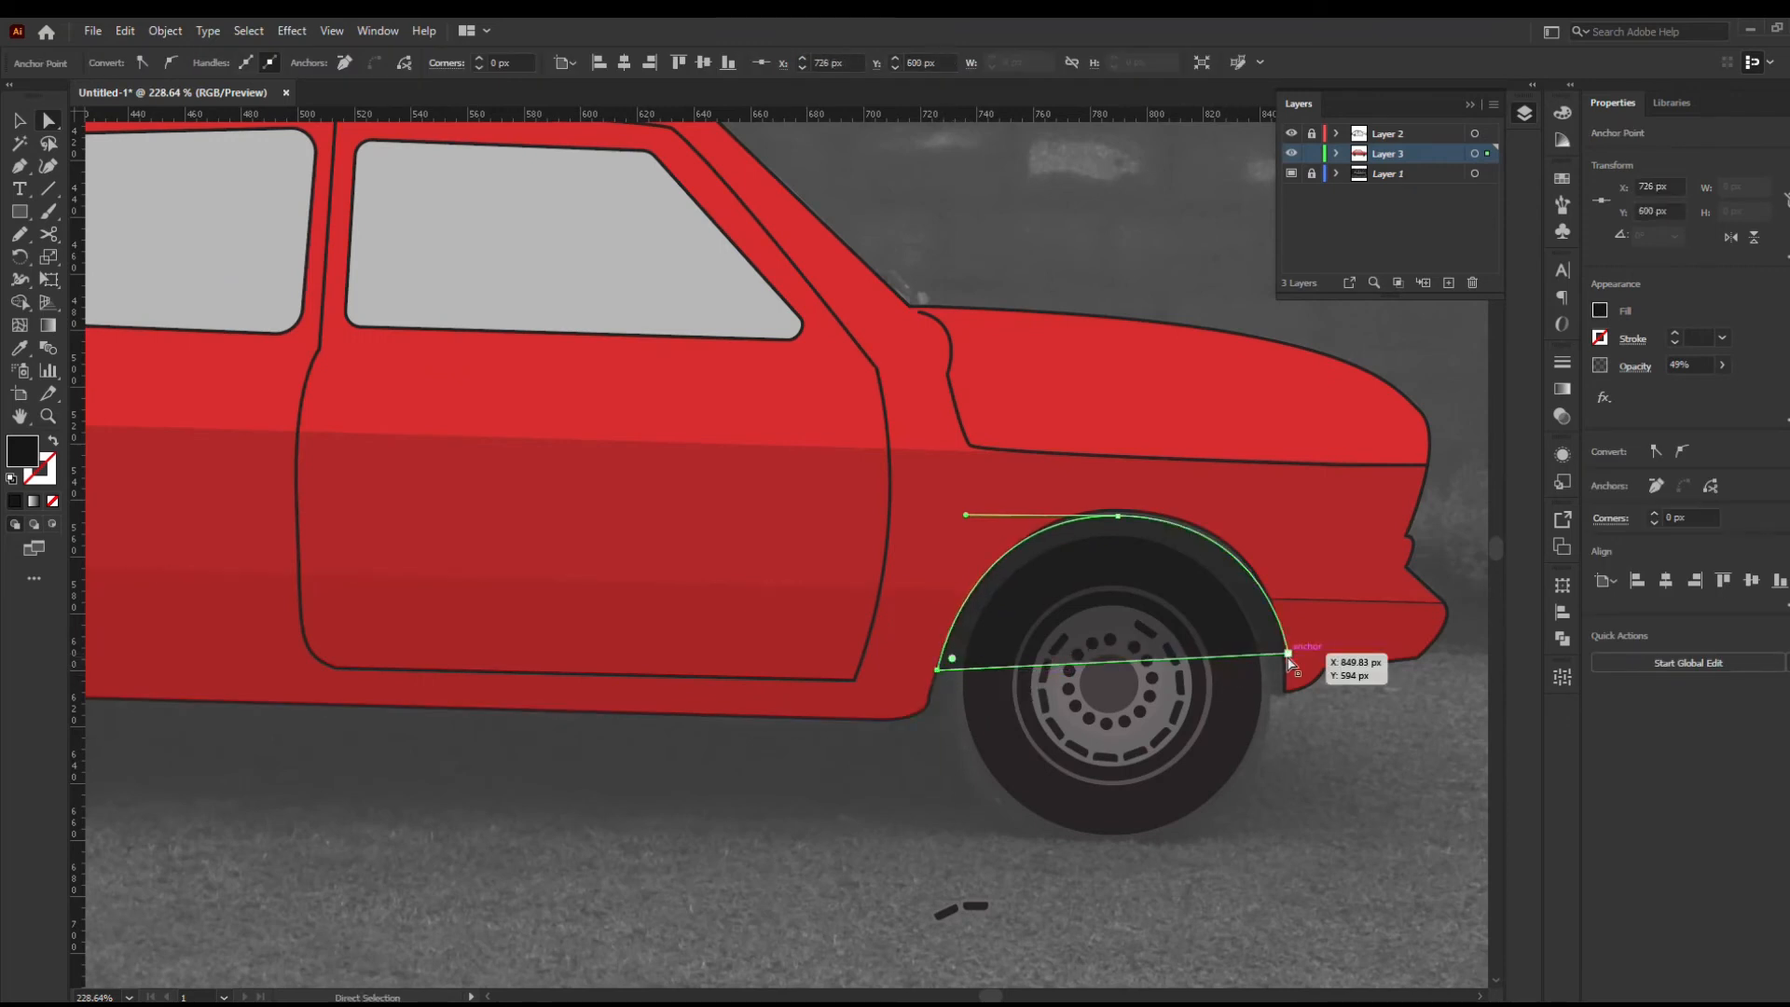
{"action": "left_click_drag", "start_coordinate": [1287, 653], "coordinate": [1285, 670]}
{"action": "left_click_drag", "start_coordinate": [1268, 518], "coordinate": [1285, 512]}
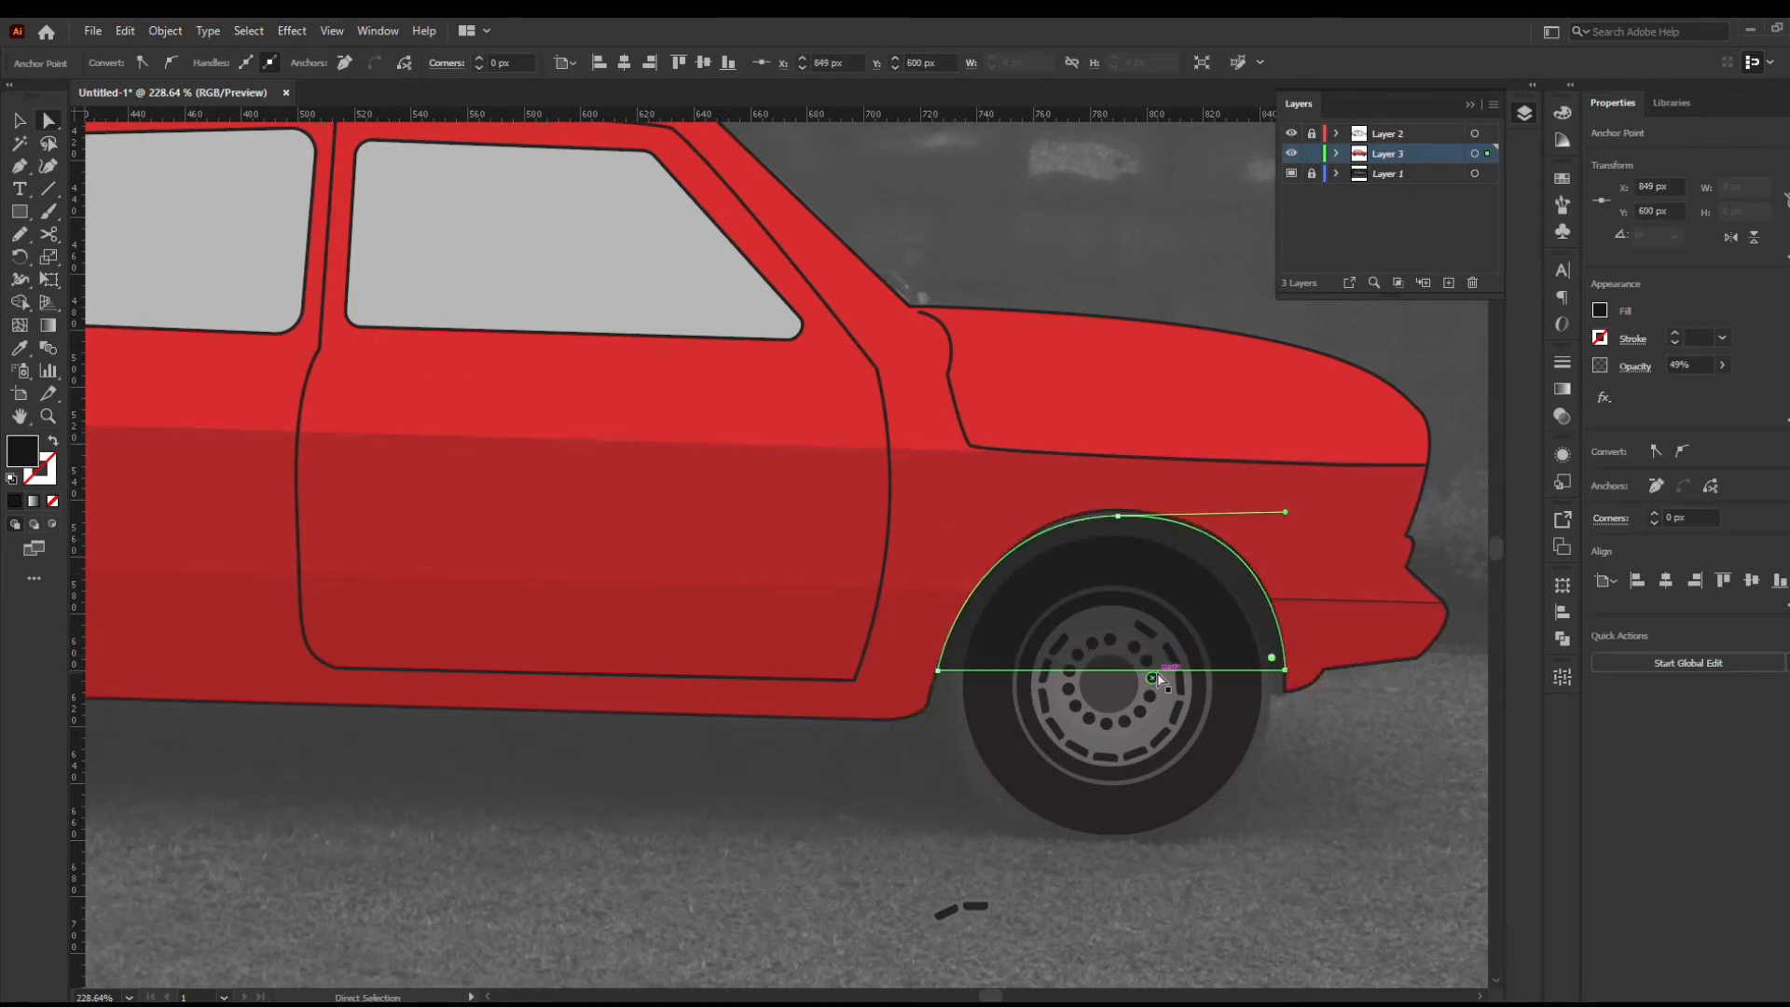
Bend the straight lower edge of the front wheel's dark arch upward into a curve above the rim
{"action": "key", "text": "p"}
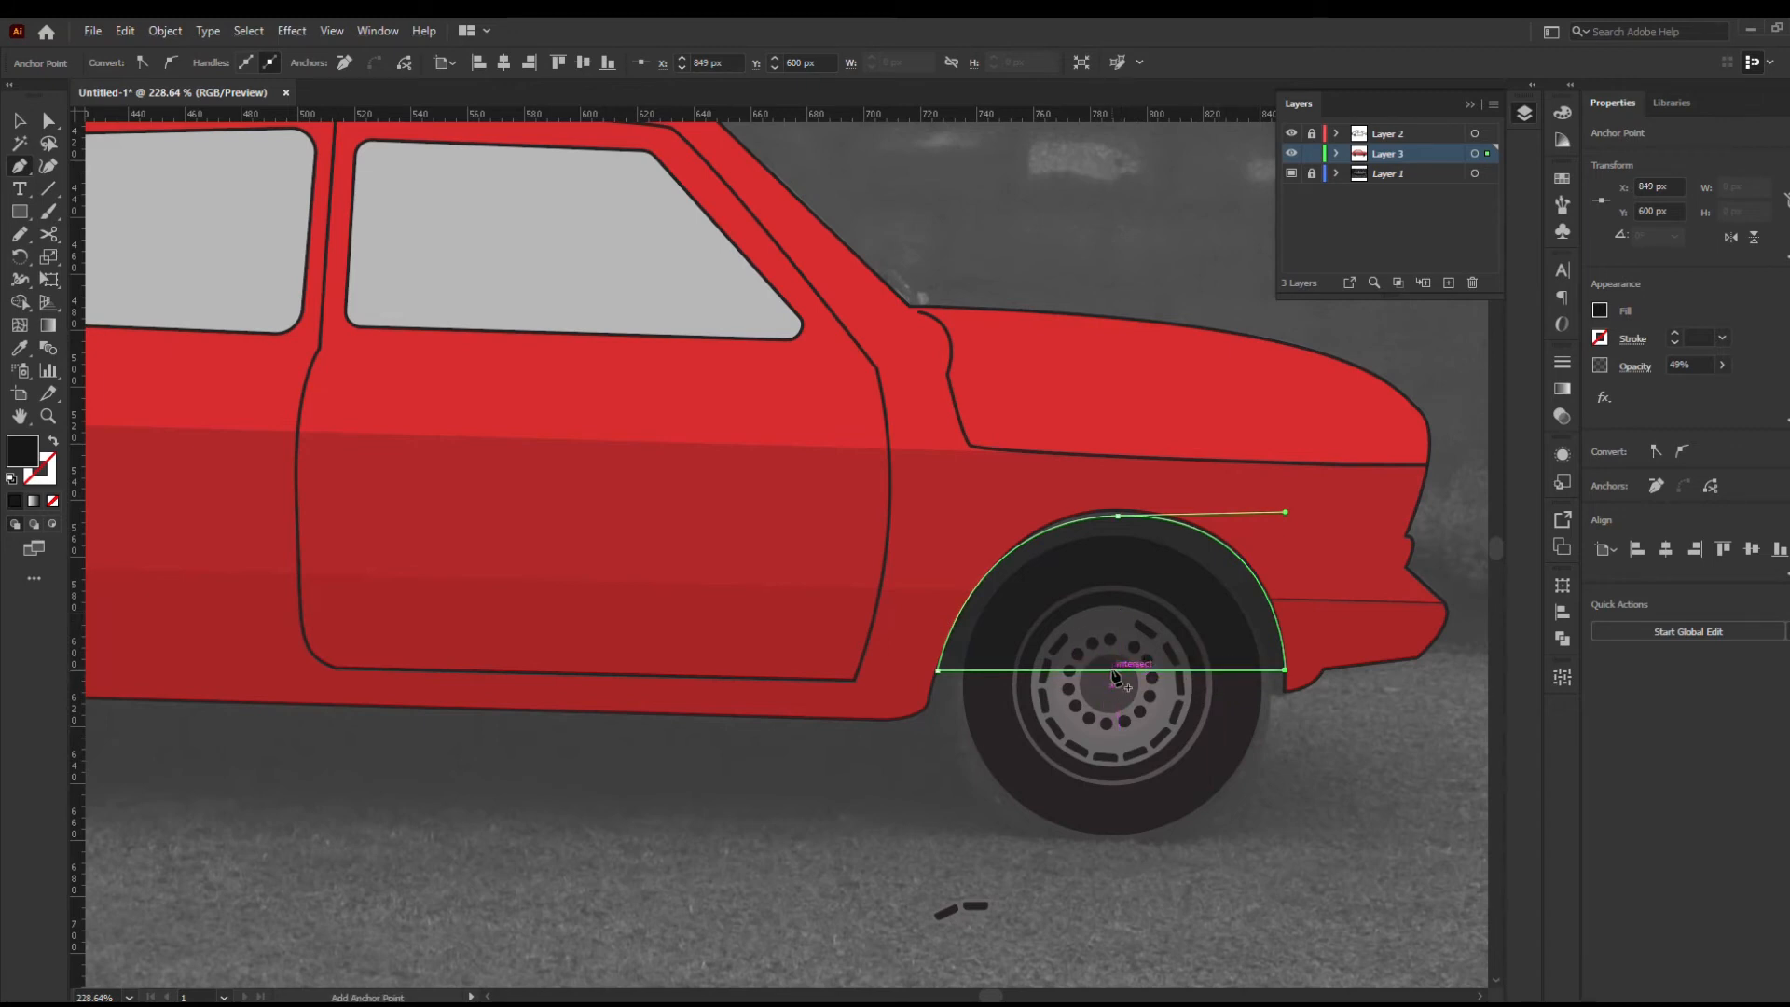
{"action": "key", "text": "alt+w"}
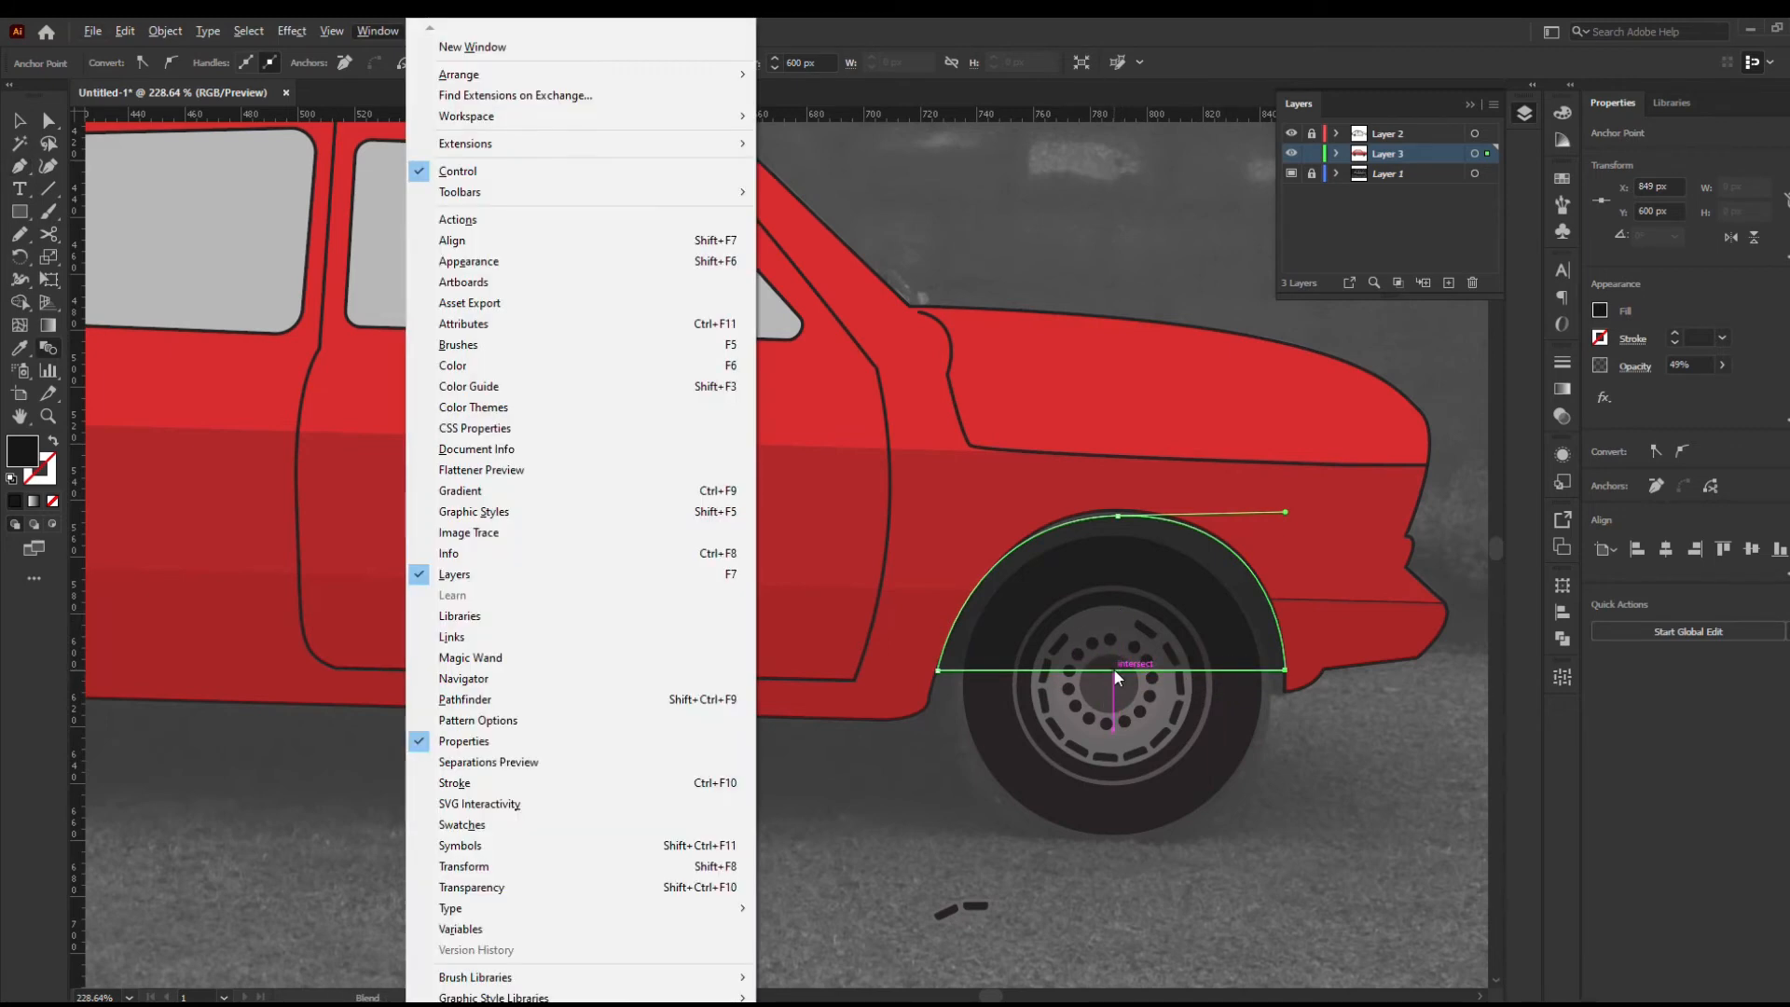
{"action": "key", "text": "Escape"}
{"action": "key", "text": "a"}
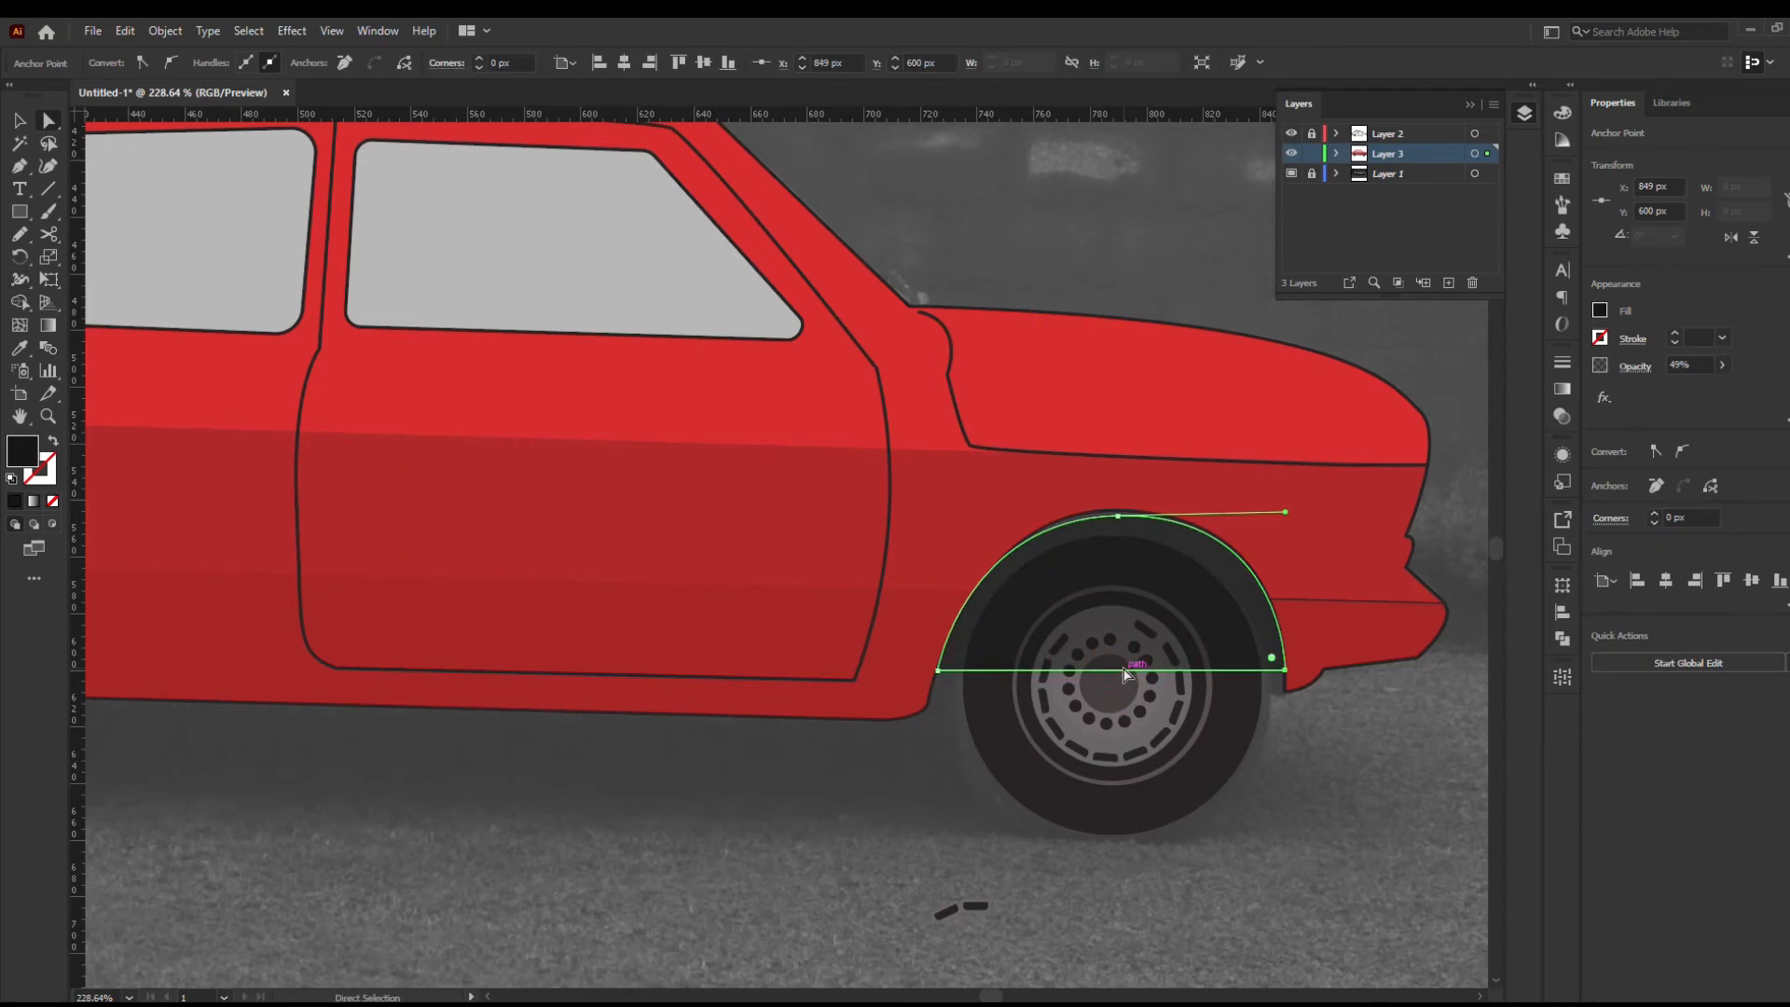
{"action": "key", "text": "p"}
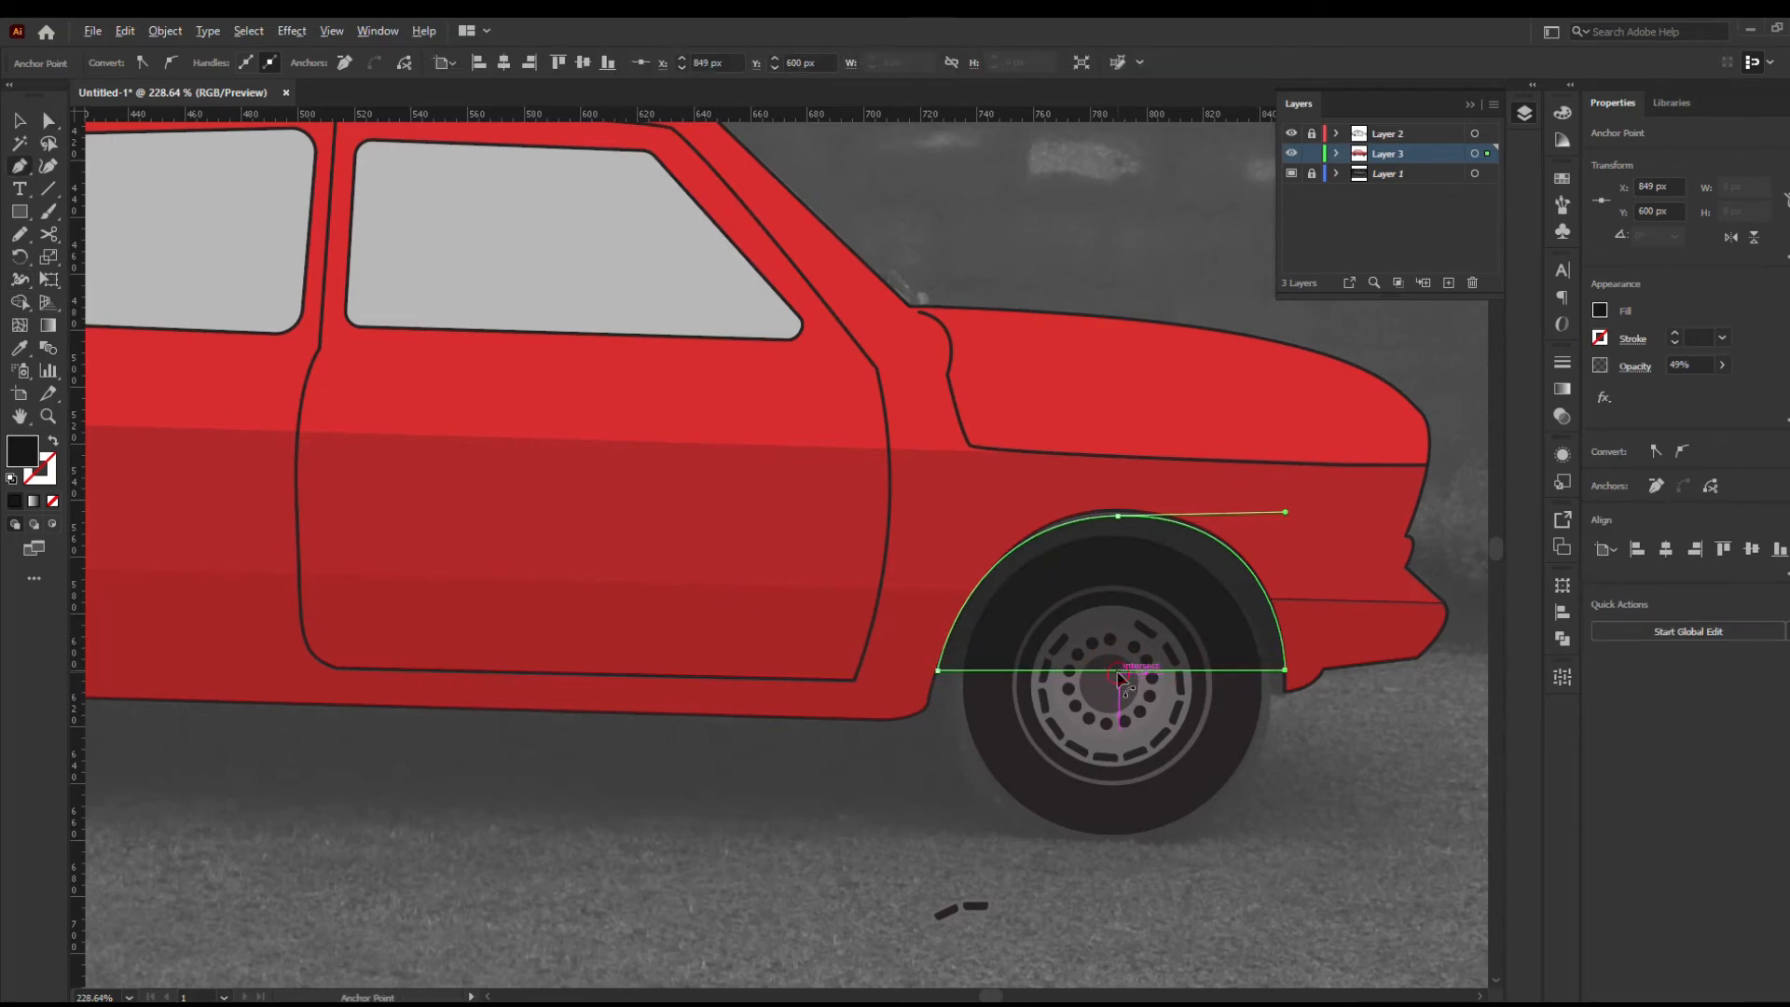
{"action": "left_click_drag", "start_coordinate": [1118, 673], "coordinate": [1121, 597]}
Curve the lower edge of the rear wheel's dark arch upward so it clears the rim
{"action": "left_click_drag", "start_coordinate": [646, 812], "coordinate": [1375, 813]}
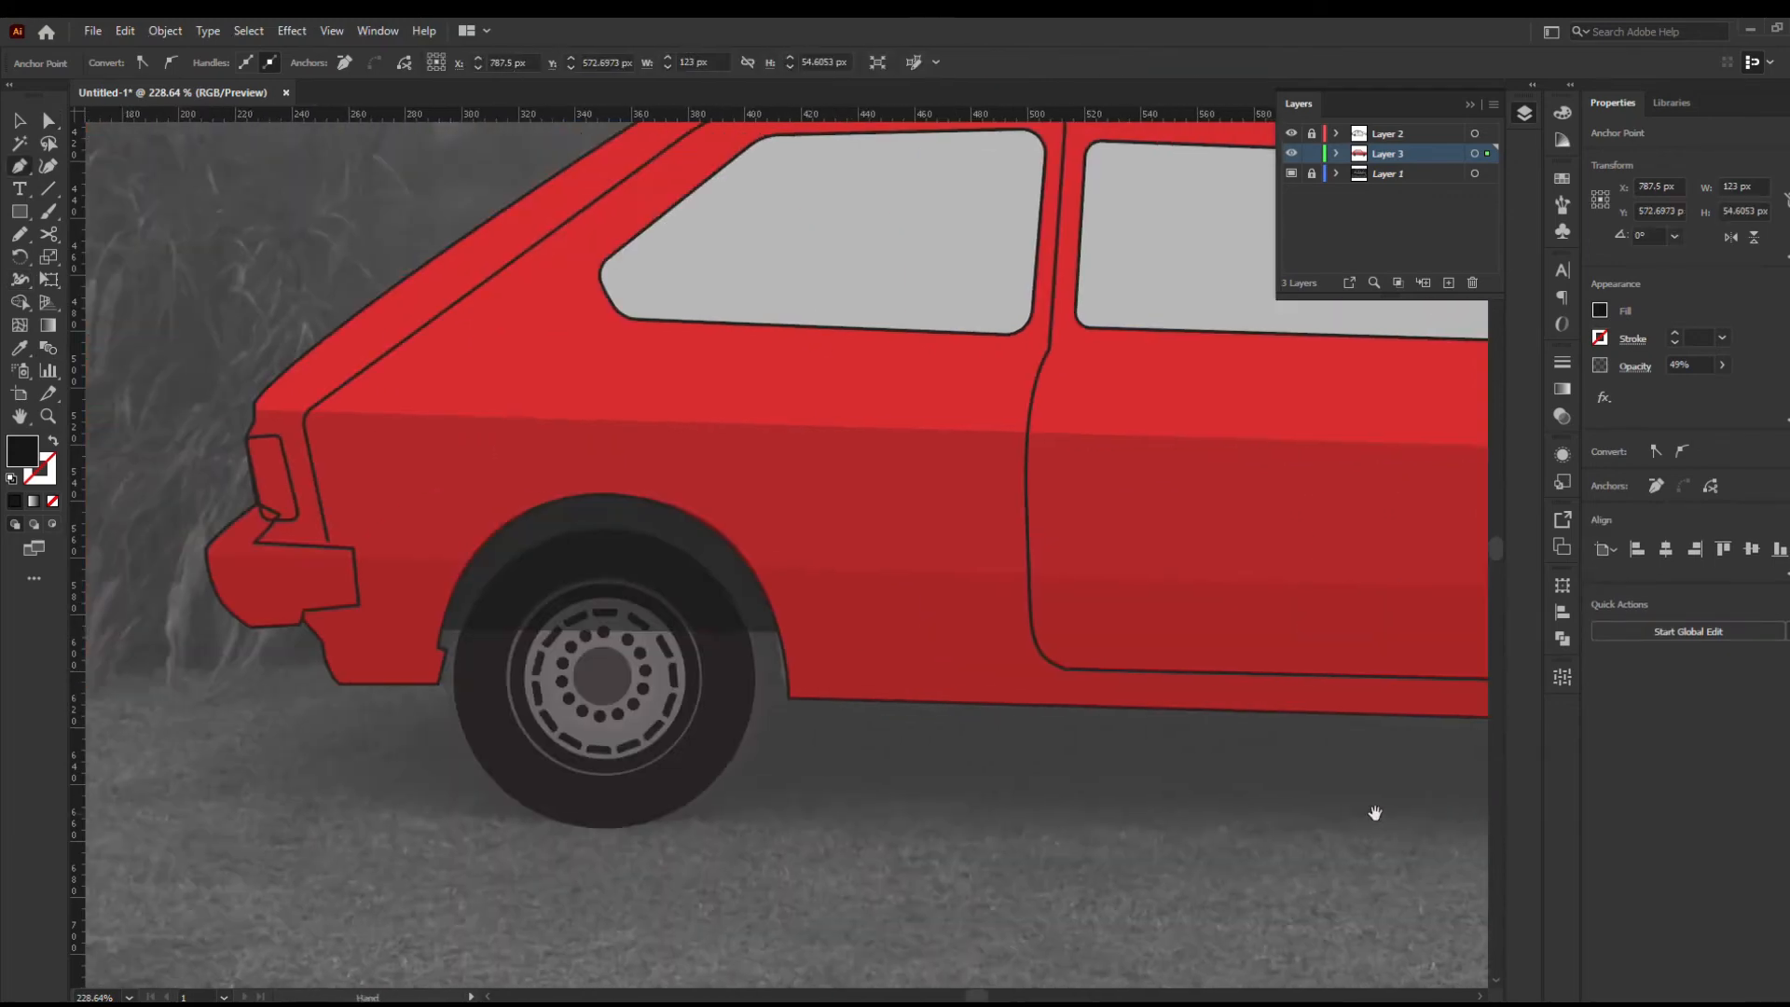
{"action": "left_click", "coordinate": [603, 629], "text": "ctrl"}
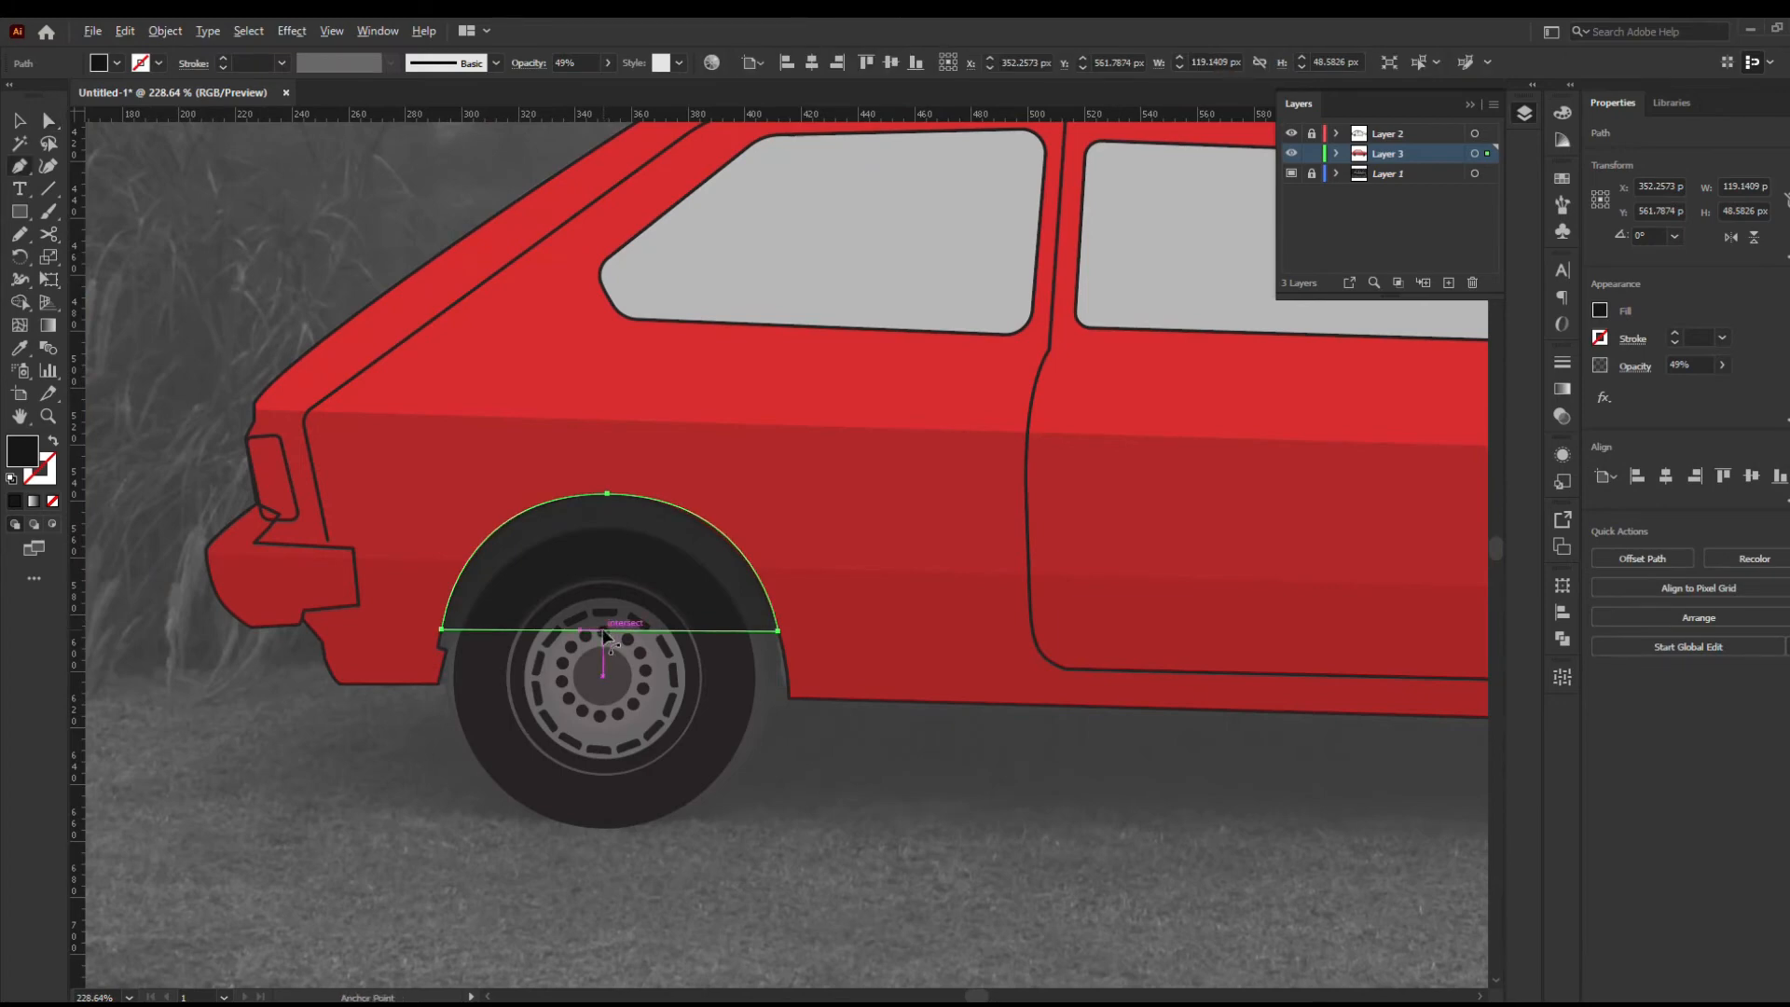
{"action": "left_click_drag", "start_coordinate": [604, 631], "coordinate": [603, 580]}
{"action": "left_click", "coordinate": [17, 123]}
{"action": "left_click", "coordinate": [867, 741]}
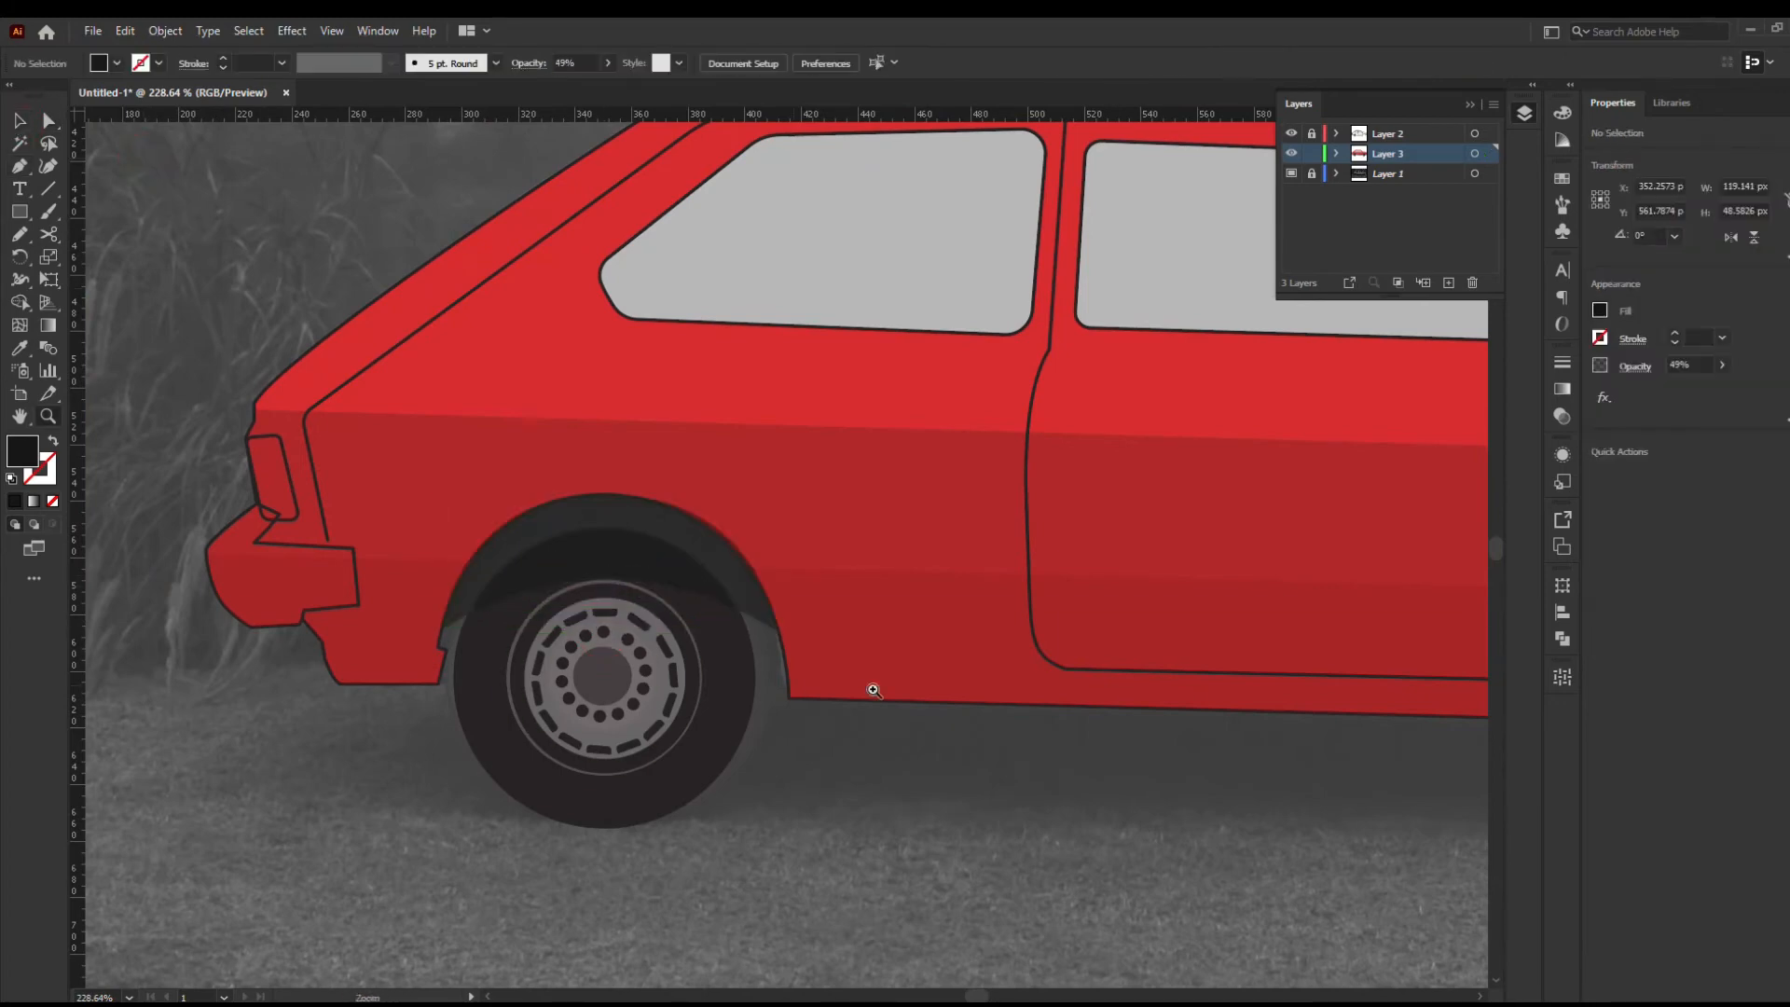
Display Layer 3 as outlines only, exposing the photographed door handle for tracing
{"action": "left_click_drag", "start_coordinate": [909, 697], "coordinate": [717, 698]}
{"action": "left_click_drag", "start_coordinate": [1059, 700], "coordinate": [815, 768]}
{"action": "left_click_drag", "start_coordinate": [724, 708], "coordinate": [918, 726]}
{"action": "left_click", "coordinate": [918, 726], "text": "alt"}
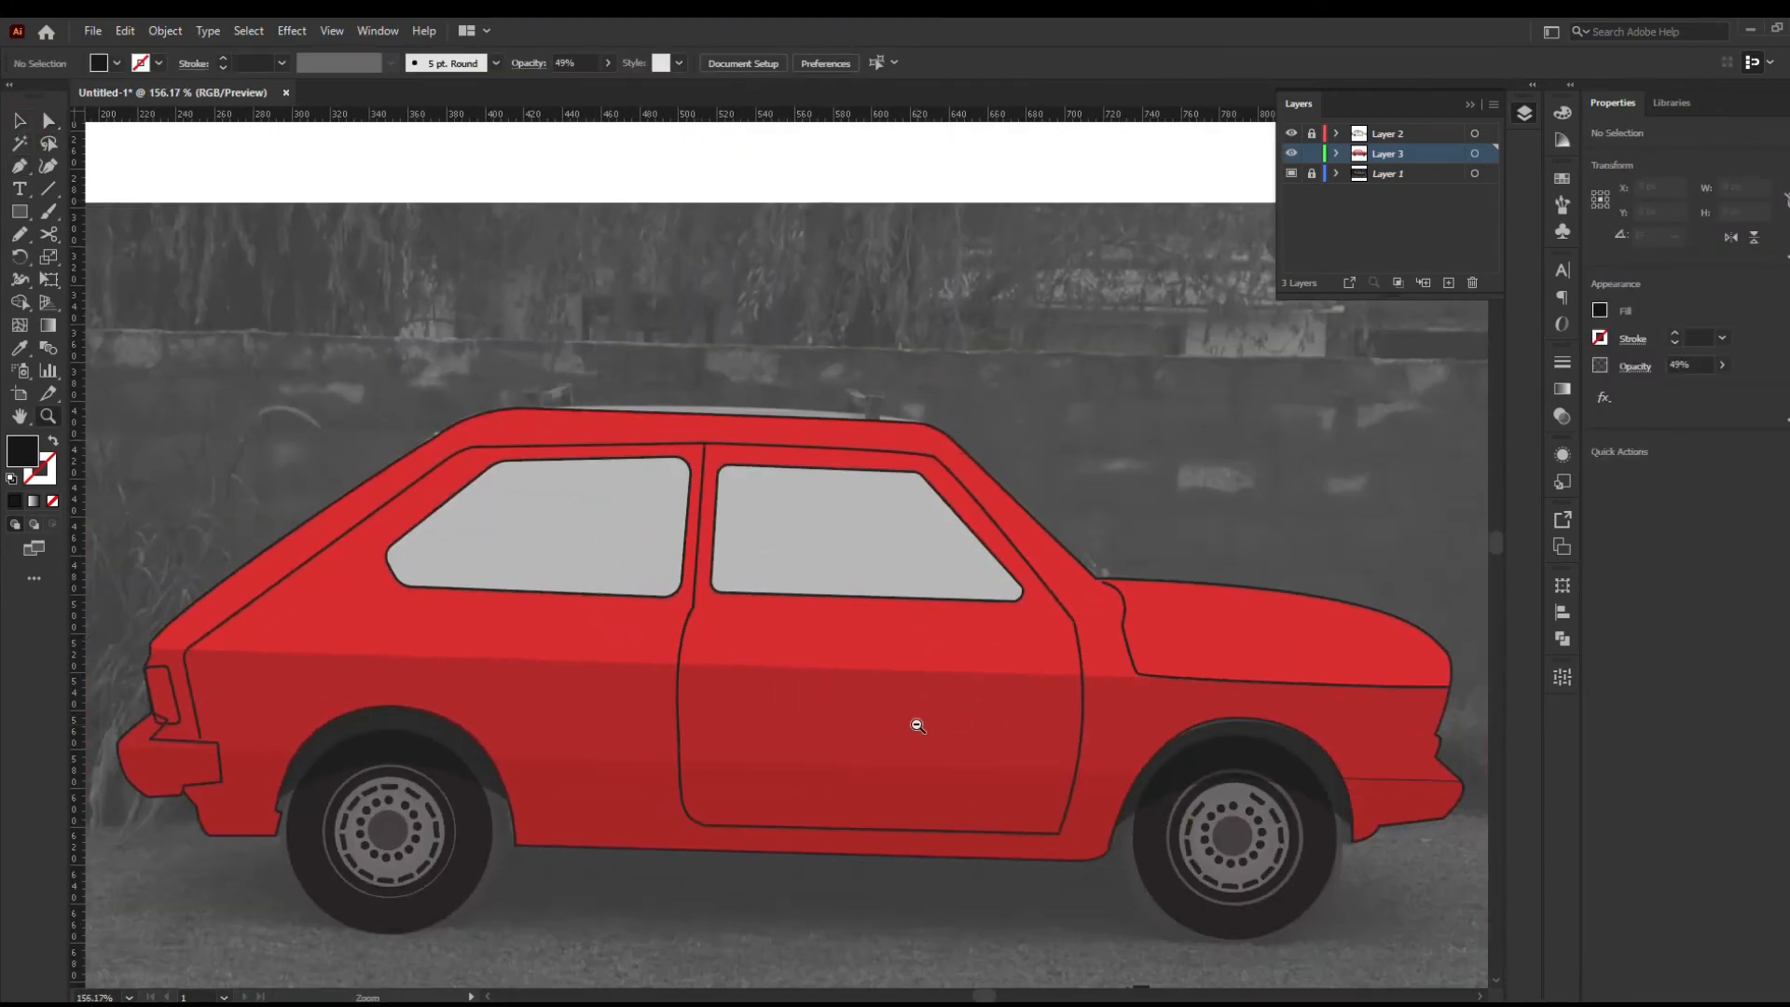
{"action": "left_click", "coordinate": [1302, 153]}
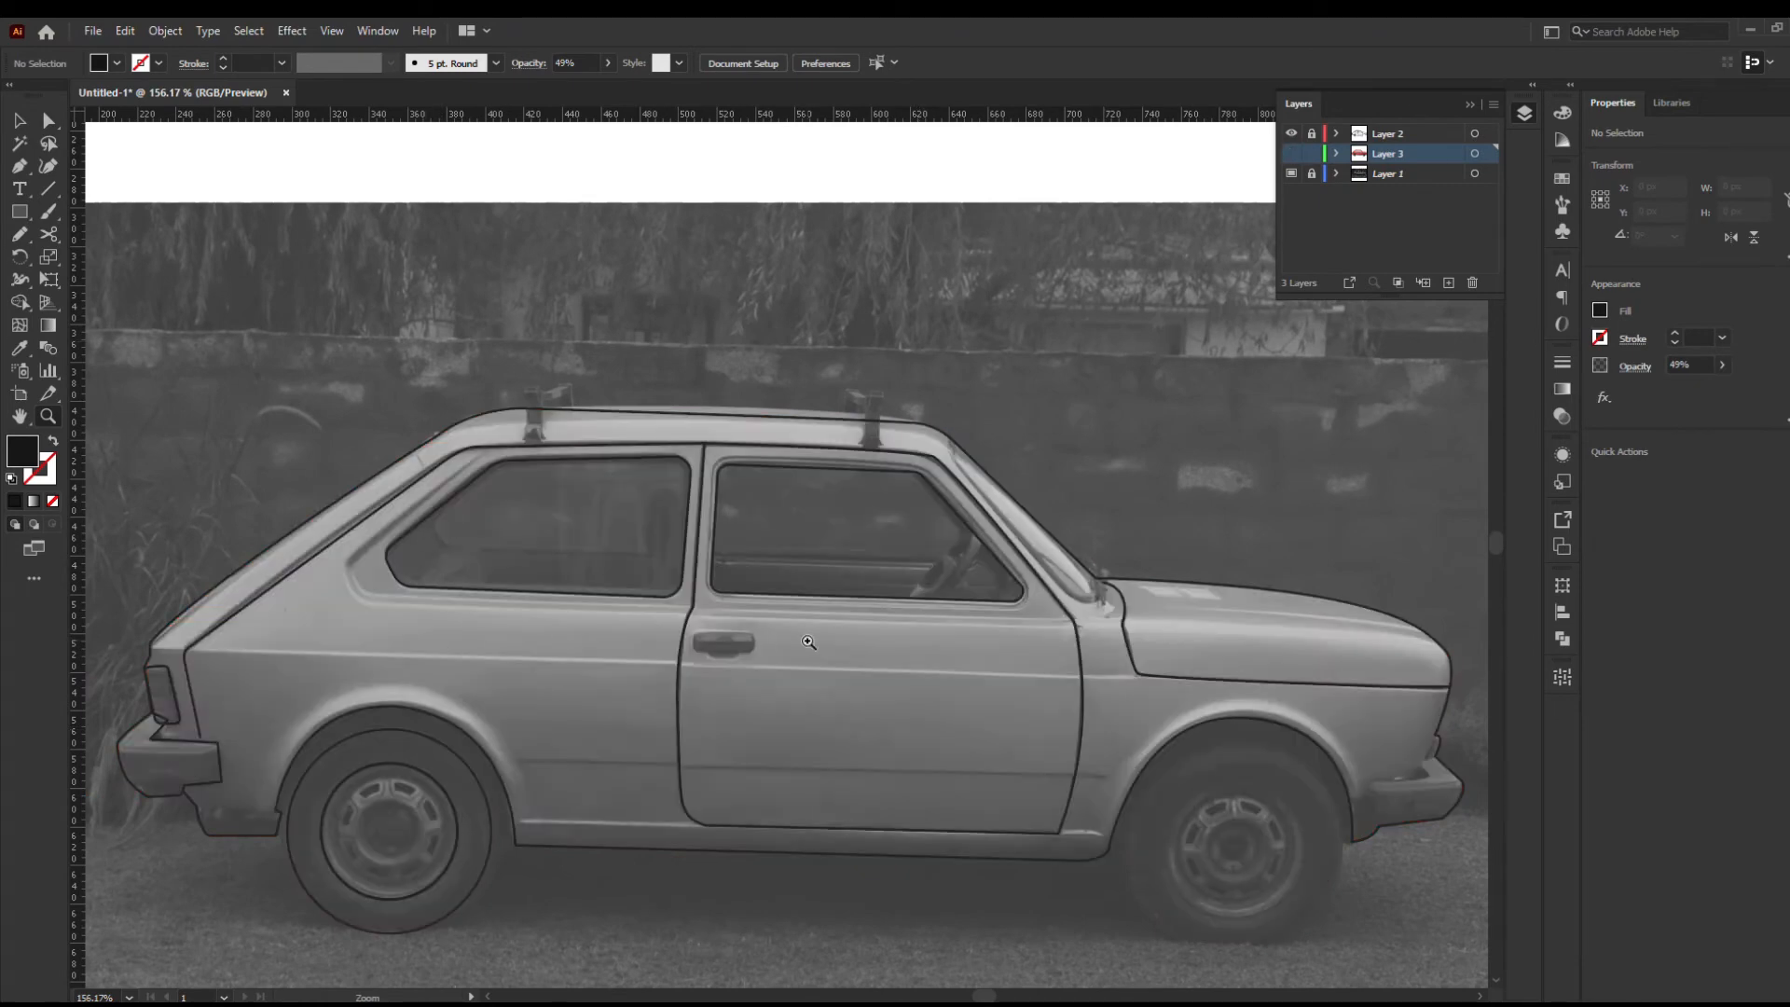
{"action": "left_click_drag", "start_coordinate": [724, 656], "coordinate": [853, 668]}
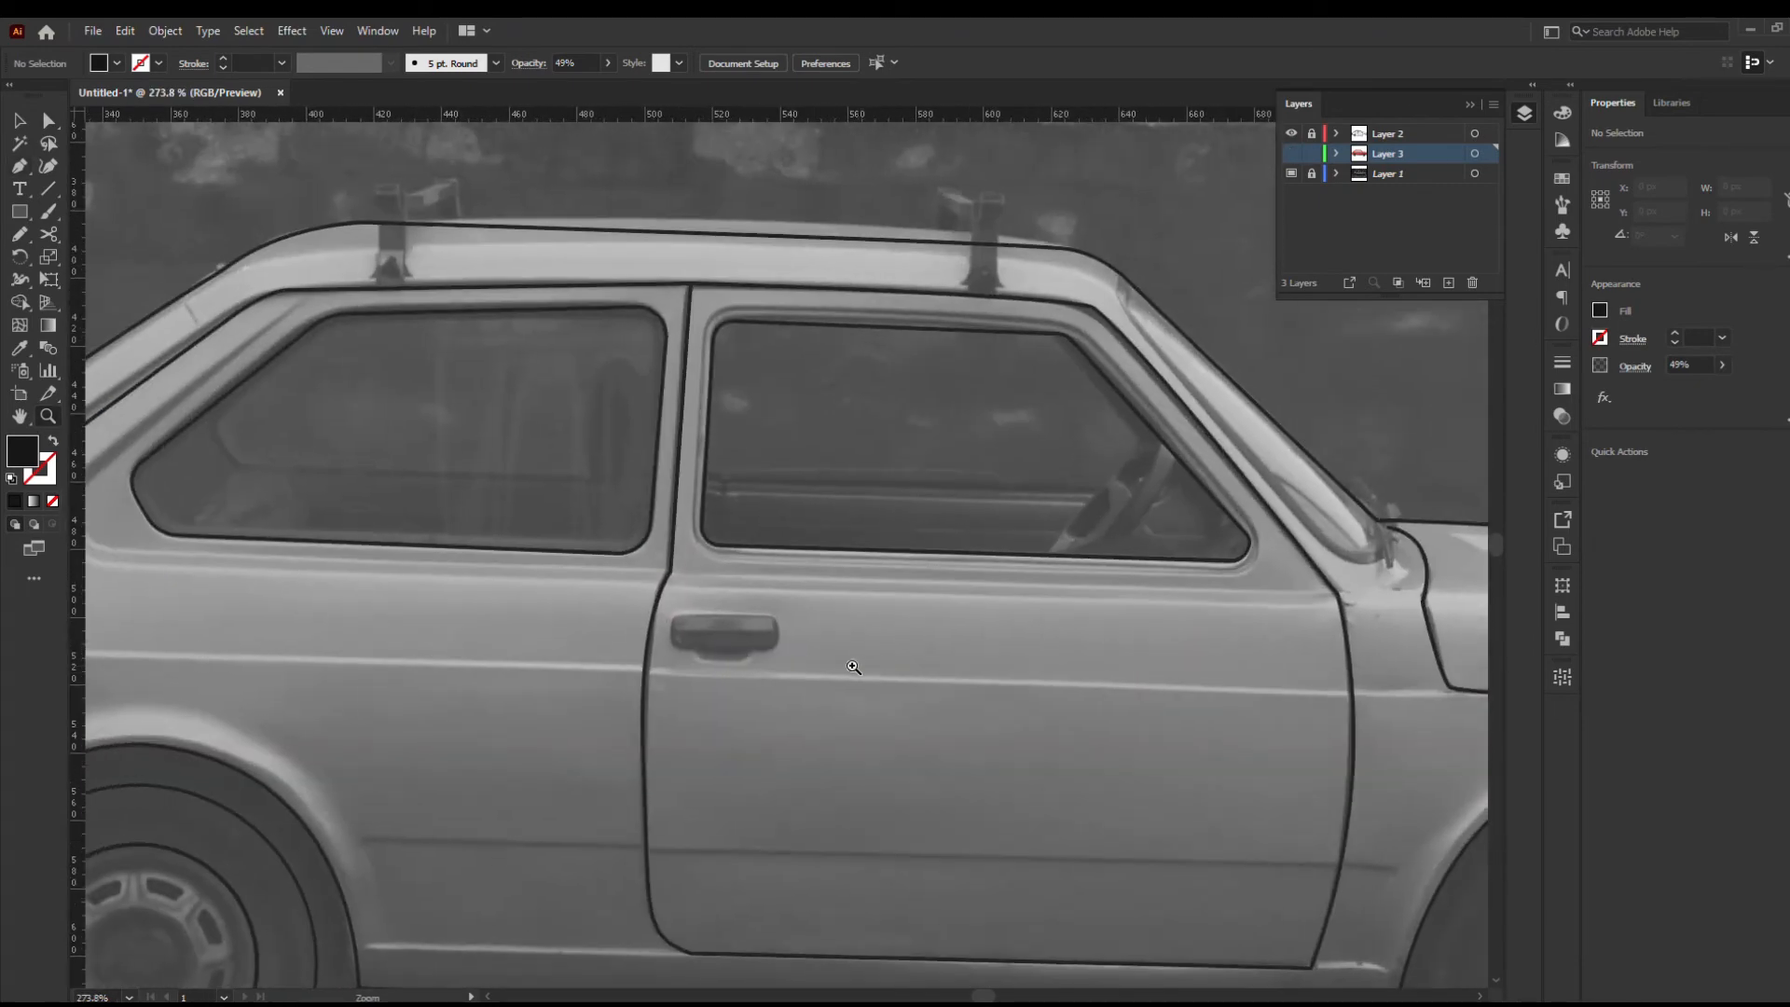
{"action": "left_click", "coordinate": [1293, 154]}
{"action": "key", "text": "ctrl+y"}
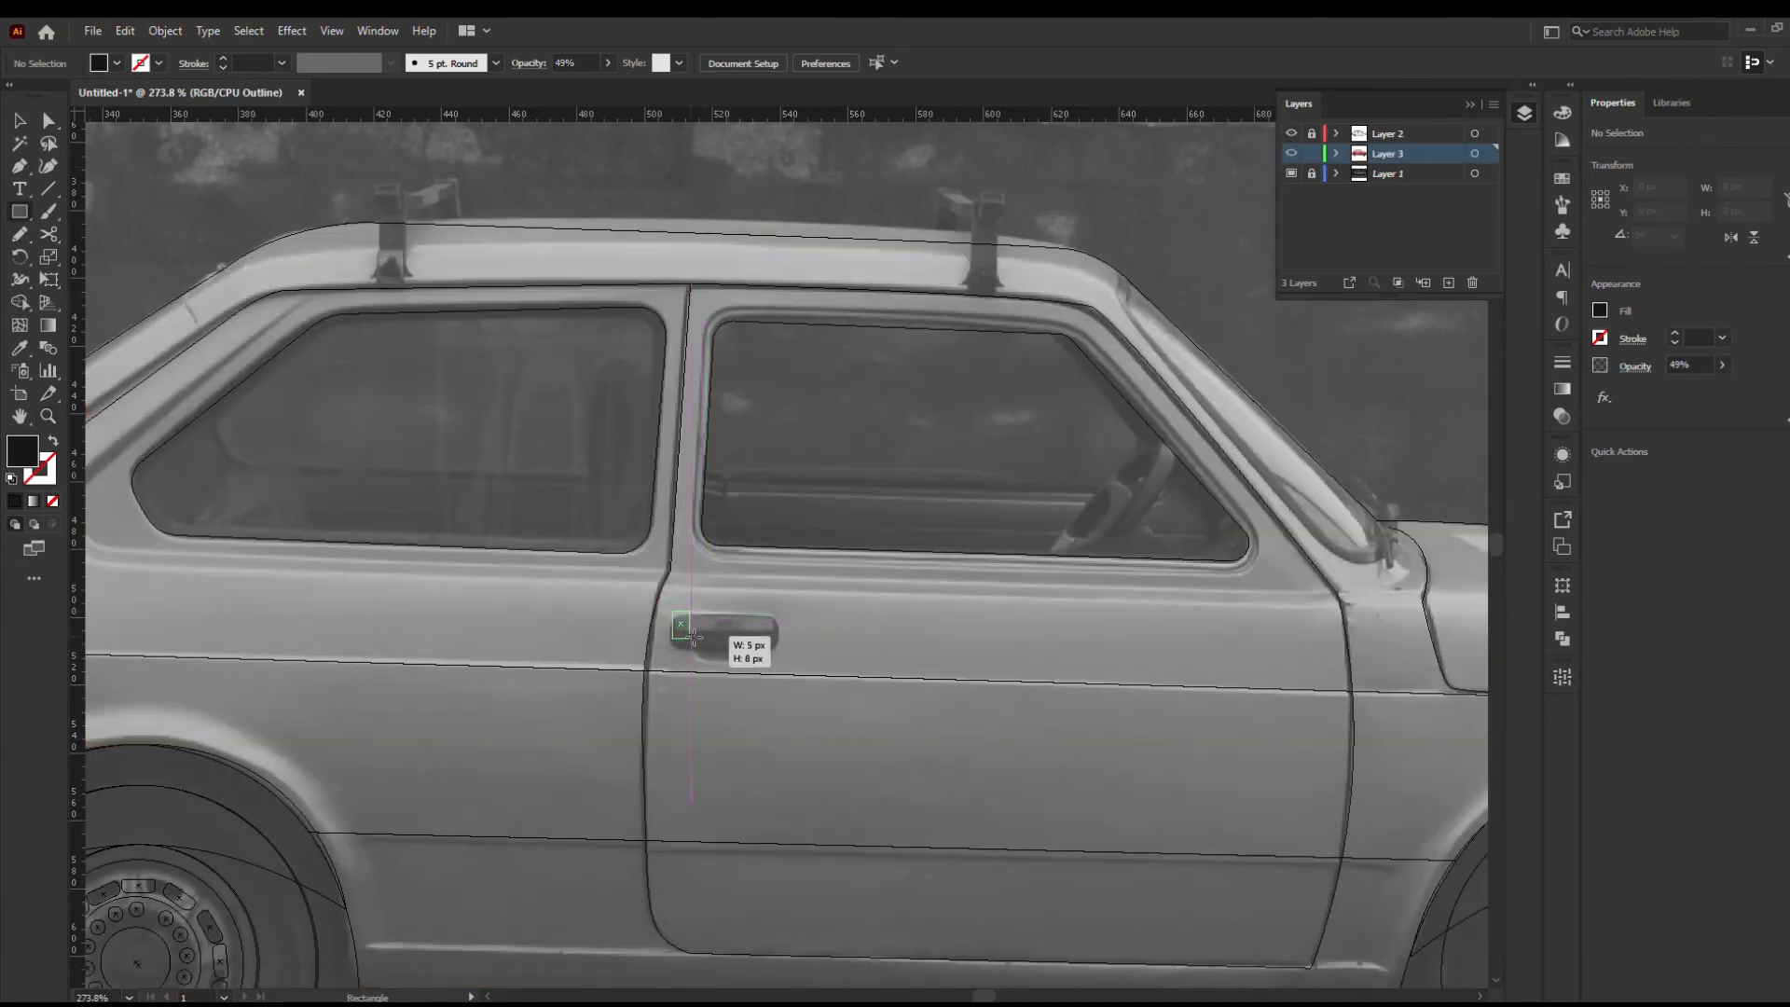
Draw a 30 × 10 px rectangle with corners rounded to about 4 px over the photographed door handle
{"action": "left_click_drag", "start_coordinate": [693, 638], "coordinate": [1059, 636]}
{"action": "left_click_drag", "start_coordinate": [336, 659], "coordinate": [1166, 727]}
{"action": "key", "text": "a"}
{"action": "left_click_drag", "start_coordinate": [473, 561], "coordinate": [546, 622]}
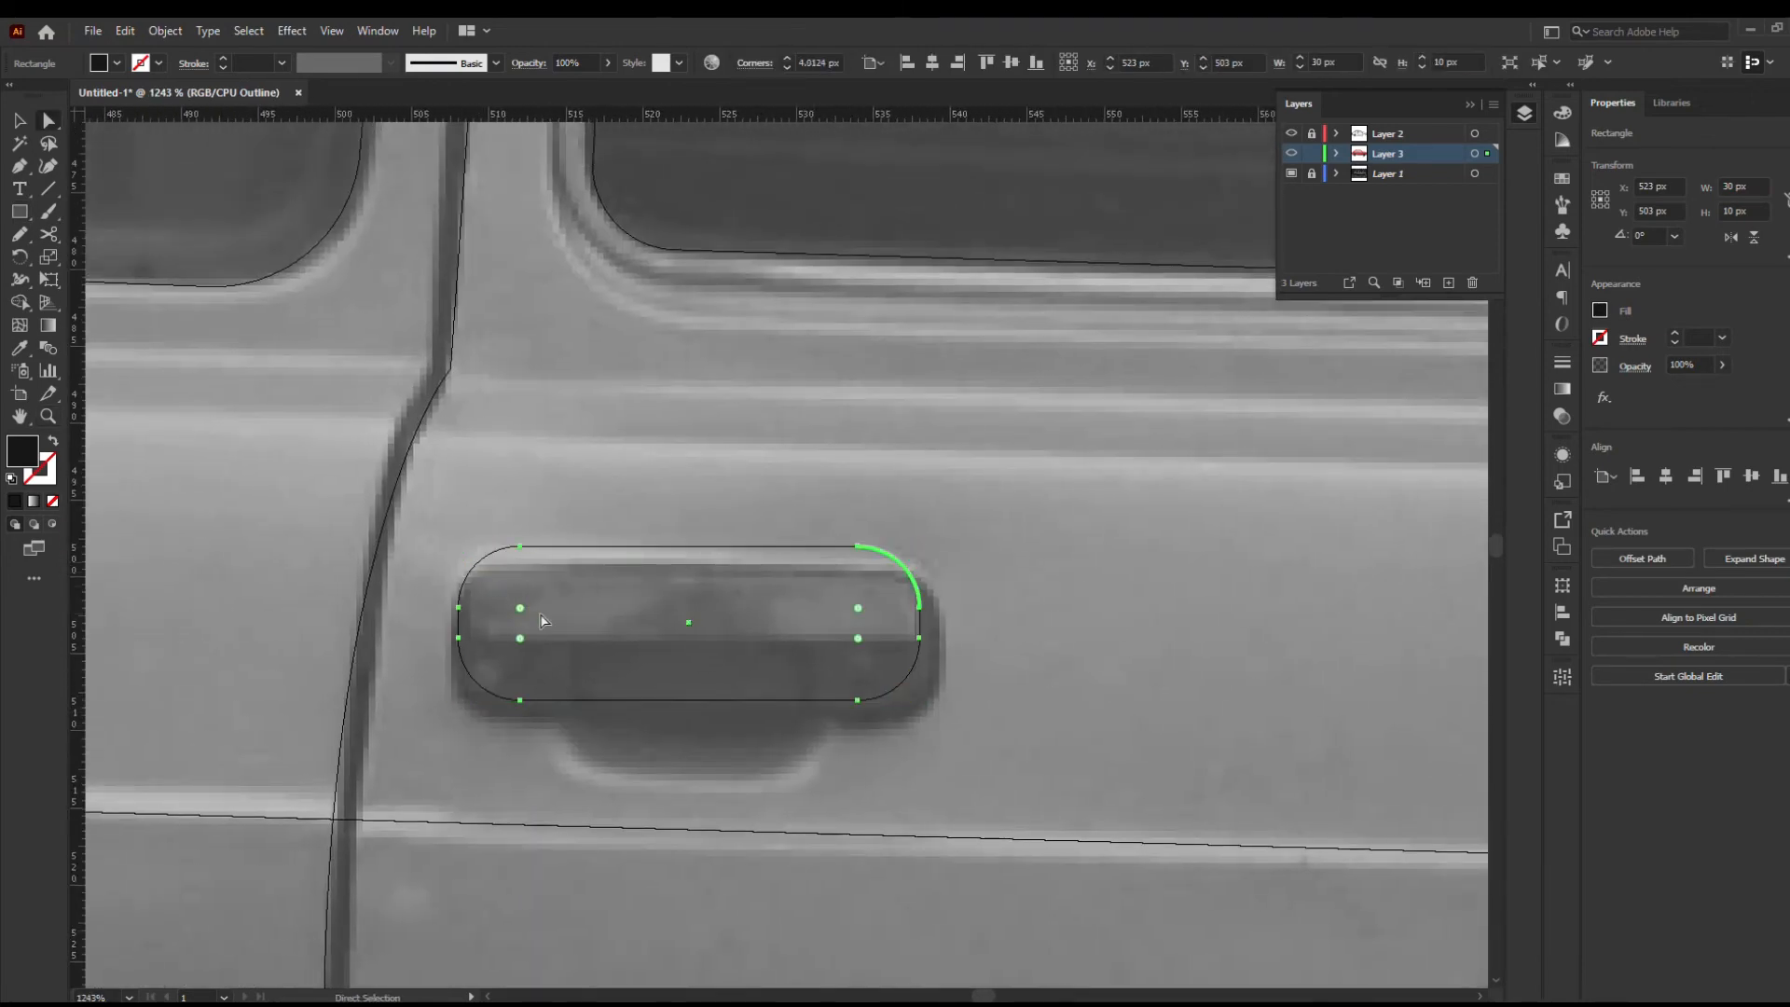
{"action": "key", "text": "v"}
{"action": "left_click_drag", "start_coordinate": [717, 548], "coordinate": [717, 563]}
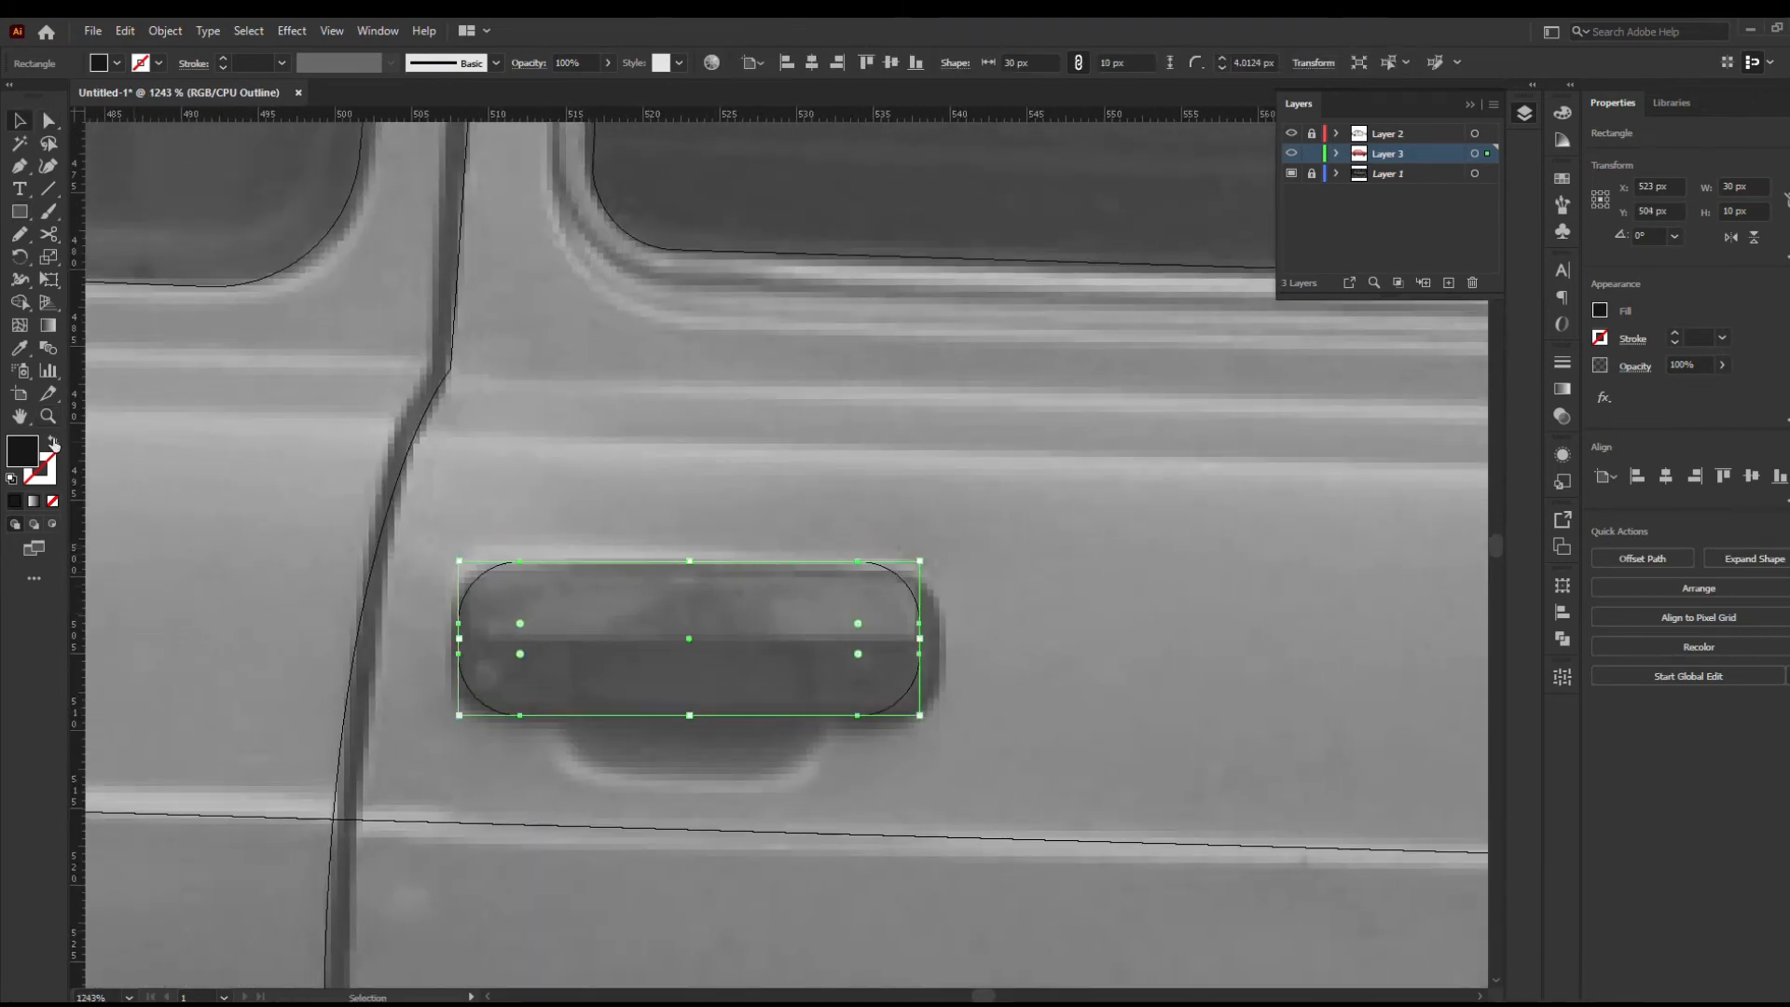
Split the door handle's rounded rectangle into upper and lower halves with a horizontal line across its middle, removing the overhanging line ends
{"action": "key", "text": "m"}
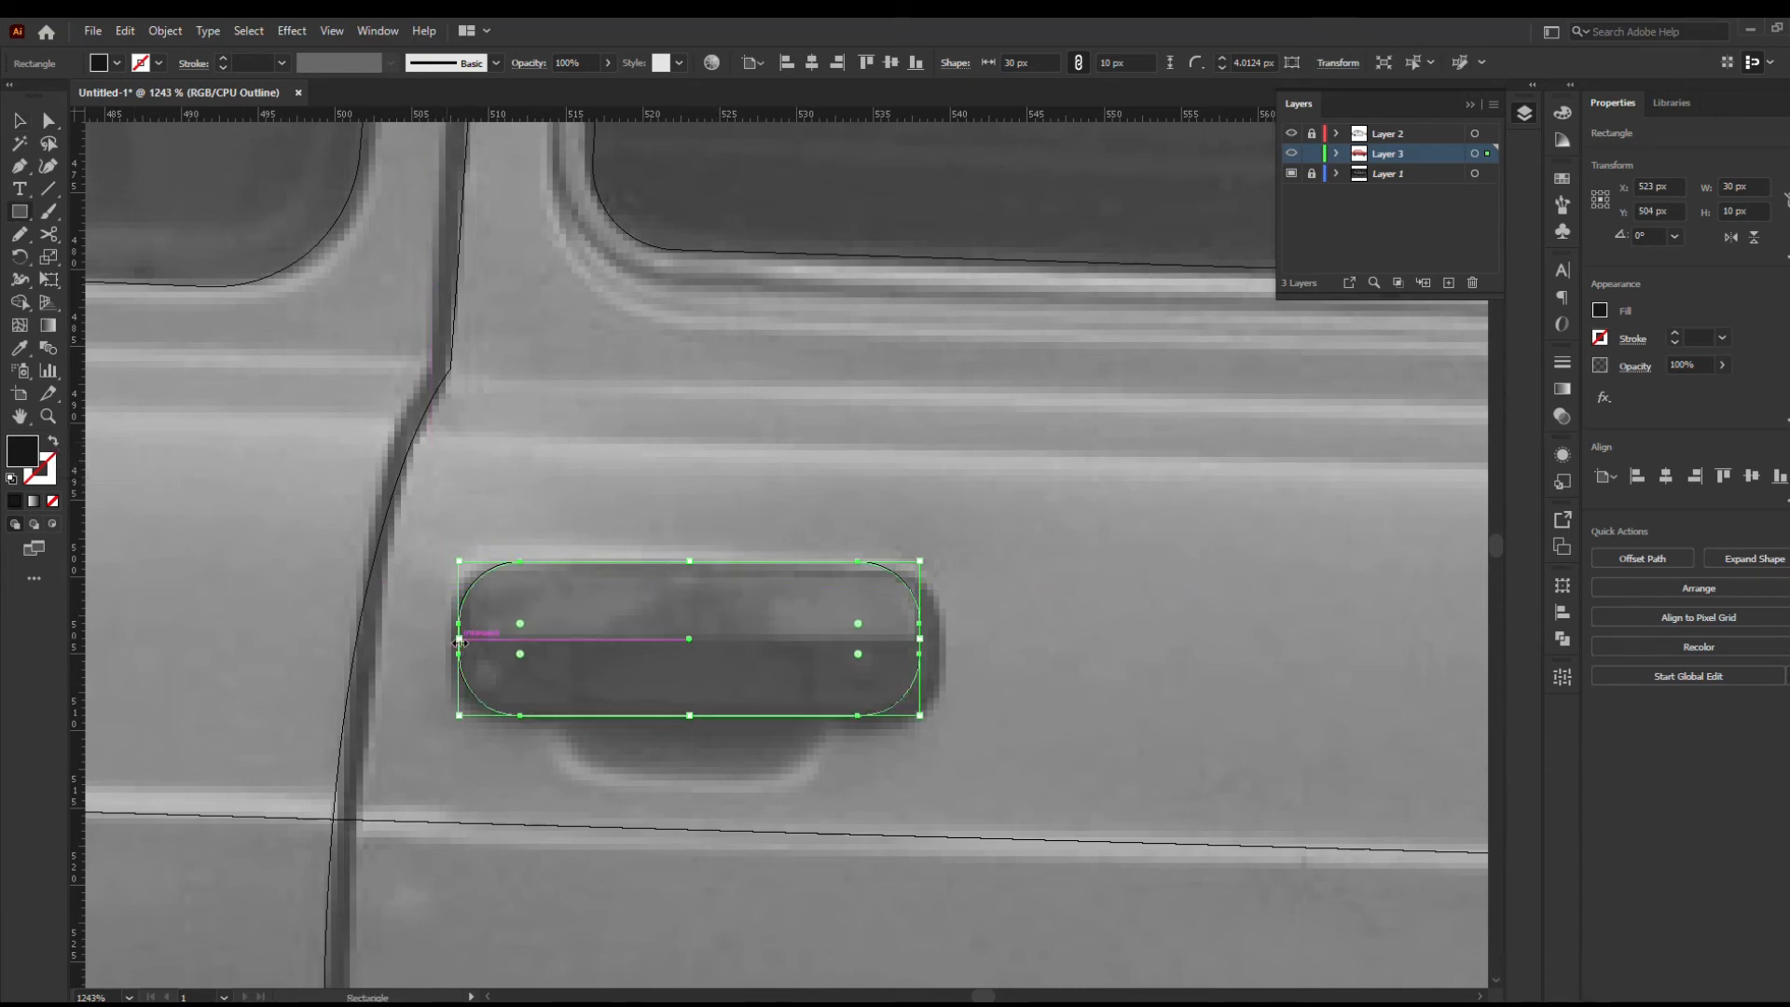
{"action": "key", "text": "p"}
{"action": "left_click", "coordinate": [920, 639]}
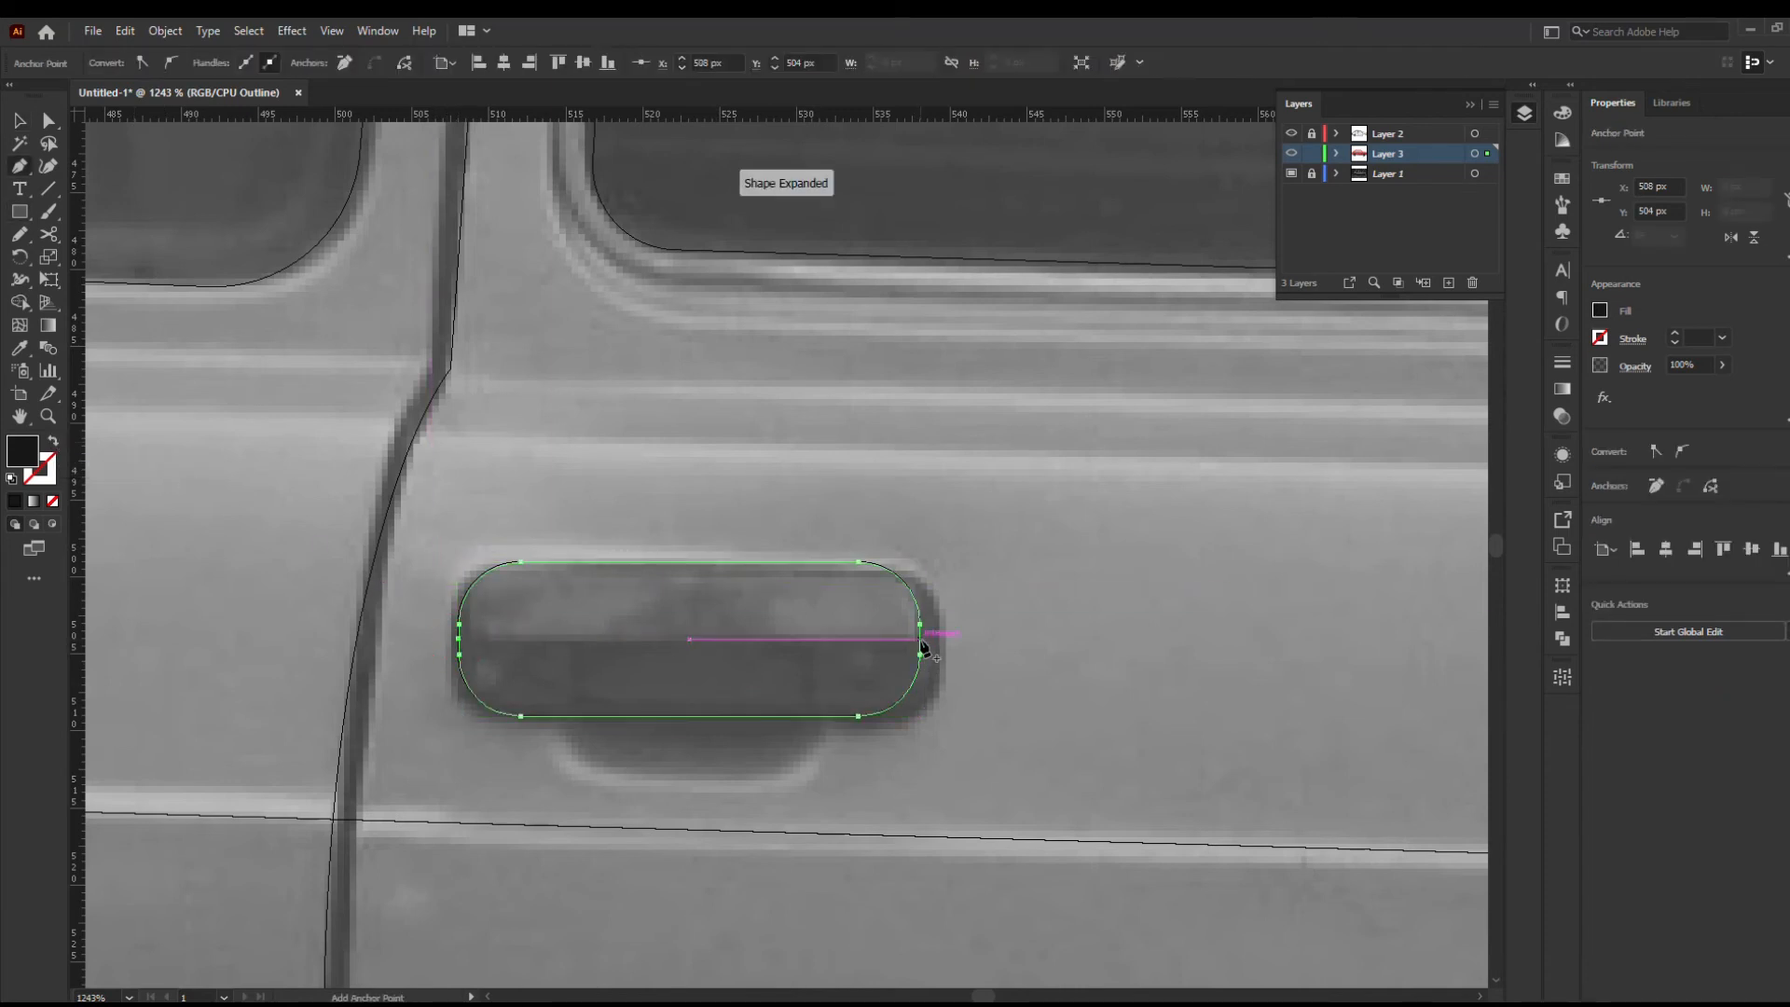
{"action": "left_click", "coordinate": [463, 640]}
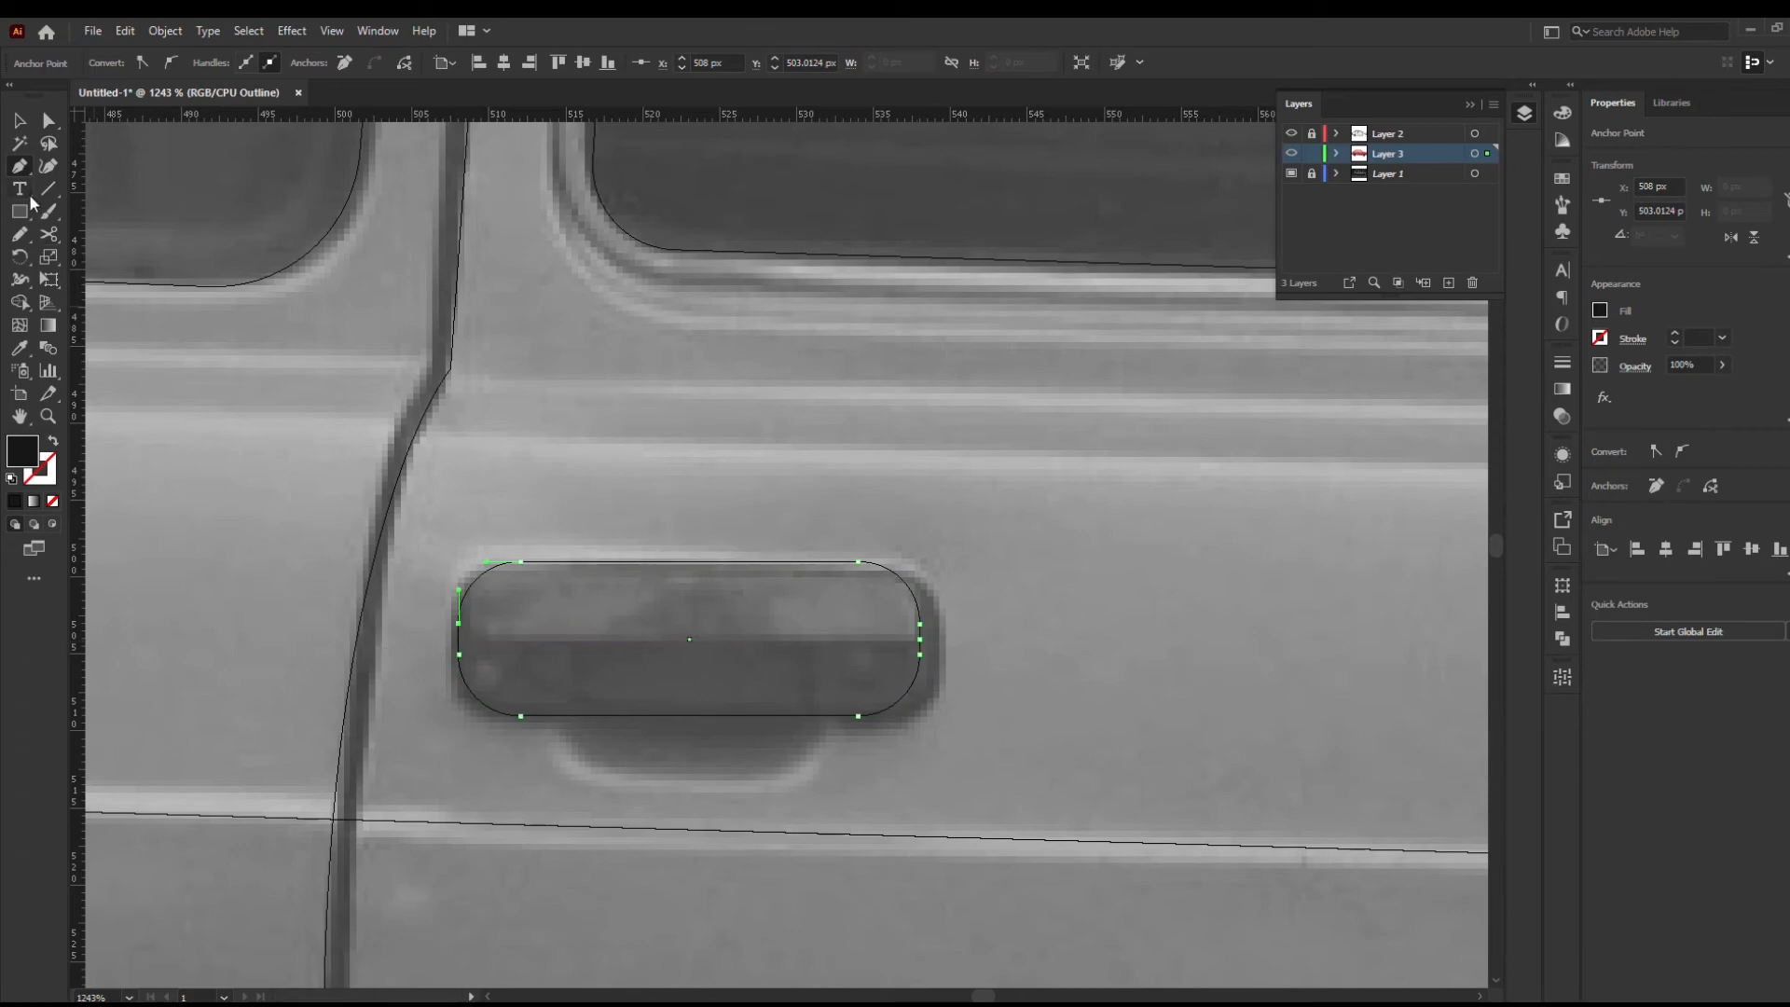
{"action": "left_click", "coordinate": [966, 640]}
{"action": "key", "text": "v"}
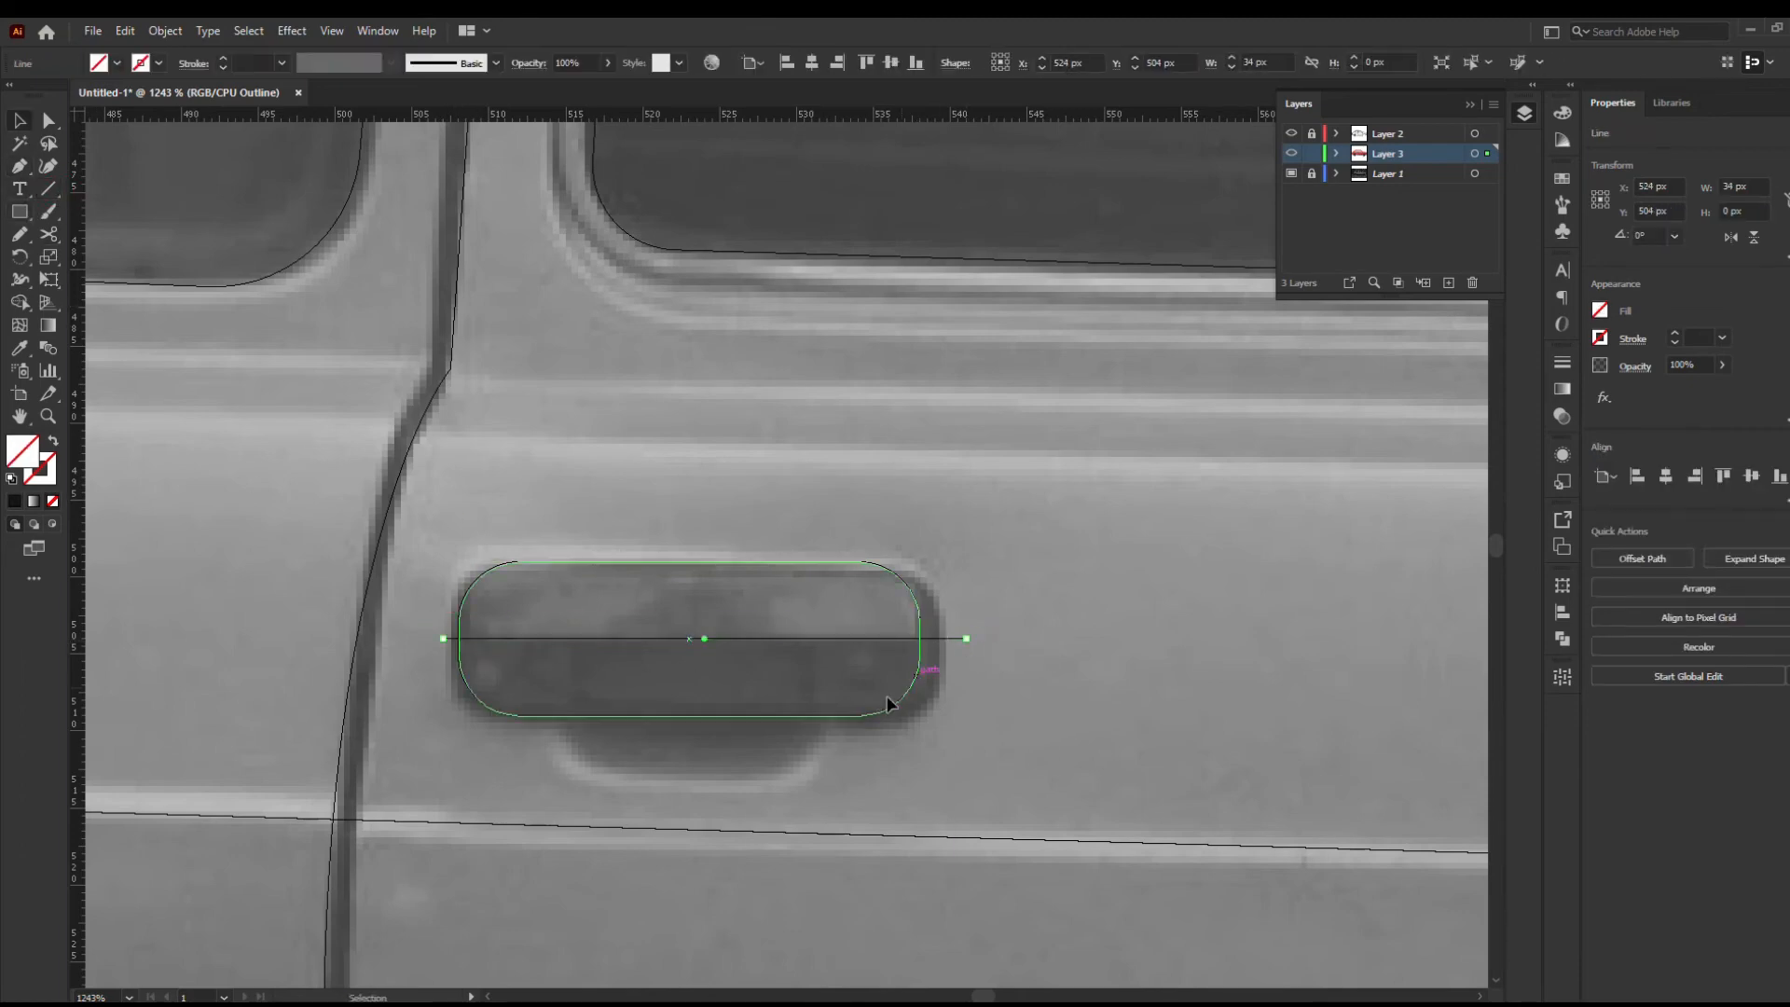
{"action": "key", "text": "shift+m"}
{"action": "left_click", "coordinate": [942, 641], "text": "alt"}
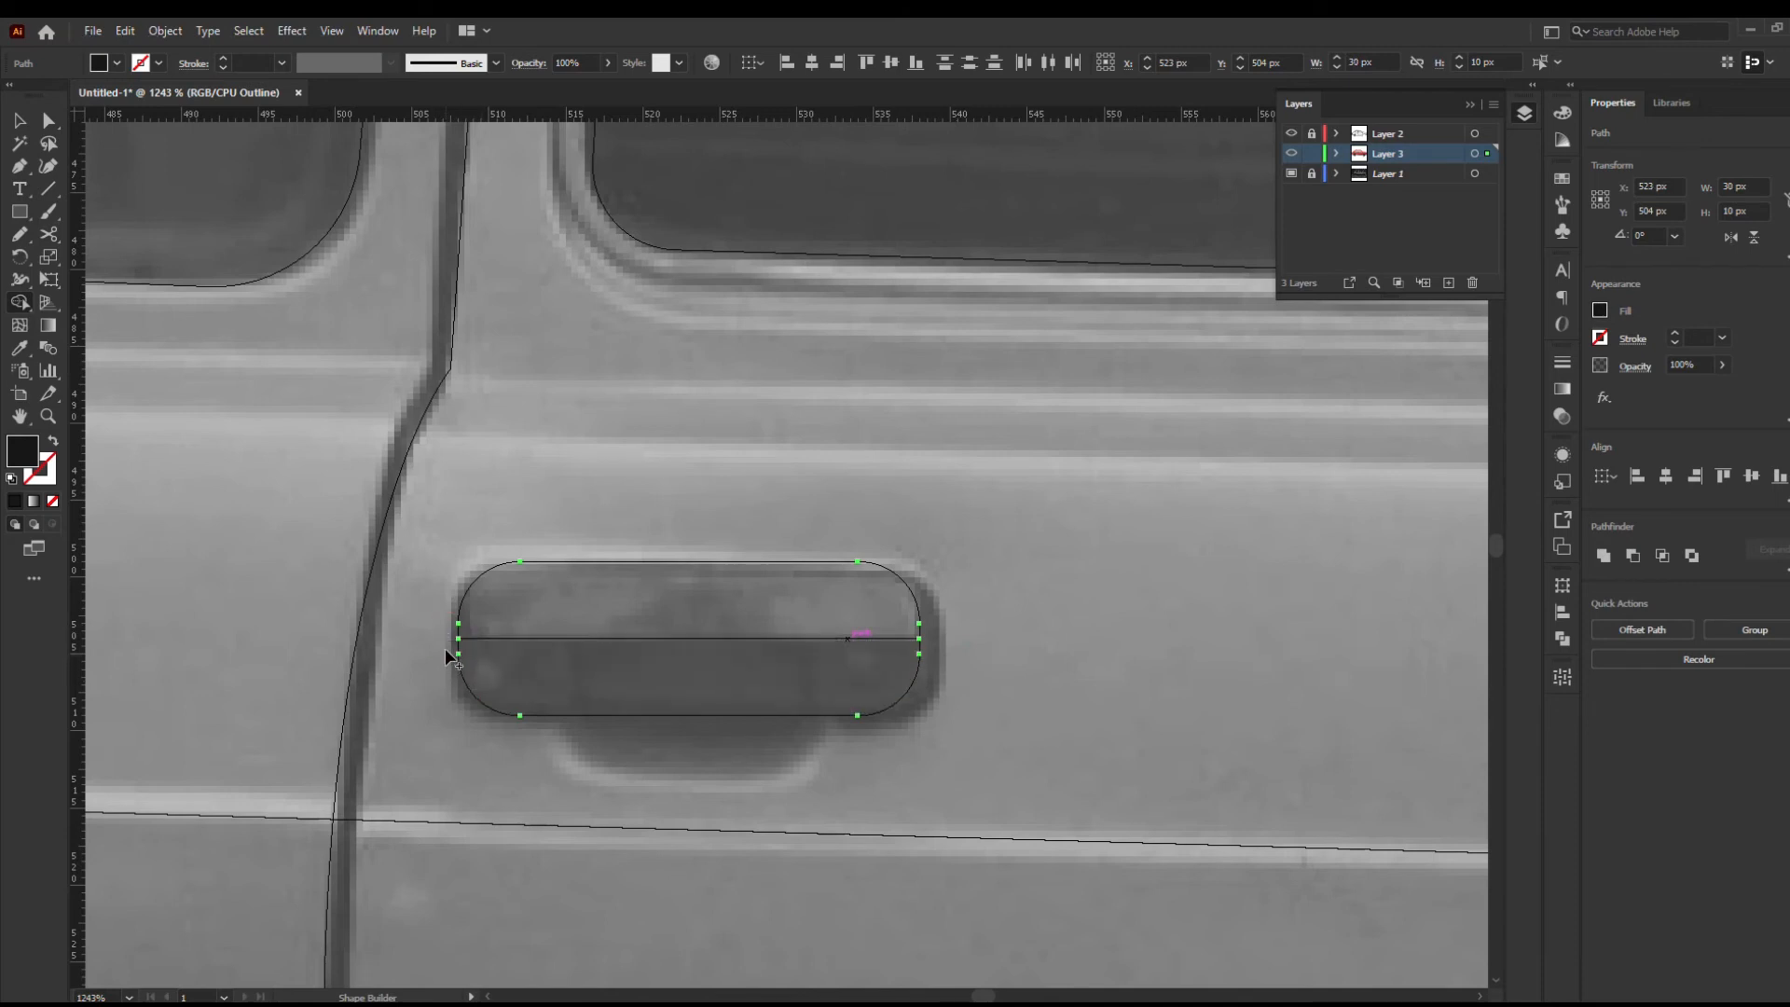
Fill the lower half of the door handle with dark gray #3d3d3d
{"action": "left_click", "coordinate": [45, 121]}
{"action": "left_click", "coordinate": [655, 718]}
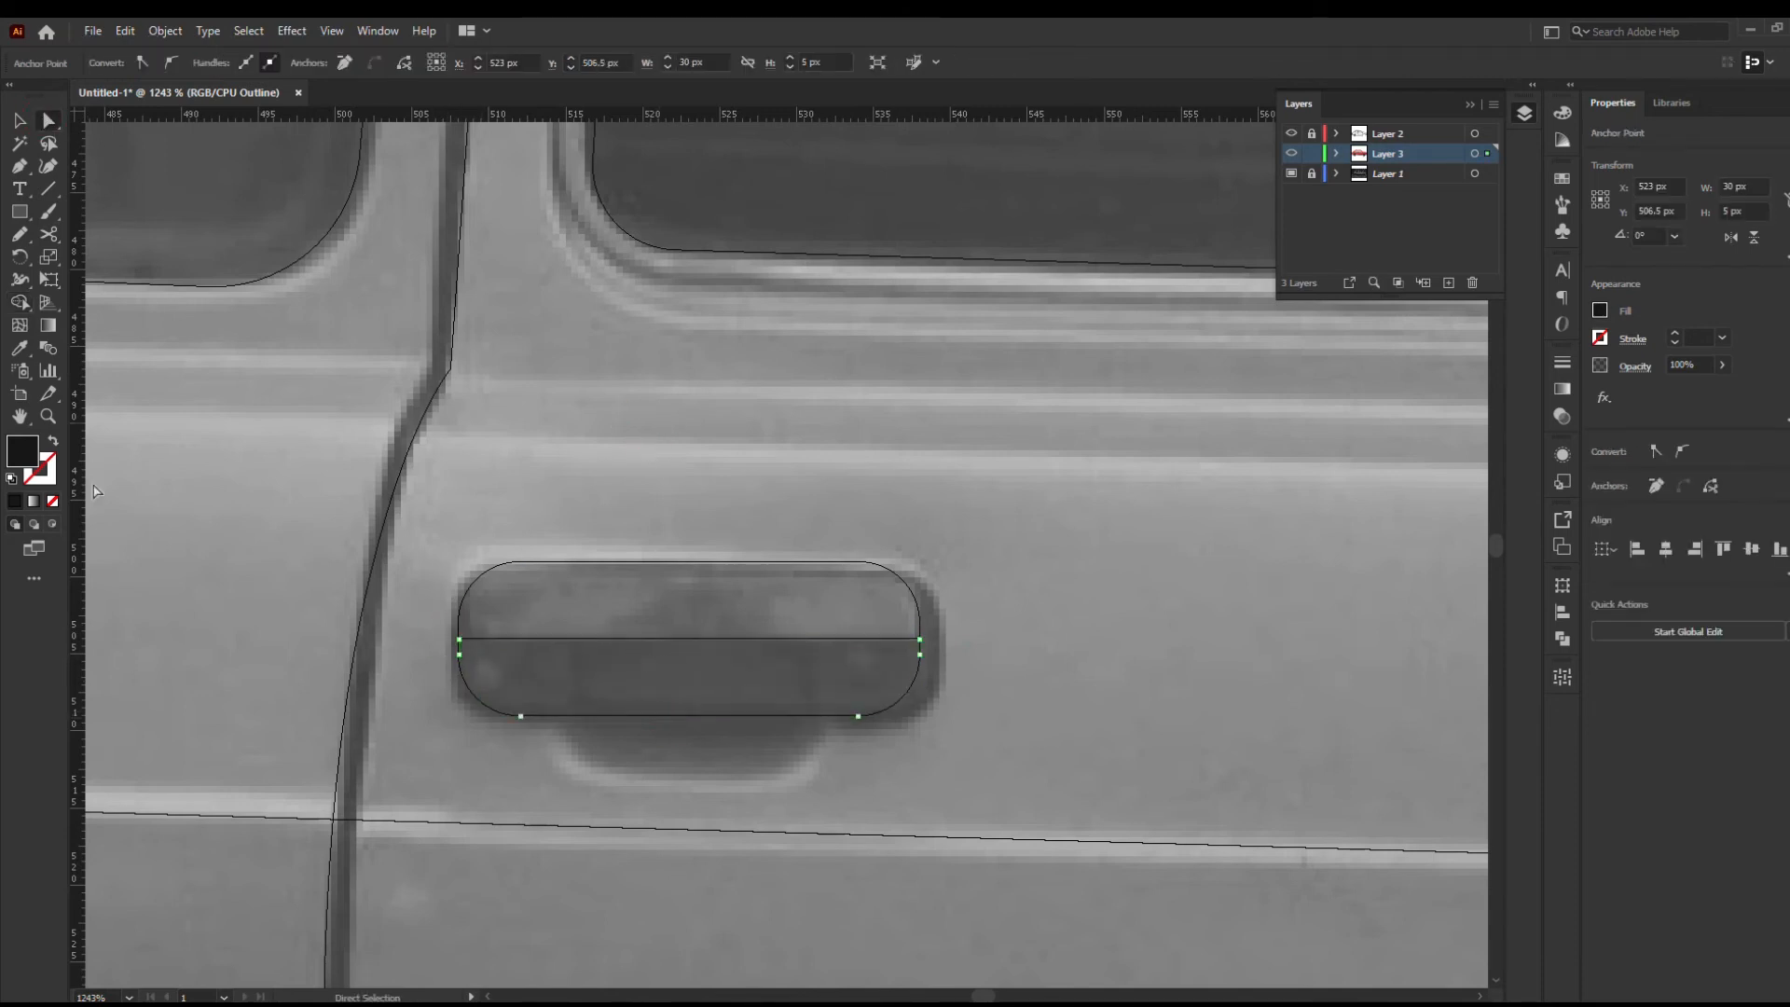
{"action": "double_click", "coordinate": [43, 456]}
{"action": "left_click", "coordinate": [184, 590]}
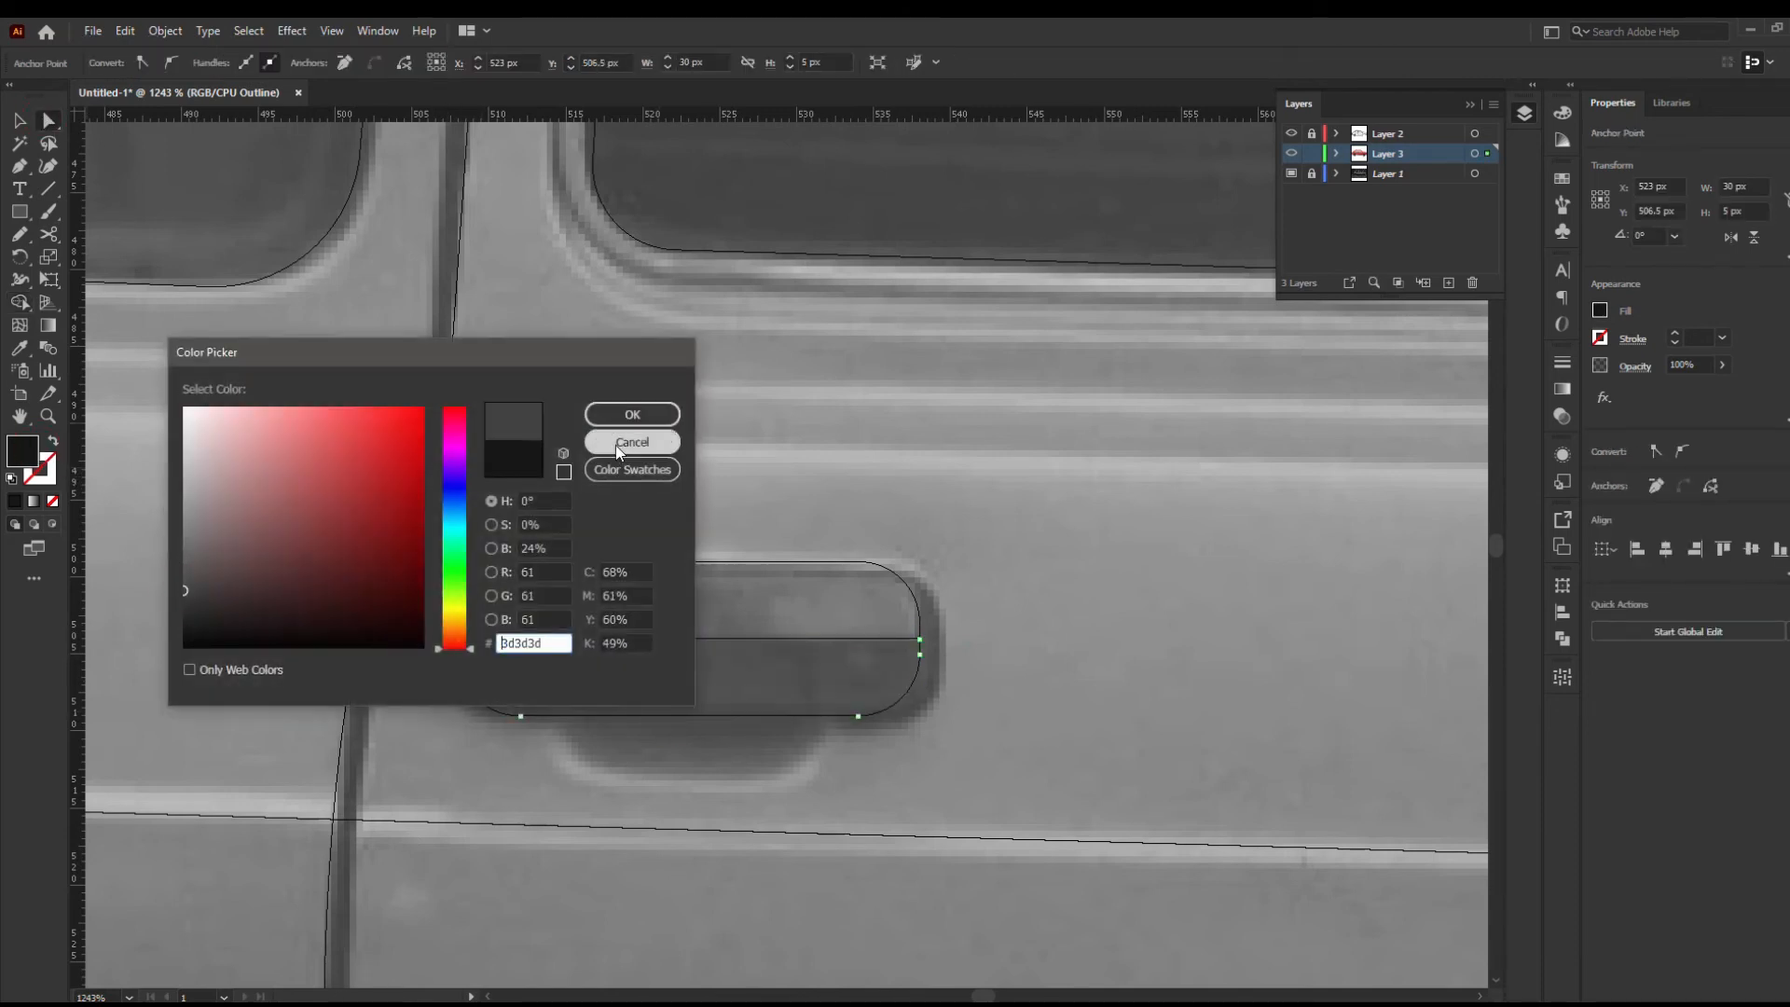
{"action": "left_click", "coordinate": [633, 415]}
{"action": "left_click", "coordinate": [19, 121]}
{"action": "left_click", "coordinate": [507, 530]}
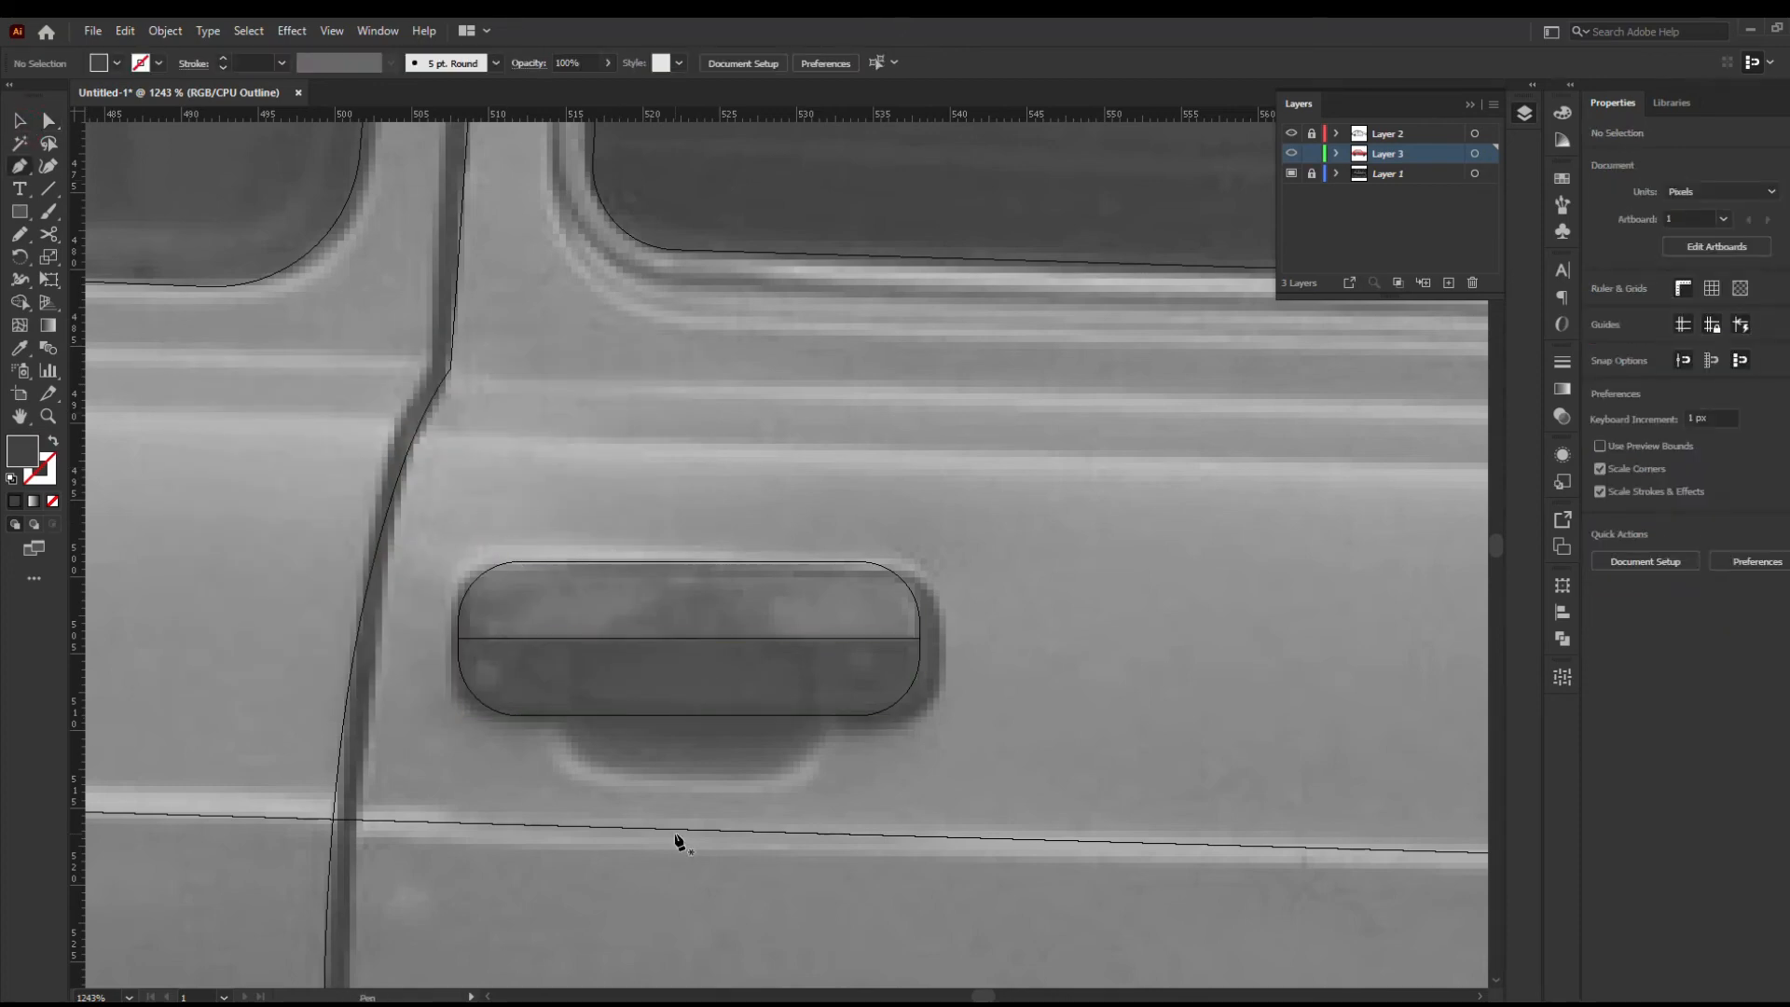
Draw a closed recess shape with a curved lower edge, about 18 × 6 px, beneath the door handle with the Pen tool
{"action": "left_click", "coordinate": [550, 699]}
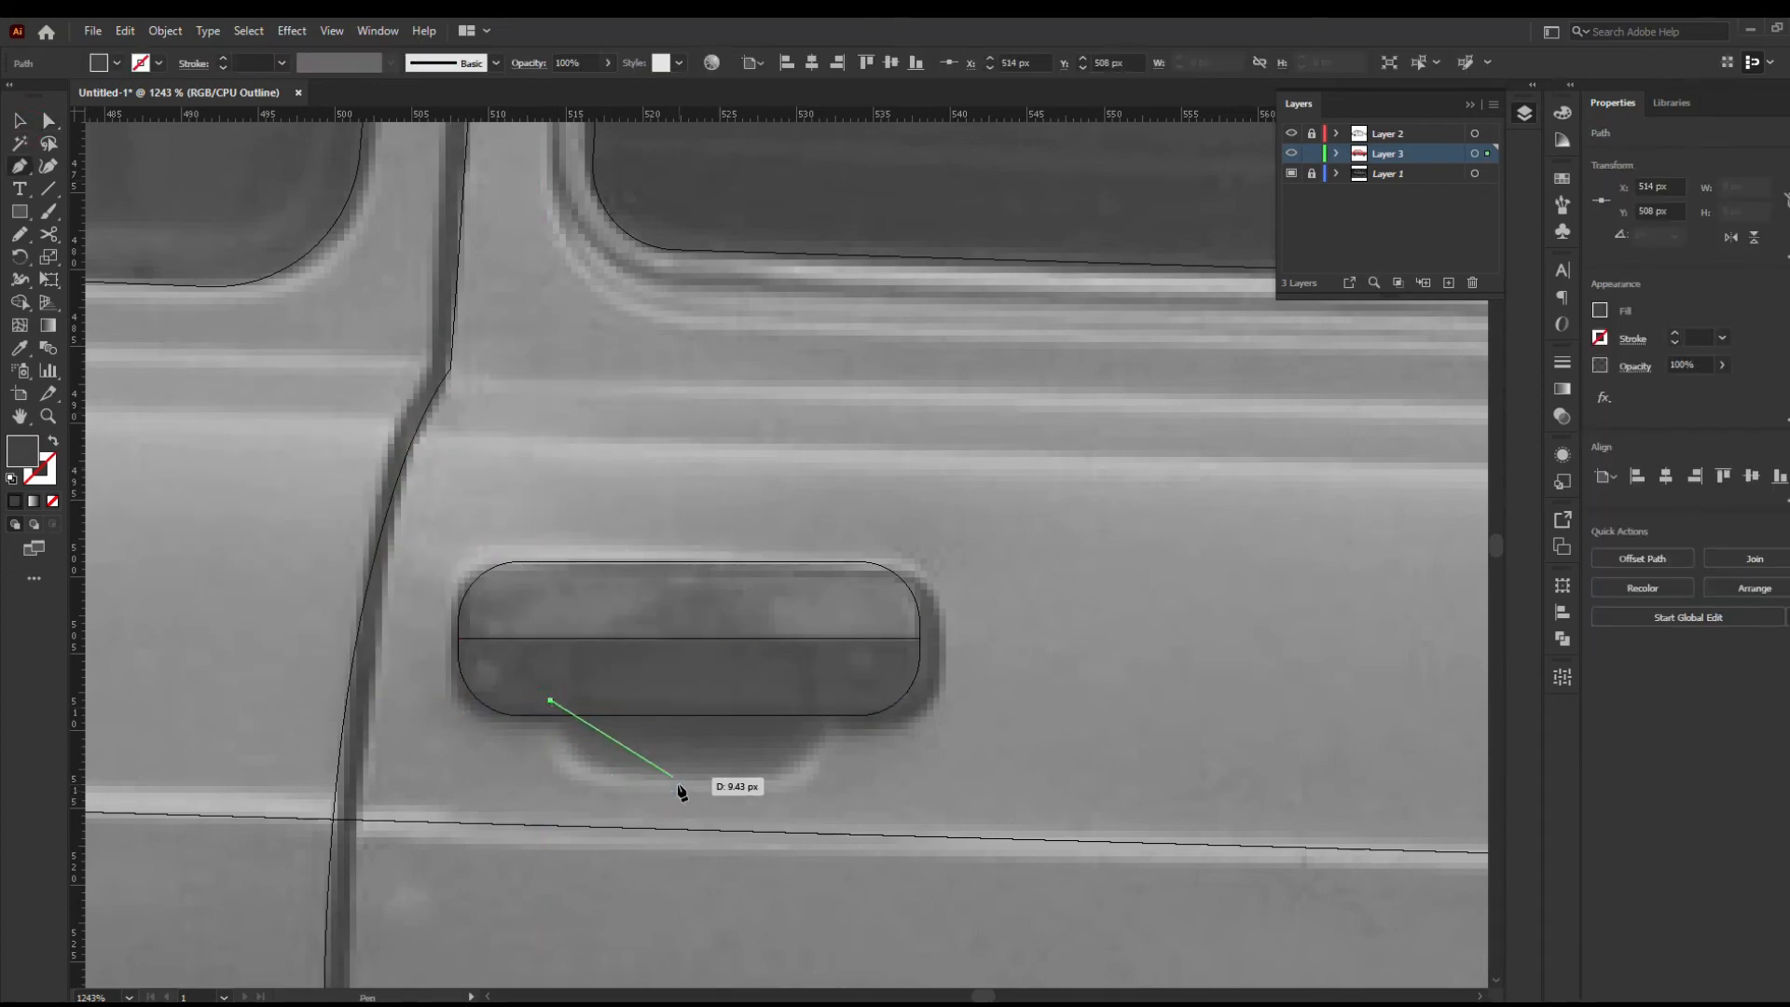
{"action": "left_click", "coordinate": [674, 792]}
{"action": "left_click", "coordinate": [825, 700]}
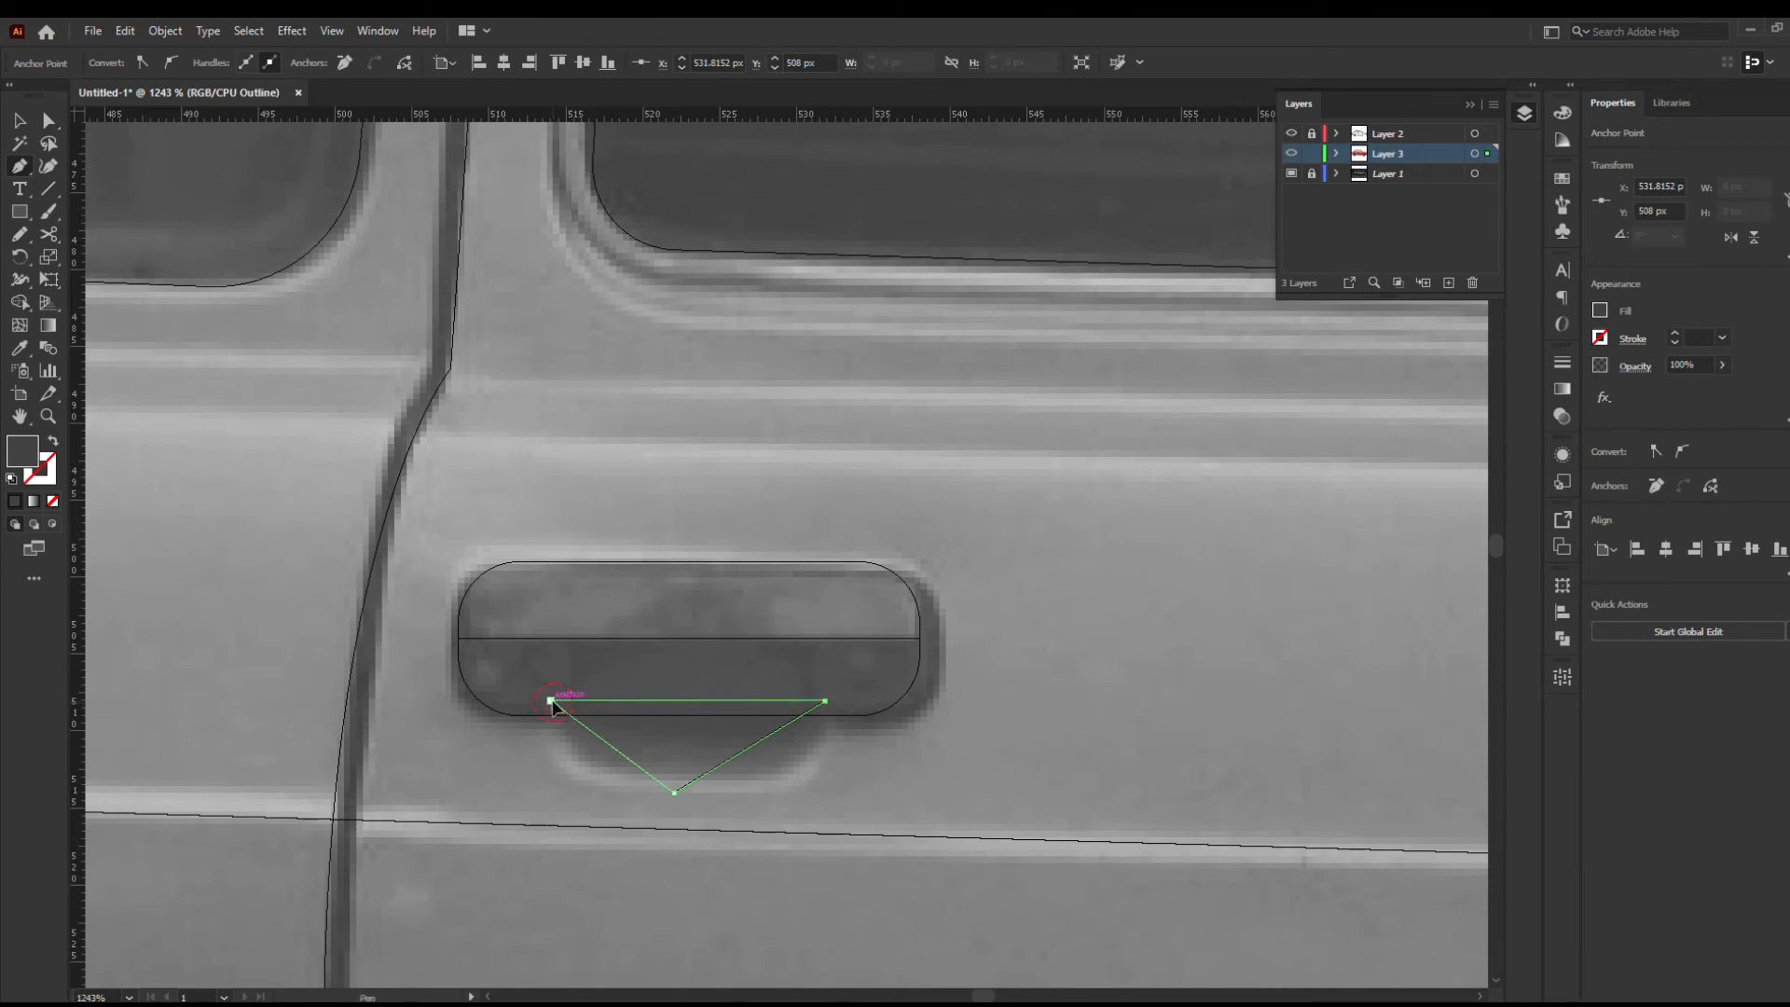
{"action": "left_click", "coordinate": [551, 701]}
{"action": "left_click_drag", "start_coordinate": [591, 736], "coordinate": [572, 771]}
{"action": "left_click_drag", "start_coordinate": [719, 765], "coordinate": [790, 783]}
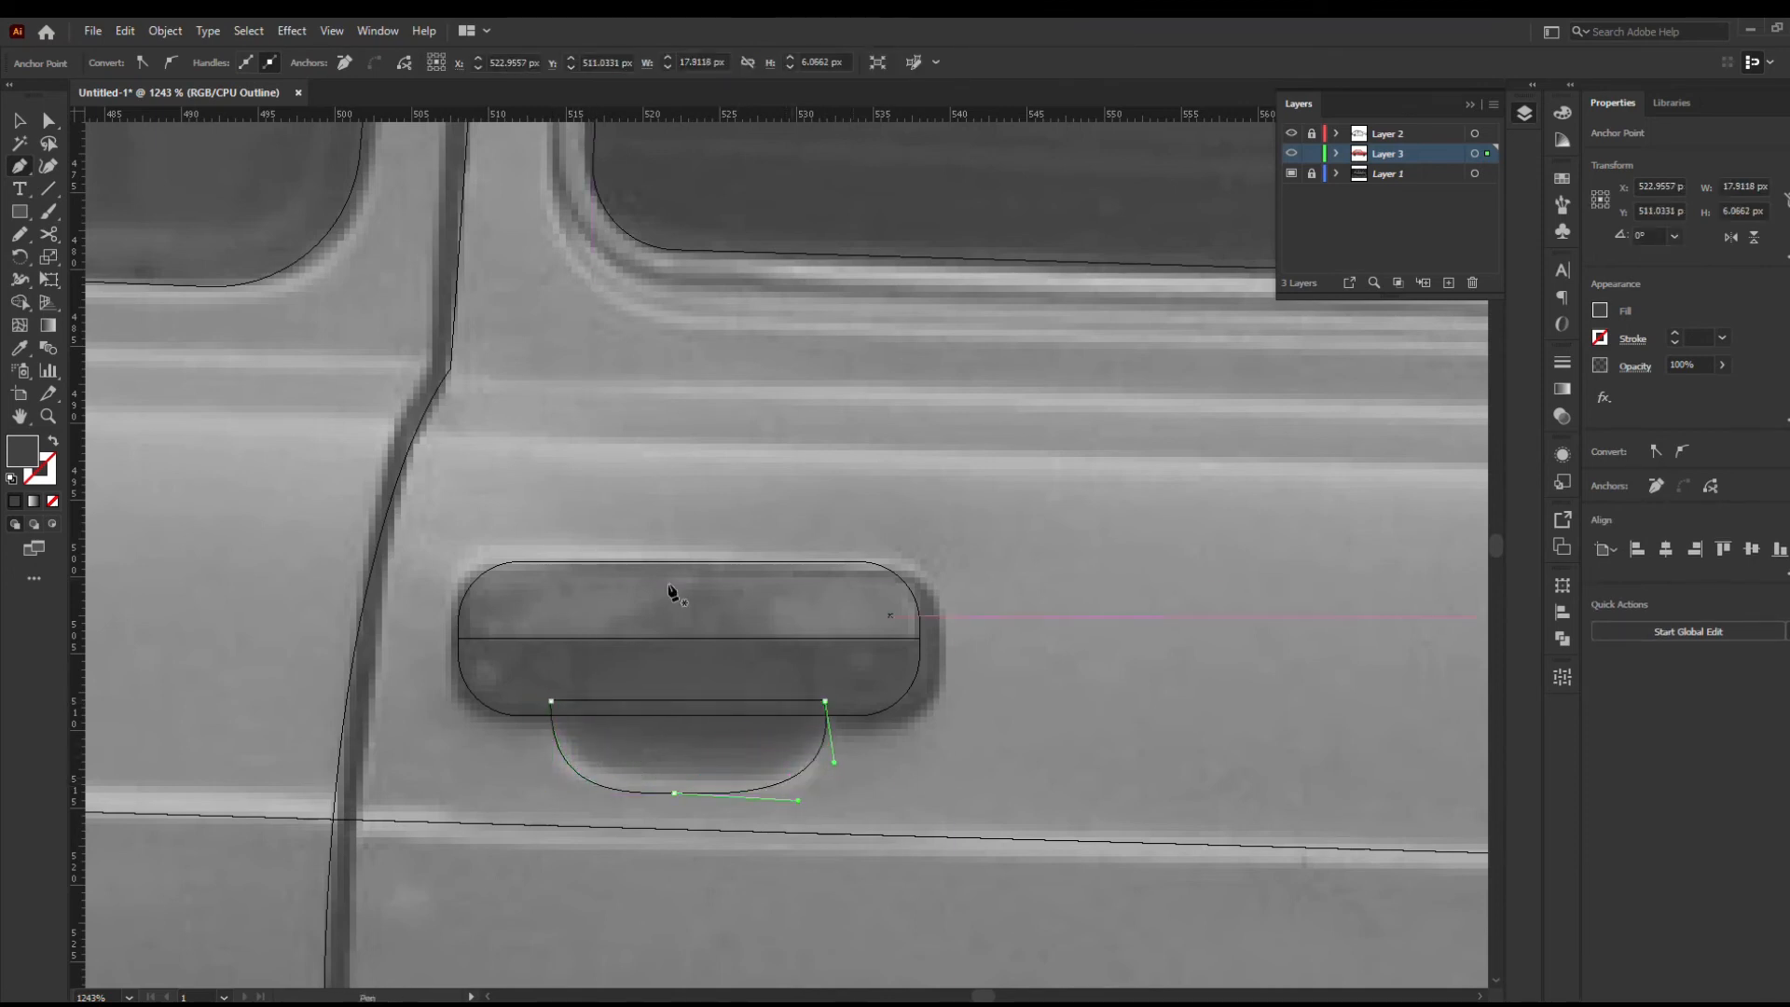
Fill the curved recess beneath the door handle with a very dark gray
{"action": "double_click", "coordinate": [28, 459]}
{"action": "left_click", "coordinate": [188, 619]}
{"action": "left_click", "coordinate": [620, 412]}
{"action": "left_click", "coordinate": [20, 120]}
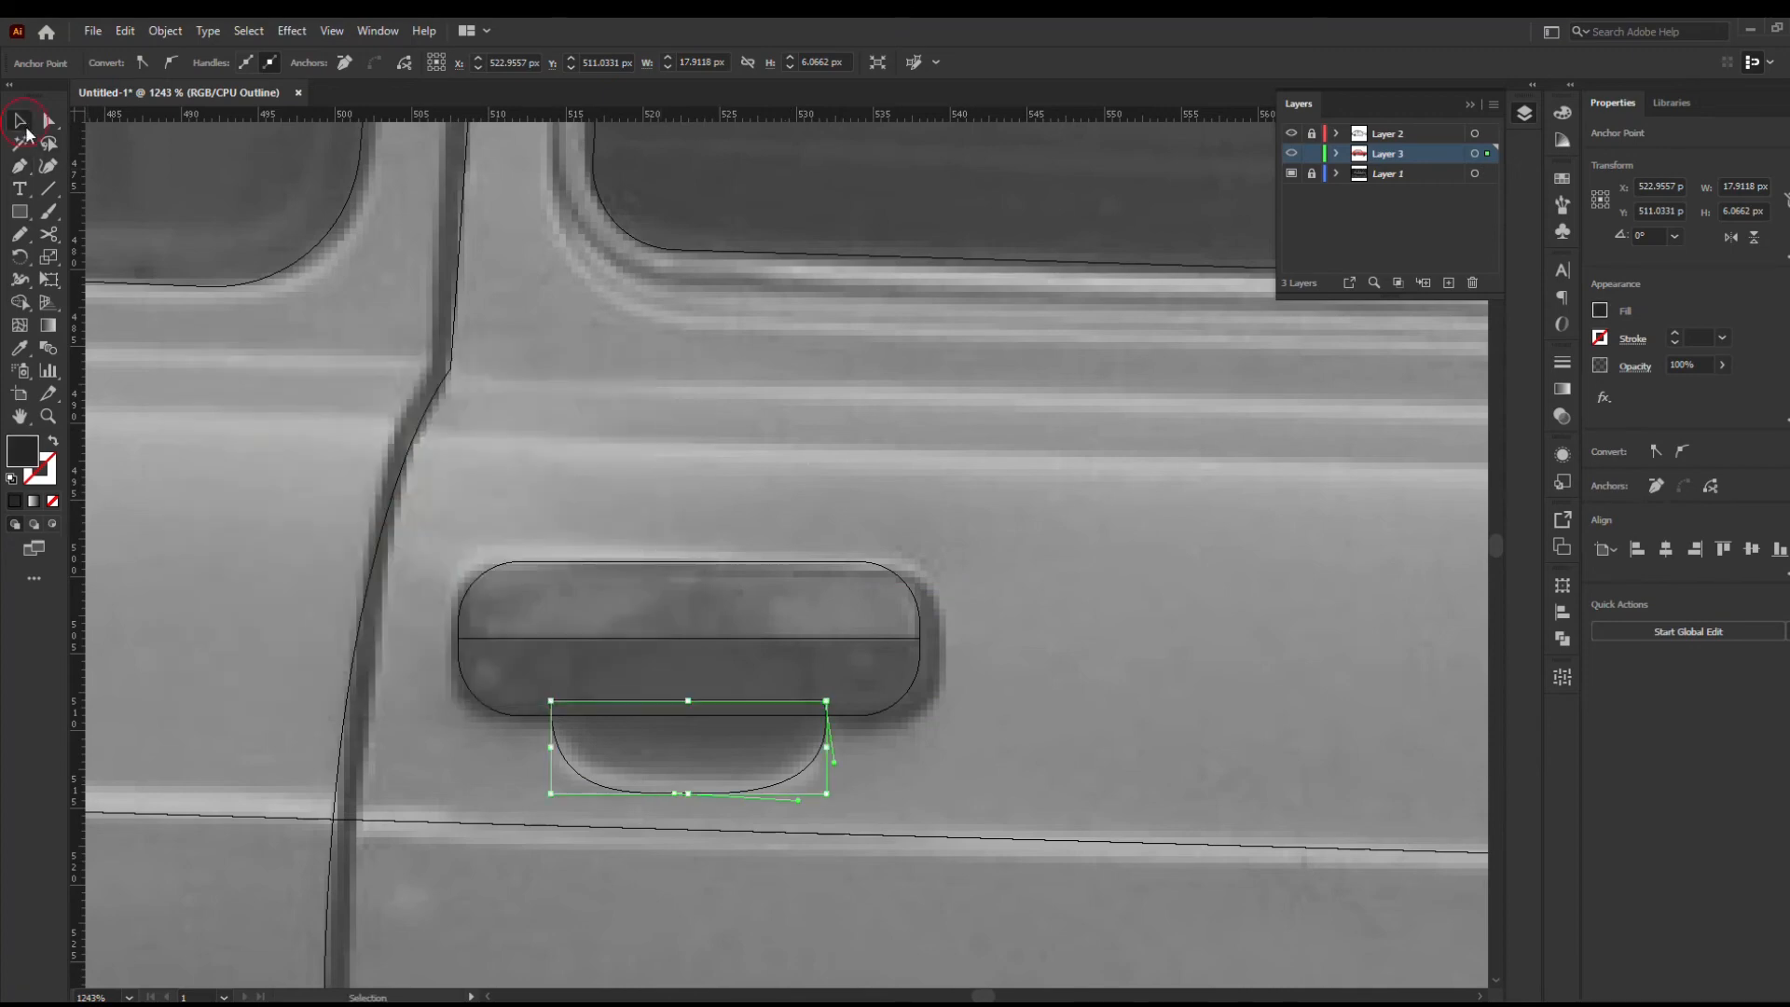
Try sending the curved handle recess to the very back of the stacking order
{"action": "right_click", "coordinate": [697, 802]}
{"action": "mouse_move", "coordinate": [799, 683]}
{"action": "left_click", "coordinate": [970, 768]}
{"action": "left_click", "coordinate": [988, 741]}
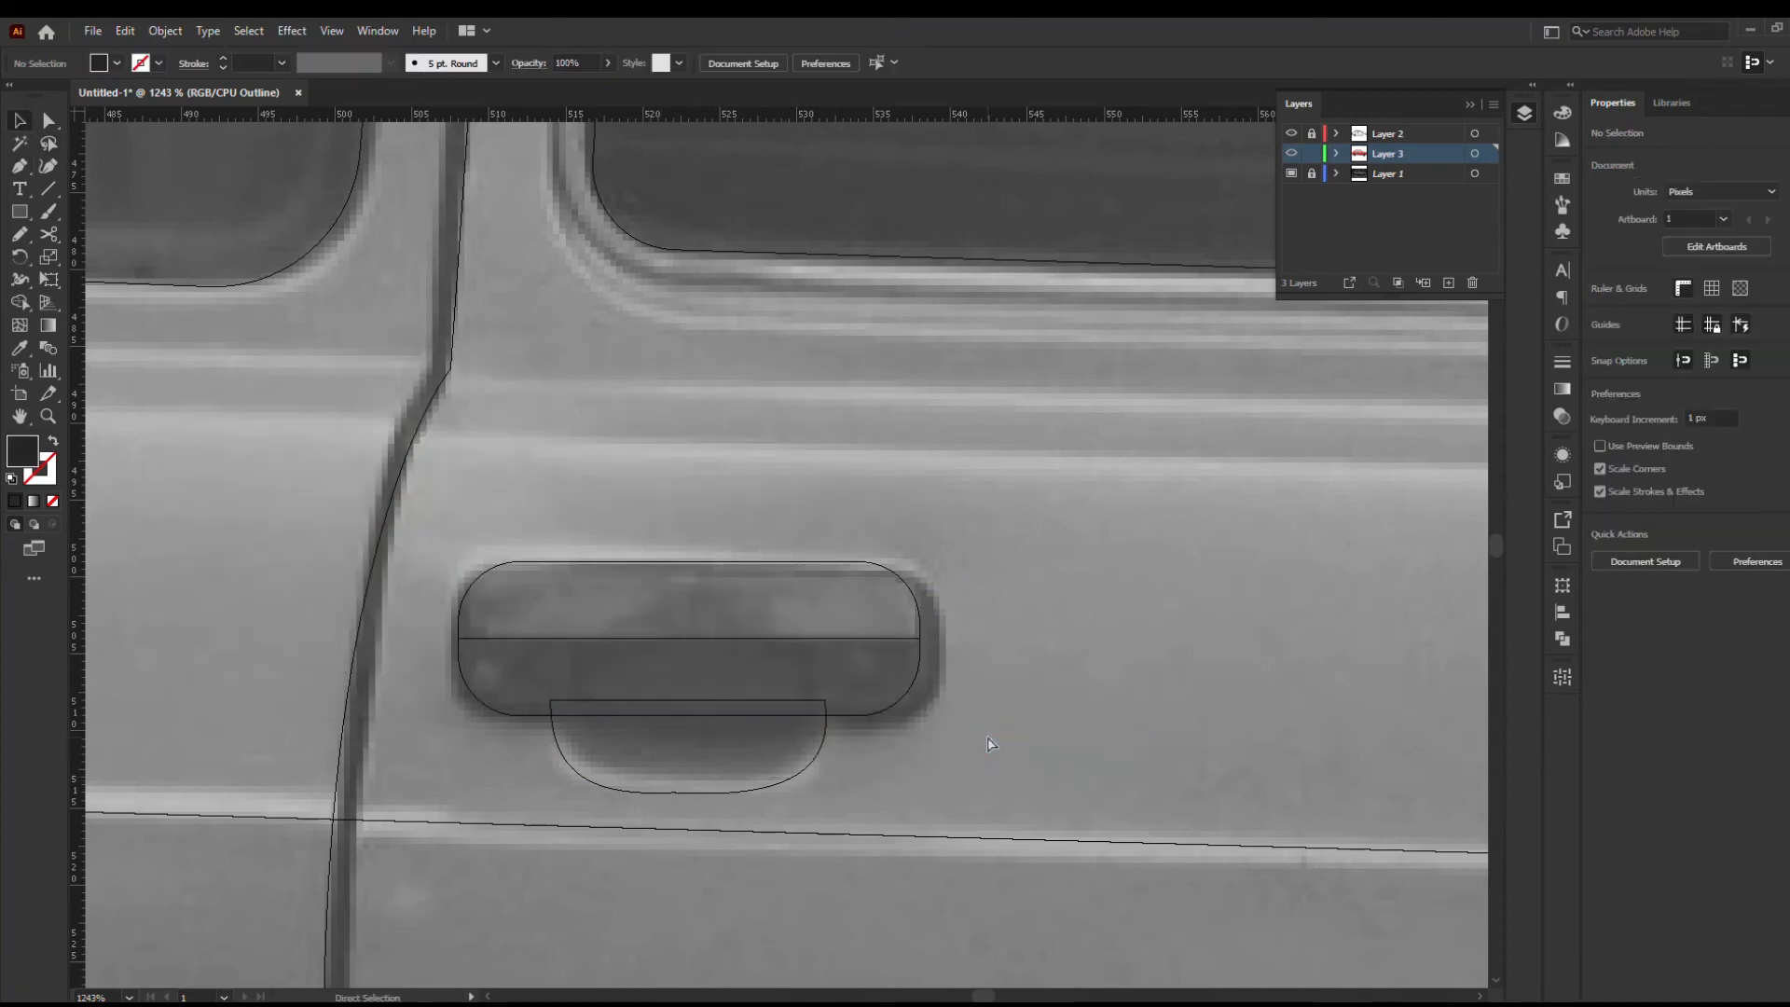
Return the artwork to full-color preview and undo sending the handle recess to the back
{"action": "key", "text": "ctrl+y"}
{"action": "left_click", "coordinate": [679, 755]}
{"action": "left_click", "coordinate": [681, 611]}
{"action": "left_click", "coordinate": [672, 669]}
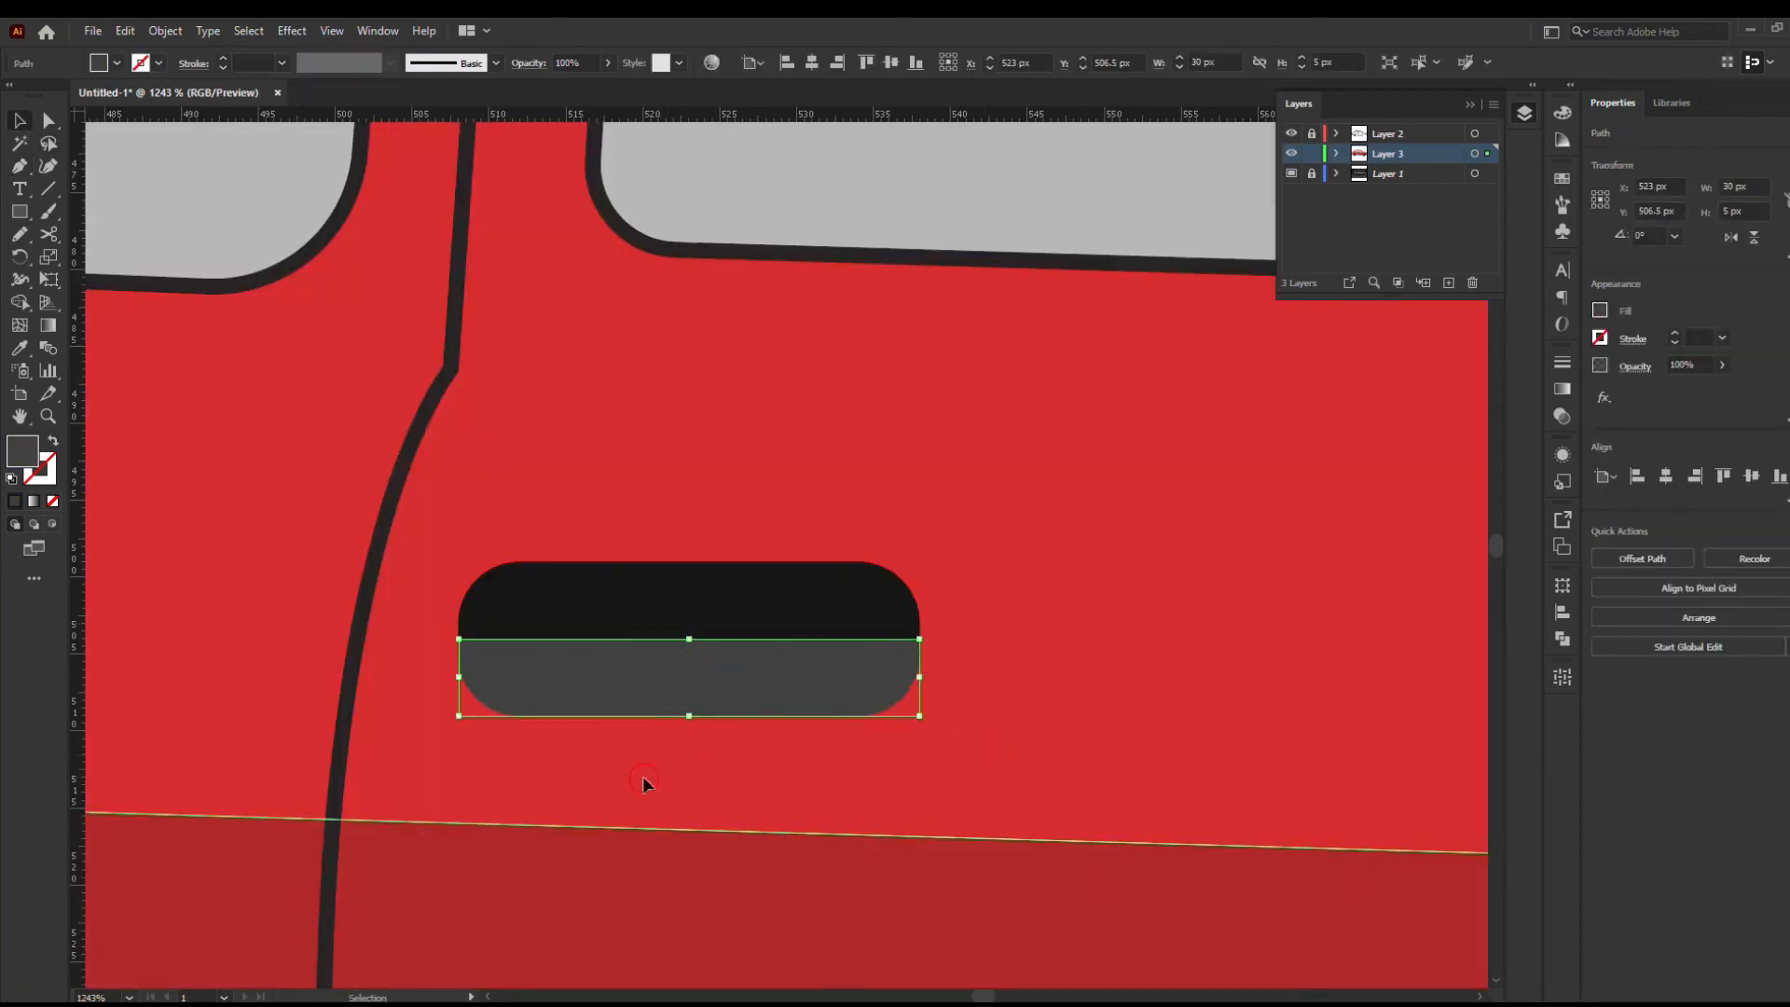
{"action": "left_click", "coordinate": [641, 776]}
{"action": "key", "text": "ctrl+z"}
Send the curved recess backward two levels to place it behind the door handle's lower half
{"action": "right_click", "coordinate": [653, 746]}
{"action": "mouse_move", "coordinate": [746, 646]}
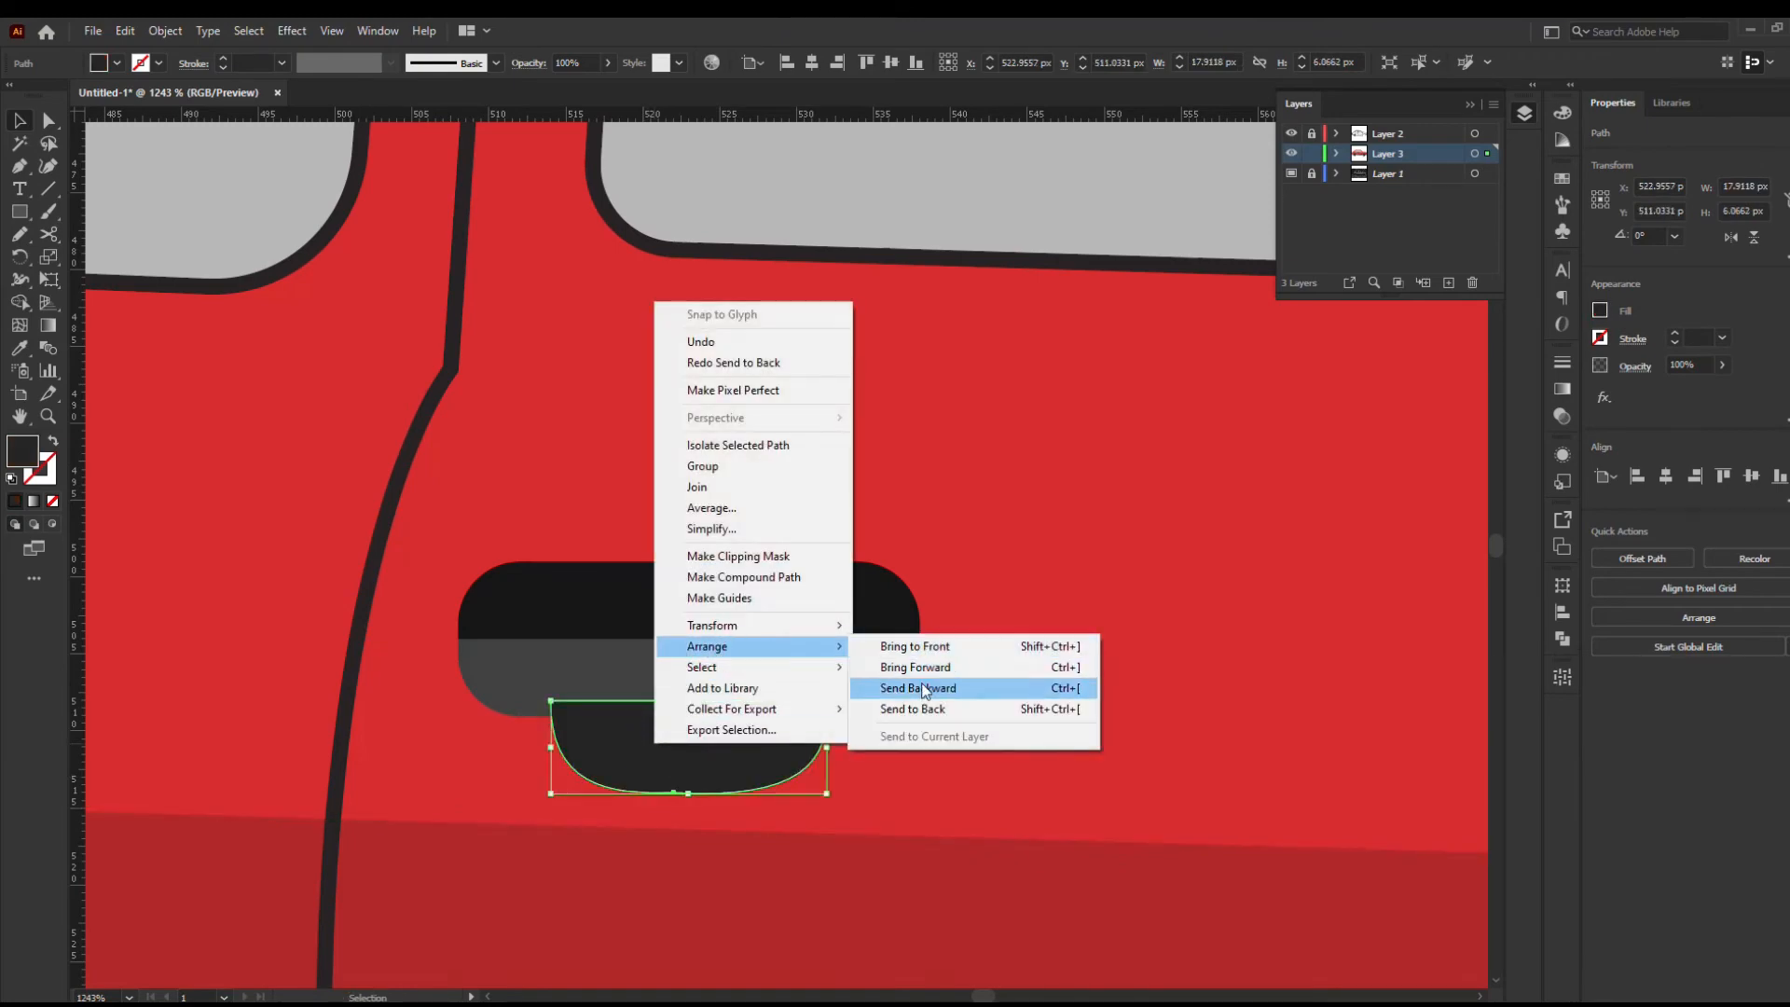
{"action": "left_click", "coordinate": [924, 690]}
{"action": "right_click", "coordinate": [765, 736]}
{"action": "mouse_move", "coordinate": [821, 638]}
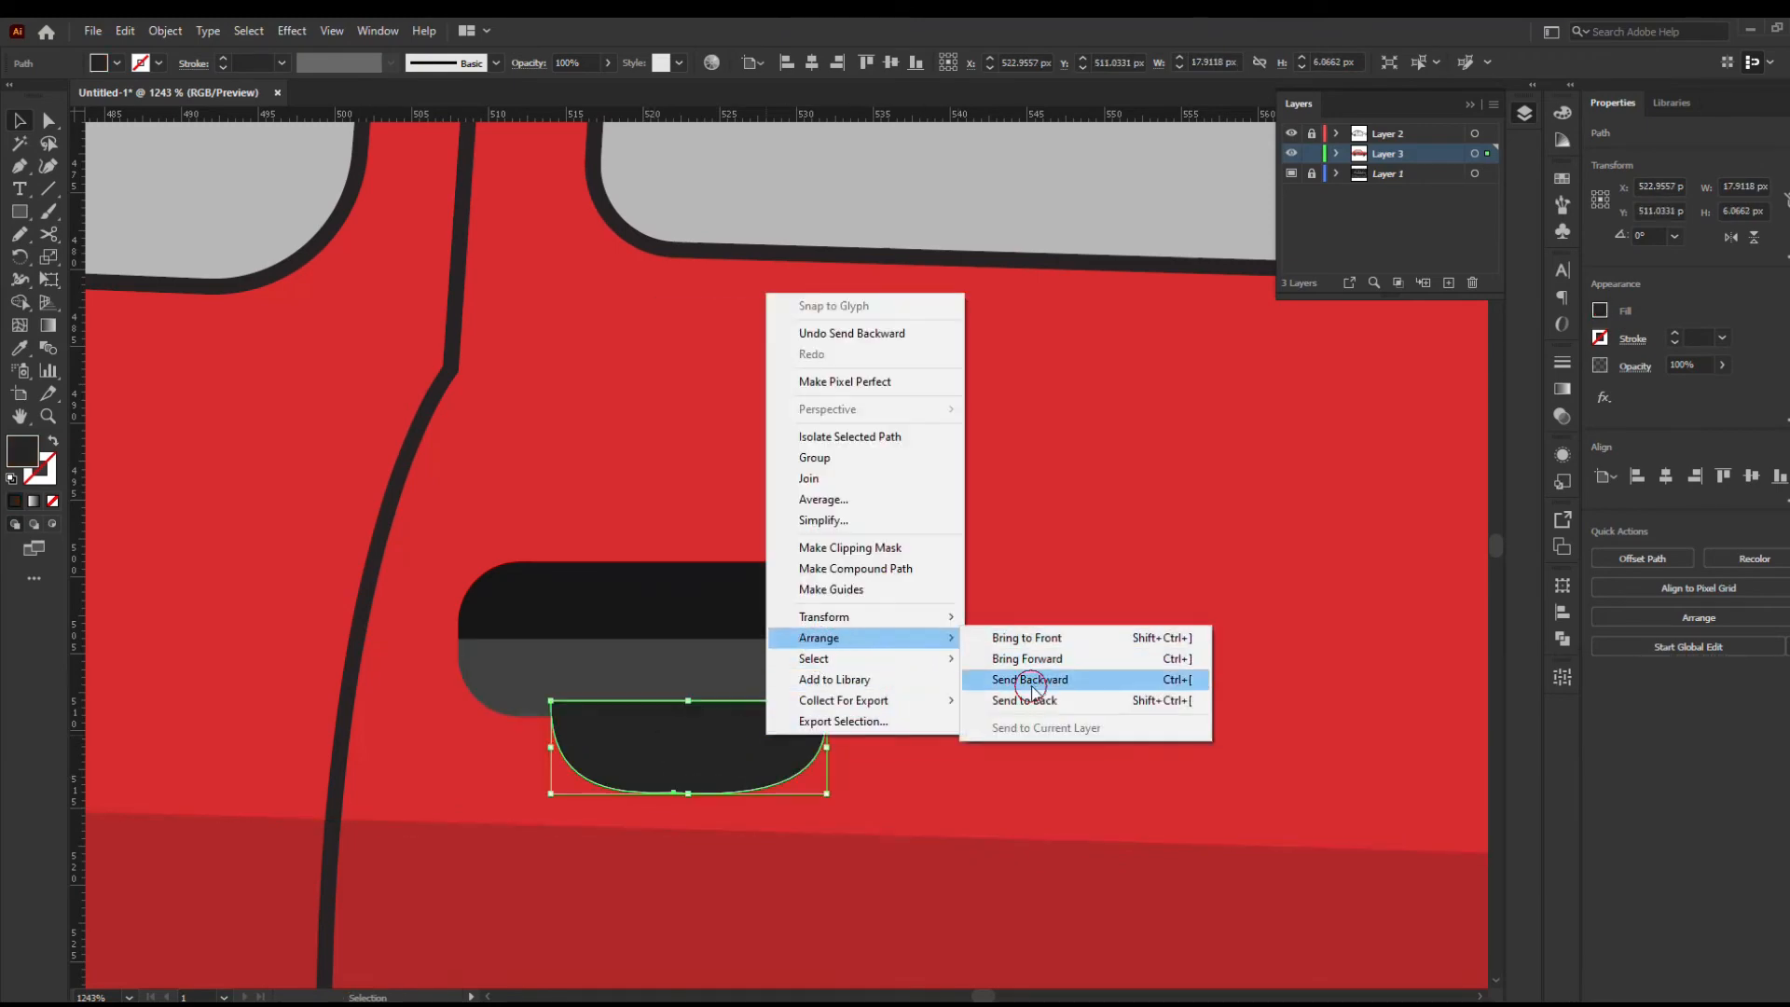
{"action": "left_click", "coordinate": [1032, 685]}
{"action": "left_click", "coordinate": [955, 684]}
Show the artwork as outlines and copy the tail light's outline from Layer 2 onto Layer 3
{"action": "key", "text": "z"}
{"action": "left_click_drag", "start_coordinate": [862, 683], "coordinate": [324, 675]}
{"action": "left_click_drag", "start_coordinate": [897, 739], "coordinate": [521, 738]}
{"action": "left_click_drag", "start_coordinate": [546, 610], "coordinate": [639, 632]}
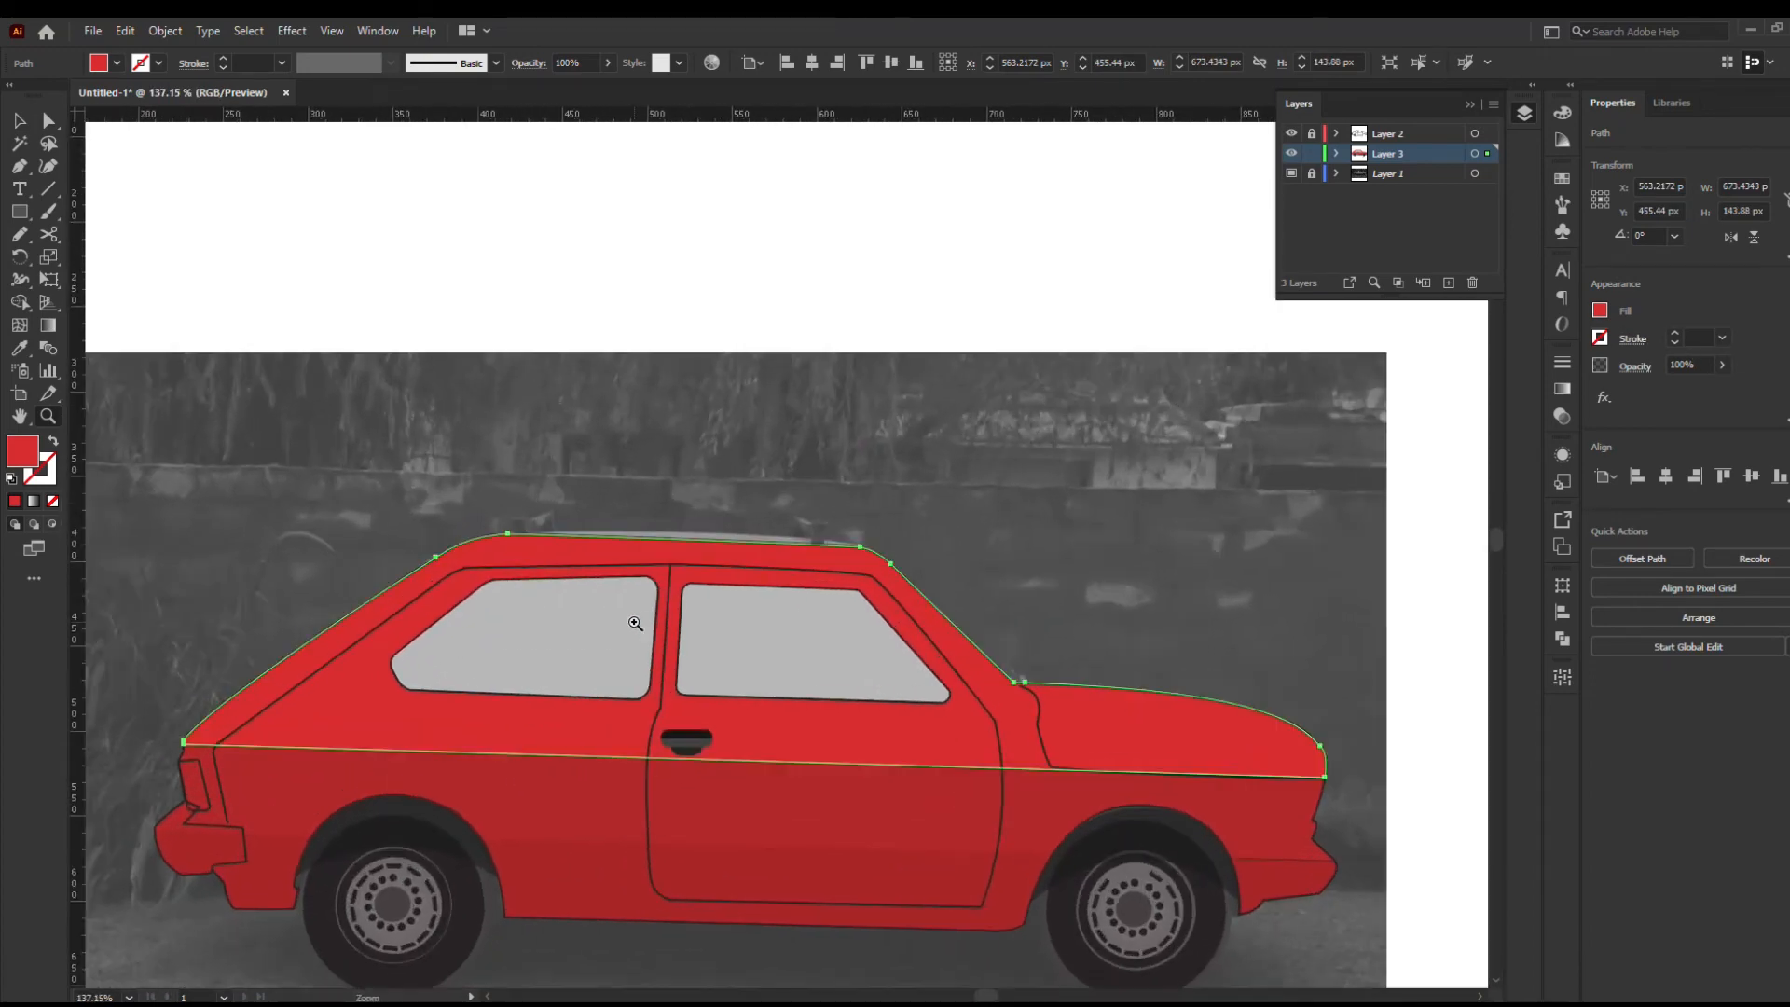
{"action": "key", "text": "ctrl+y"}
{"action": "left_click_drag", "start_coordinate": [189, 840], "coordinate": [509, 823]}
{"action": "left_click_drag", "start_coordinate": [556, 804], "coordinate": [871, 821]}
{"action": "left_click_drag", "start_coordinate": [691, 705], "coordinate": [1247, 768]}
{"action": "left_click_drag", "start_coordinate": [844, 709], "coordinate": [1291, 706]}
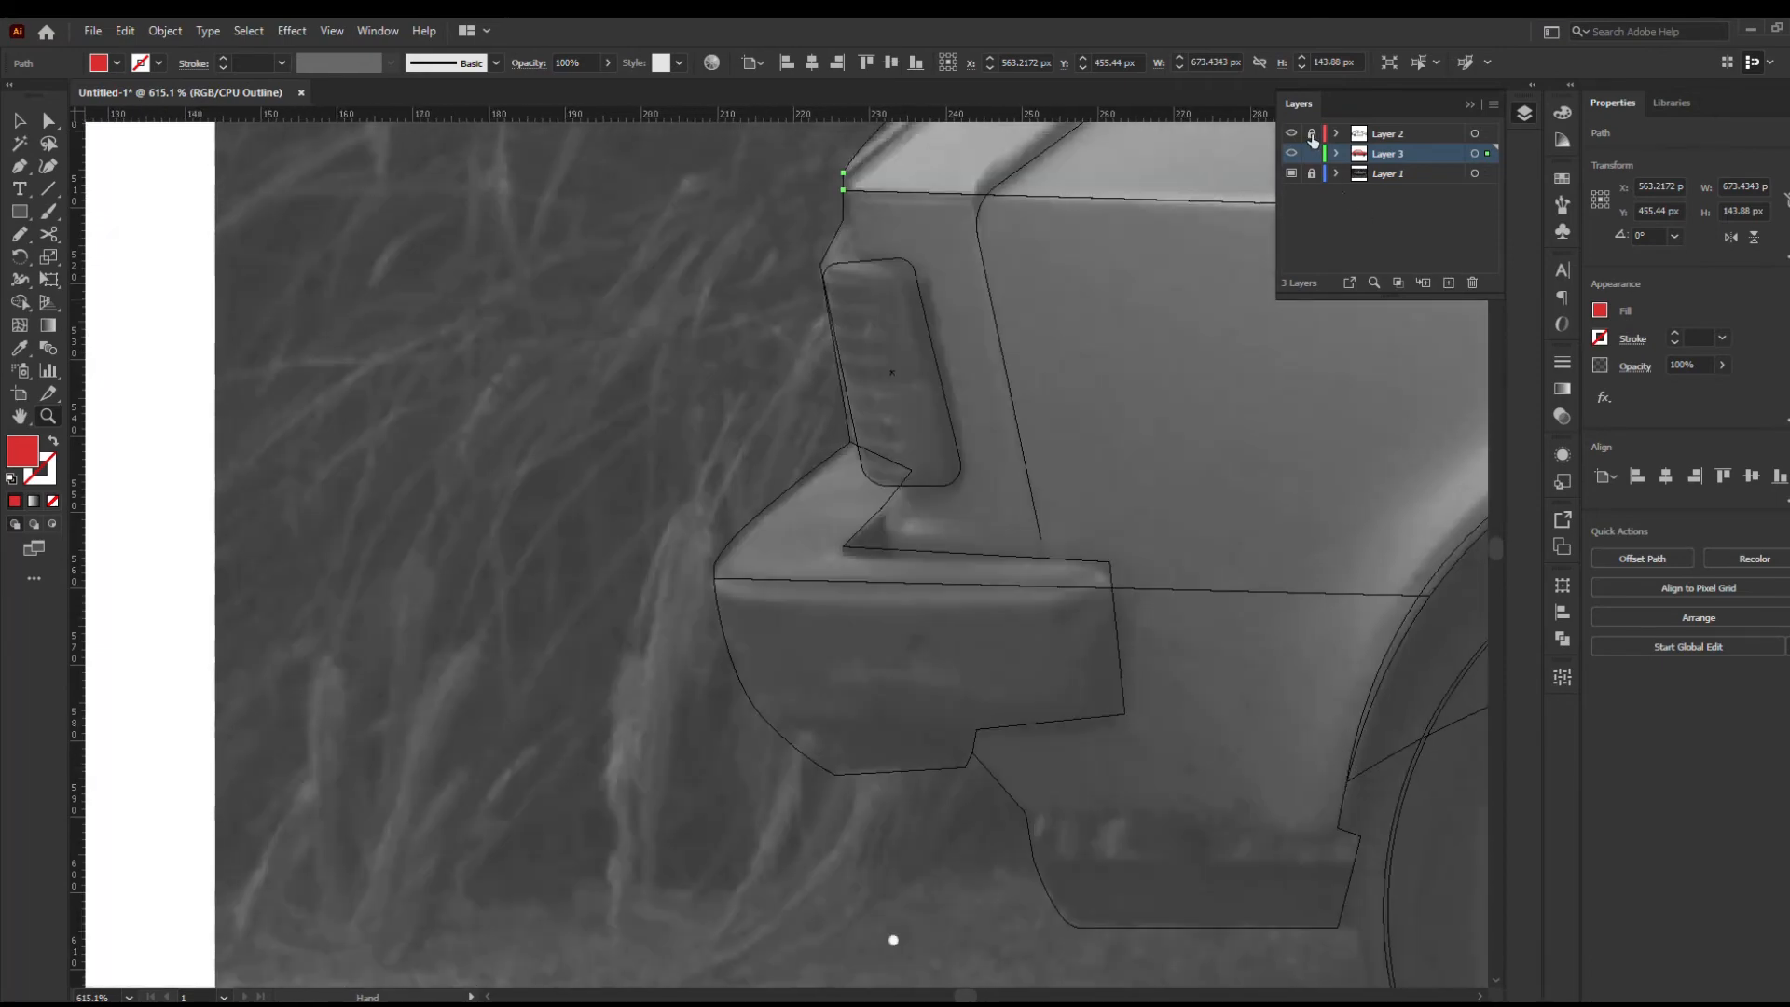
{"action": "key", "text": "v"}
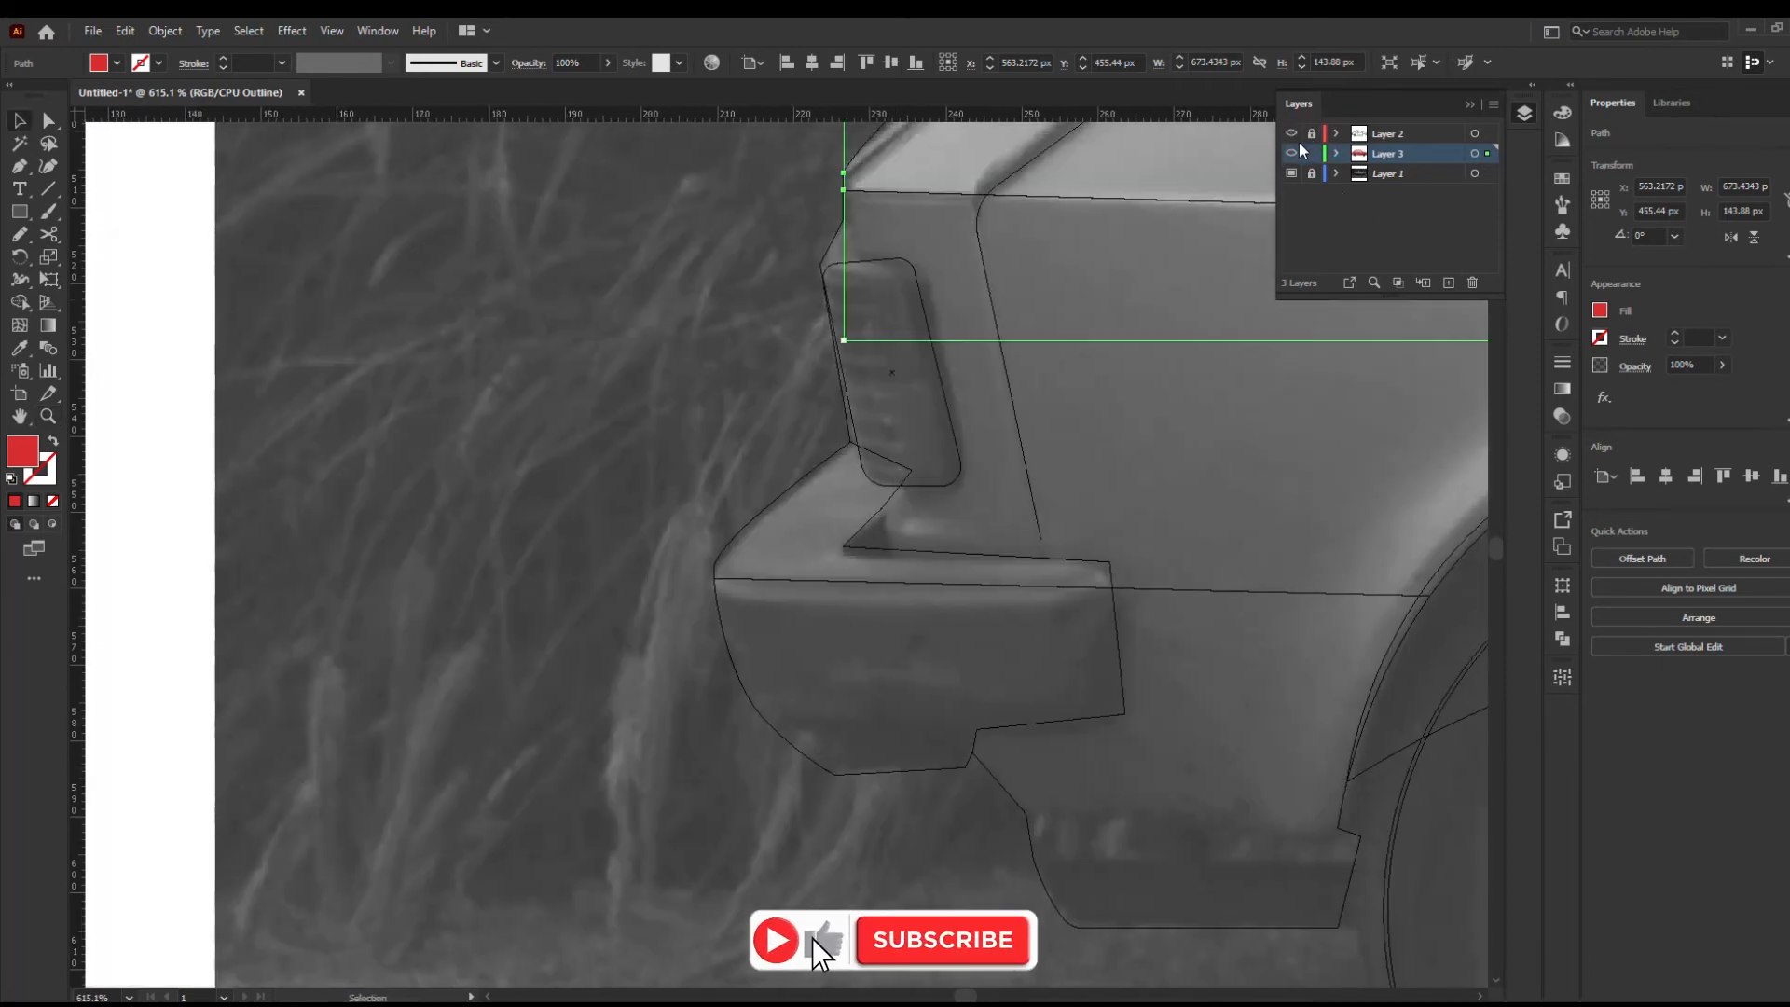
{"action": "left_click", "coordinate": [943, 482]}
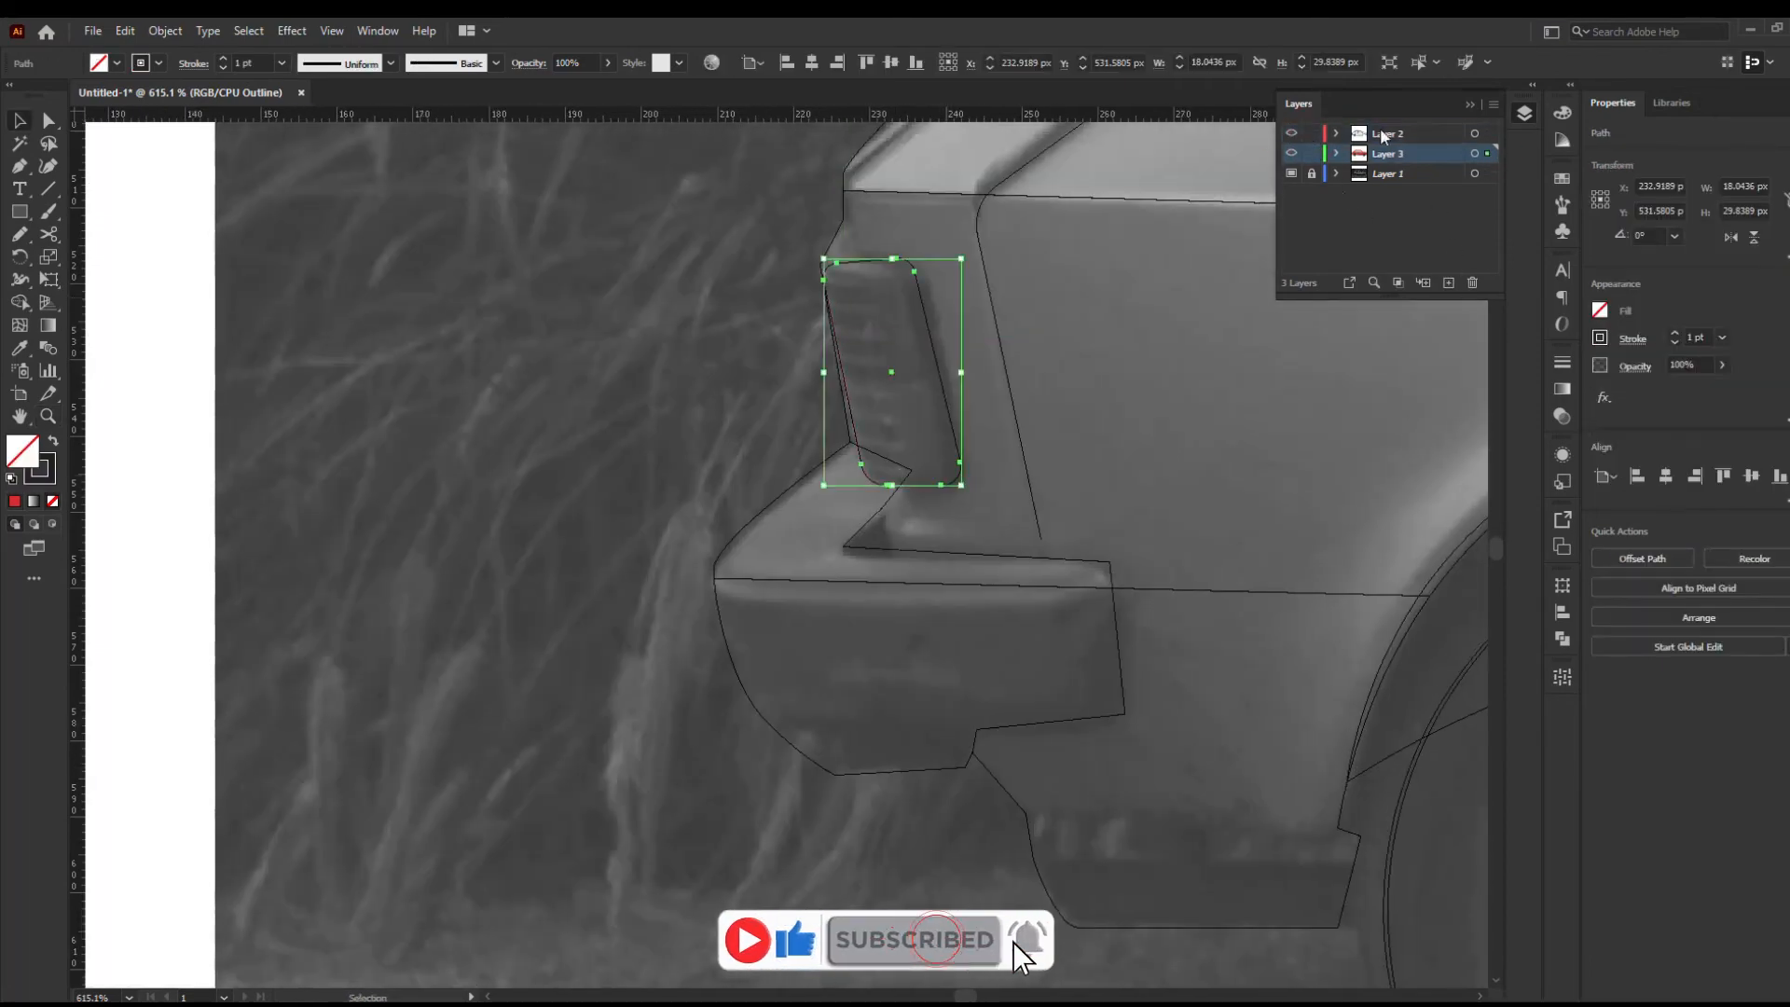
Fill the copied tail light shape on Layer 3 with orange #fca430
{"action": "double_click", "coordinate": [26, 449]}
{"action": "left_click", "coordinate": [453, 632]}
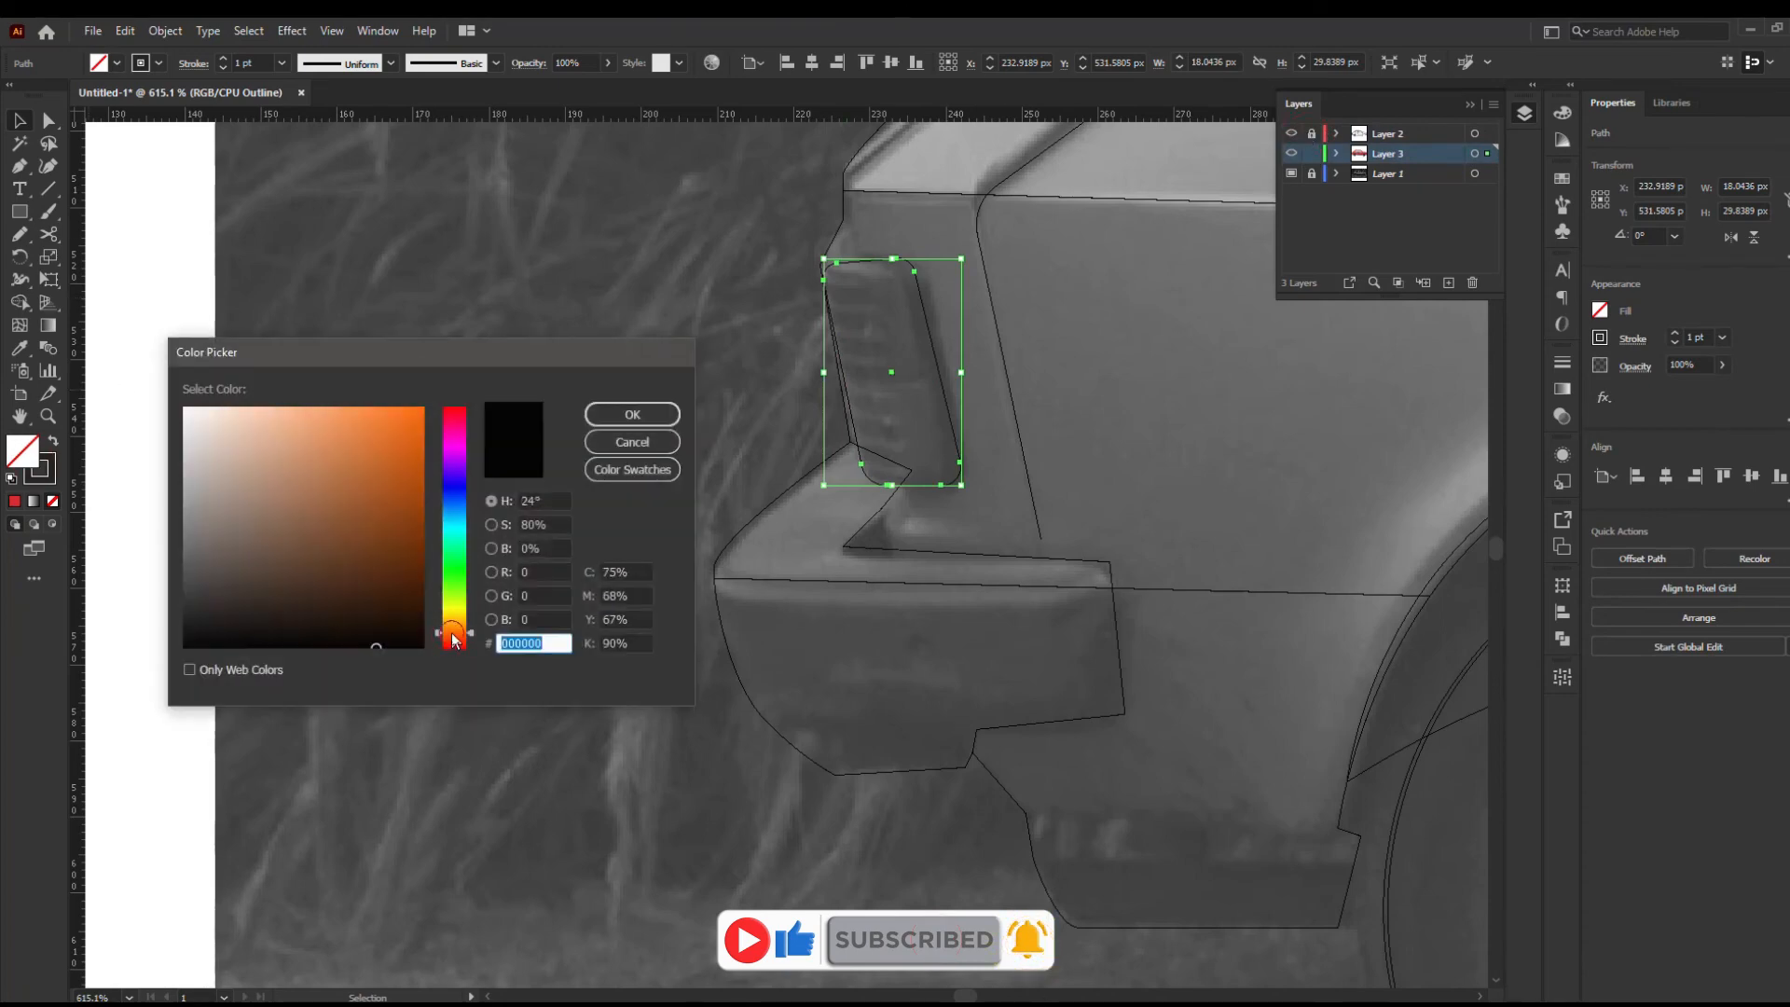
{"action": "left_click", "coordinate": [381, 410]}
{"action": "left_click_drag", "start_coordinate": [467, 642], "coordinate": [465, 628]}
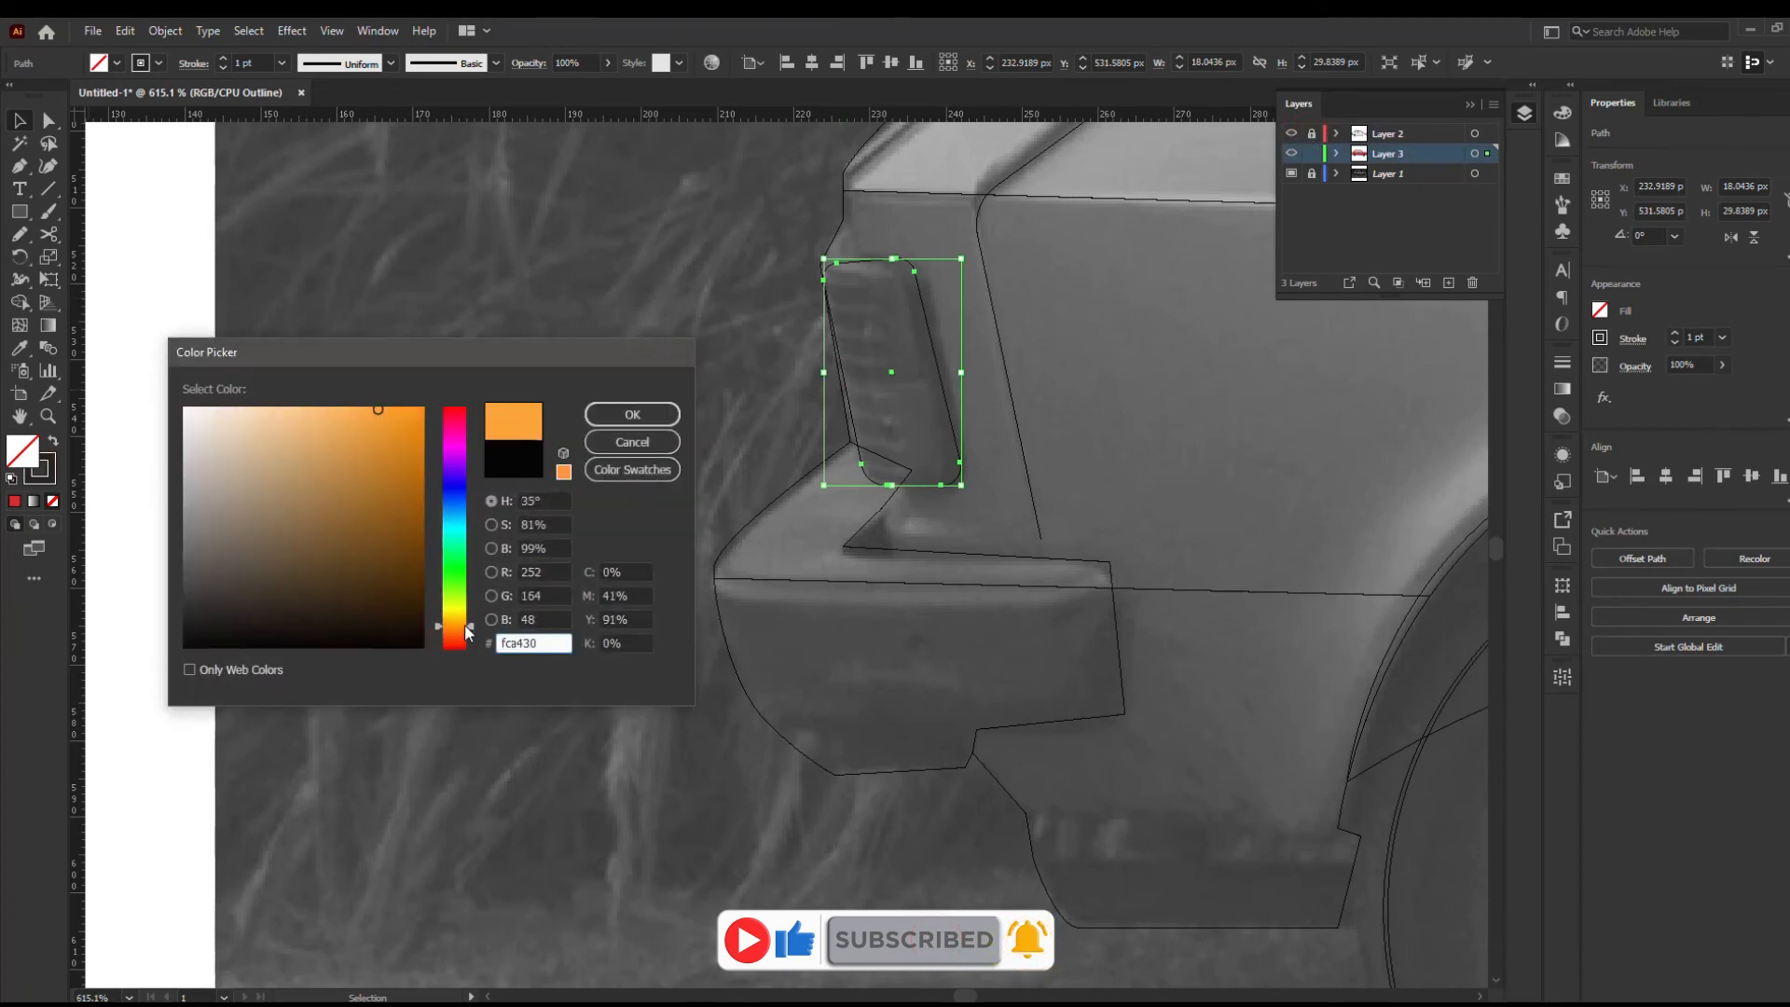
{"action": "left_click", "coordinate": [632, 414]}
Lock Layer 3, return to full-color preview and unlock Layer 2 for editing the line art around the tail light
{"action": "left_click", "coordinate": [1308, 153]}
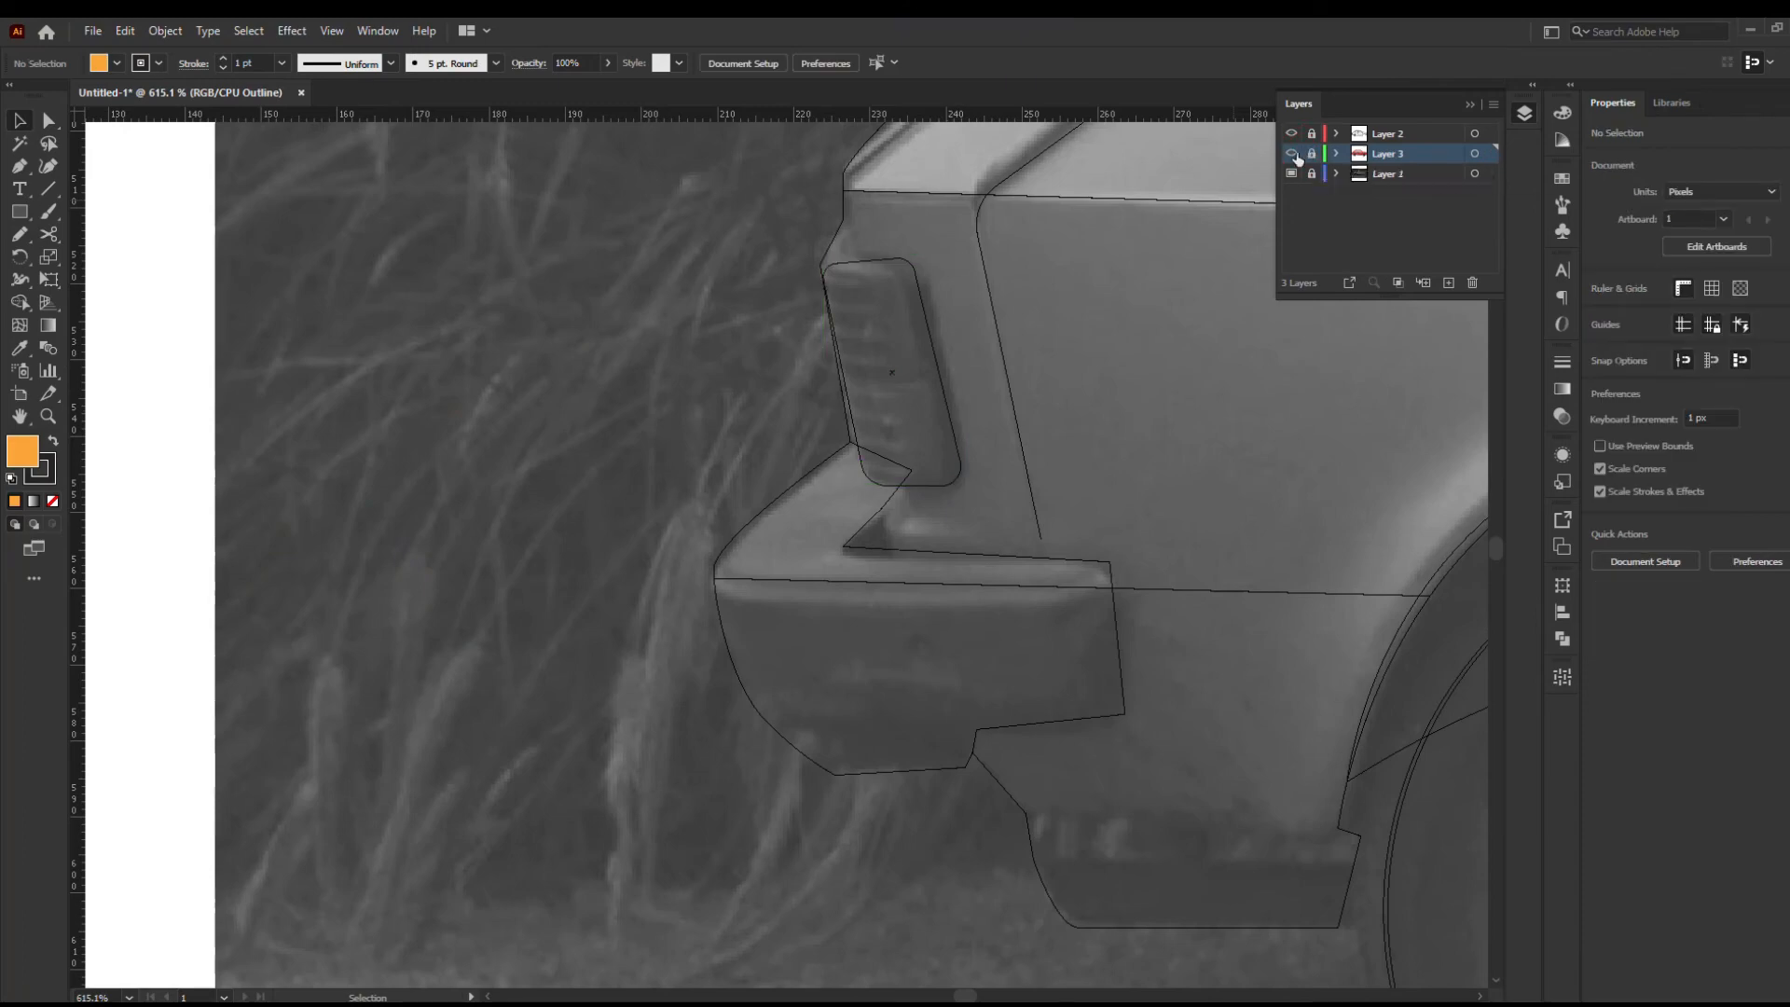
{"action": "key", "text": "ctrl+y"}
{"action": "key", "text": "z"}
{"action": "left_click_drag", "start_coordinate": [1122, 447], "coordinate": [1334, 487]}
{"action": "key", "text": "v"}
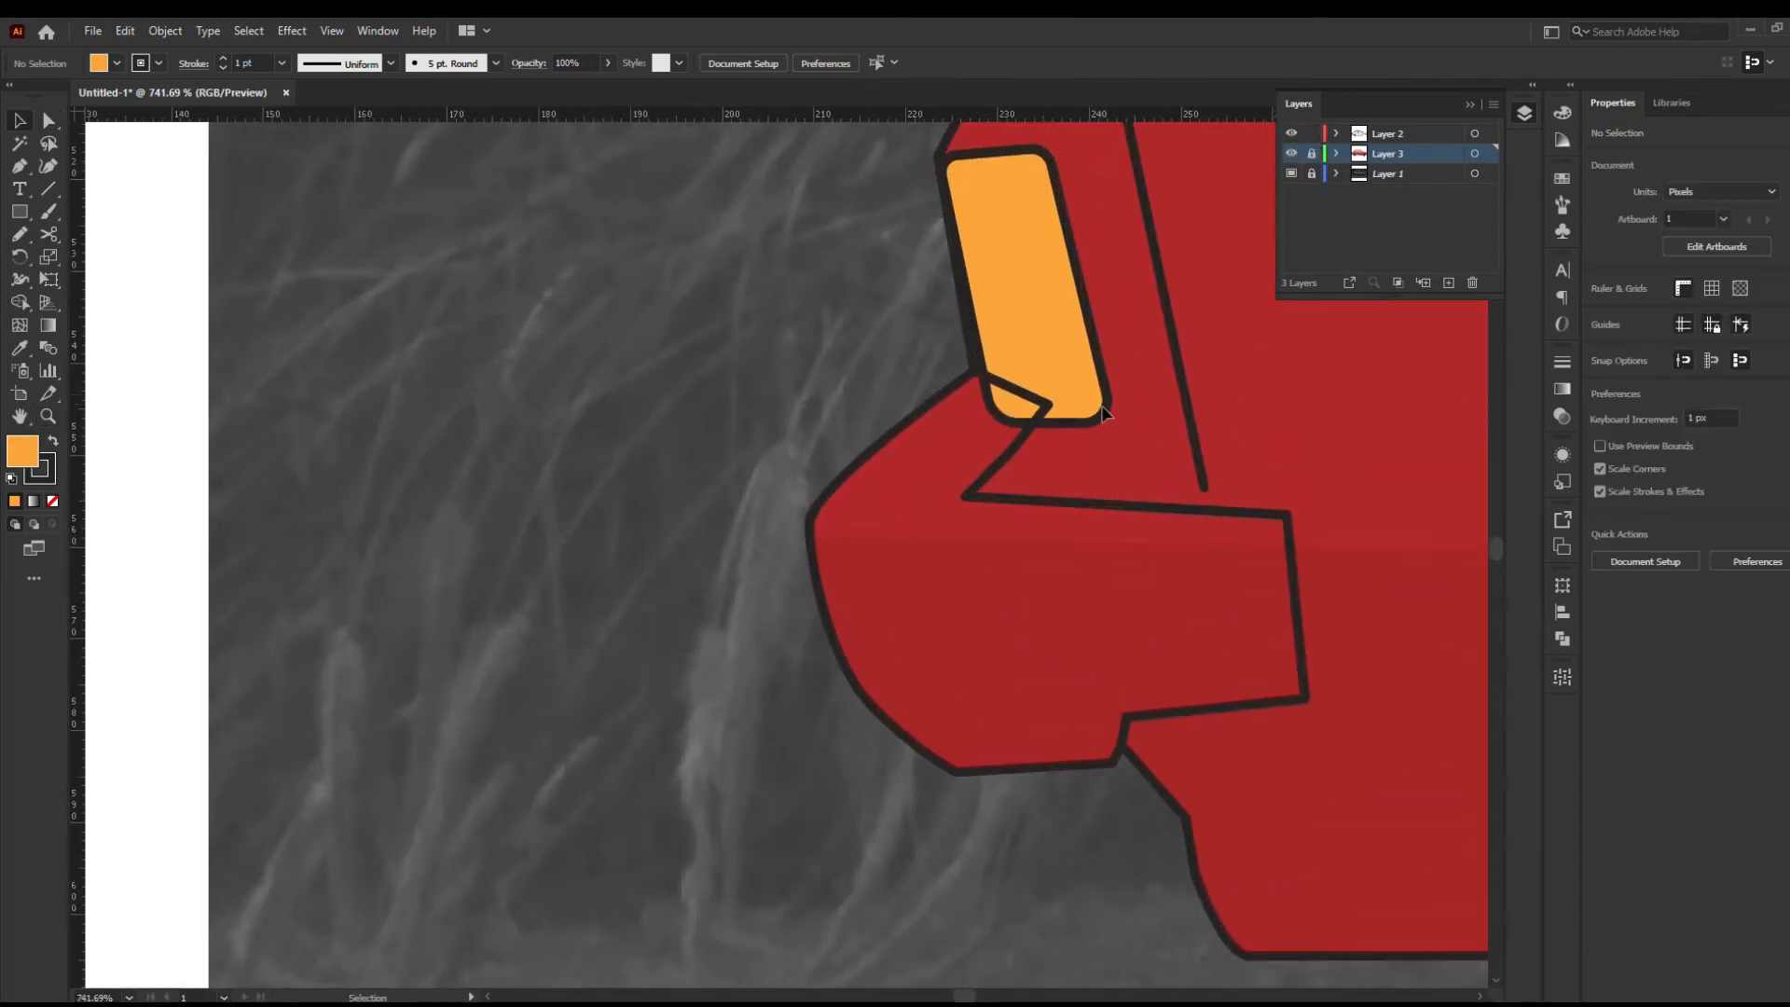
{"action": "left_click", "coordinate": [1100, 418]}
{"action": "left_click", "coordinate": [1014, 445]}
{"action": "right_click", "coordinate": [1014, 445]}
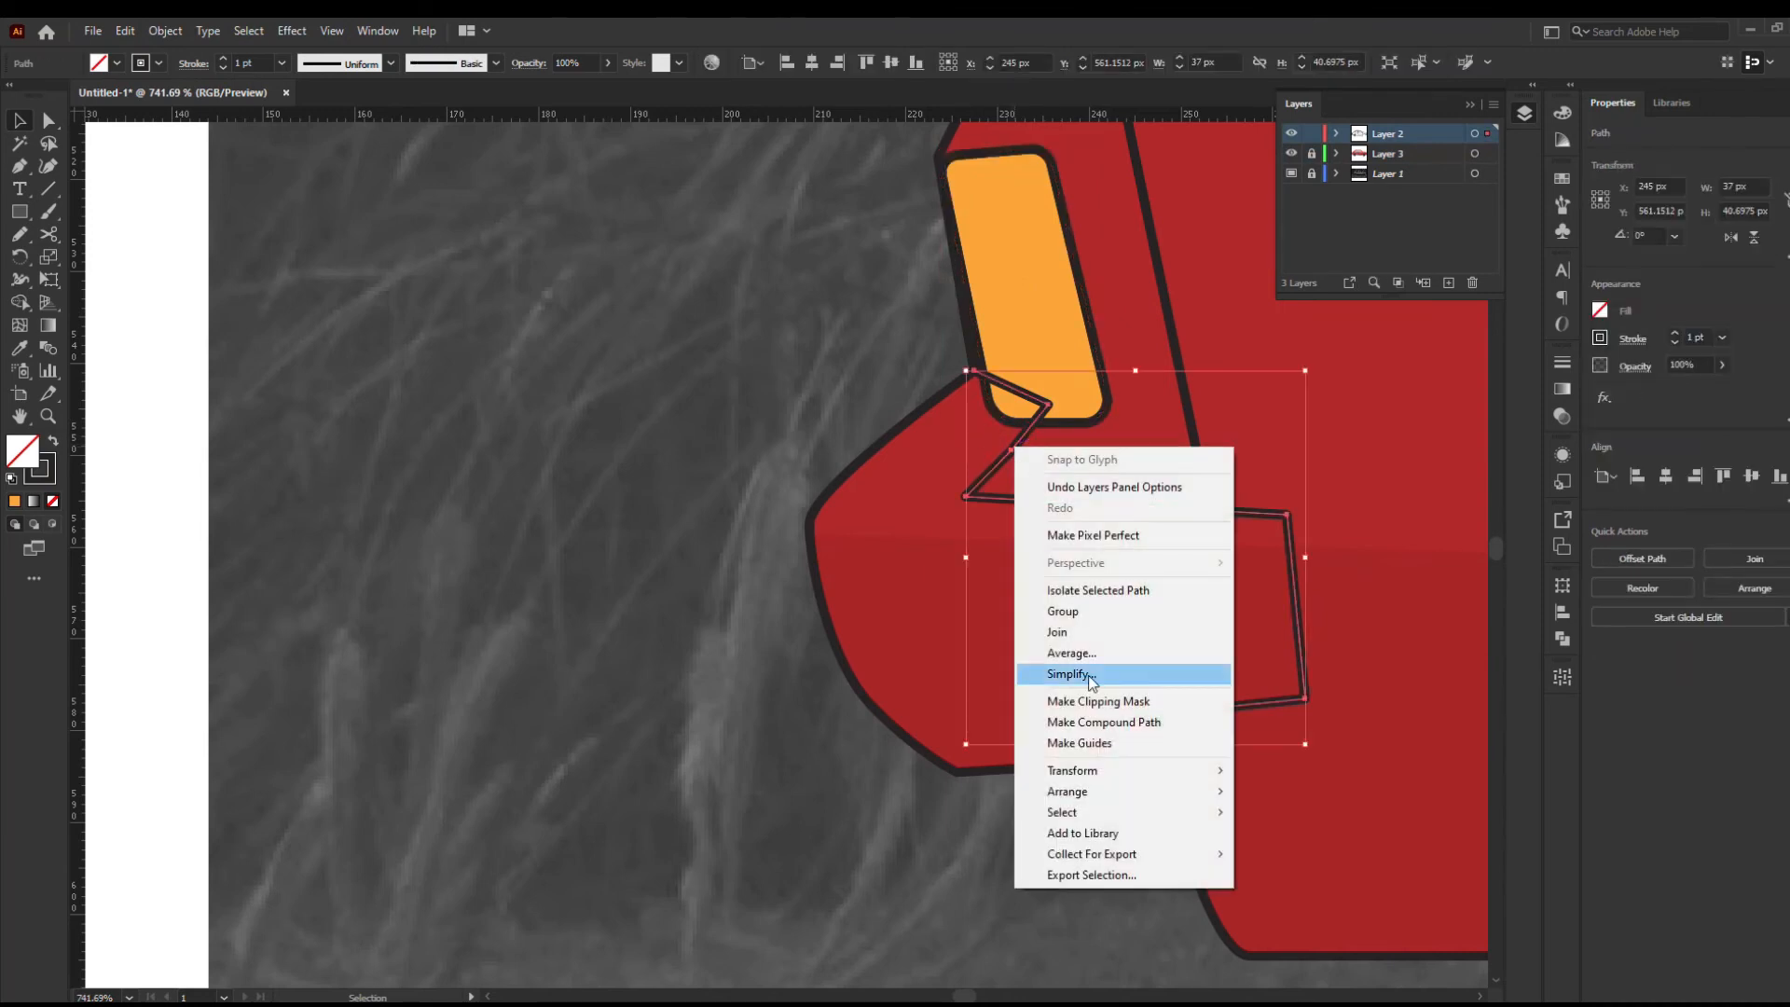
{"action": "left_click", "coordinate": [1487, 134]}
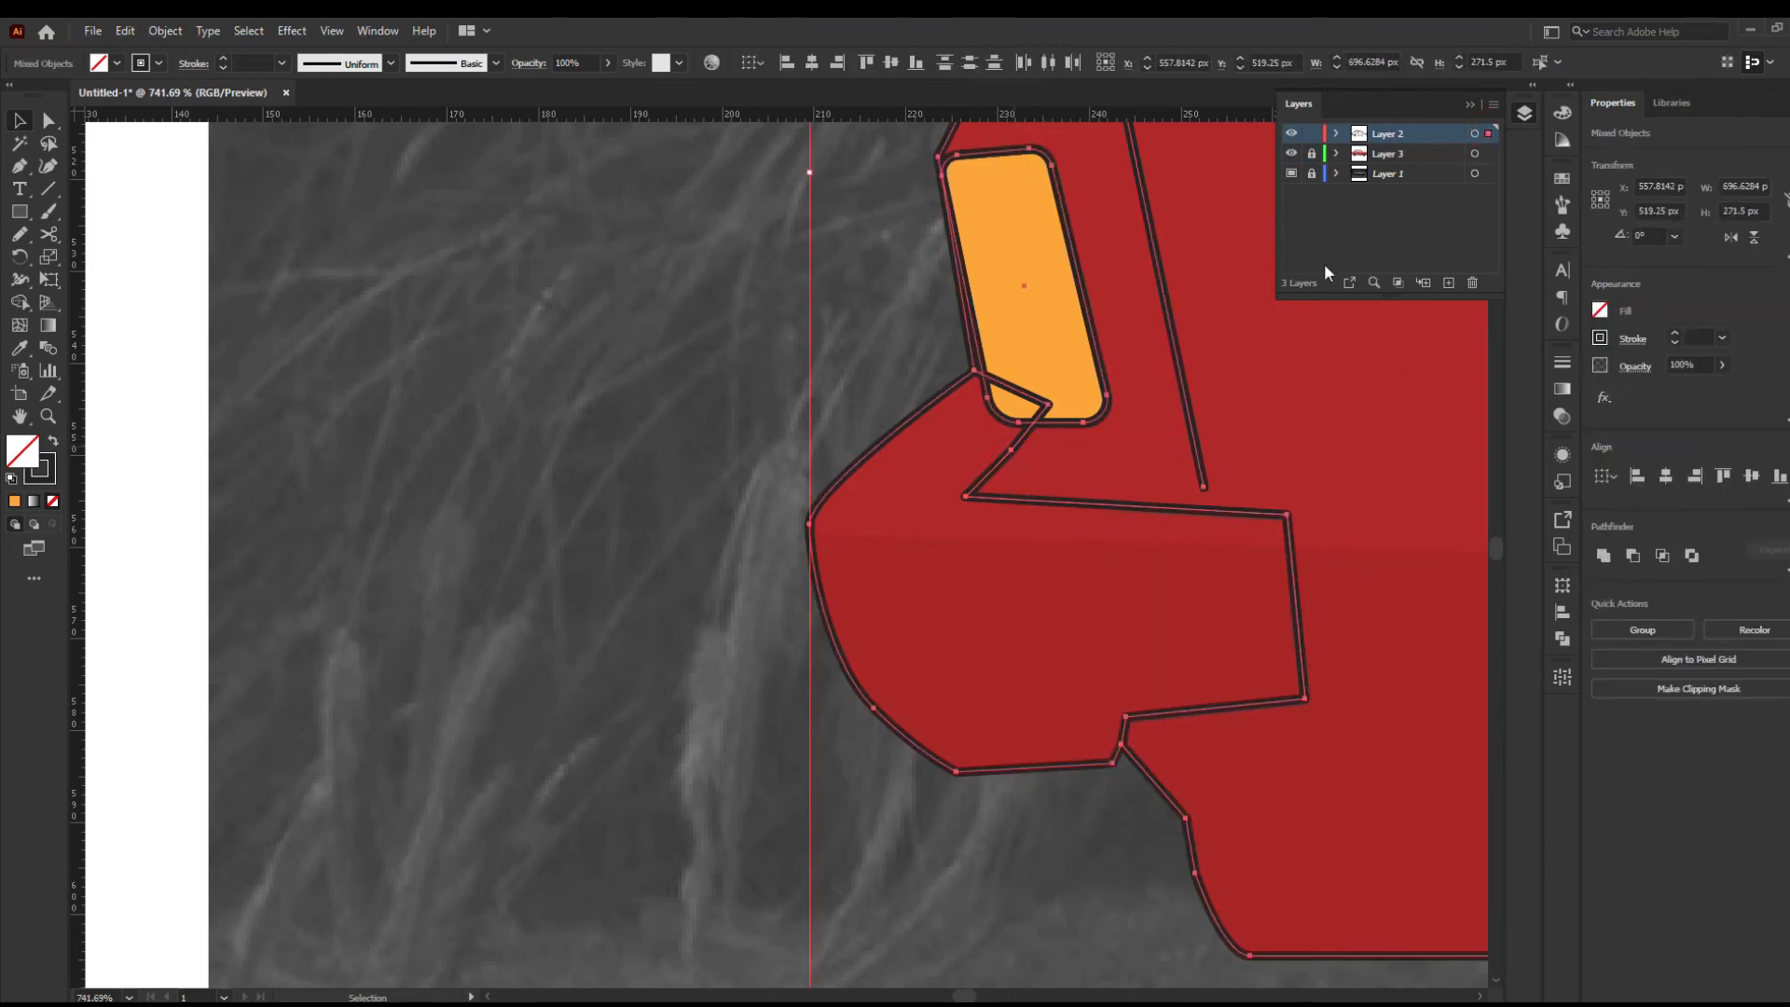
{"action": "left_click", "coordinate": [618, 414]}
Try to rework the overlapping rear bumper and body outlines with the Shape Builder tool
{"action": "left_click", "coordinate": [1011, 450]}
{"action": "left_click", "coordinate": [893, 431], "text": "shift"}
{"action": "key", "text": "shift+m"}
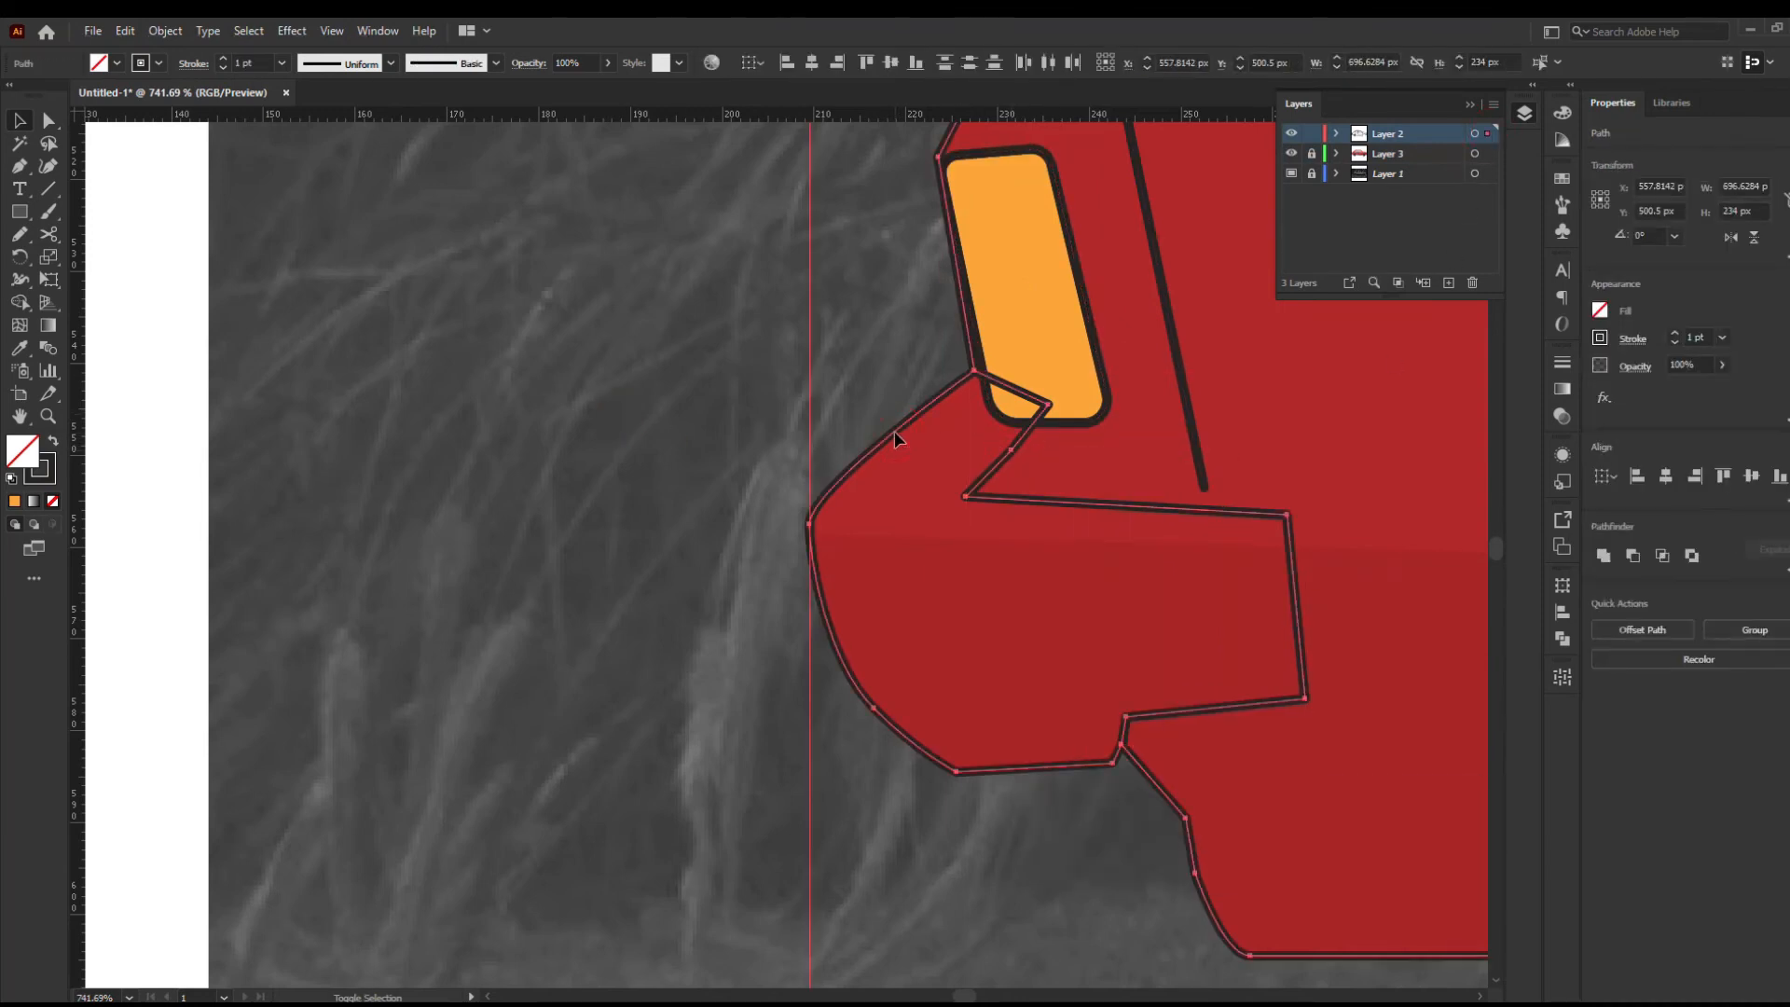
{"action": "left_click", "coordinate": [904, 433]}
{"action": "left_click", "coordinate": [19, 120]}
{"action": "left_click", "coordinate": [19, 120]}
Bring the tail light's outline to the front of Layer 2
{"action": "left_click", "coordinate": [1098, 420]}
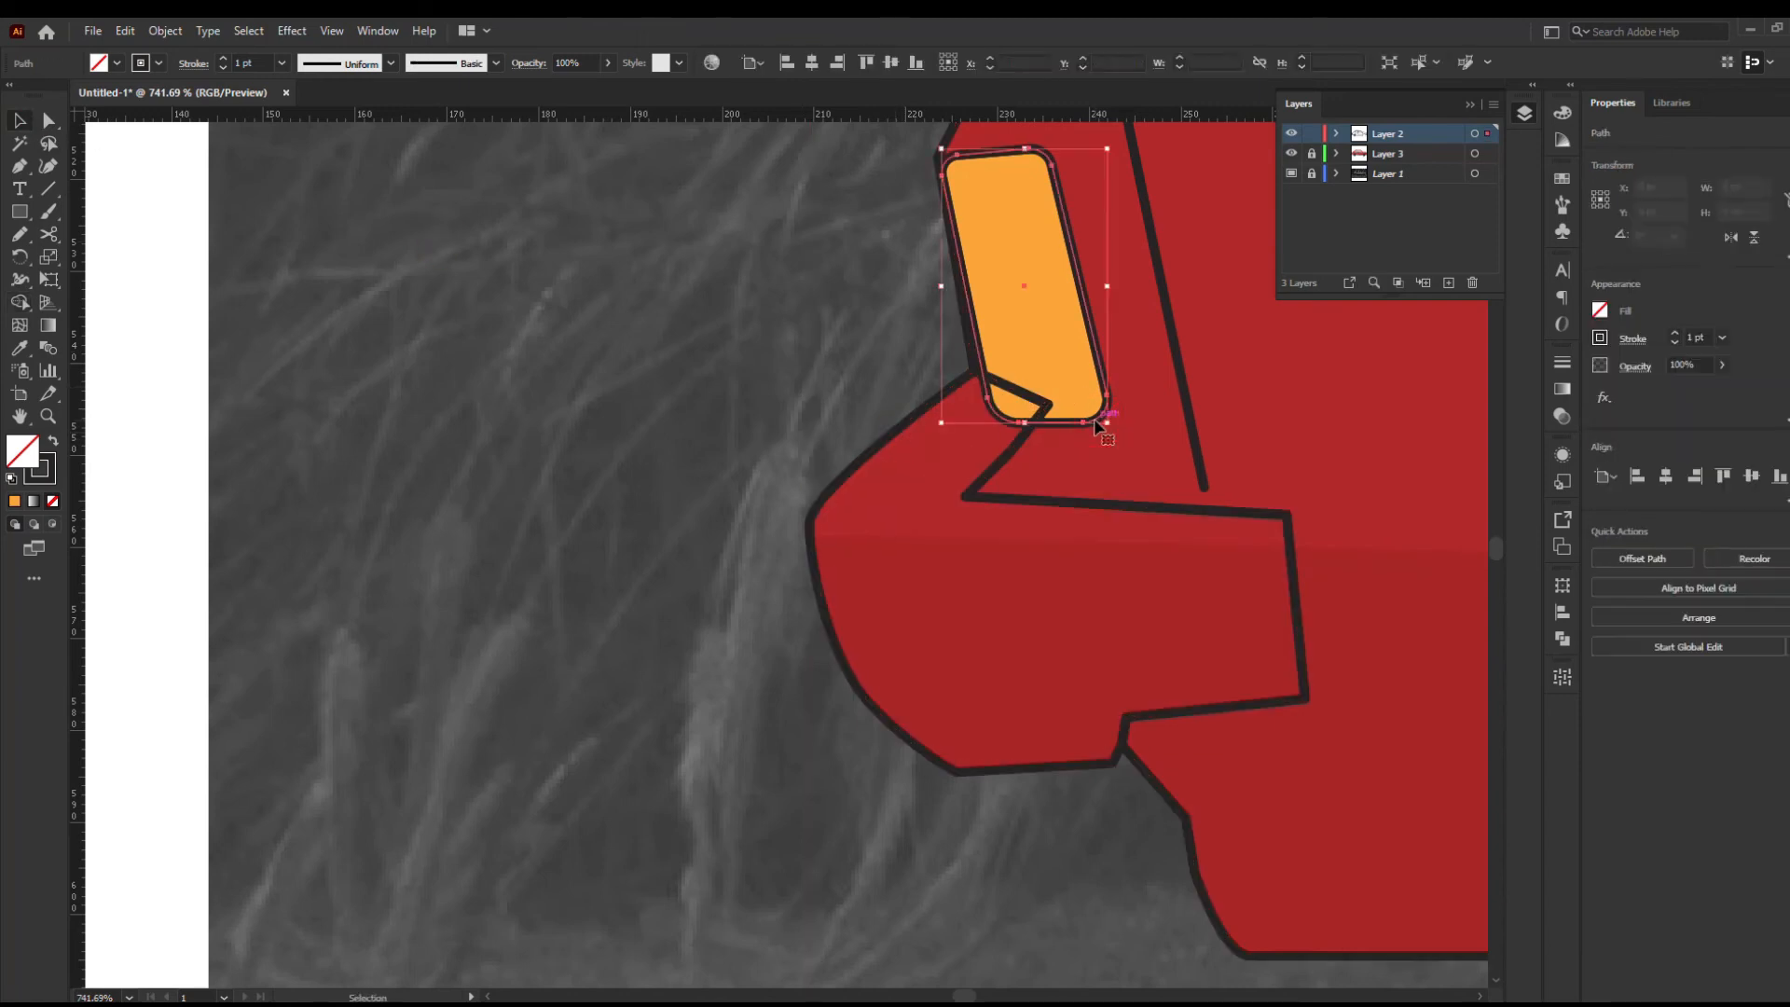
{"action": "right_click", "coordinate": [1098, 420]}
{"action": "mouse_move", "coordinate": [1296, 764]}
{"action": "left_click", "coordinate": [1350, 766]}
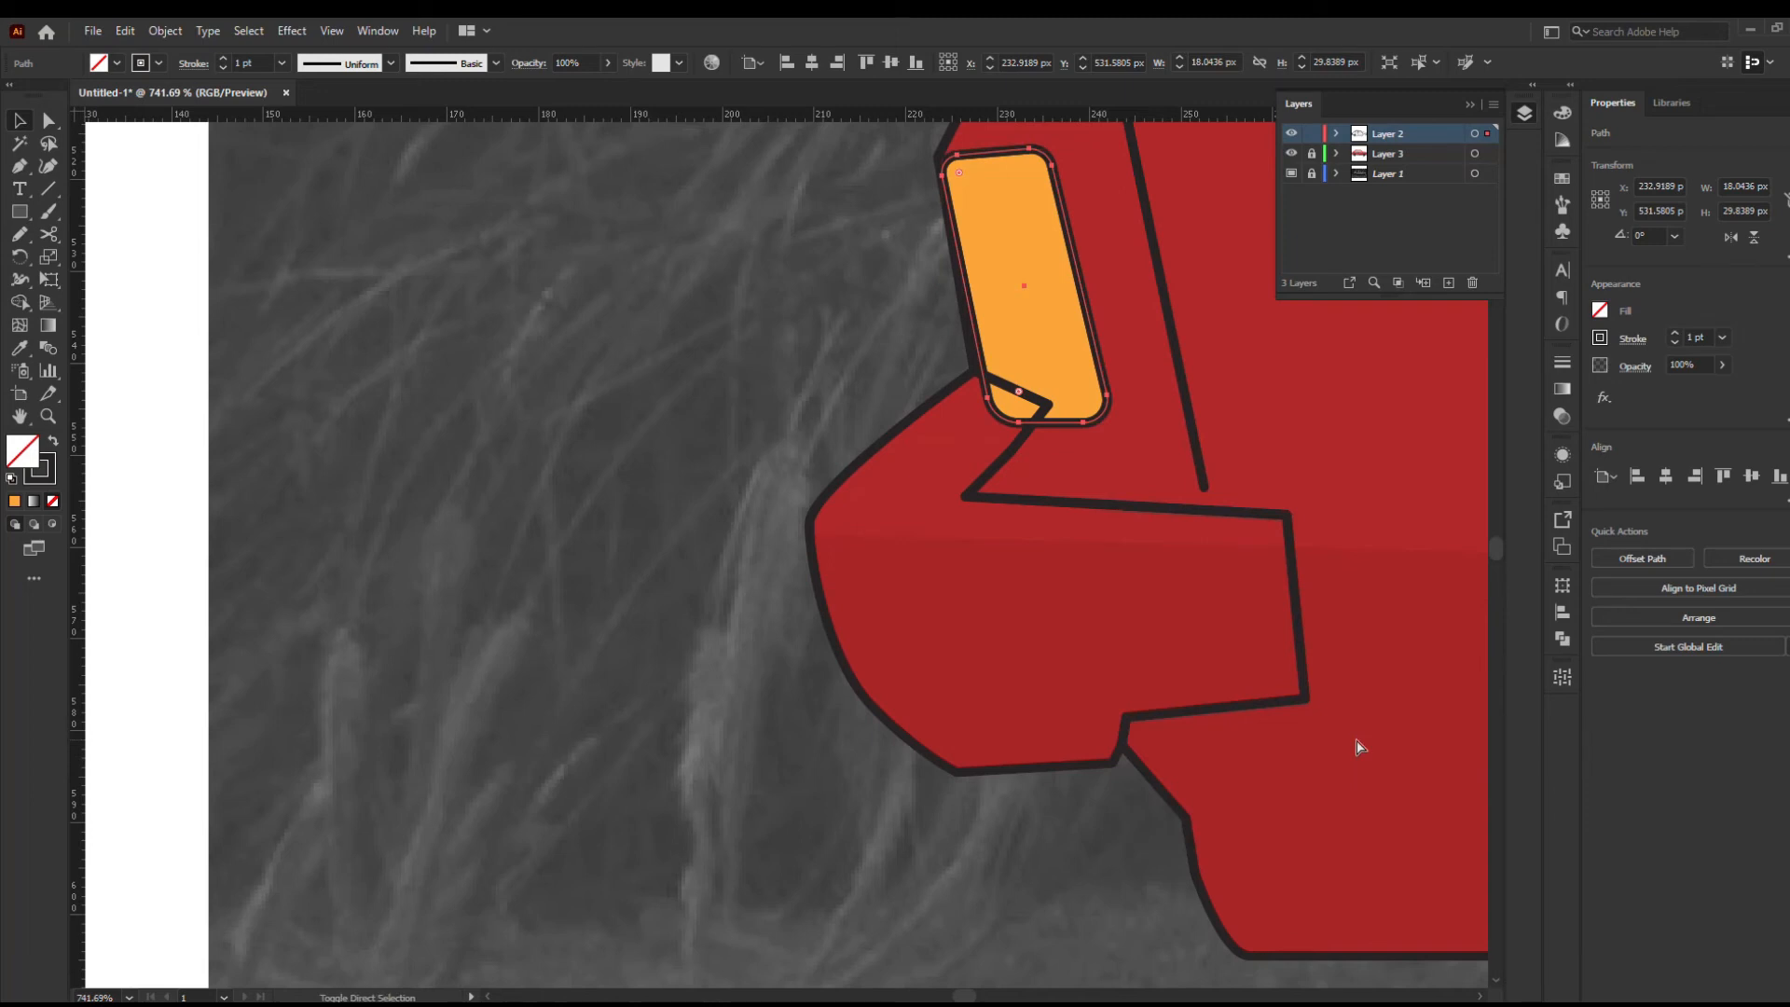
Try to adjust the body outline's sharp corner anchor that crosses the lower end of the tail light
{"action": "left_click", "coordinate": [572, 295]}
{"action": "key", "text": "a"}
{"action": "left_click", "coordinate": [1047, 407]}
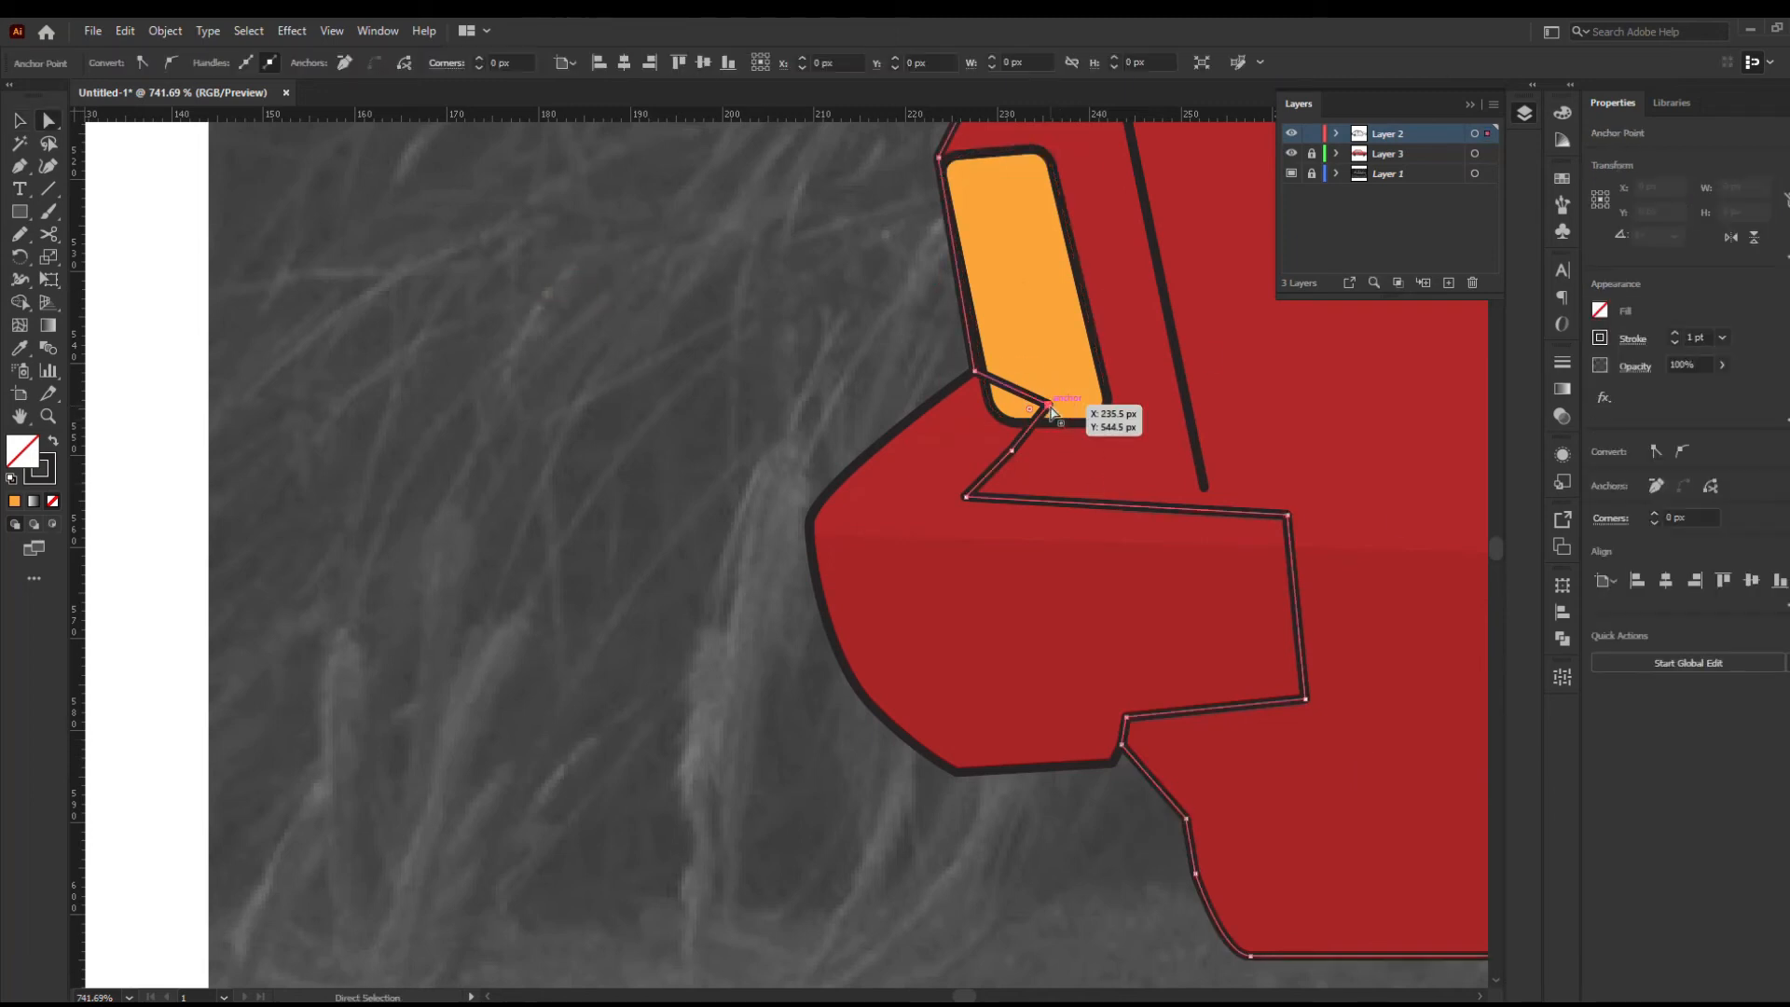
{"action": "left_click_drag", "start_coordinate": [921, 419], "coordinate": [923, 420]}
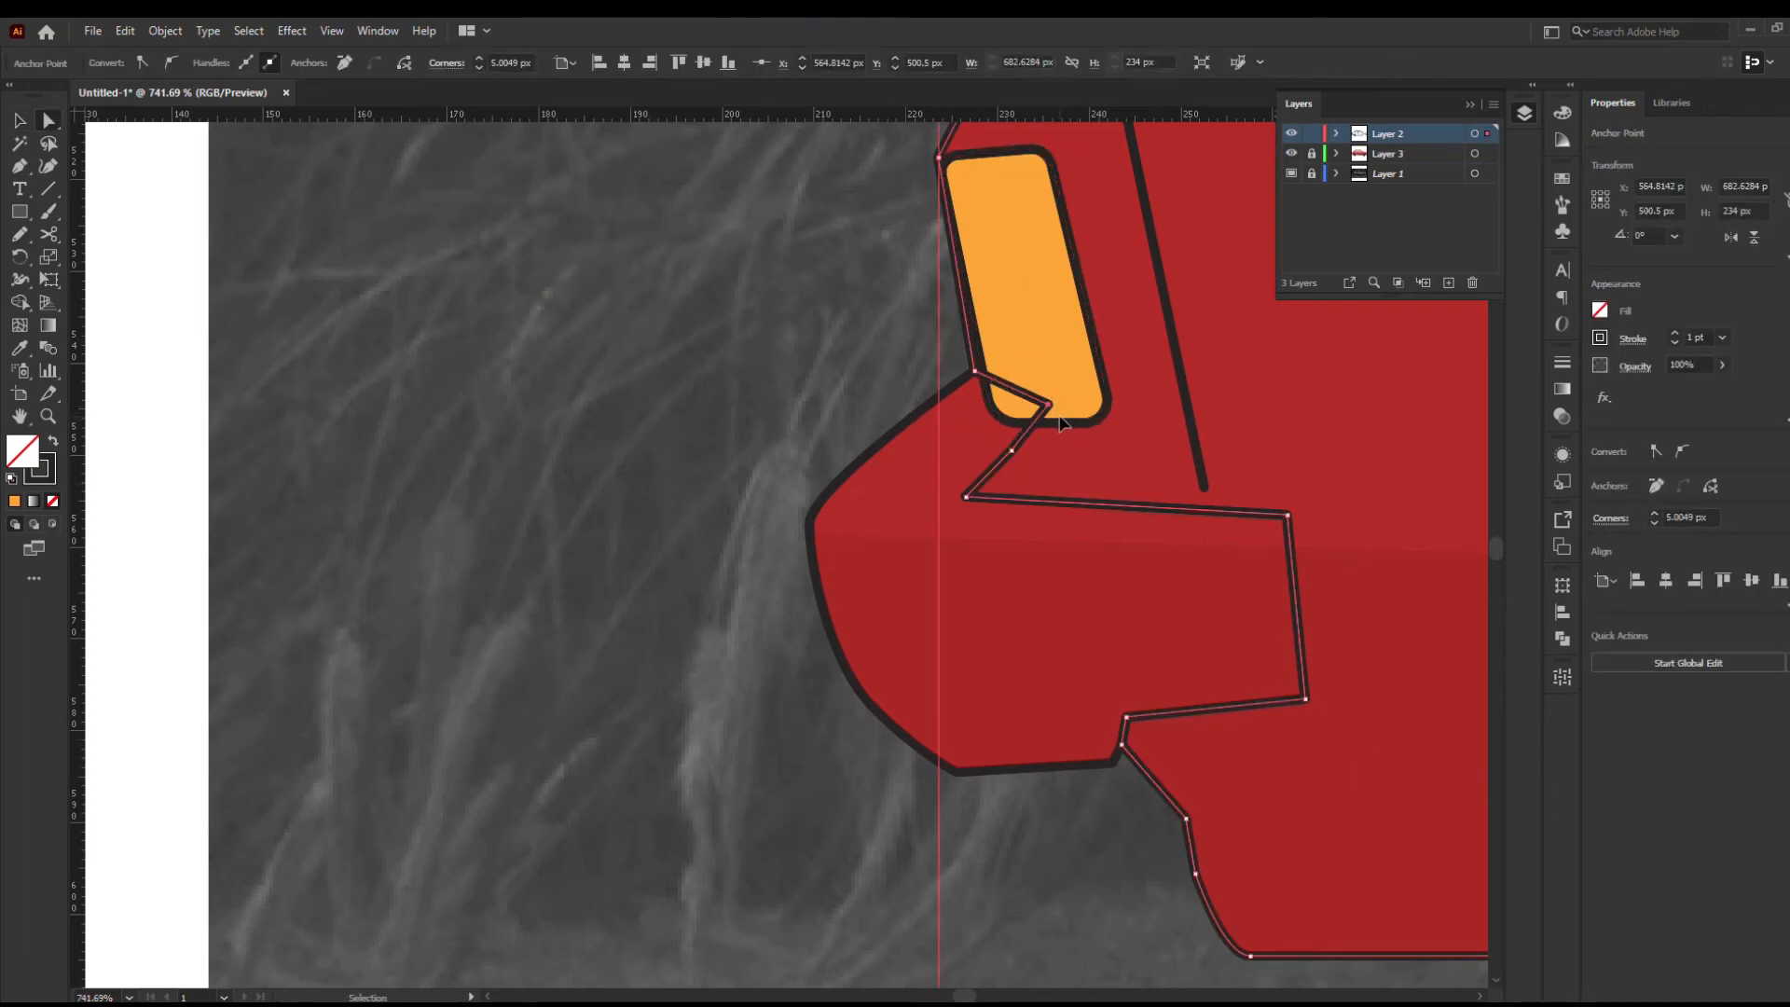
{"action": "key", "text": "ctrl+z"}
Expand Layer 2 to list its individual paths and hide the car body's outline path
{"action": "left_click", "coordinate": [1103, 423]}
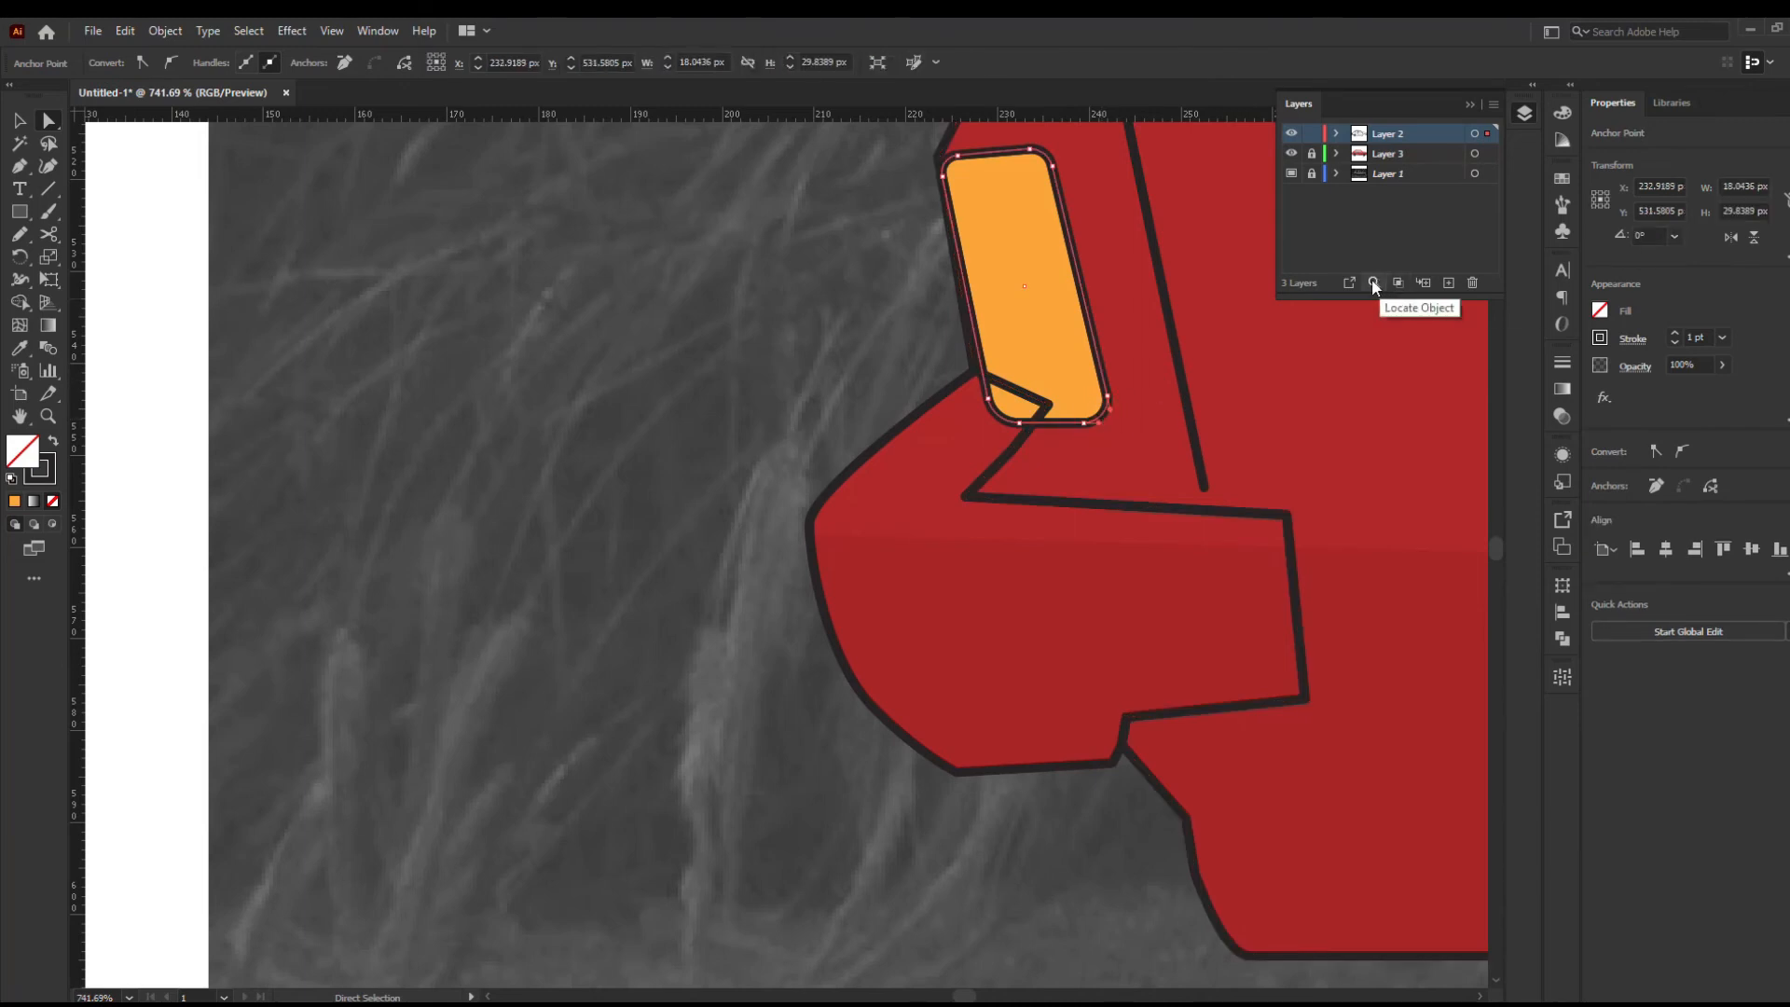
{"action": "key", "text": "v"}
{"action": "left_click", "coordinate": [1338, 134]}
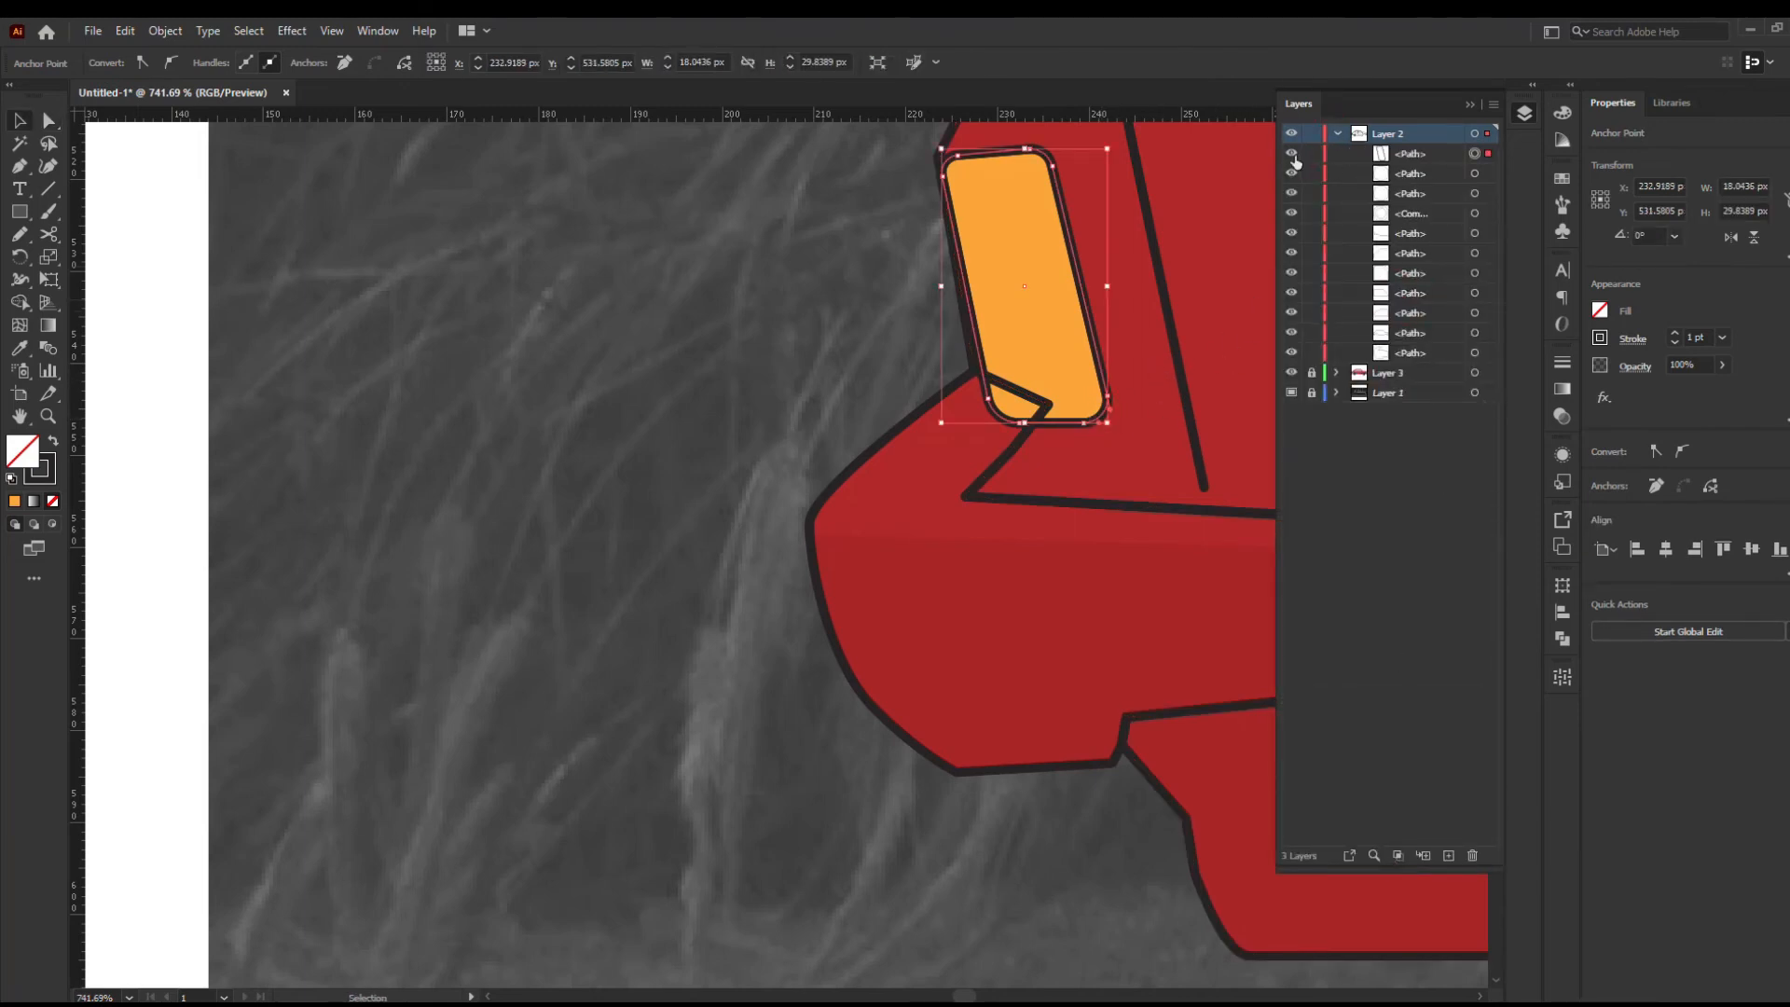
{"action": "left_click", "coordinate": [1021, 500]}
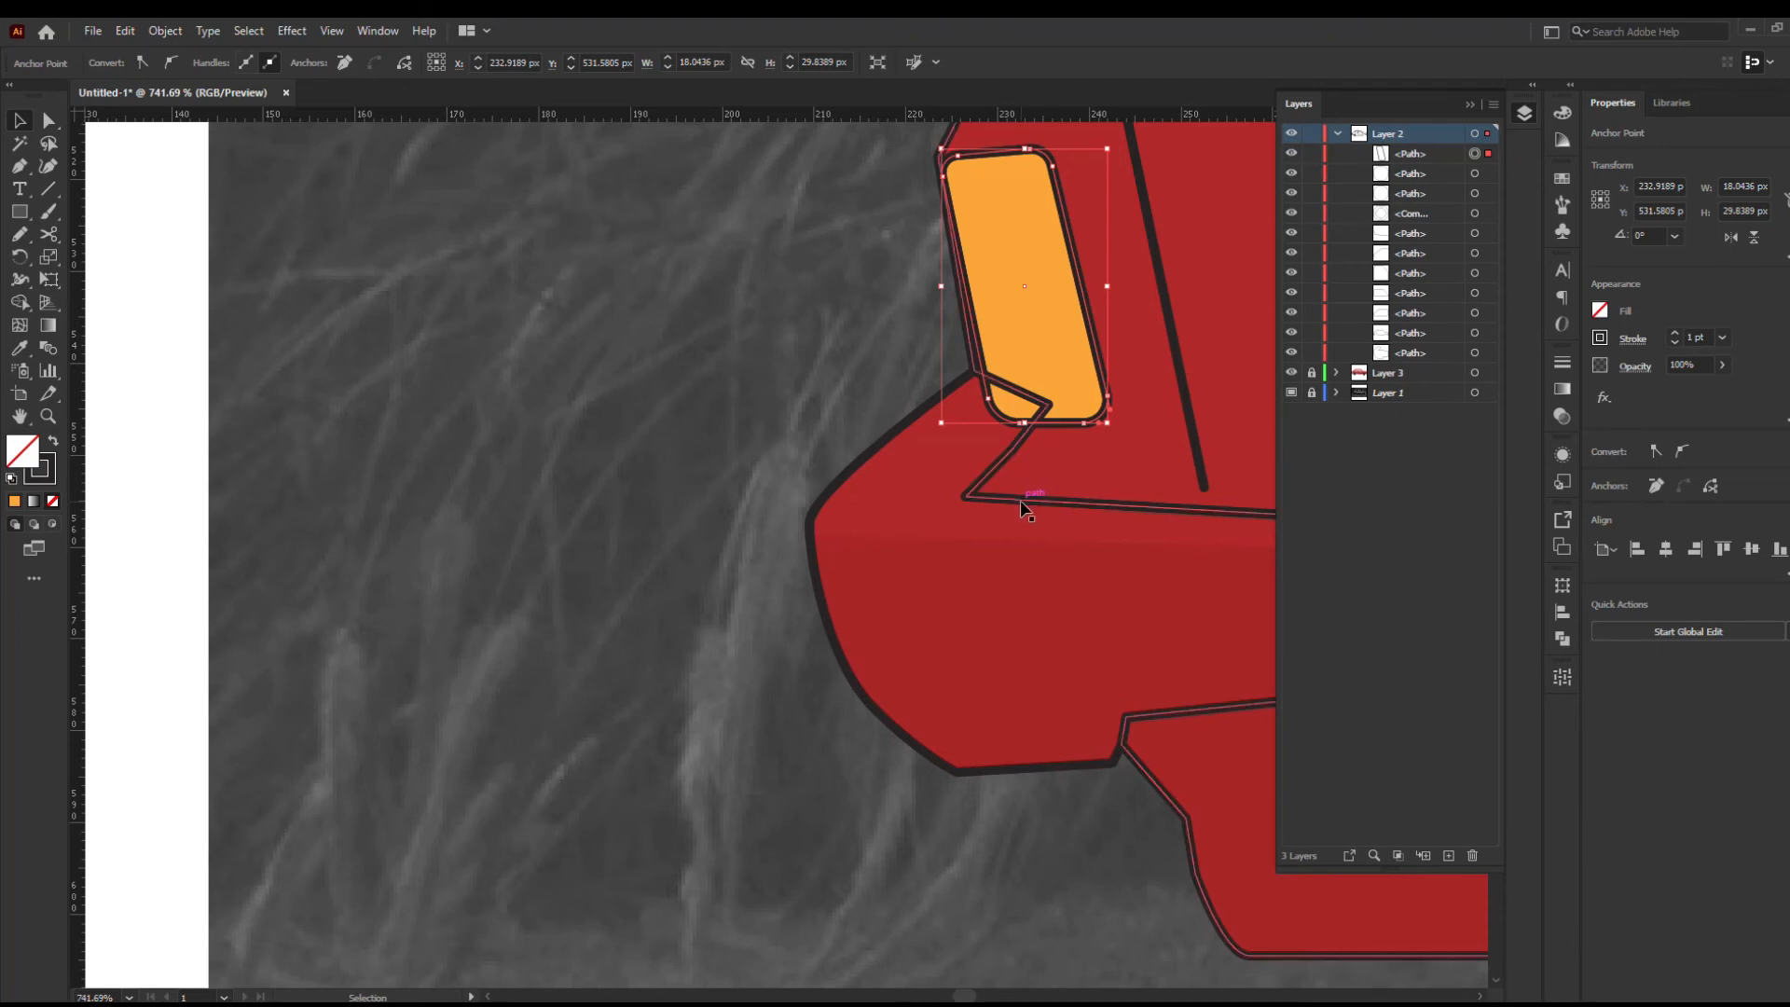
{"action": "left_click", "coordinate": [1292, 334]}
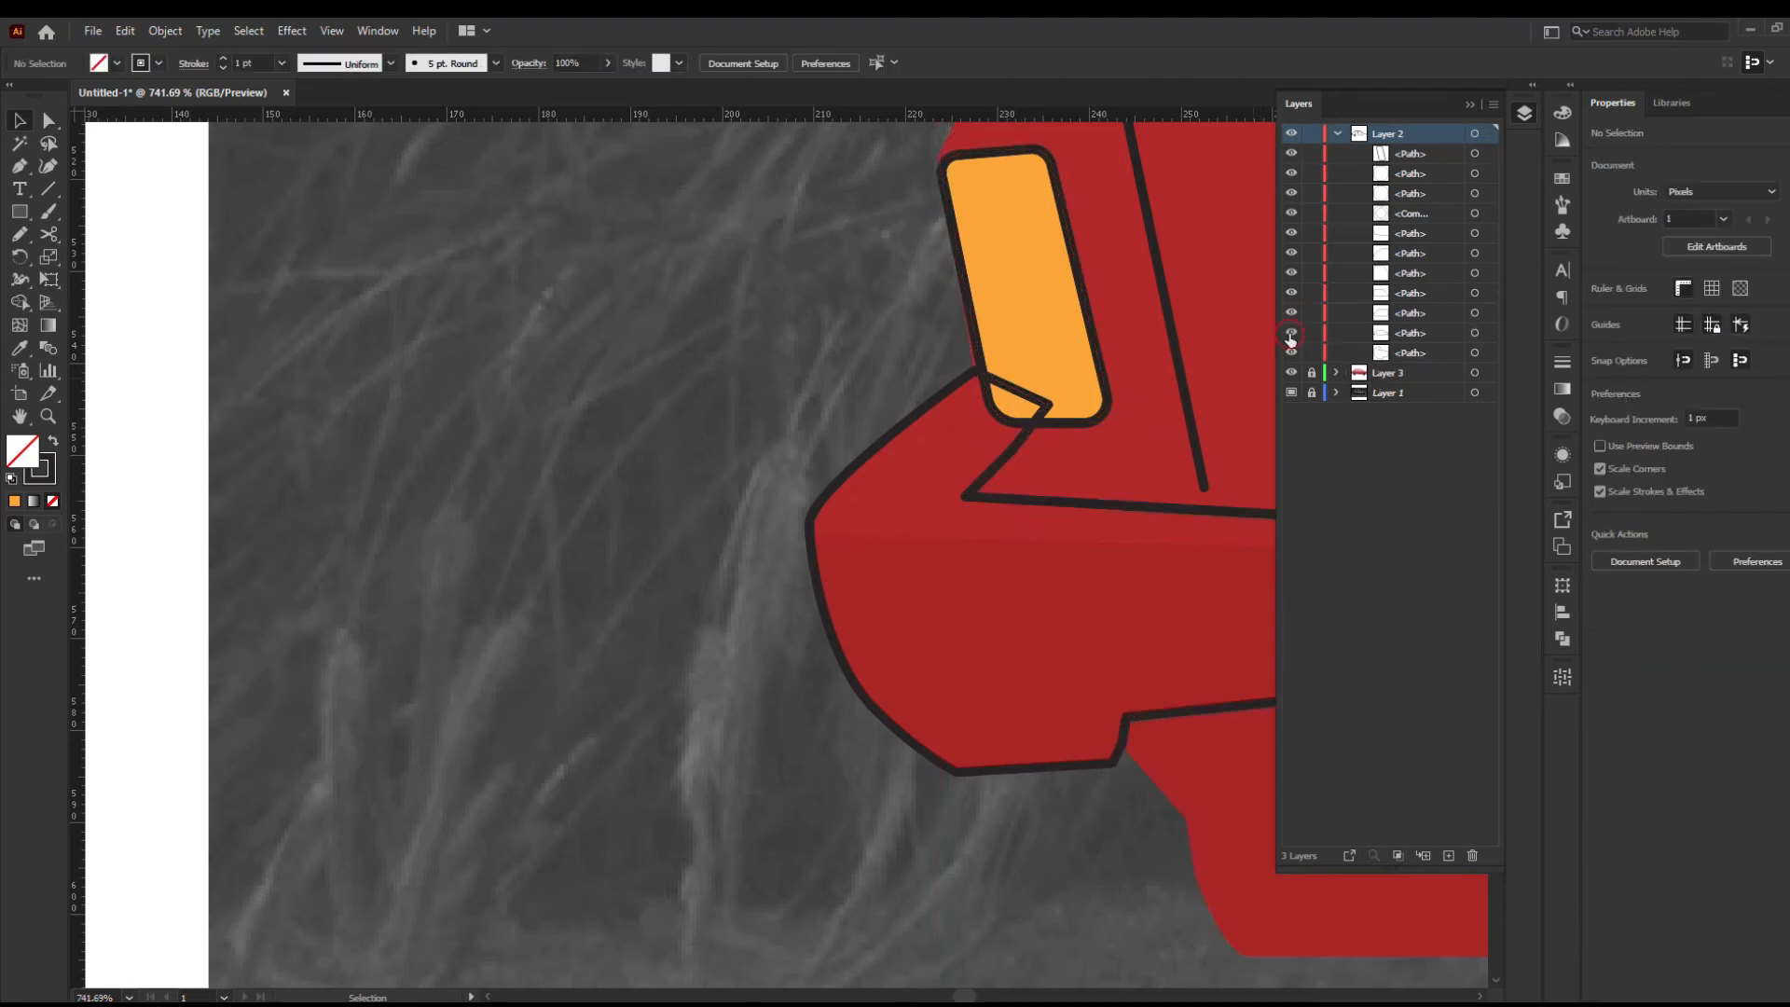
Show the car body's outline path again and check which layer holds the tail light by hiding and reshowing Layer 2
{"action": "double_click", "coordinate": [1291, 334]}
{"action": "left_click", "coordinate": [1292, 334]}
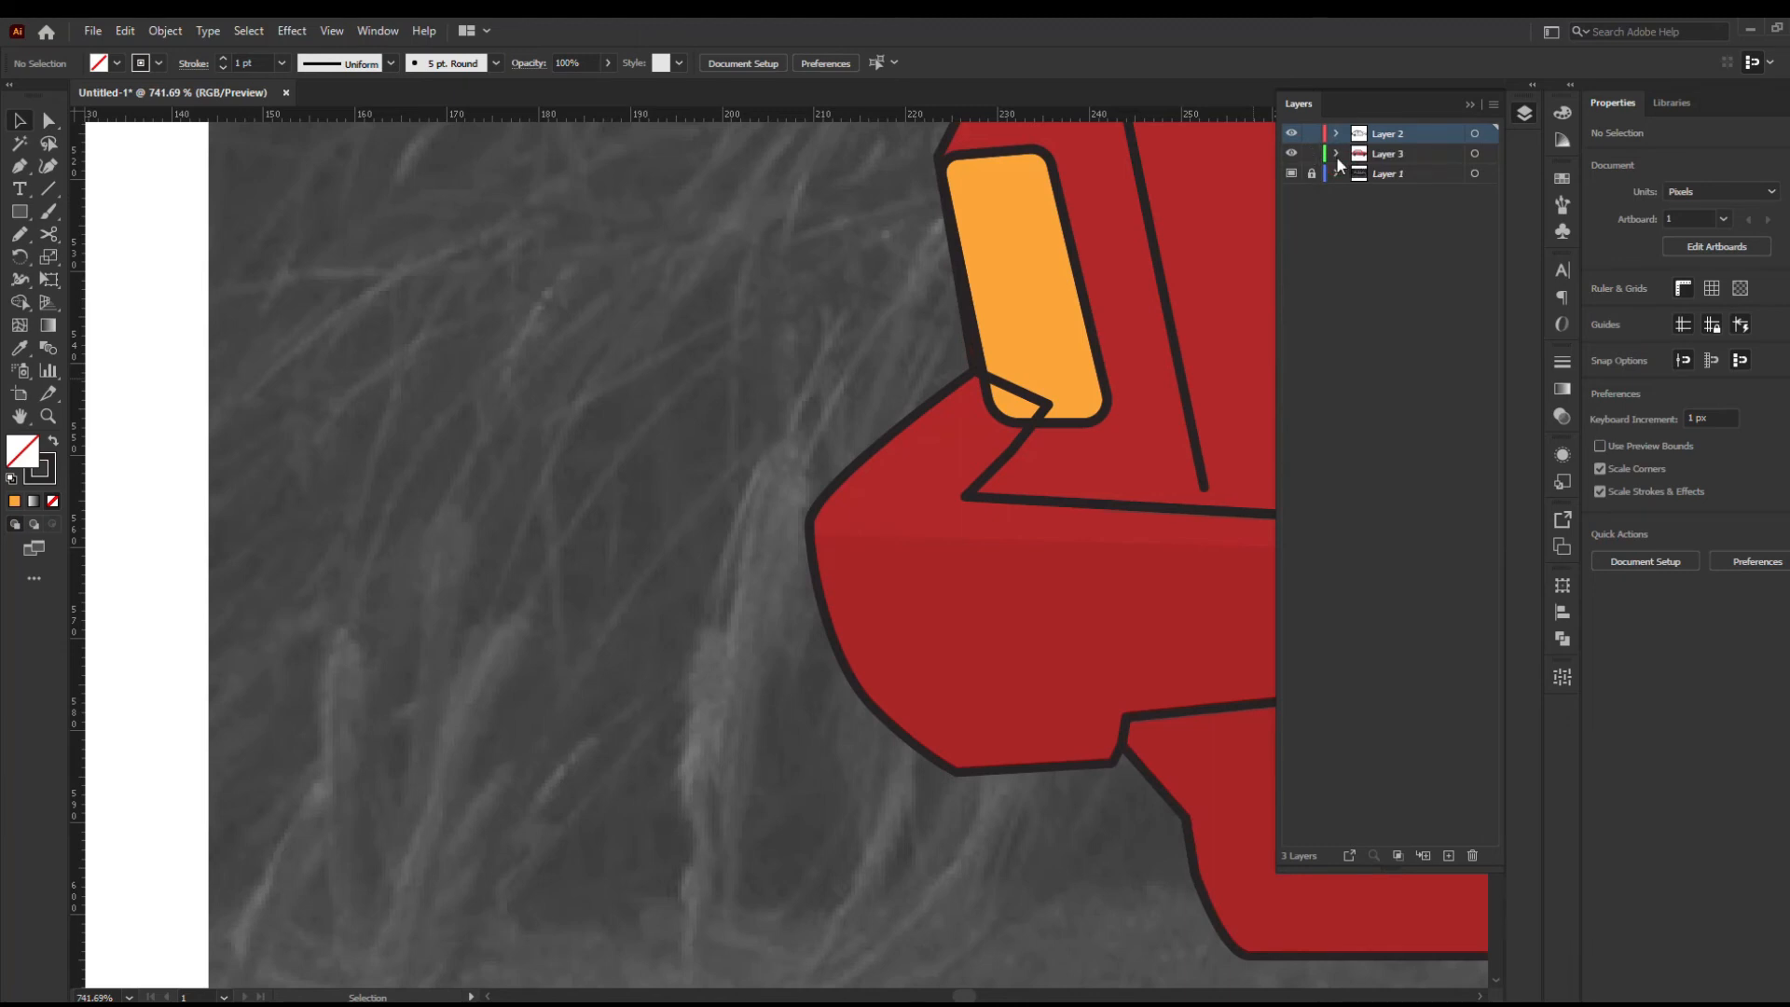
{"action": "left_click", "coordinate": [1337, 155]}
{"action": "left_click", "coordinate": [1070, 508]}
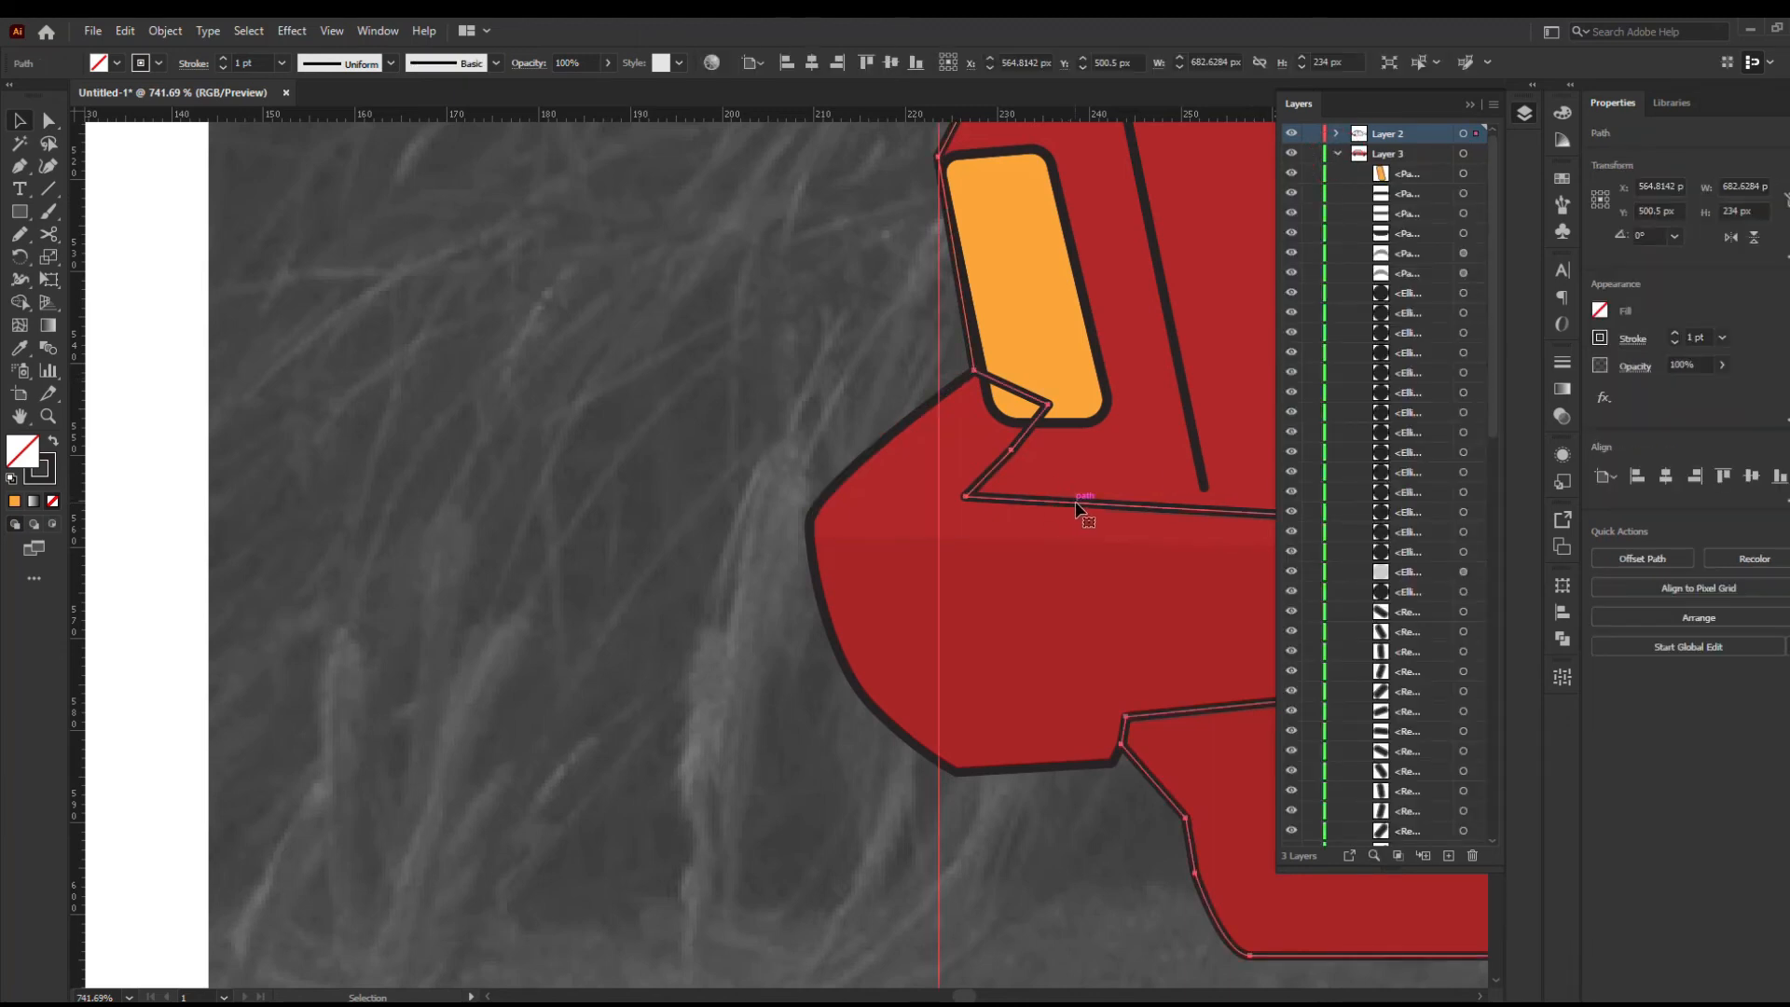
{"action": "key", "text": "ctrl+shift+a"}
{"action": "left_click", "coordinate": [1292, 134]}
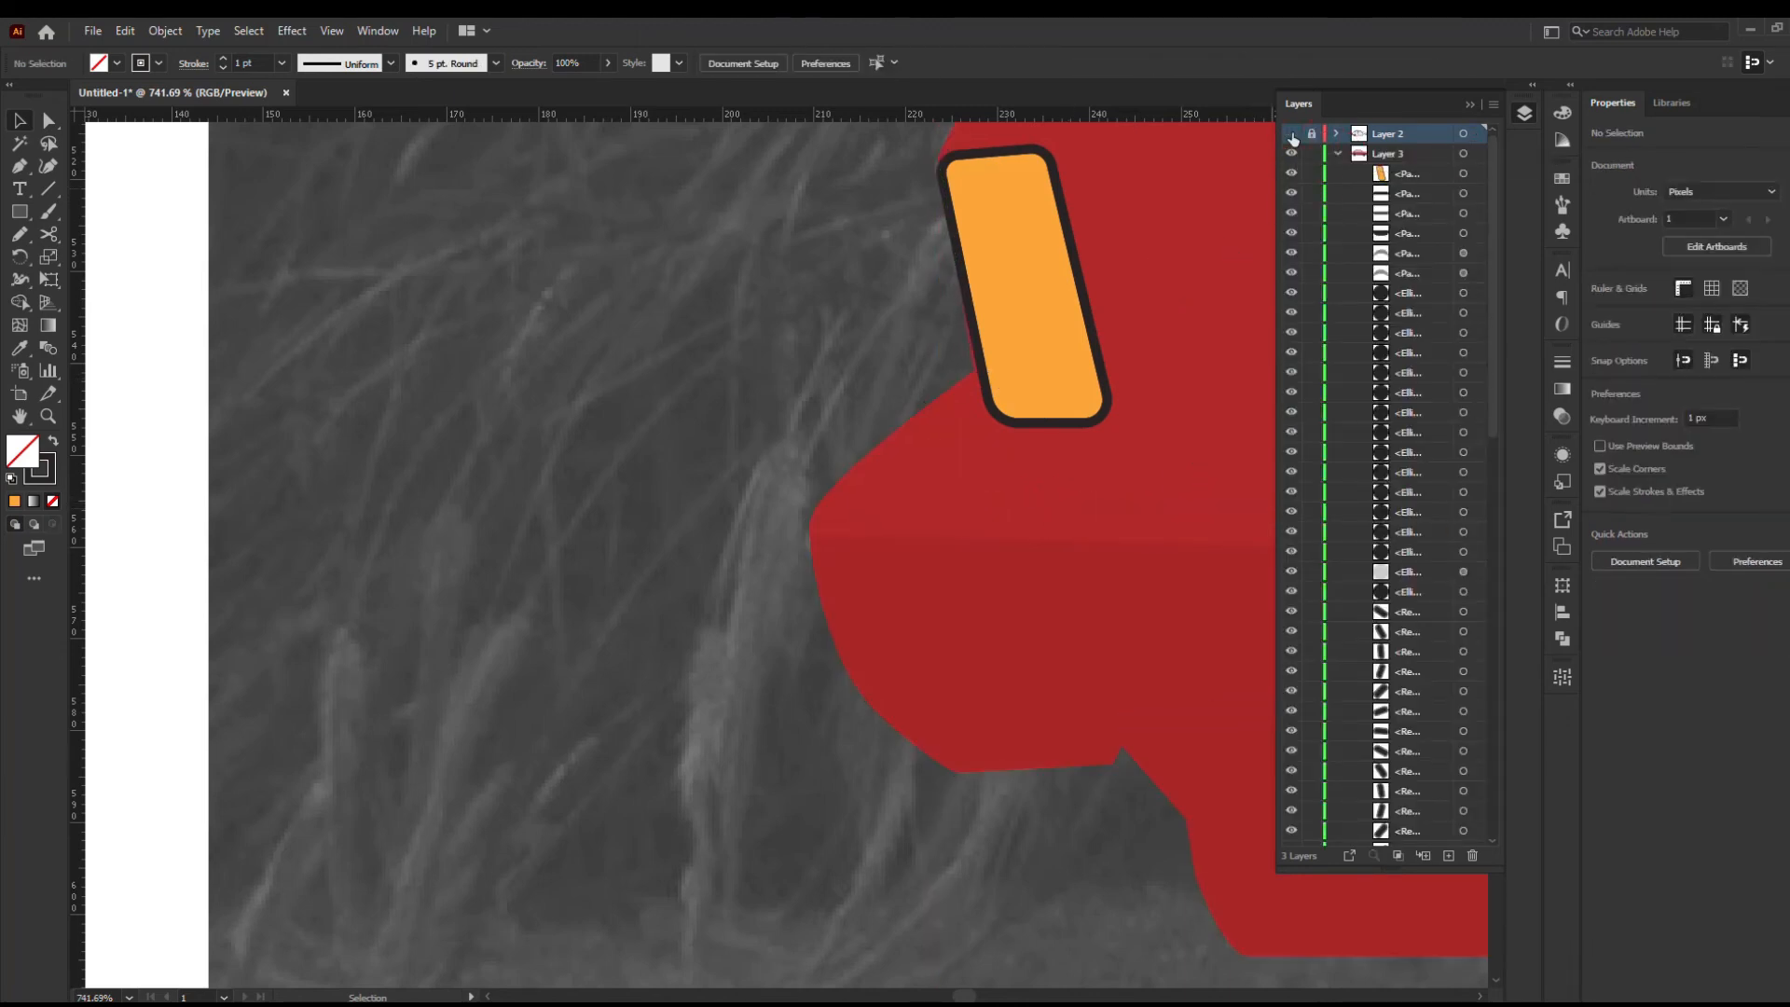
{"action": "left_click", "coordinate": [1292, 133]}
{"action": "left_click", "coordinate": [1337, 153]}
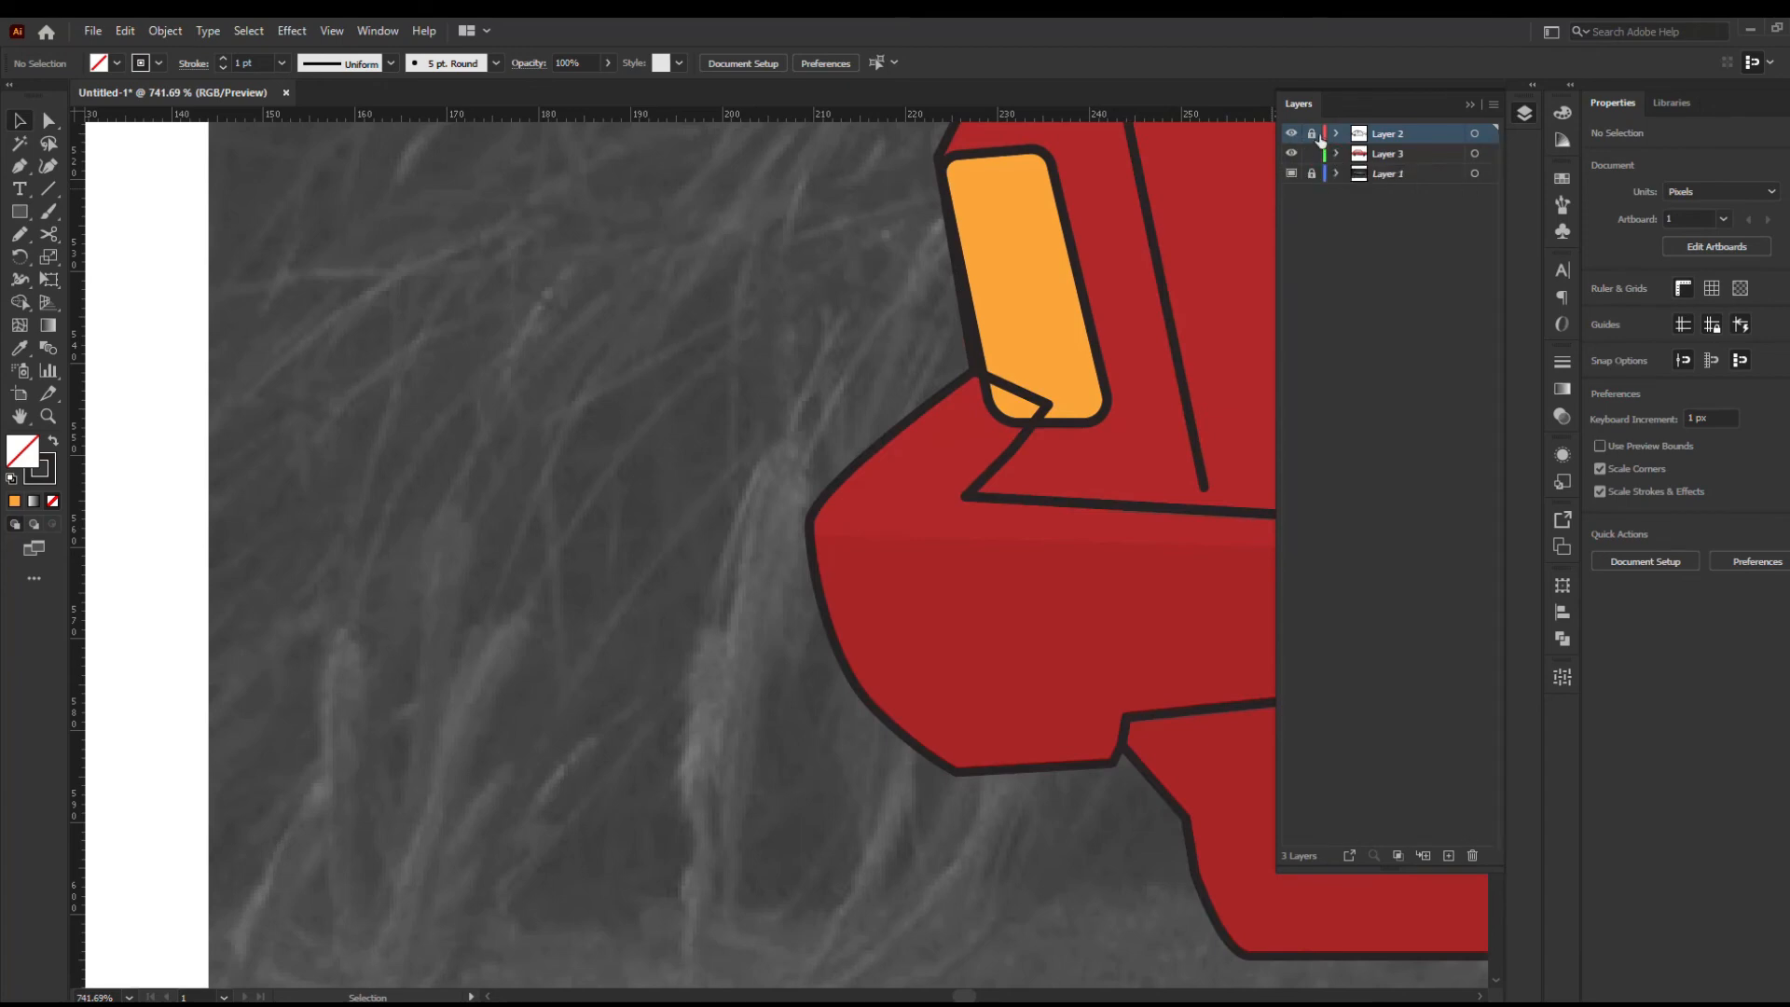
Move the orange tail light from Layer 3 to Layer 2 so it covers the crossing body outline
{"action": "left_click", "coordinate": [1079, 422]}
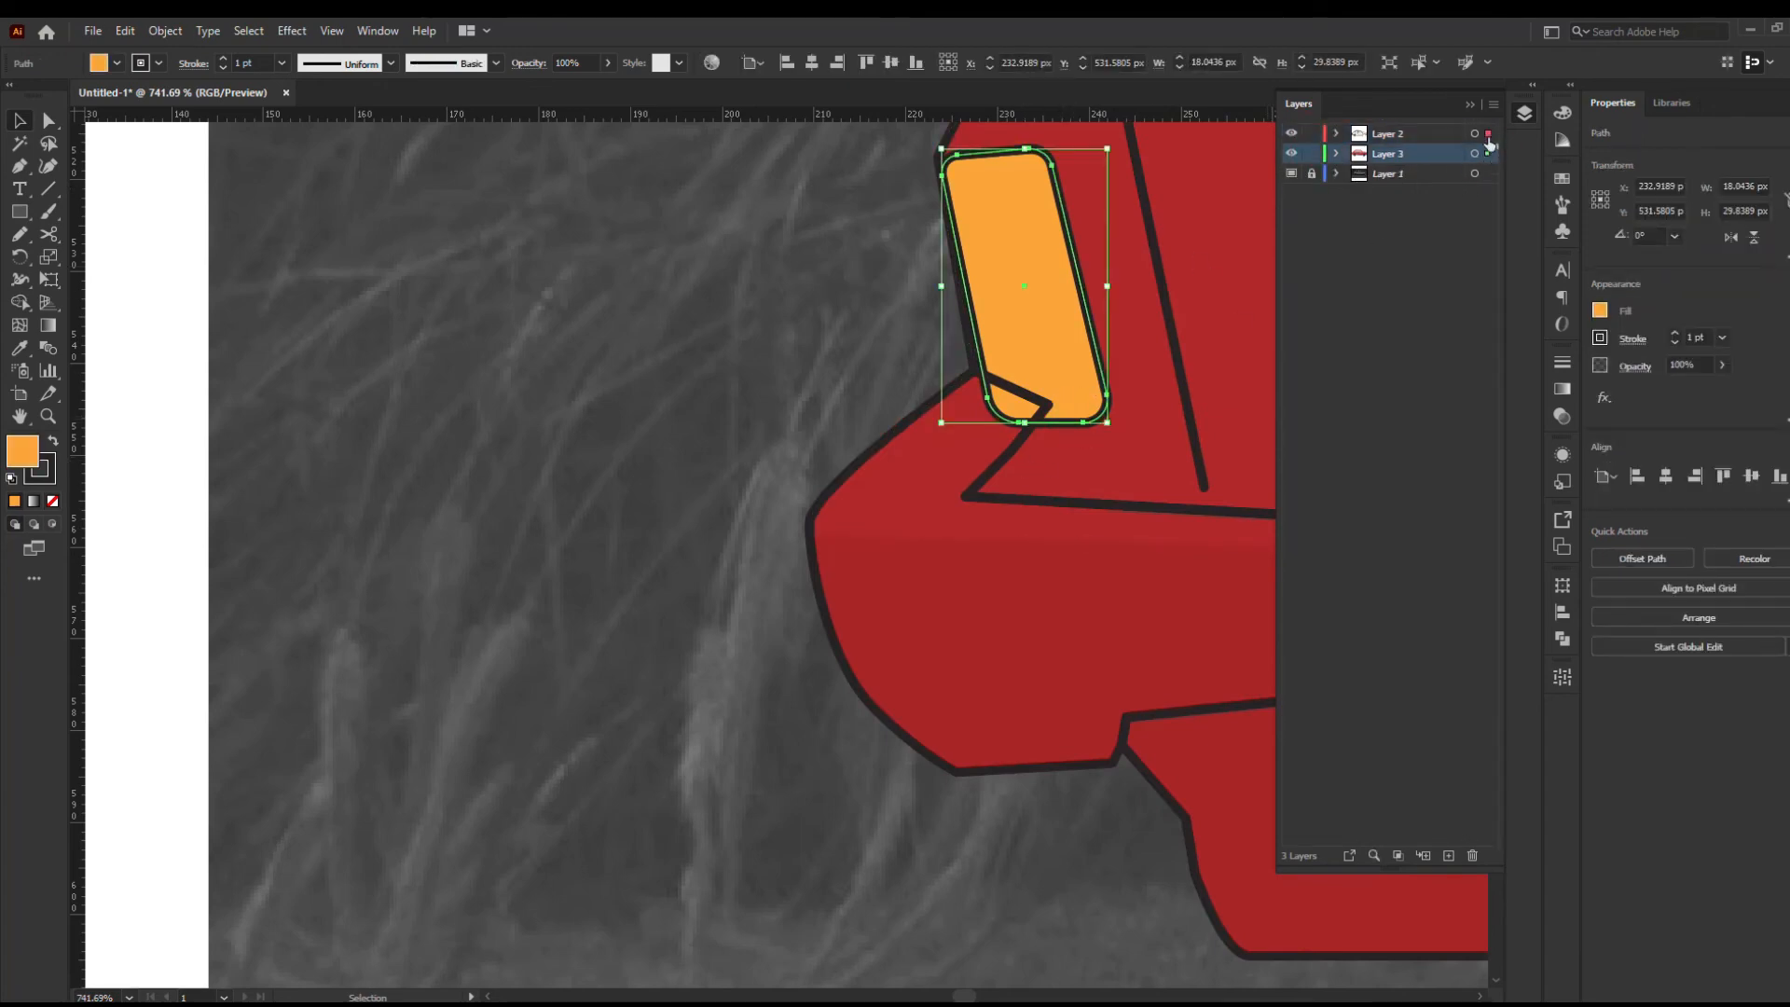
{"action": "left_click_drag", "start_coordinate": [1489, 142], "coordinate": [1488, 133]}
{"action": "left_click", "coordinate": [560, 271]}
{"action": "key", "text": "z"}
{"action": "left_click_drag", "start_coordinate": [685, 310], "coordinate": [586, 337]}
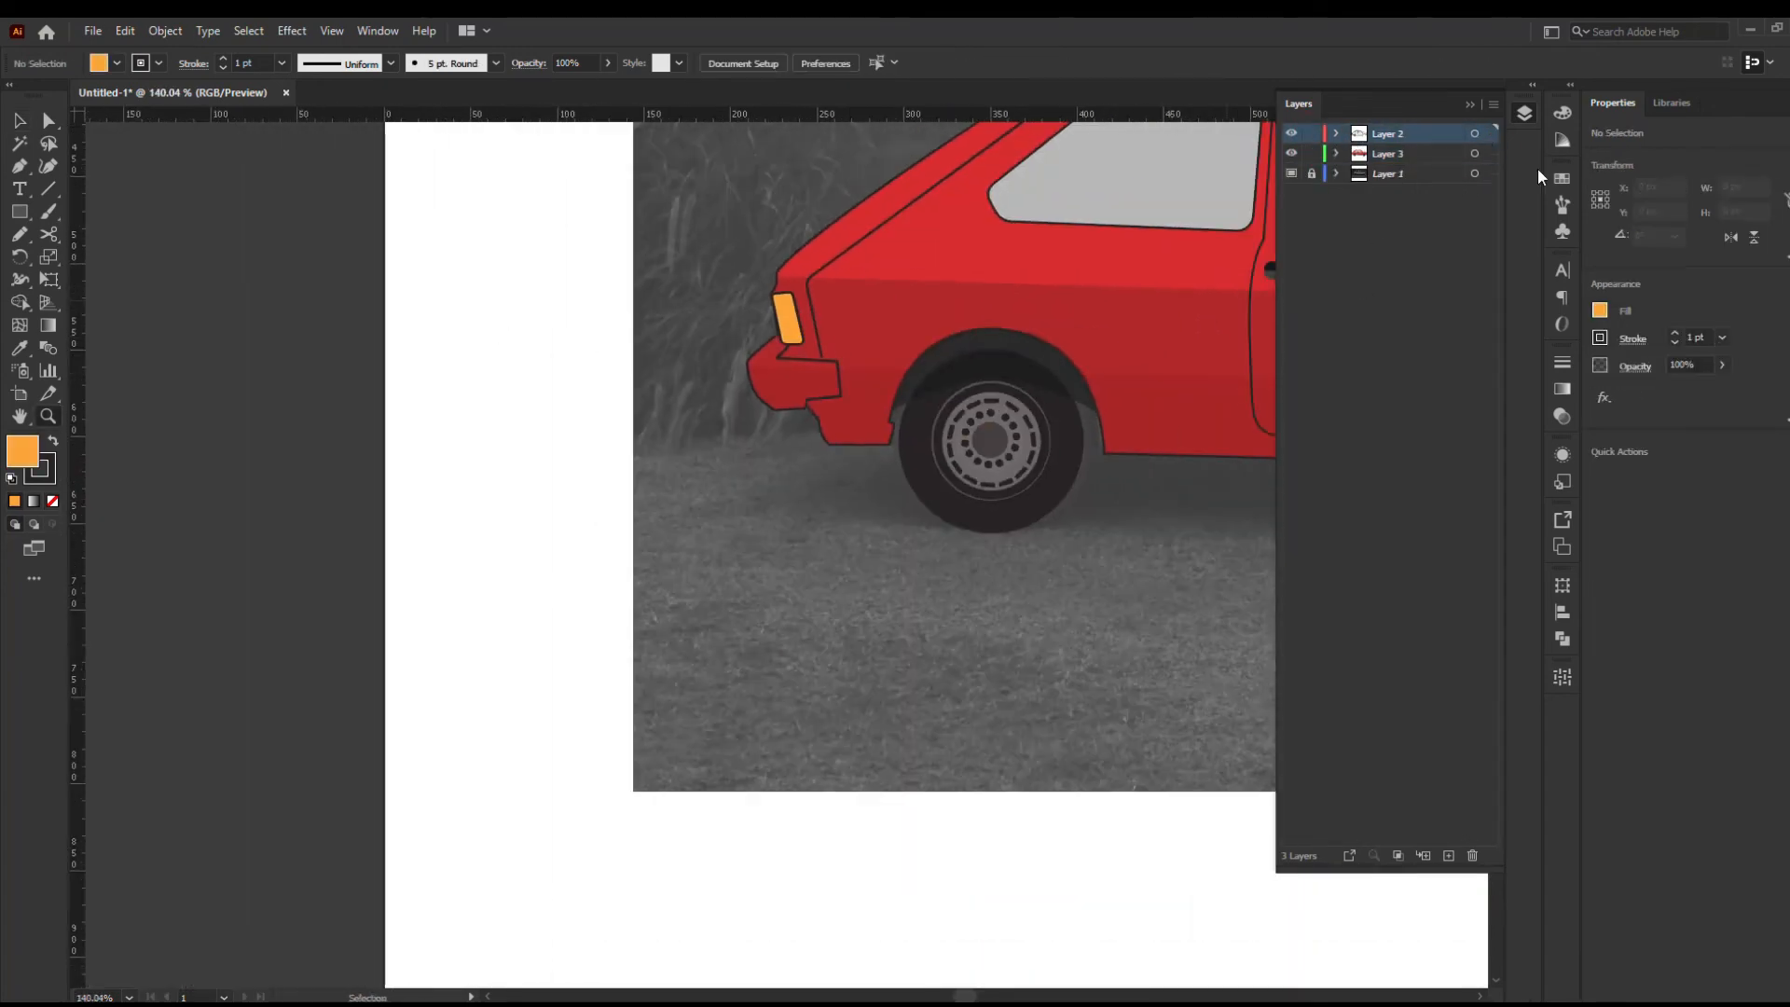
Hide Layer 1 with the reference photo to inspect the colored car on its own
{"action": "left_click", "coordinate": [1524, 112]}
{"action": "left_click_drag", "start_coordinate": [951, 419], "coordinate": [645, 706]}
{"action": "left_click", "coordinate": [1527, 115]}
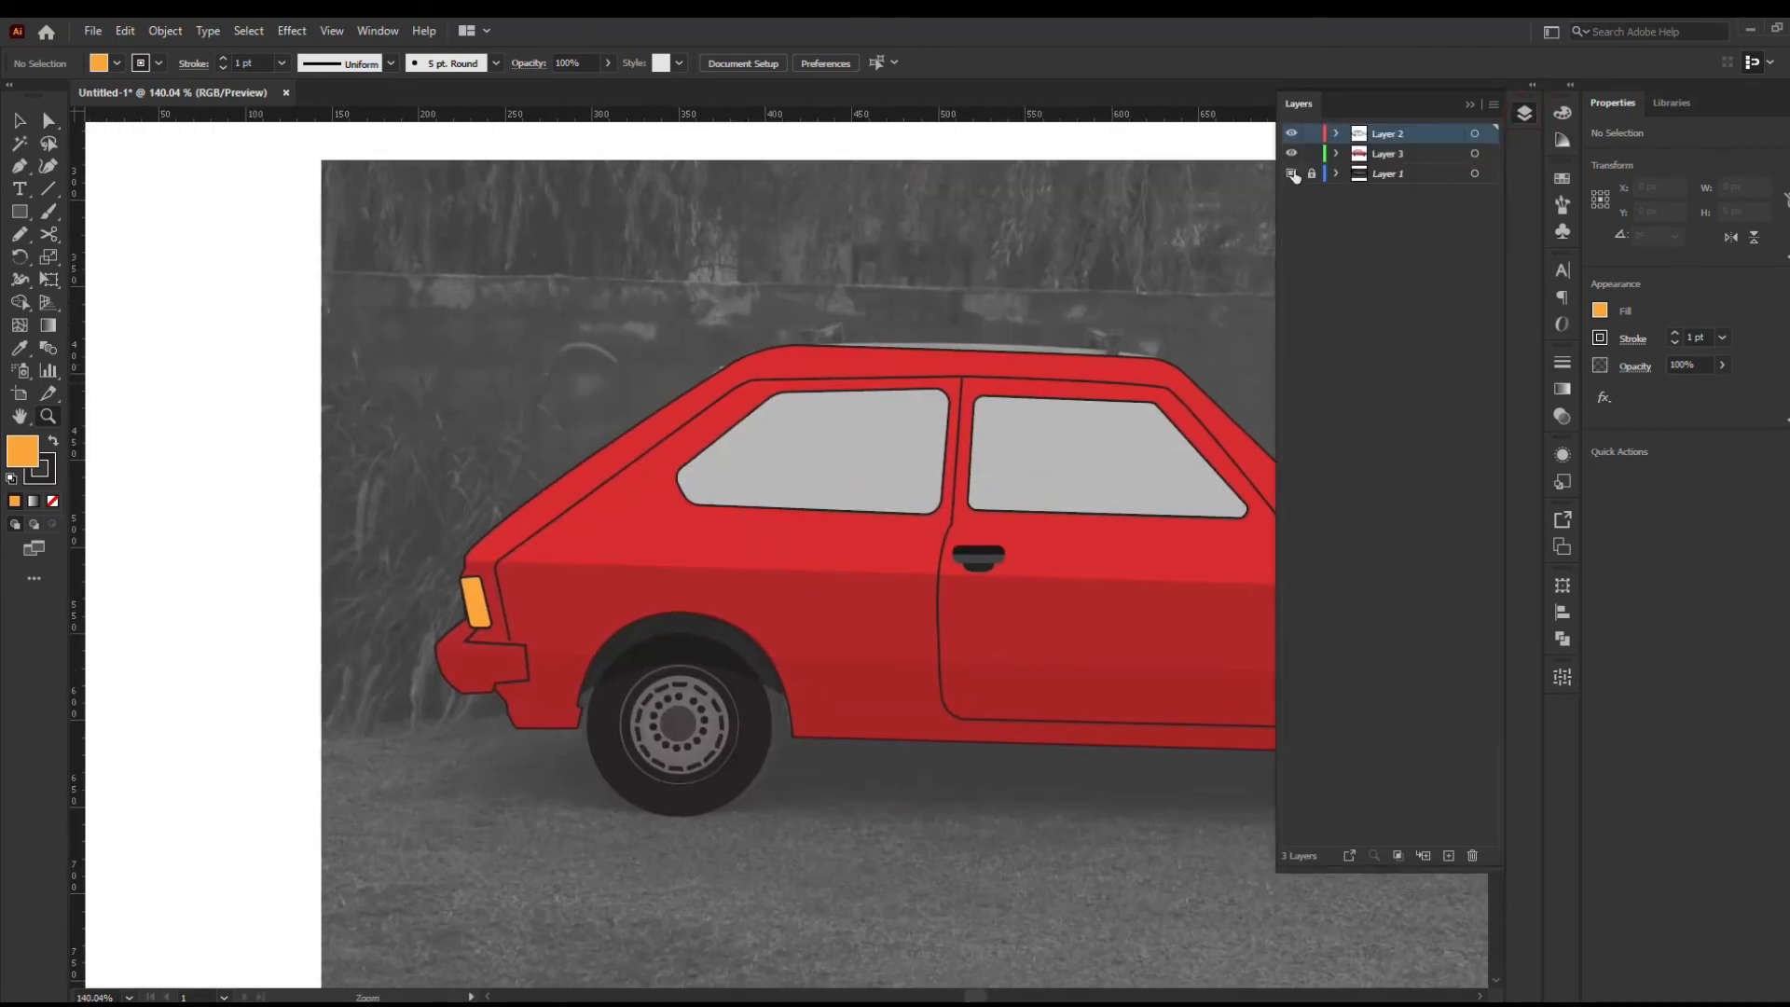
{"action": "left_click", "coordinate": [1292, 173]}
{"action": "left_click_drag", "start_coordinate": [1007, 282], "coordinate": [807, 309]}
{"action": "left_click_drag", "start_coordinate": [998, 376], "coordinate": [845, 456]}
Move the stray small dark rectangles from below the car up onto the front wheel
{"action": "key", "text": "a"}
{"action": "left_click_drag", "start_coordinate": [947, 555], "coordinate": [1185, 646]}
{"action": "left_click", "coordinate": [981, 564]}
{"action": "key", "text": "z"}
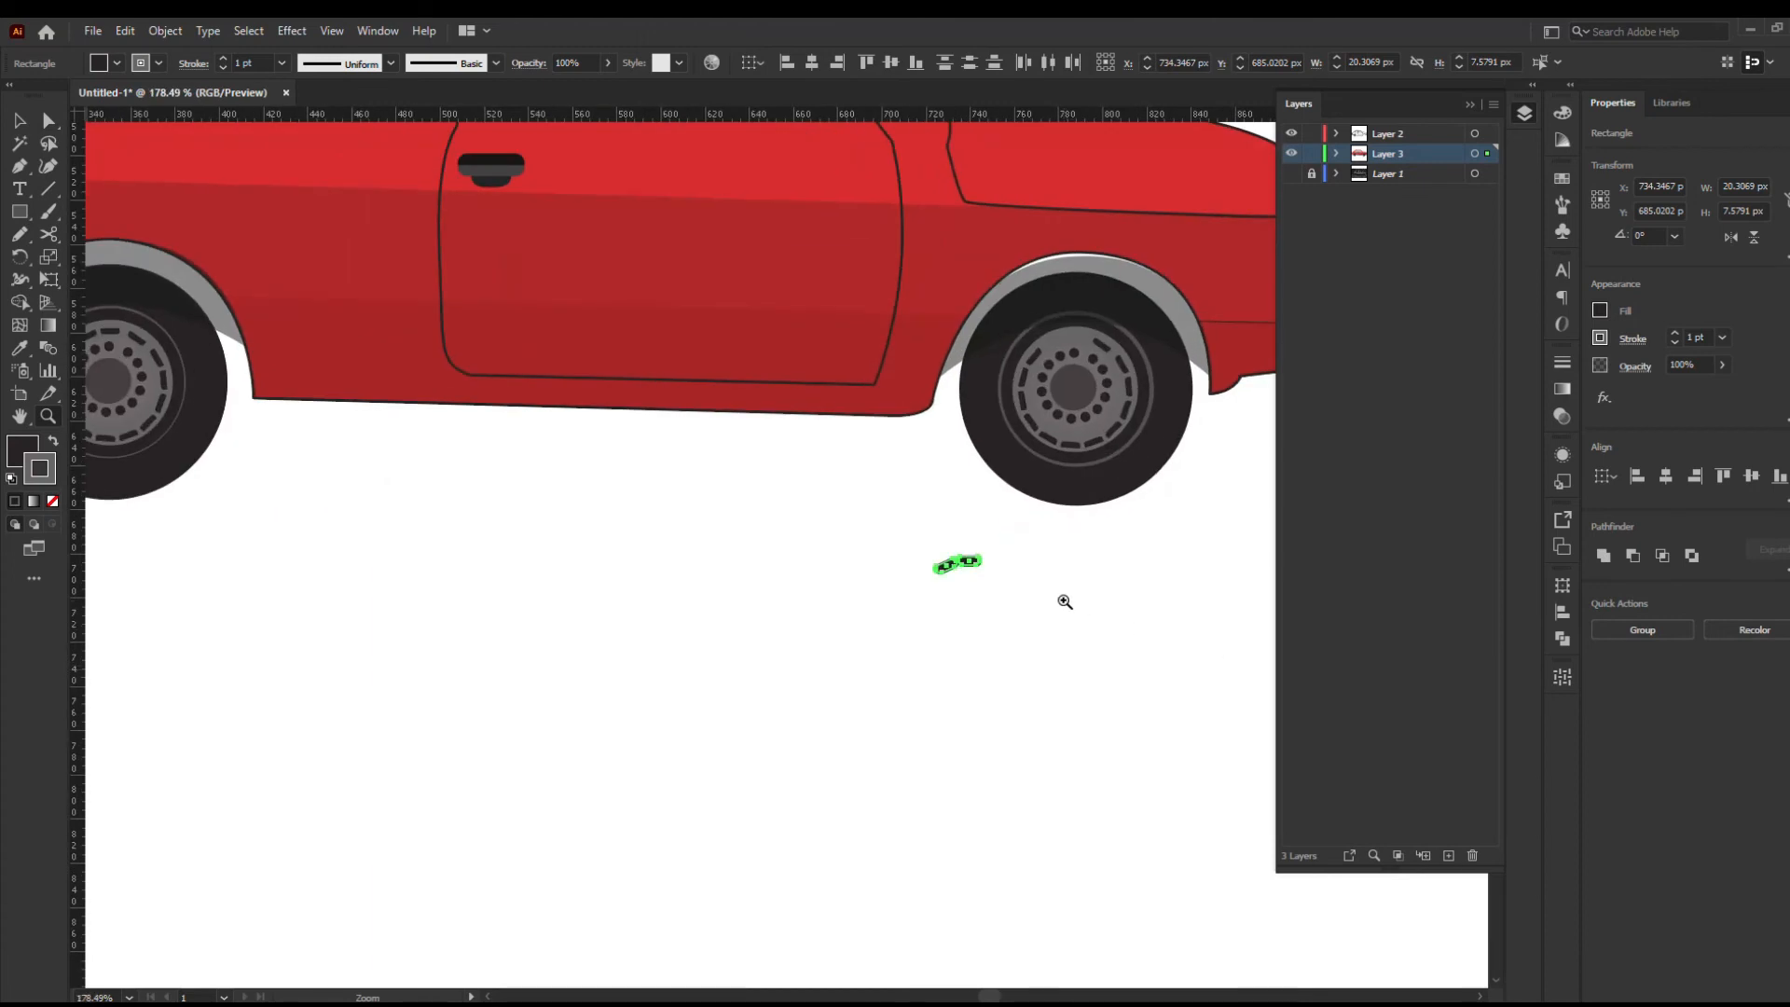
{"action": "key", "text": "v"}
{"action": "left_click_drag", "start_coordinate": [967, 566], "coordinate": [1076, 336]}
{"action": "key", "text": "z"}
{"action": "left_click_drag", "start_coordinate": [1073, 567], "coordinate": [909, 575]}
{"action": "scroll", "coordinate": [867, 664], "scroll_direction": "up", "scroll_amount": 3}
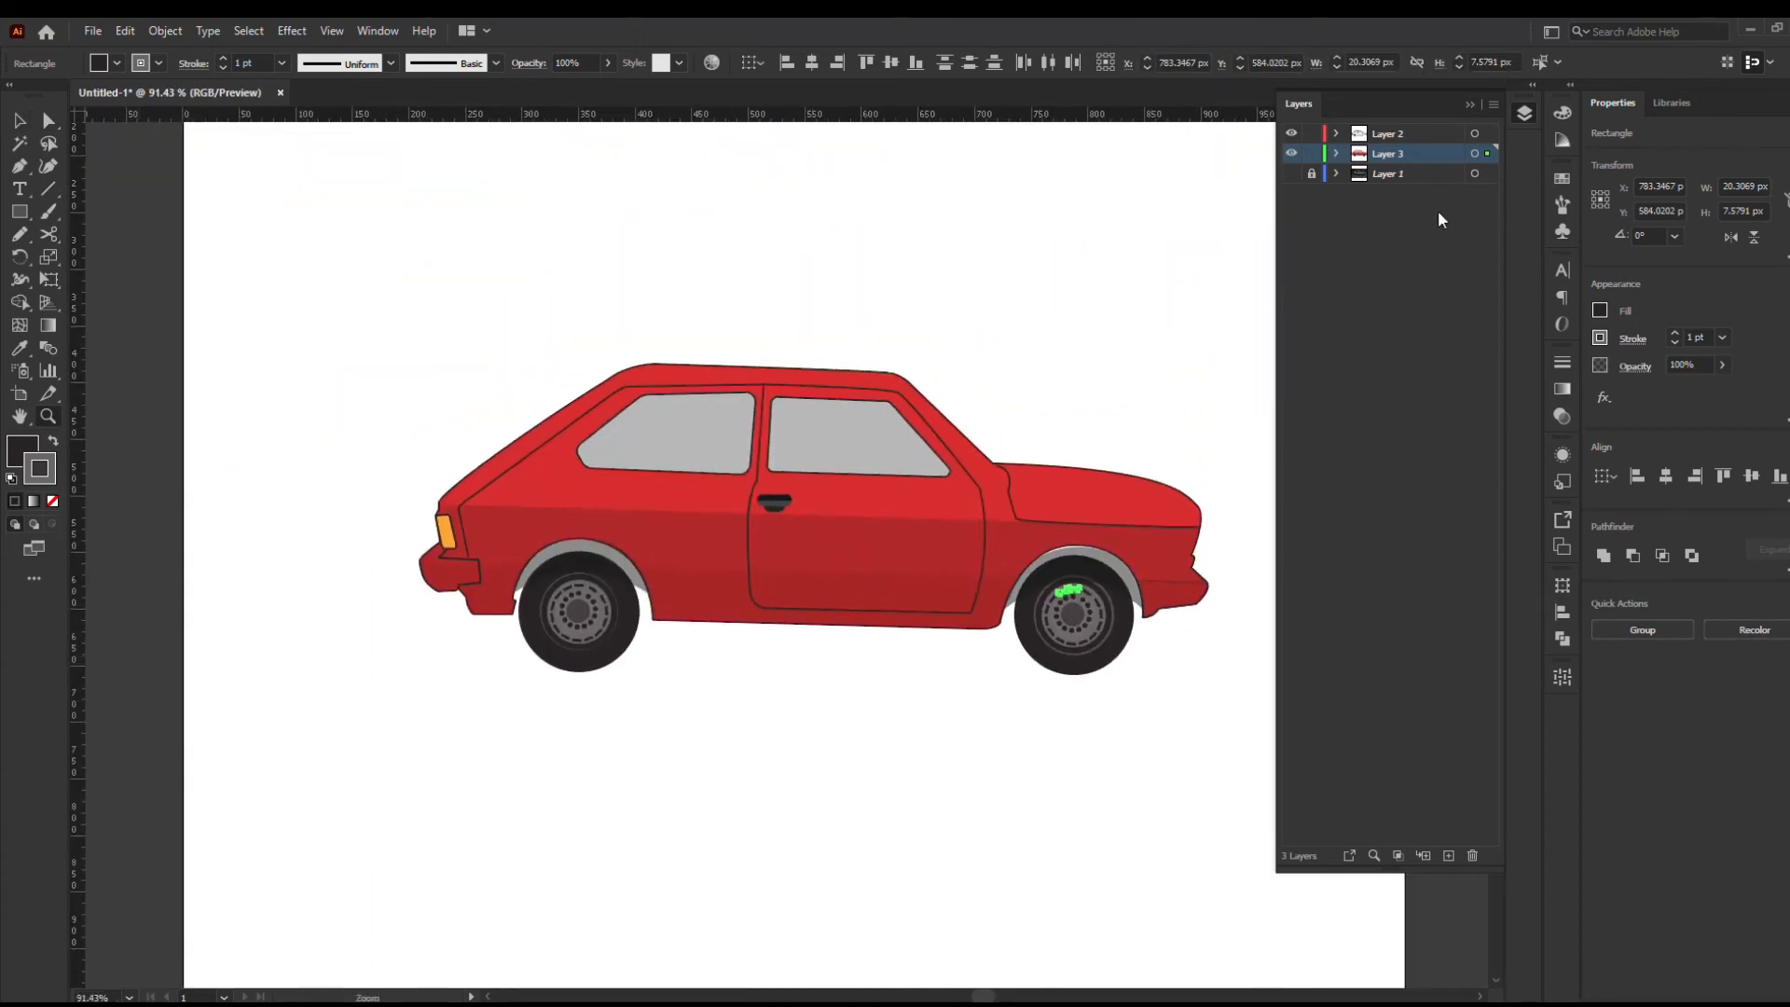
Show Layer 1 again and switch the artwork to outline view around the rear side window
{"action": "left_click", "coordinate": [1292, 174]}
{"action": "key", "text": "ctrl+y"}
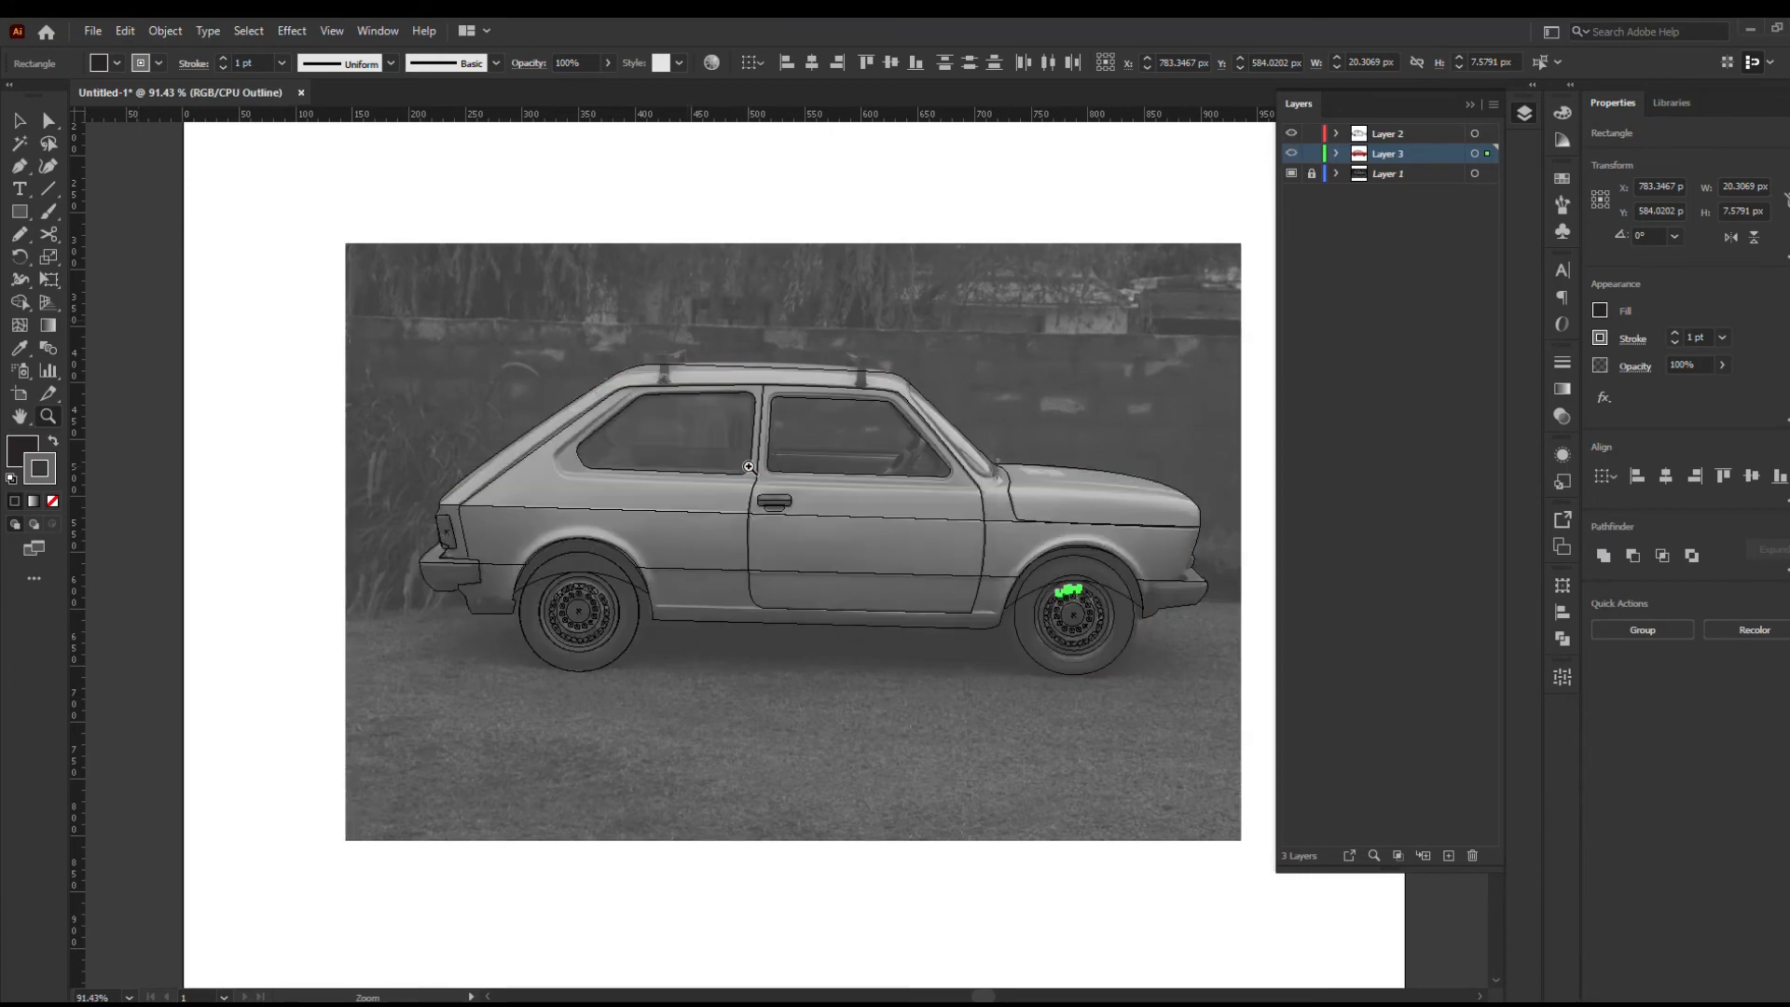
{"action": "left_click_drag", "start_coordinate": [749, 466], "coordinate": [868, 469]}
{"action": "left_click", "coordinate": [495, 473], "text": "alt"}
{"action": "left_click", "coordinate": [493, 472], "text": "alt"}
{"action": "left_click", "coordinate": [492, 473], "text": "alt"}
{"action": "left_click", "coordinate": [492, 473], "text": "alt"}
{"action": "left_click_drag", "start_coordinate": [904, 599], "coordinate": [818, 508]}
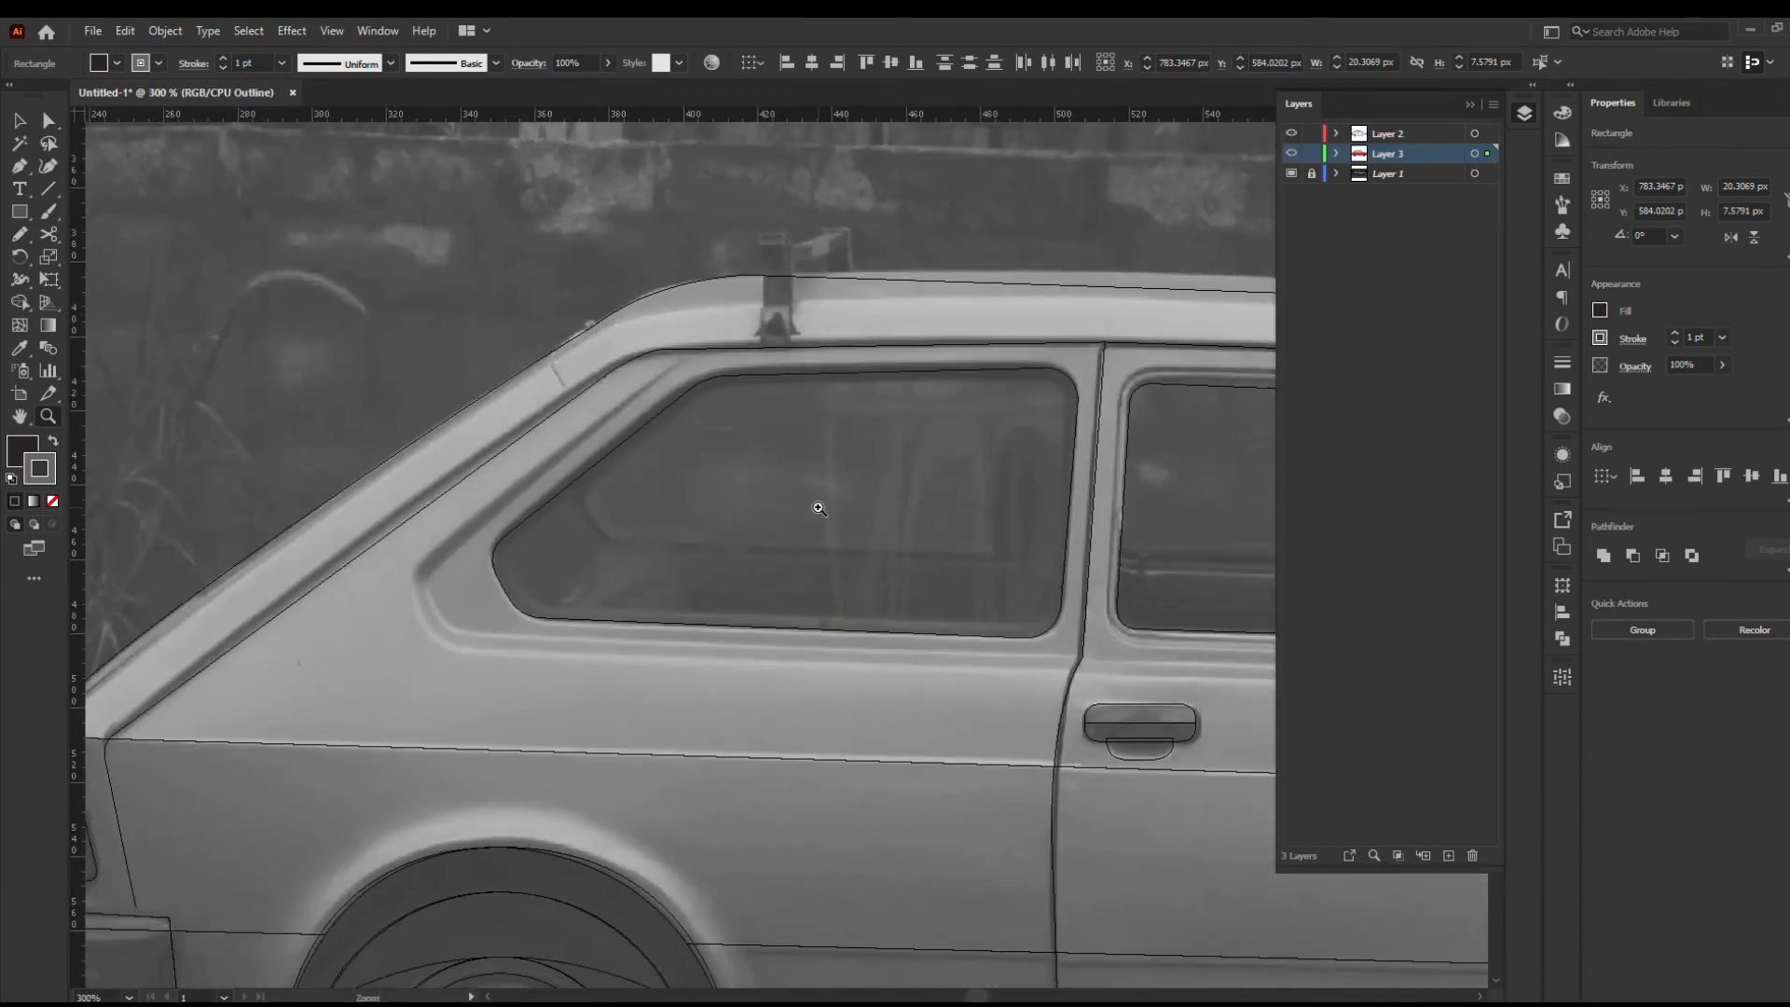
Trace the recessed panel around the rear side window as a closed five-corner path with the Pen tool
{"action": "left_click", "coordinate": [697, 344]}
{"action": "left_click", "coordinate": [421, 571]}
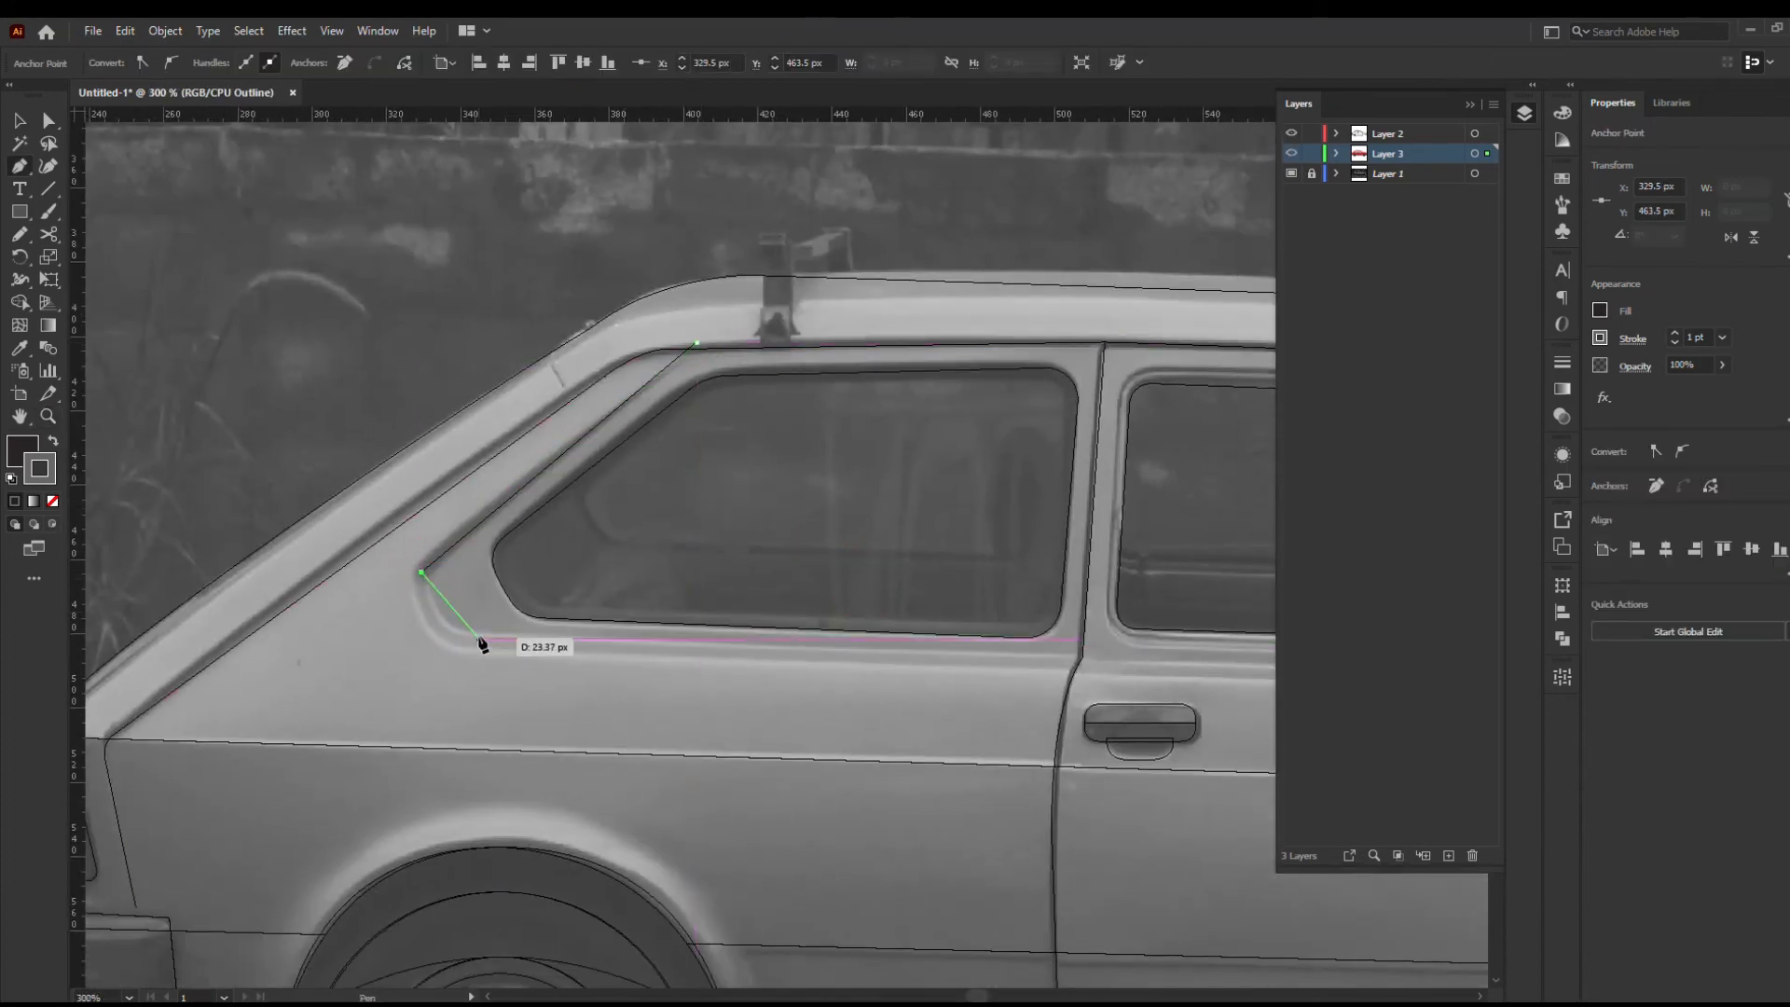
{"action": "left_click", "coordinate": [459, 631]}
{"action": "left_click", "coordinate": [1071, 652]}
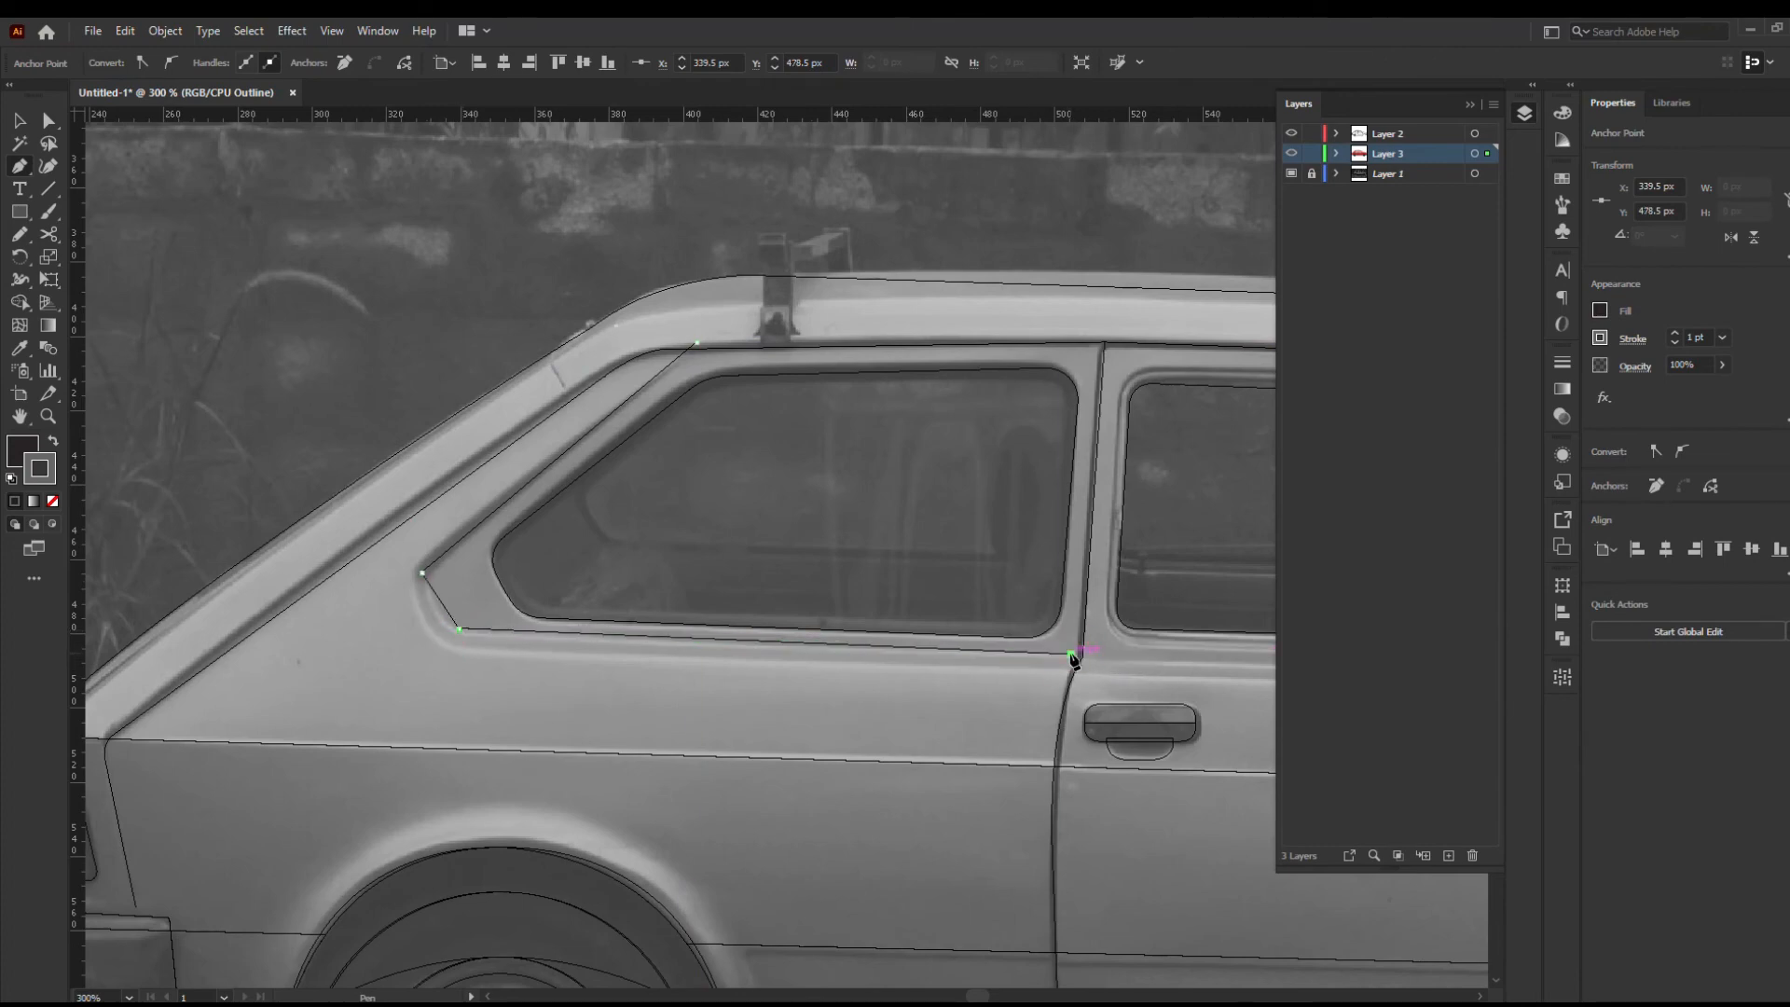
{"action": "left_click", "coordinate": [1096, 350]}
{"action": "left_click", "coordinate": [685, 354]}
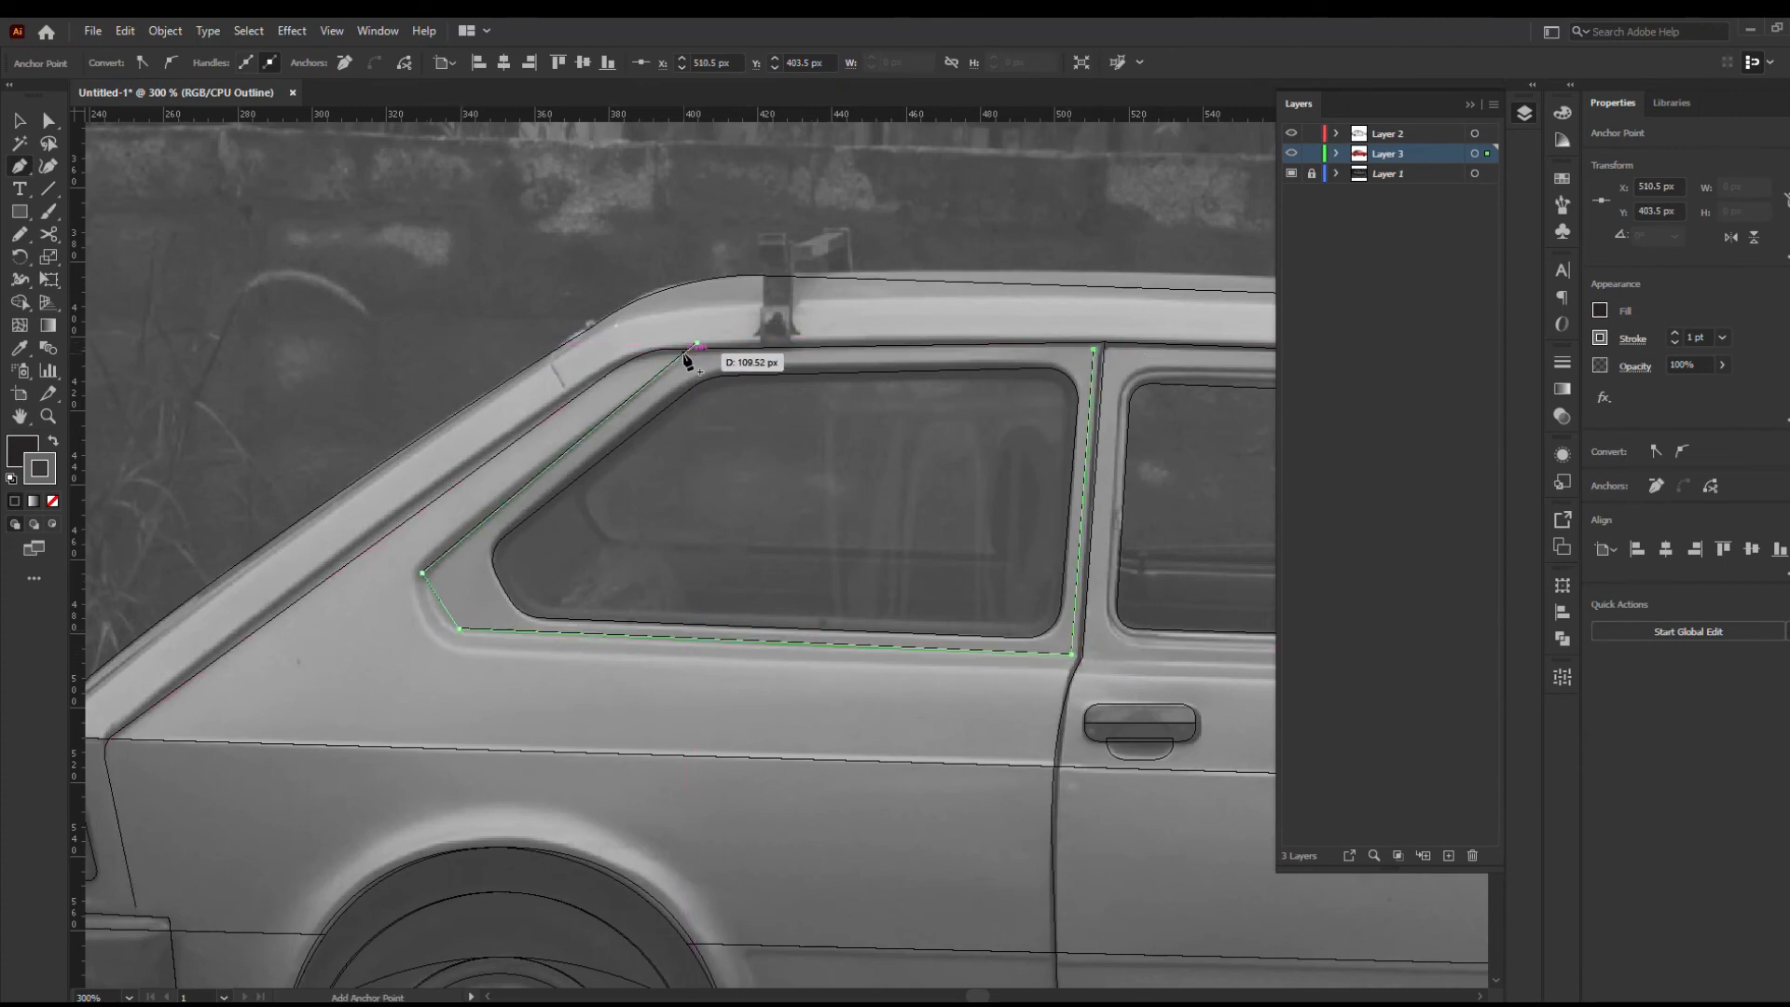
{"action": "left_click", "coordinate": [696, 344]}
Lock Layer 2 and return the artwork from outline view to the colored preview
{"action": "key", "text": "z"}
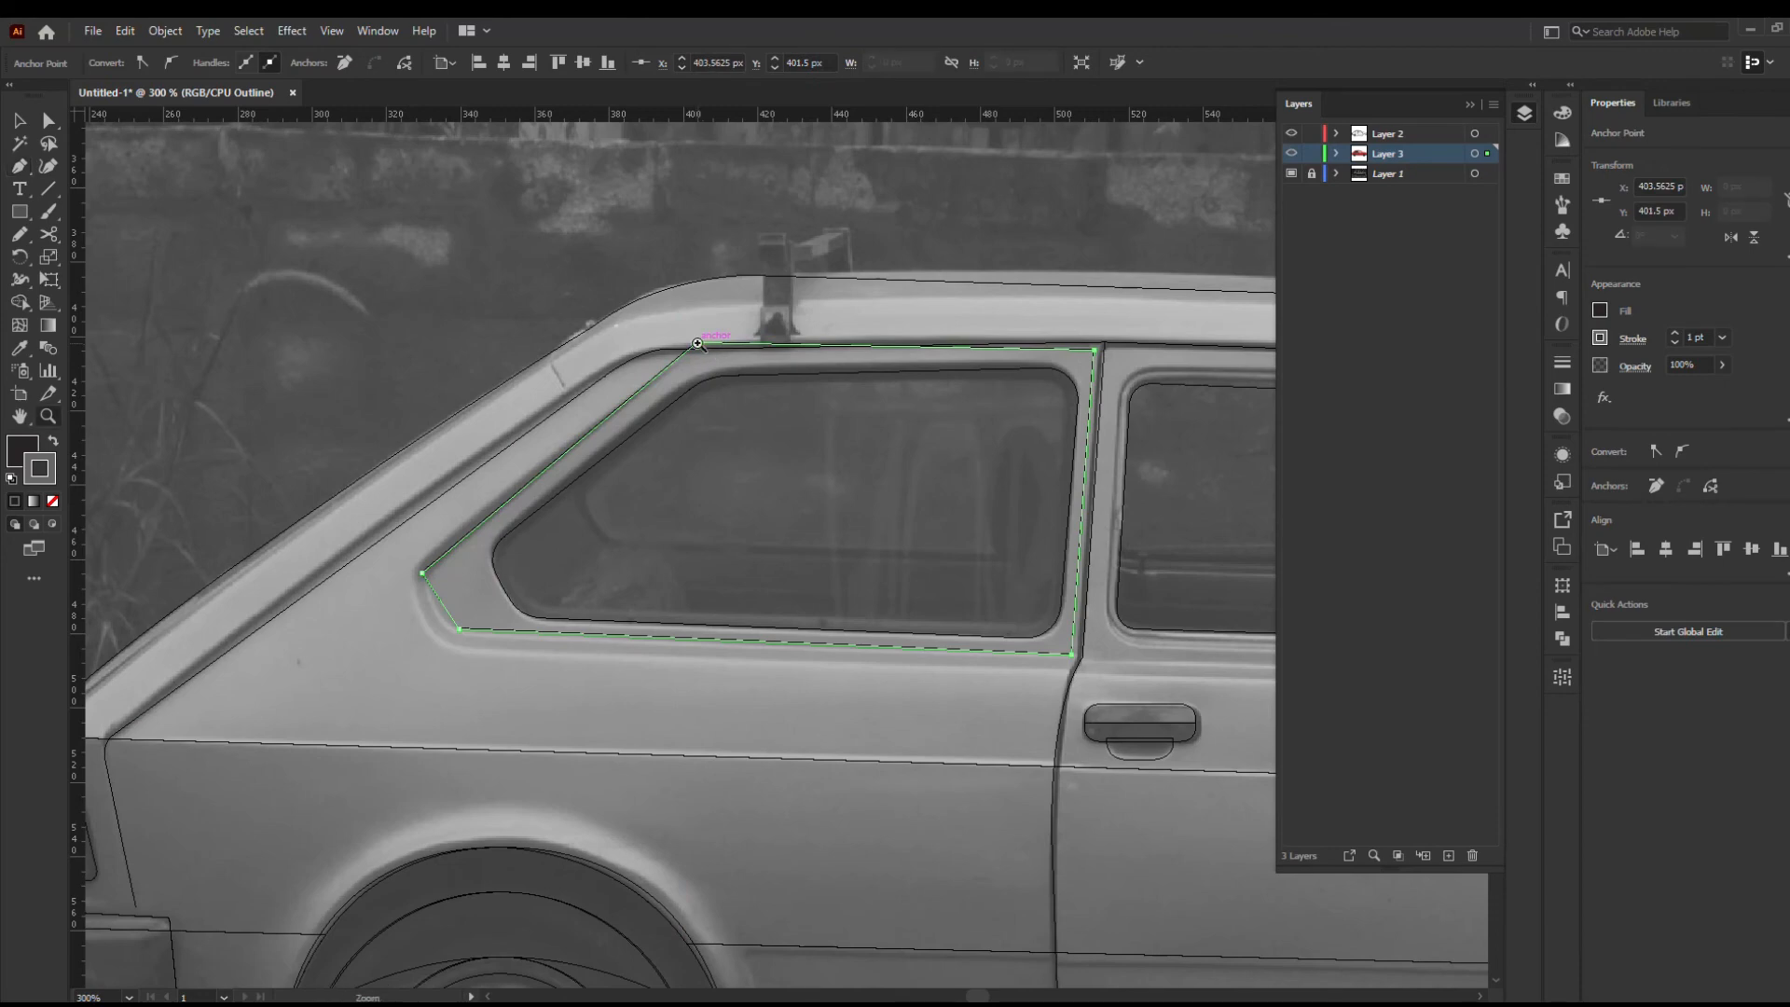
{"action": "left_click_drag", "start_coordinate": [704, 344], "coordinate": [873, 356]}
{"action": "left_click", "coordinate": [752, 363], "text": "alt"}
{"action": "left_click", "coordinate": [752, 363], "text": "alt"}
{"action": "left_click", "coordinate": [751, 362], "text": "alt"}
{"action": "left_click", "coordinate": [752, 363], "text": "alt"}
{"action": "left_click", "coordinate": [751, 363], "text": "alt"}
{"action": "left_click", "coordinate": [751, 363], "text": "alt"}
{"action": "left_click_drag", "start_coordinate": [1013, 761], "coordinate": [845, 322]}
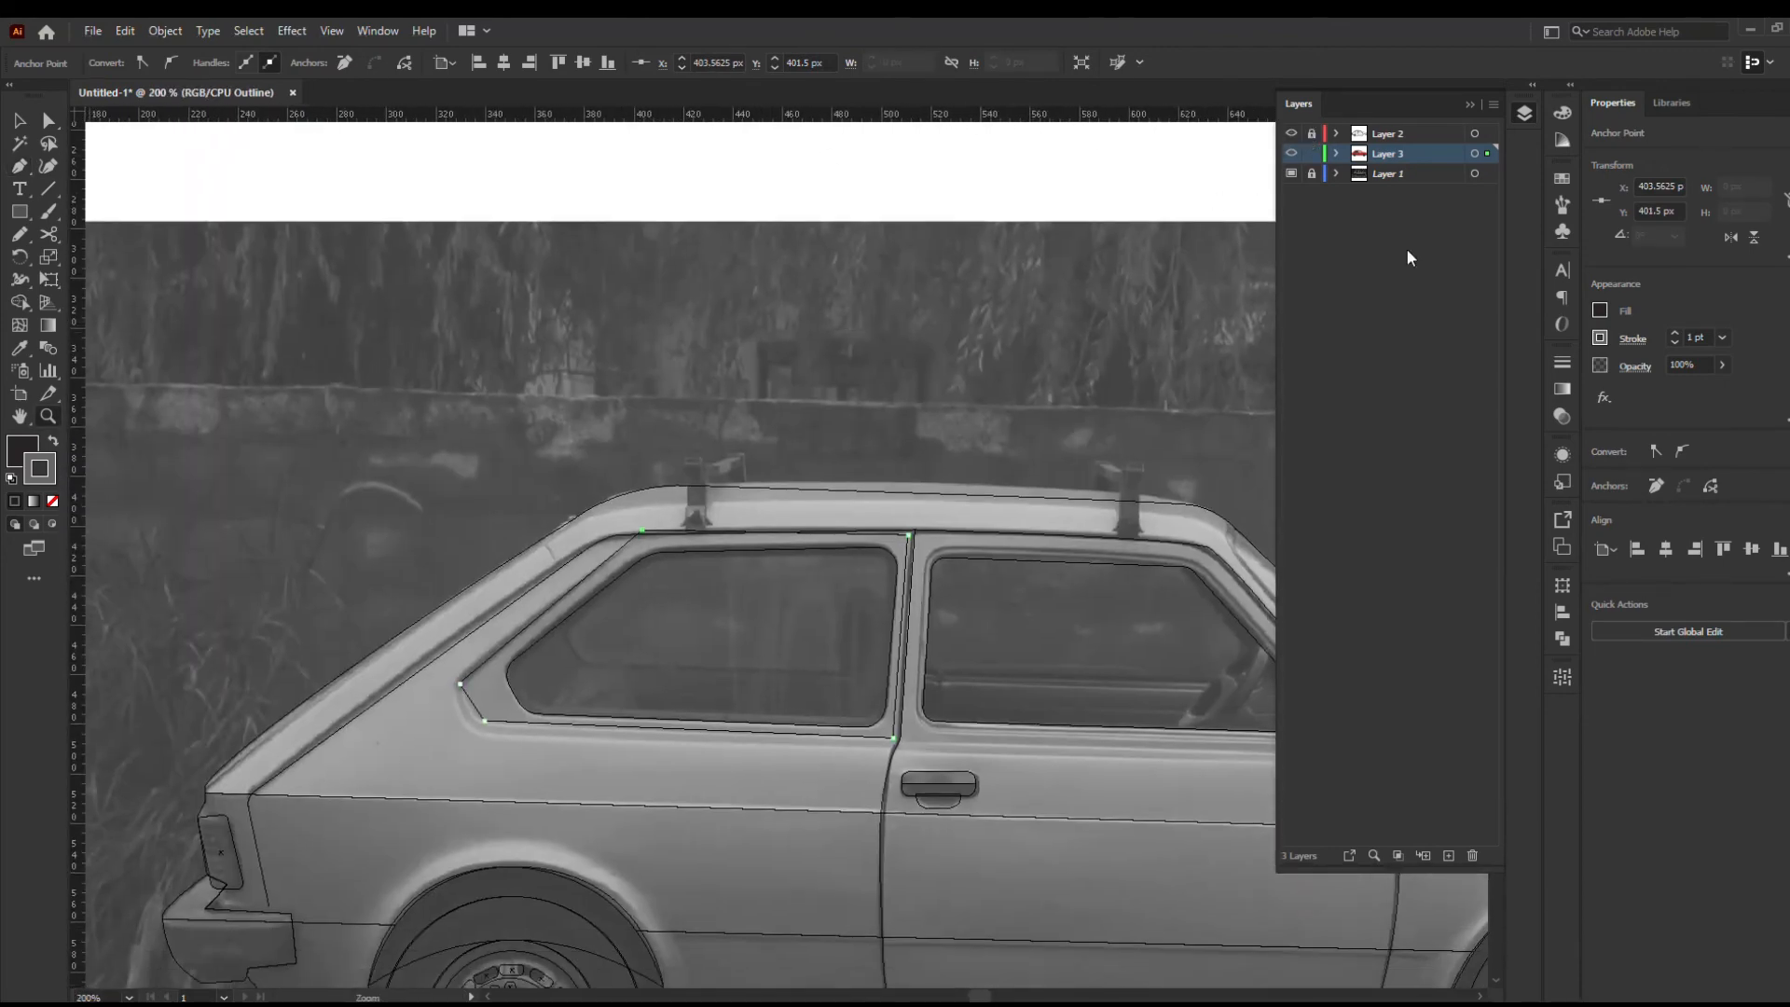
{"action": "key", "text": "ctrl+y"}
Remove the stroke of the rear window surround and fill it with a light pink based on the sampled body red
{"action": "left_click", "coordinate": [52, 502]}
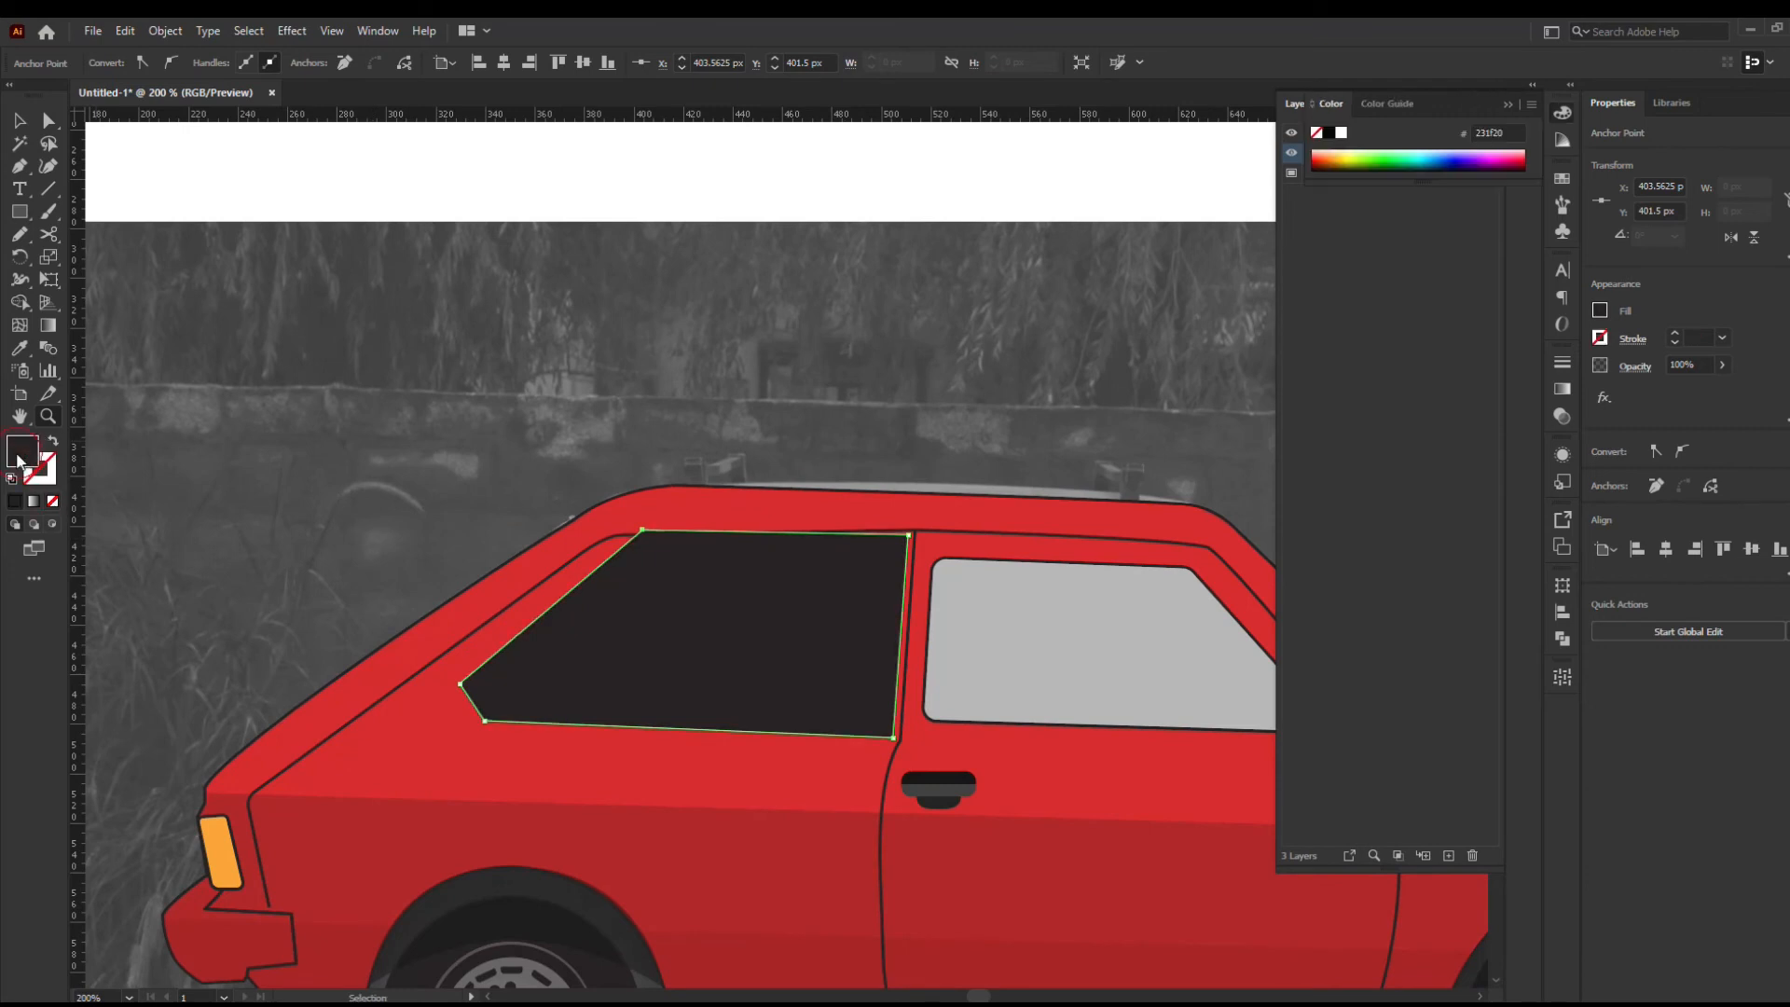
{"action": "double_click", "coordinate": [21, 452]}
{"action": "left_click", "coordinate": [632, 443]}
{"action": "key", "text": "i"}
{"action": "left_click", "coordinate": [448, 691]}
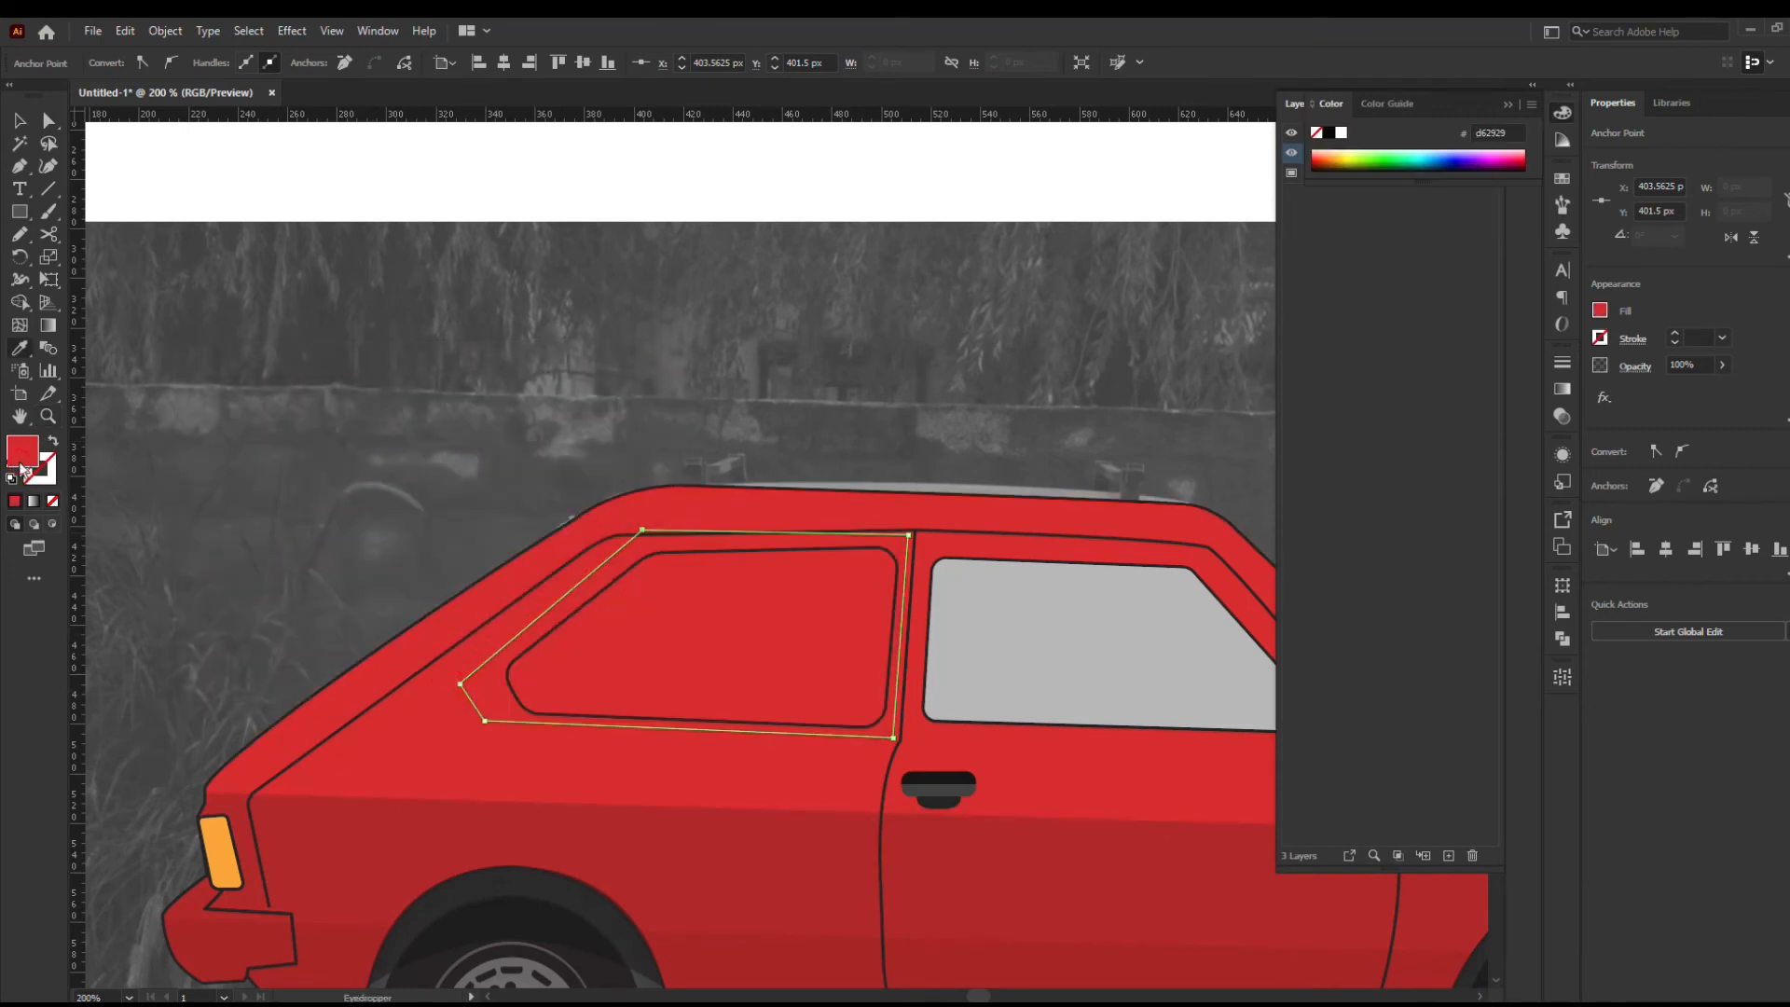
{"action": "double_click", "coordinate": [20, 464]}
{"action": "left_click", "coordinate": [314, 416]}
{"action": "left_click", "coordinate": [606, 419]}
{"action": "left_click", "coordinate": [22, 116]}
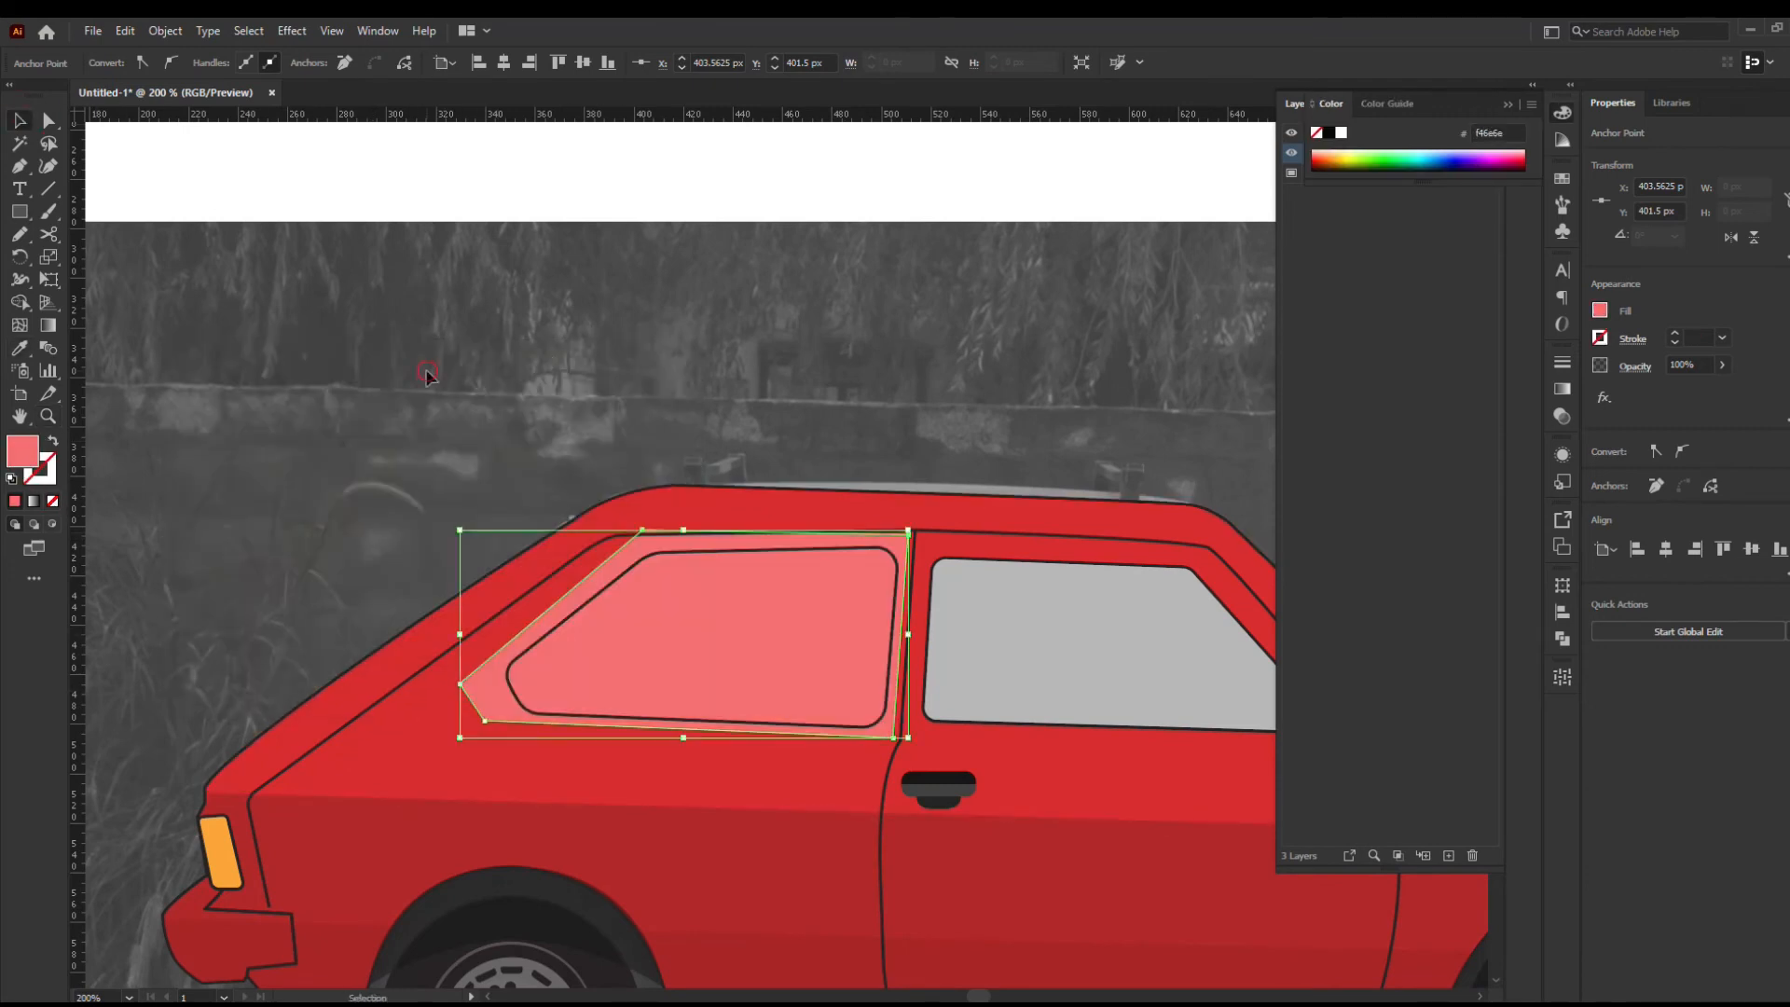
{"action": "left_click", "coordinate": [428, 376]}
Round all corners of the pink window surround to a radius of about 8.5 px
{"action": "key", "text": "z"}
{"action": "left_click_drag", "start_coordinate": [573, 650], "coordinate": [654, 657]}
{"action": "key", "text": "a"}
{"action": "left_click", "coordinate": [652, 659]}
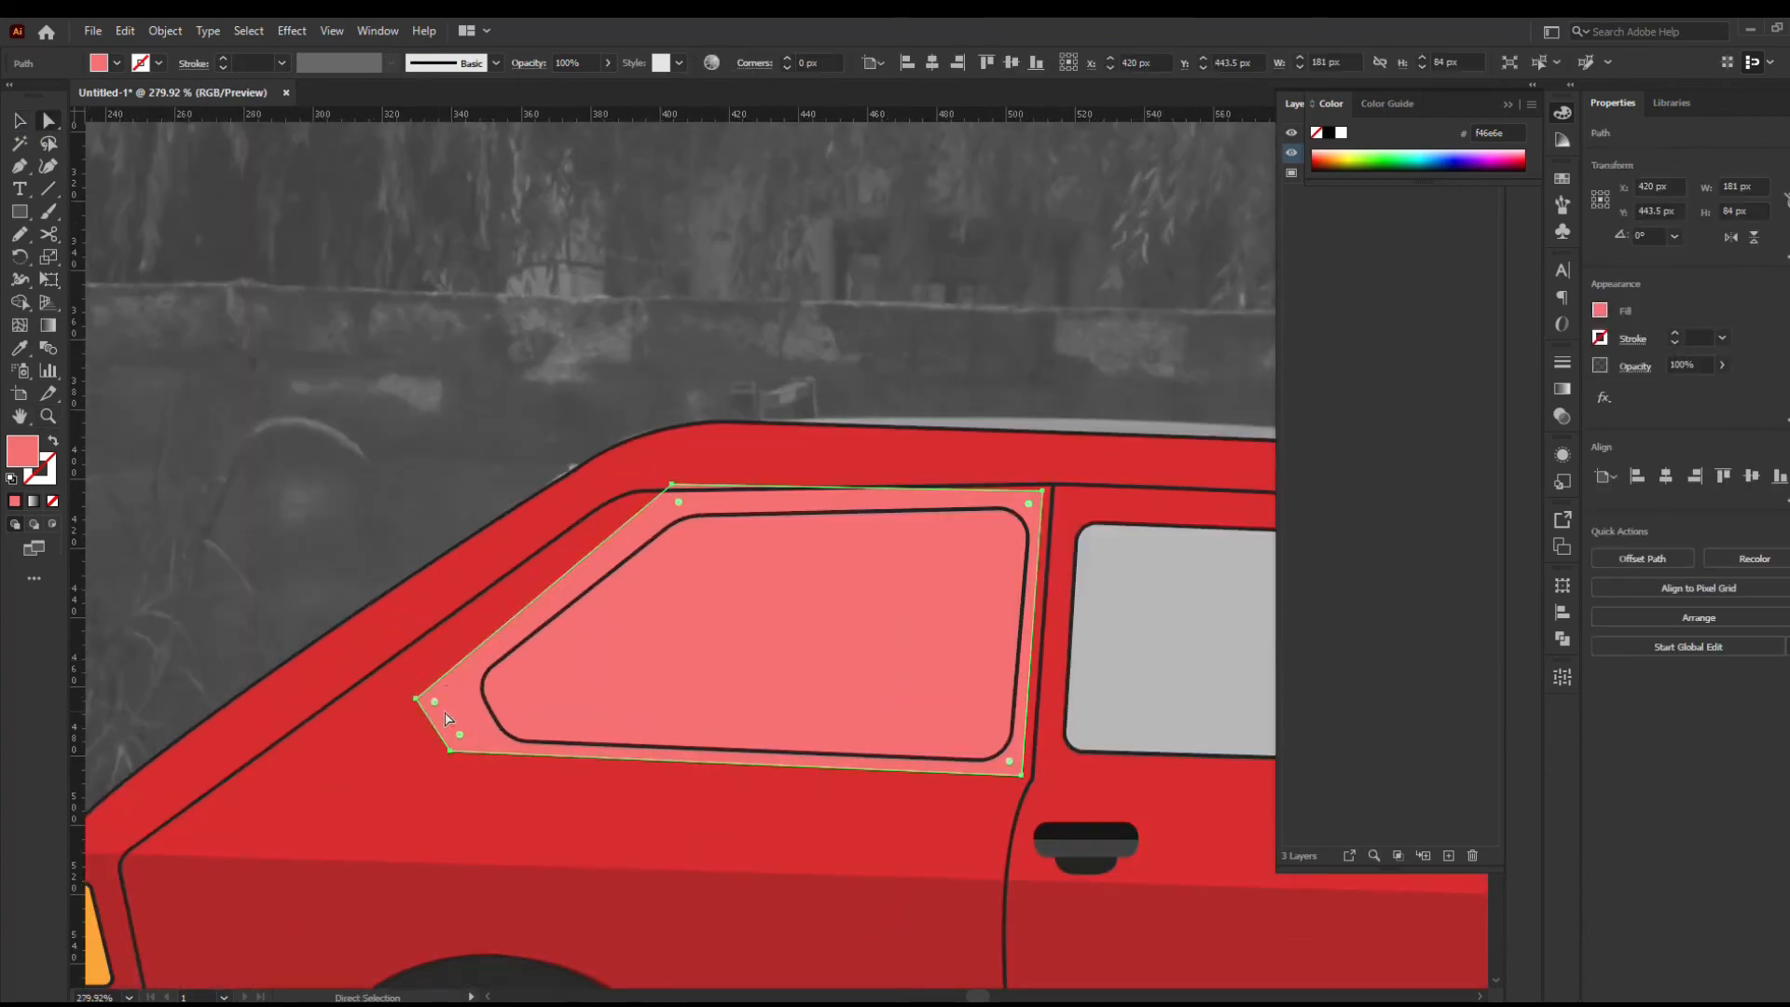
{"action": "left_click_drag", "start_coordinate": [437, 704], "coordinate": [454, 706]}
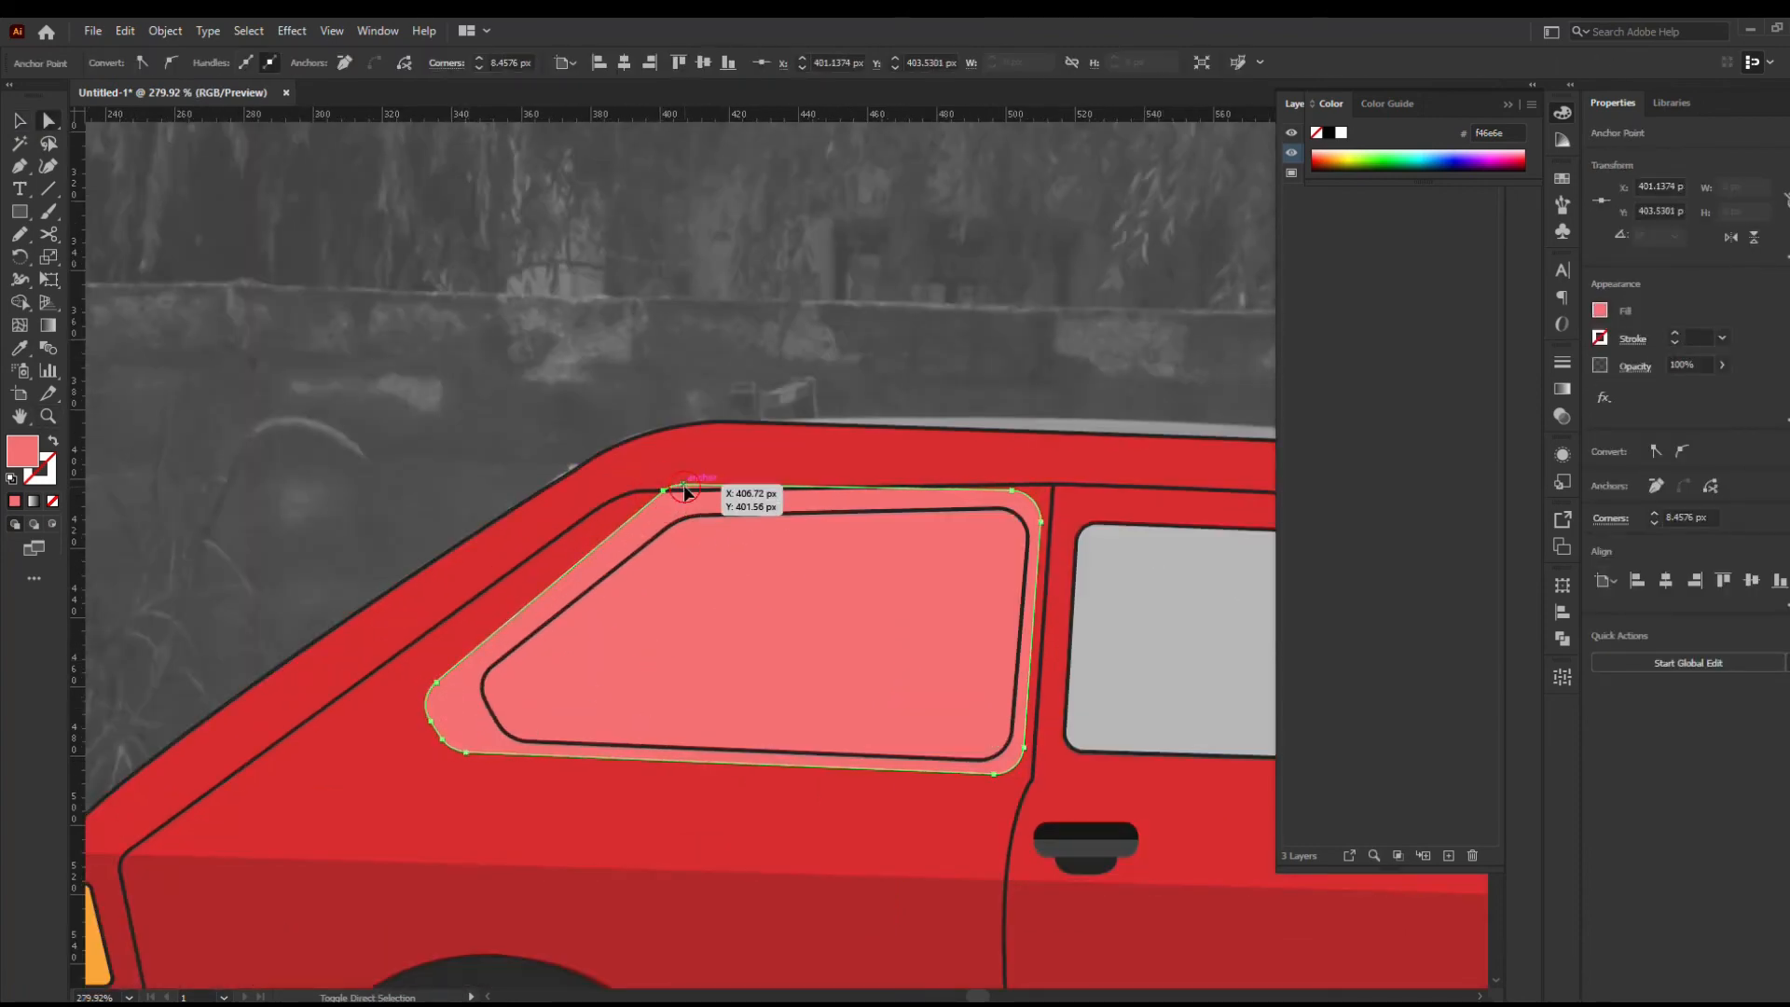
Reposition the pink surround's two upper corners to follow the roof line and the door's edge
{"action": "left_click_drag", "start_coordinate": [662, 491], "coordinate": [636, 505]}
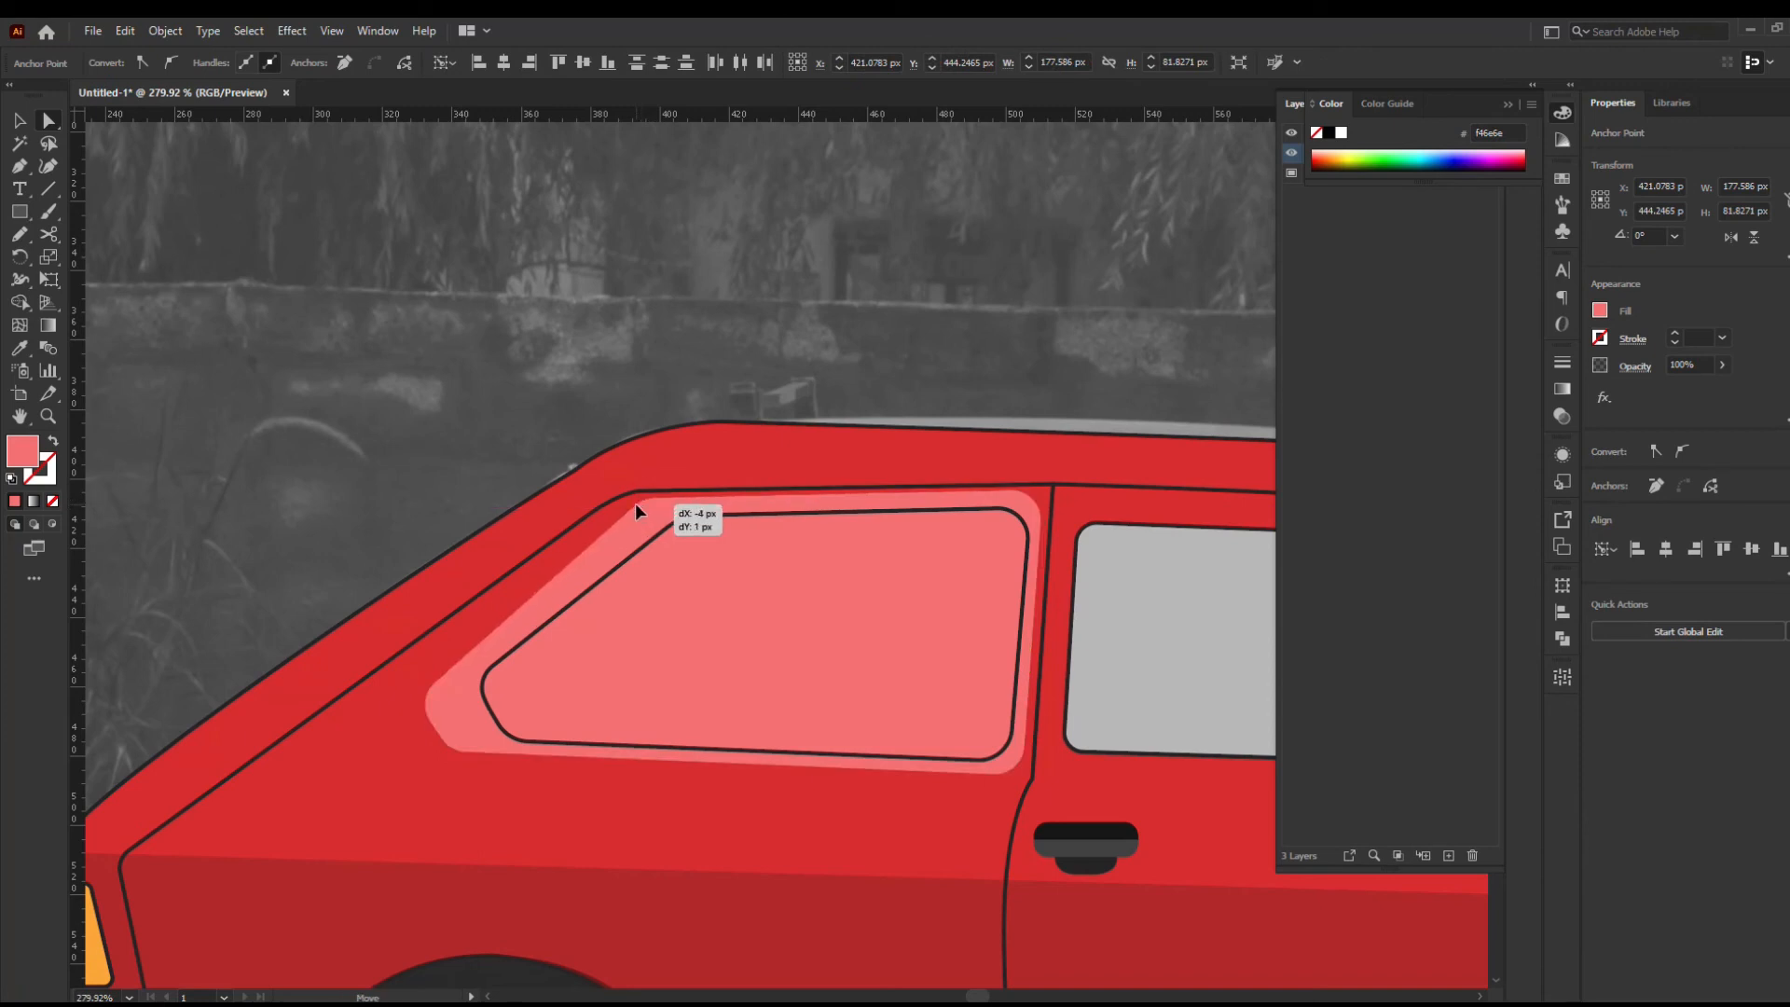
{"action": "left_click_drag", "start_coordinate": [1016, 497], "coordinate": [1033, 489]}
{"action": "left_click", "coordinate": [1033, 455]}
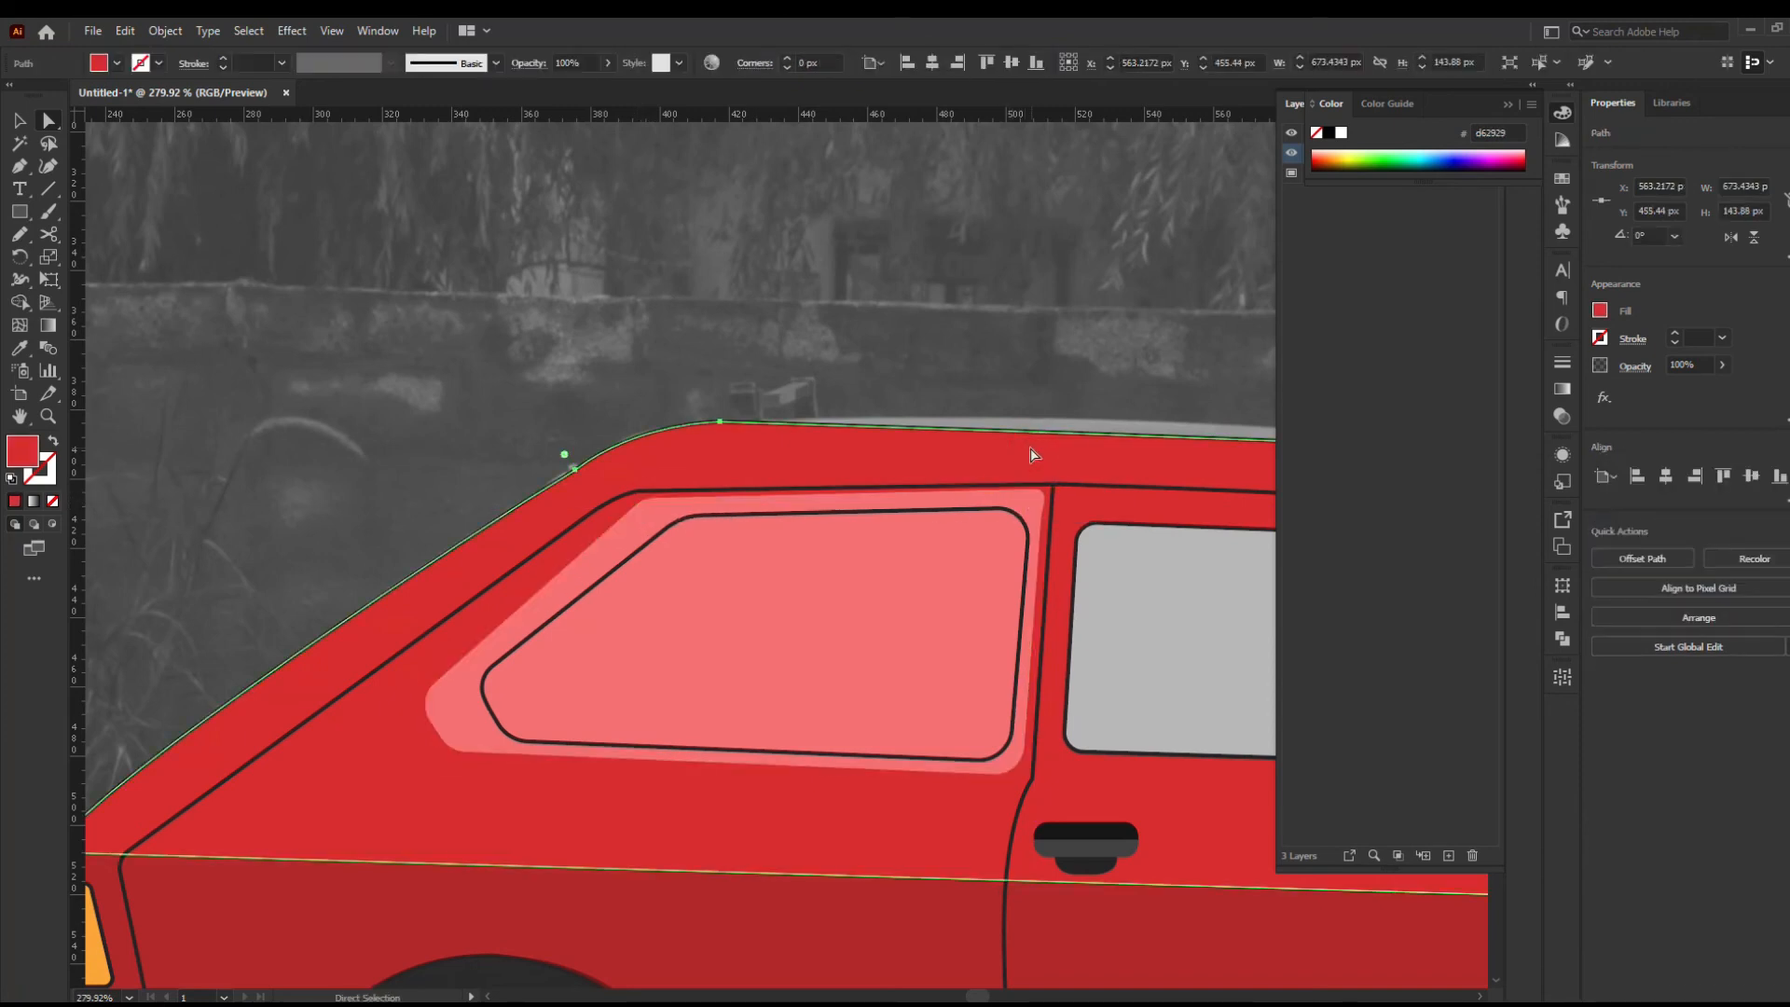
{"action": "left_click", "coordinate": [1046, 502]}
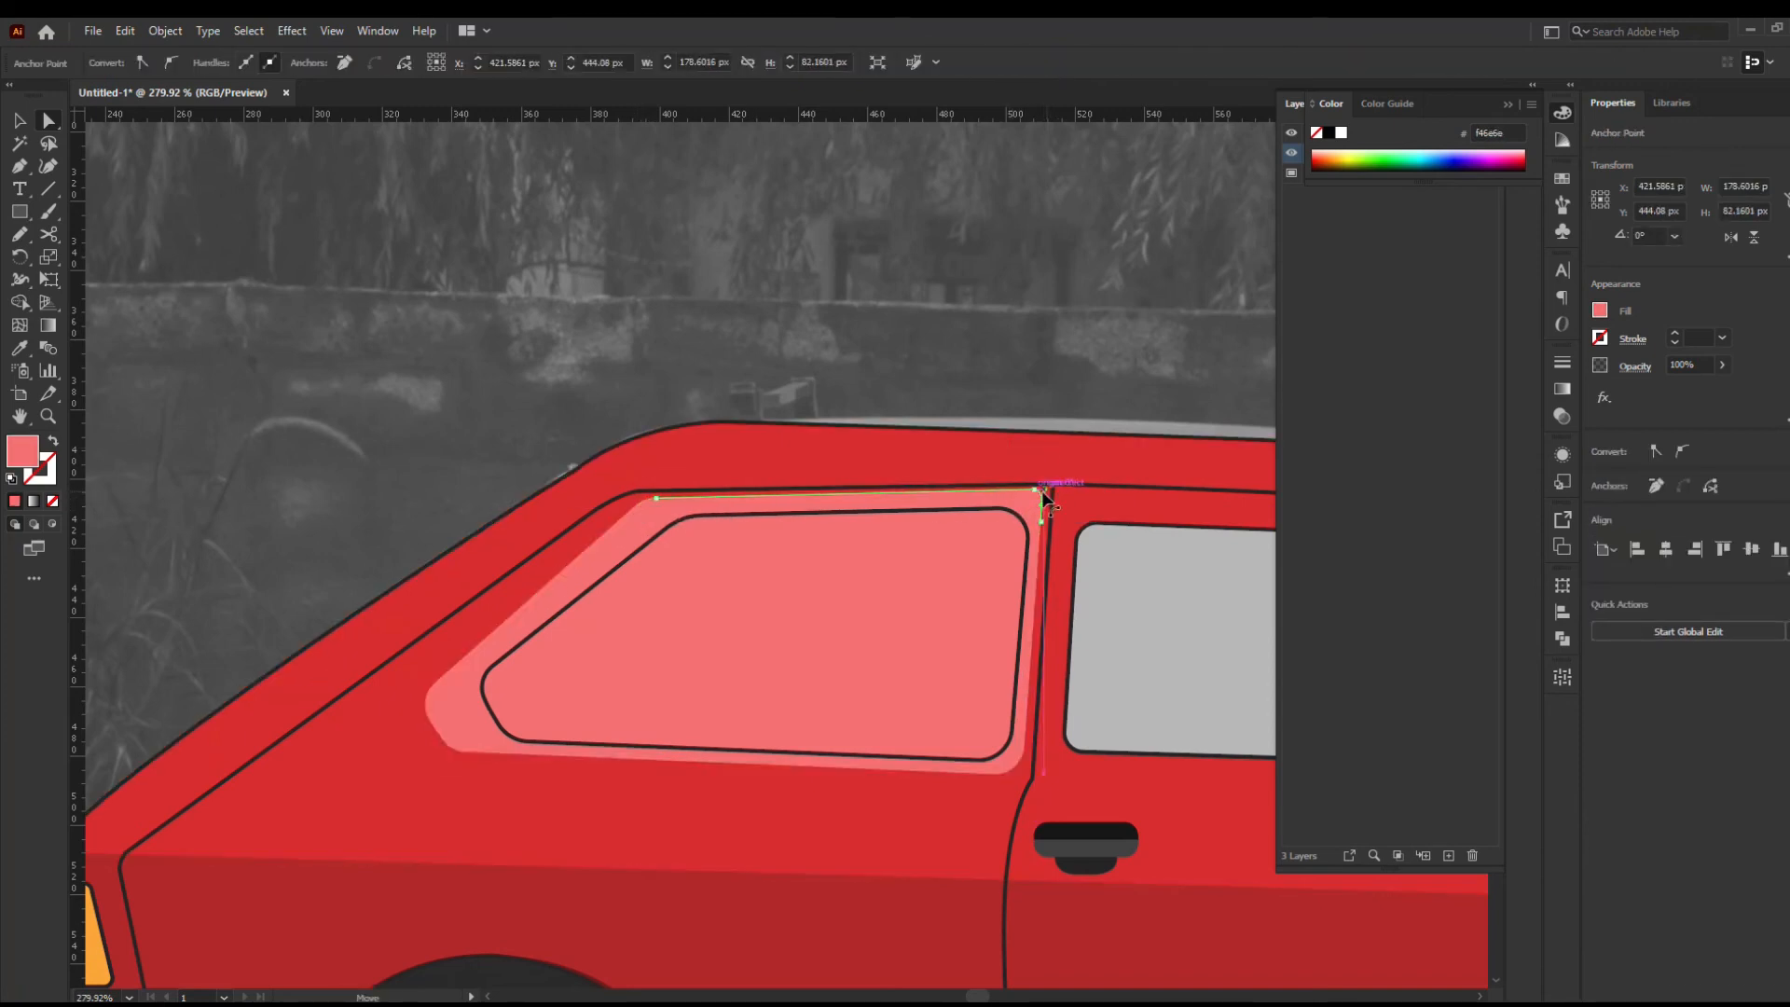
Expand Layer 3 to list its paths and check the pink surround against the outlines in Layer 2
{"action": "left_click", "coordinate": [1534, 119]}
{"action": "left_click", "coordinate": [1337, 154]}
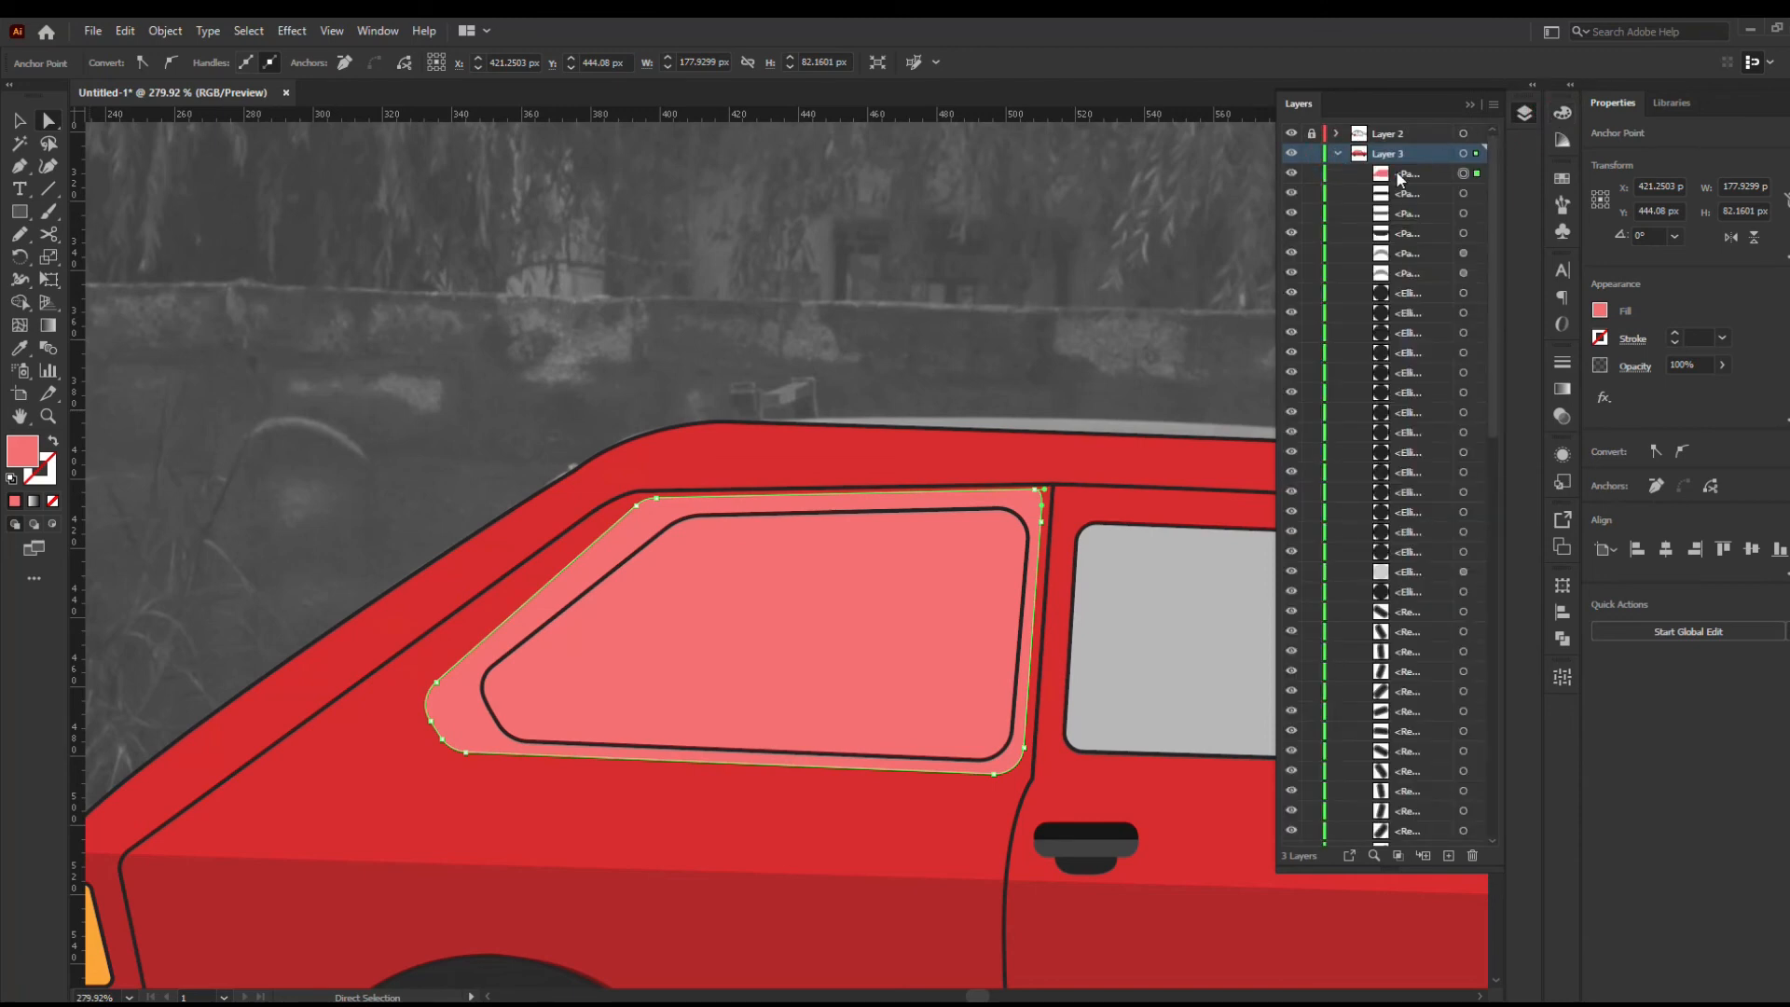
{"action": "left_click", "coordinate": [612, 566]}
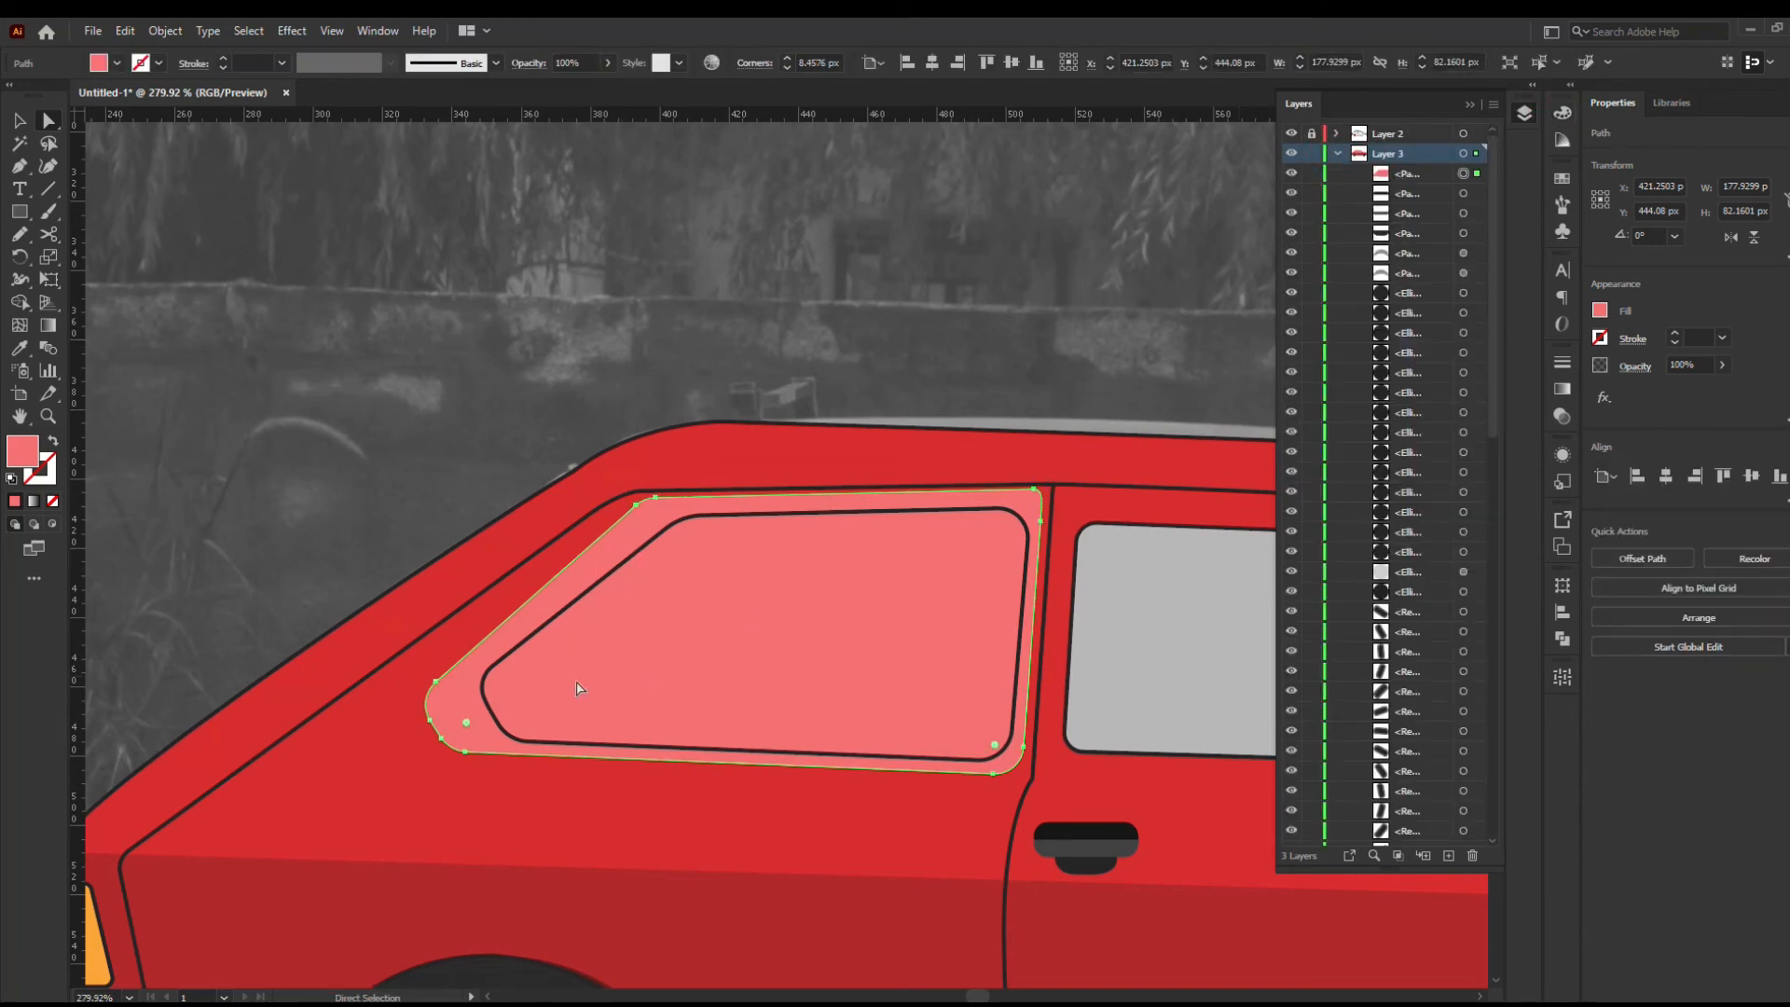
{"action": "left_click", "coordinate": [1293, 135]}
{"action": "left_click", "coordinate": [1293, 135]}
Select both gray side window shapes in Layer 3 and try to rework the rear window with the Shape Builder tool
{"action": "left_click", "coordinate": [1149, 532]}
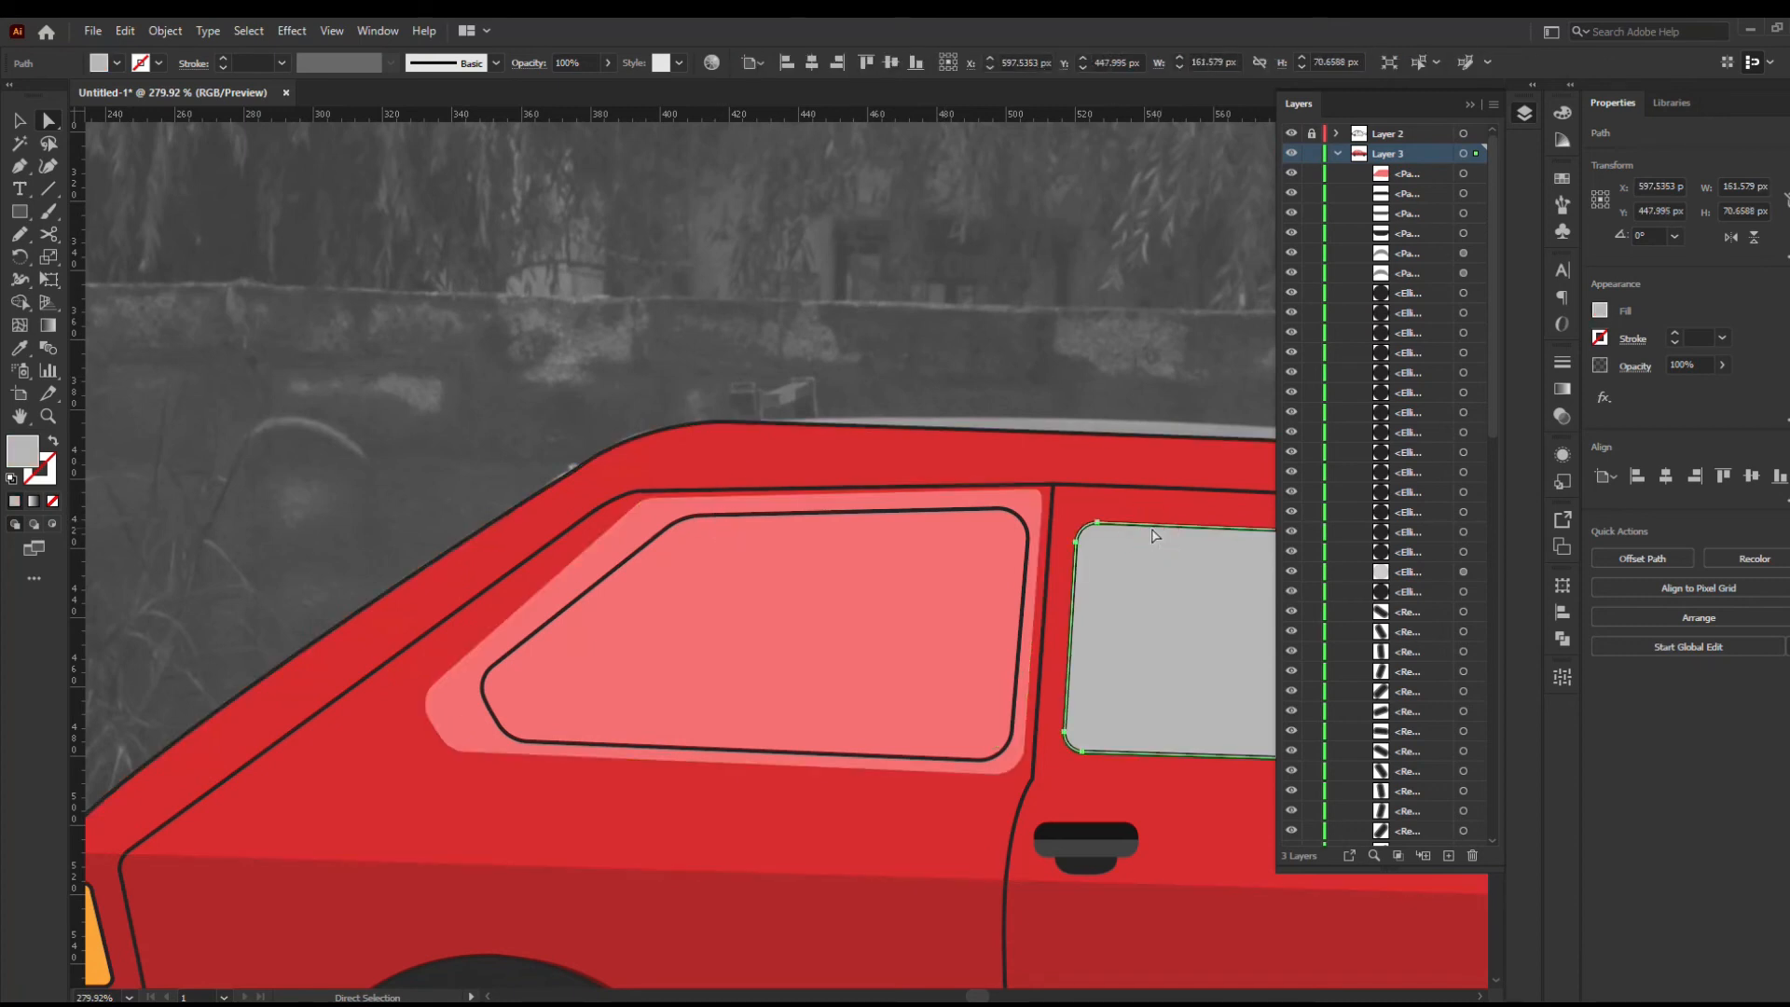
{"action": "scroll", "coordinate": [1380, 519], "scroll_direction": "down", "scroll_amount": 5}
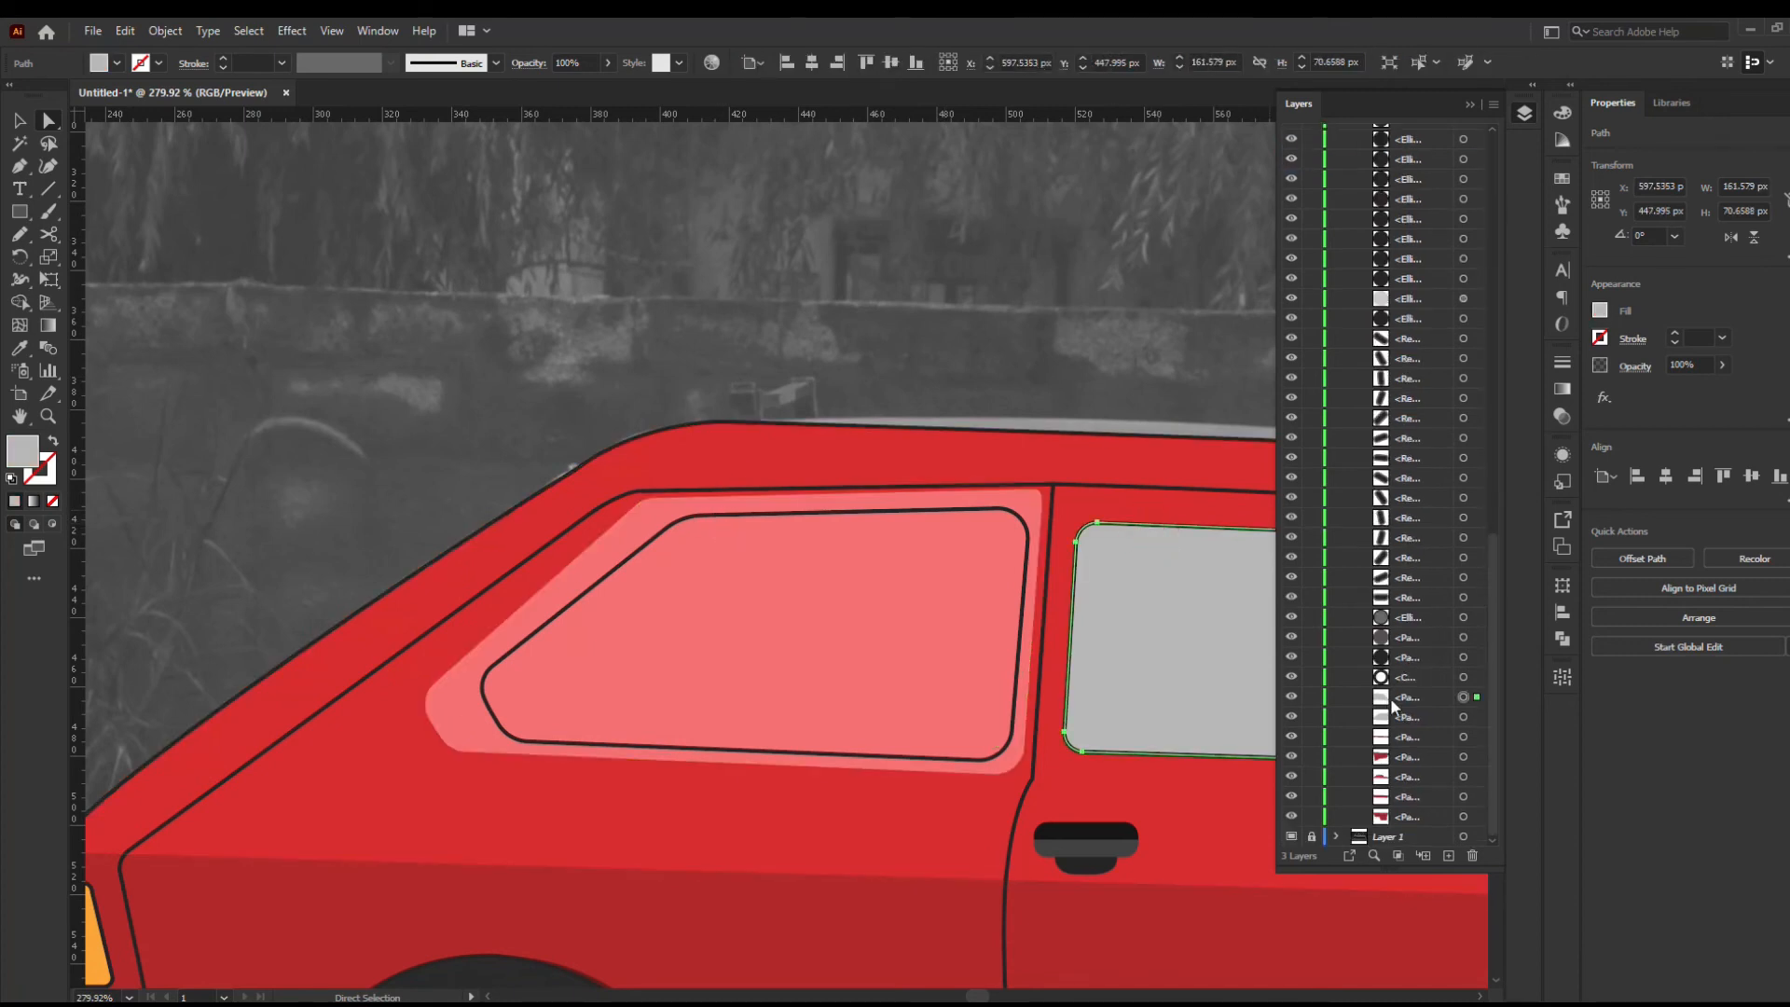
{"action": "left_click", "coordinate": [1464, 716], "text": "shift"}
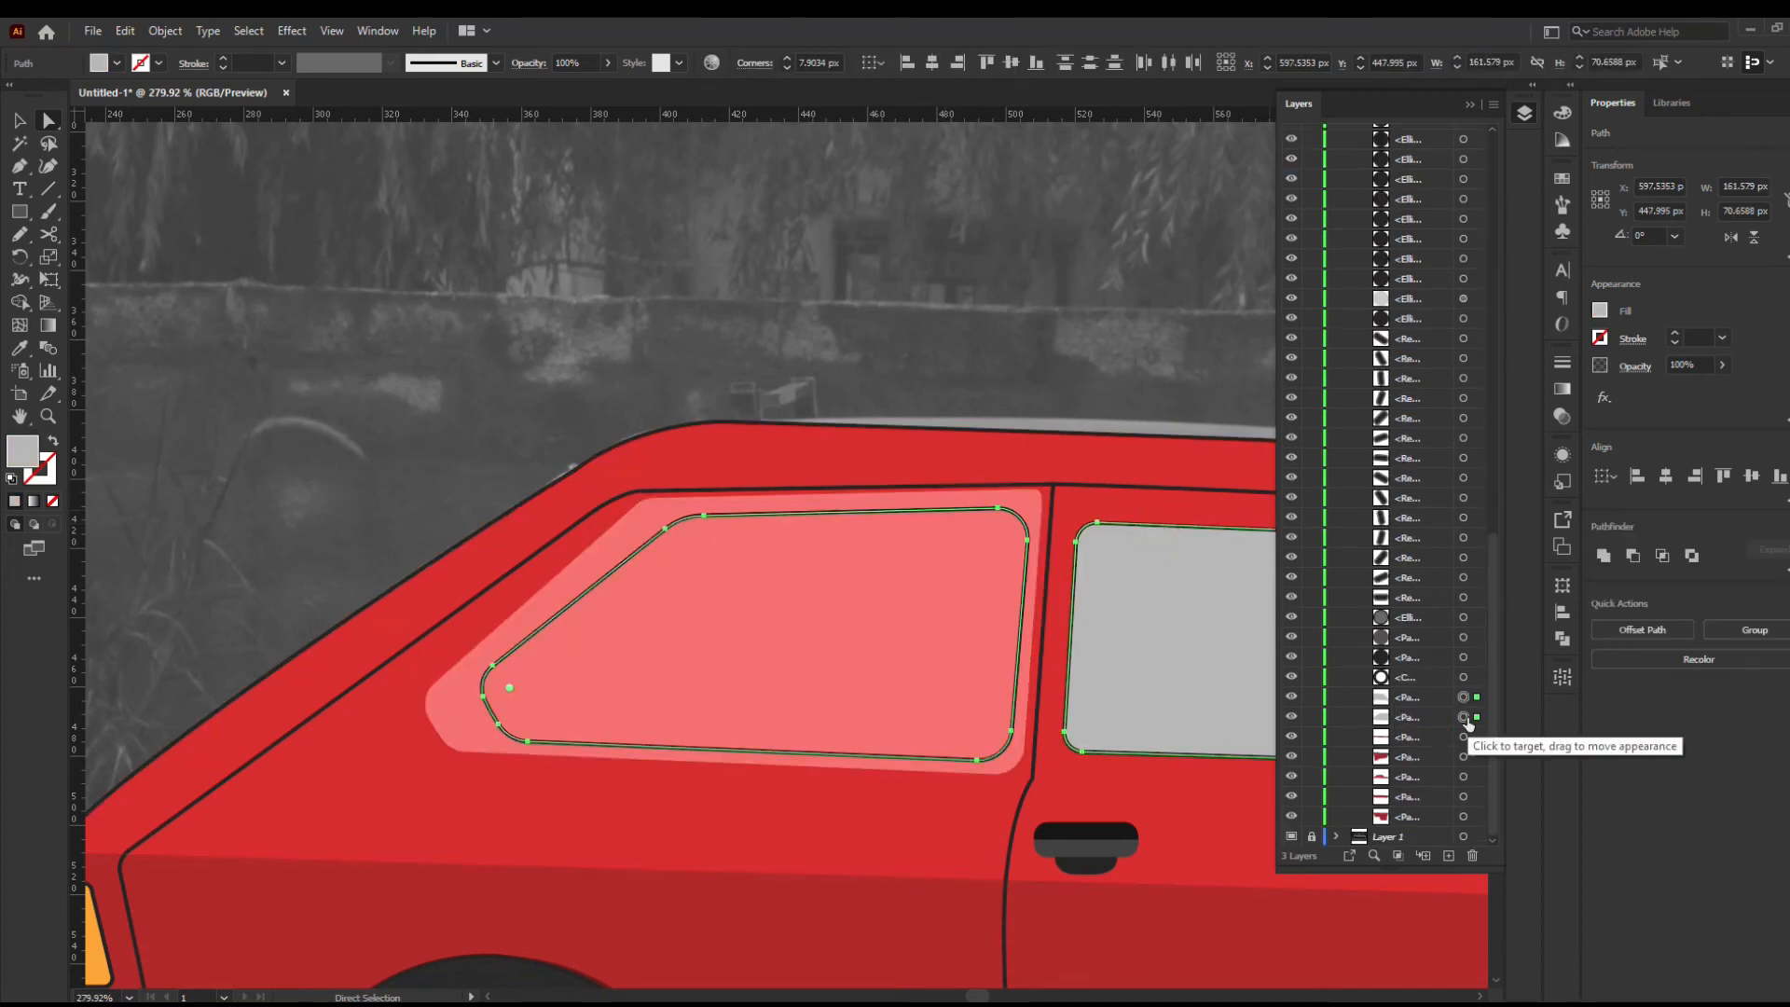
{"action": "key", "text": "shift+m"}
{"action": "left_click", "coordinate": [727, 574]}
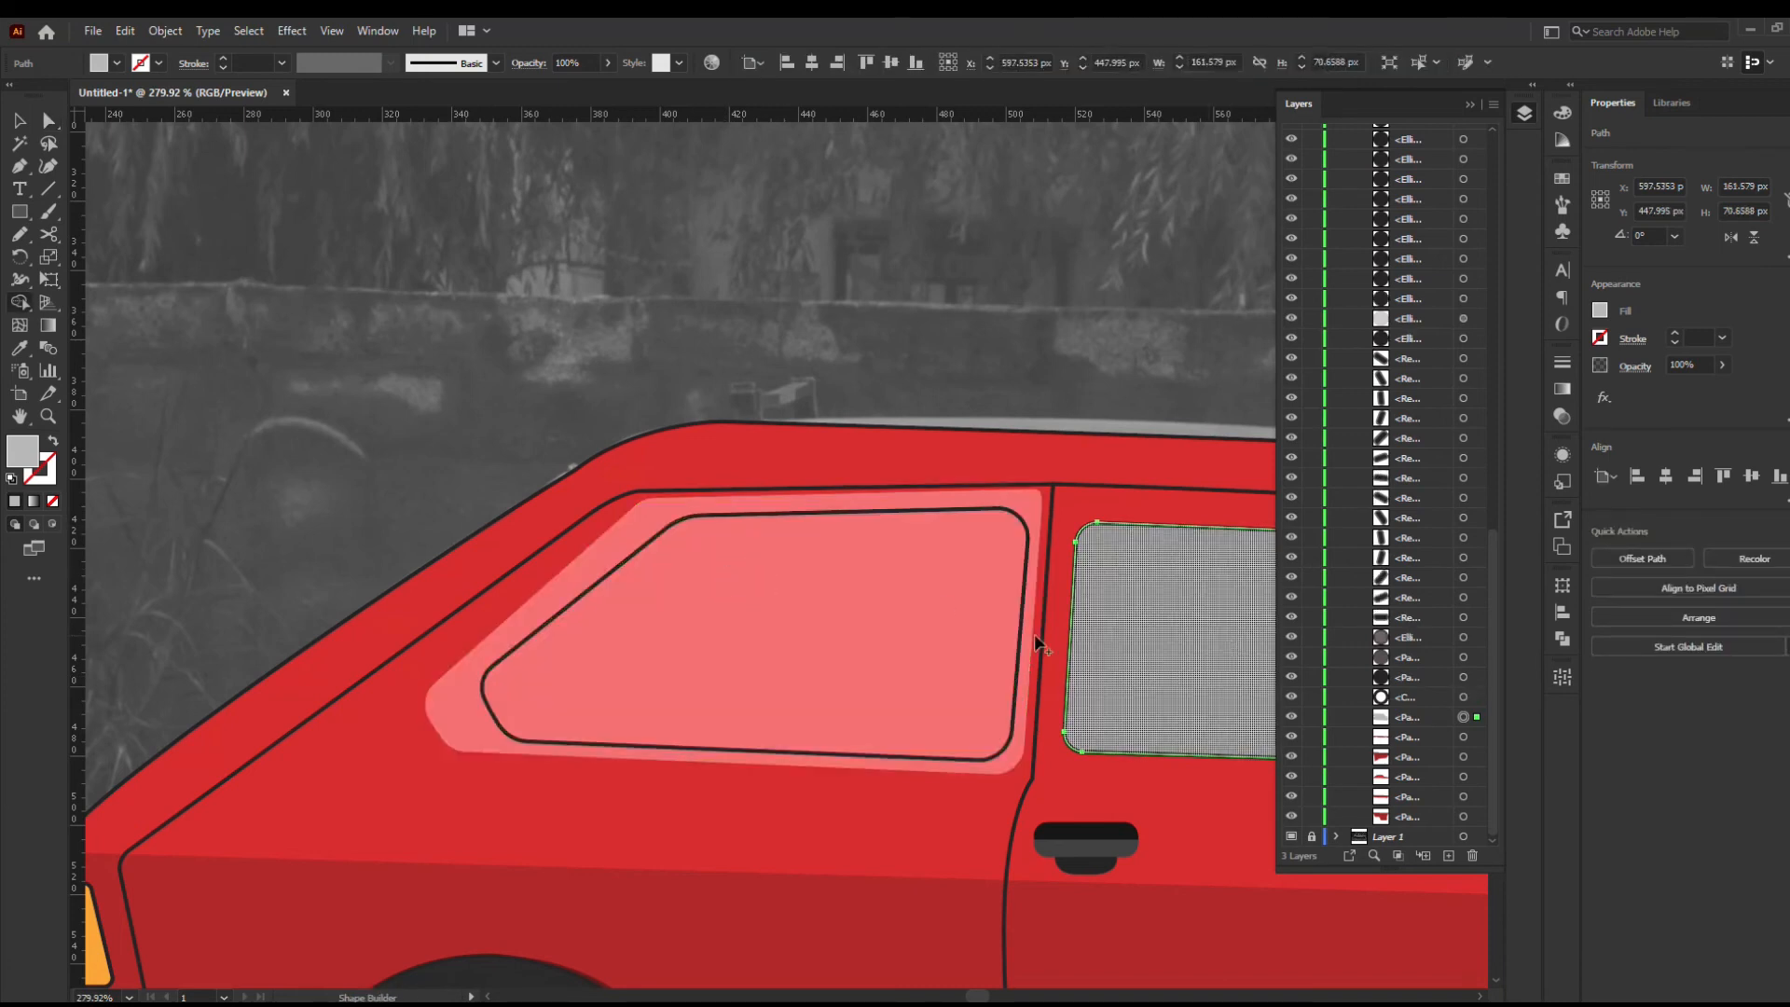
{"action": "left_click", "coordinate": [844, 640]}
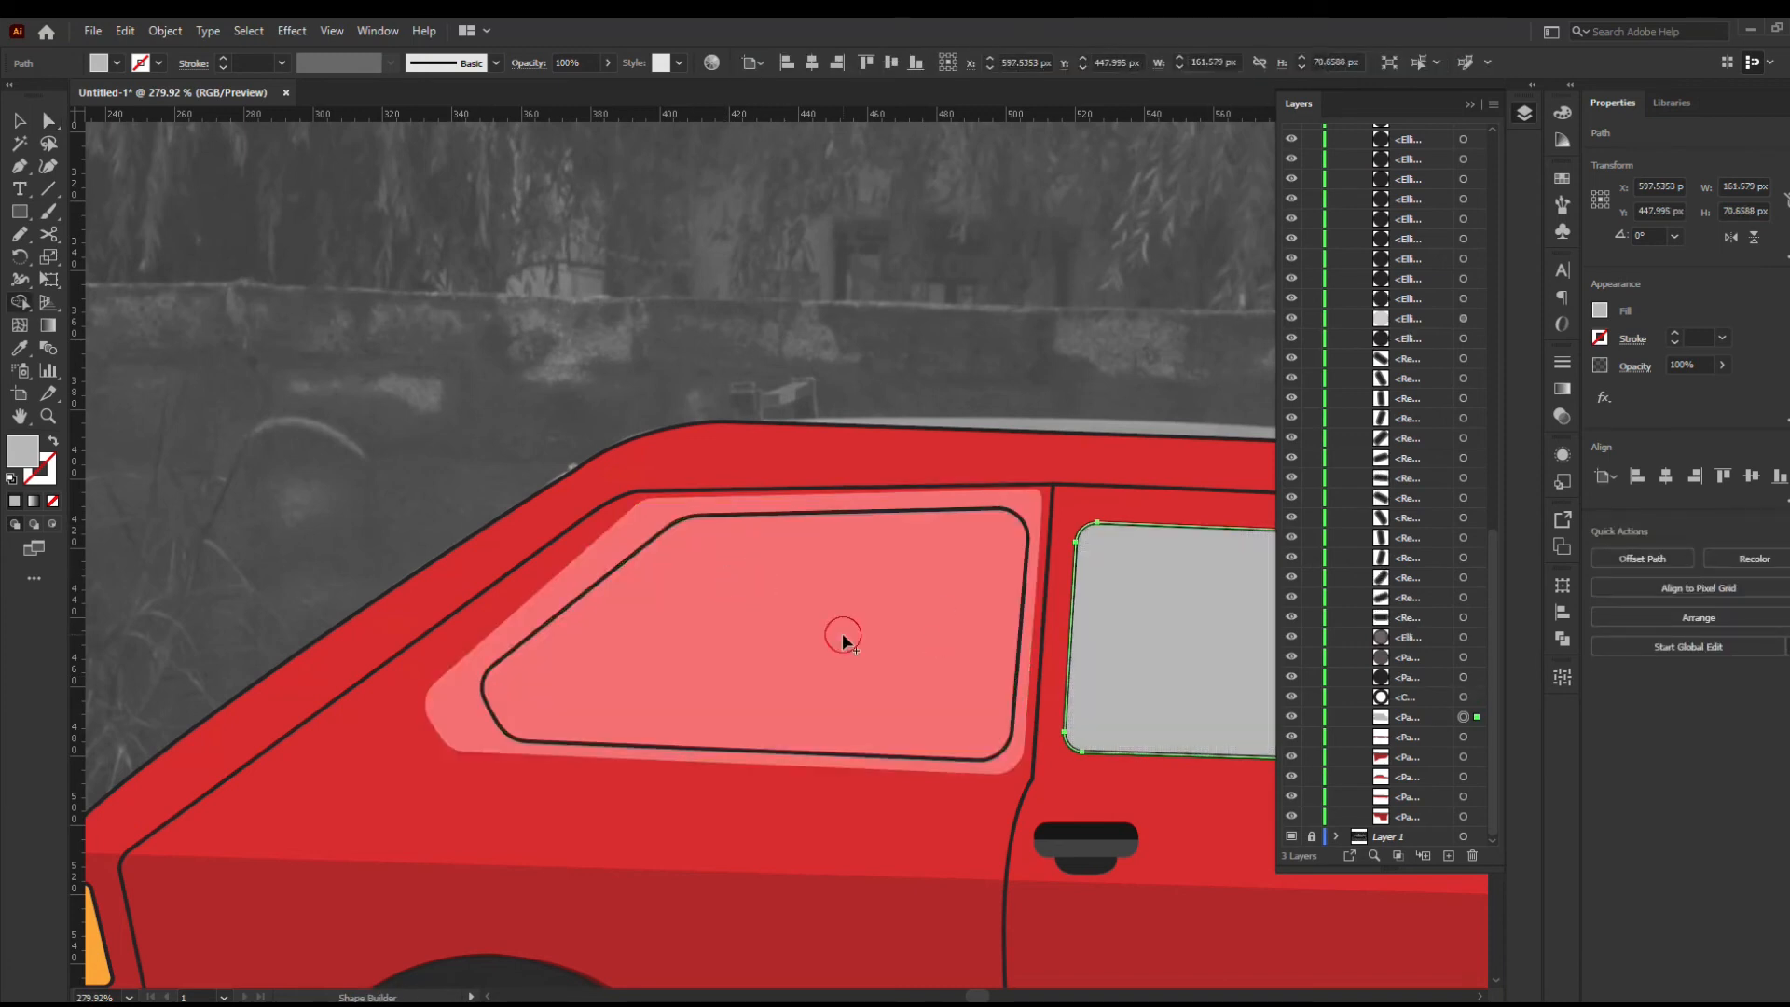
Select the pink rear window surround and send it backward in Layer 3, behind the gray window glass
{"action": "key", "text": "a"}
{"action": "left_click", "coordinate": [630, 555]}
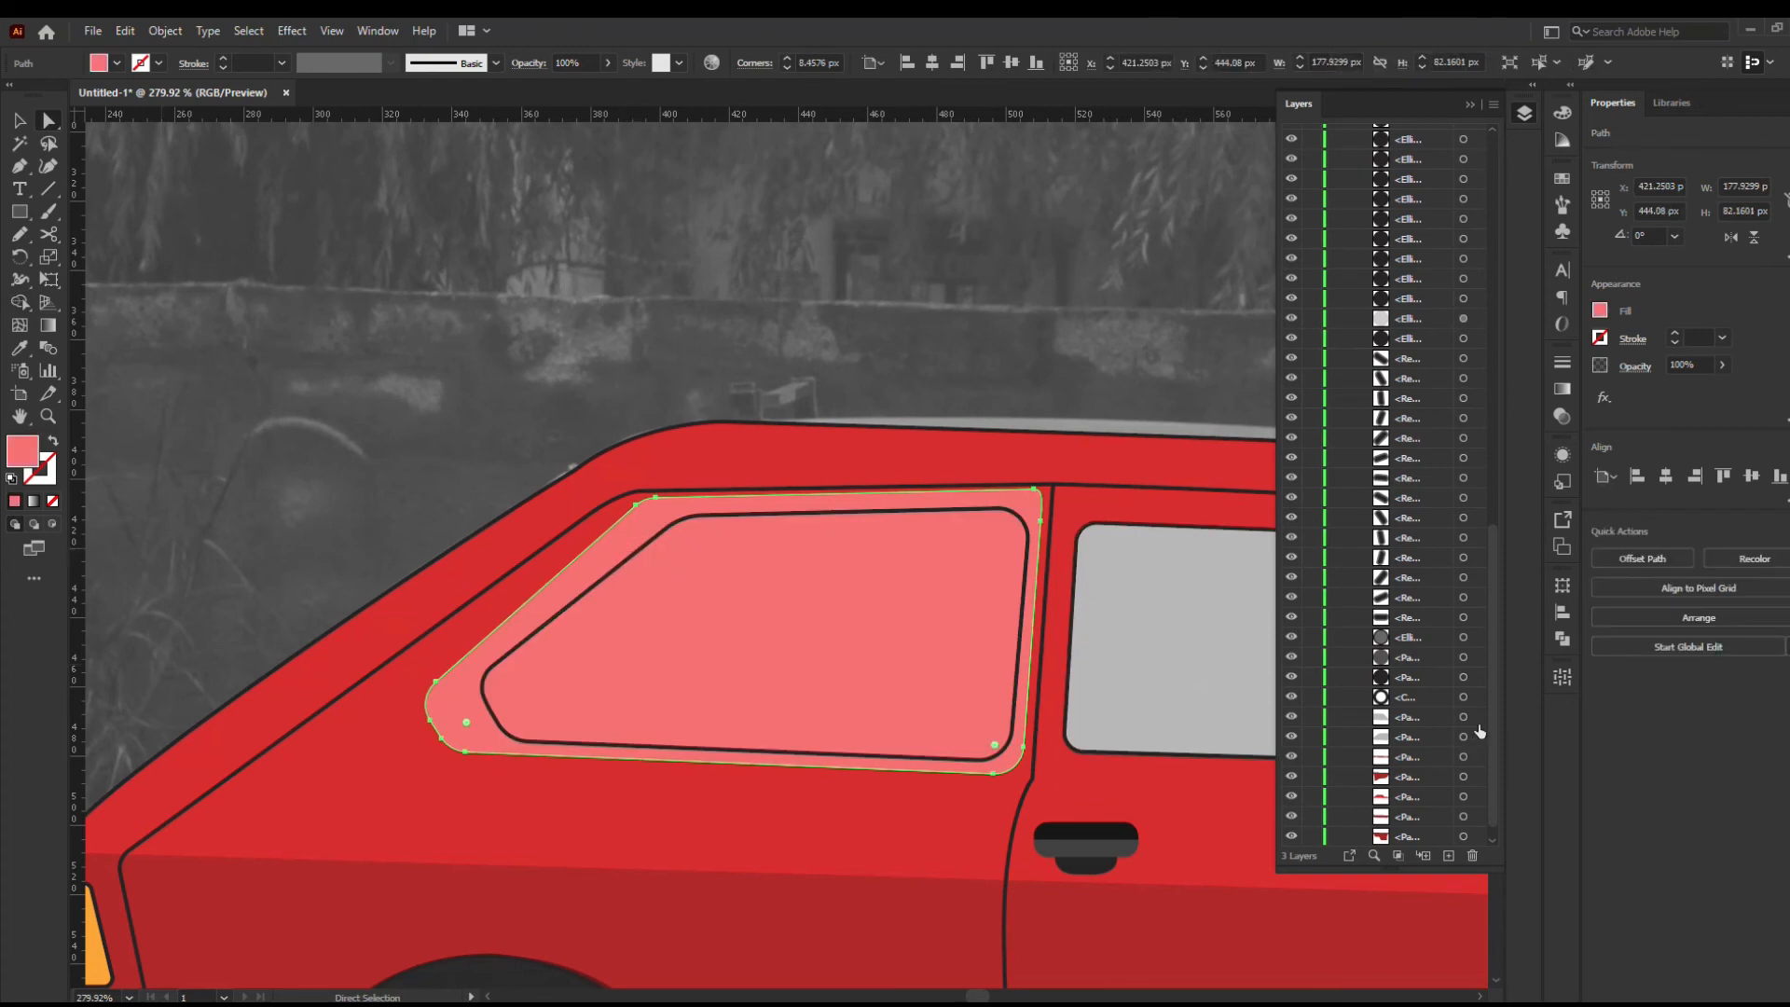
{"action": "left_click", "coordinate": [1477, 724]}
{"action": "left_click", "coordinate": [841, 555]}
{"action": "scroll", "coordinate": [1476, 237], "scroll_direction": "up", "scroll_amount": 8}
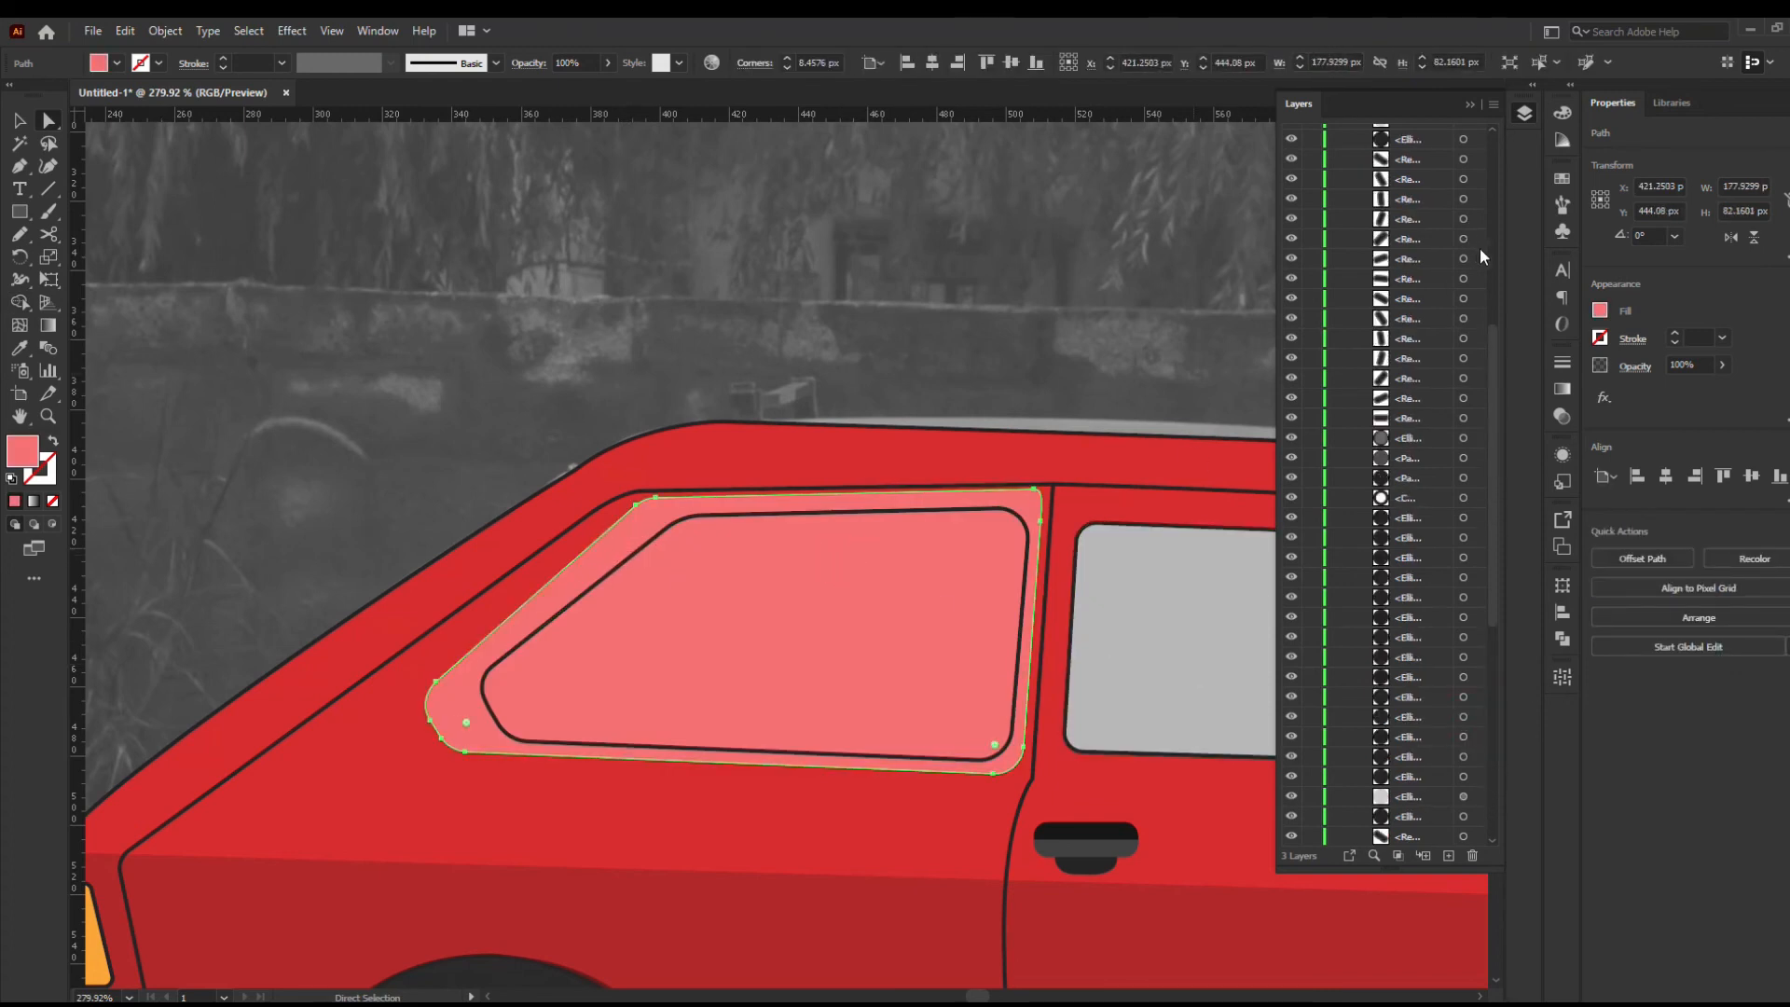
{"action": "scroll", "coordinate": [1480, 248], "scroll_direction": "up", "scroll_amount": 10}
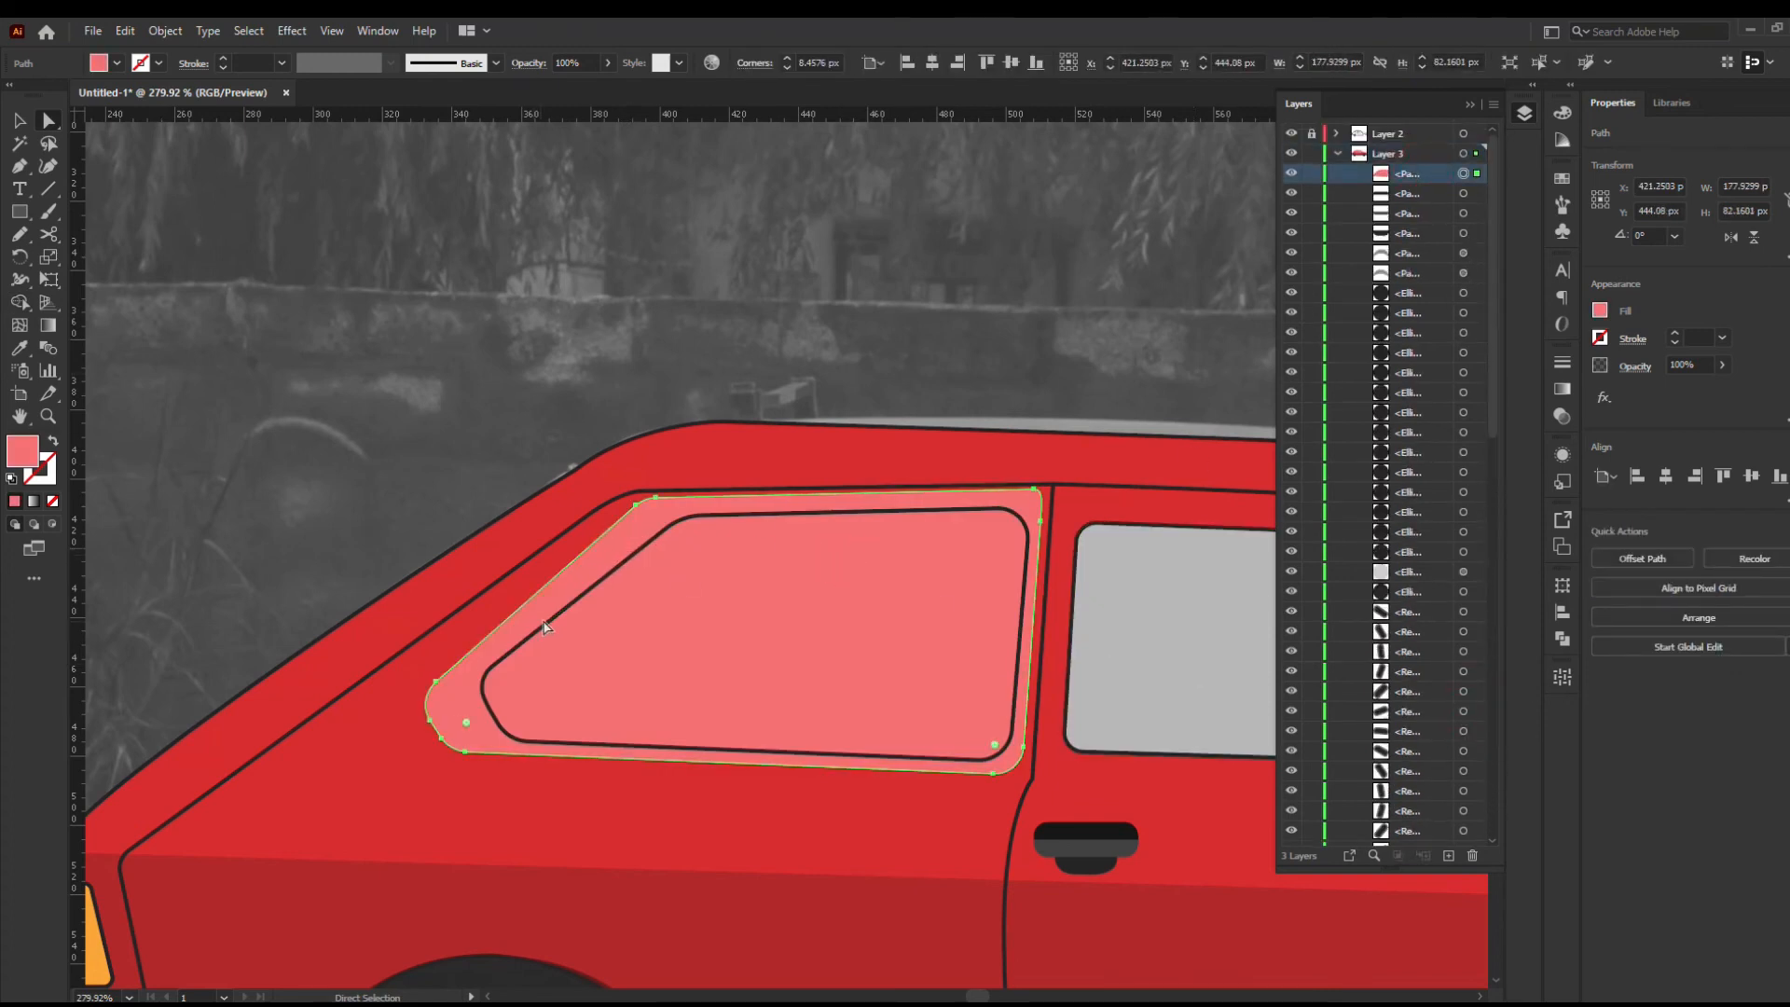
{"action": "key", "text": "v"}
{"action": "key", "text": "ctrl+bracketleft"}
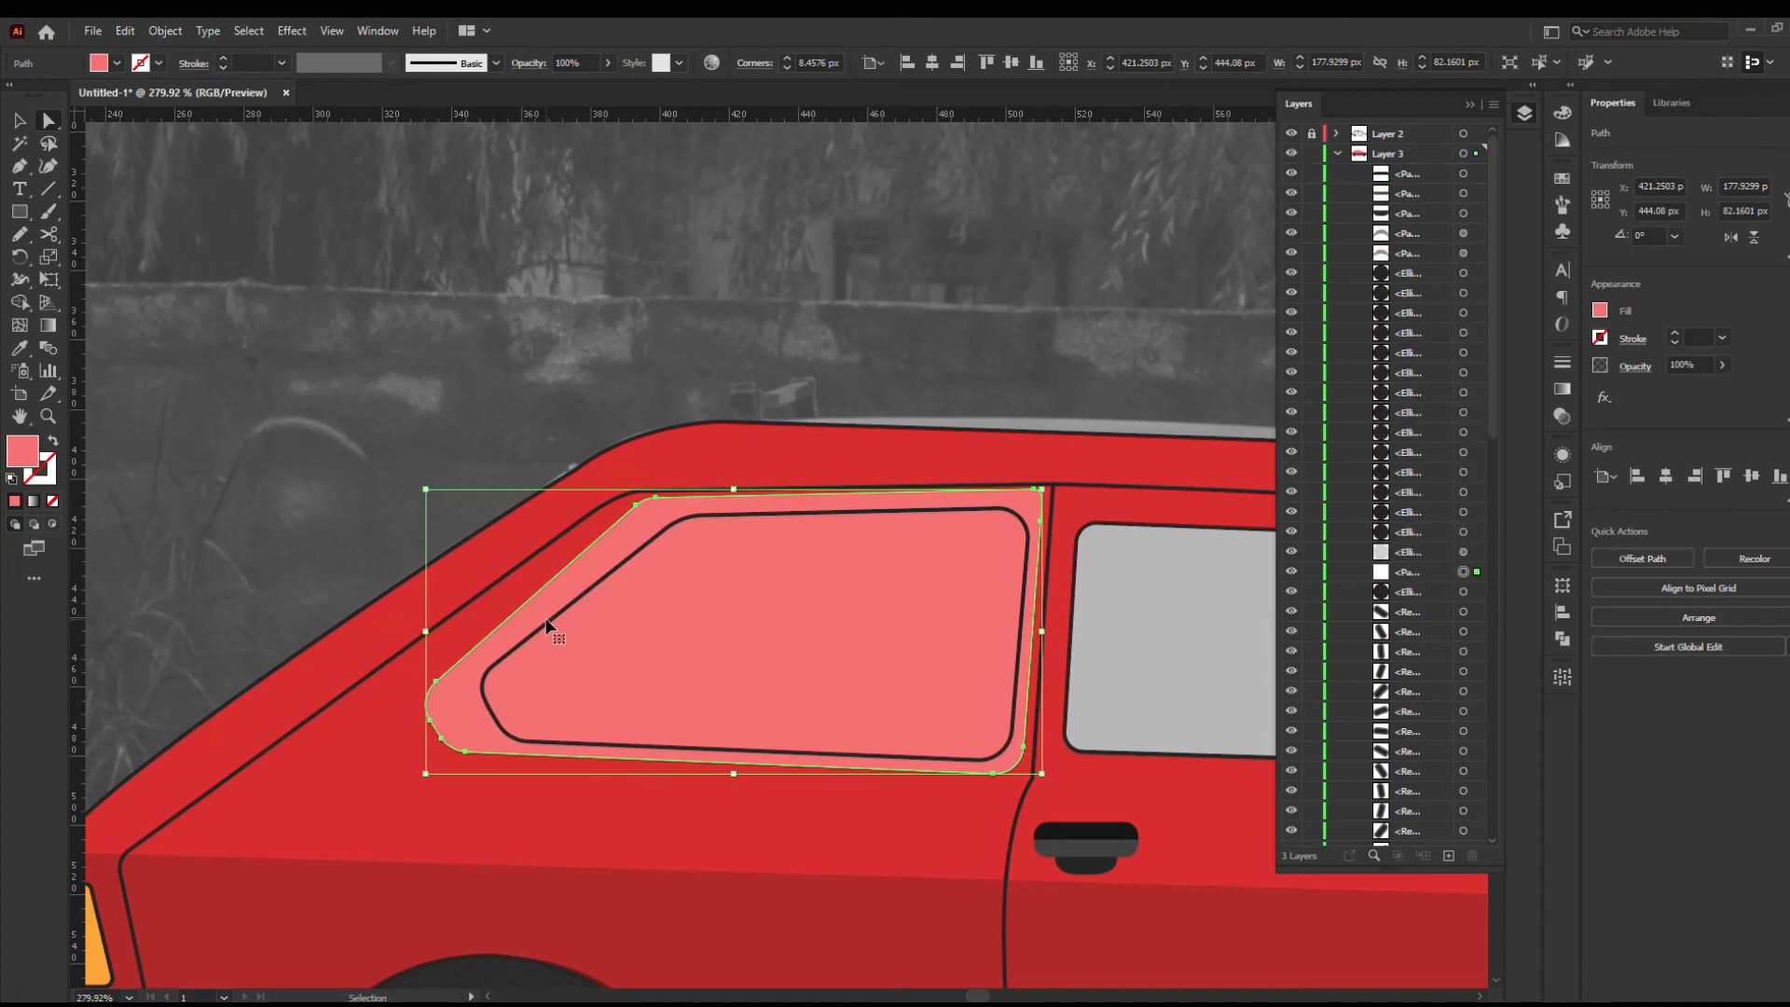
{"action": "key", "text": "ctrl+bracketleft"}
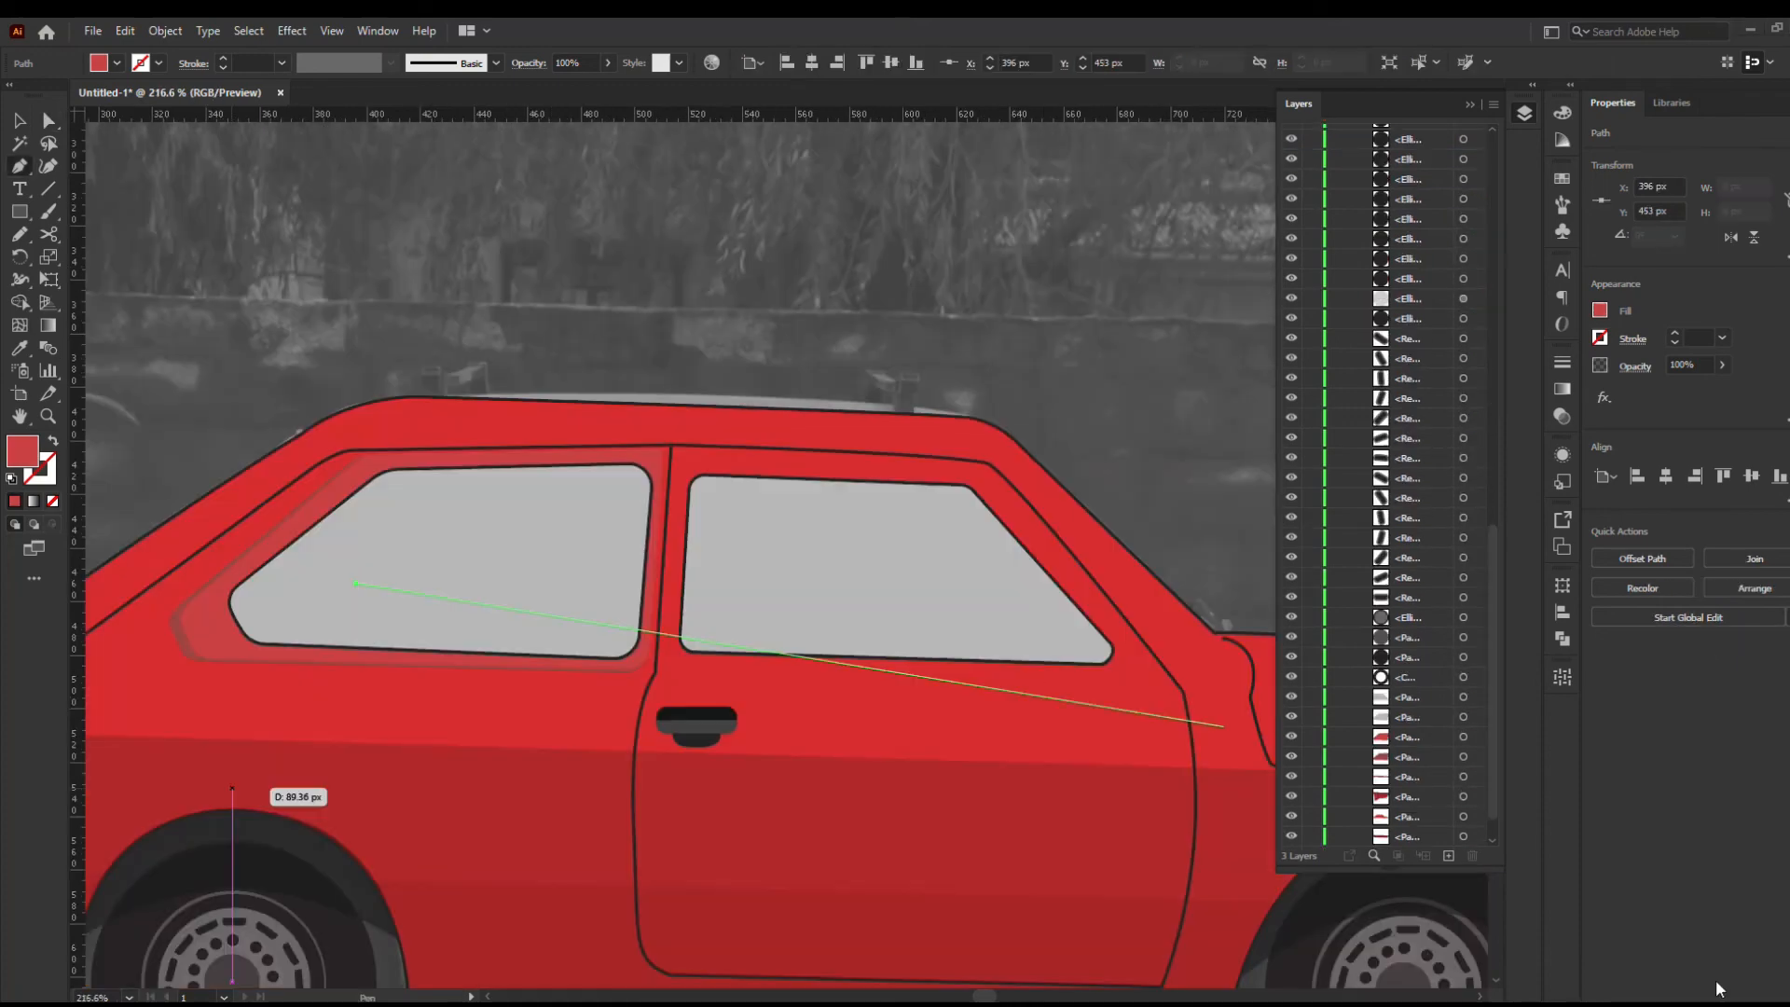
Draw a closed zigzag, lightning-shaped reflection inside the rear side window with the Pen tool
{"action": "key", "text": "space"}
{"action": "left_click", "coordinate": [438, 515]}
{"action": "left_click", "coordinate": [418, 547]}
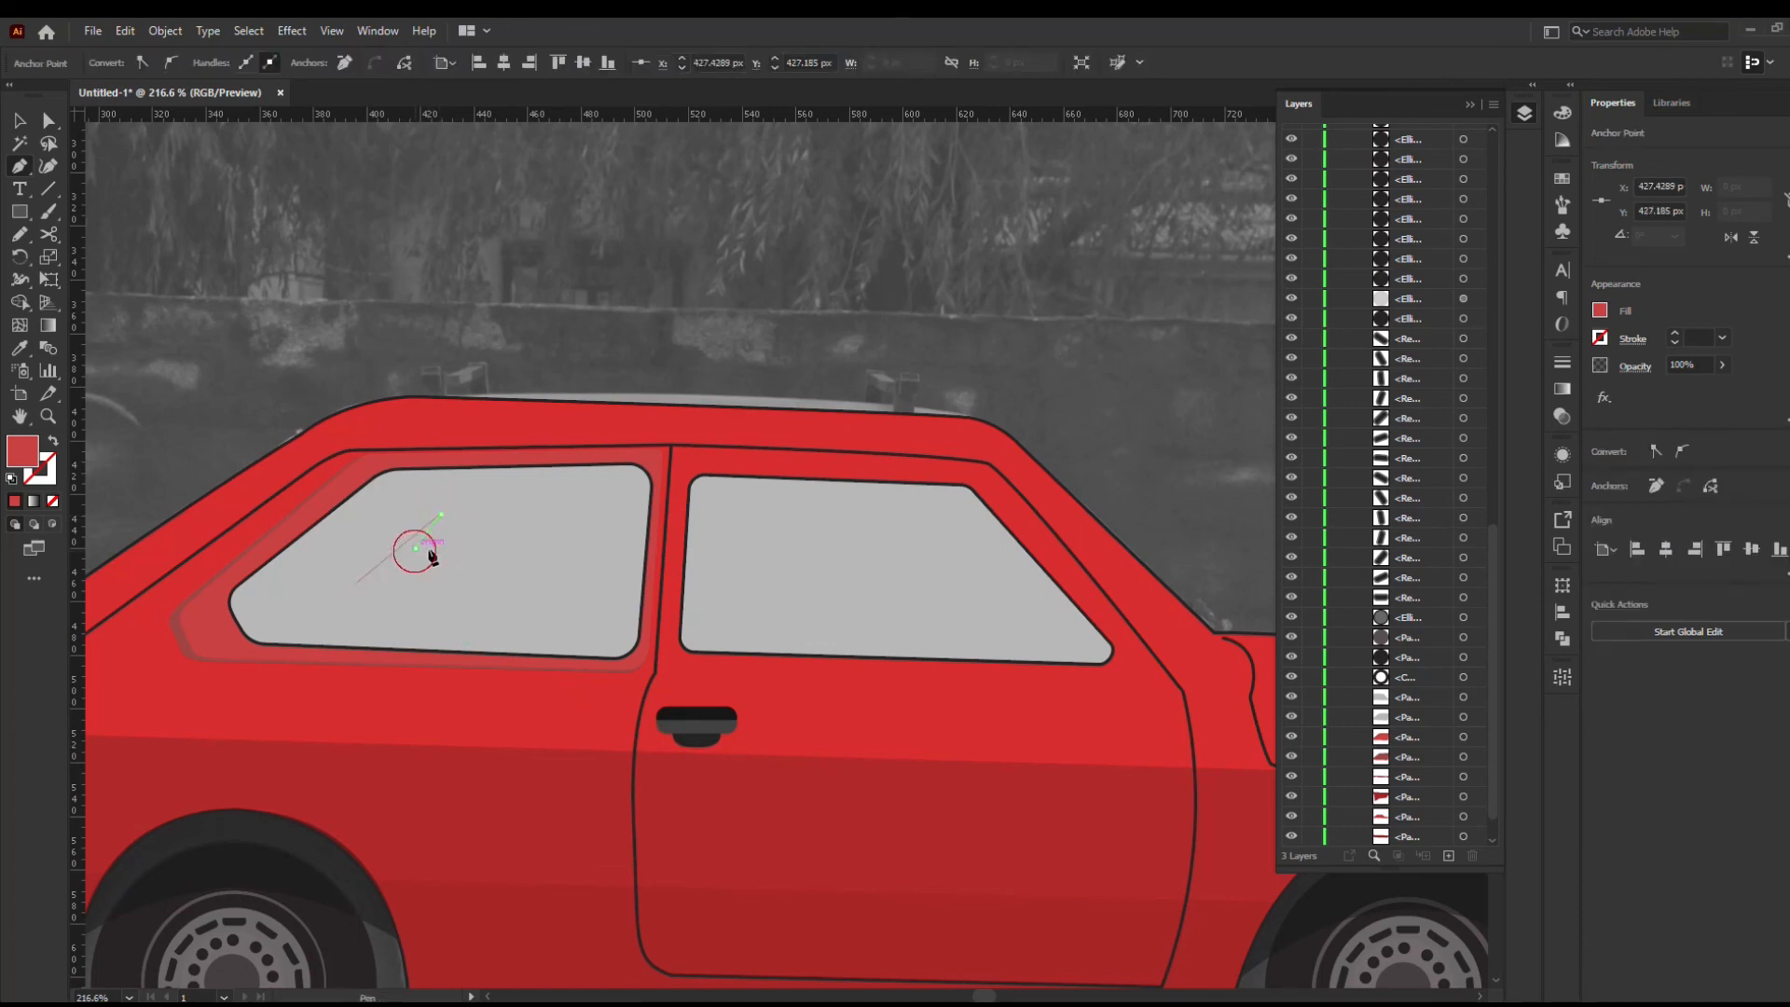
{"action": "left_click", "coordinate": [519, 506]}
{"action": "left_click", "coordinate": [469, 544]}
{"action": "left_click", "coordinate": [584, 495]}
{"action": "left_click", "coordinate": [495, 596]}
{"action": "left_click", "coordinate": [513, 545]}
{"action": "left_click", "coordinate": [410, 579]}
{"action": "left_click", "coordinate": [451, 551]}
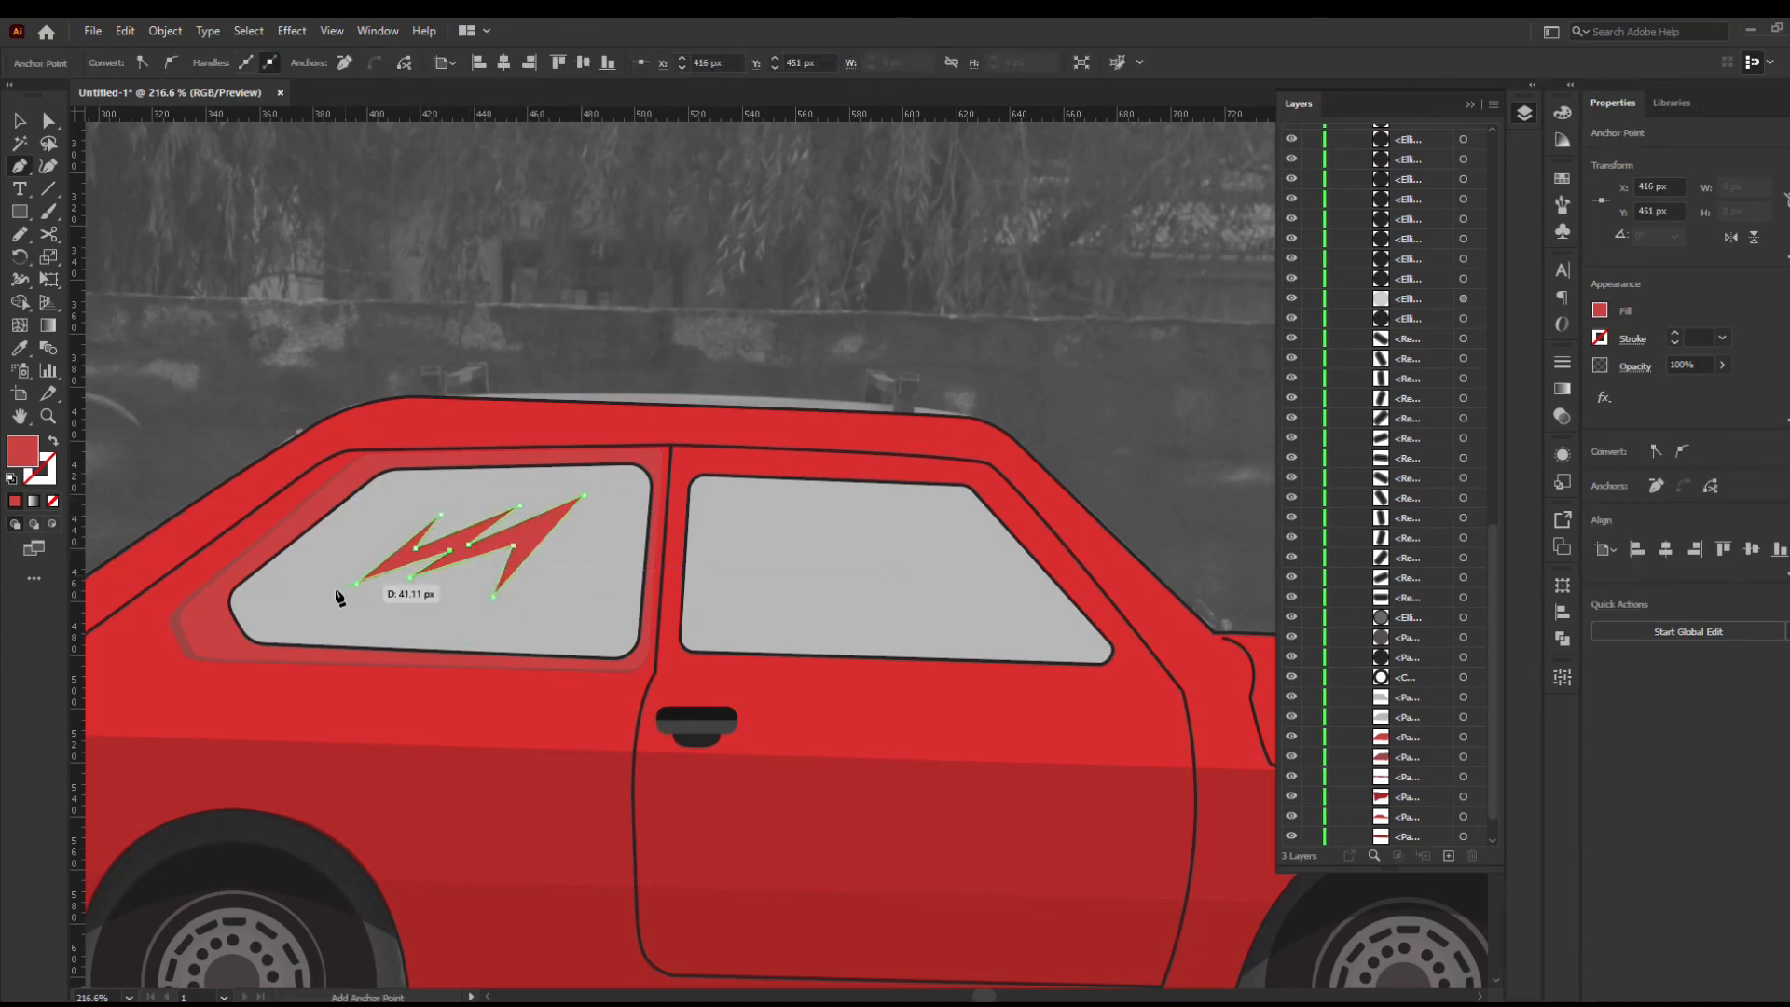
{"action": "left_click", "coordinate": [335, 597]}
{"action": "left_click", "coordinate": [358, 583]}
Recolor the zigzag reflection on the rear window with a medium gray fill
{"action": "double_click", "coordinate": [23, 451]}
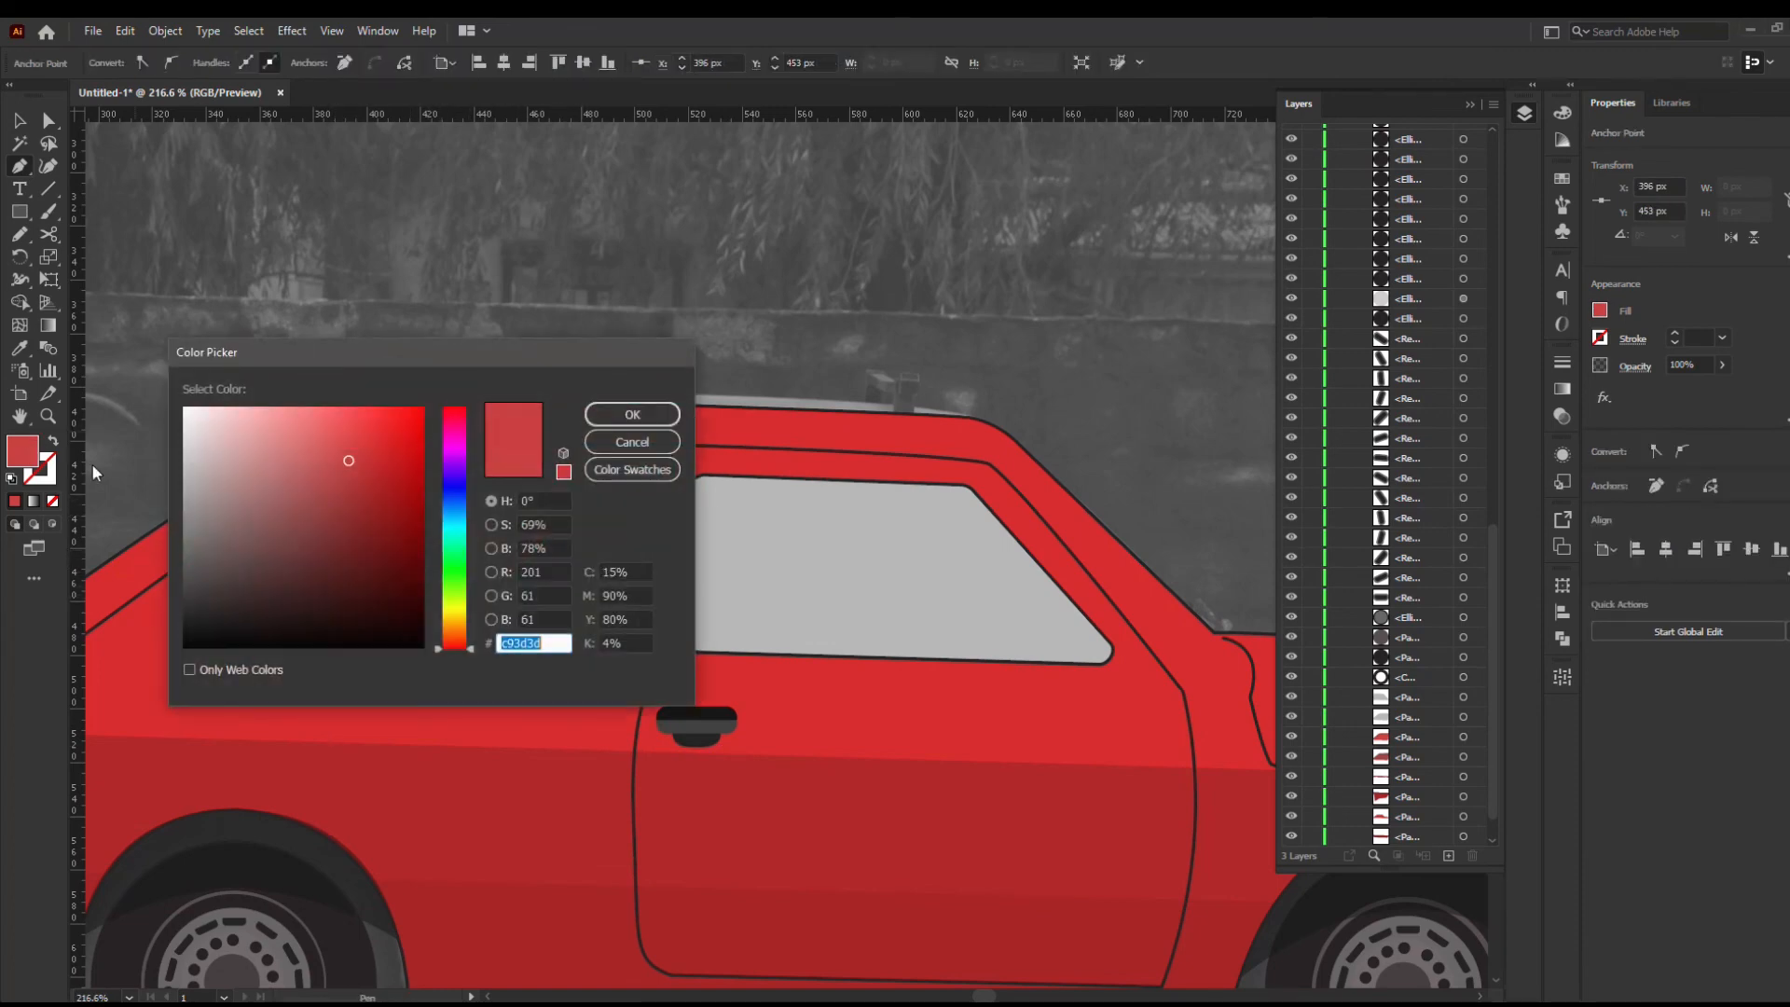
{"action": "left_click", "coordinate": [188, 493]}
{"action": "left_click", "coordinate": [620, 415]}
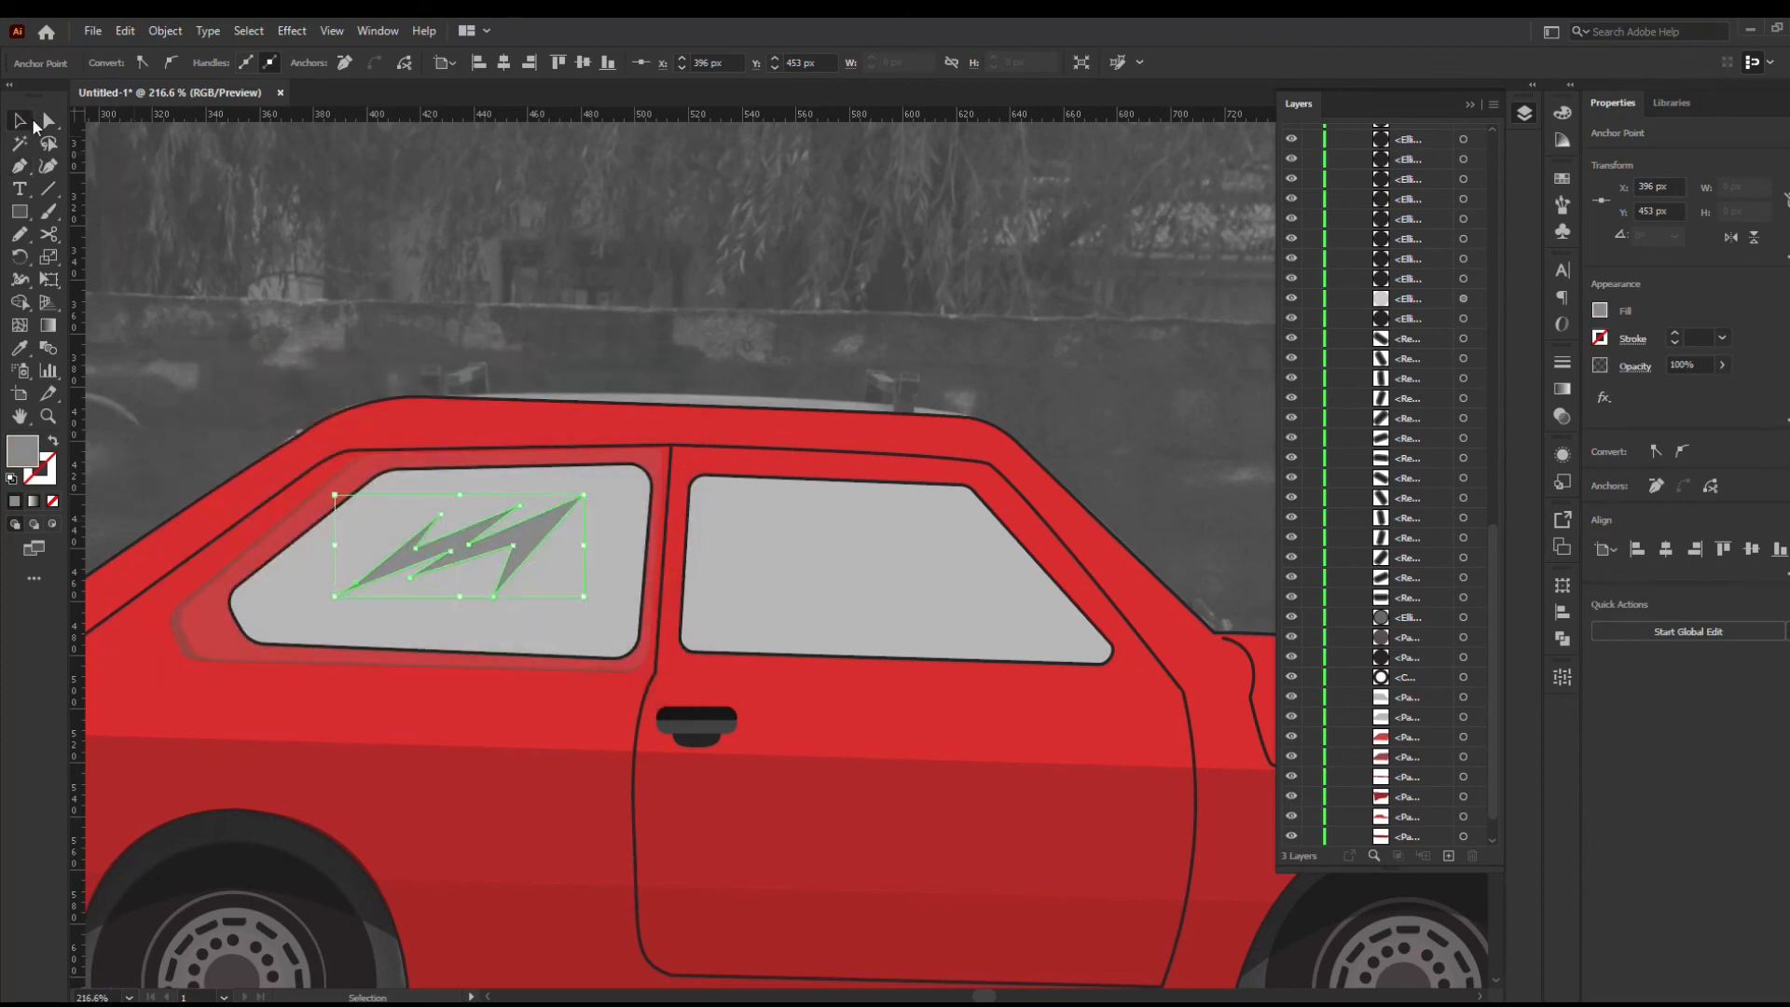
{"action": "key", "text": "v"}
Shift the zigzag reflection slightly down and to the left within the rear window and set its opacity to 40%
{"action": "left_click", "coordinate": [519, 556]}
{"action": "left_click_drag", "start_coordinate": [519, 550], "coordinate": [860, 552]}
{"action": "key", "text": "Delete"}
{"action": "mouse_move", "coordinate": [539, 548]}
{"action": "left_mouse_down"}
{"action": "mouse_move", "coordinate": [473, 538]}
{"action": "mouse_move", "coordinate": [520, 563]}
{"action": "left_mouse_up"}
{"action": "left_click", "coordinate": [608, 62]}
{"action": "left_click_drag", "start_coordinate": [608, 86], "coordinate": [563, 86]}
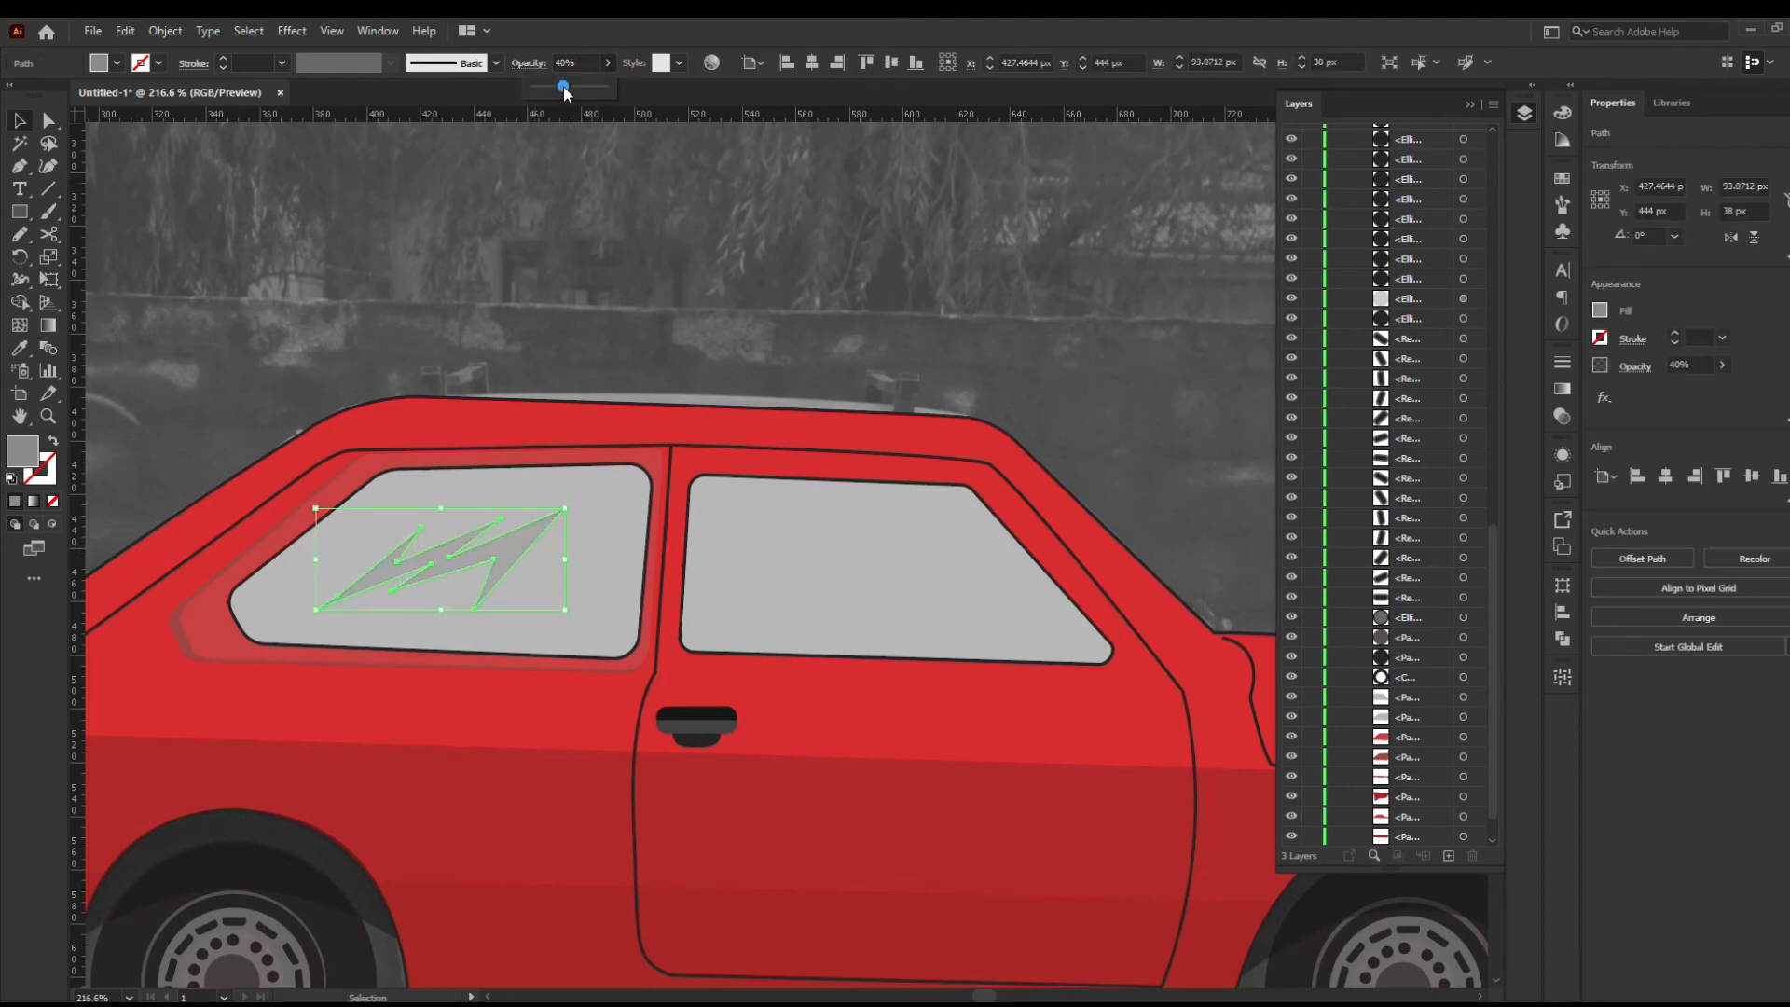
{"action": "left_click", "coordinate": [578, 284]}
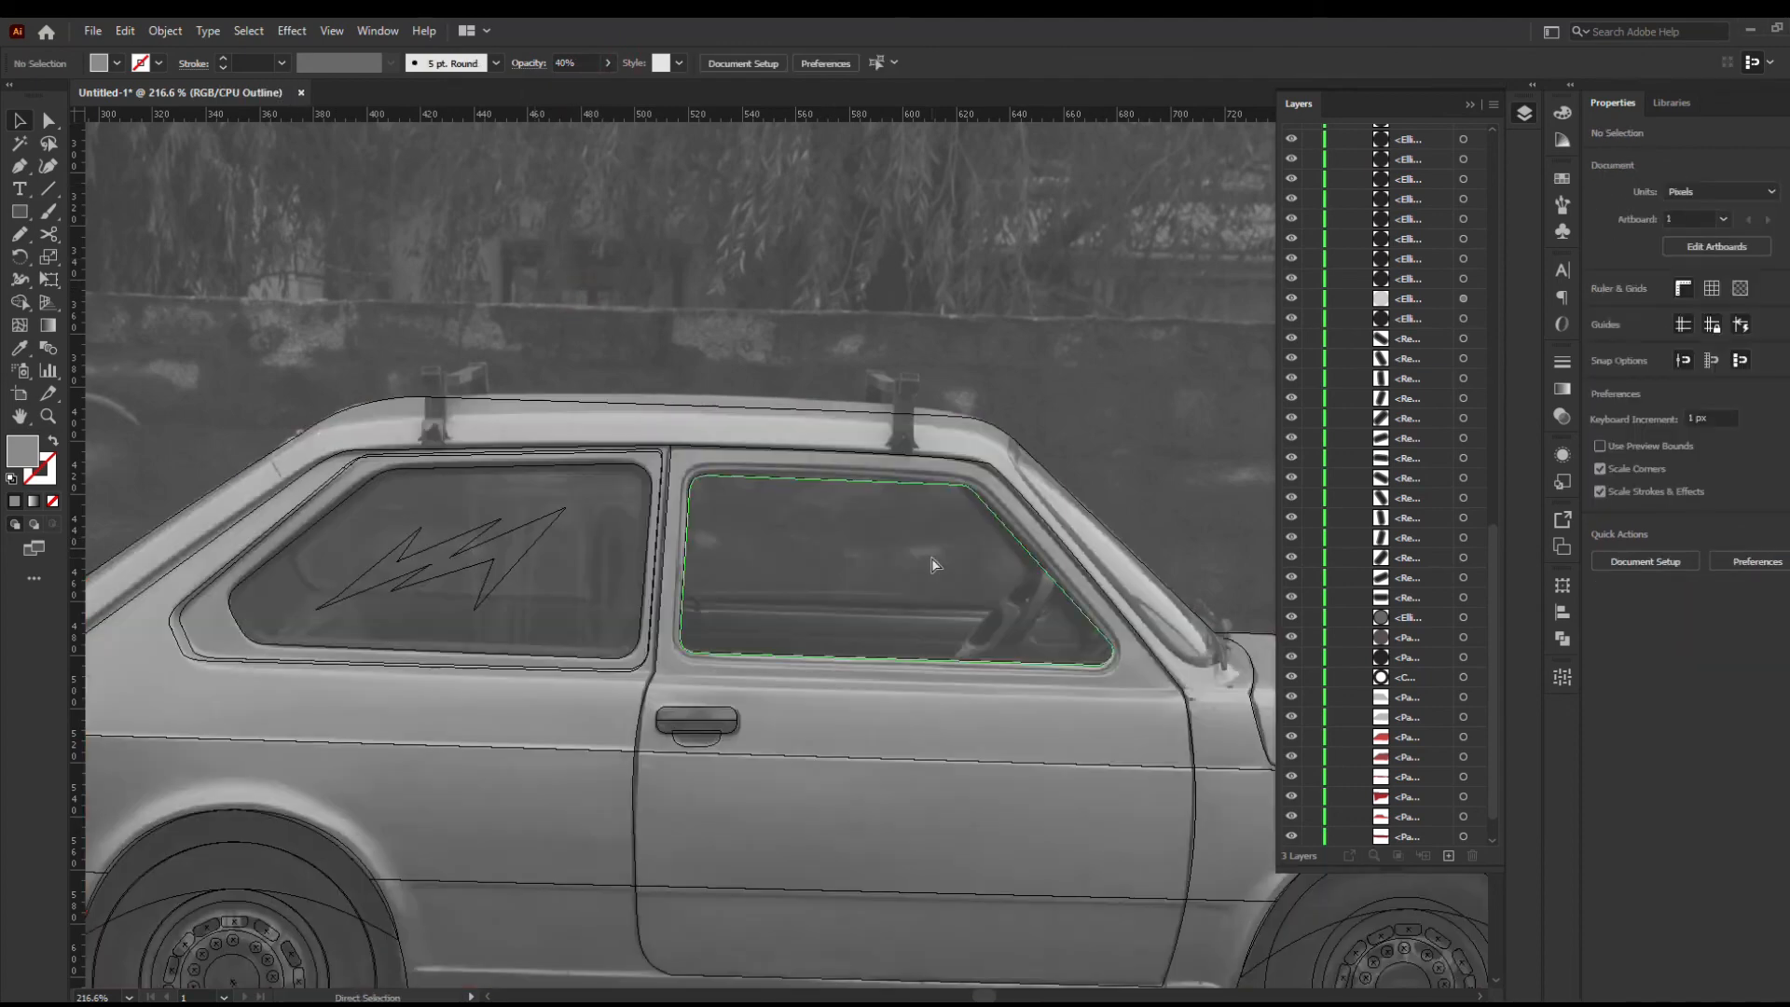
Duplicate the front side window in place and enlarge the copy slightly to about 167 by 73 px
{"action": "key", "text": "ctrl+y"}
{"action": "scroll", "coordinate": [1445, 391], "scroll_direction": "up", "scroll_amount": 10}
{"action": "scroll", "coordinate": [1440, 394], "scroll_direction": "down", "scroll_amount": 10}
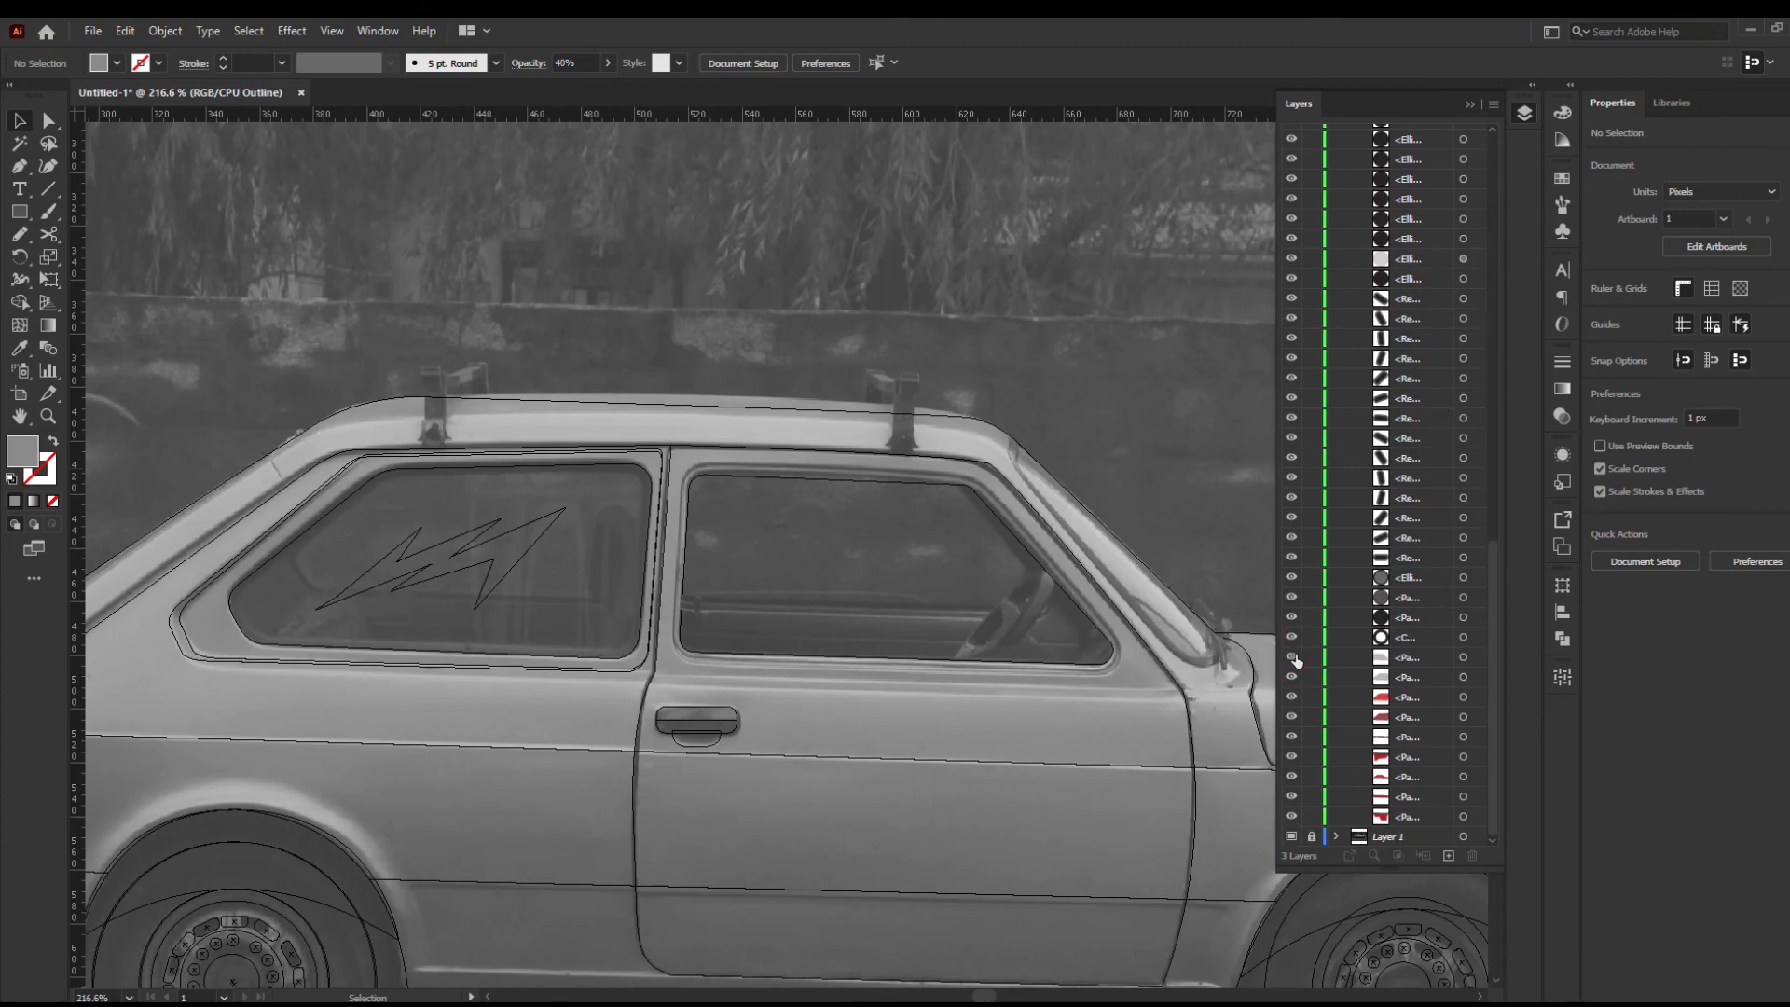
{"action": "key", "text": "ctrl+y"}
{"action": "left_click", "coordinate": [852, 483]}
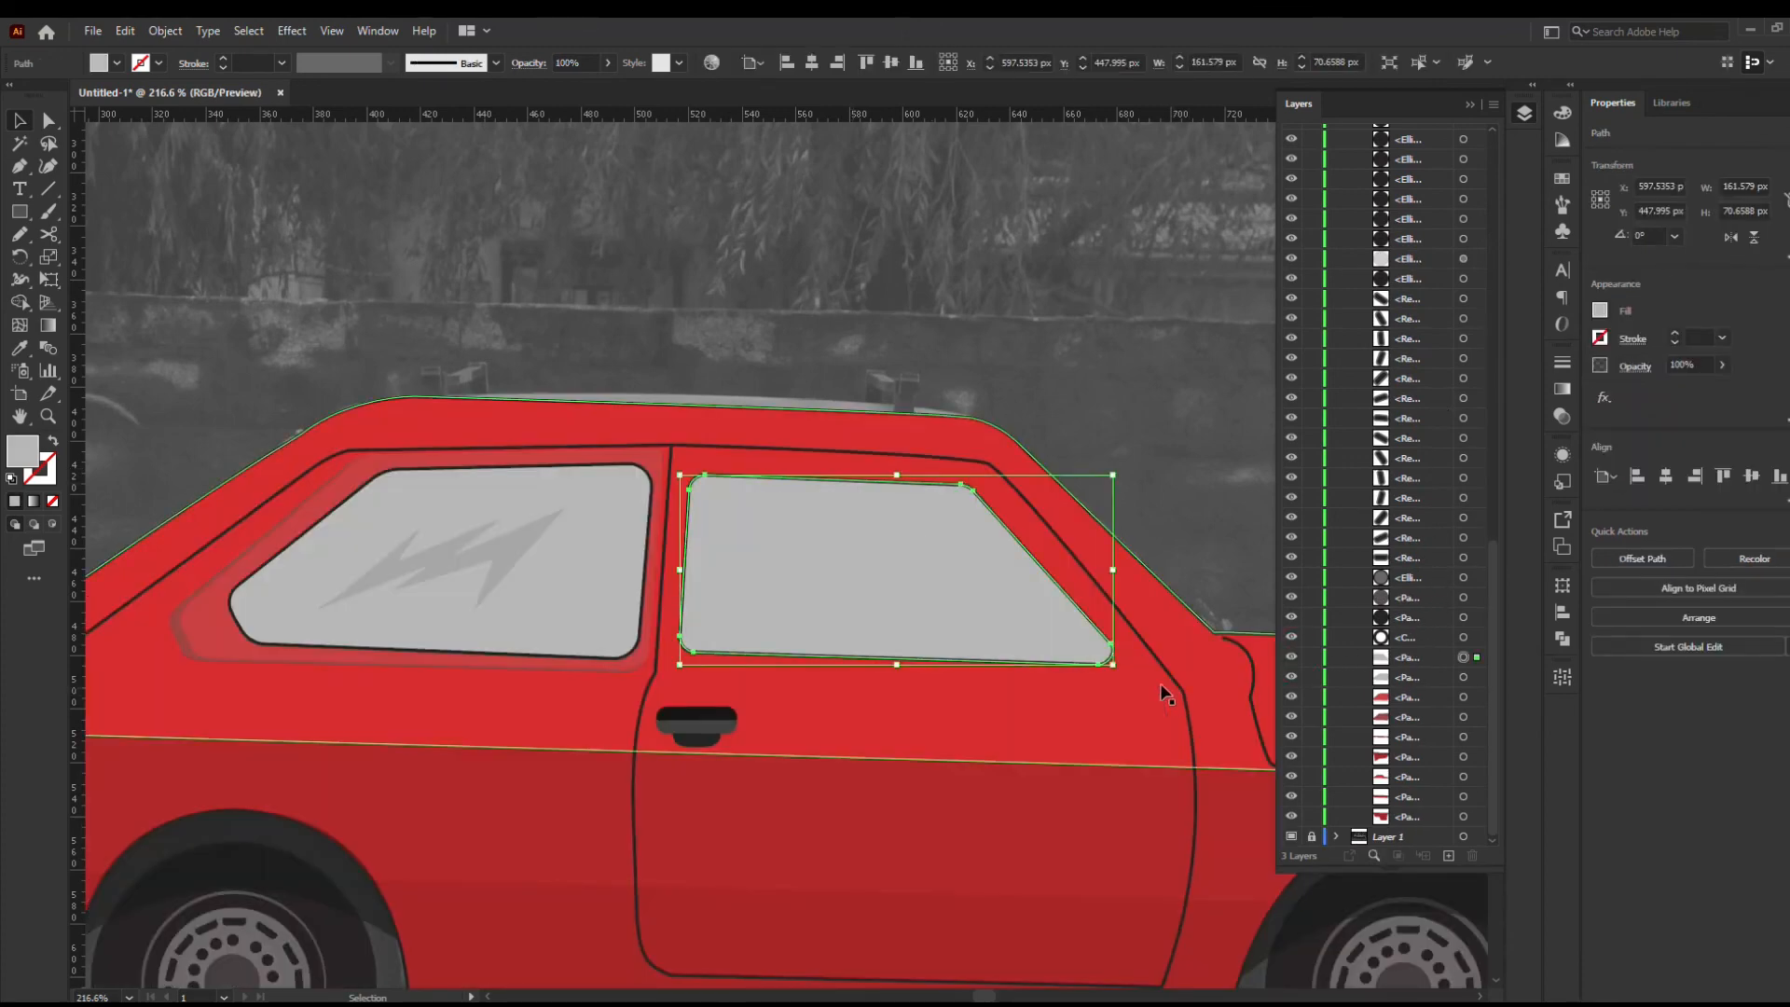
{"action": "key", "text": "ctrl+shift+v"}
{"action": "mouse_move", "coordinate": [1119, 671]}
{"action": "left_mouse_down"}
{"action": "mouse_move", "coordinate": [1145, 670]}
{"action": "mouse_move", "coordinate": [1125, 673]}
{"action": "left_mouse_up"}
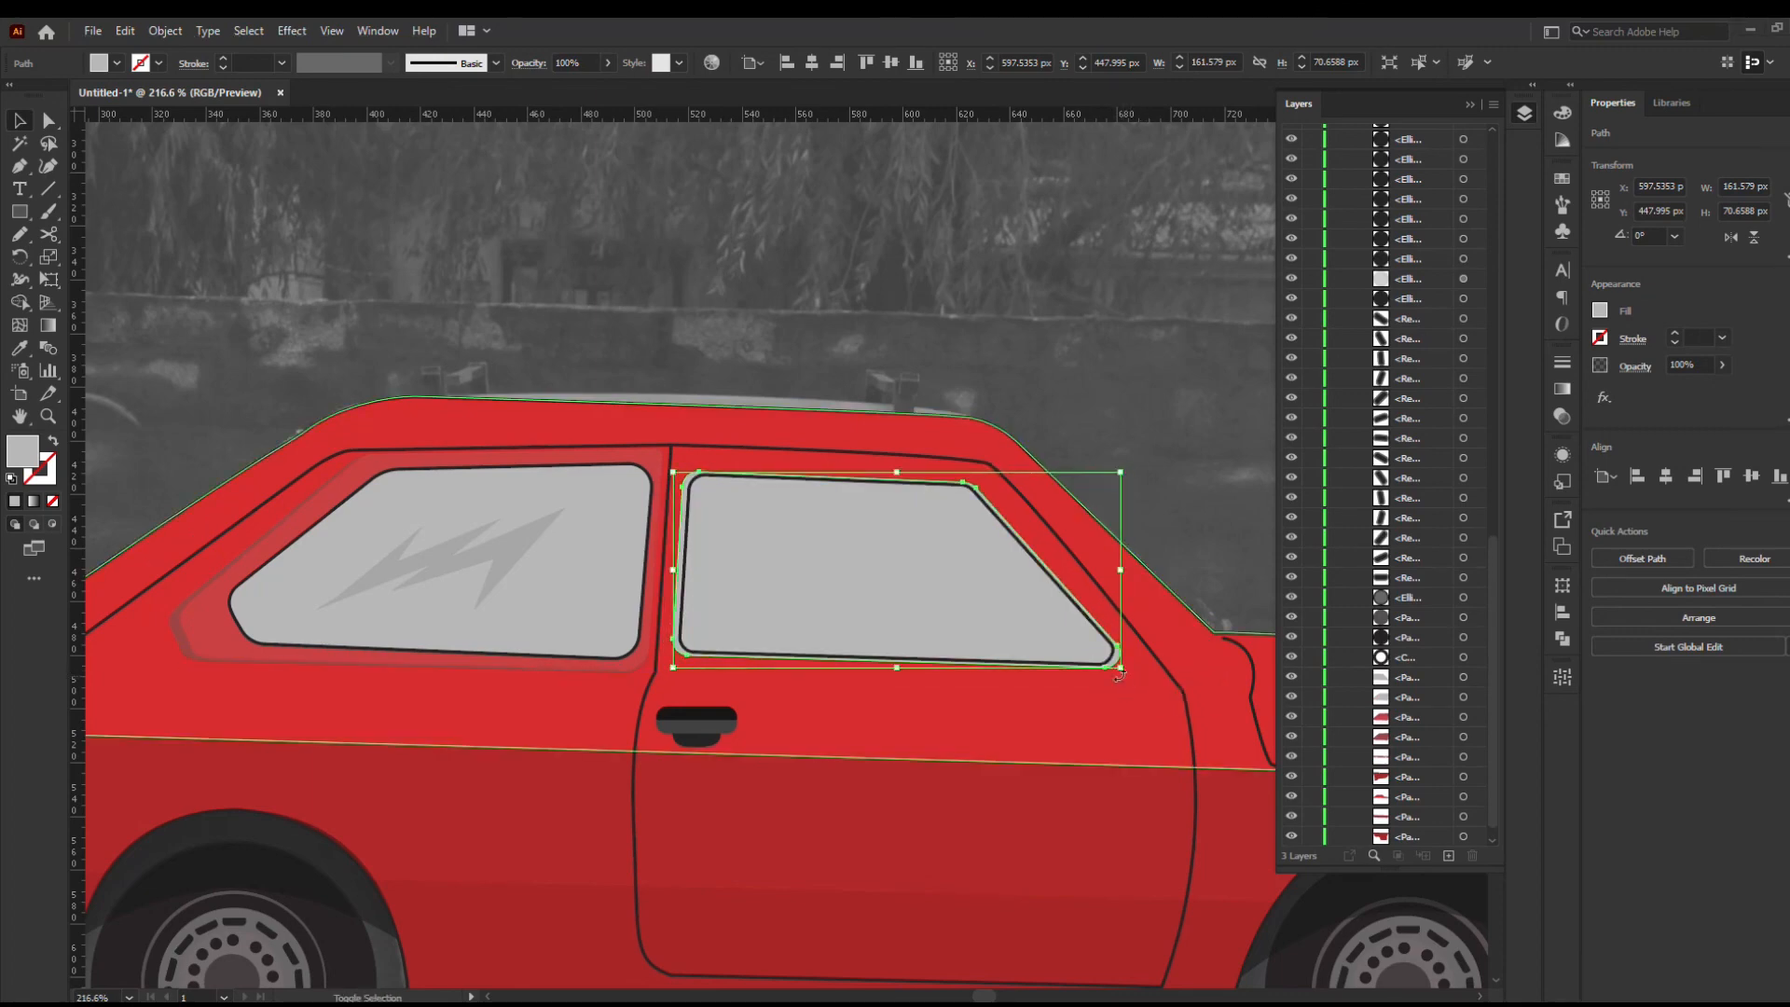
Give the enlarged front window copy a dark gray fill (595757) and a near-black 1 pt stroke (020202)
{"action": "left_click", "coordinate": [52, 448]}
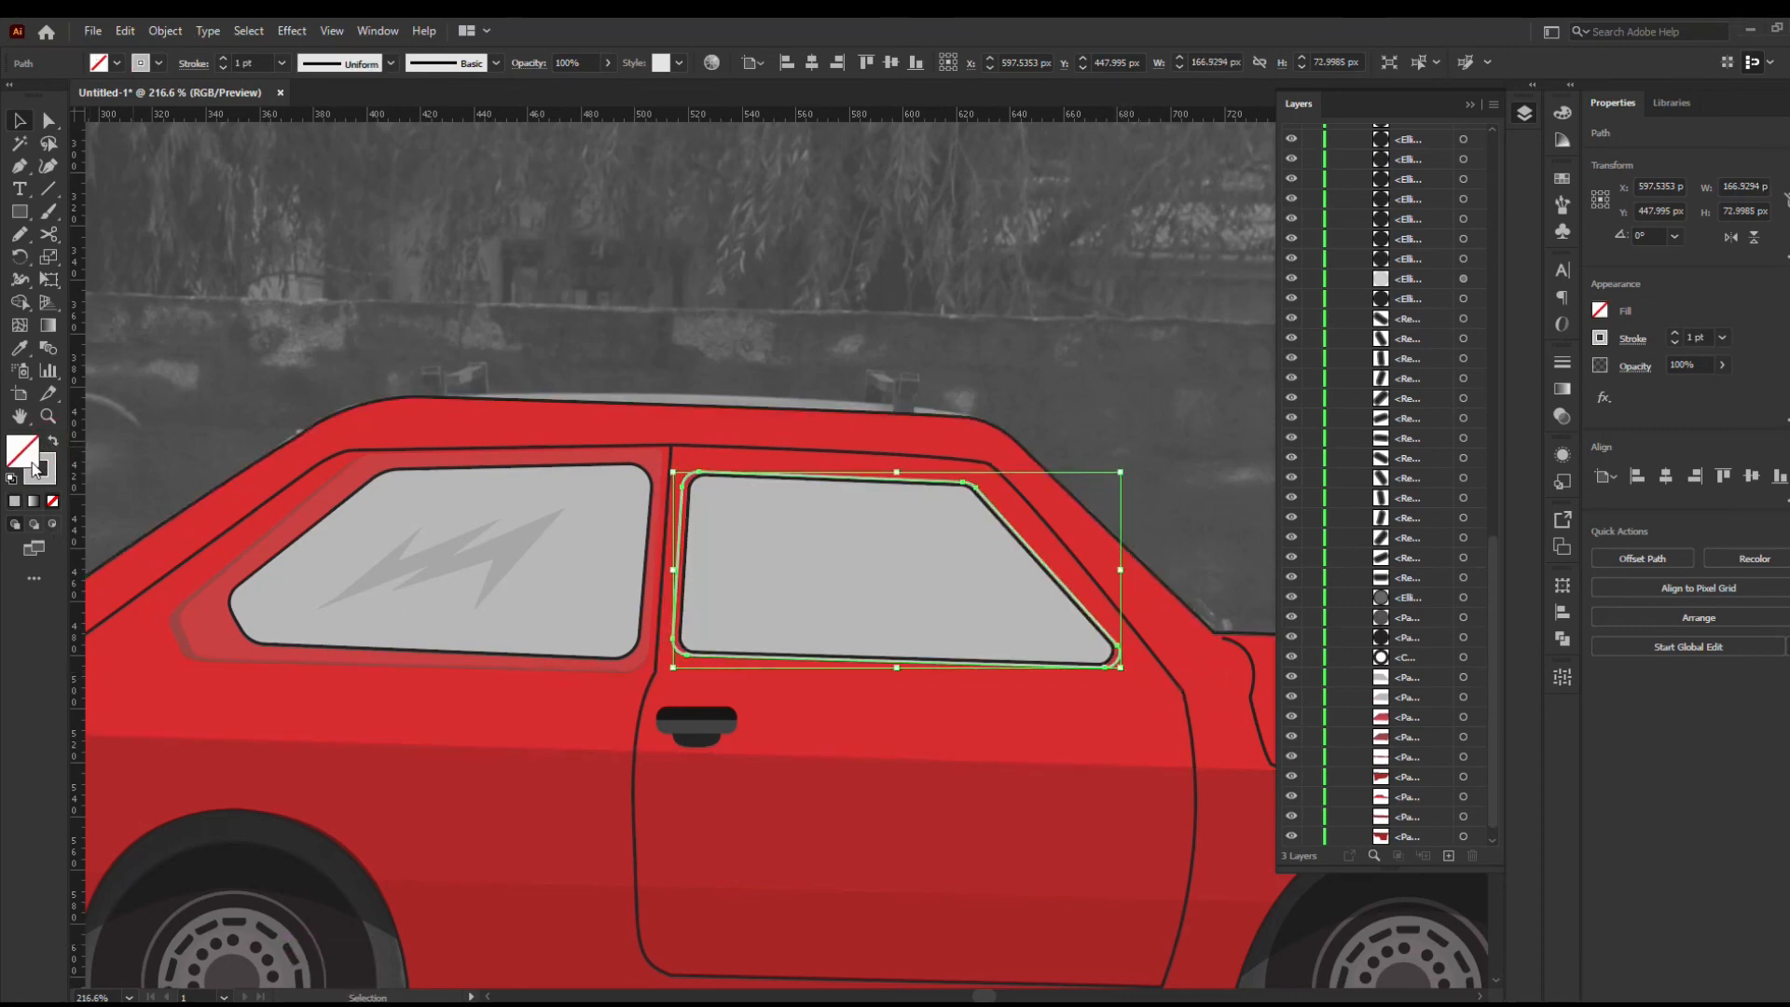
{"action": "double_click", "coordinate": [39, 468]}
{"action": "left_click", "coordinate": [182, 649]}
{"action": "left_click", "coordinate": [632, 414]}
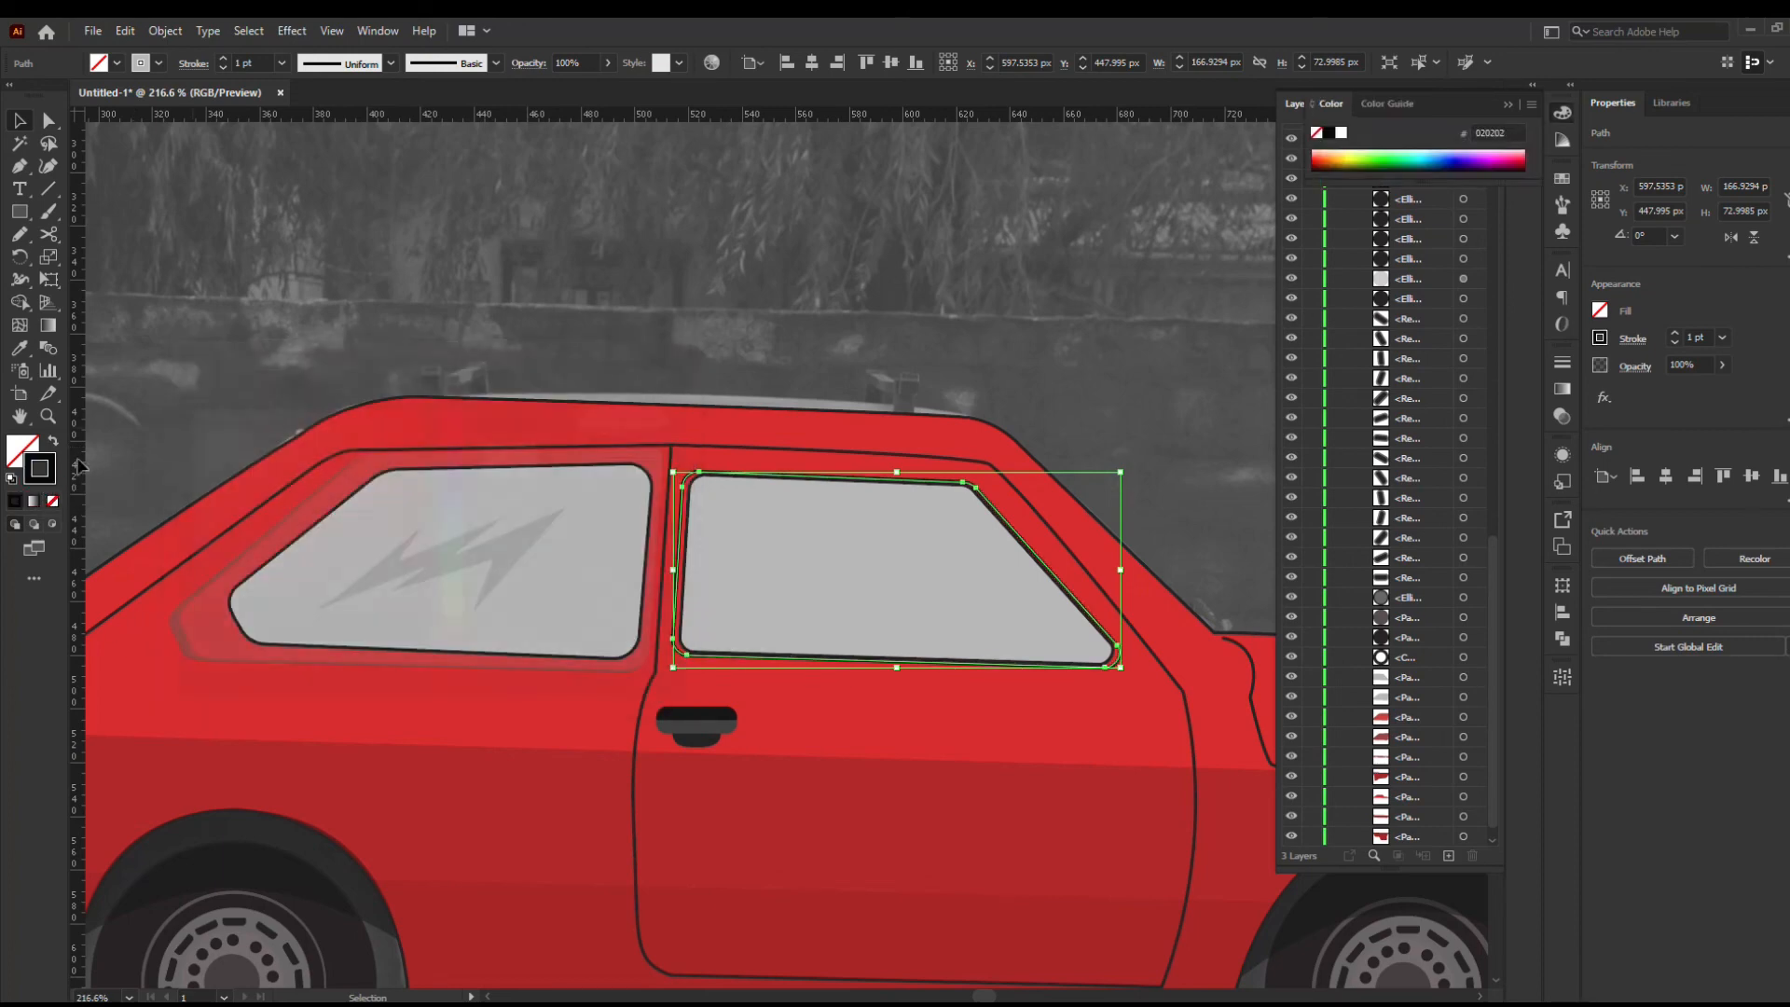
{"action": "double_click", "coordinate": [39, 469]}
{"action": "left_click", "coordinate": [189, 563]}
{"action": "left_click", "coordinate": [633, 415]}
{"action": "left_click", "coordinate": [671, 368]}
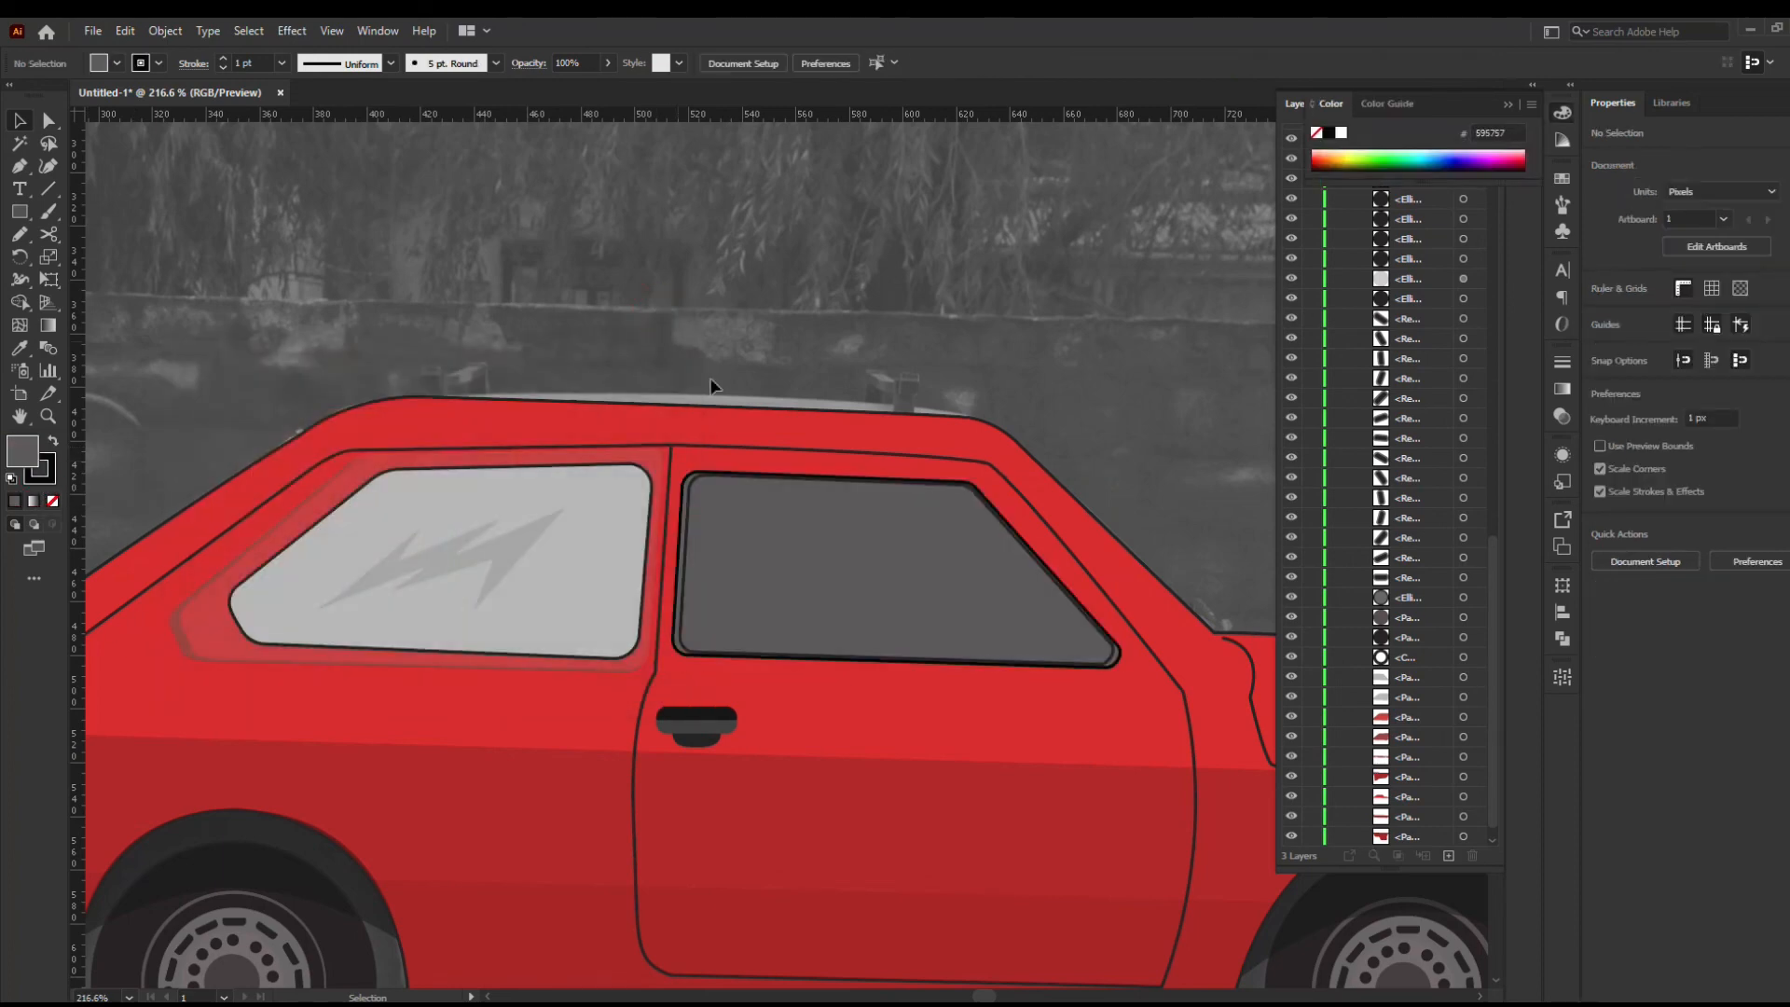
Move the enlarged window copy down in Layer 3 so it sits directly beneath the light gray front window
{"action": "left_click", "coordinate": [863, 573]}
{"action": "left_click_drag", "start_coordinate": [1494, 561], "coordinate": [1435, 820]}
{"action": "scroll", "coordinate": [1437, 709], "scroll_direction": "down", "scroll_amount": 3}
{"action": "scroll", "coordinate": [1437, 704], "scroll_direction": "down", "scroll_amount": 10}
{"action": "scroll", "coordinate": [1434, 567], "scroll_direction": "up", "scroll_amount": 5}
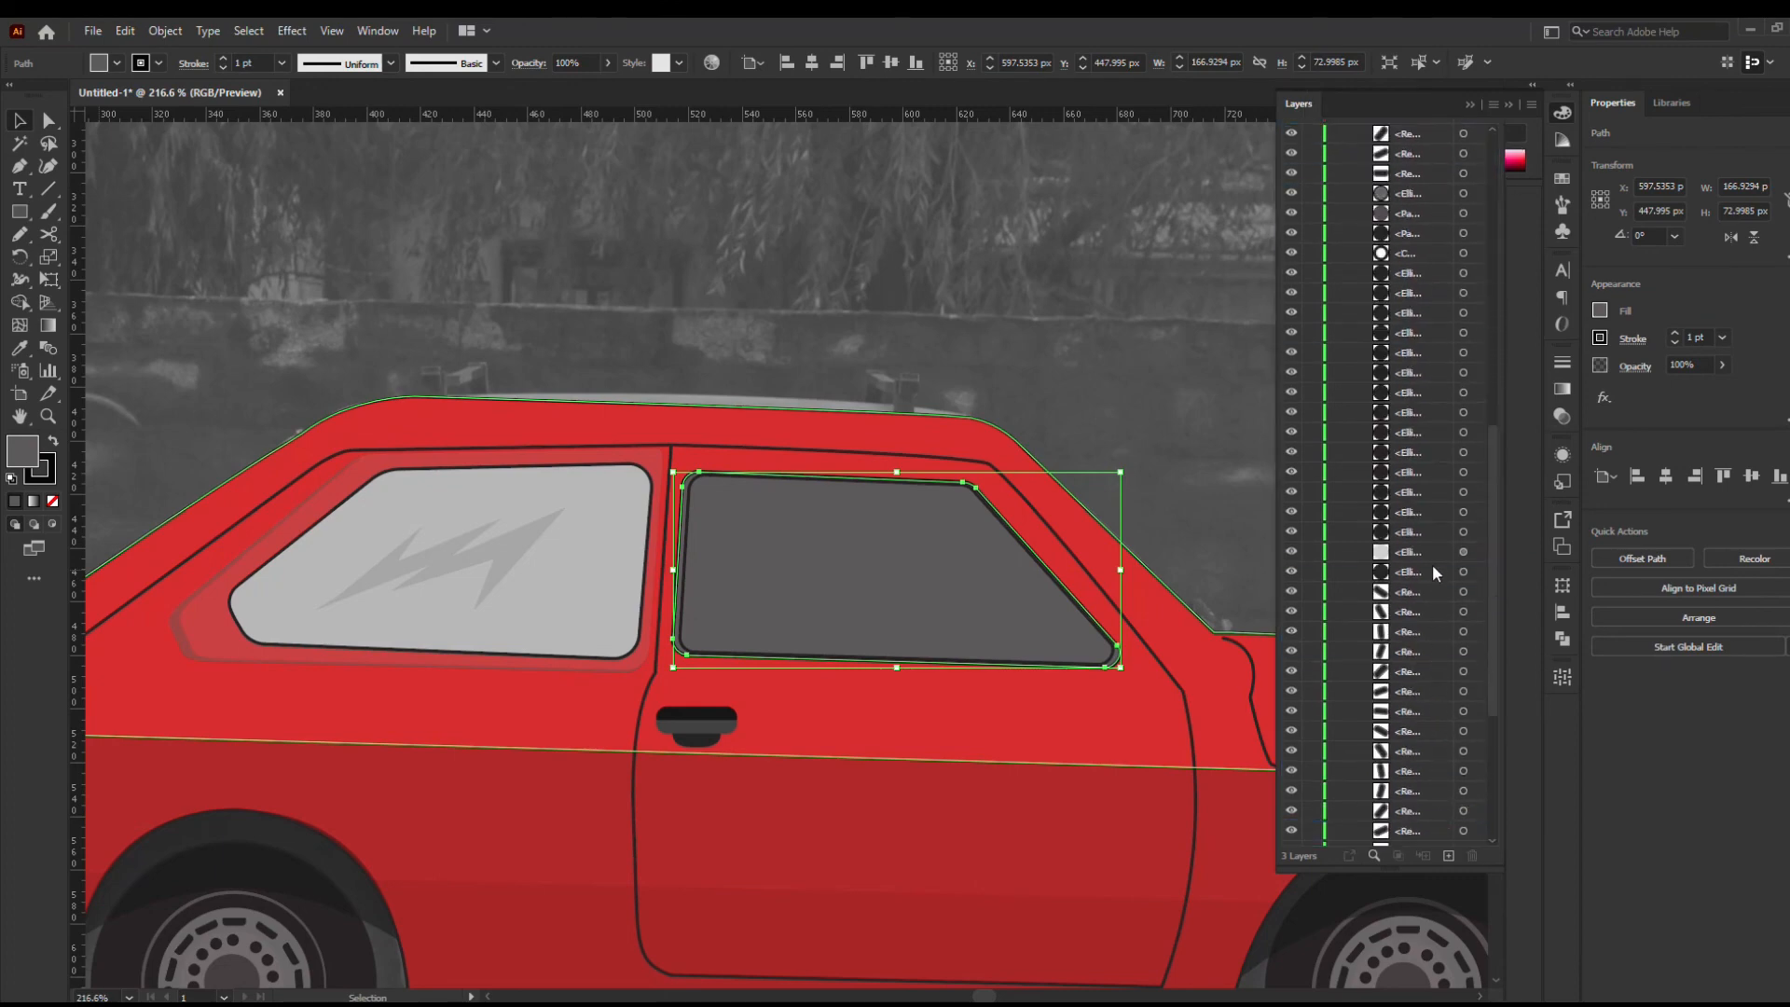
{"action": "left_click_drag", "start_coordinate": [1438, 334], "coordinate": [1423, 798]}
{"action": "scroll", "coordinate": [1434, 445], "scroll_direction": "down", "scroll_amount": 5}
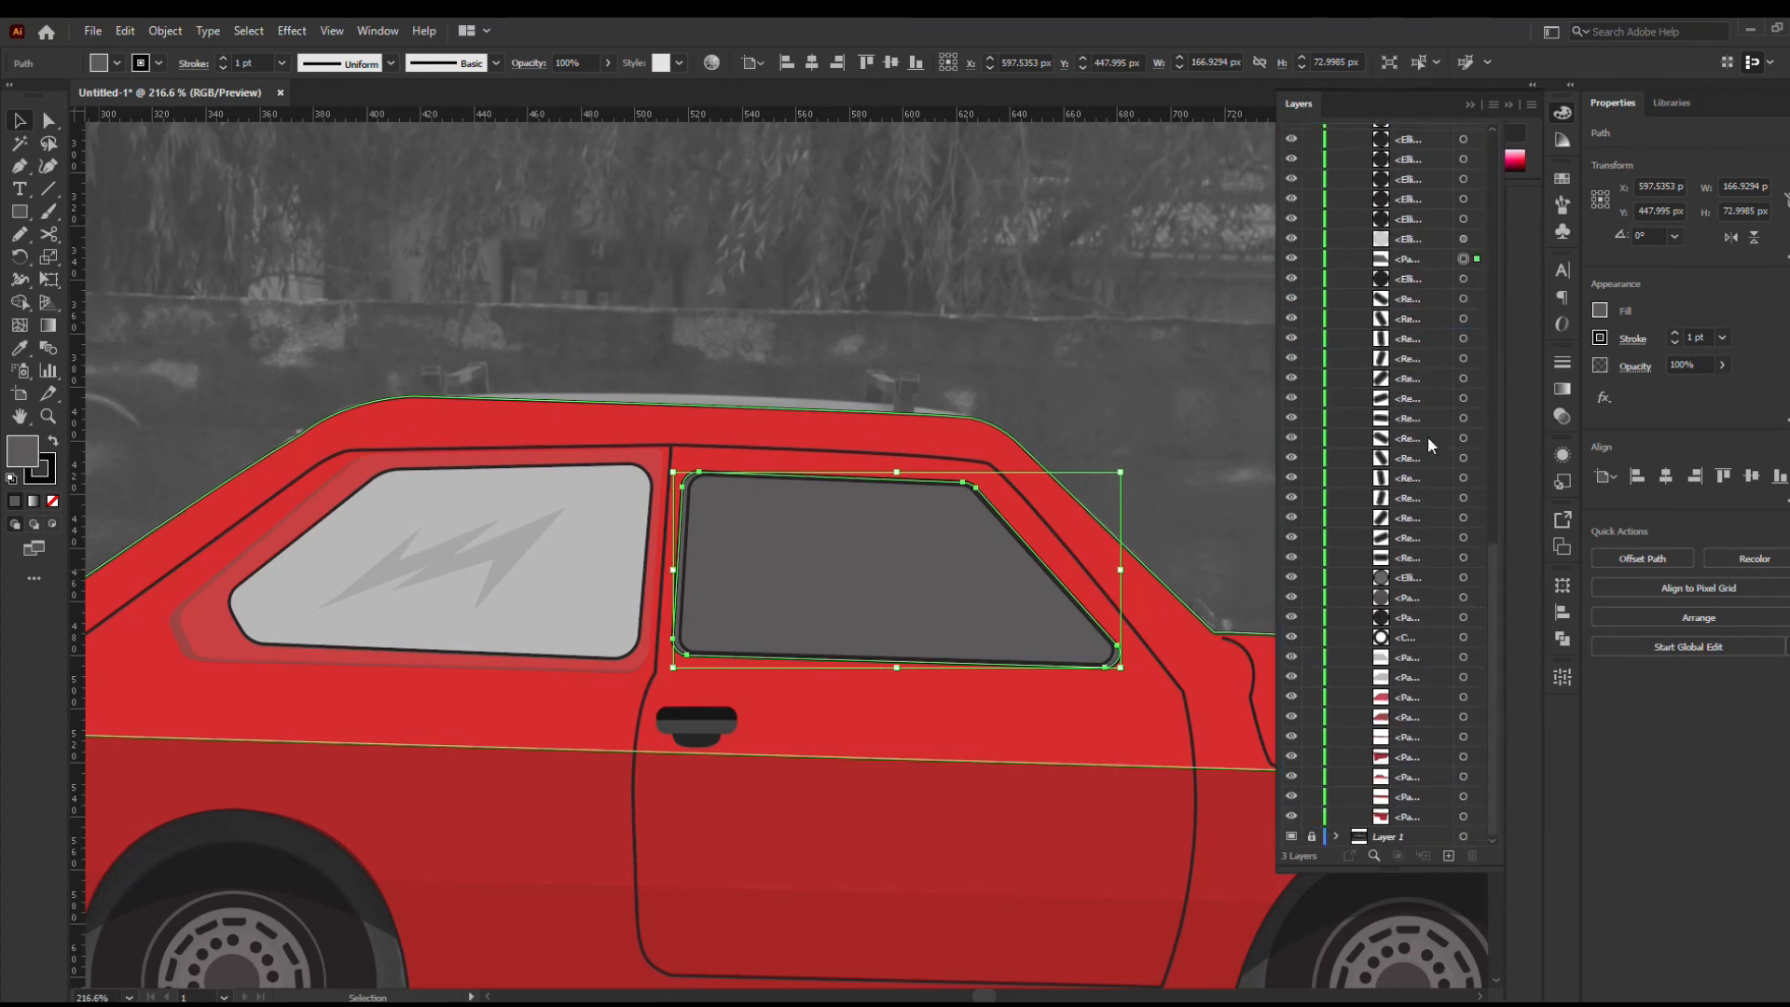
{"action": "left_click_drag", "start_coordinate": [1414, 270], "coordinate": [1415, 664]}
{"action": "left_click", "coordinate": [953, 367]}
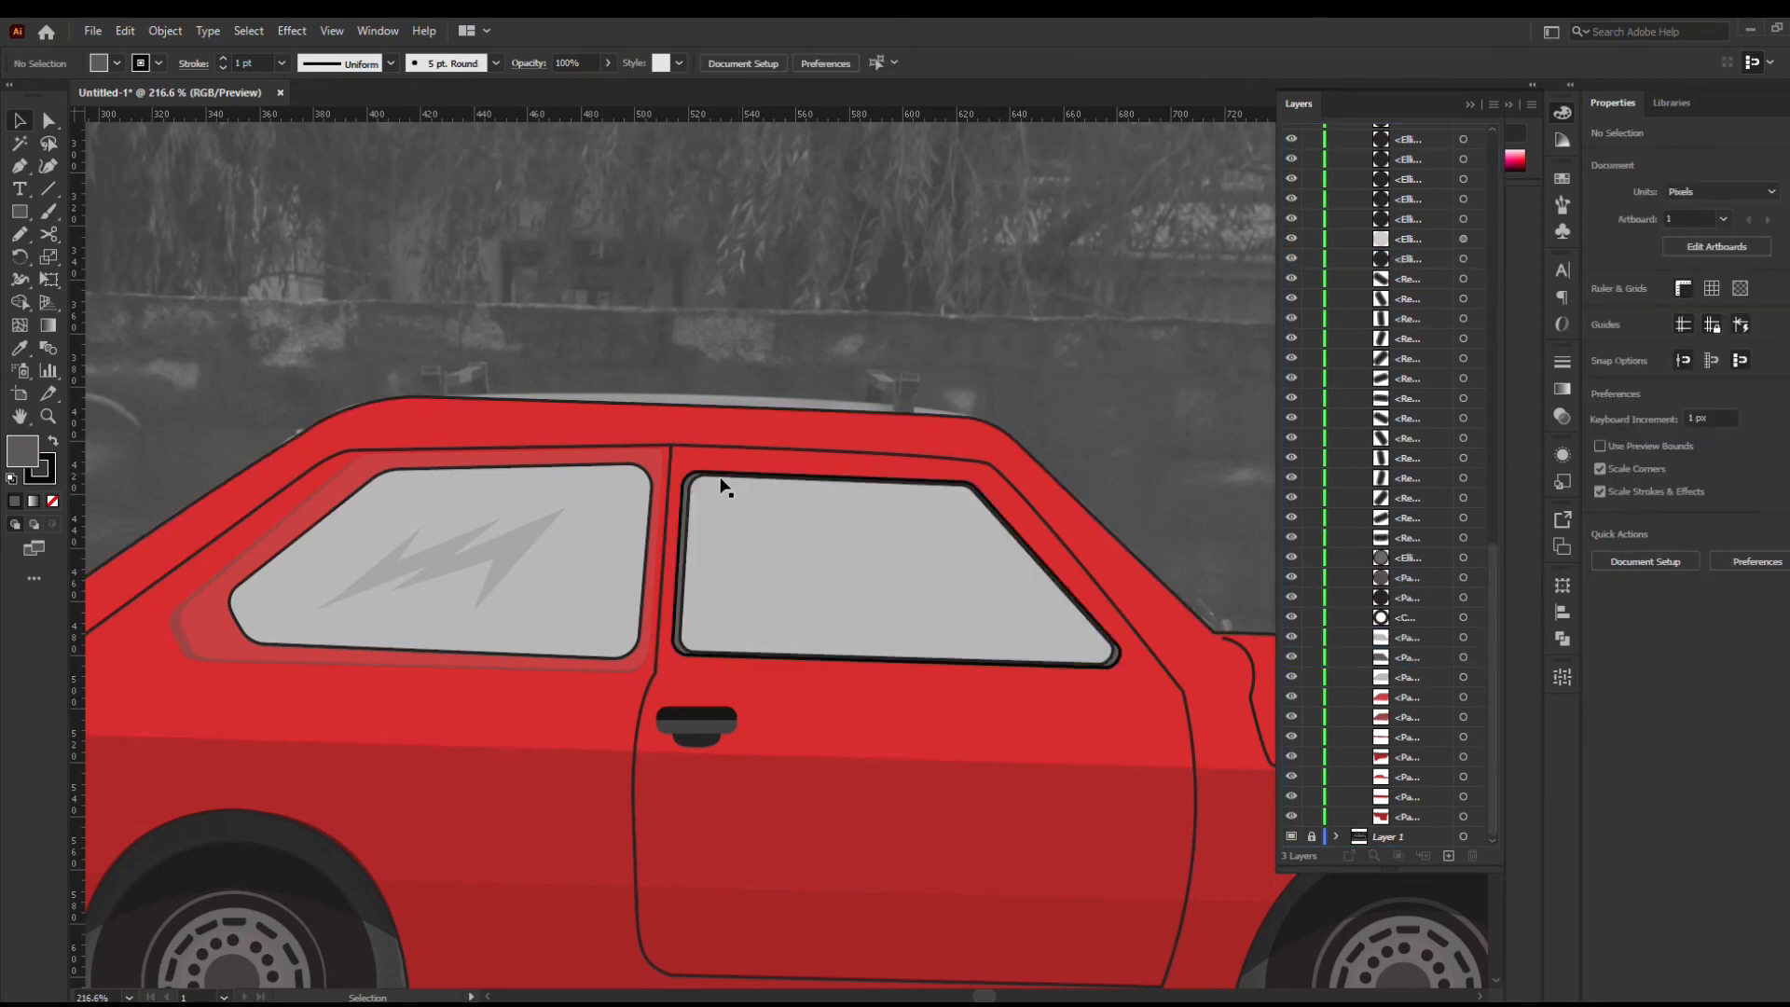
Match the front window frame's fill and stroke to the dull red rear window surround with the Eyedropper
{"action": "double_click", "coordinate": [28, 457]}
{"action": "left_click", "coordinate": [630, 443]}
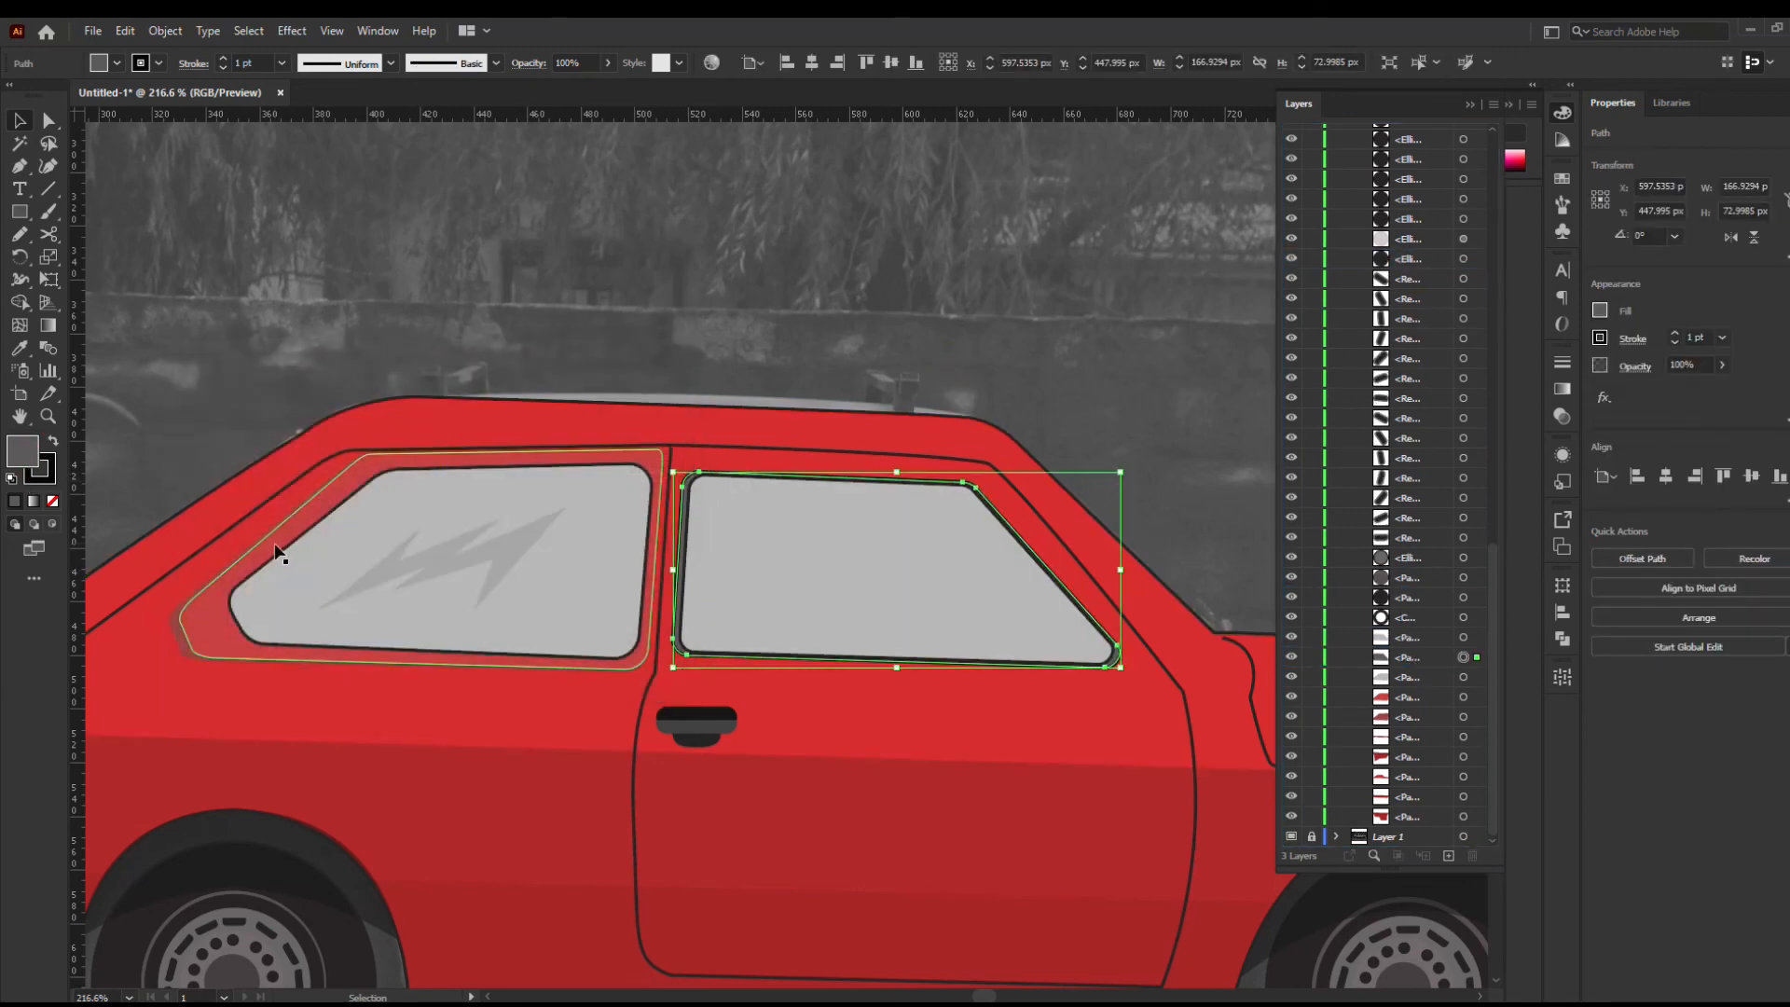
{"action": "key", "text": "i"}
{"action": "left_click", "coordinate": [204, 606]}
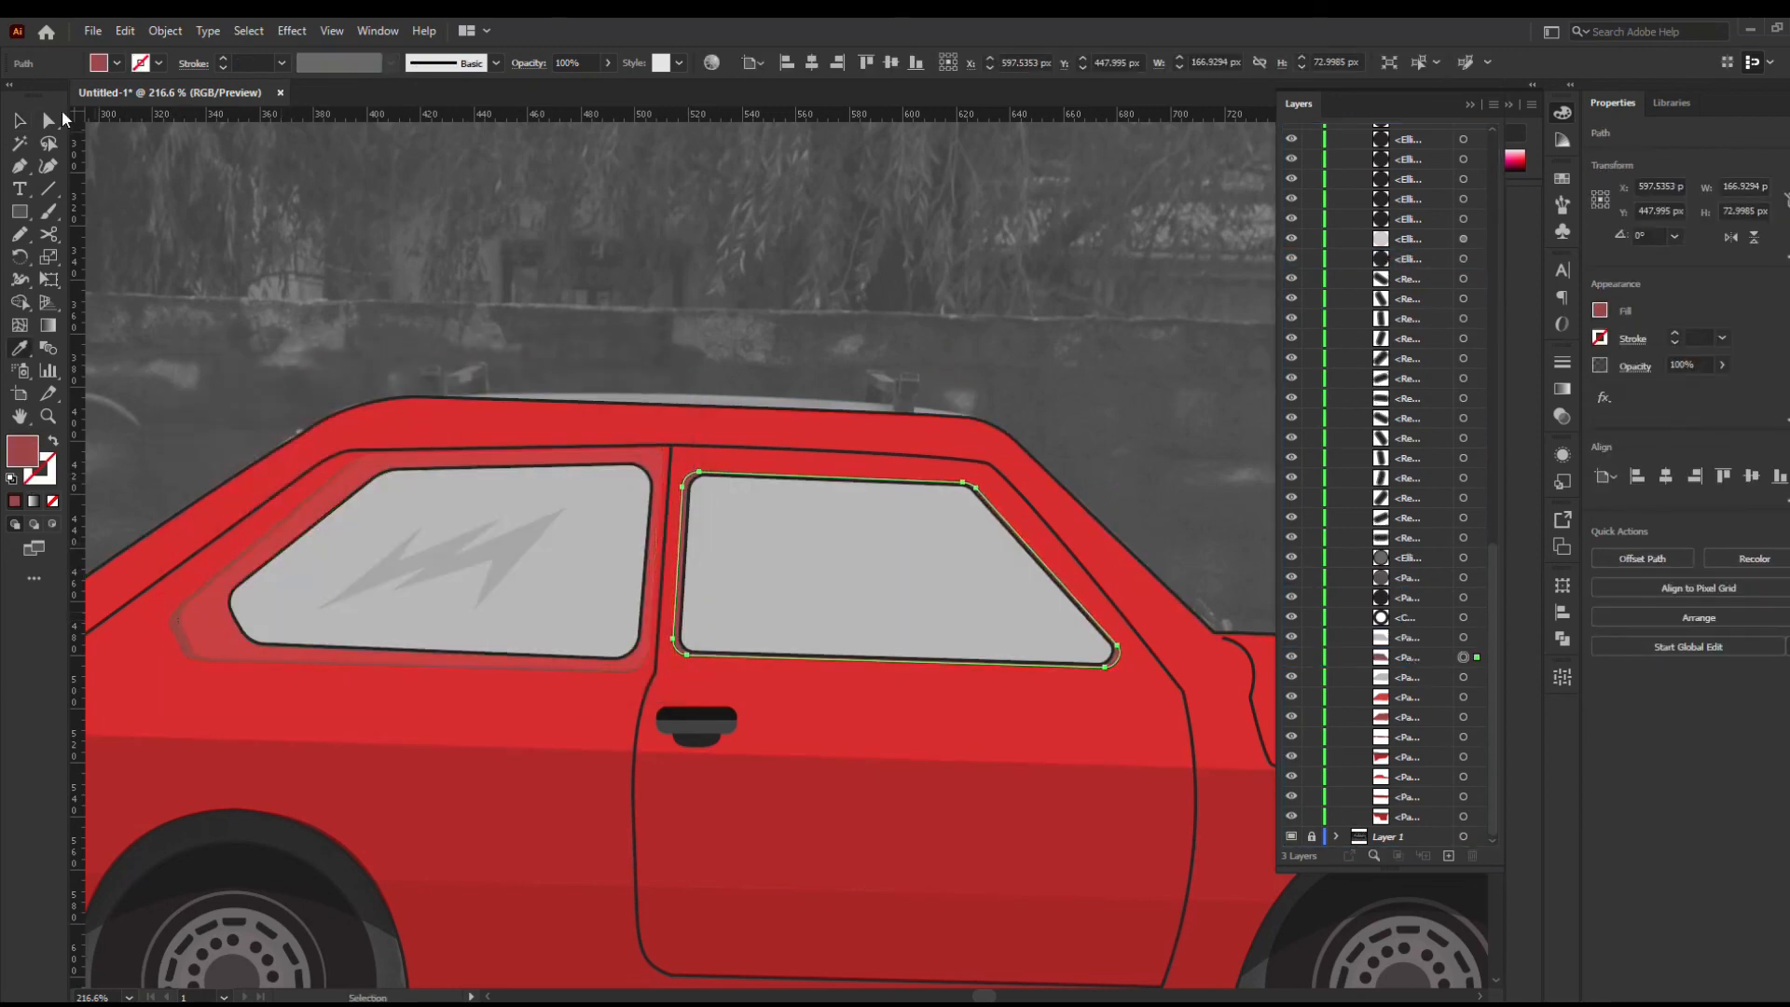
{"action": "key", "text": "v"}
{"action": "left_click", "coordinate": [597, 270]}
{"action": "key", "text": "z"}
{"action": "left_click_drag", "start_coordinate": [704, 296], "coordinate": [640, 342]}
{"action": "left_click_drag", "start_coordinate": [640, 344], "coordinate": [626, 390]}
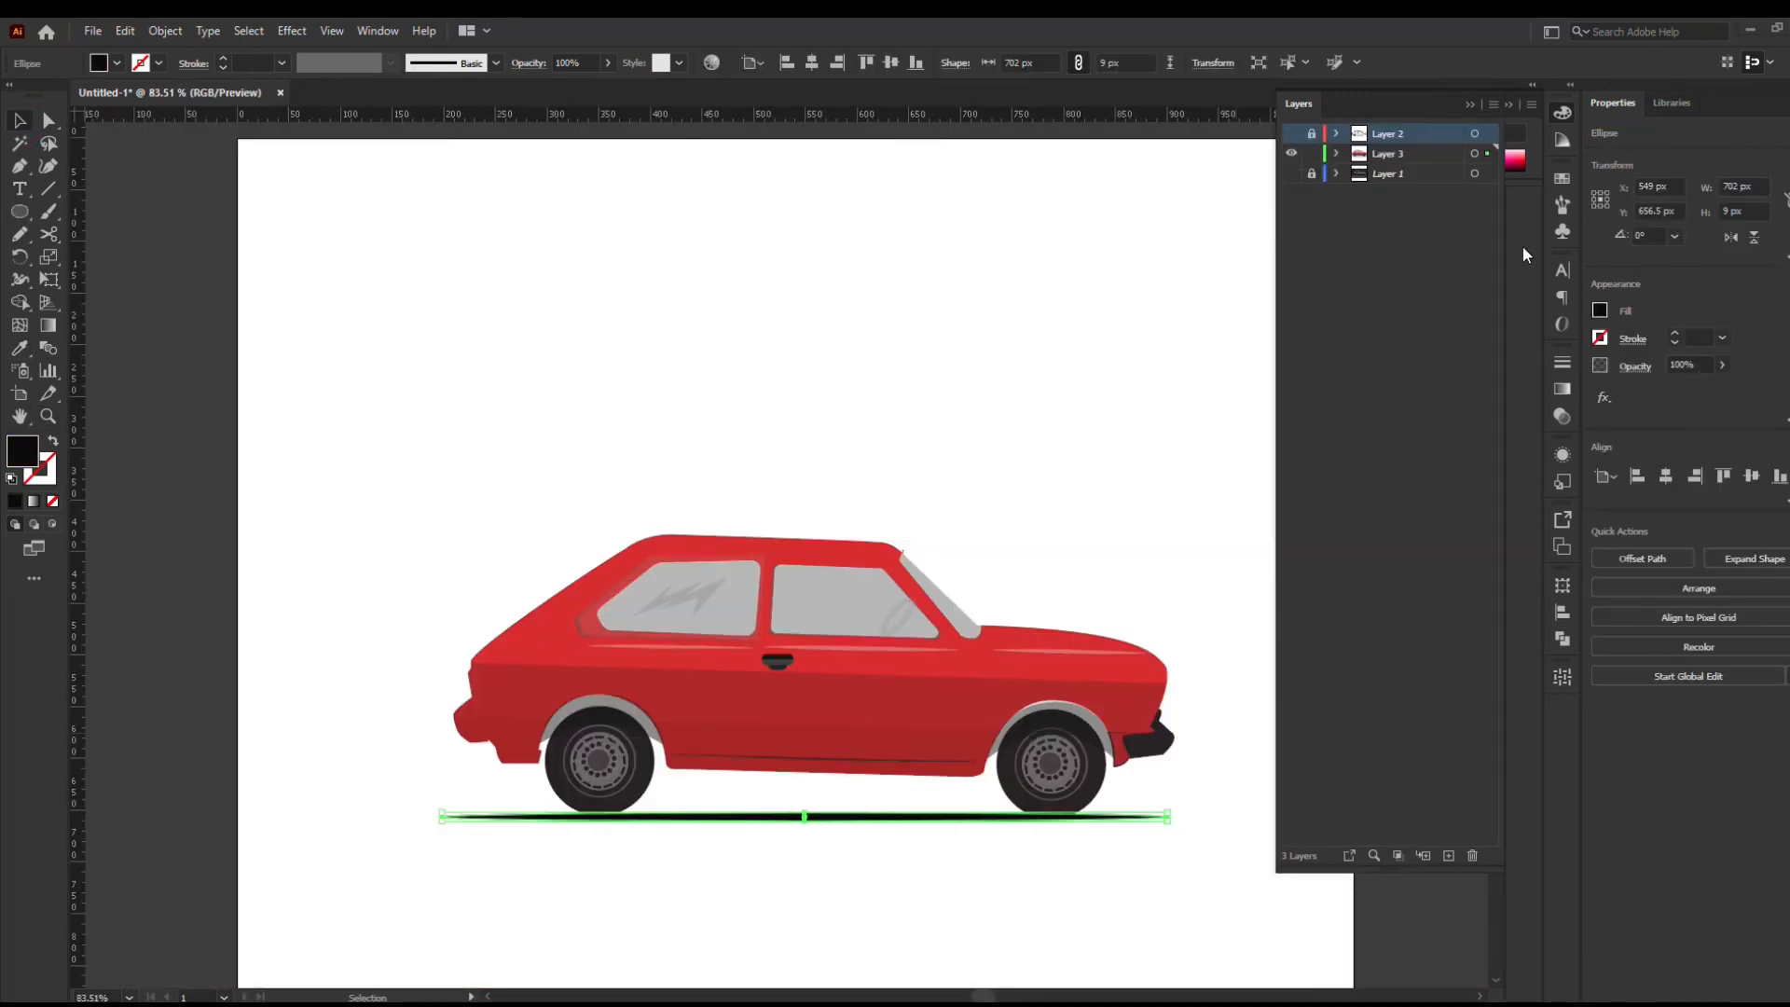
Raise the top anchor point of the gray front wheel arch slightly to meet the body's cutout
{"action": "left_click", "coordinate": [1563, 115]}
{"action": "key", "text": "z"}
{"action": "left_click_drag", "start_coordinate": [730, 731], "coordinate": [903, 750]}
{"action": "key", "text": "v"}
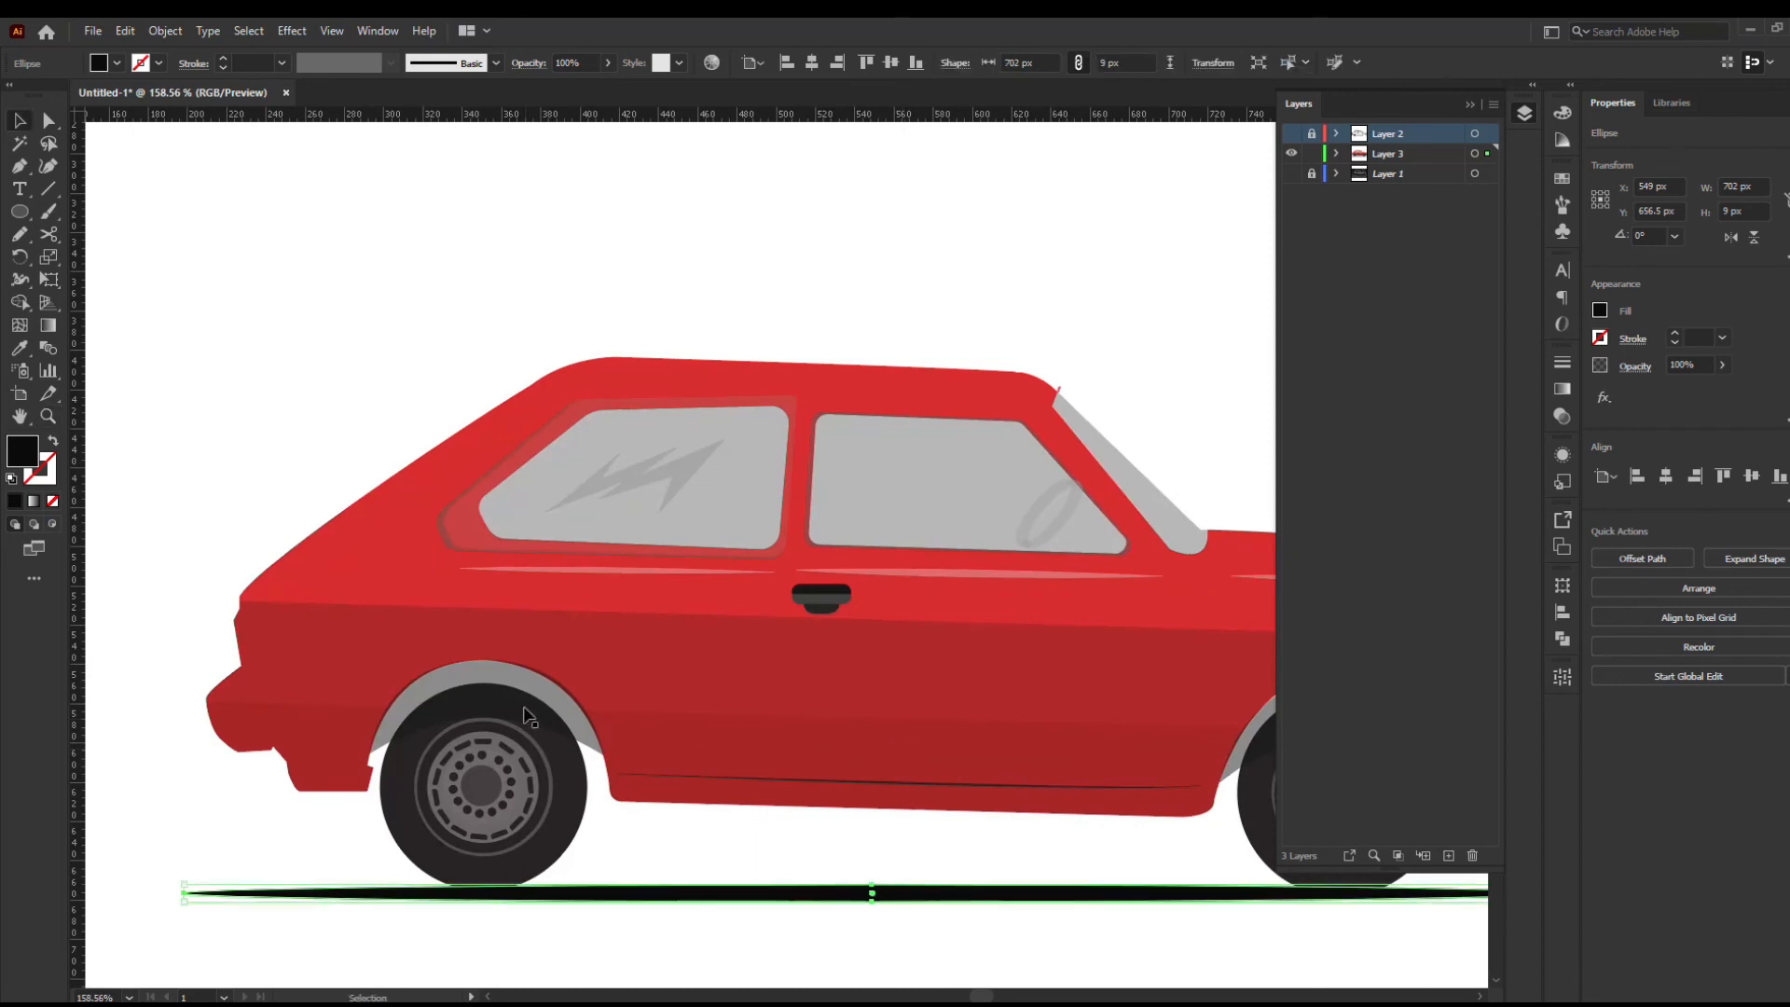
{"action": "left_click", "coordinate": [524, 712]}
{"action": "left_click", "coordinate": [1532, 113]}
{"action": "left_click", "coordinate": [1407, 694], "text": "shift"}
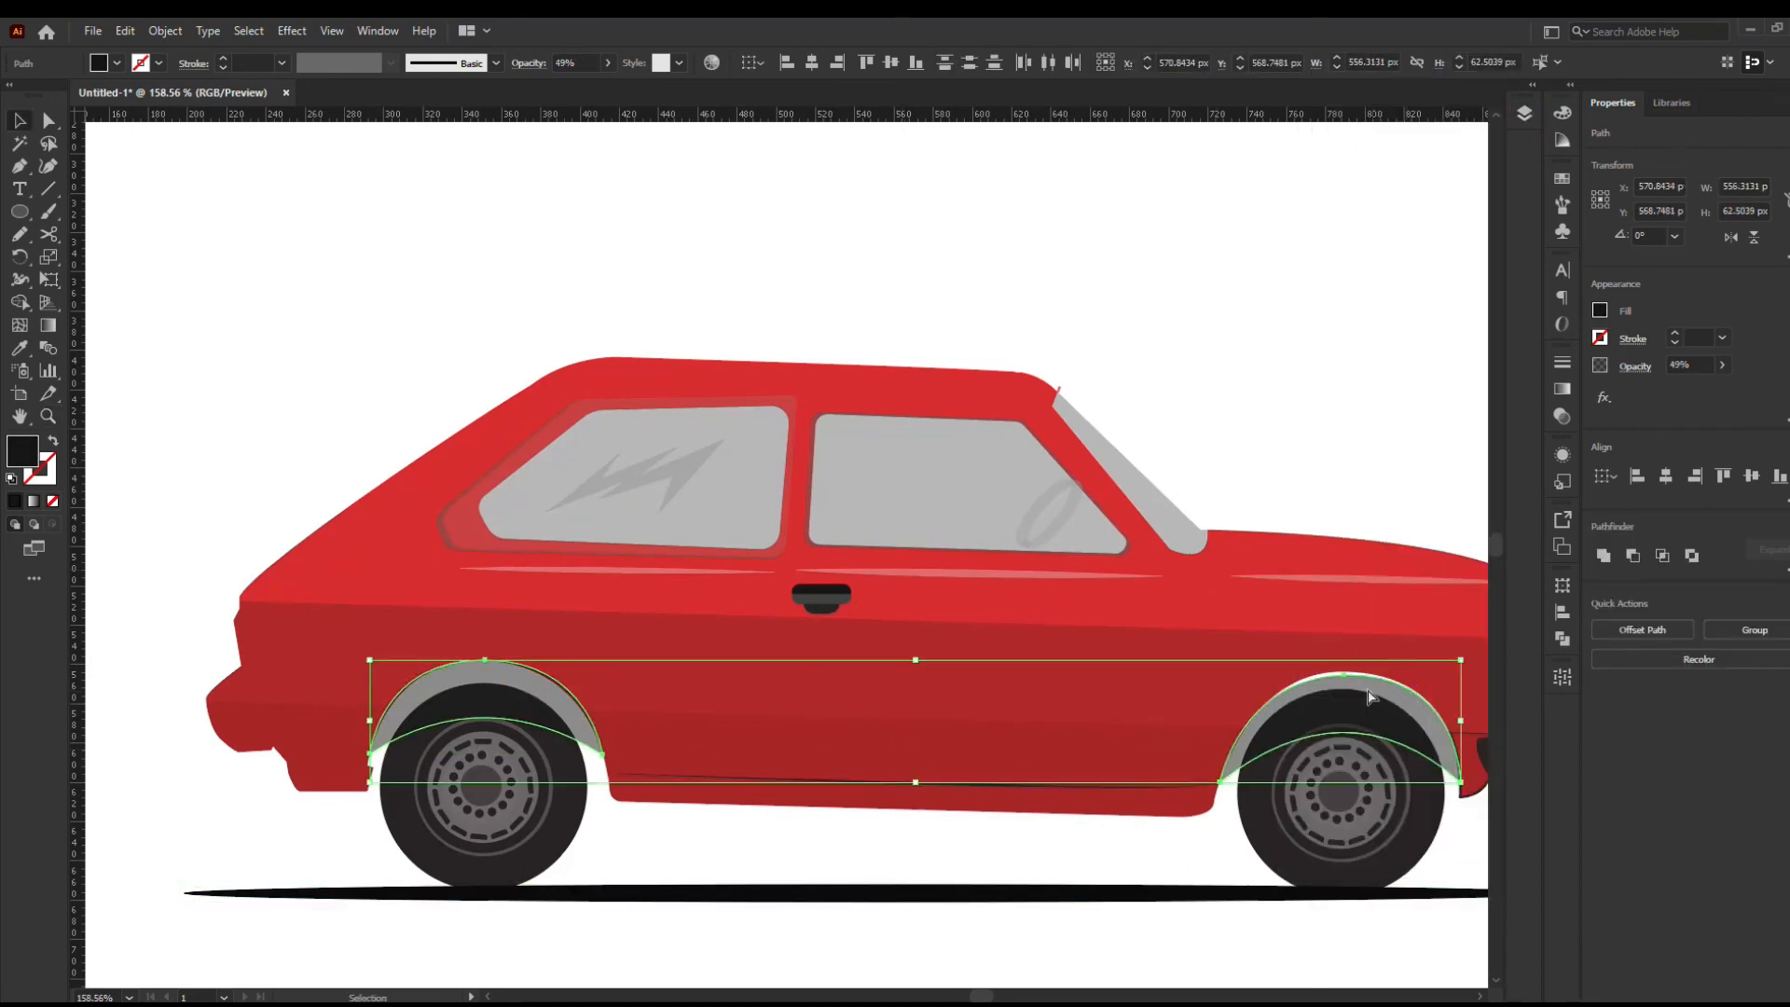
{"action": "key", "text": "a"}
{"action": "left_click_drag", "start_coordinate": [1345, 675], "coordinate": [1345, 670]}
{"action": "left_click", "coordinate": [1175, 891]}
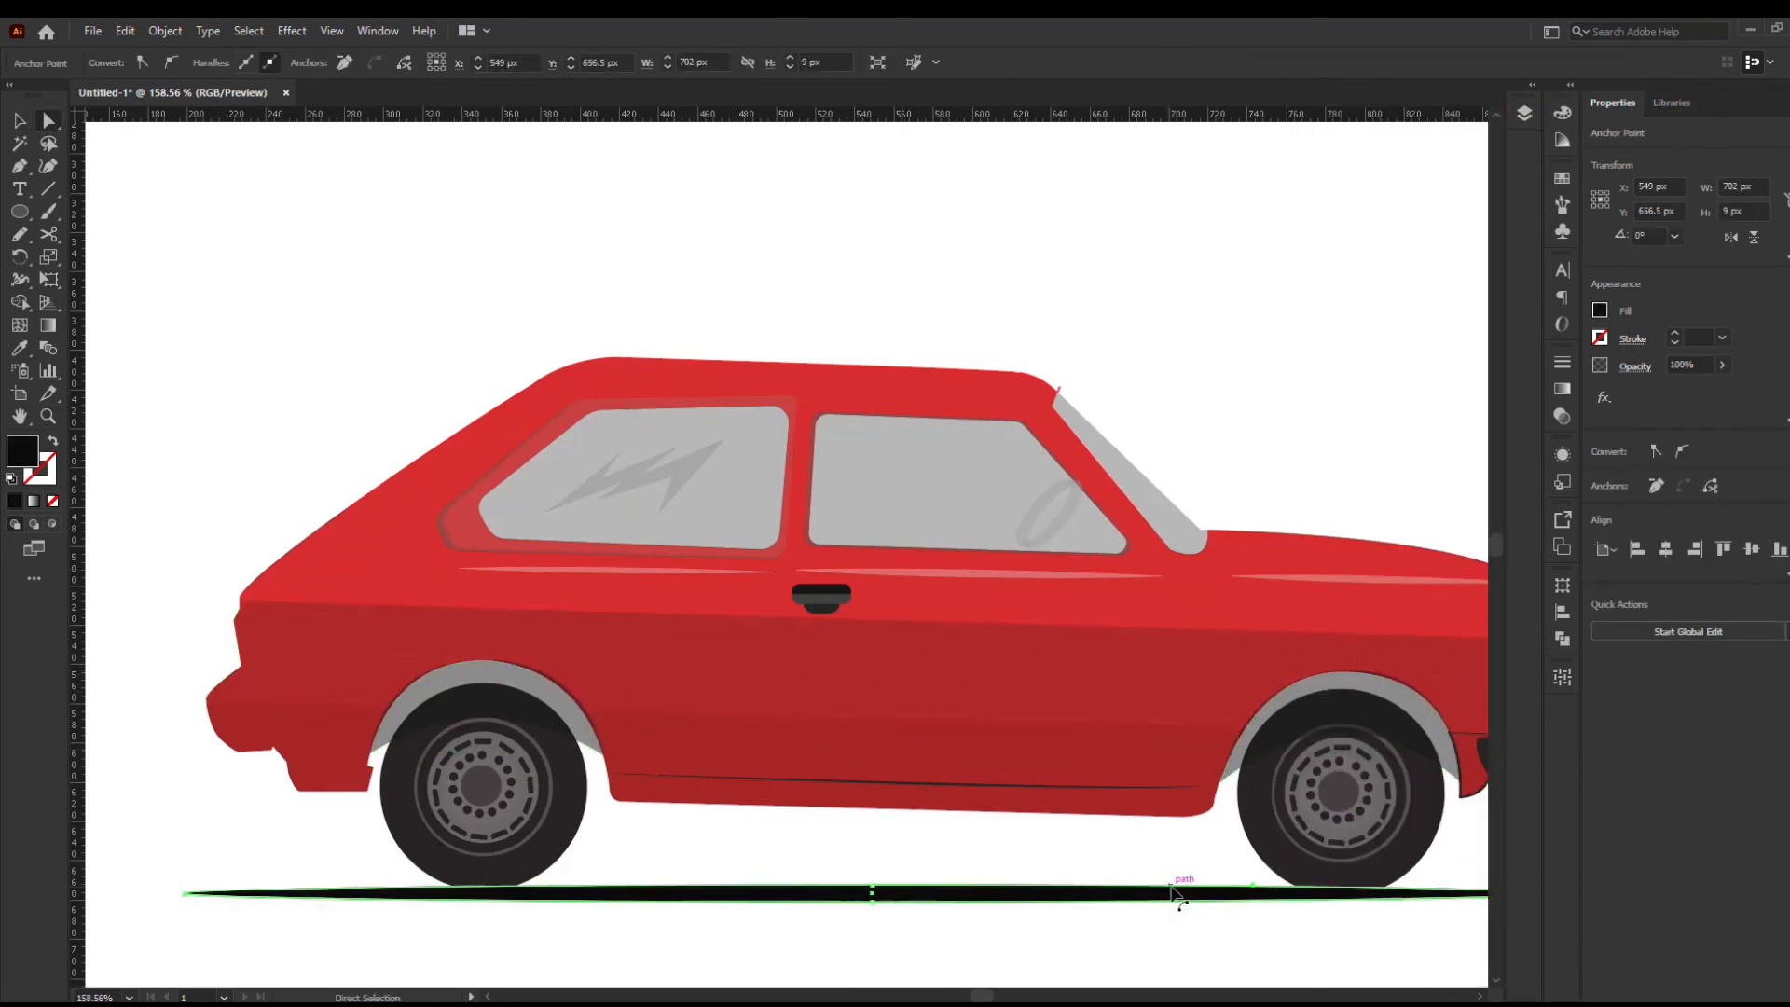
Select both gray wheel arch shapes and send them backward to the bottom of Layer 3, behind the wheels and body
{"action": "left_click", "coordinate": [1396, 696]}
{"action": "left_click", "coordinate": [541, 687], "text": "shift"}
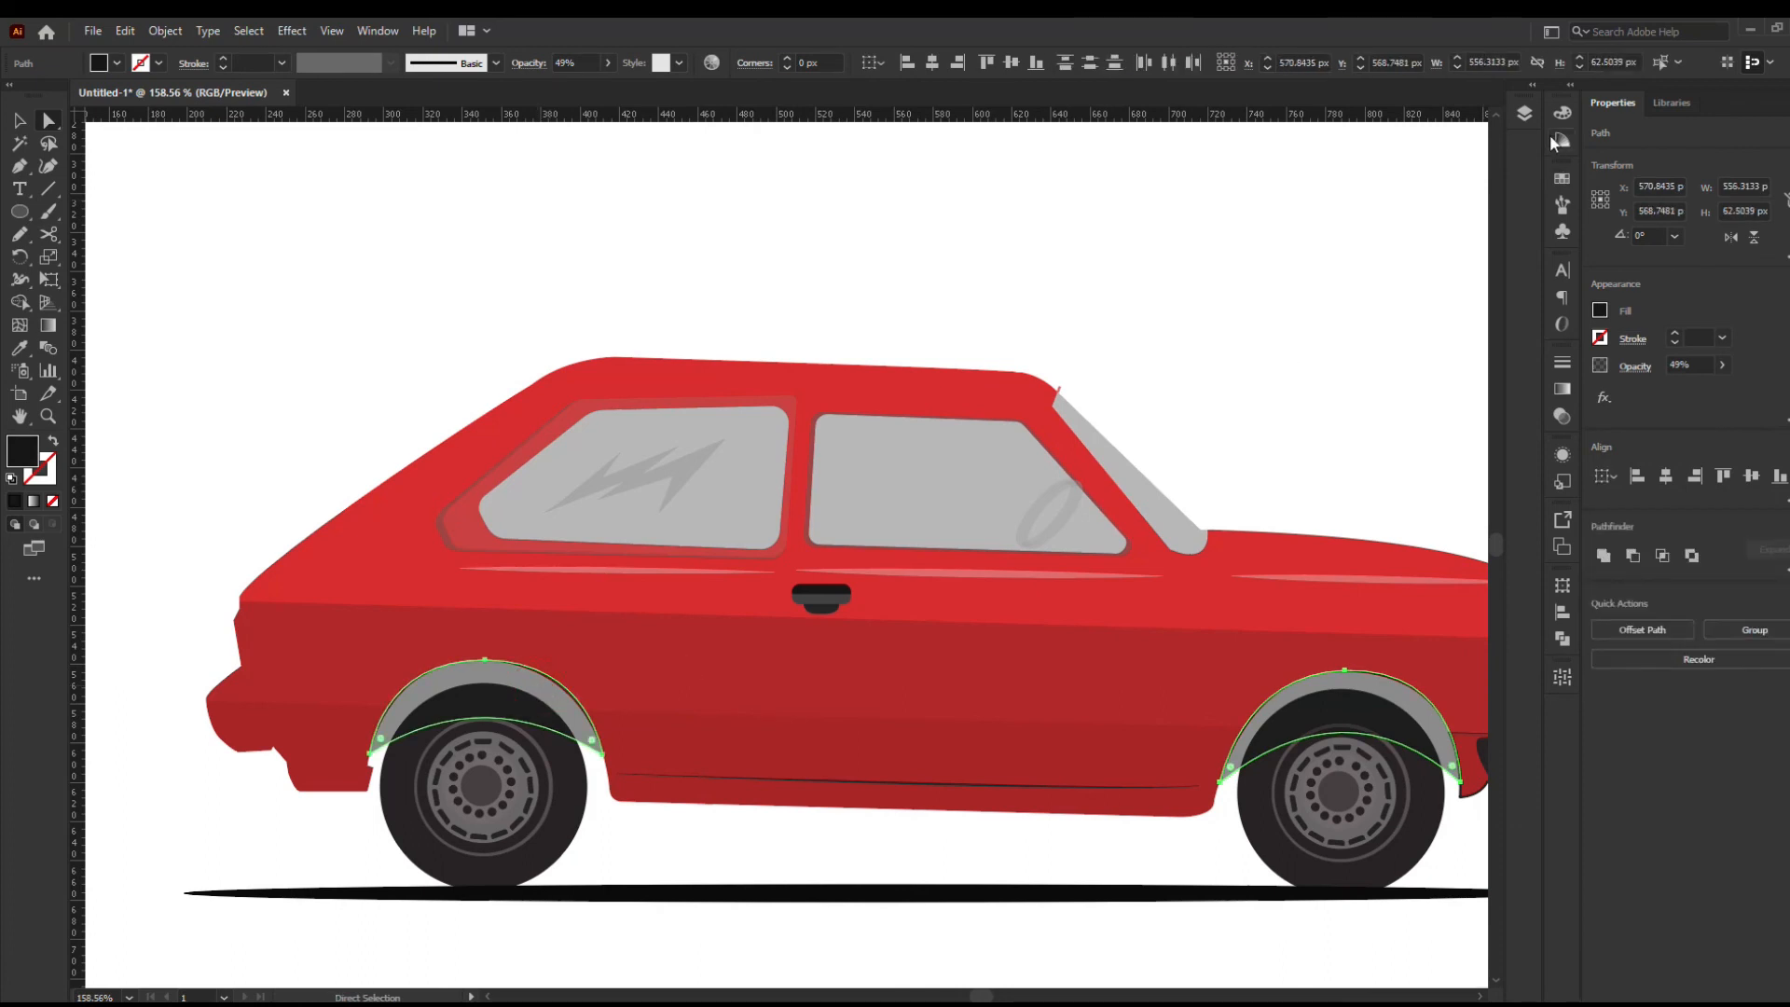
{"action": "left_click", "coordinate": [1525, 114]}
{"action": "left_click", "coordinate": [1338, 155]}
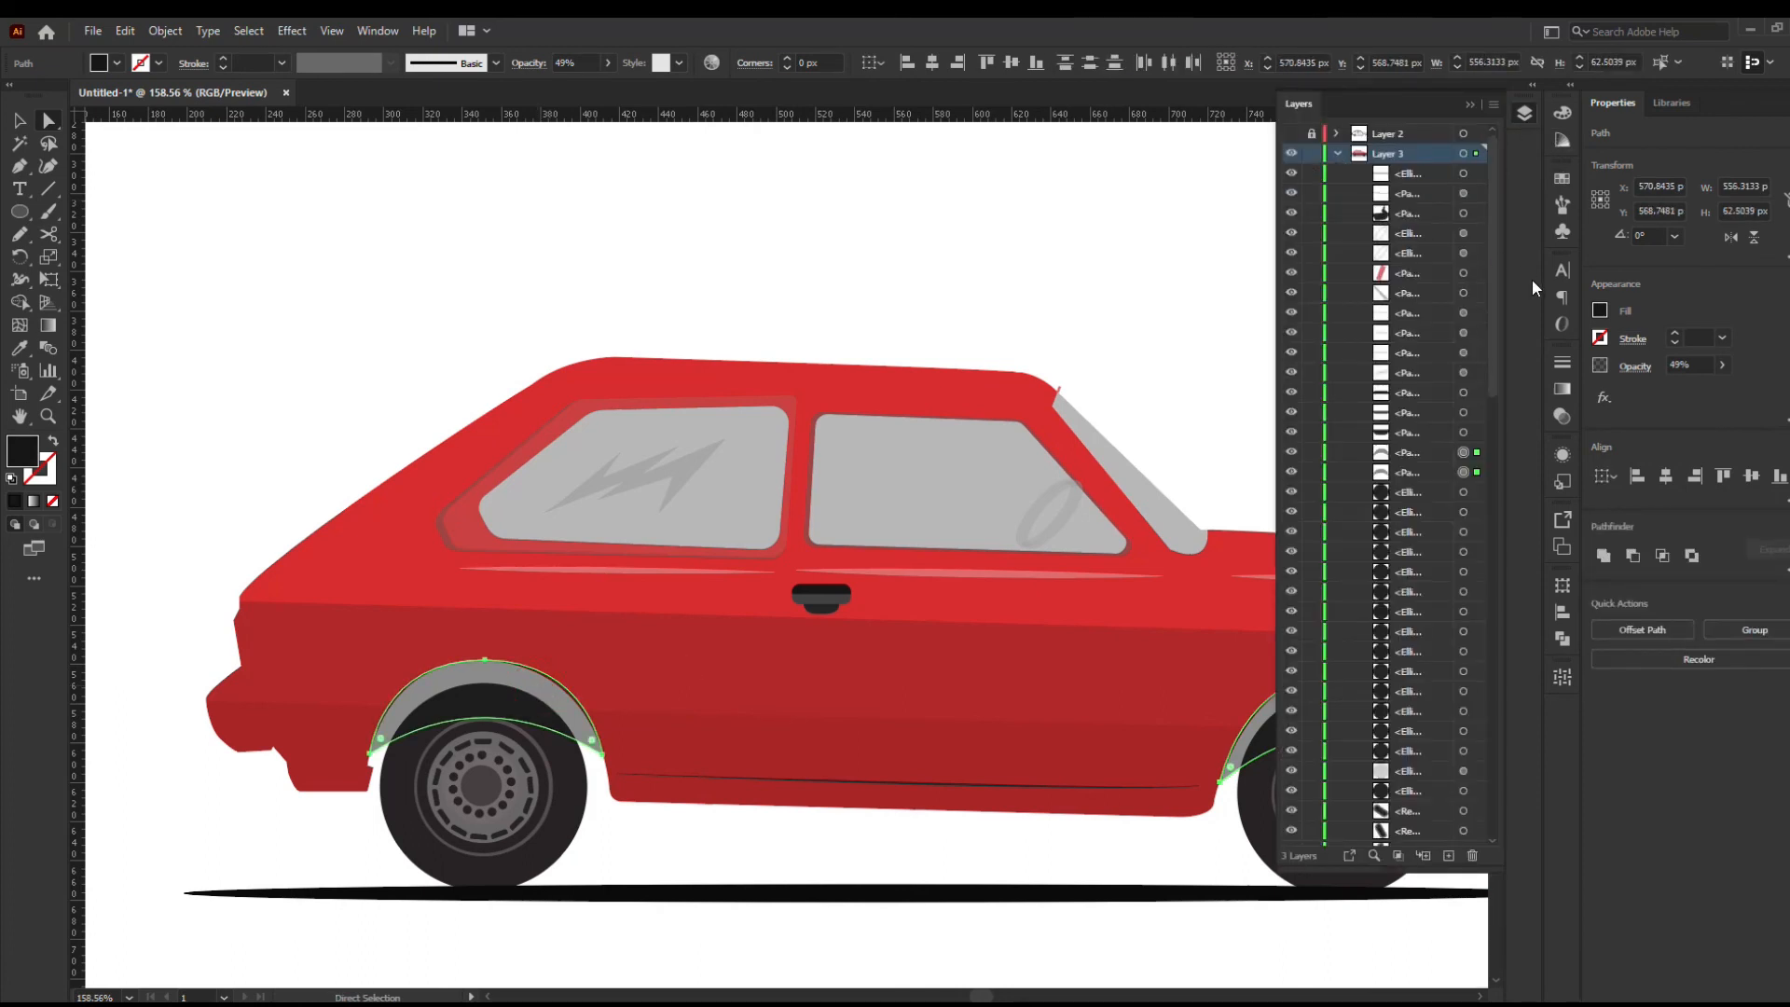
{"action": "left_click", "coordinate": [1431, 455]}
{"action": "left_click", "coordinate": [1432, 471], "text": "shift"}
{"action": "left_click_drag", "start_coordinate": [1495, 368], "coordinate": [1502, 410]}
{"action": "key", "text": "ctrl+bracketleft"}
{"action": "key", "text": "ctrl+bracketleft"}
{"action": "key", "text": "ctrl+bracketleft"}
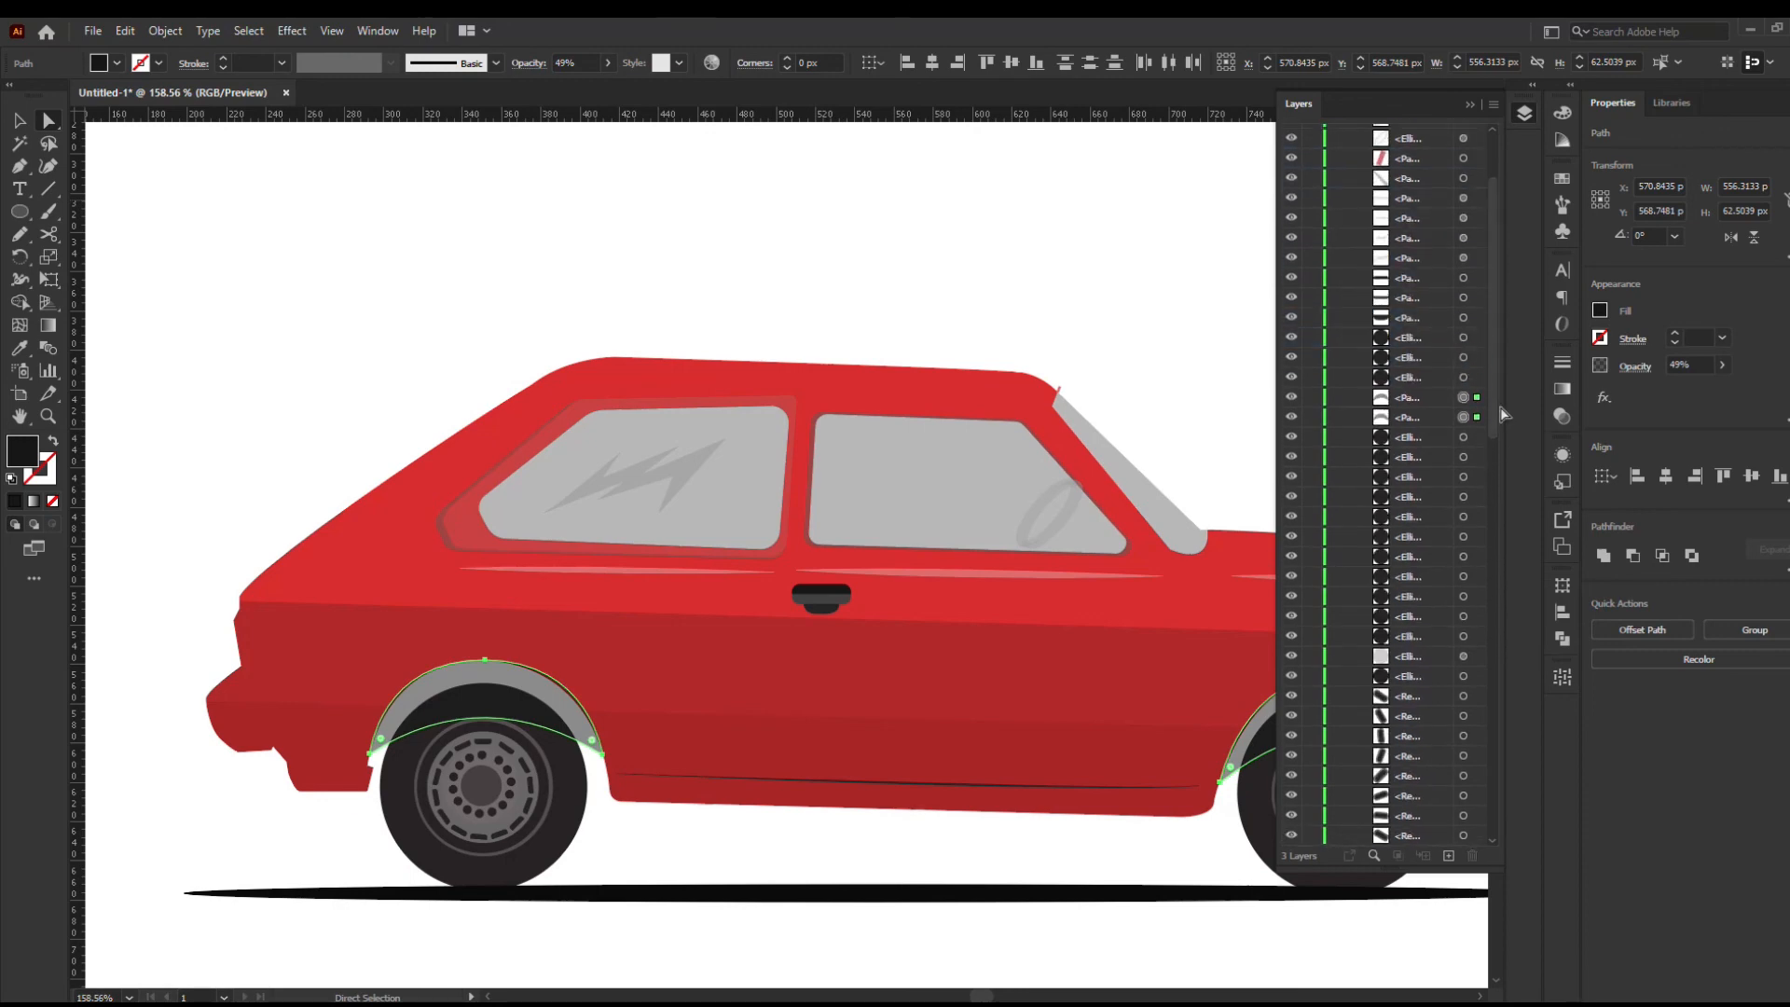
{"action": "key", "text": "ctrl+bracketleft"}
{"action": "key", "text": "ctrl+bracketleft"}
{"action": "key", "text": "ctrl+bracketleft"}
{"action": "key", "text": "ctrl+bracketleft"}
{"action": "key", "text": "ctrl+bracketleft"}
{"action": "key", "text": "ctrl+bracketleft"}
{"action": "key", "text": "ctrl+bracketleft"}
{"action": "key", "text": "ctrl+bracketleft"}
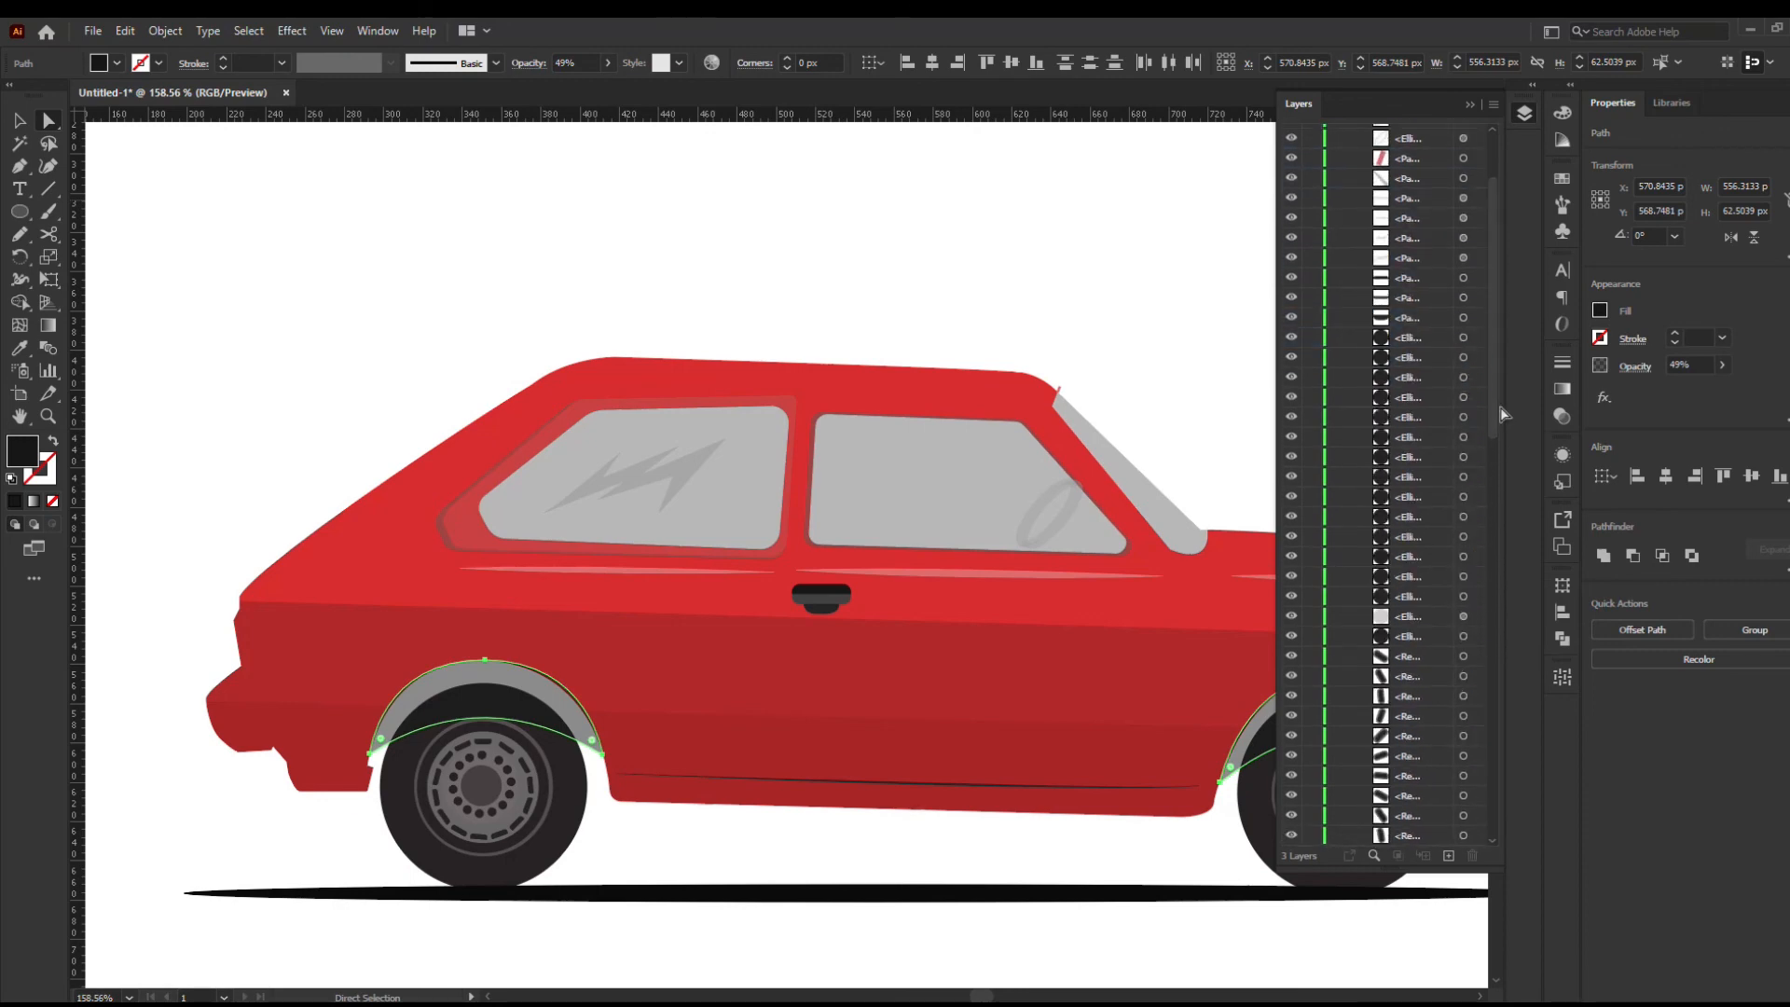
{"action": "left_click_drag", "start_coordinate": [1501, 406], "coordinate": [1502, 813]}
{"action": "key", "text": "ctrl+bracketleft"}
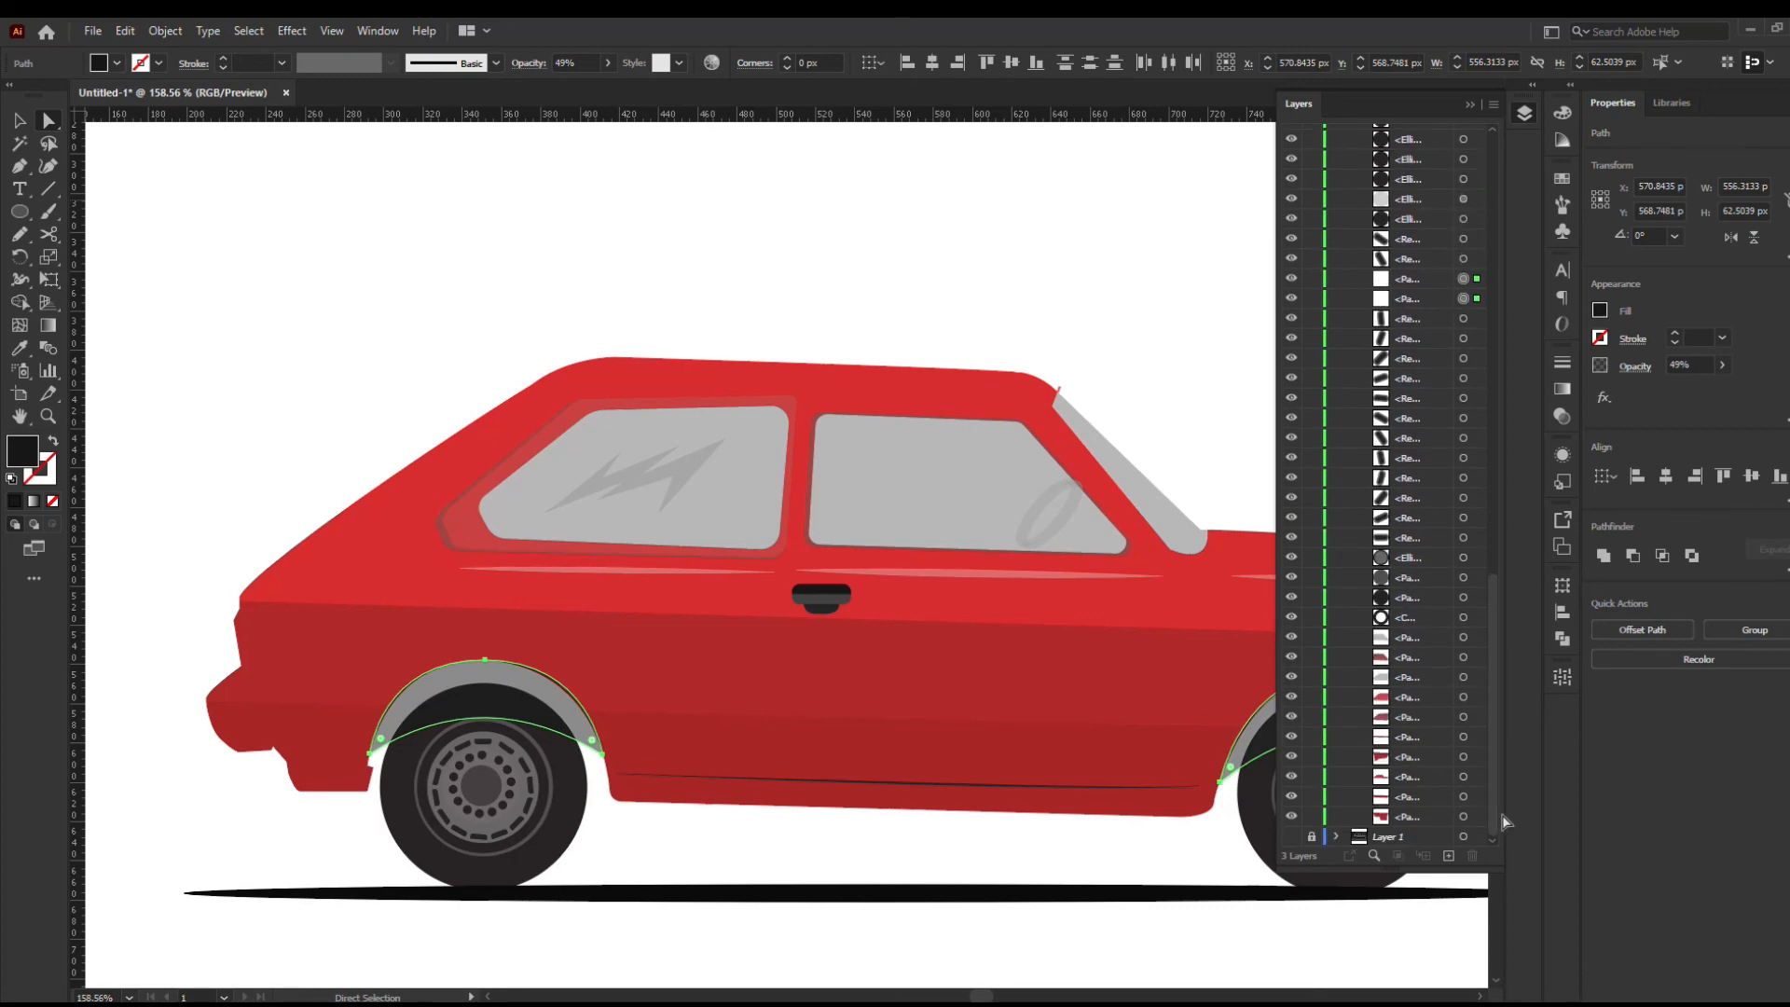
{"action": "key", "text": "ctrl+bracketleft"}
{"action": "key", "text": "ctrl+bracketleft"}
{"action": "key", "text": "ctrl+bracketleft"}
{"action": "key", "text": "ctrl+bracketleft"}
{"action": "key", "text": "ctrl+bracketleft"}
{"action": "key", "text": "ctrl+bracketleft"}
{"action": "key", "text": "ctrl+bracketleft"}
{"action": "key", "text": "ctrl+bracketleft"}
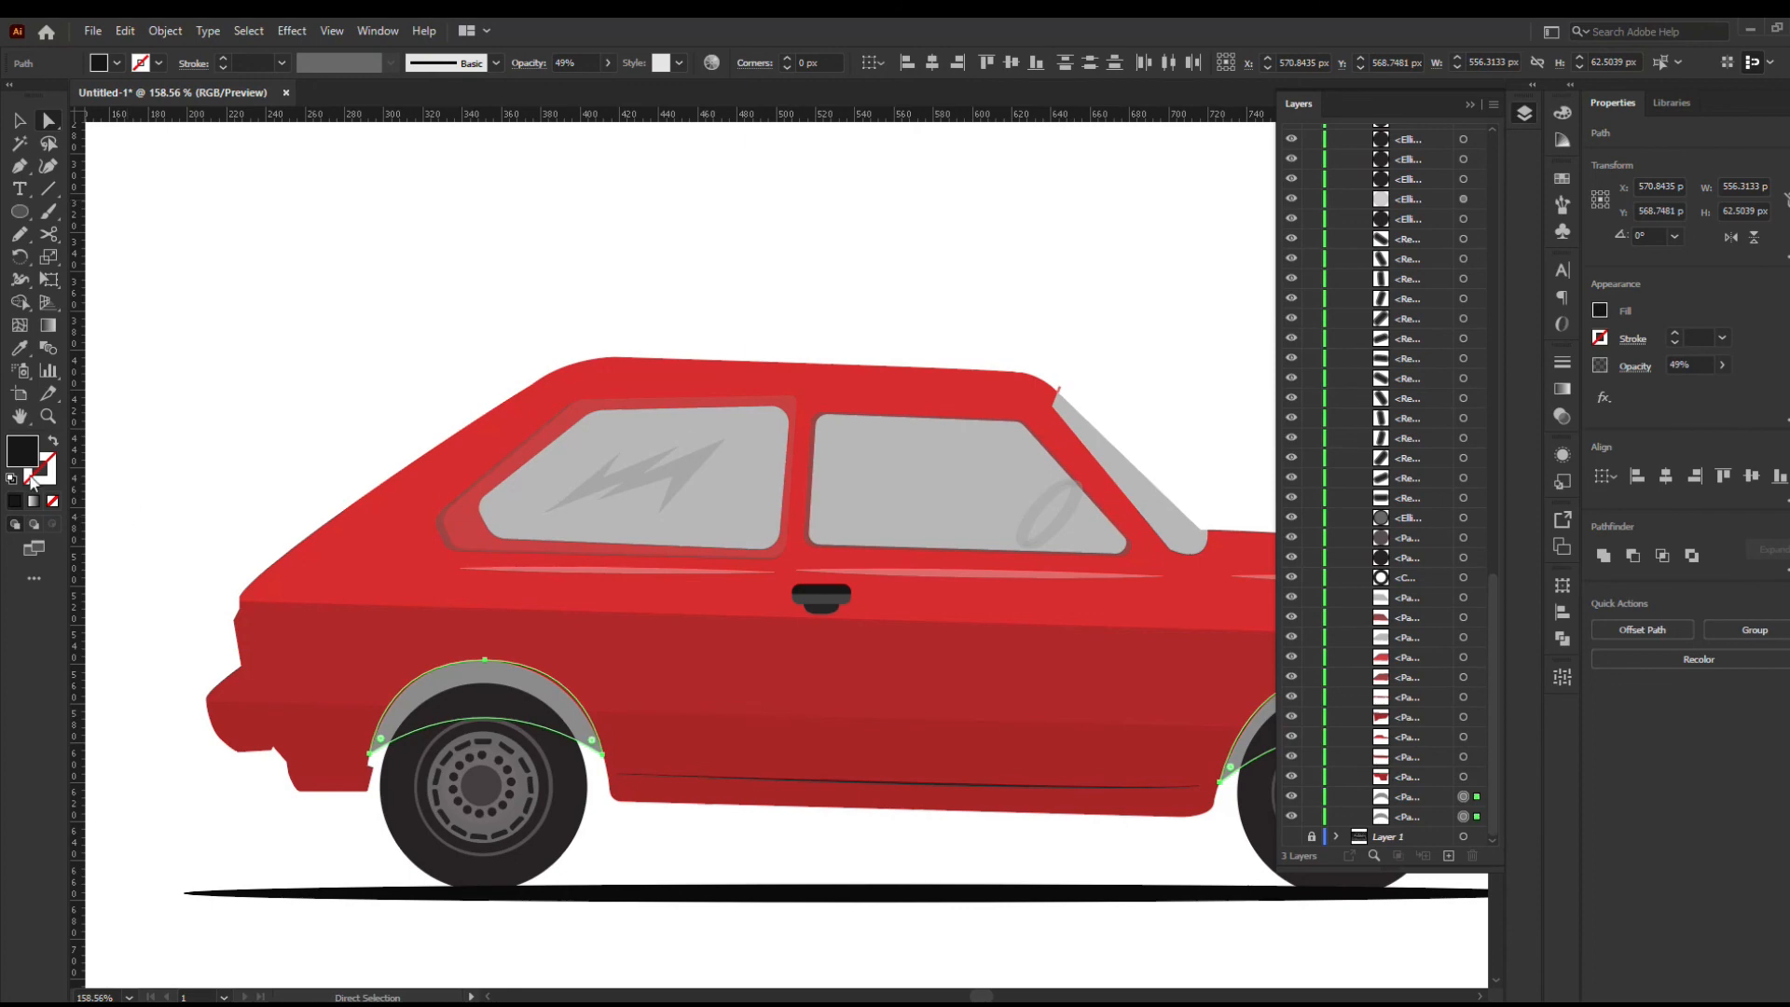
Raise the opacity of both wheel arch shapes to 100% and deselect them
{"action": "left_click_drag", "start_coordinate": [595, 84], "coordinate": [608, 86]}
{"action": "left_click", "coordinate": [363, 215]}
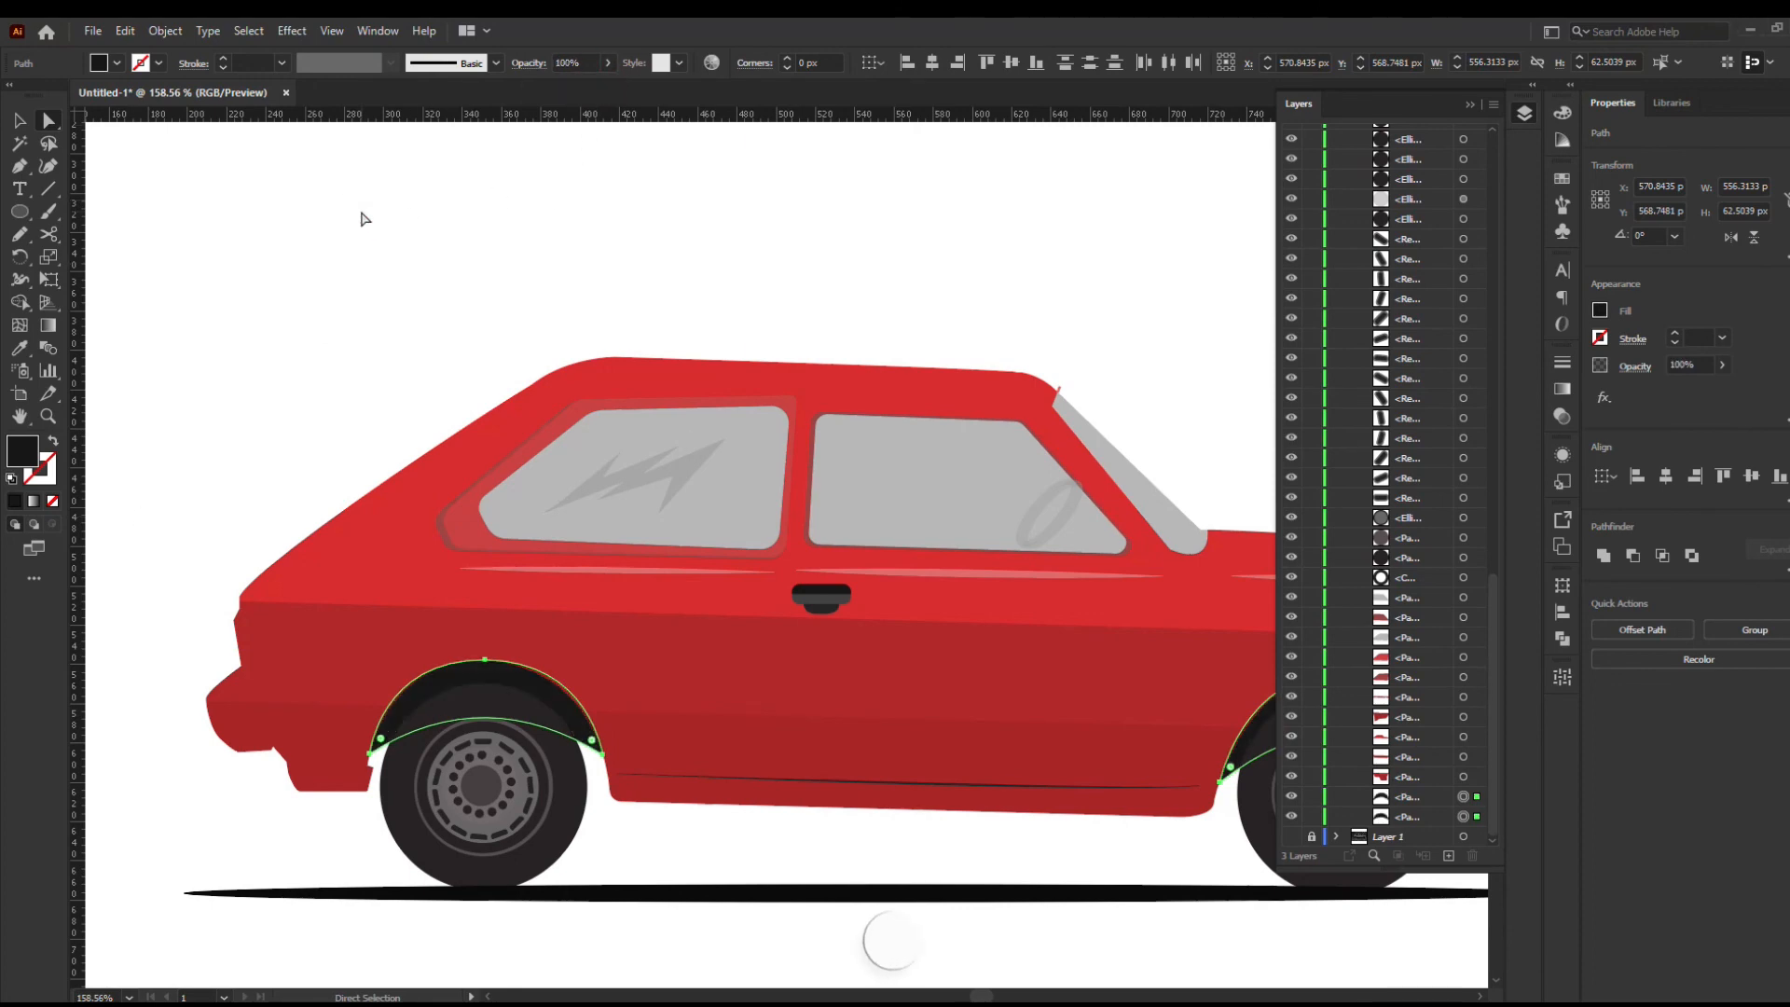
{"action": "left_click", "coordinate": [363, 216]}
{"action": "key", "text": "z"}
{"action": "left_click_drag", "start_coordinate": [688, 251], "coordinate": [403, 260]}
{"action": "left_click_drag", "start_coordinate": [813, 247], "coordinate": [919, 368]}
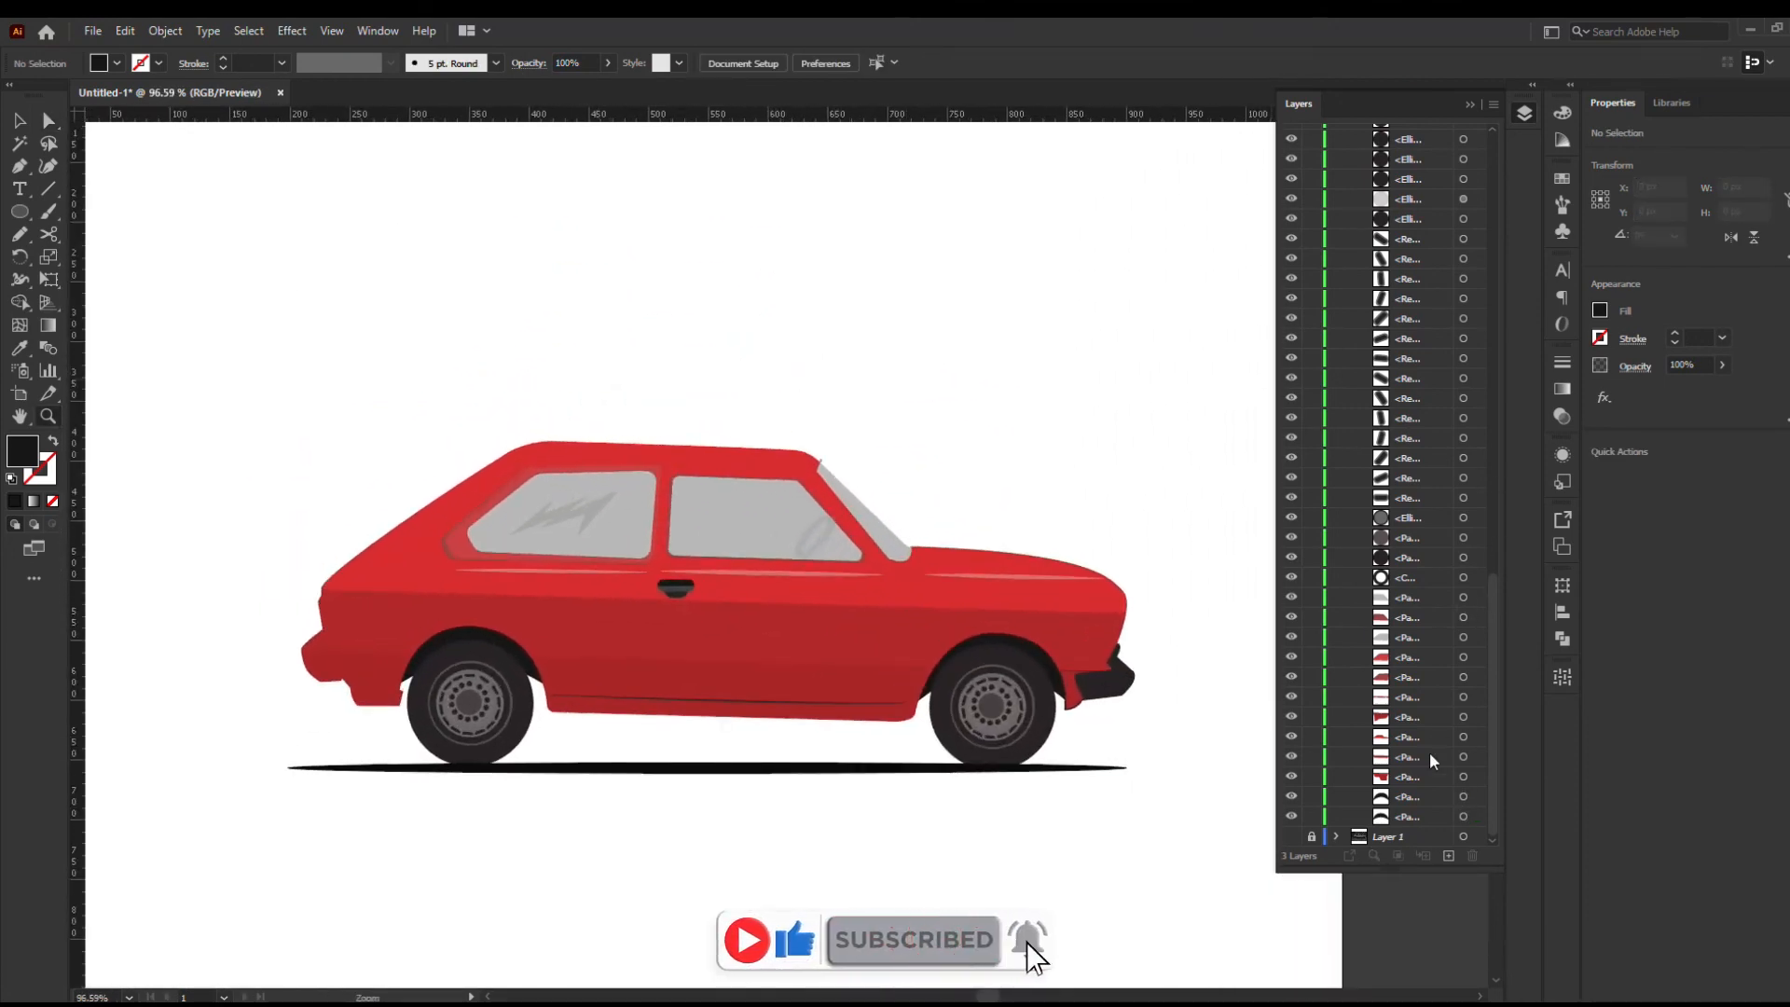
{"action": "key", "text": "a"}
{"action": "scroll", "coordinate": [1494, 300], "scroll_direction": "up", "scroll_amount": 10}
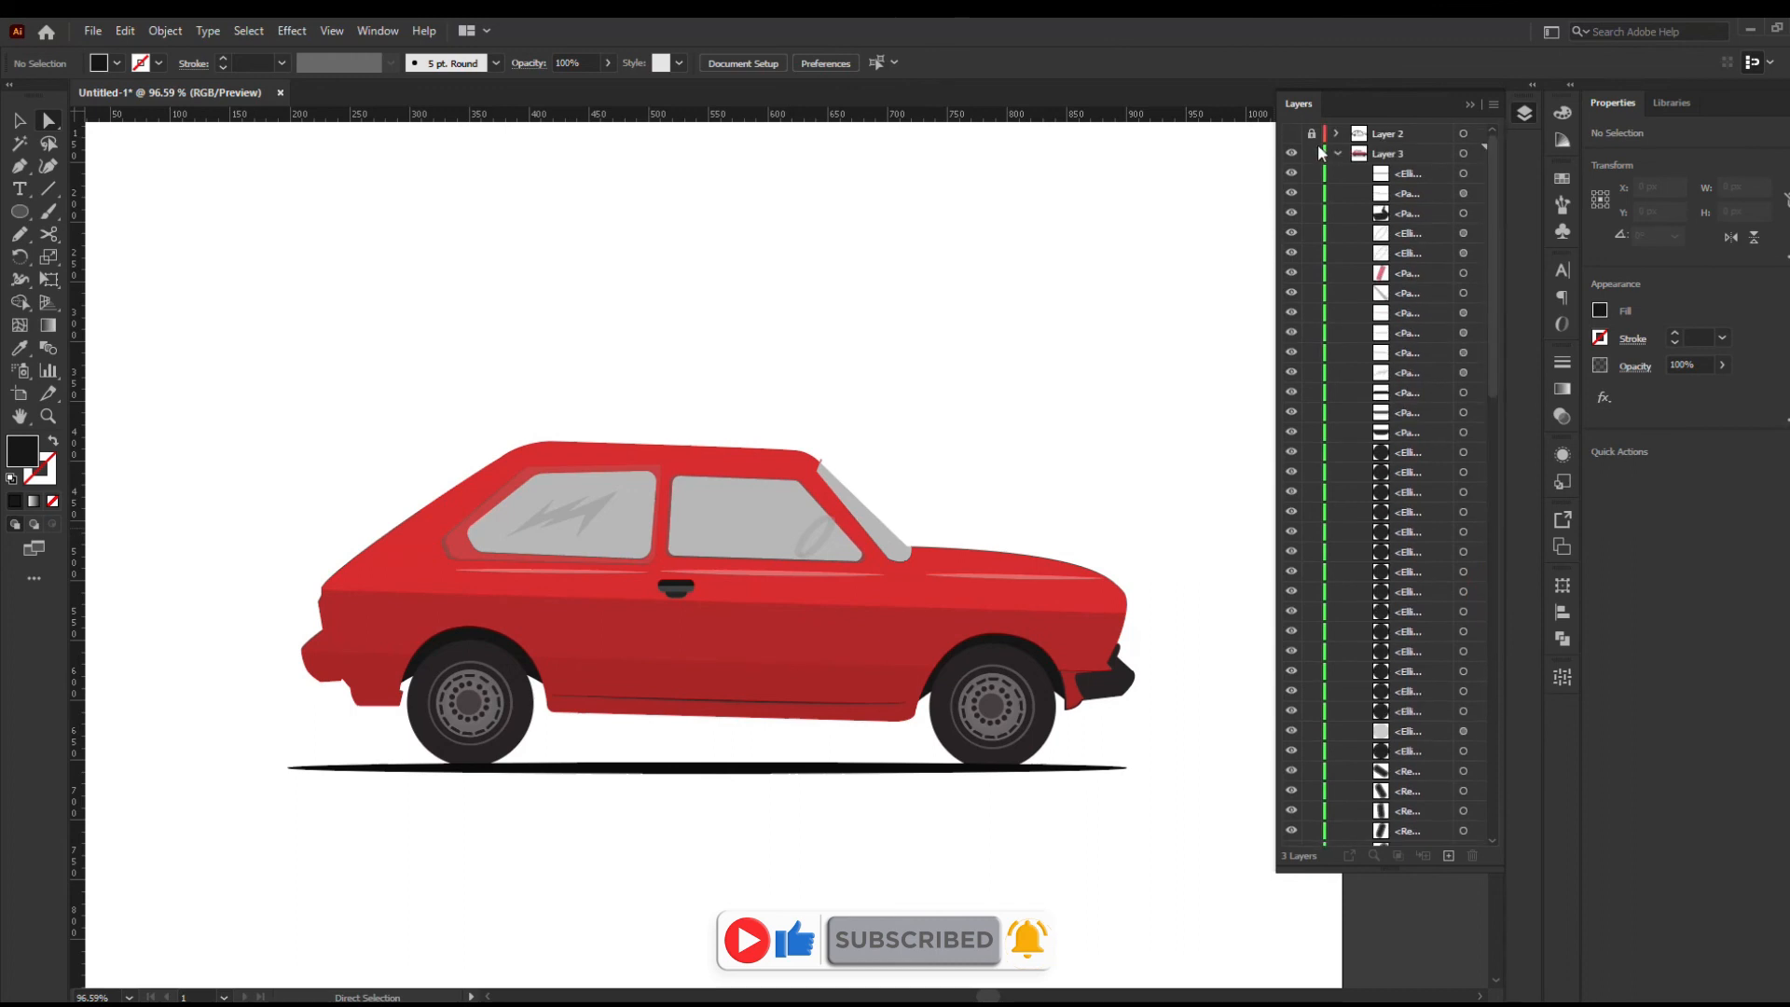
Move the orange tail light shape from the hidden Layer 2 into Layer 3, leaving Layer 2 locked and hidden
{"action": "left_click", "coordinate": [1291, 135]}
{"action": "left_click", "coordinate": [331, 623]}
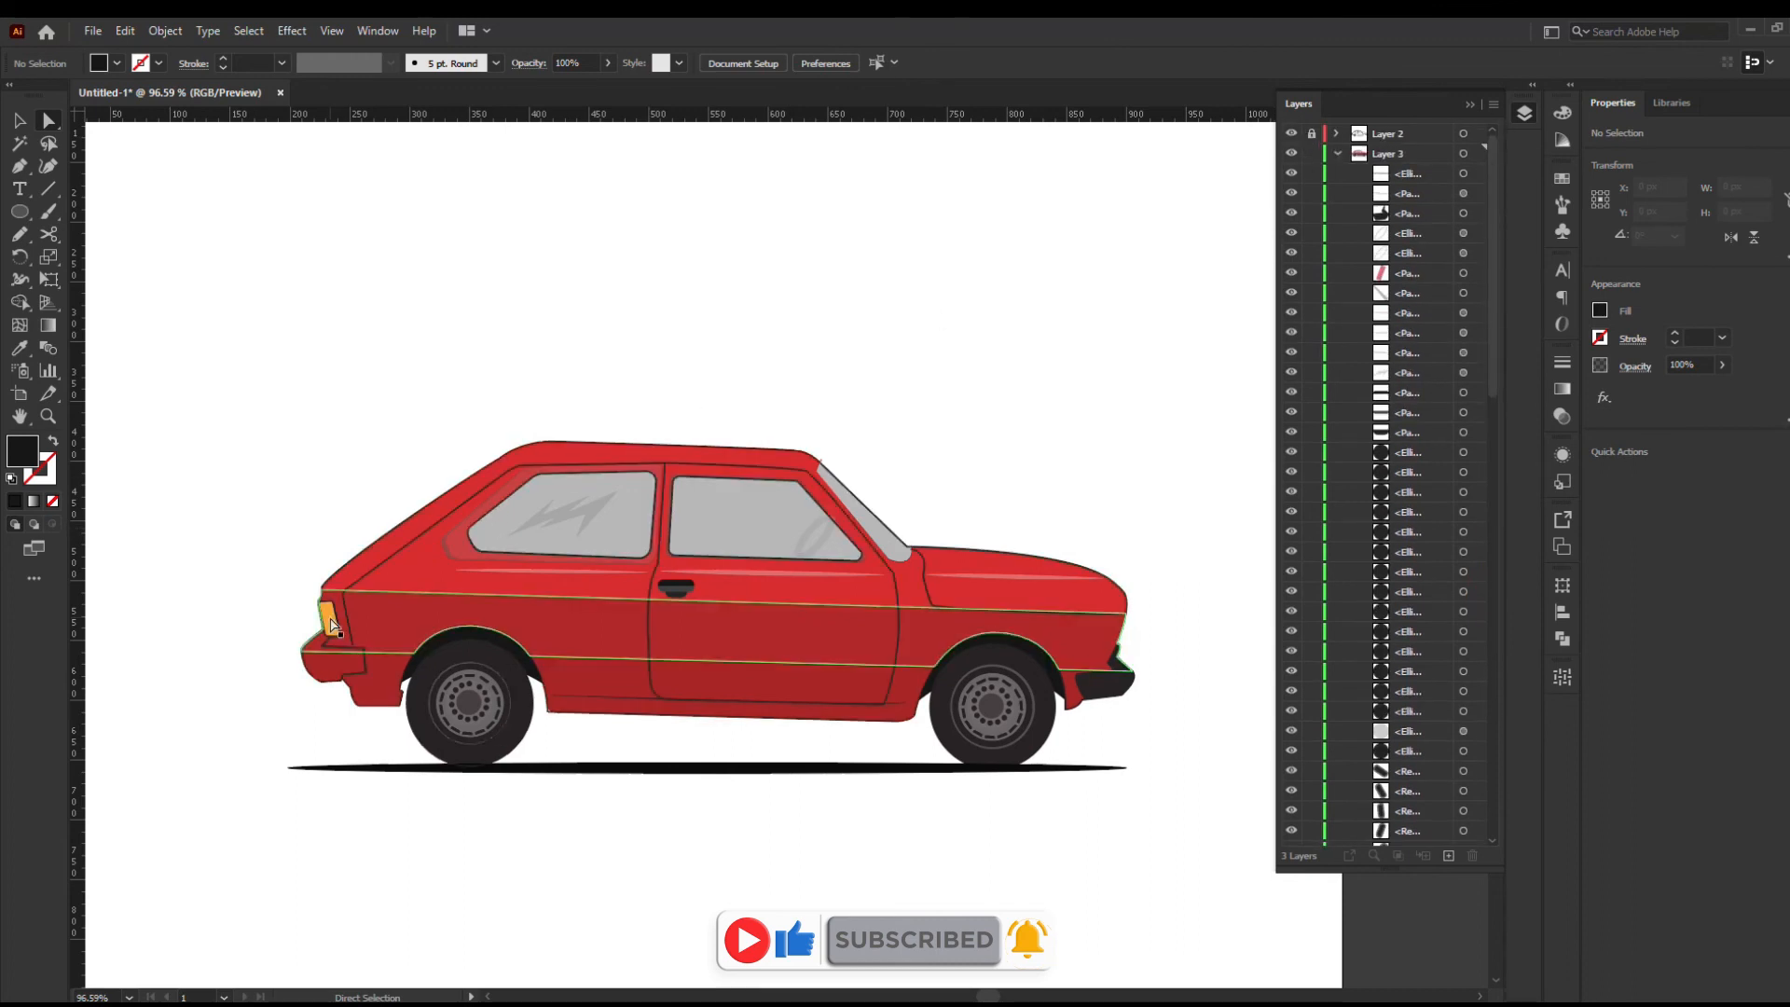
{"action": "left_click", "coordinate": [322, 536]}
{"action": "left_click", "coordinate": [332, 619]}
{"action": "left_click", "coordinate": [332, 528]}
{"action": "scroll", "coordinate": [332, 592], "scroll_direction": "up", "scroll_amount": 4}
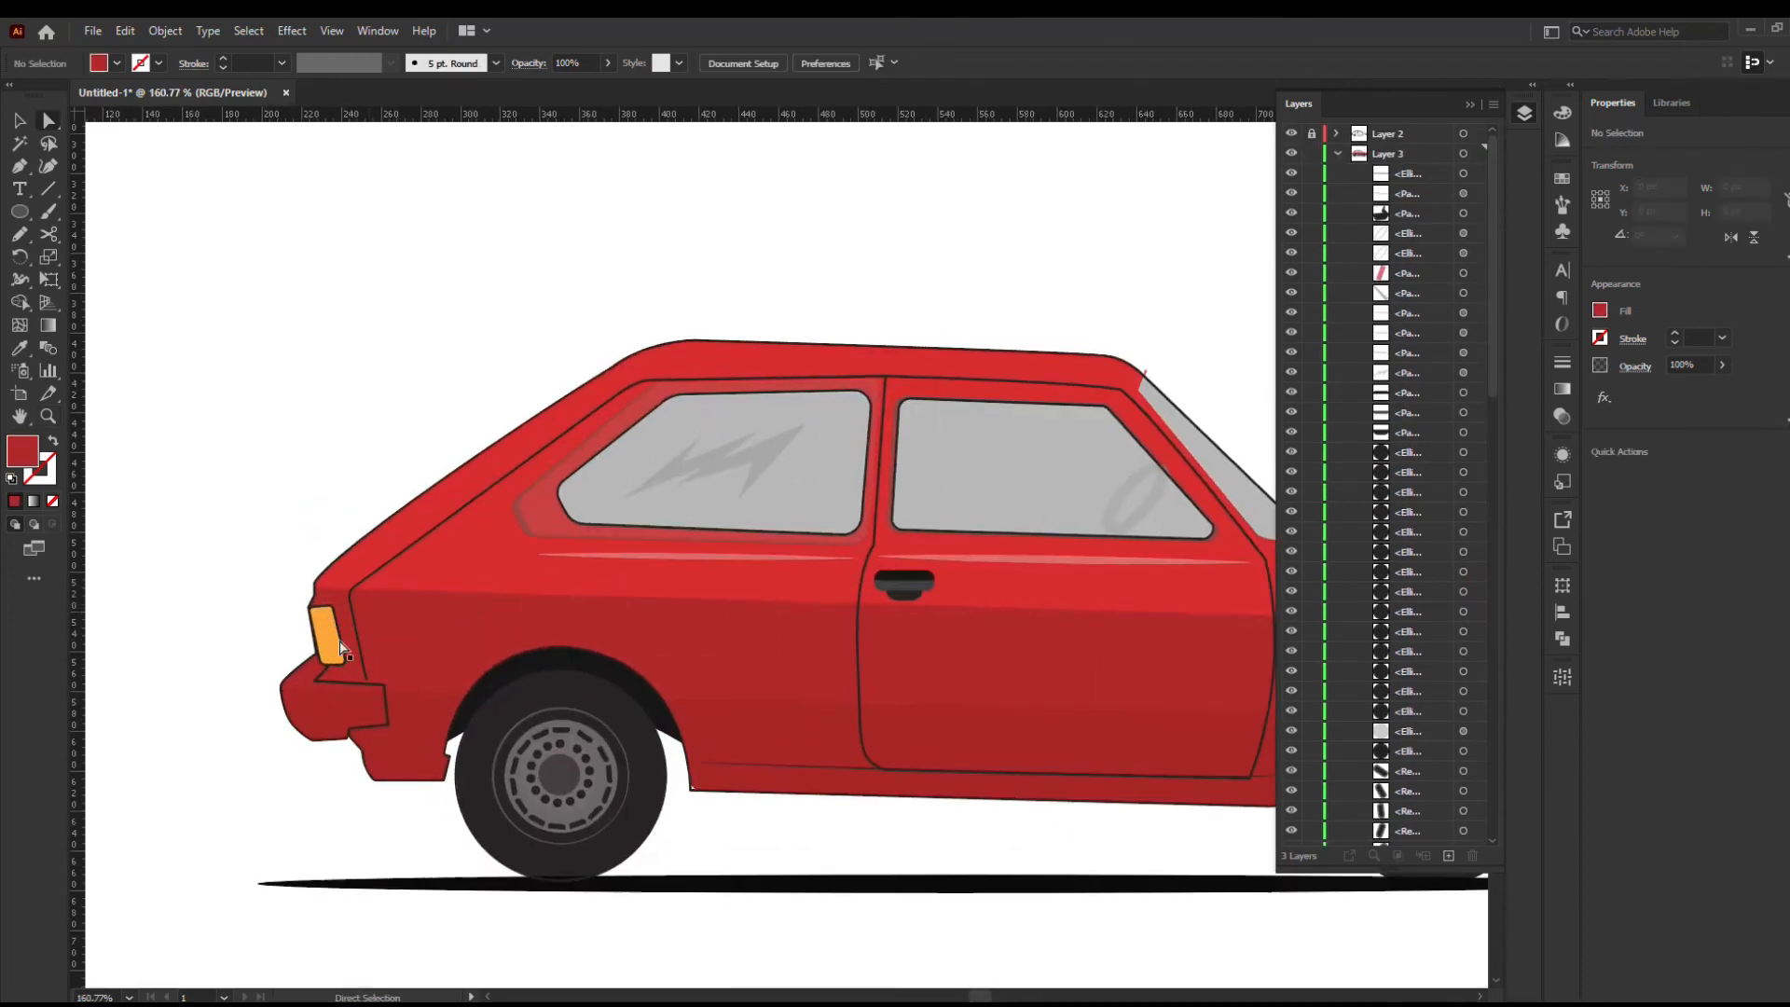
{"action": "left_click", "coordinate": [333, 640]}
{"action": "left_click", "coordinate": [1463, 134]}
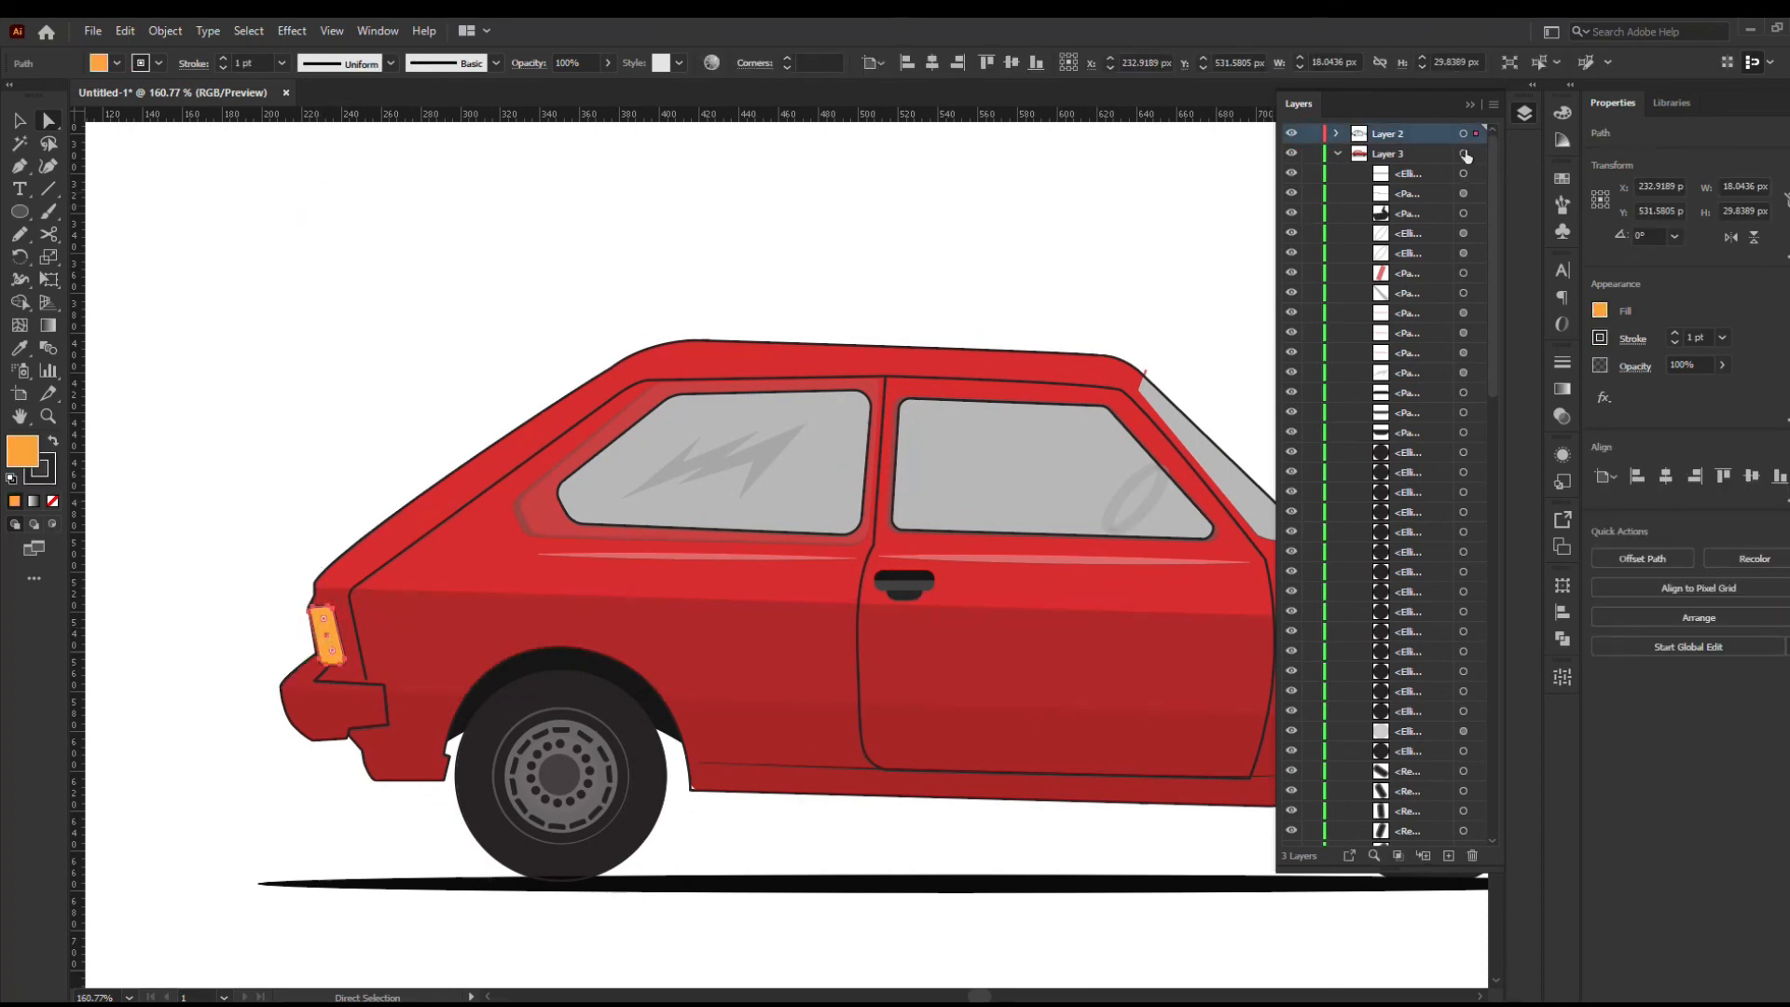
{"action": "left_click_drag", "start_coordinate": [1477, 176], "coordinate": [1477, 174]}
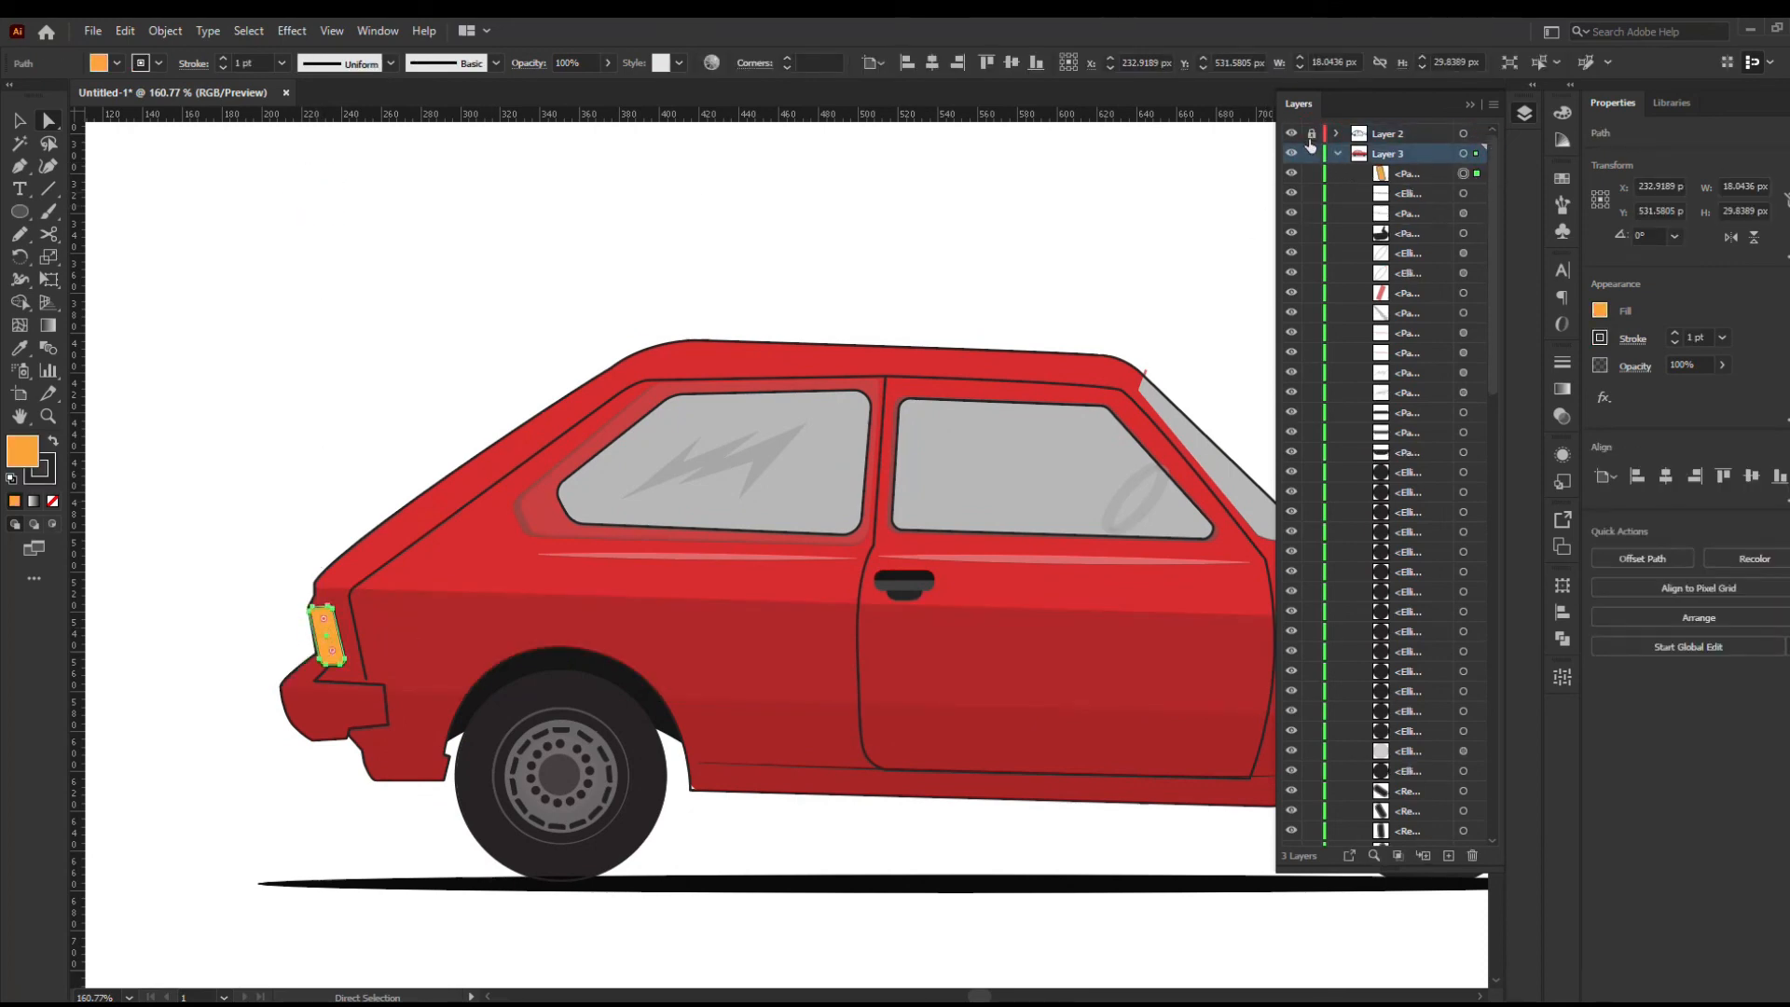
{"action": "left_click", "coordinate": [208, 448]}
{"action": "left_click", "coordinate": [1291, 134]}
Remove the stroke from the orange tail light, keeping only its fill, and deselect it
{"action": "left_click", "coordinate": [334, 623]}
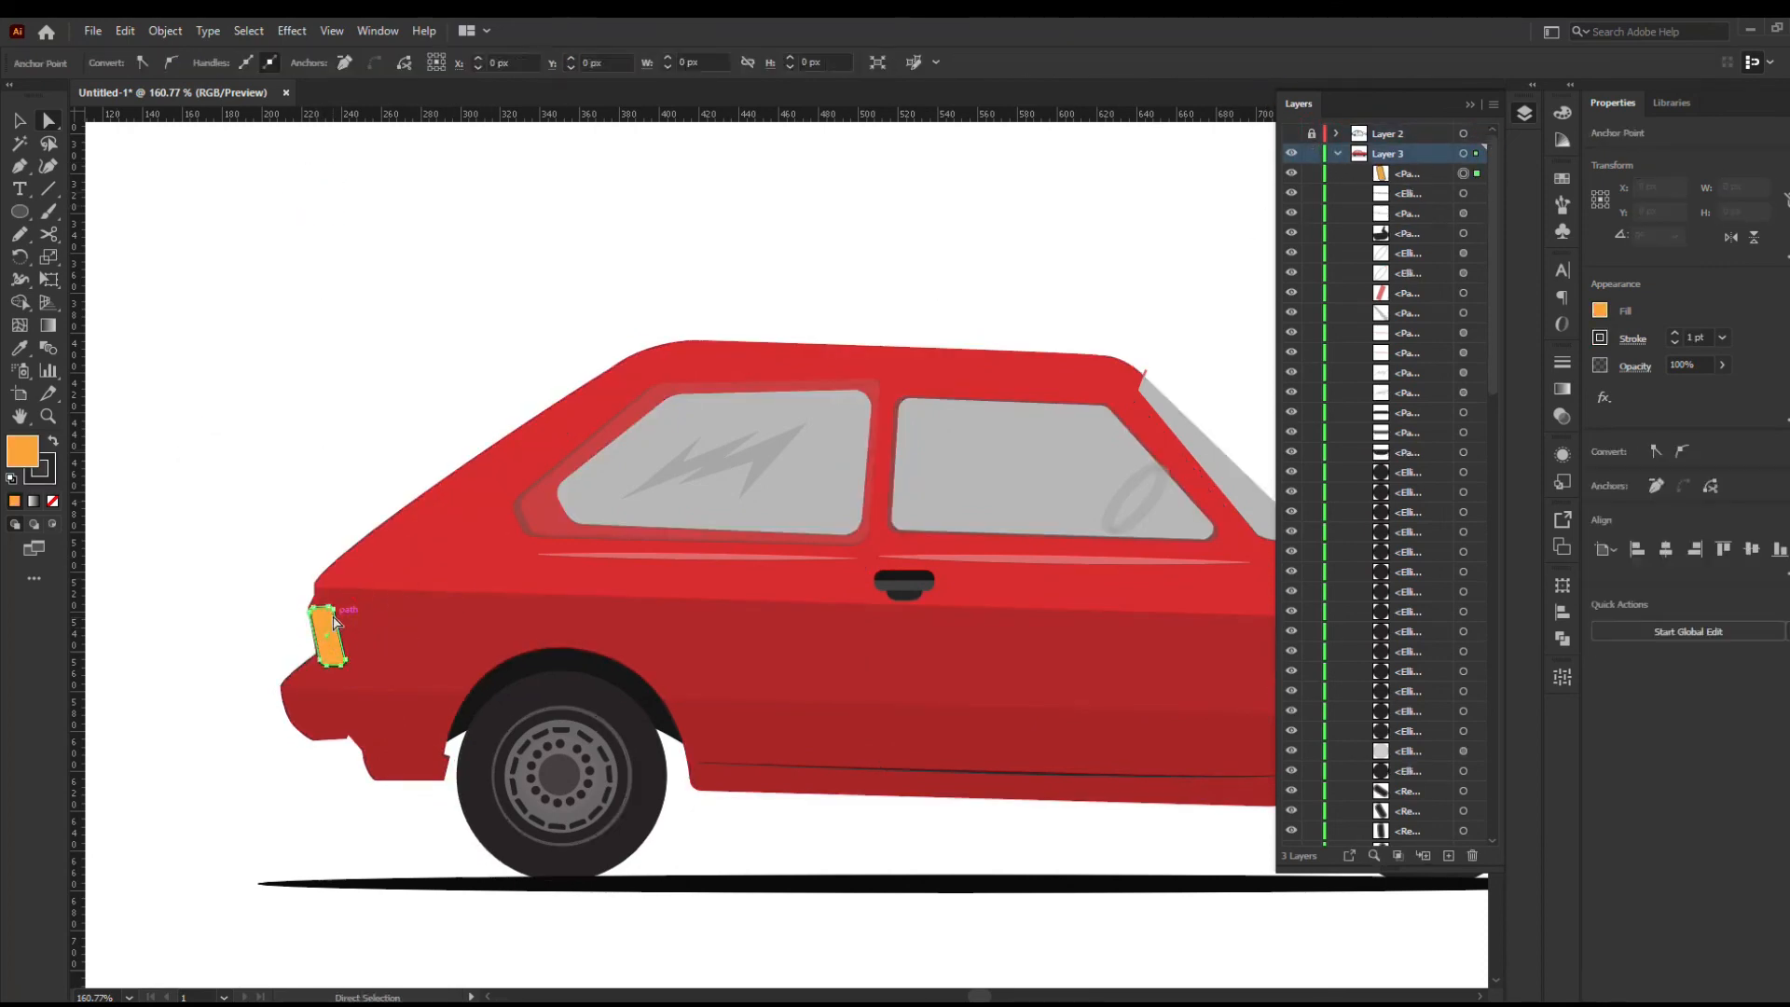
{"action": "left_click", "coordinate": [46, 477]}
{"action": "left_click", "coordinate": [52, 500]}
{"action": "left_click", "coordinate": [239, 439]}
Apply a slight Gaussian Blur to the black ground shadow ellipse beneath the car and deselect it
{"action": "key", "text": "z"}
{"action": "left_click_drag", "start_coordinate": [391, 424], "coordinate": [186, 429]}
{"action": "key", "text": "space"}
{"action": "left_click_drag", "start_coordinate": [720, 374], "coordinate": [727, 496]}
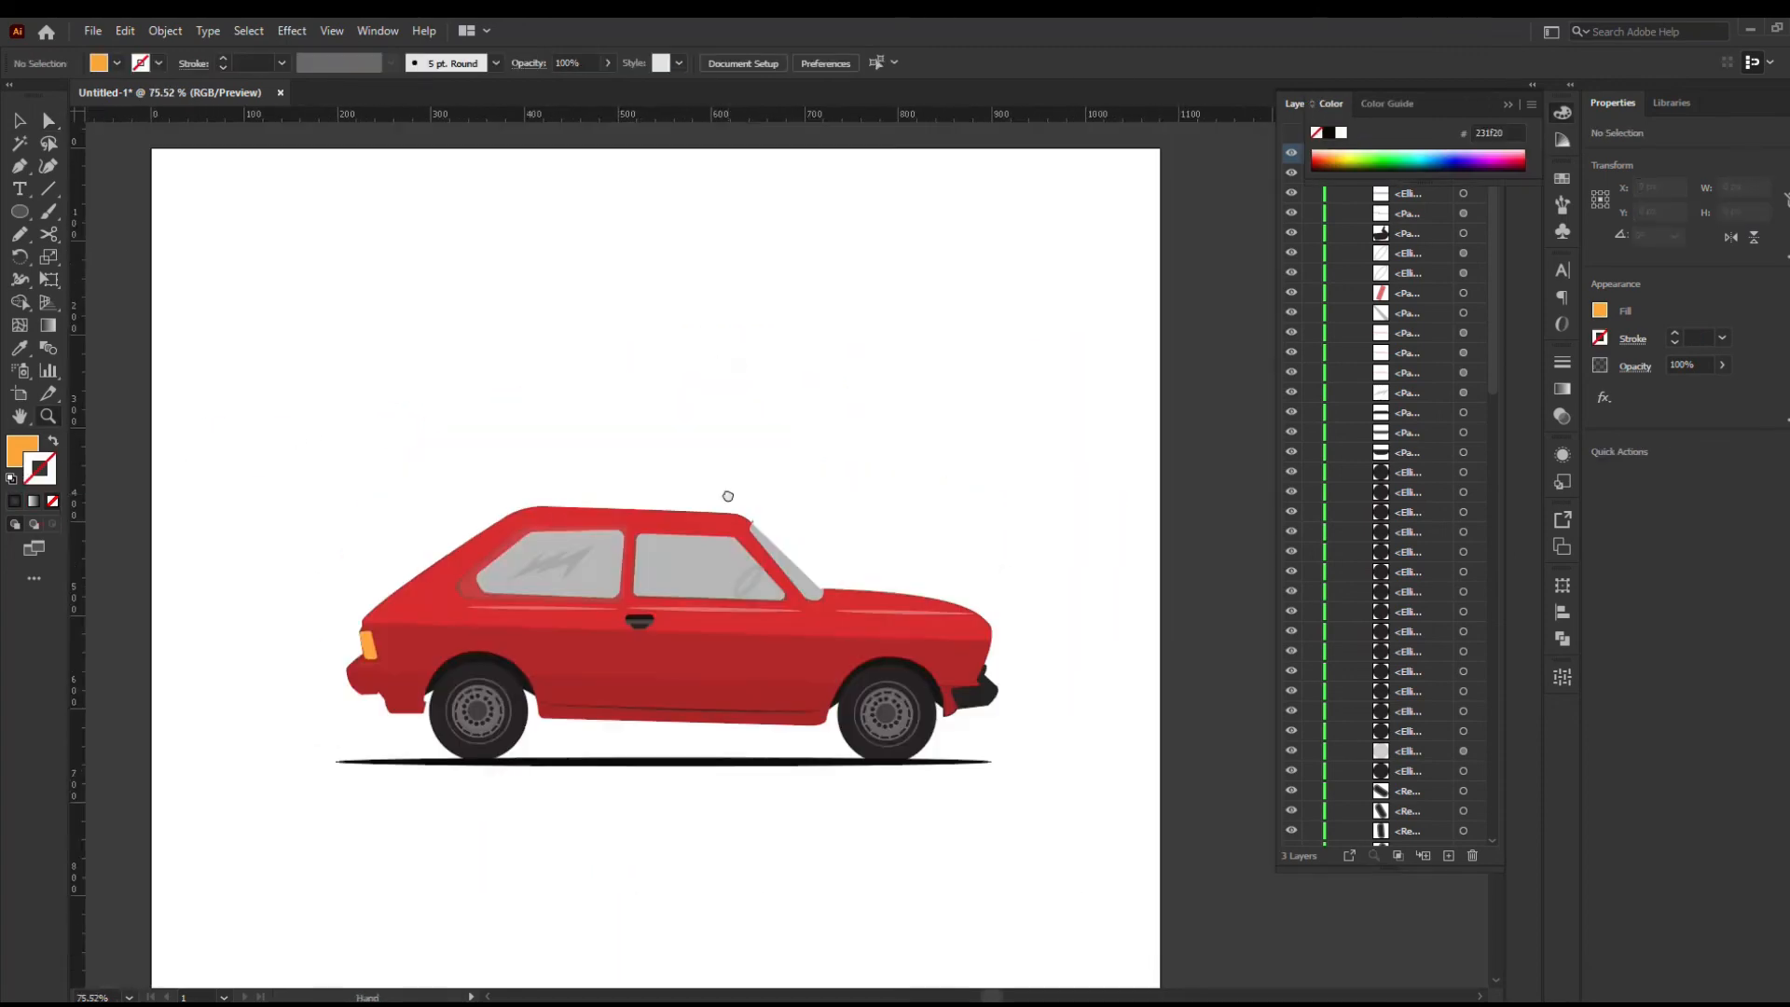
{"action": "scroll", "coordinate": [728, 496], "scroll_direction": "down", "scroll_amount": 2}
{"action": "left_click", "coordinate": [656, 714]}
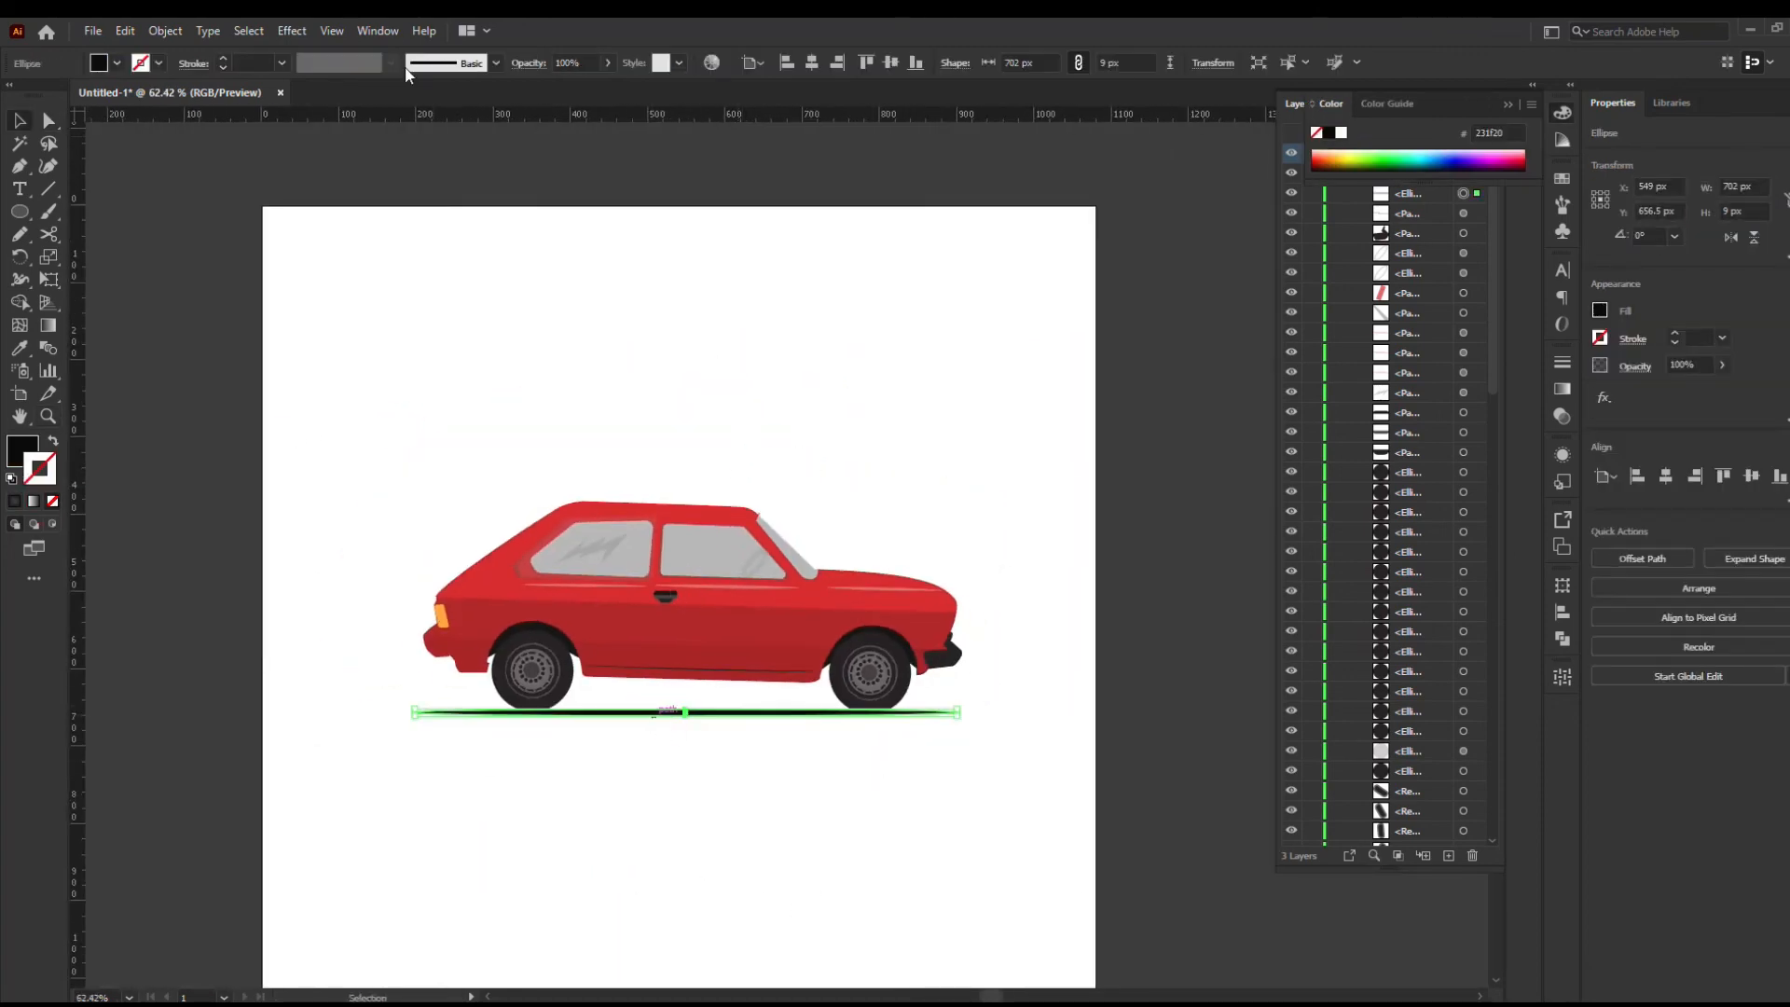
{"action": "left_click", "coordinate": [292, 31]}
{"action": "mouse_move", "coordinate": [360, 347]}
{"action": "left_click", "coordinate": [571, 351]}
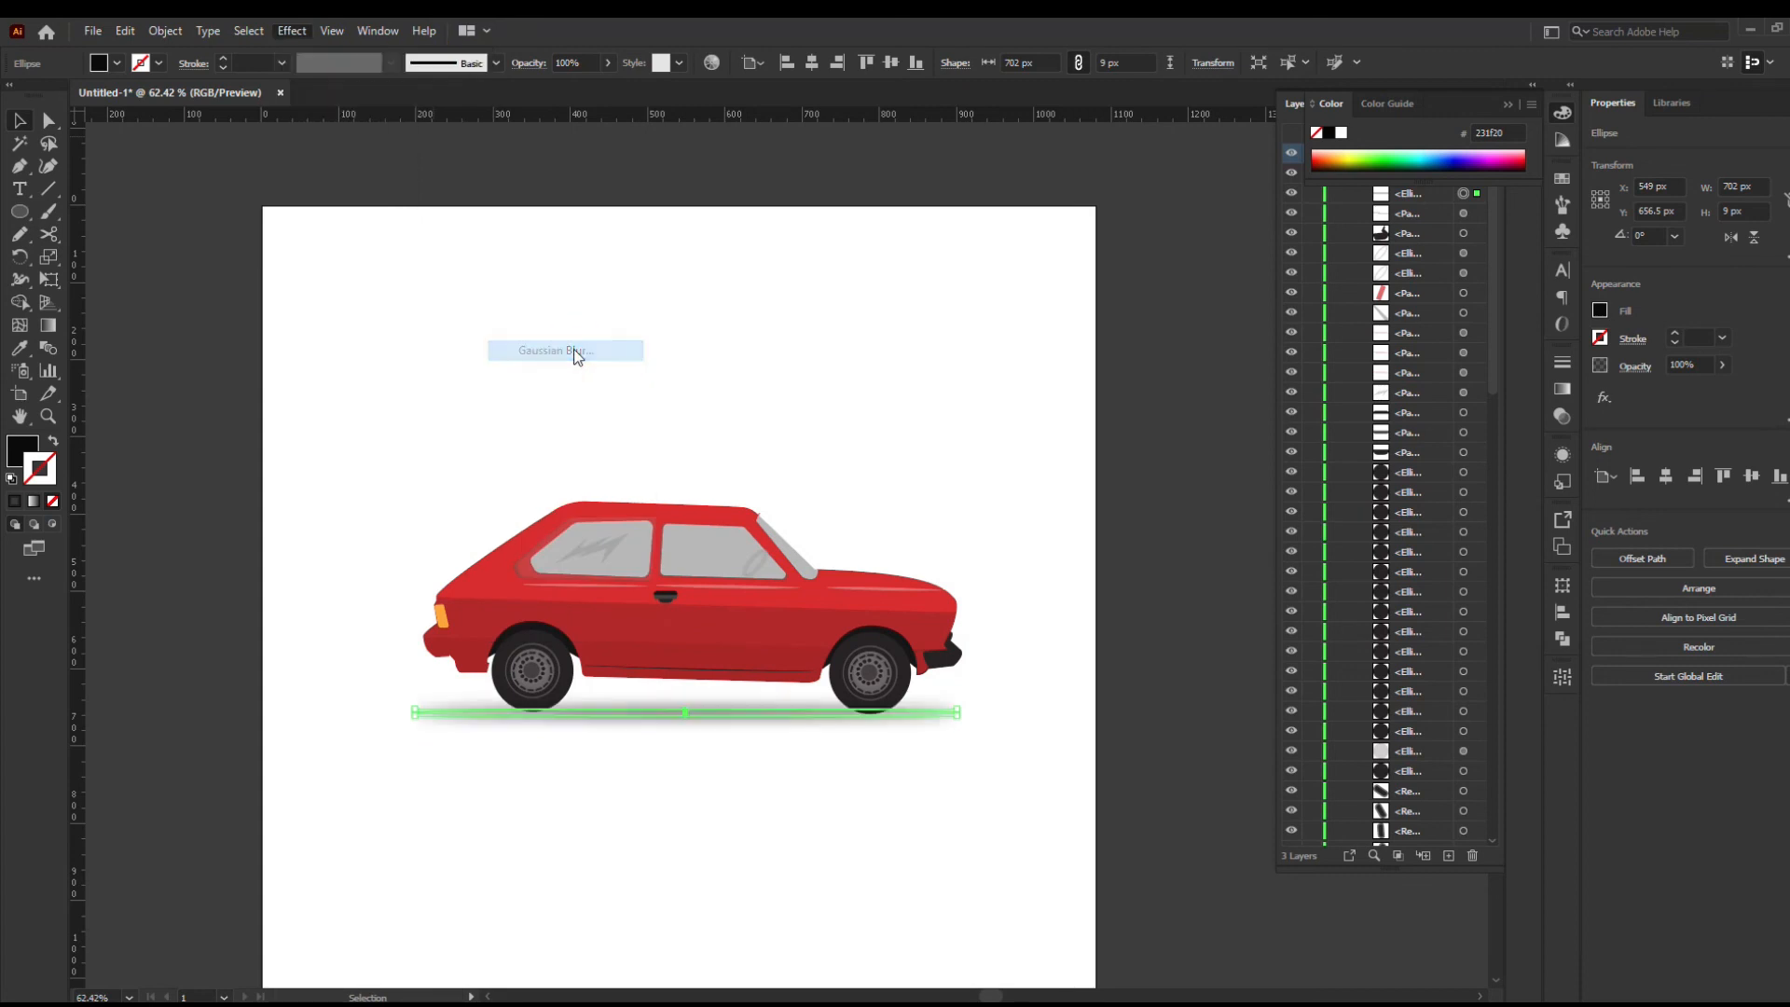
{"action": "left_click", "coordinate": [1284, 461]}
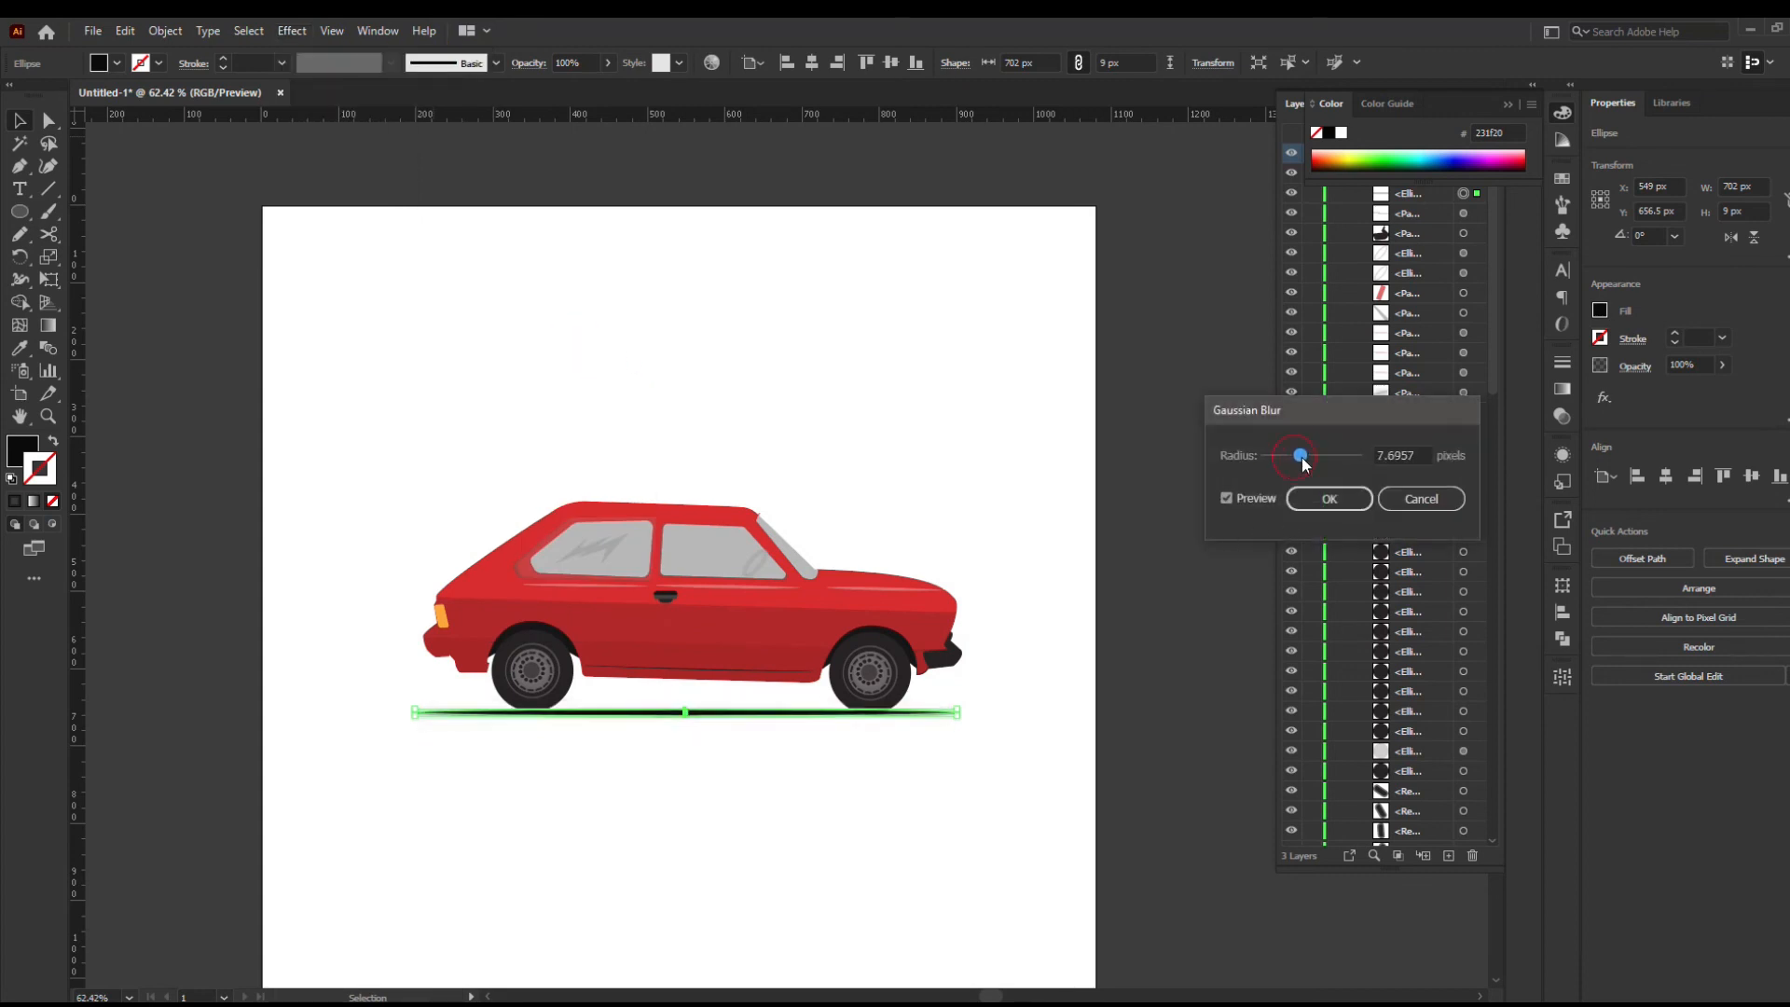
{"action": "left_click", "coordinate": [1327, 499]}
{"action": "left_click", "coordinate": [911, 399]}
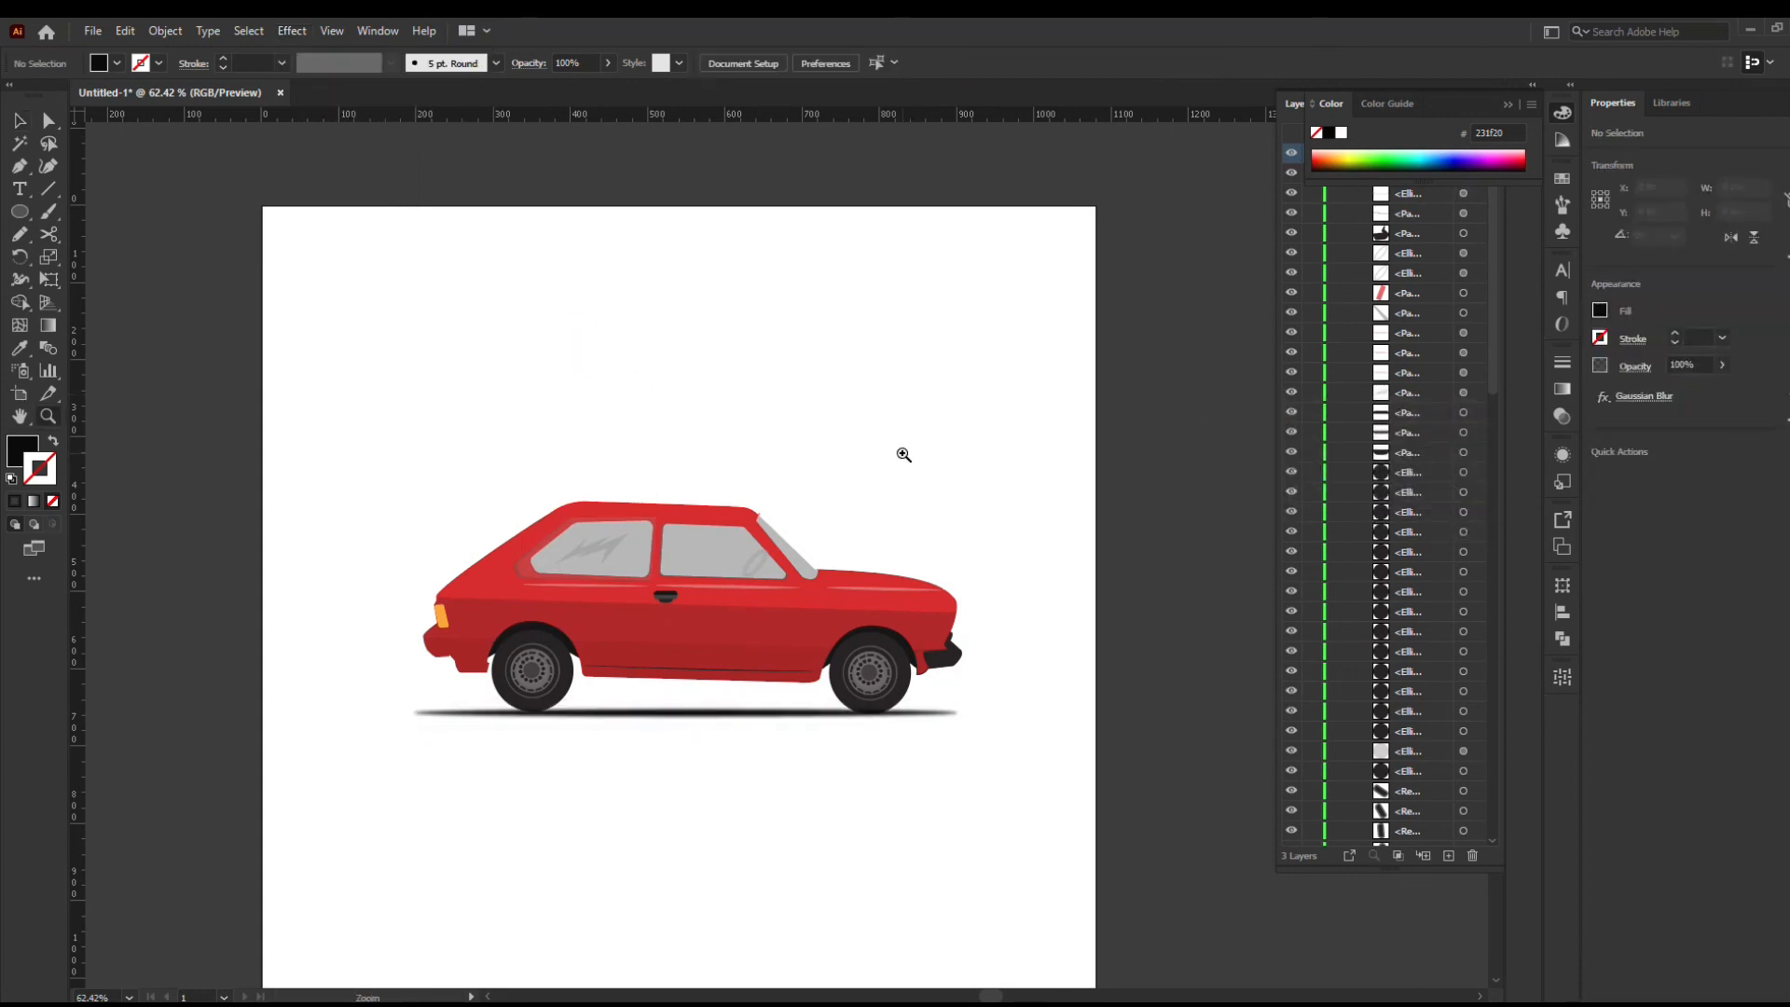
Select the whole car with its ground shadow, shift it slightly to center it on the artboard, and group everything
{"action": "left_click", "coordinate": [836, 469], "text": "alt"}
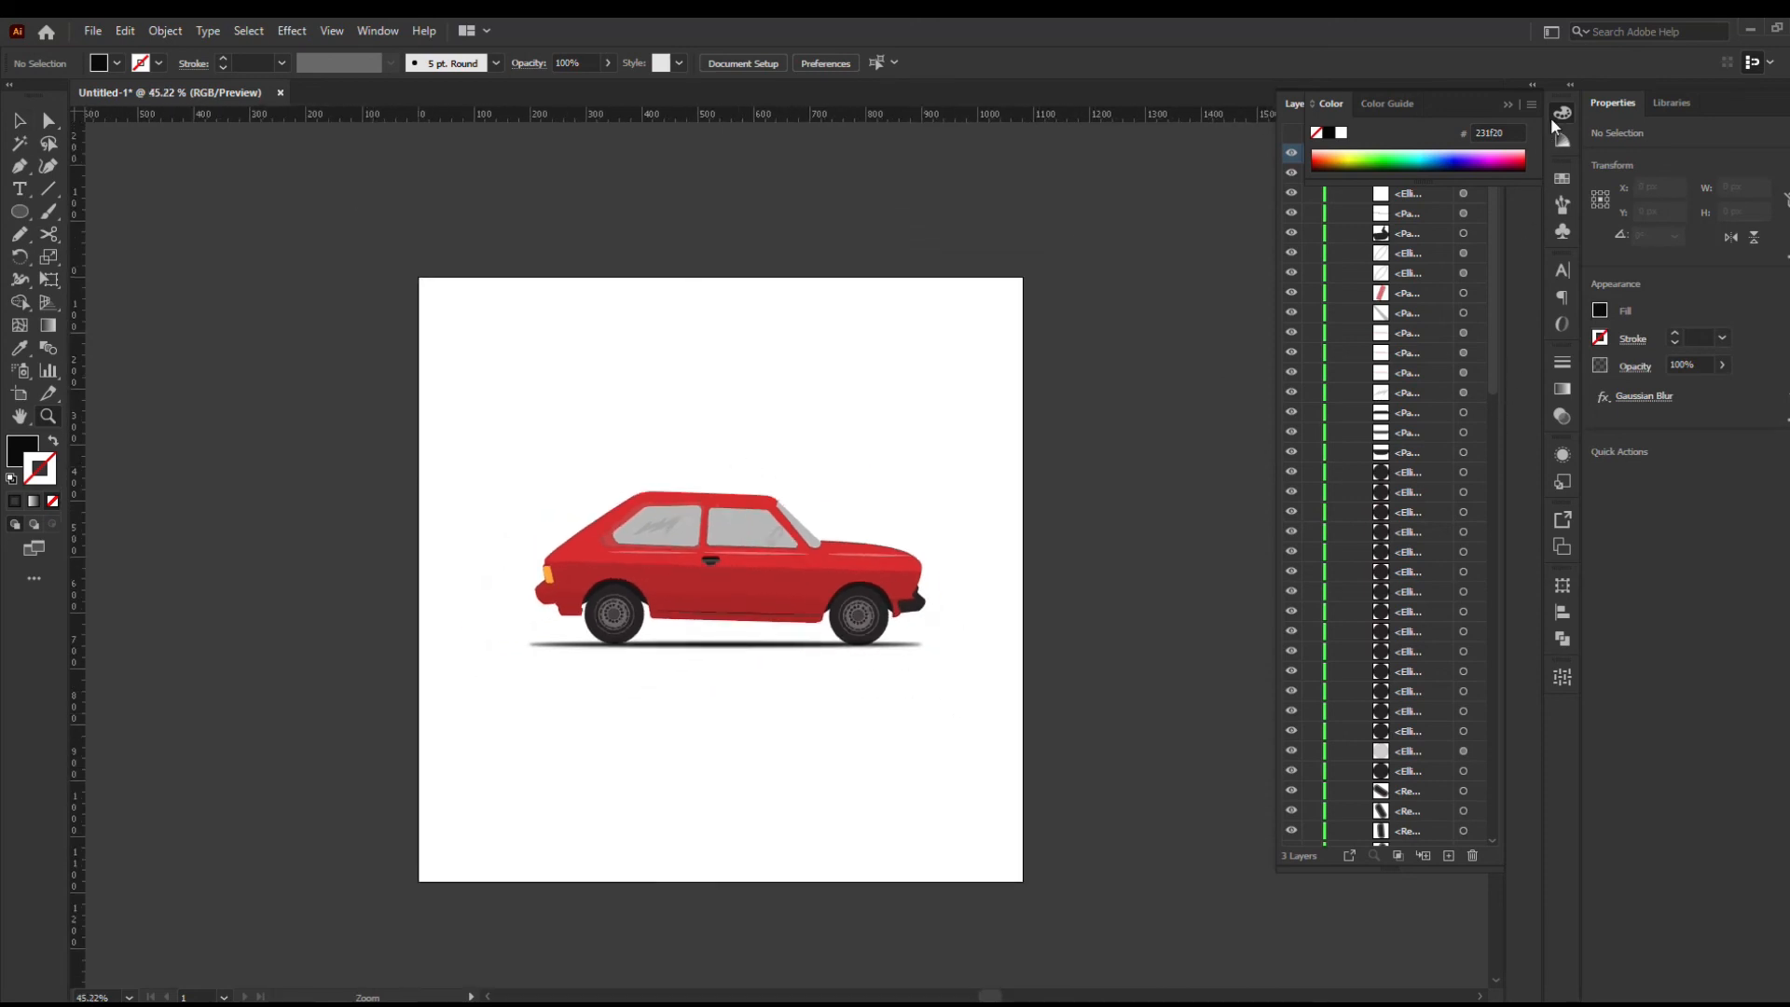
{"action": "left_click", "coordinate": [1527, 120]}
{"action": "key", "text": "v"}
{"action": "left_click_drag", "start_coordinate": [523, 450], "coordinate": [943, 701]}
{"action": "mouse_move", "coordinate": [741, 584]}
{"action": "left_mouse_down"}
{"action": "mouse_move", "coordinate": [740, 565]}
{"action": "mouse_move", "coordinate": [740, 580]}
{"action": "left_mouse_up"}
{"action": "key", "text": "ctrl+g"}
Examine the grouped car illustration up close and deselect it to view the clean artwork
{"action": "key", "text": "z"}
{"action": "left_click_drag", "start_coordinate": [709, 690], "coordinate": [927, 762]}
{"action": "key", "text": "space"}
{"action": "left_click_drag", "start_coordinate": [930, 754], "coordinate": [1008, 747]}
{"action": "key", "text": "space"}
{"action": "left_click_drag", "start_coordinate": [871, 705], "coordinate": [907, 764]}
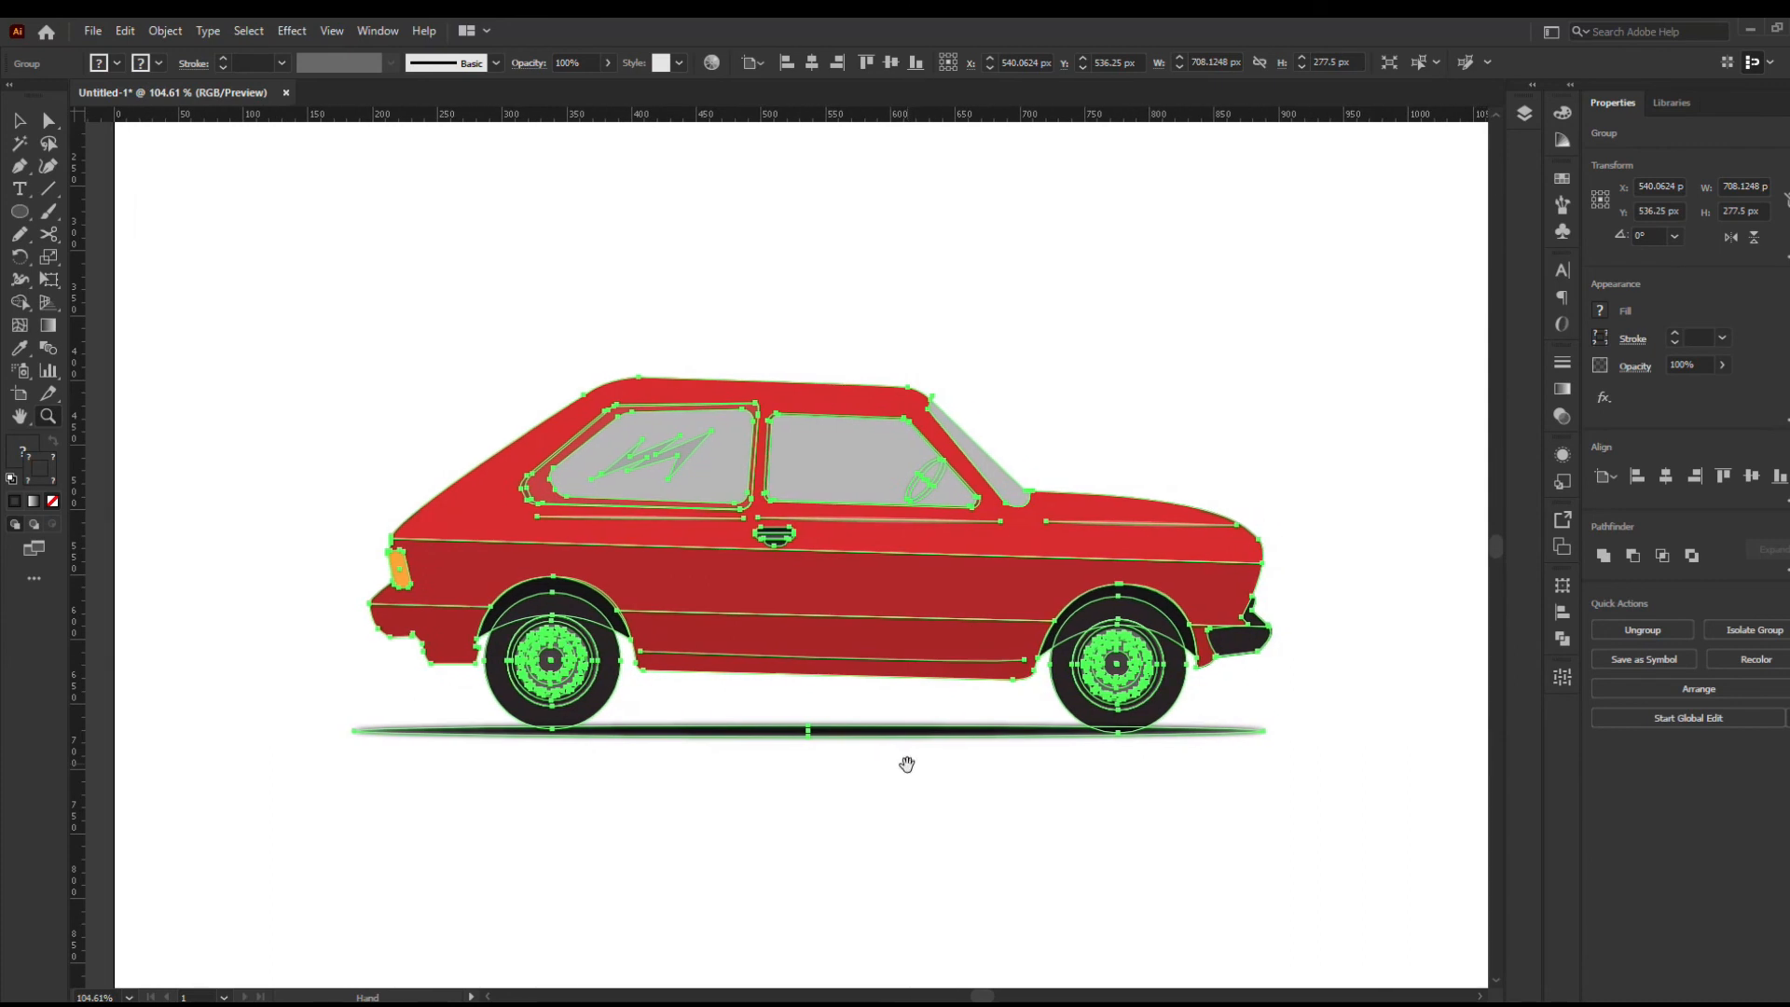
{"action": "key", "text": "v"}
{"action": "left_click", "coordinate": [224, 200]}
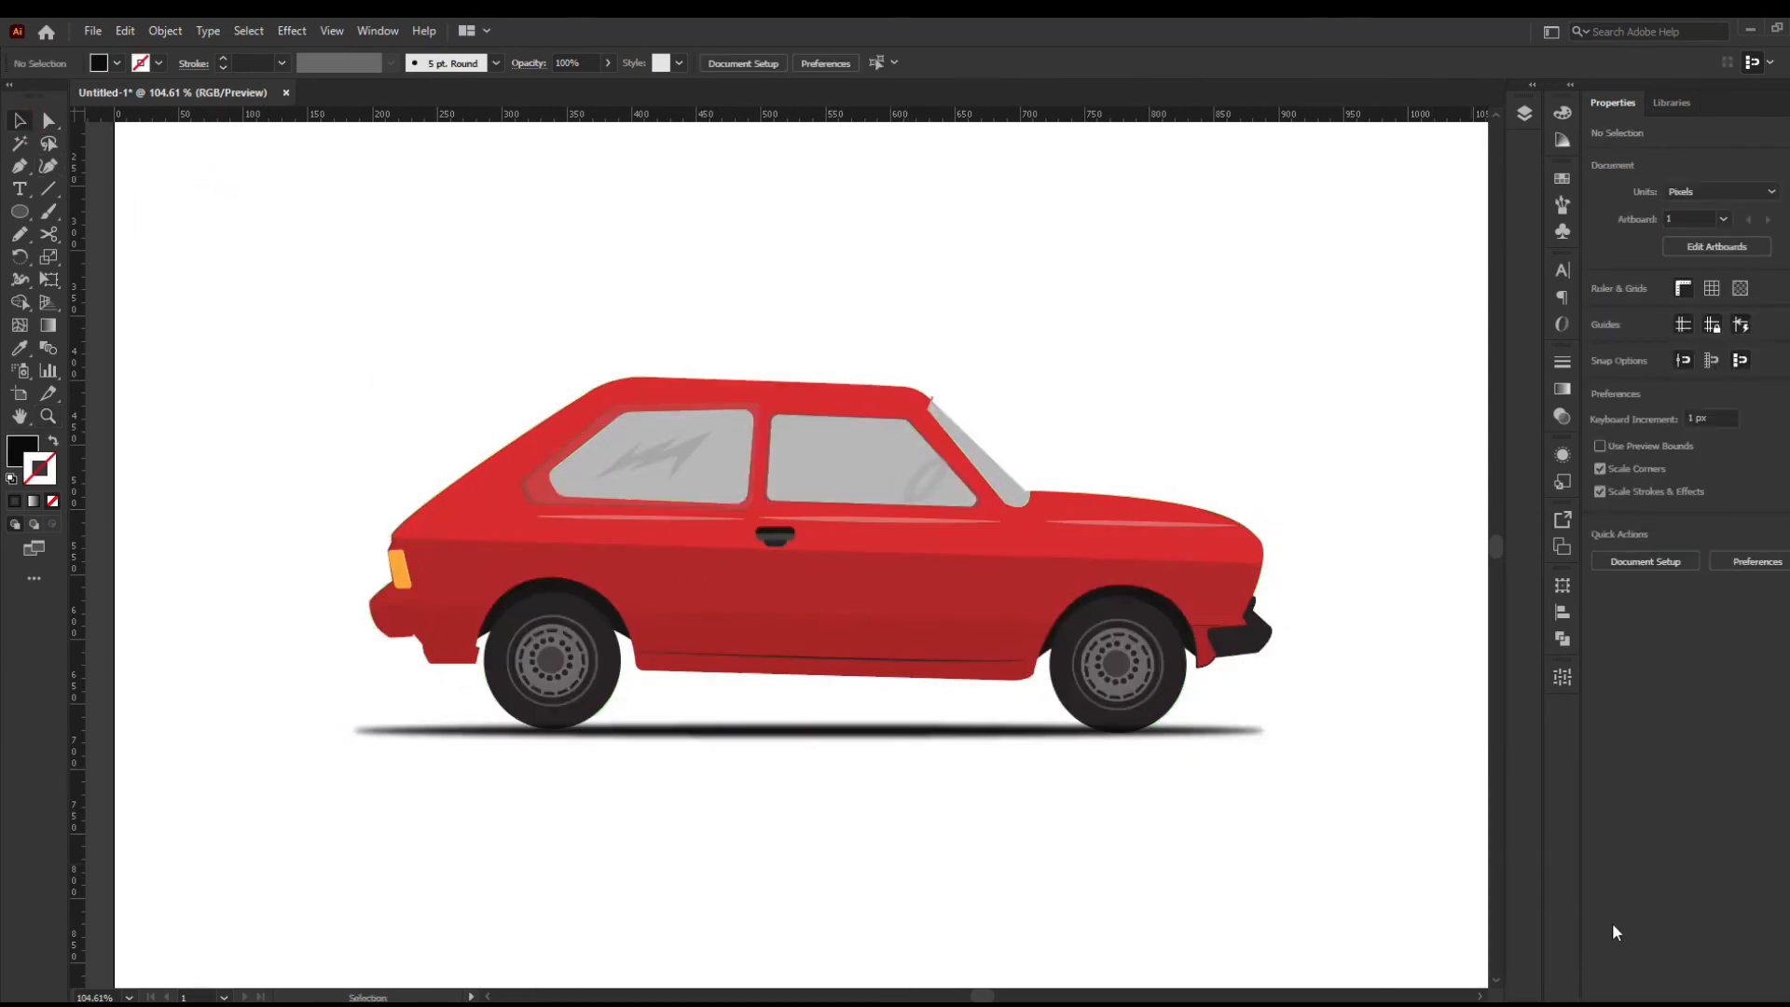